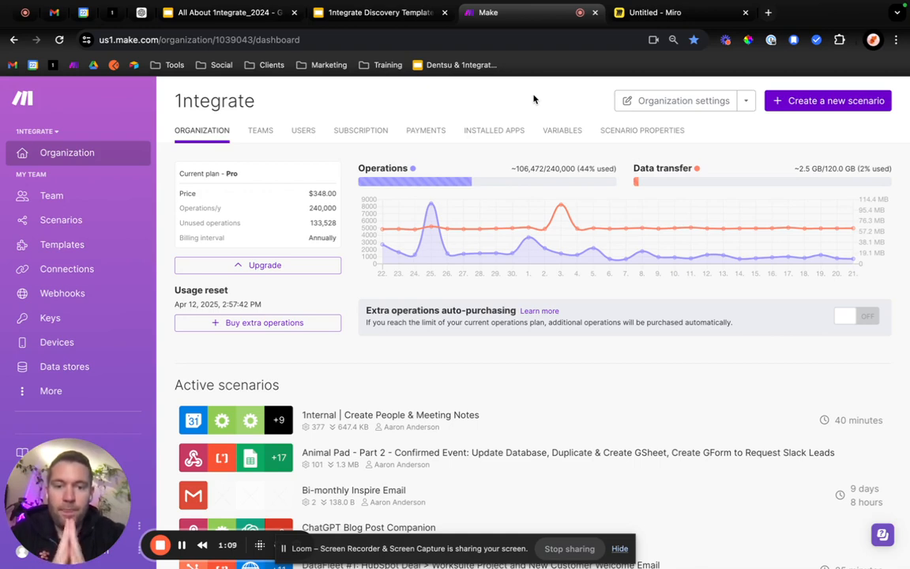
Switch to the Notion Company Home page, create a new 1ntegration from its launch shortcuts, and open the created page.
left_click(620, 550)
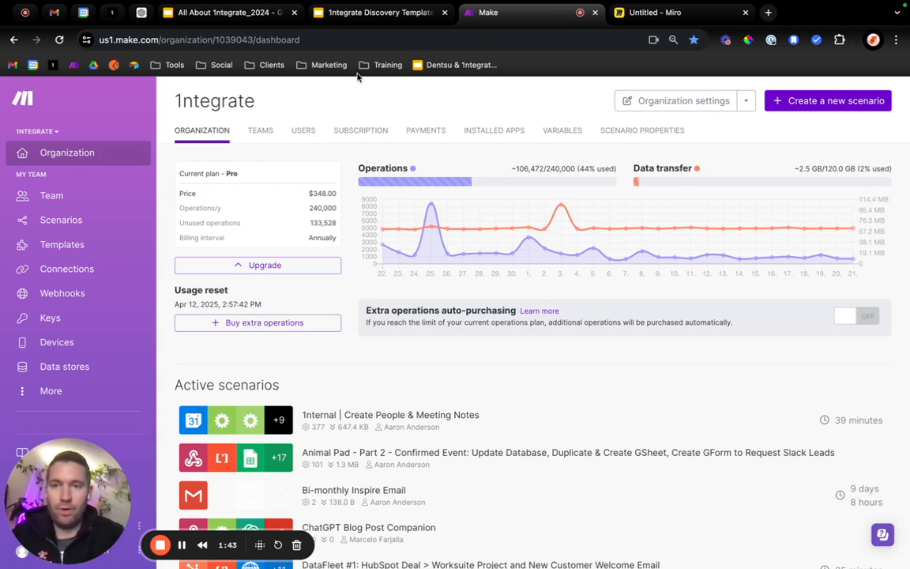
left_click(109, 14)
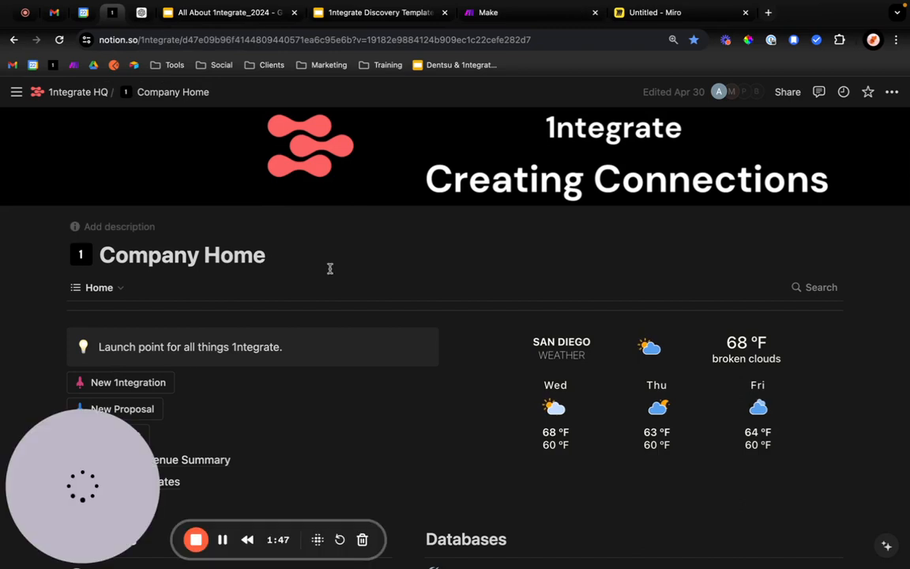
scroll(238, 396, "down", 3)
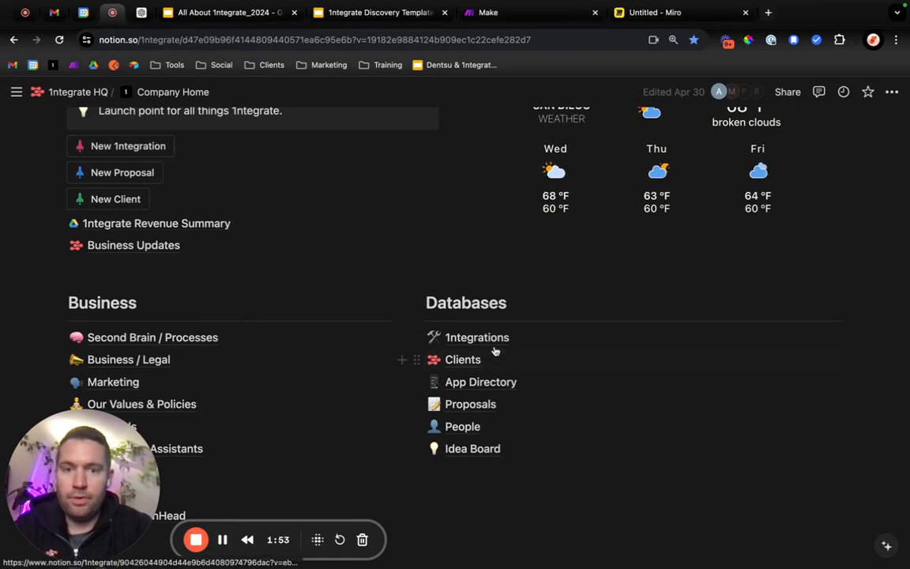
left_click(148, 146)
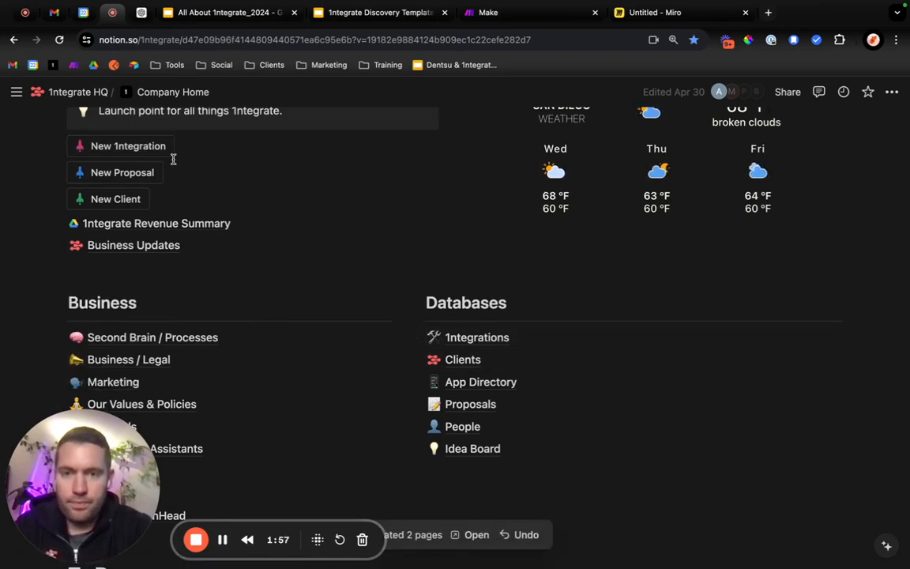
left_click(474, 537)
Look over the new page's template sections and title the page "Auto-Generate Sales Decks".
scroll(296, 320, "down", 20)
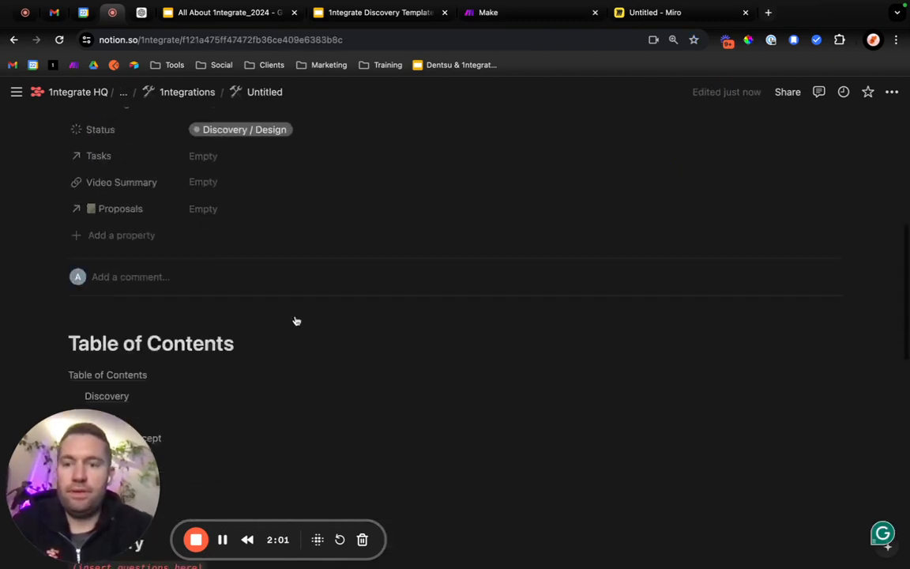
scroll(296, 316, "down", 3)
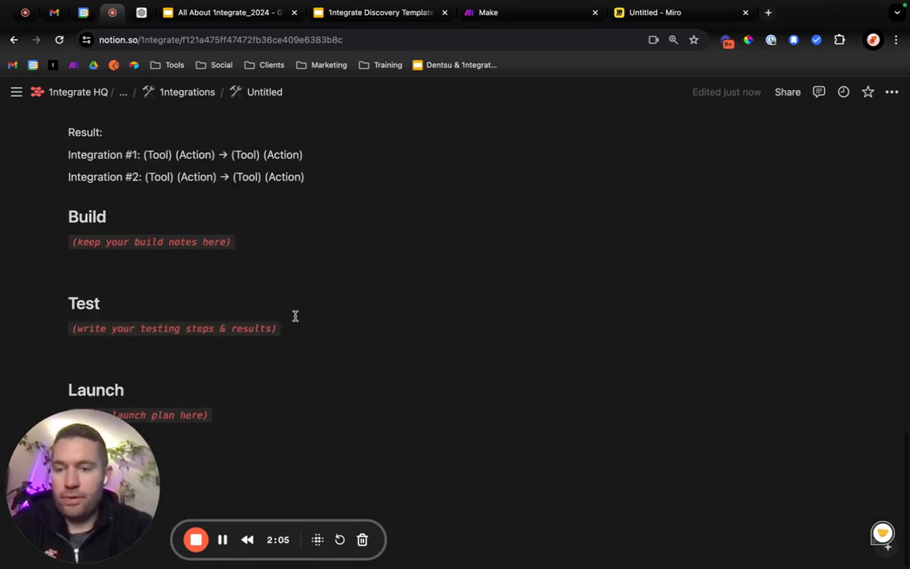
scroll(296, 316, "up", 15)
scroll(167, 331, "up", 3)
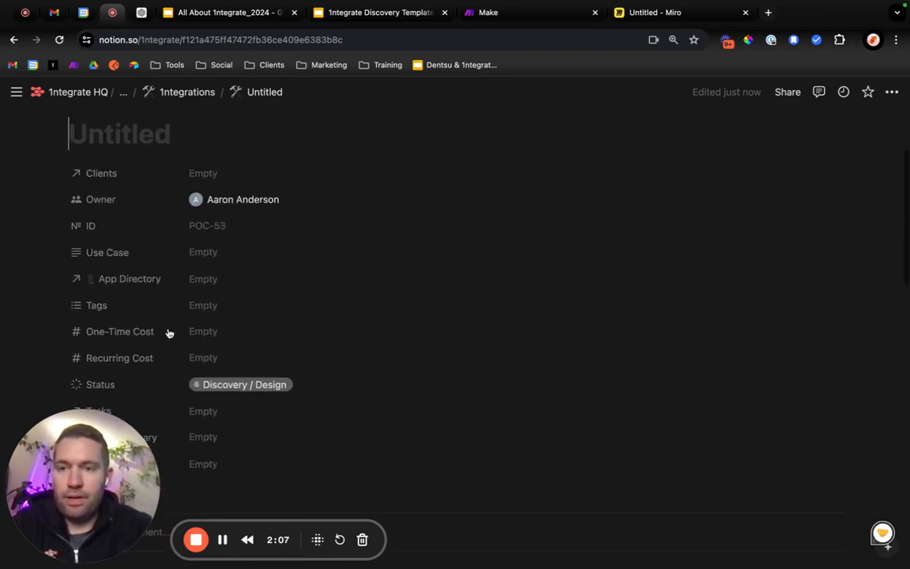
scroll(156, 370, "down", 3)
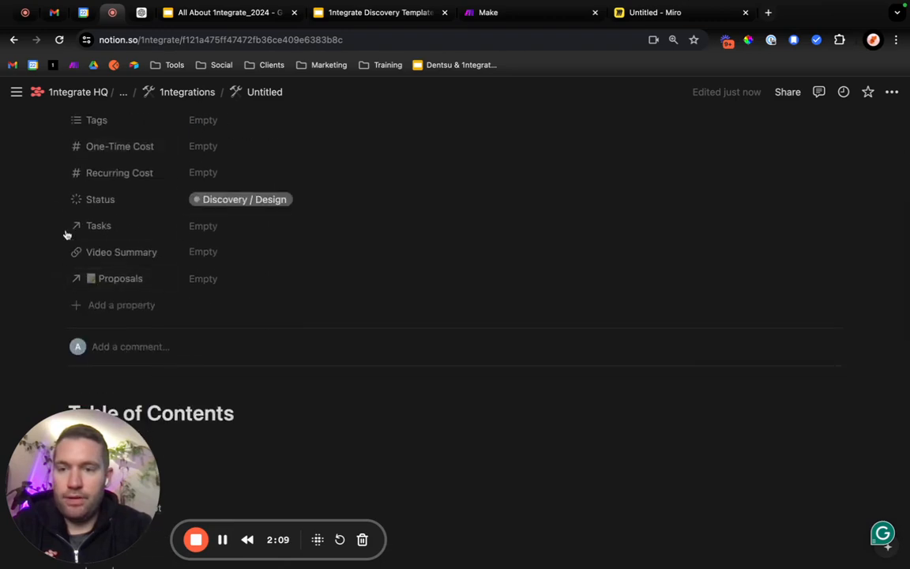
scroll(217, 319, "up", 5)
left_click(115, 270)
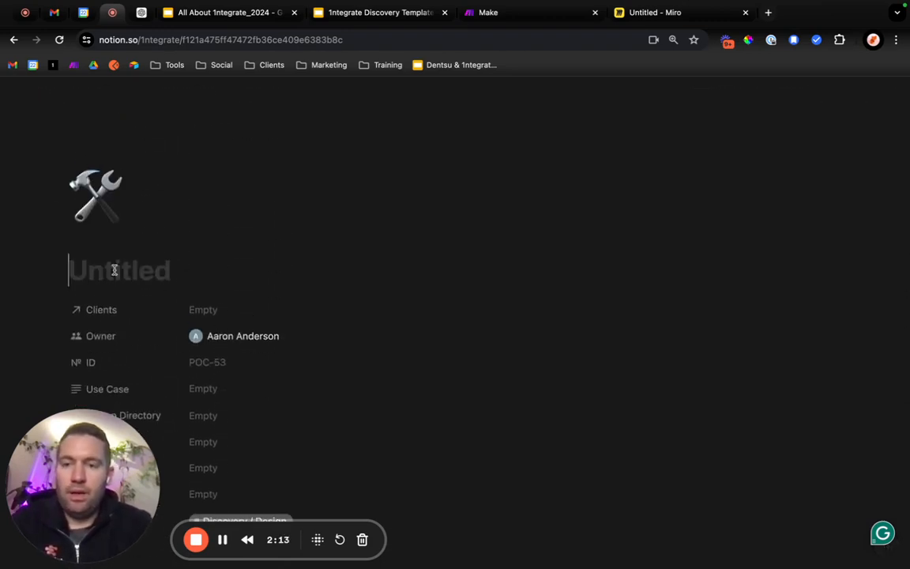
type("Auto-Generate ")
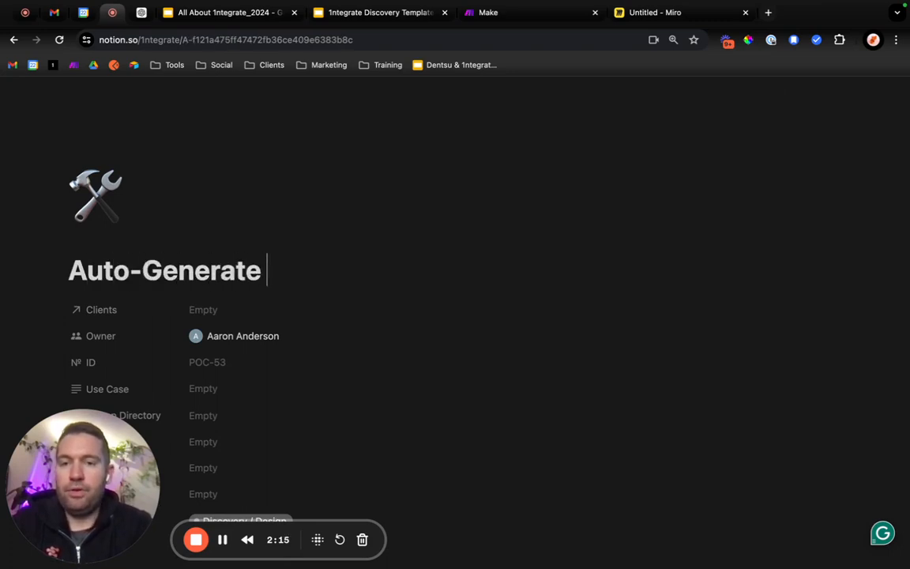
type("Sales Decks")
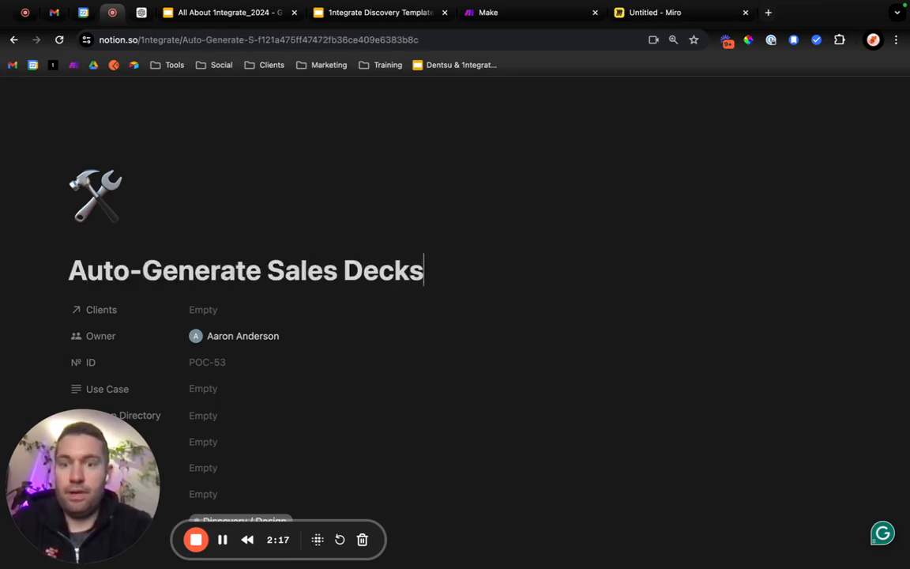
Link the "1ntegrate | Internal" client in the page's Clients property.
scroll(125, 298, "down", 2)
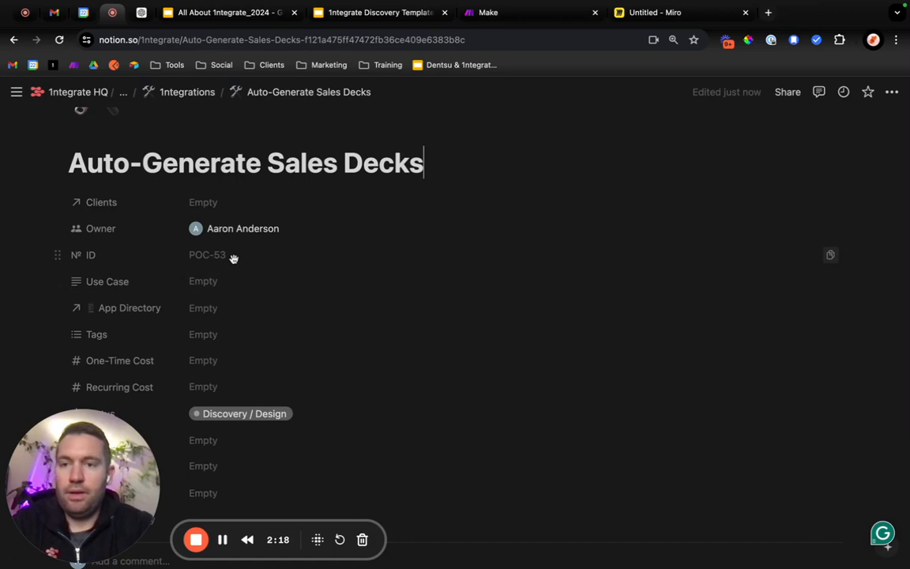
left_click(234, 203)
type("Internal")
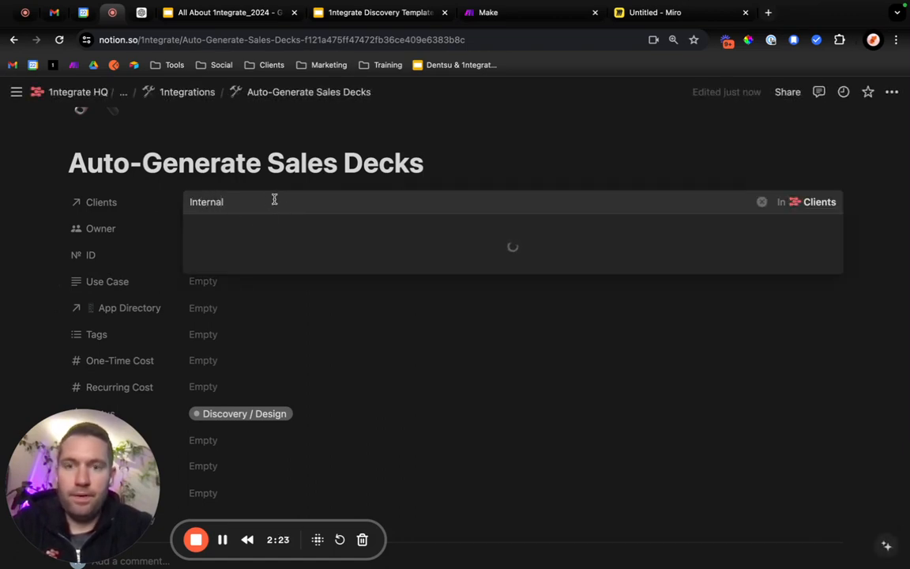
left_click(293, 352)
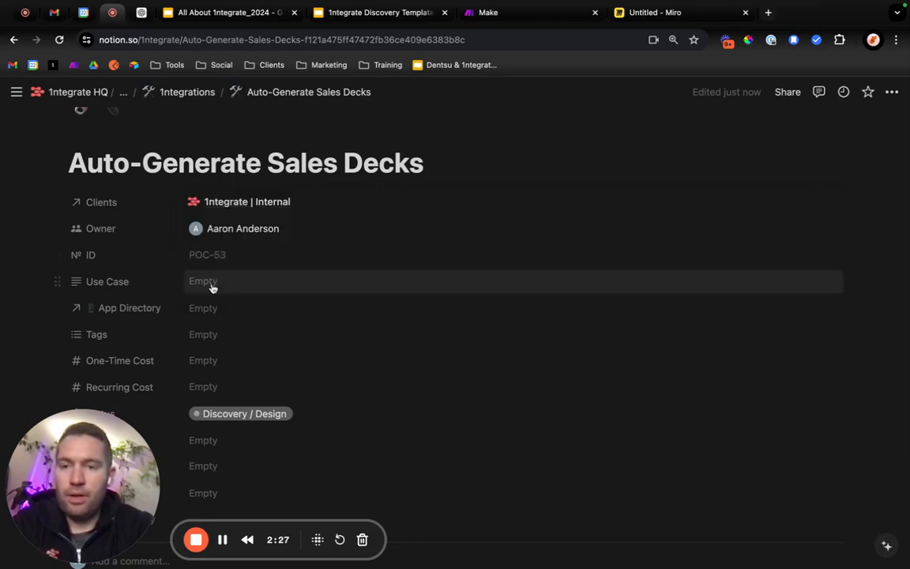
Search the App Directory property for the Google slides app and link a new GSlides entry.
left_click(219, 311)
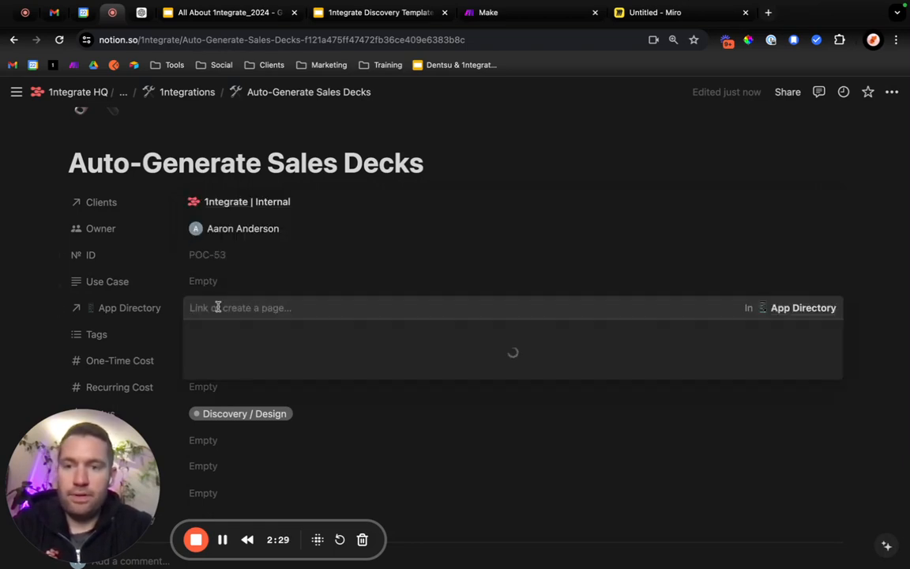
type("Google")
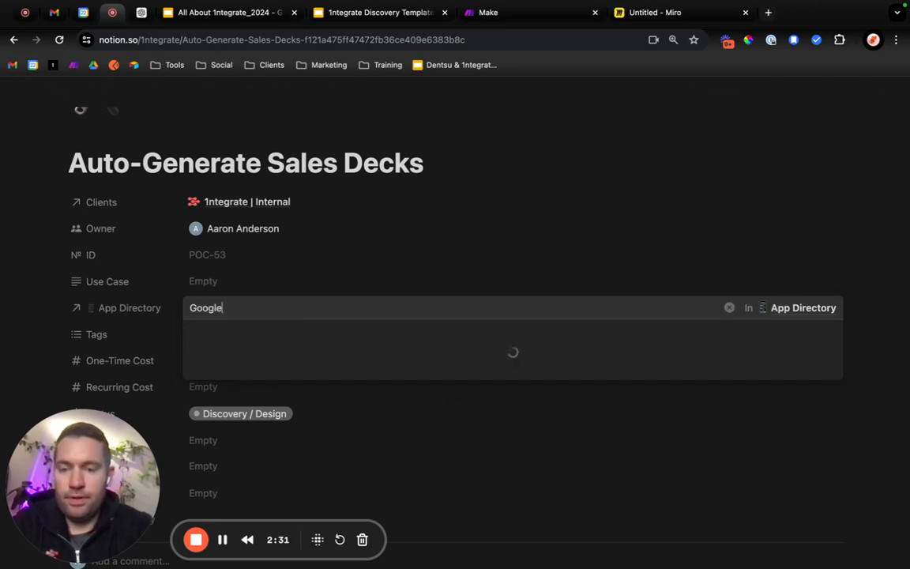
key("BackSpace")
key("BackSpace")
key("BackSpace")
key("BackSpace")
key("BackSpace")
type("Slides")
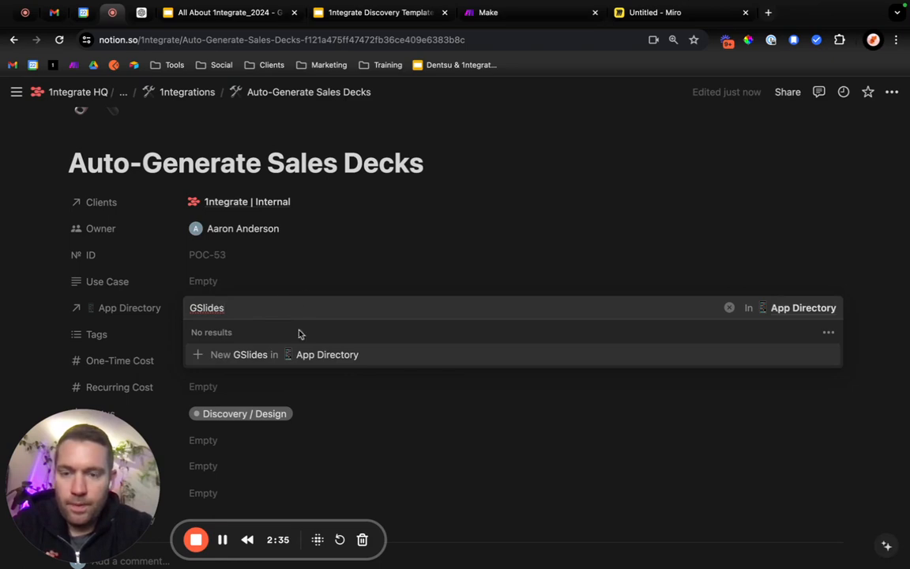
left_click_drag(230, 308, 188, 308)
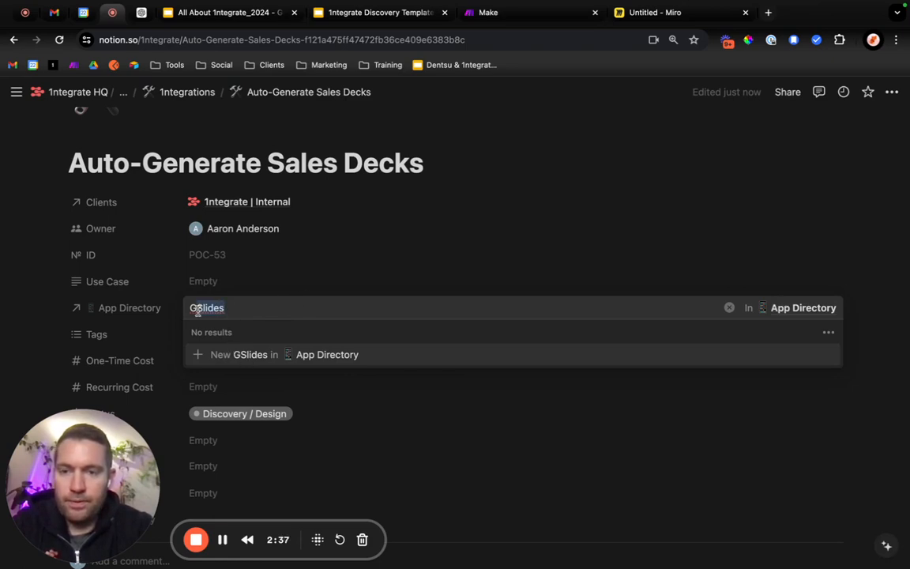
key("BackSpace")
type("Slides")
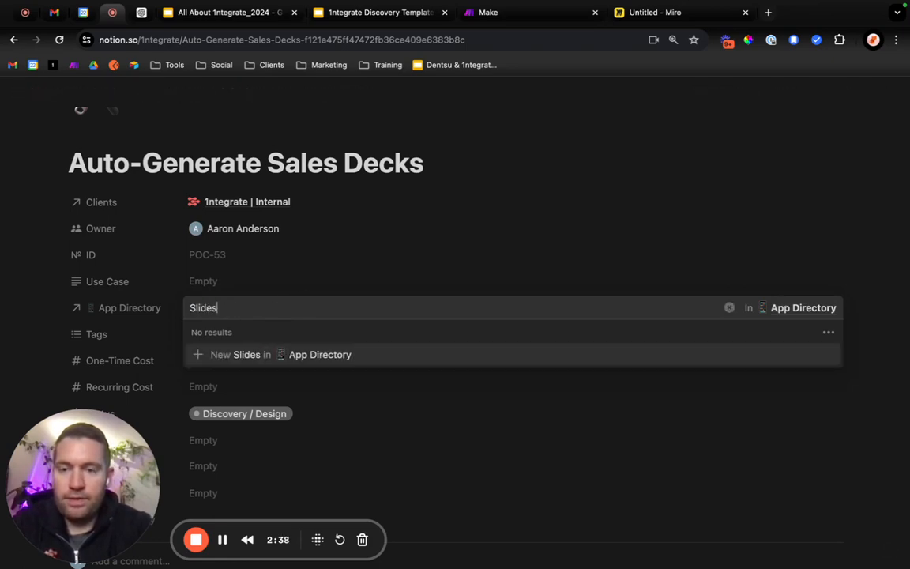
double_click(203, 307)
type("GD")
key("BackSpace")
type("Slides")
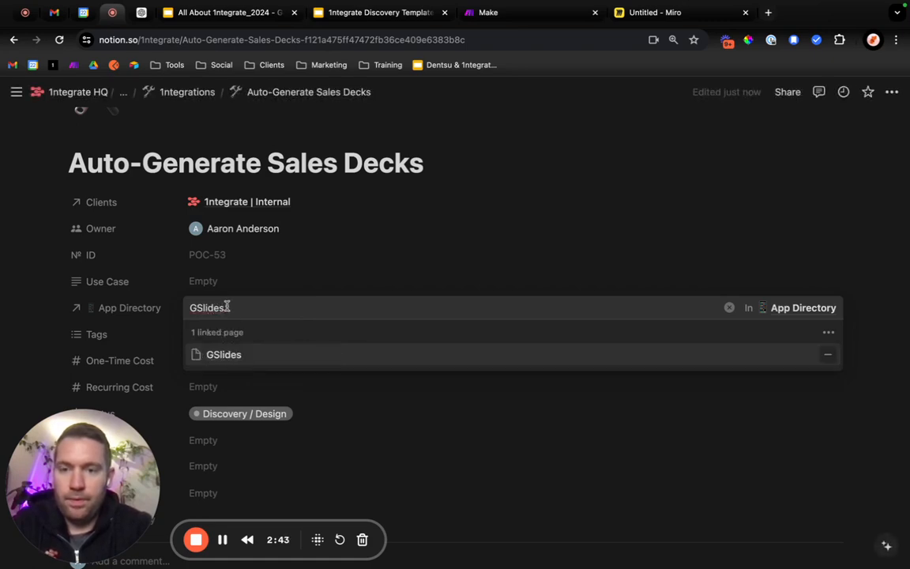
Search the App Directory property for OpenAi, and link the existing ChatGPT entry instead.
left_click_drag(225, 307, 192, 308)
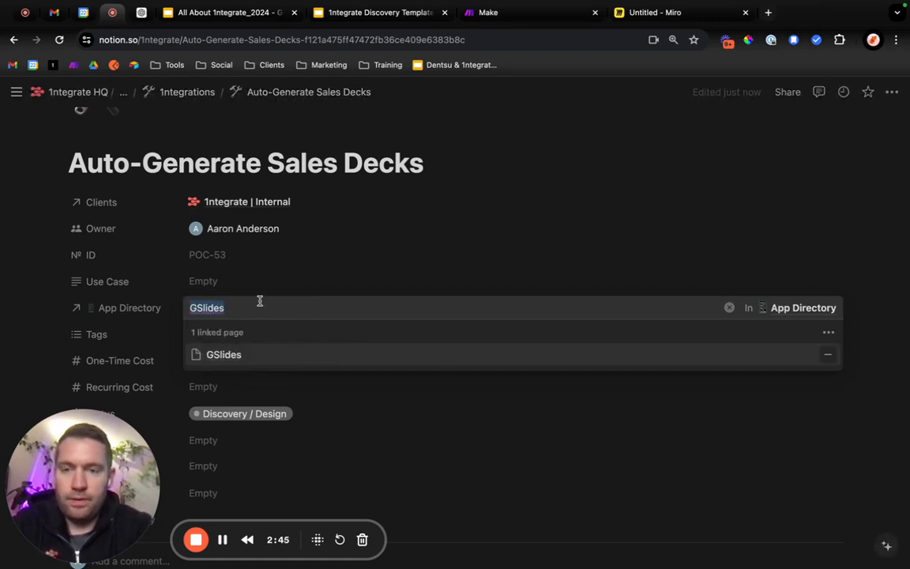
type("OpenAi")
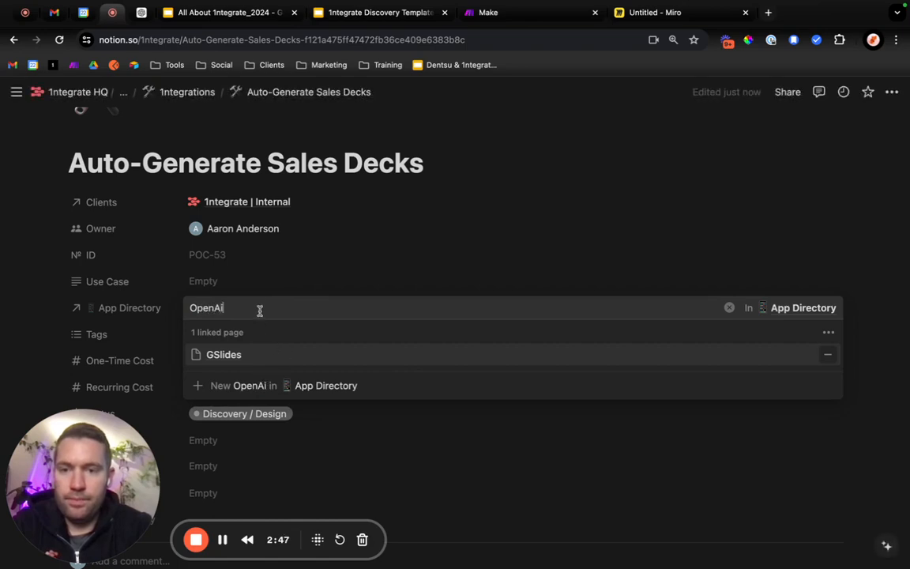
key("BackSpace")
key("BackSpace")
key("BackSpace")
key("BackSpace")
key("BackSpace")
key("BackSpace")
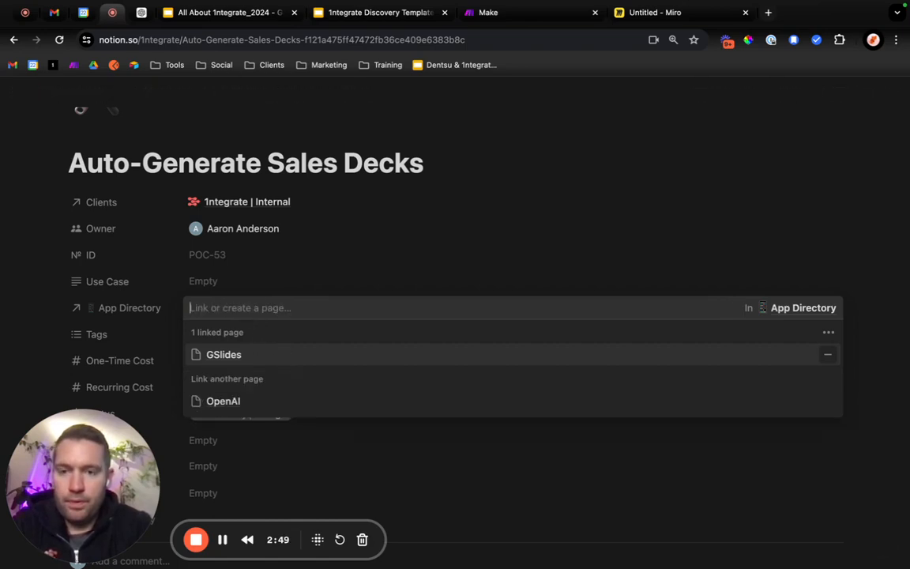
type("ChatGPT")
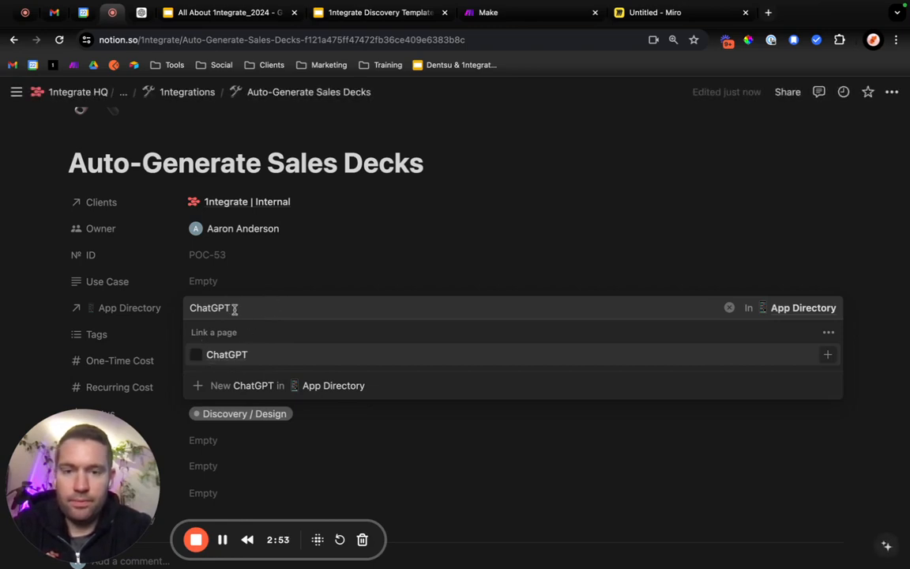
left_click(231, 354)
Consult the automation prompt in the ChatGPT conversation for the remaining apps, and link Calendly and Fillout in the Notion page's App Directory property.
left_click_drag(235, 309, 183, 313)
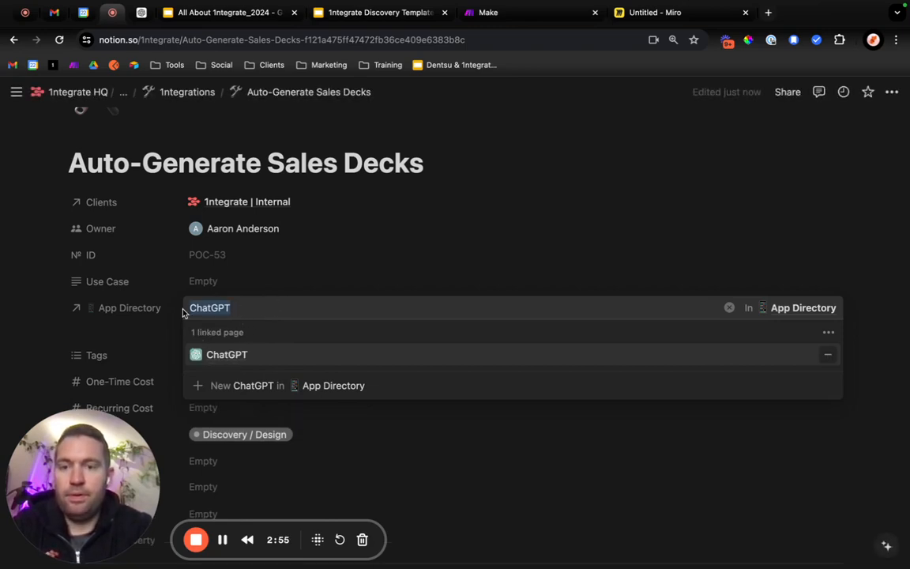
left_click(139, 12)
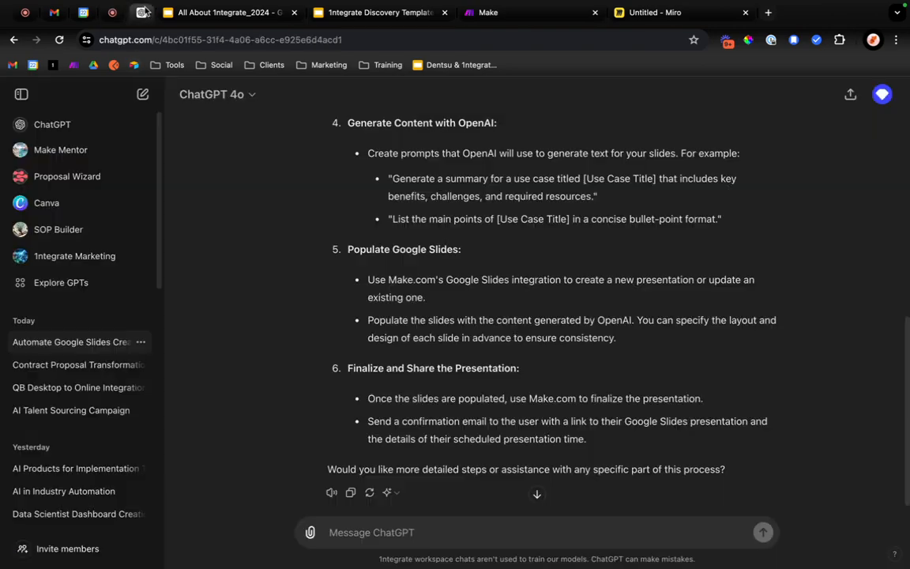
scroll(485, 308, "up", 1)
scroll(485, 308, "up", 10)
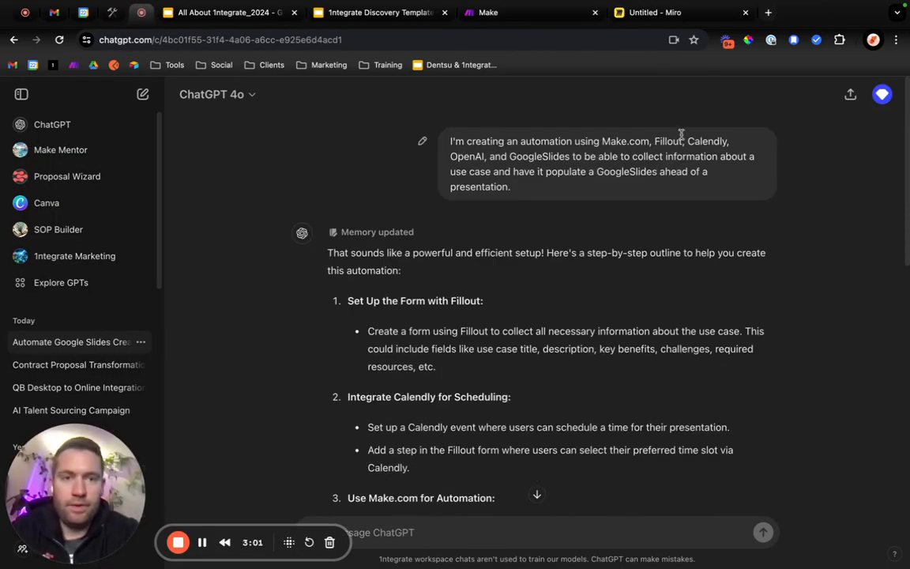
left_click(111, 13)
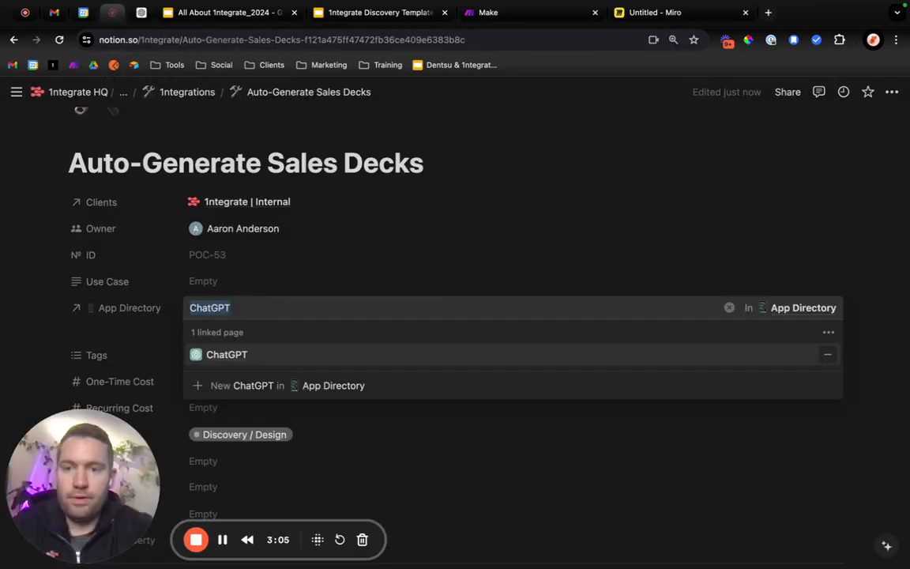
type("Calendly")
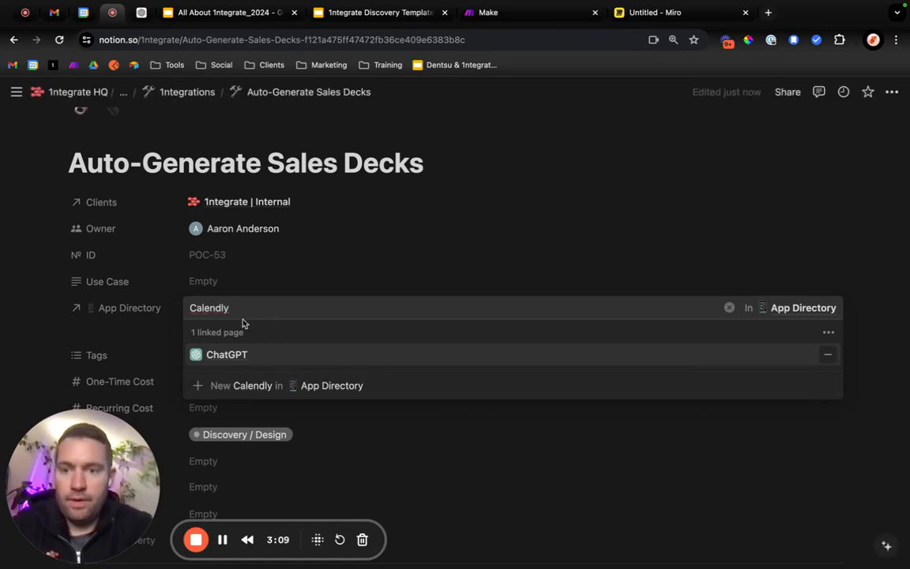
left_click(236, 354)
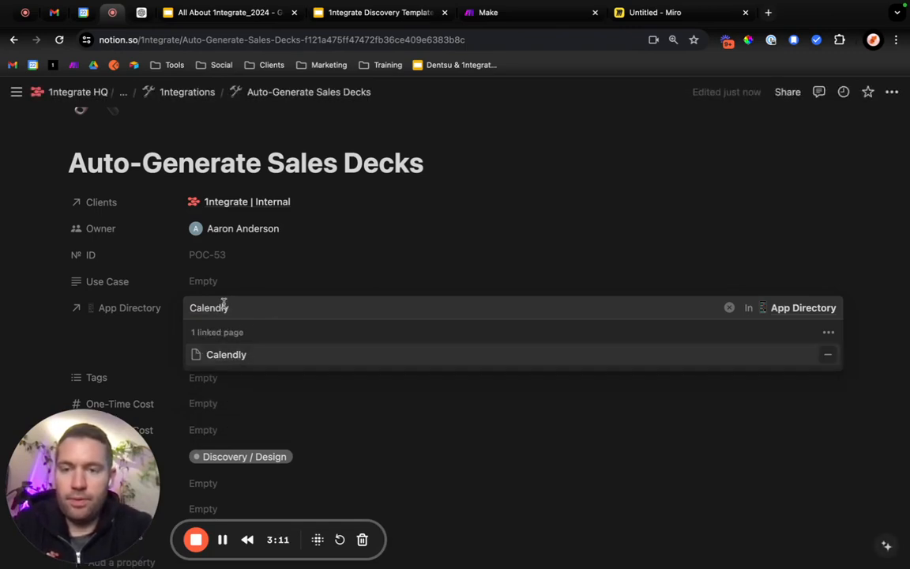
type("Fillout")
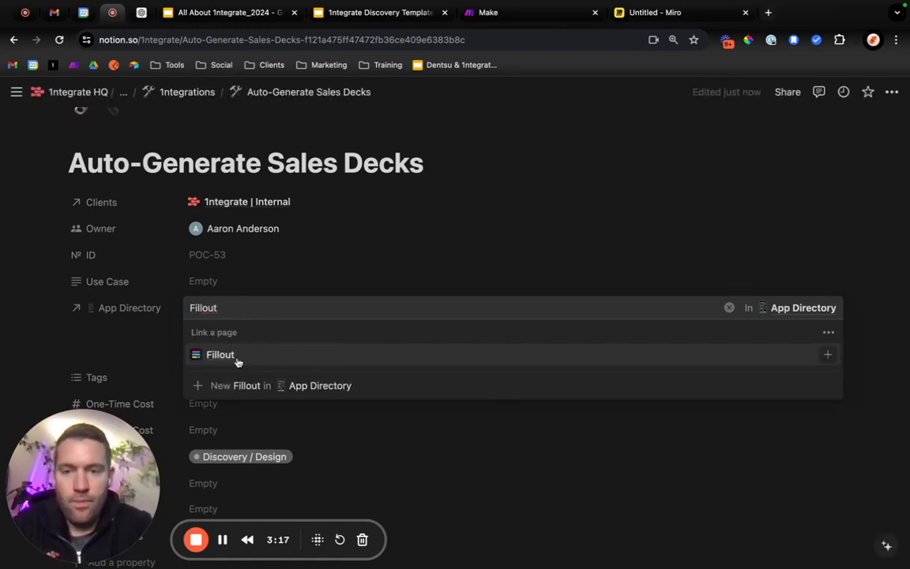
left_click(230, 355)
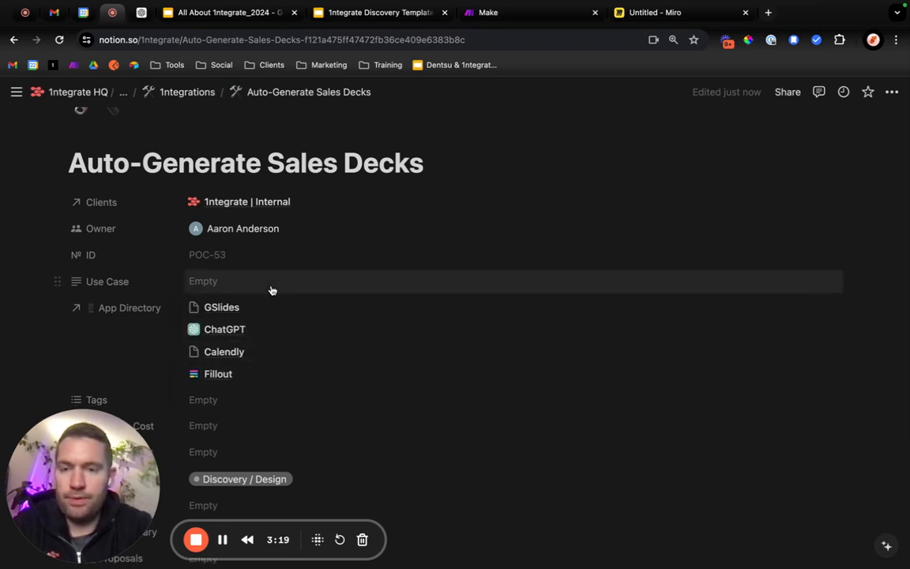
Set both the One-Time Cost and the Recurring Cost of the integration to 0.
scroll(273, 406, "down", 4)
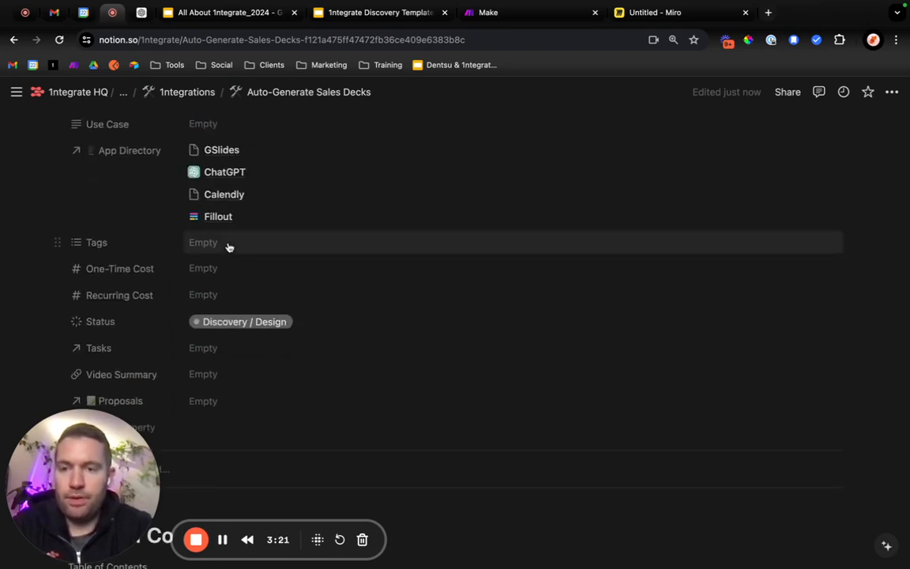
left_click(219, 274)
type("0")
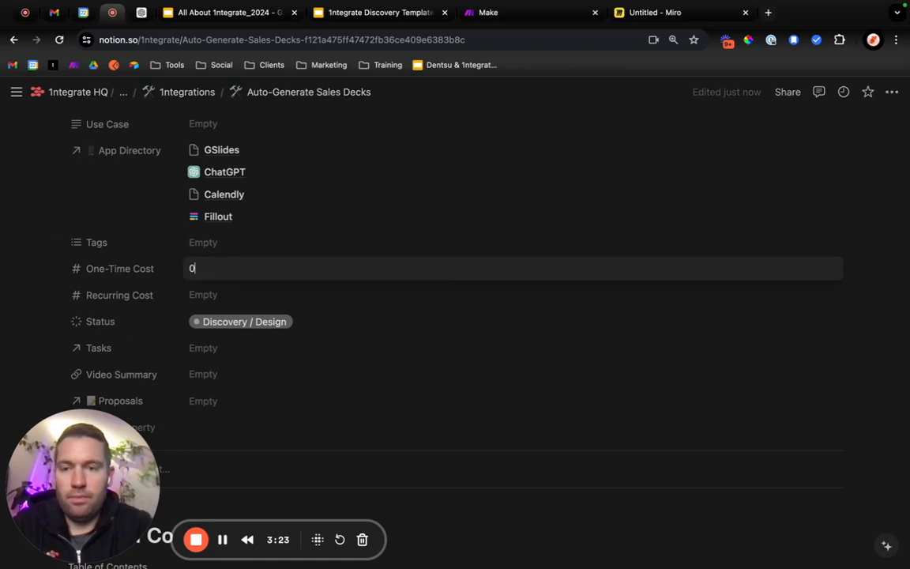
key("Return")
left_click(211, 296)
type("0")
key("Return")
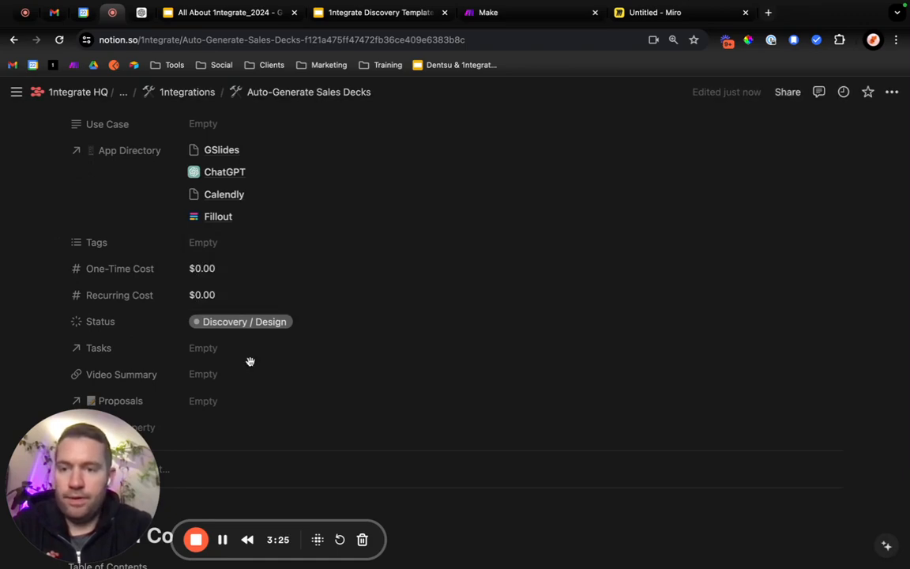
Check the available Status options for the integration and examine the page's Discovery and Design sections.
left_click(254, 321)
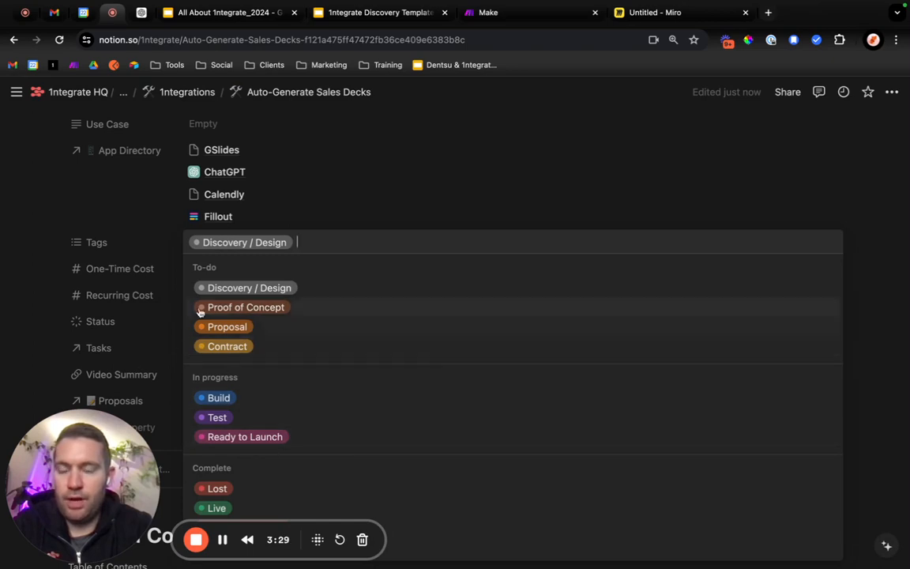
left_click(150, 309)
scroll(237, 348, "down", 3)
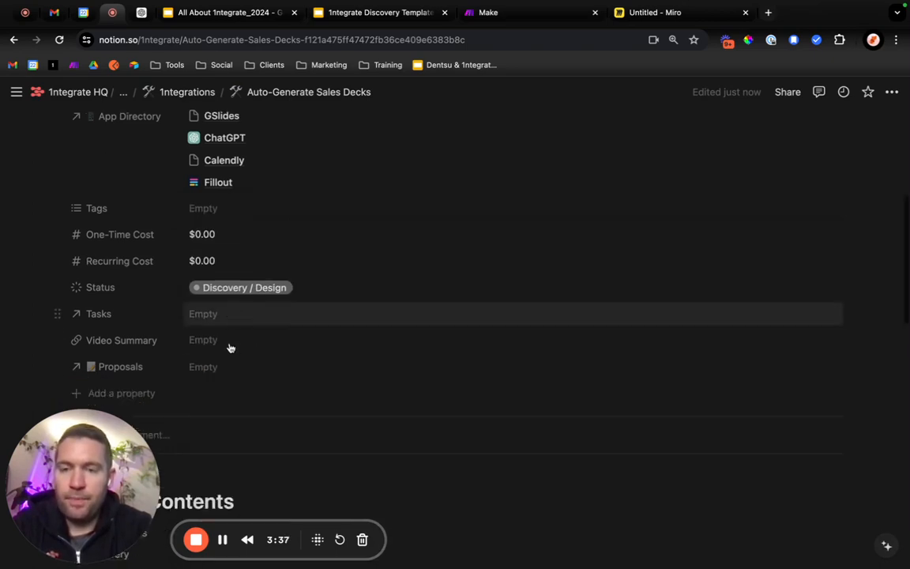
scroll(316, 351, "down", 8)
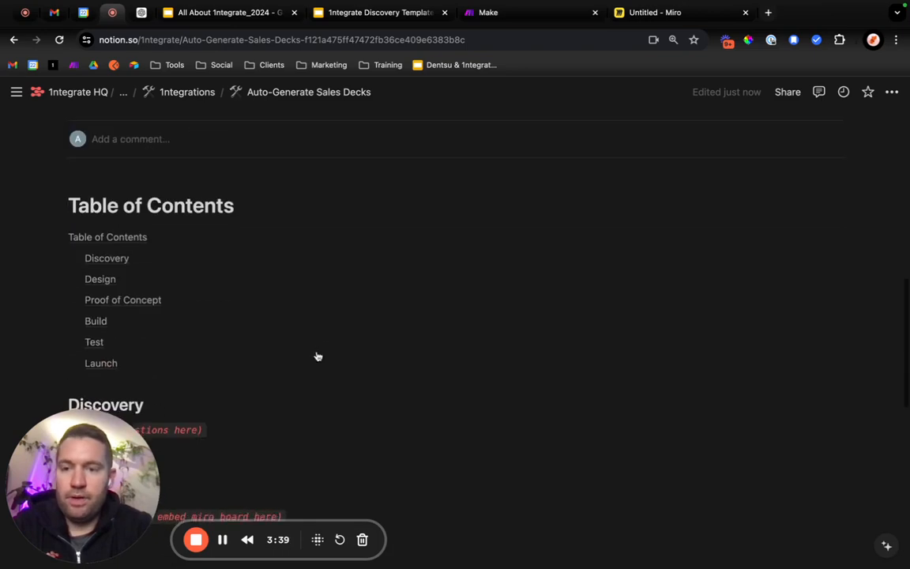
Copy the six-step automation outline from the ChatGPT conversation into the Discovery section of the Notion page.
left_click(142, 14)
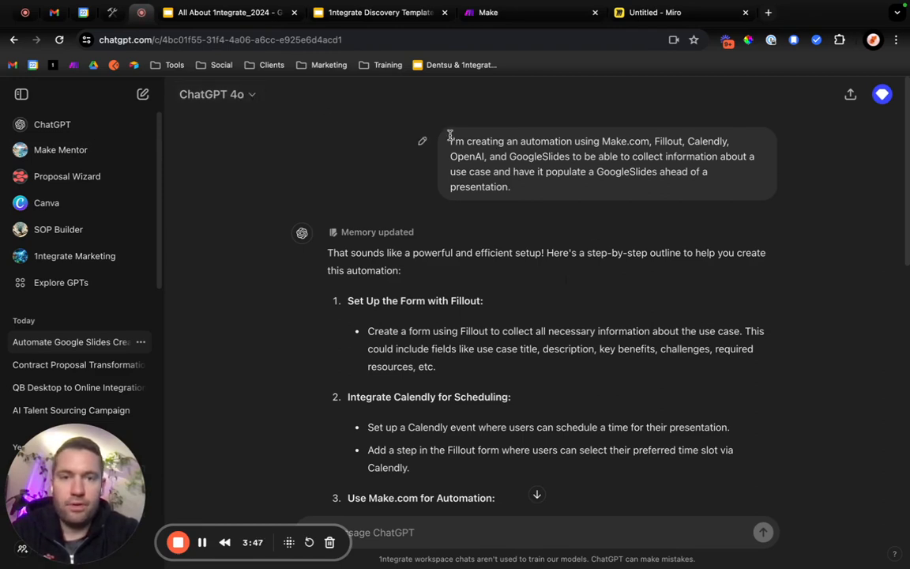
left_click_drag(455, 136, 538, 154)
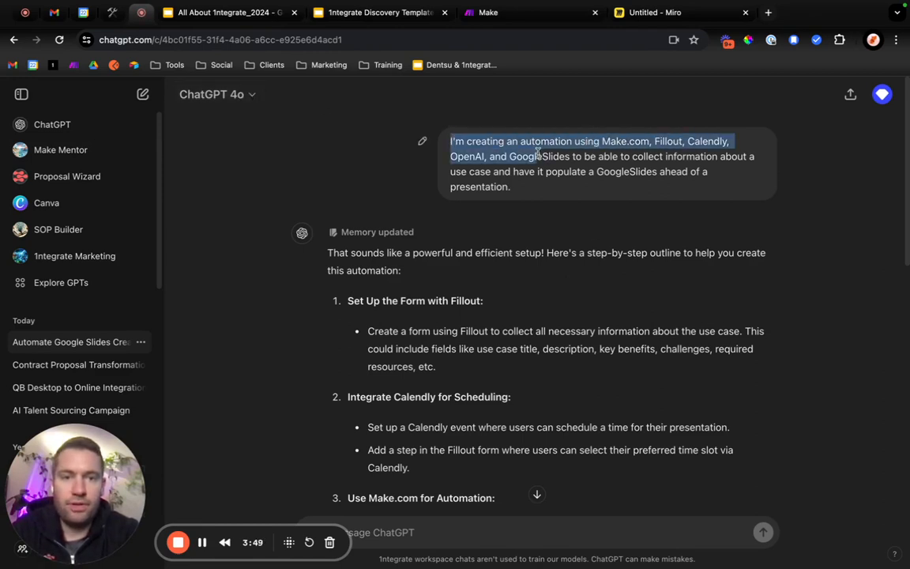
left_click(634, 156)
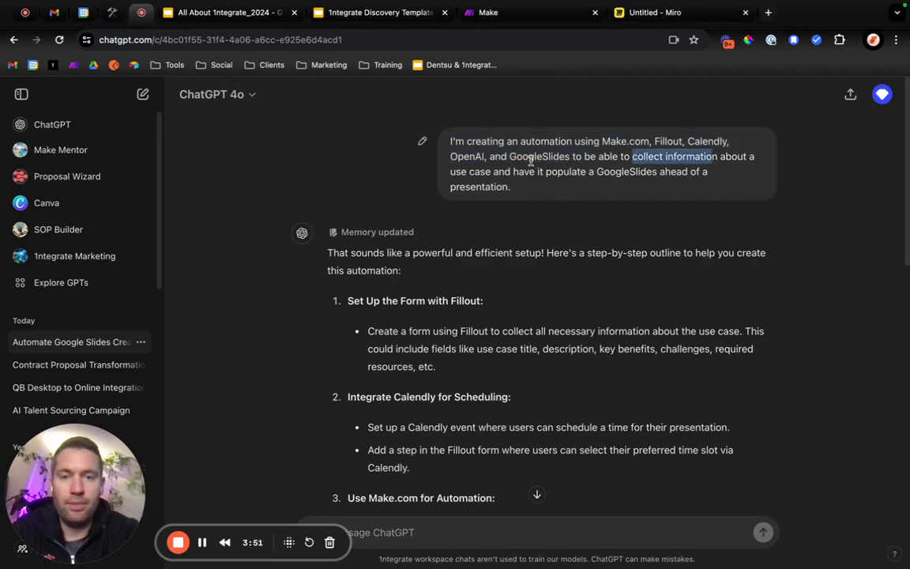
left_click_drag(456, 172, 548, 173)
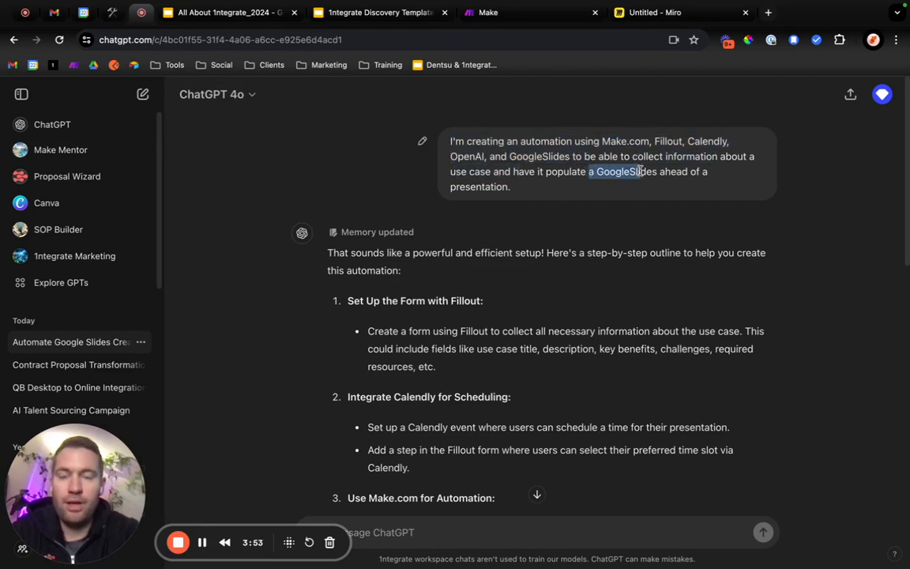
scroll(578, 188, "down", 2)
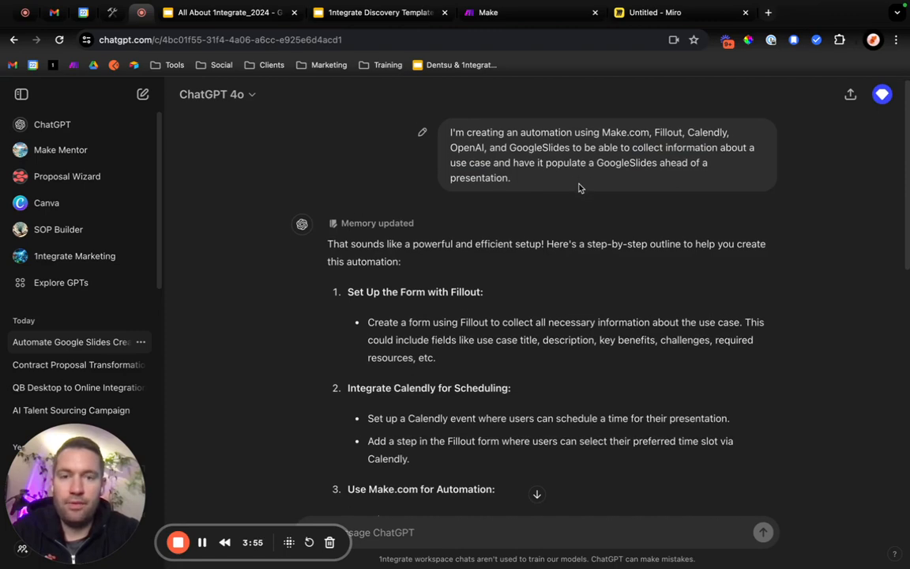
scroll(517, 240, "down", 2)
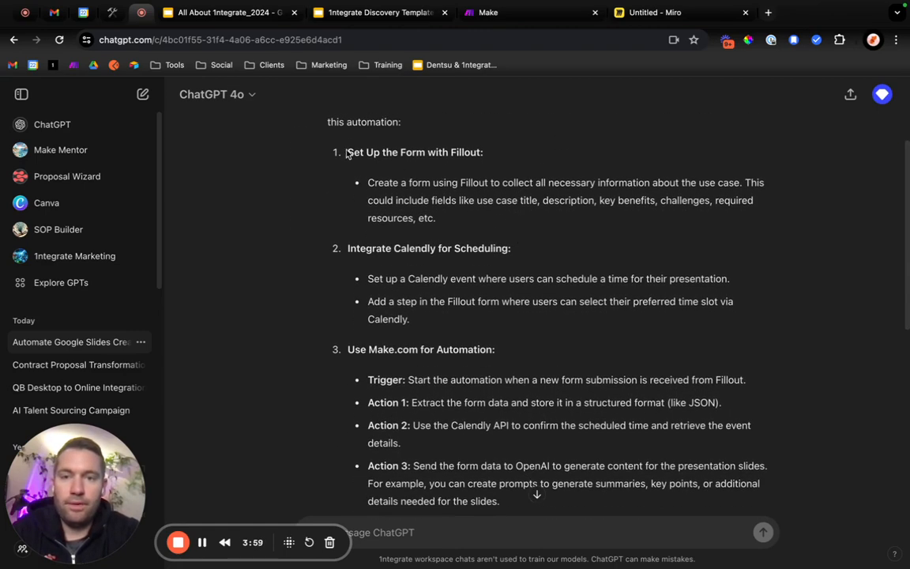
left_click_drag(347, 150, 646, 425)
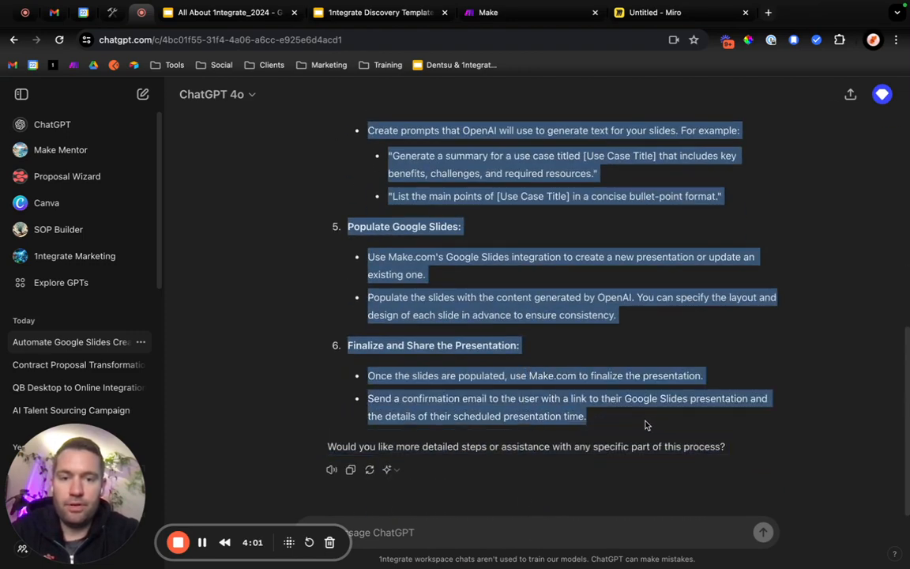
left_click(113, 13)
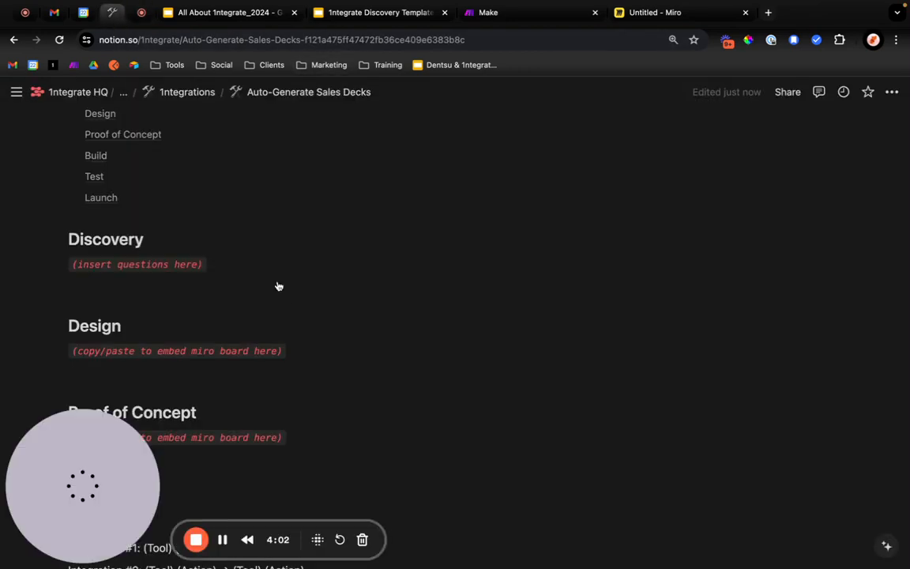
left_click(114, 293)
key("super+v")
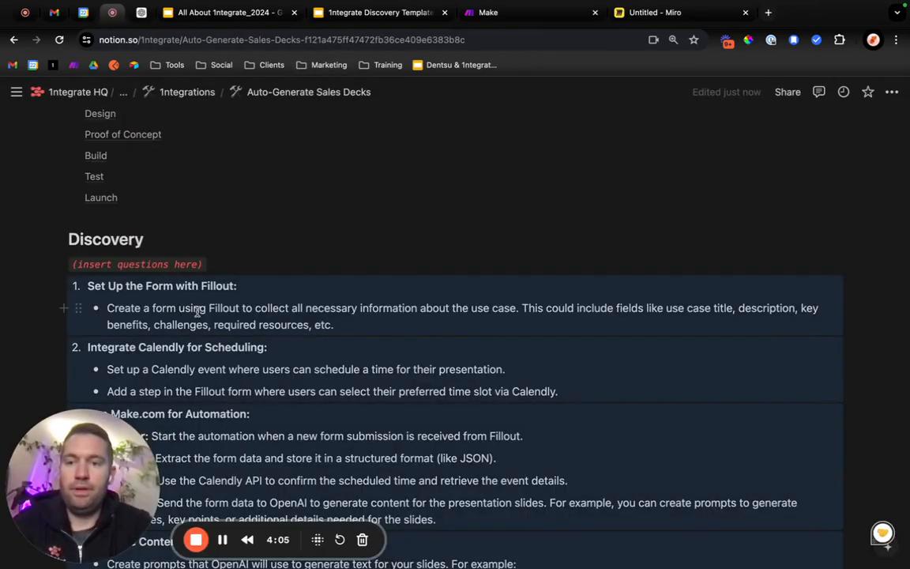
Delete the "(insert questions here)" placeholder under the Discovery heading and add an empty line above the outline.
scroll(197, 311, "down", 2)
left_click(203, 189)
left_click_drag(213, 189, 71, 189)
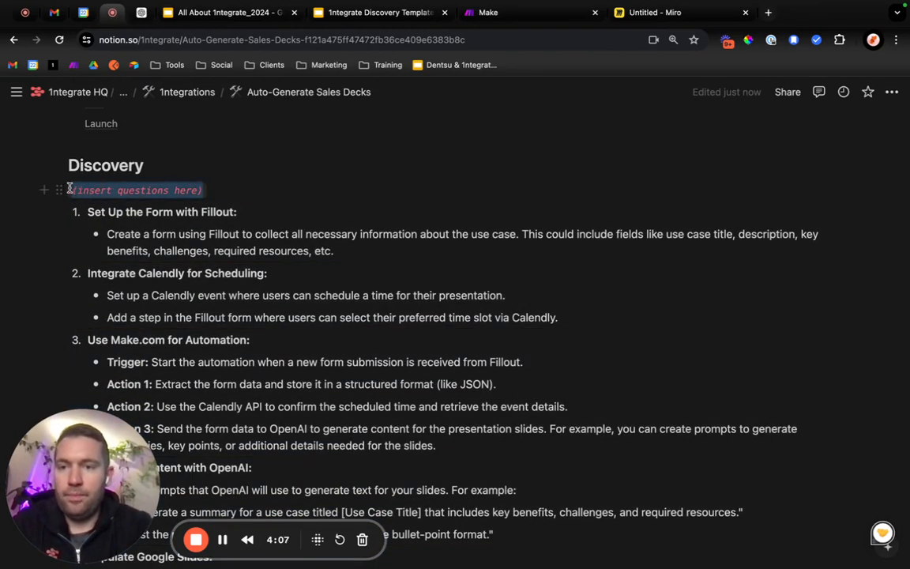
key("BackSpace")
key("BackSpace")
scroll(363, 245, "down", 6)
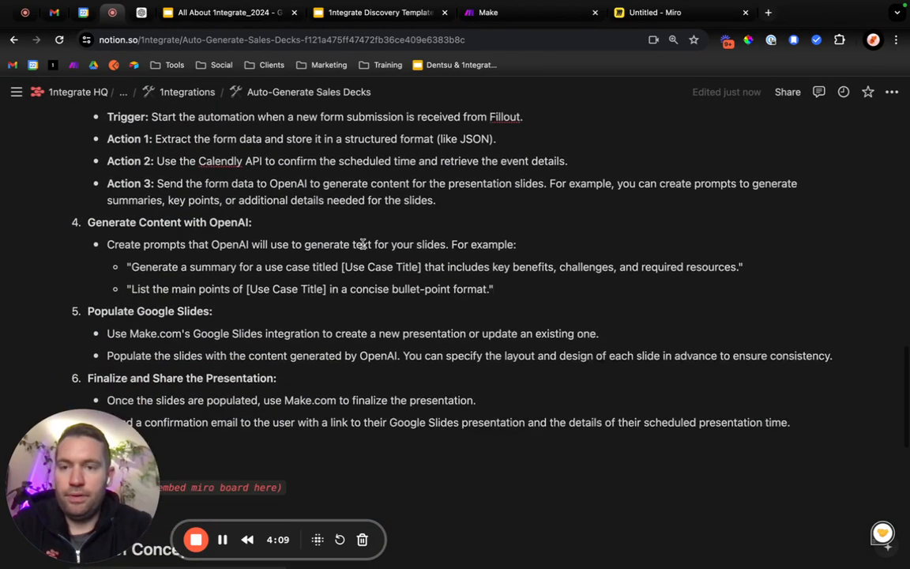
scroll(362, 245, "up", 8)
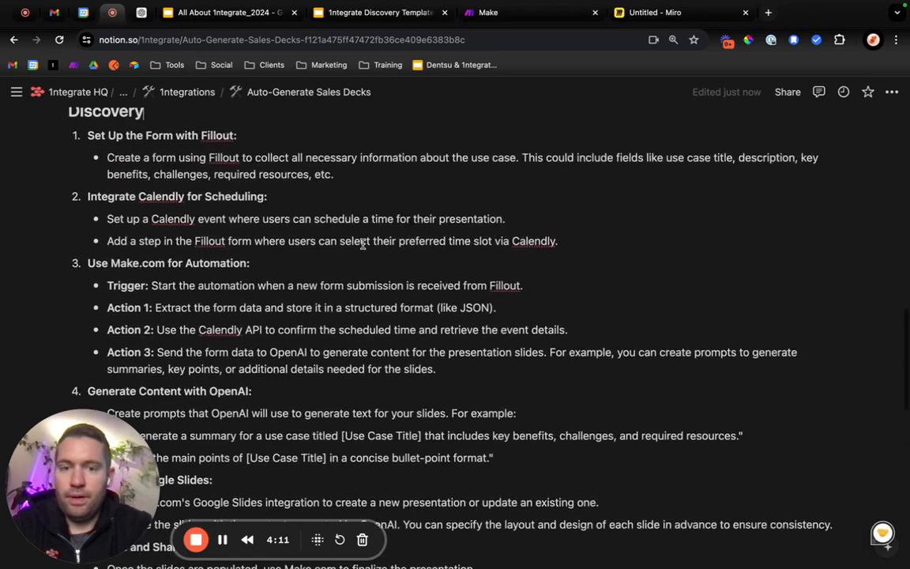
key("Return")
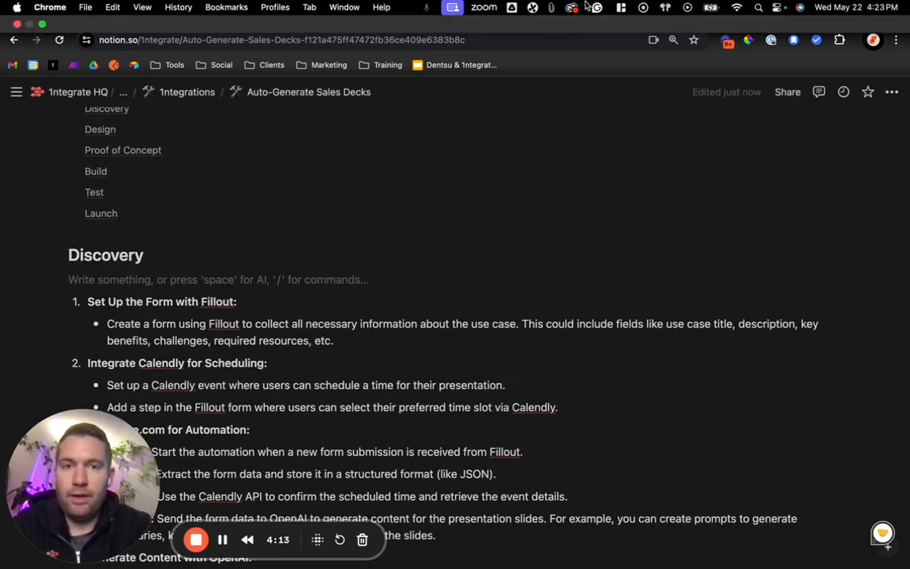
Switch to the untitled Miro board and fill it from the "[Client] - 1ntegrate Designs" template.
scroll(264, 226, "up", 3)
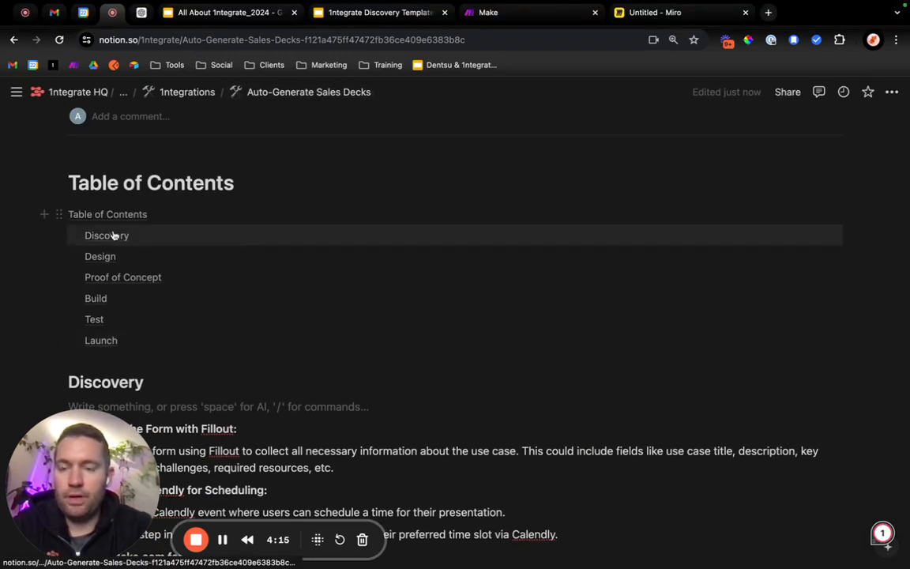
scroll(443, 282, "down", 2)
scroll(278, 340, "down", 16)
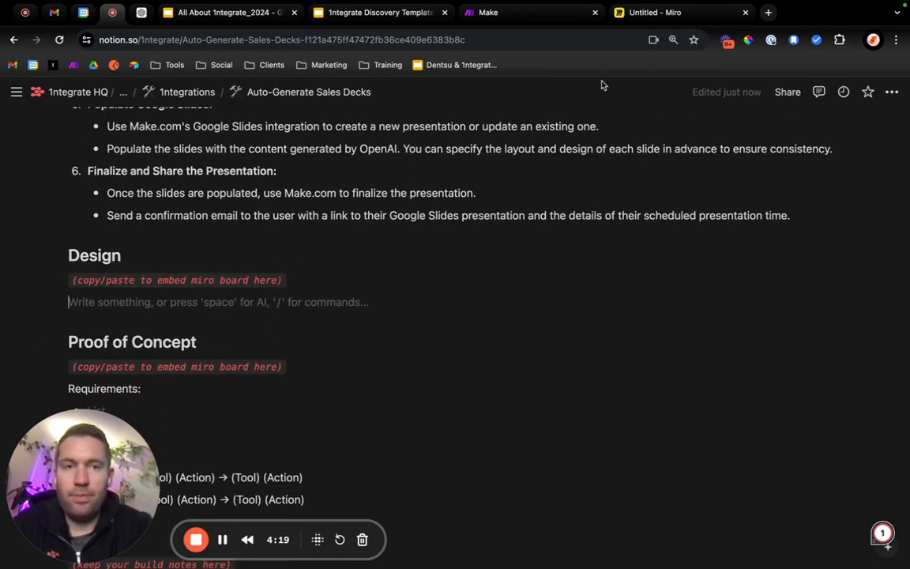
left_click(651, 12)
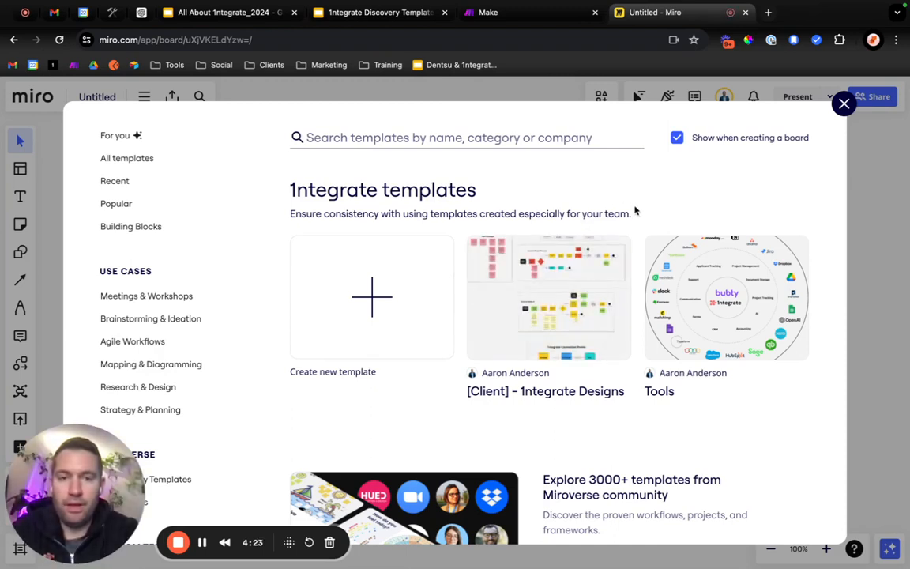
mouse_move(522, 324)
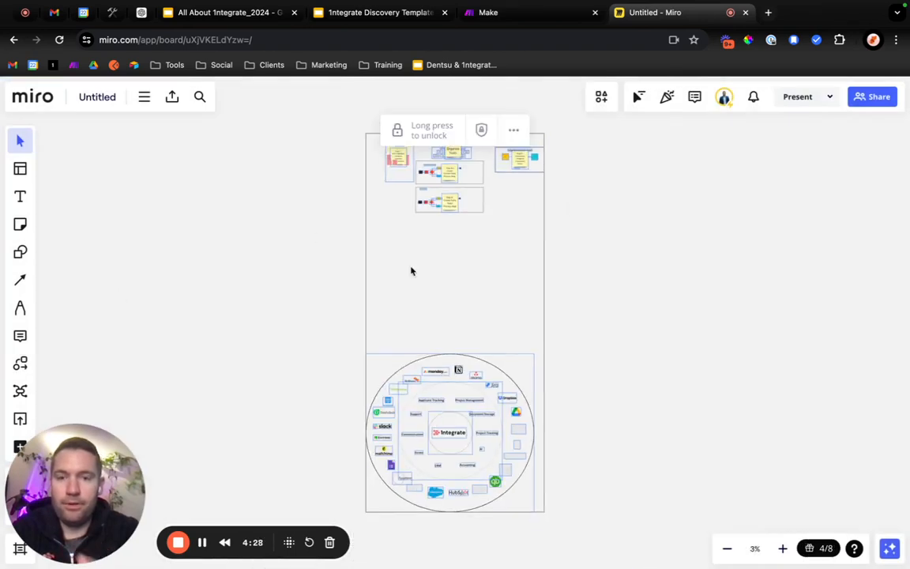
Move the OpenAI and Google Sheets logos out of the tool wheel into the empty area beside it.
left_click_drag(293, 368, 568, 507)
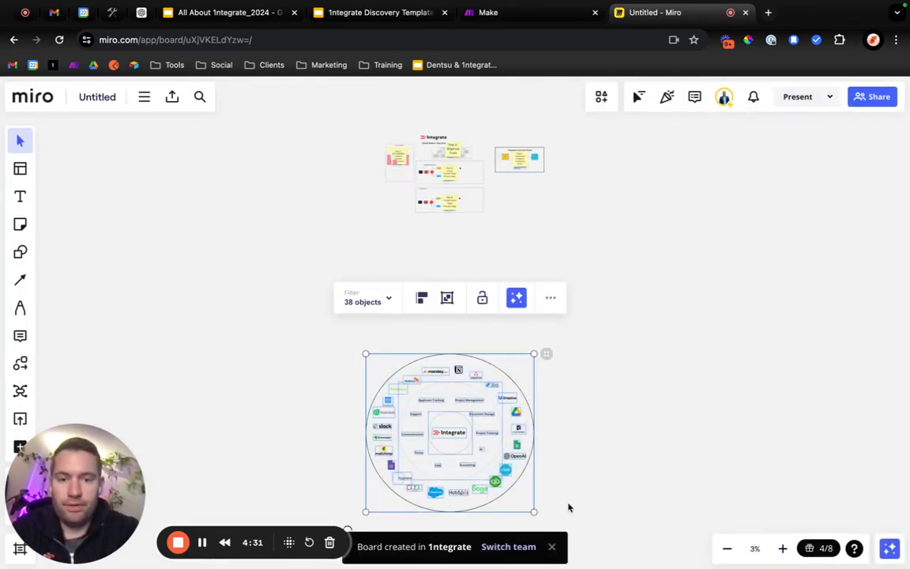
left_click(565, 392)
scroll(565, 392, "up", 5)
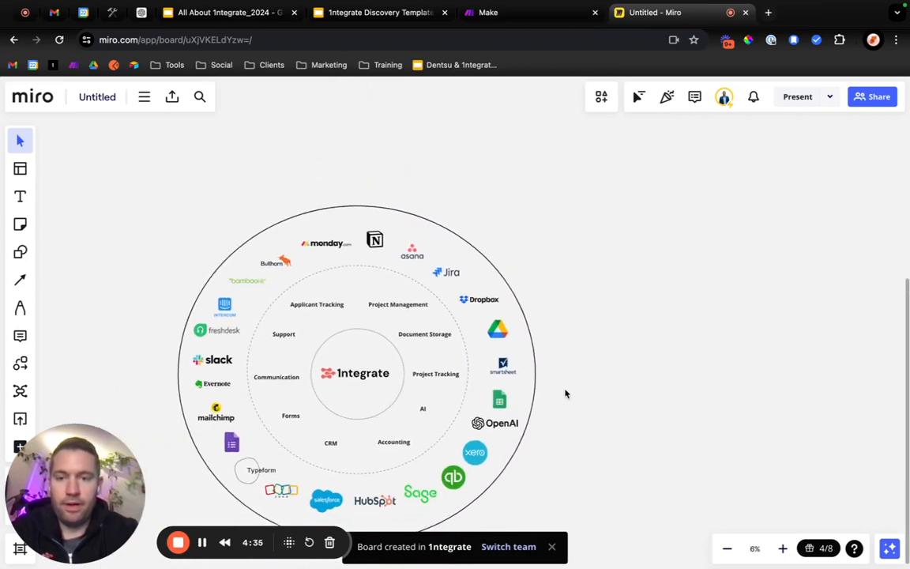
scroll(564, 393, "down", 3)
left_click(517, 374)
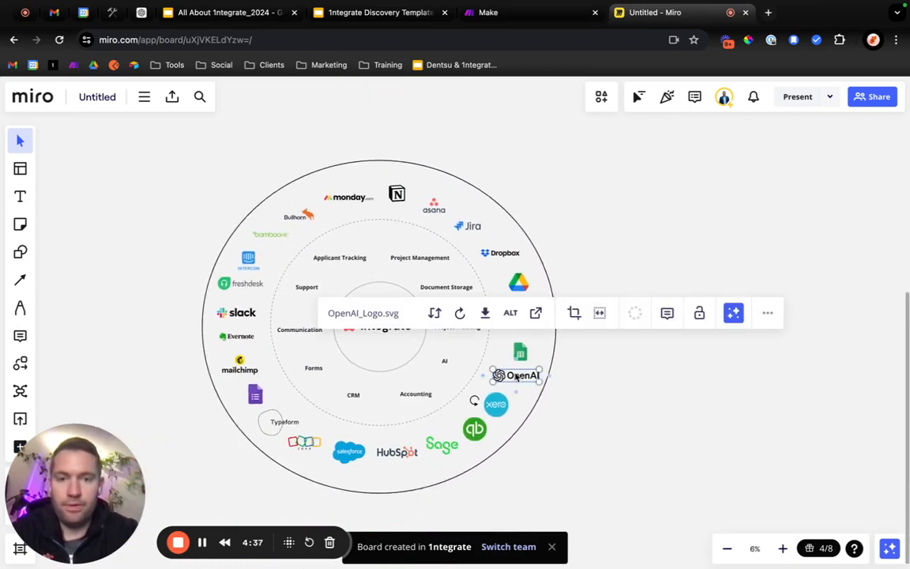
left_click_drag(517, 374, 618, 203)
left_click_drag(520, 351, 640, 271)
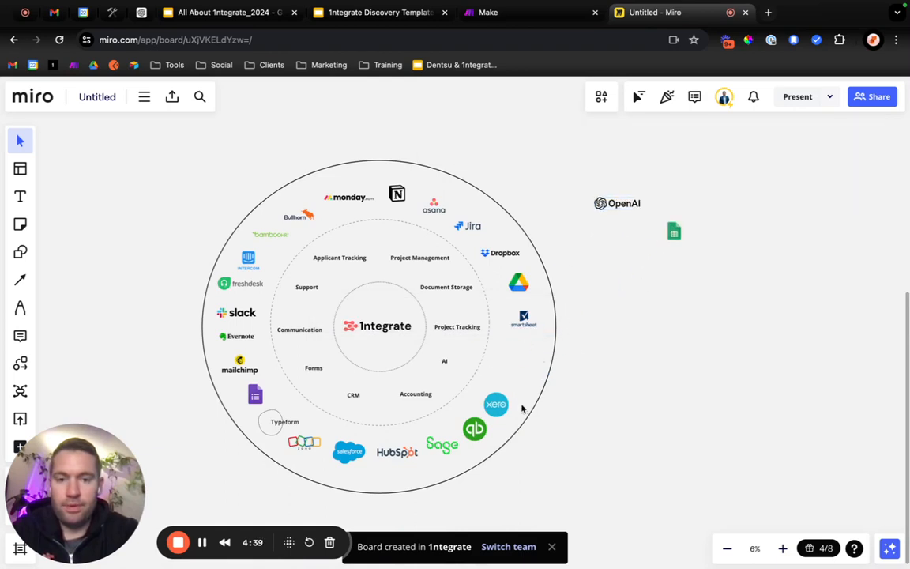
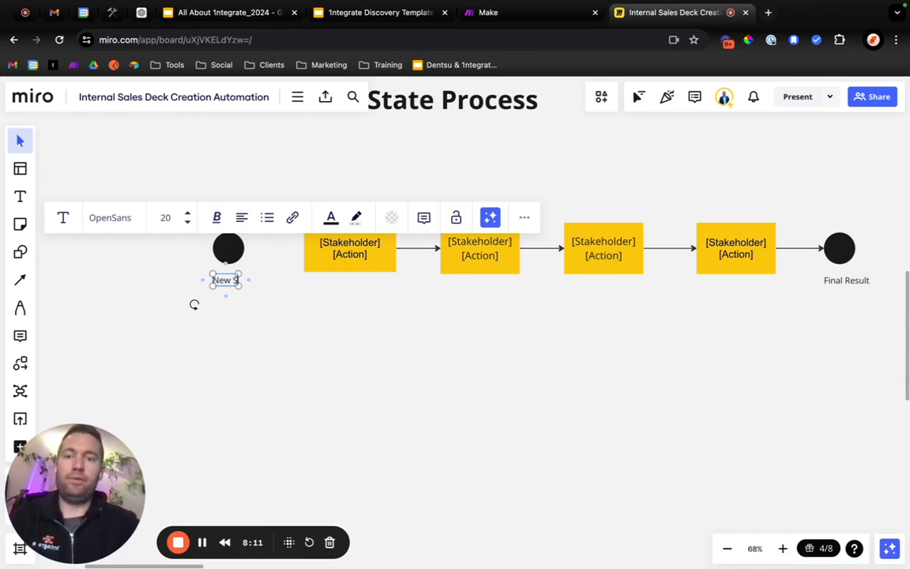
Complete the label under the start circle so it reads "New Sales Call gets booked on my Calendly".
type("ets")
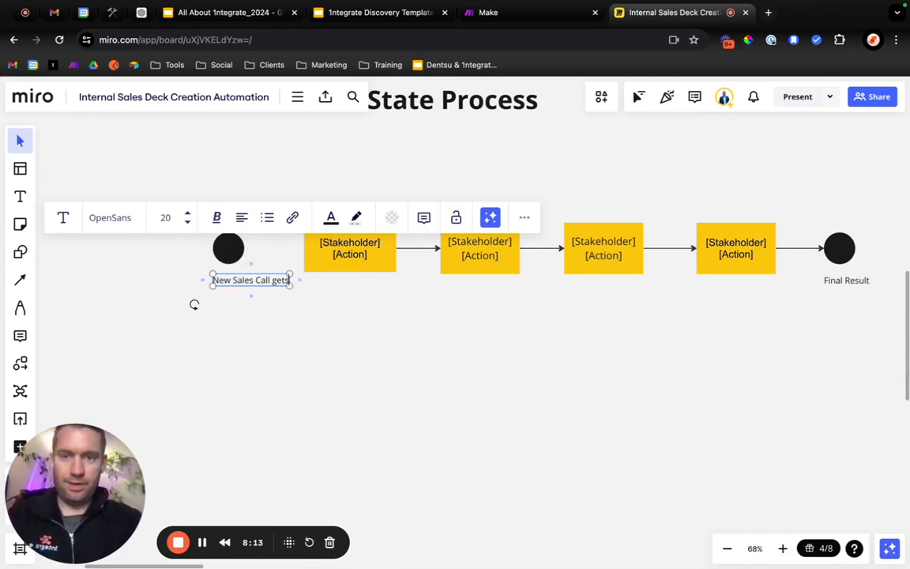
type(" booked on my")
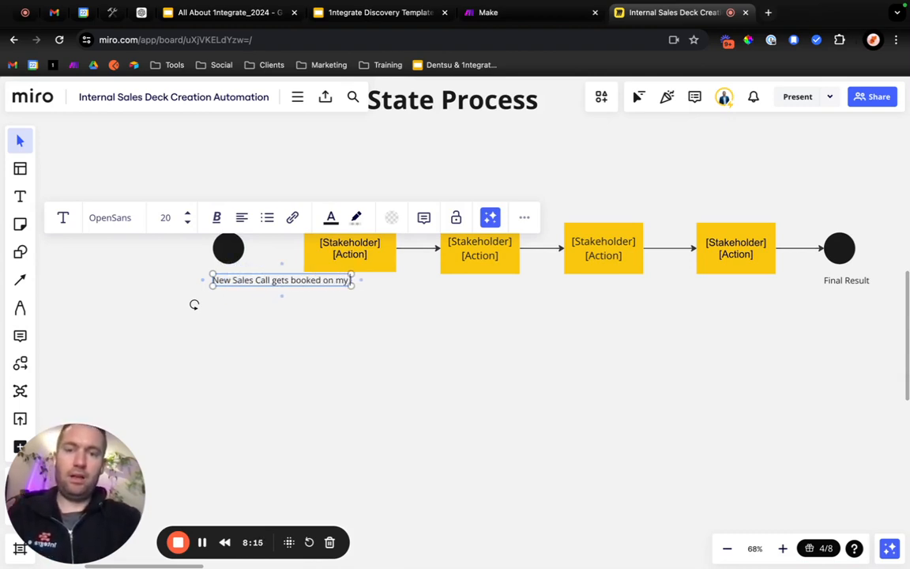
type(" Cale")
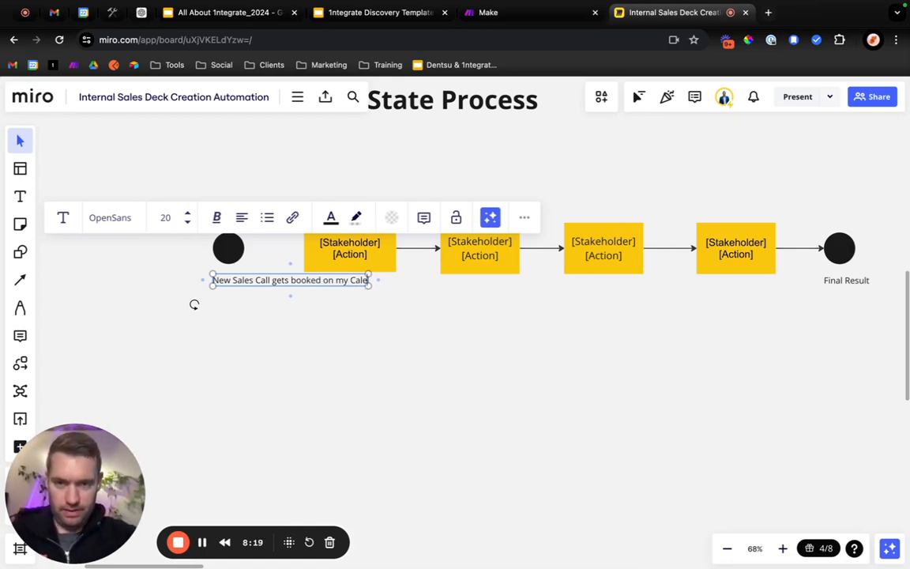
type("ndly")
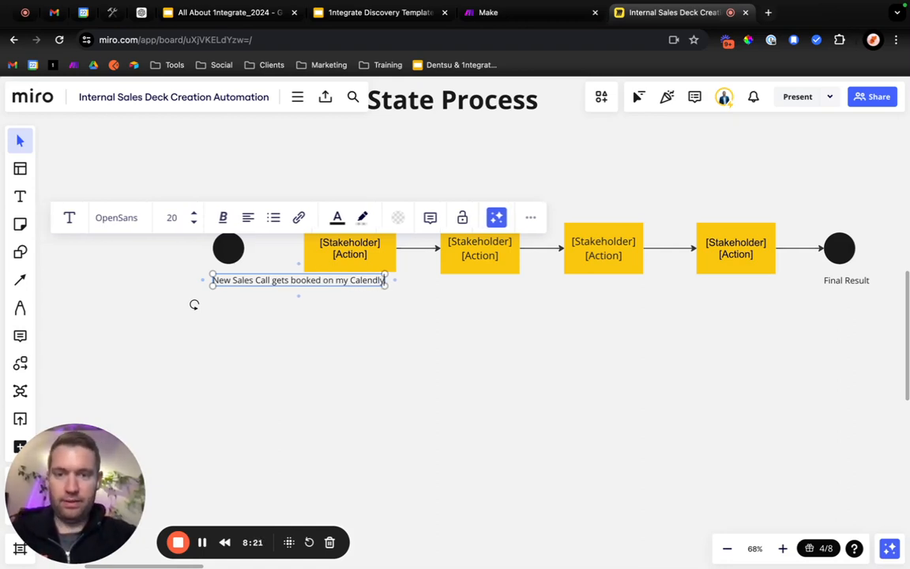
Center the label under the start circle and move both away from the first action box.
left_click_drag(296, 282, 233, 284)
left_click_drag(275, 316, 125, 240)
left_click(245, 326)
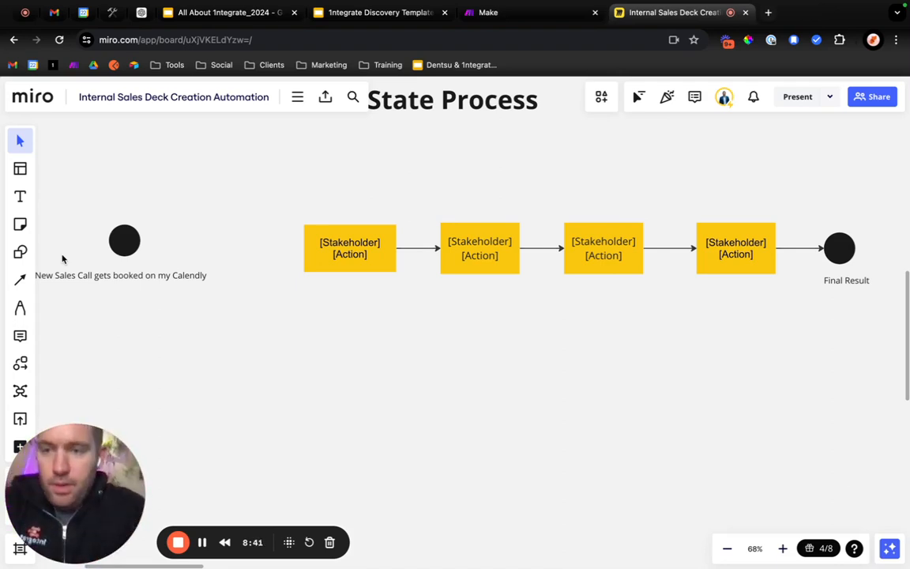
Draw a diamond decision shape between the start circle and the first action box and label it "Type of Call".
left_click(20, 251)
left_click(89, 286)
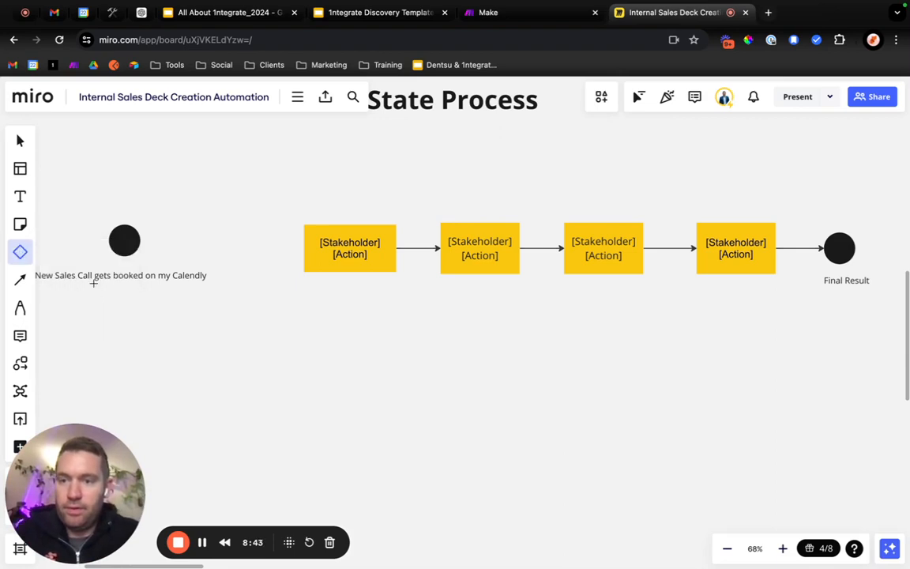
left_click_drag(229, 218, 287, 297)
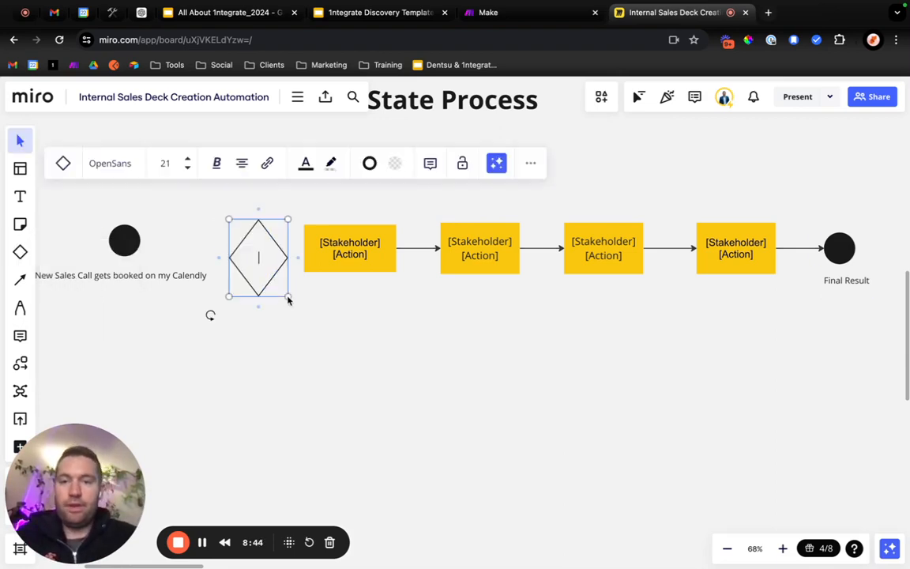
left_click(325, 339)
left_click_drag(229, 224, 225, 203)
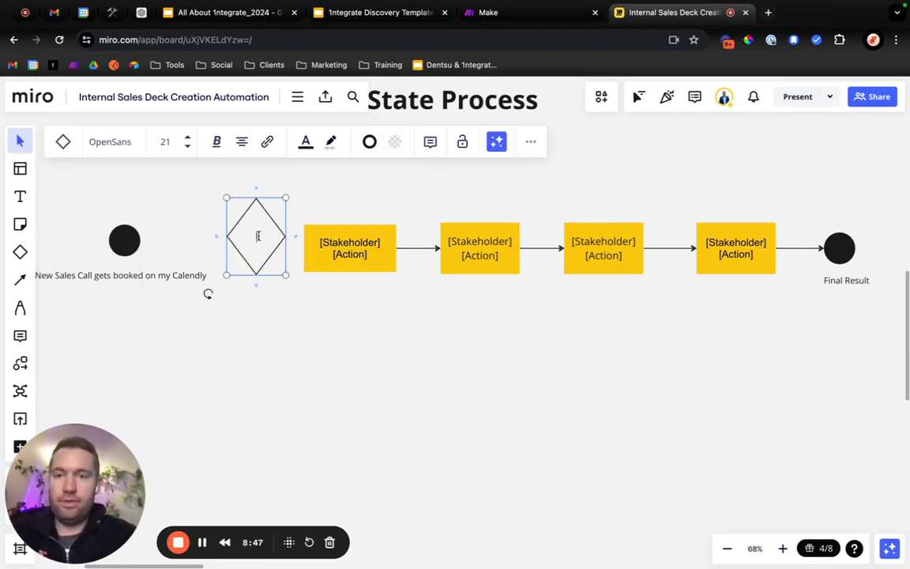
type("Type of Call")
left_click(286, 299)
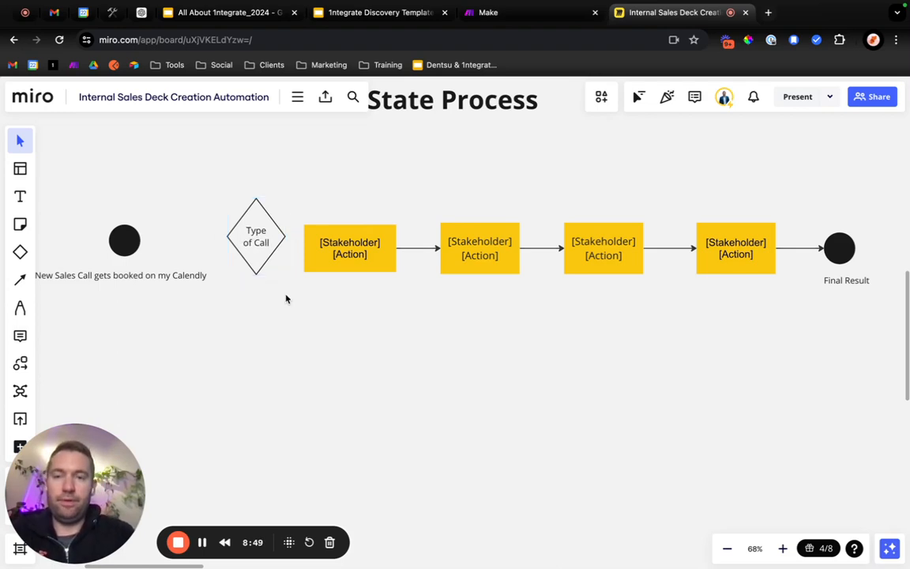
Shift the start circle and diamond farther from the process boxes and delete the first three action boxes.
scroll(286, 298, "down", 5)
left_click_drag(286, 297, 147, 241)
left_click_drag(268, 267, 224, 271)
left_click(415, 294)
left_click_drag(313, 300, 474, 242)
key("Delete")
Duplicate the remaining [Stakeholder] [Action] box and place the copy just past the diamond, slightly above it.
left_click(534, 272)
key("ctrl+c")
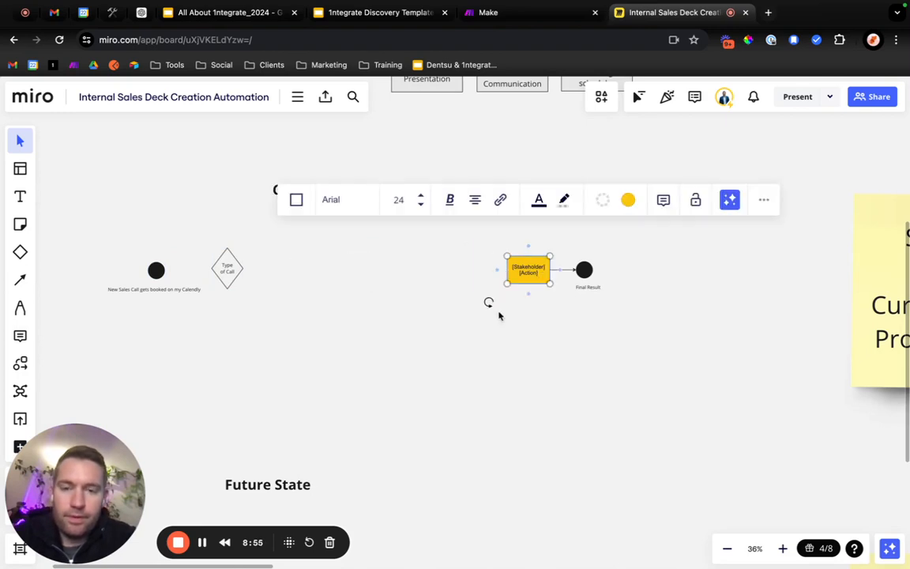
key("ctrl+v")
left_click_drag(366, 286, 332, 246)
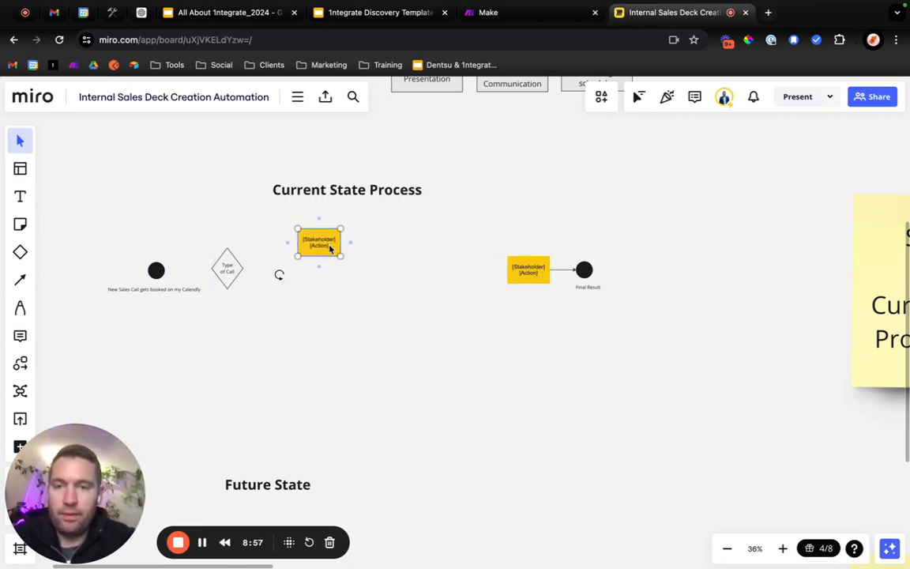
Widen the "Type of Call" diamond slightly and connect the start circle to it with an arrow.
left_click(241, 271)
left_click_drag(242, 271, 244, 270)
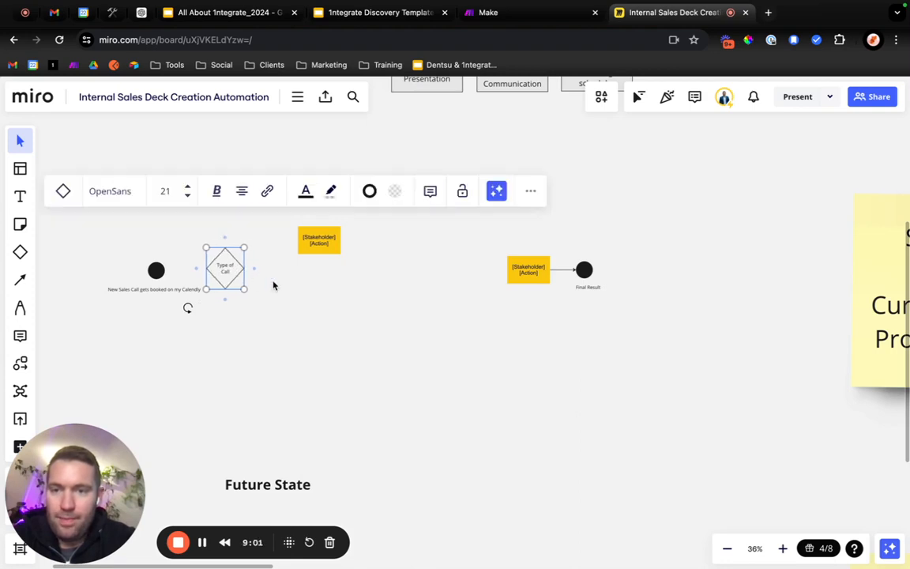
left_click(273, 285)
key("l")
left_click_drag(156, 269, 225, 285)
scroll(244, 280, "up", 5)
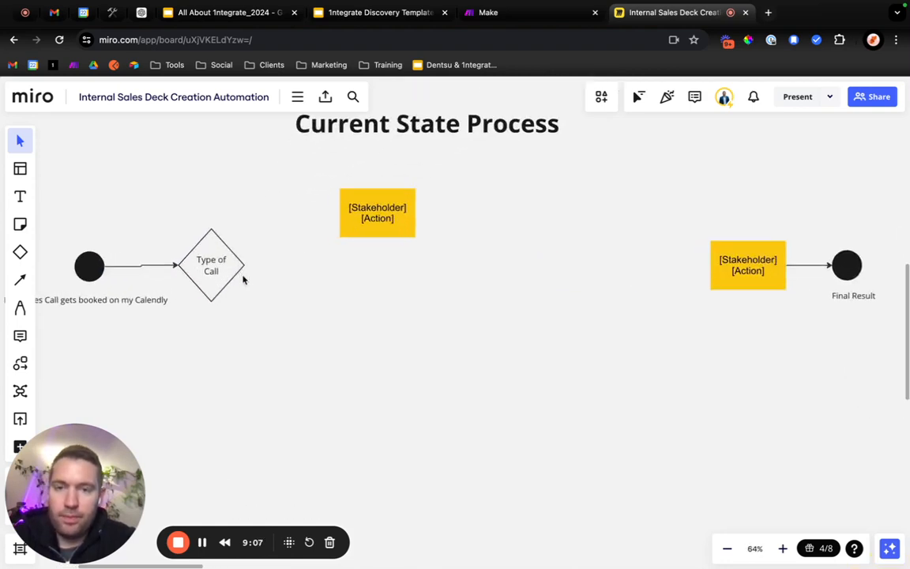
Replace the placeholder text in the copied action box with "Discovery Call".
triple_click(376, 210)
left_click_drag(394, 218, 346, 212)
type("S")
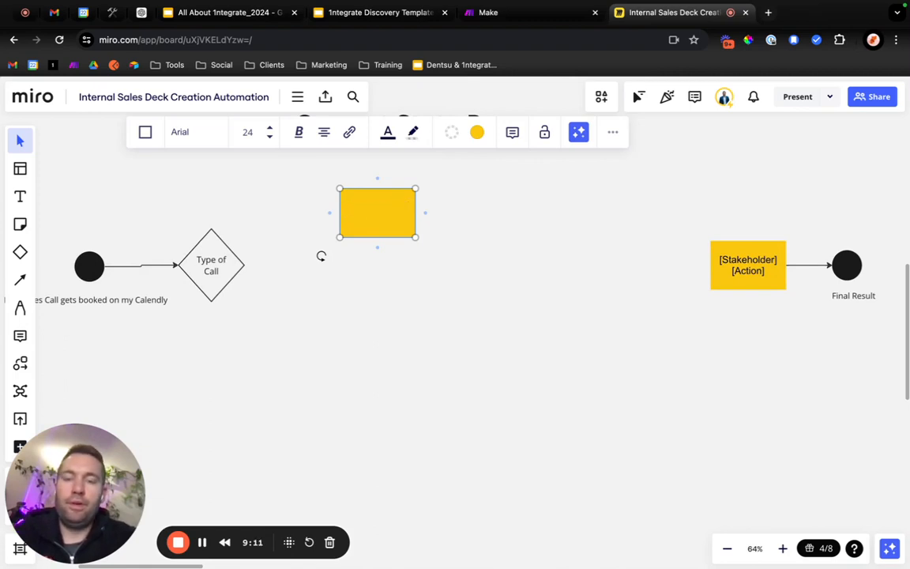
type("Crea")
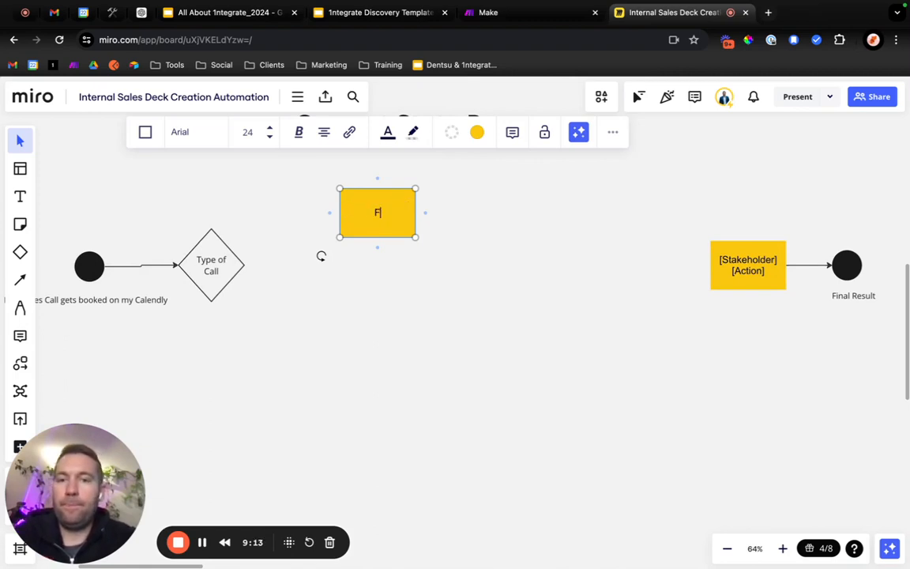
type("Create")
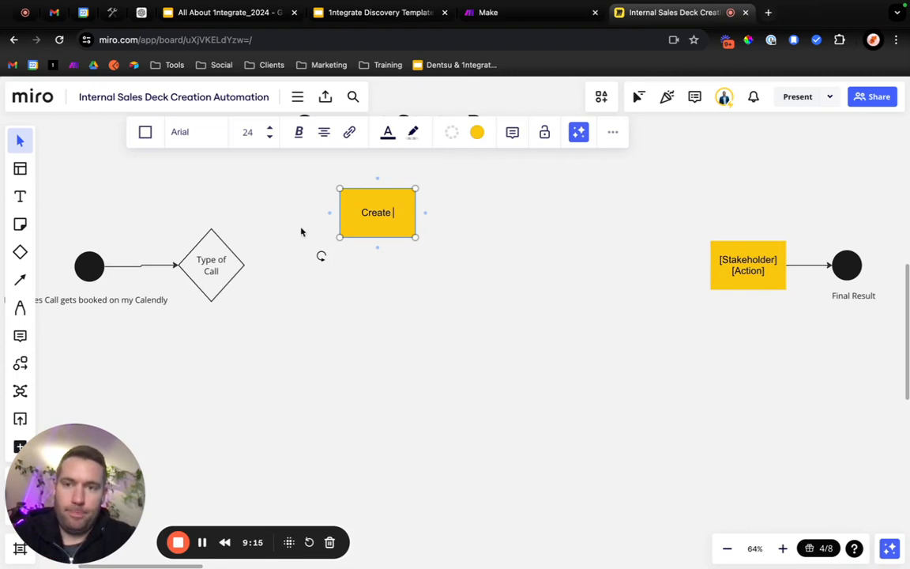
key("BackSpace")
key("BackSpace")
key("BackSpace")
key("BackSpace")
key("BackSpace")
key("BackSpace")
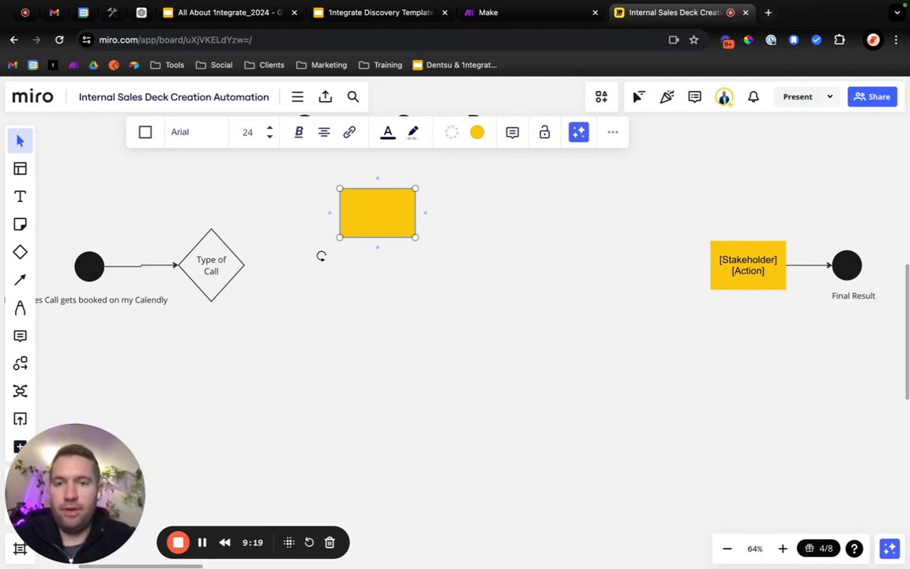
type("iscovery Call")
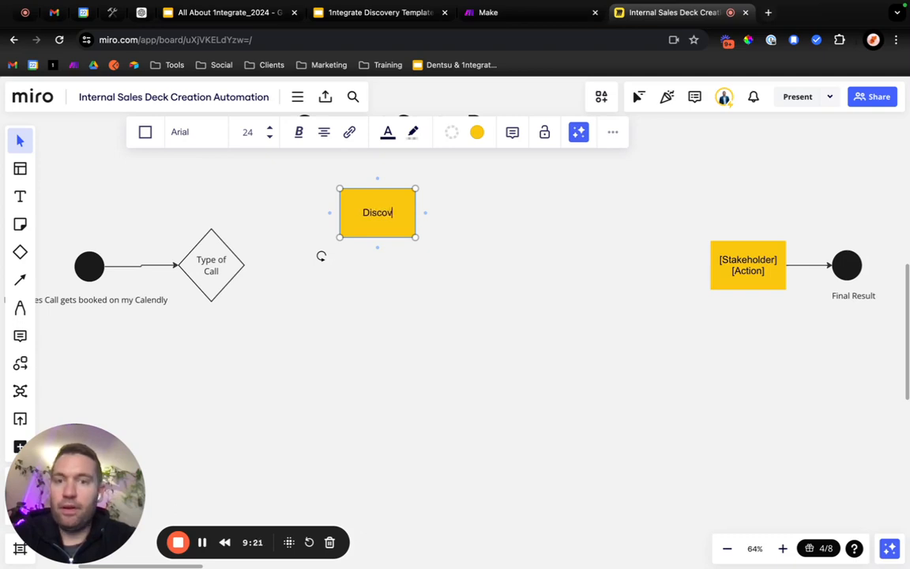
left_click(432, 278)
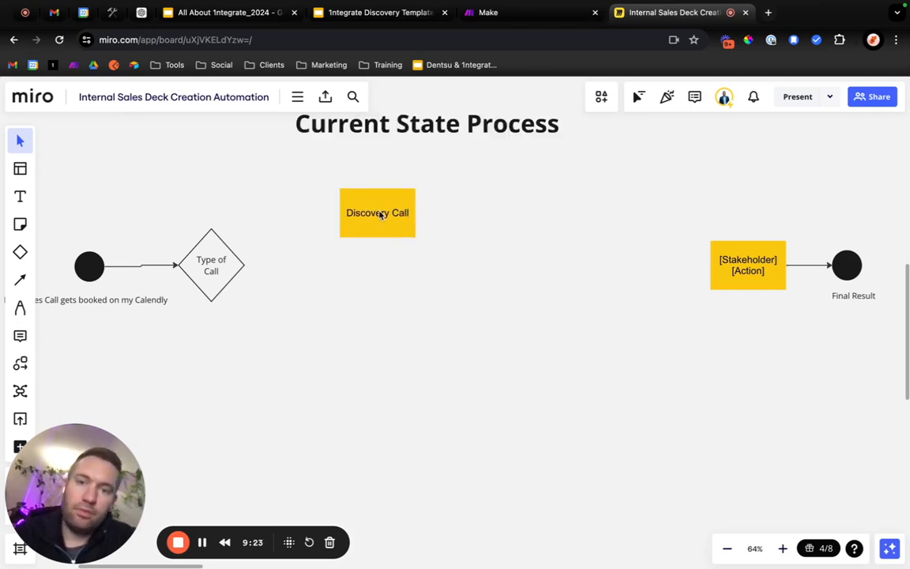
Duplicate the Discovery Call box below itself and change the copy's text to "Project Kickoff Call".
left_click(380, 215)
key("super+c")
key("super+v")
double_click(373, 276)
type("Project Kickoff")
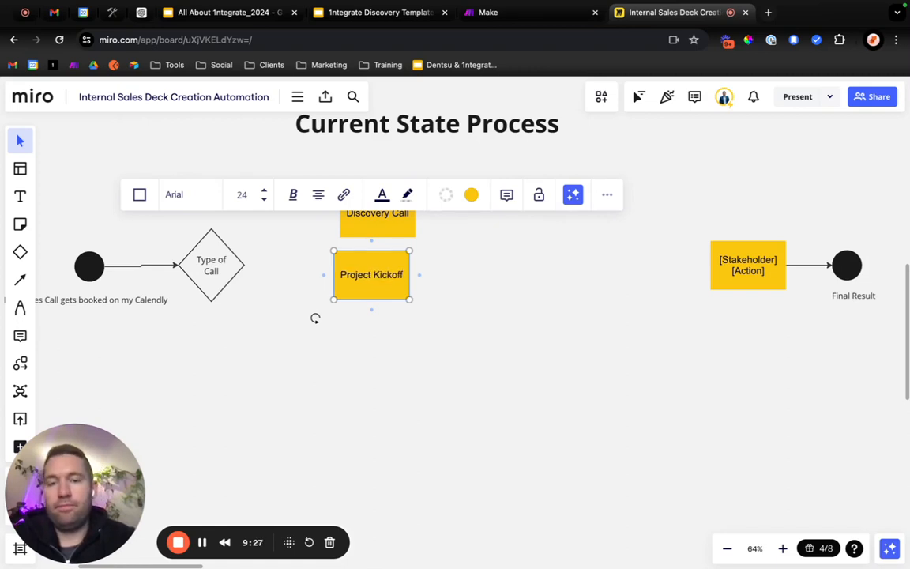
type(" Call")
left_click(433, 372)
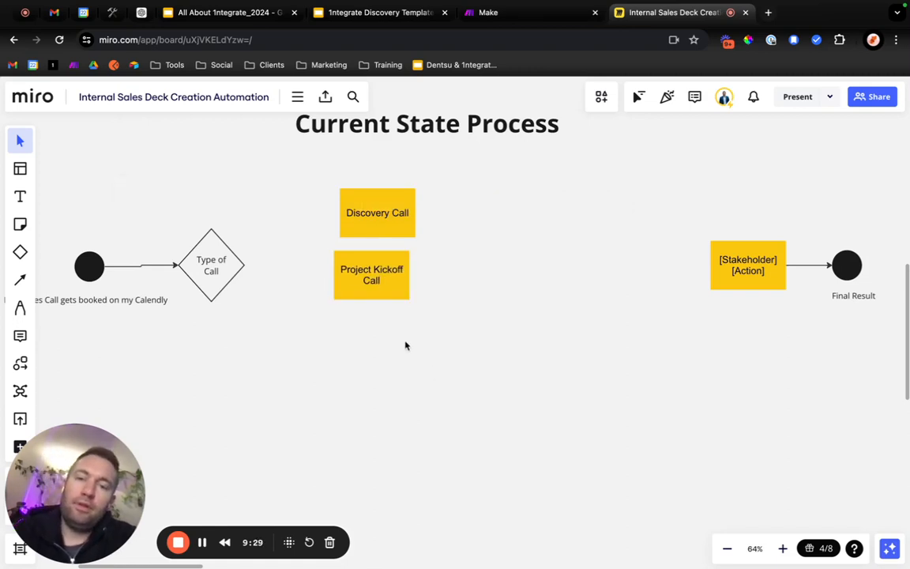
Paste another box below the Project Kickoff Call box and change its text to "Proposal Call".
key("super+v")
left_click_drag(396, 357, 384, 355)
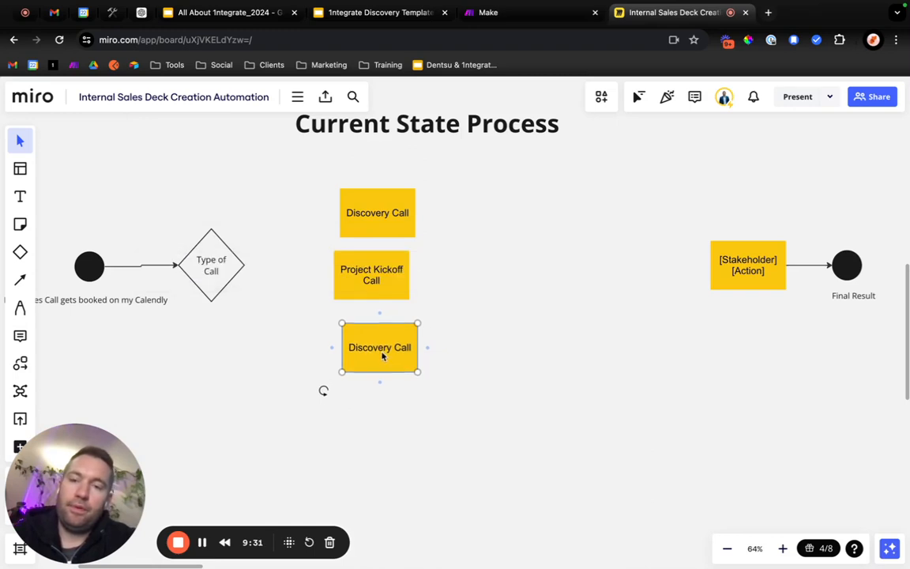
double_click(381, 353)
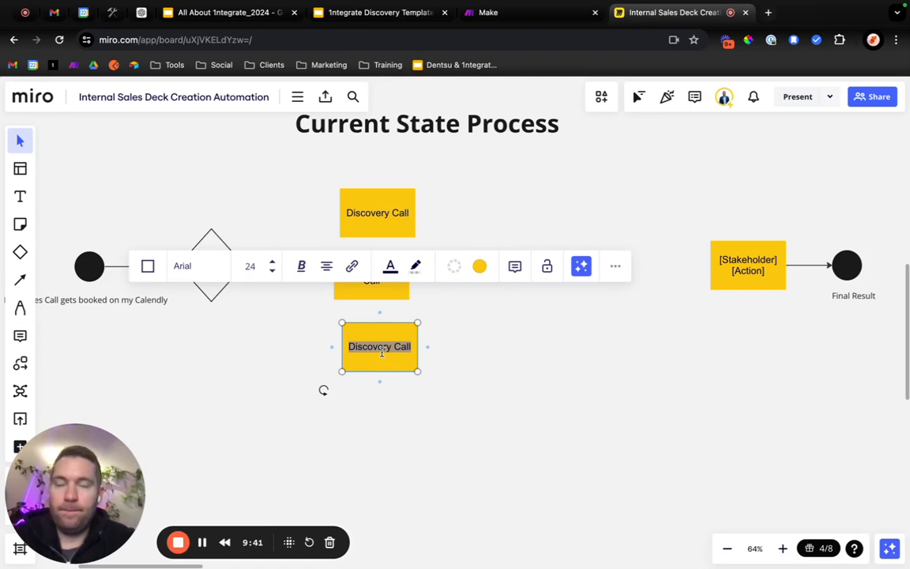
type("Proposal")
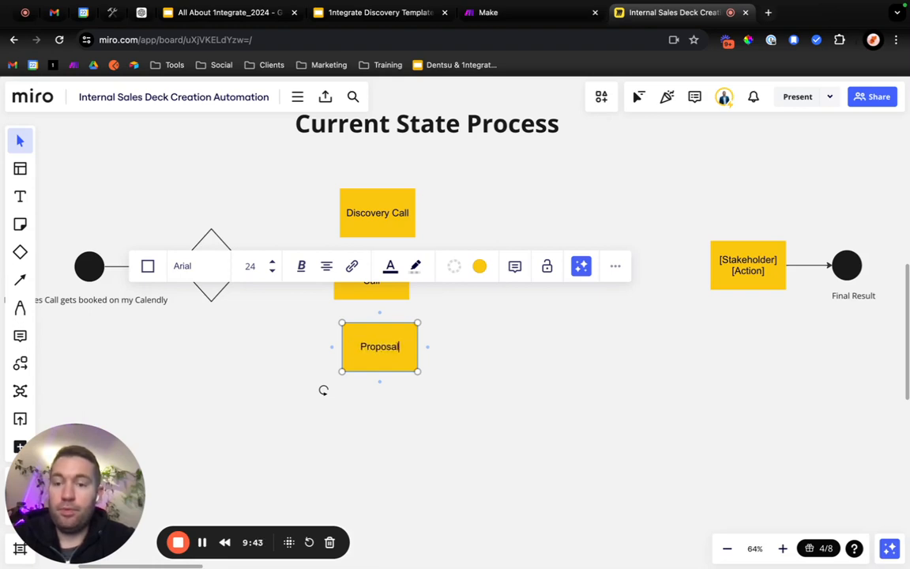
type(" Call")
left_click(397, 424)
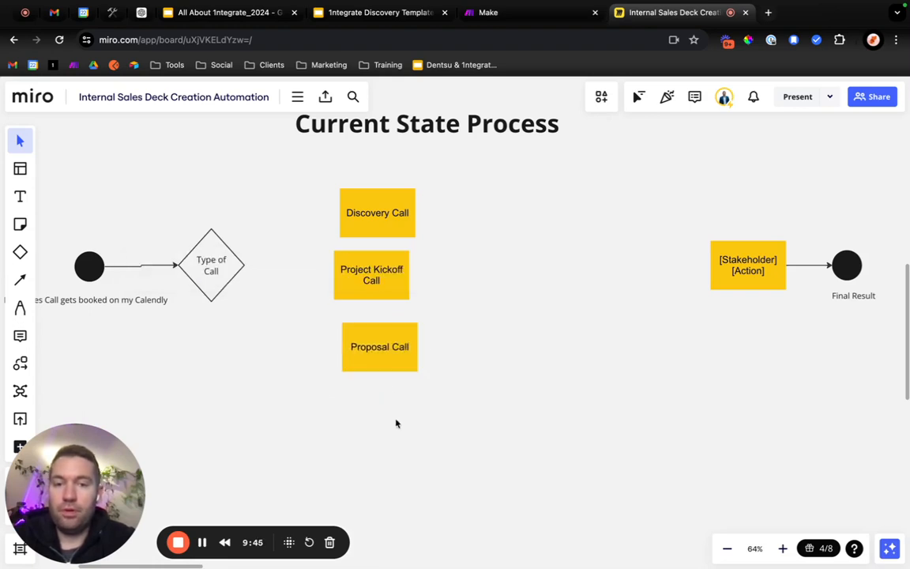
Reorder the call boxes so Proposal Call sits below Discovery Call and Project Kickoff Call comes last.
left_click_drag(378, 290, 394, 453)
left_click_drag(387, 353, 386, 282)
left_click_drag(377, 421, 360, 341)
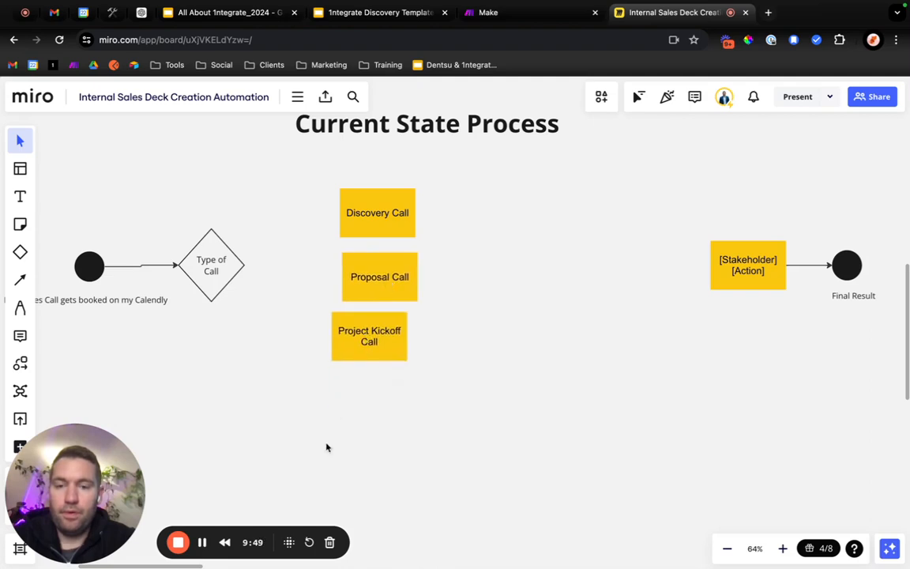
Connect the "Type of Call" diamond to the Discovery Call box with an arrow and make the line curved.
key("l")
left_click_drag(245, 265, 351, 205)
left_click(259, 156)
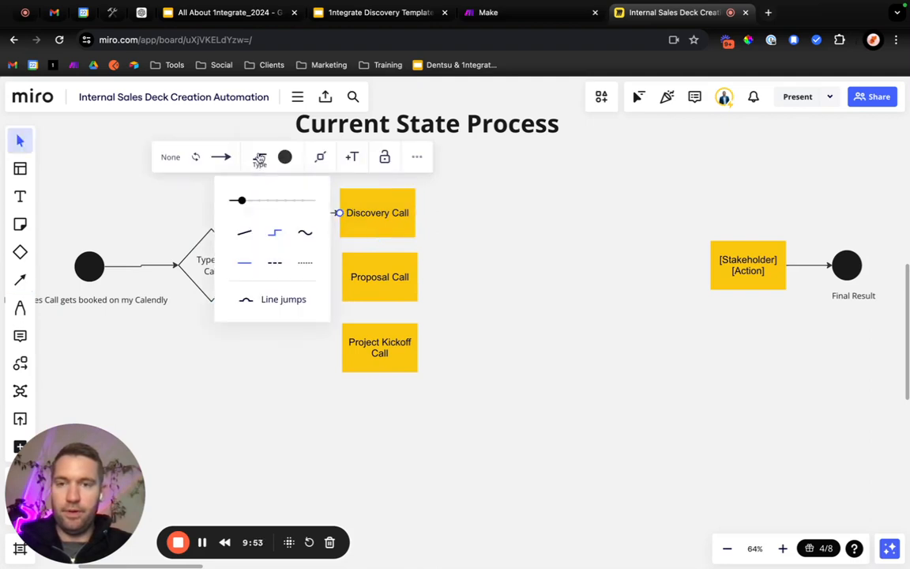
left_click(282, 339)
Draw curved arrows from the "Type of Call" diamond to the Proposal Call and Project Kickoff Call boxes.
key("l")
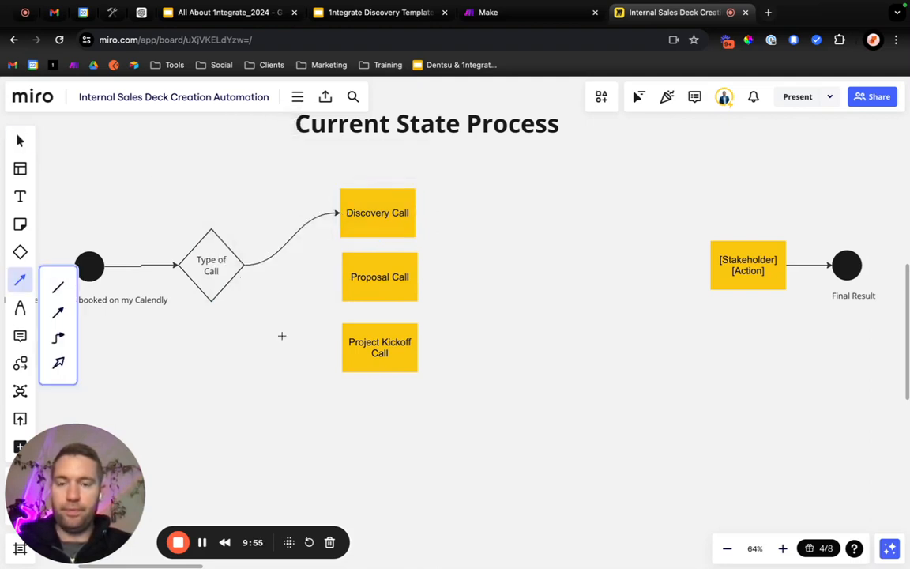
left_click_drag(245, 265, 340, 276)
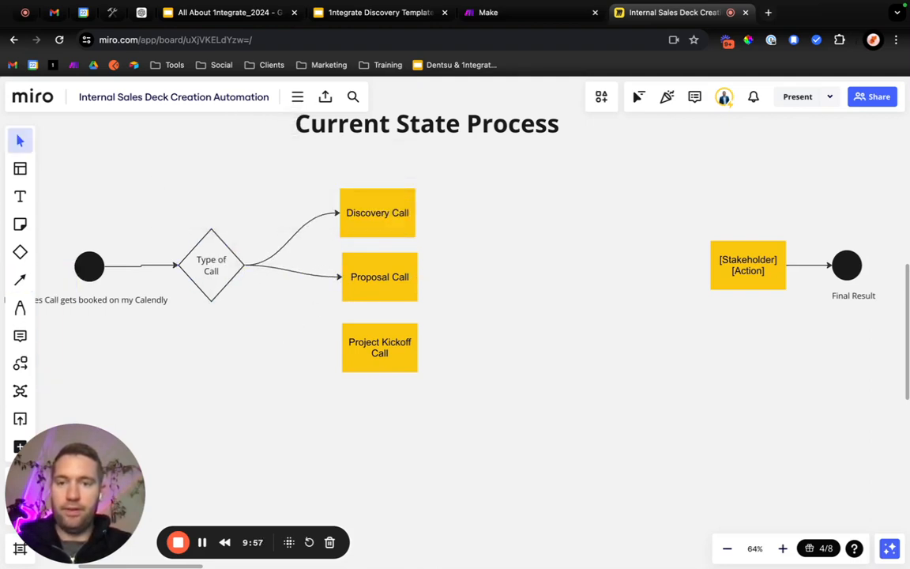
key("l")
left_click_drag(245, 265, 341, 347)
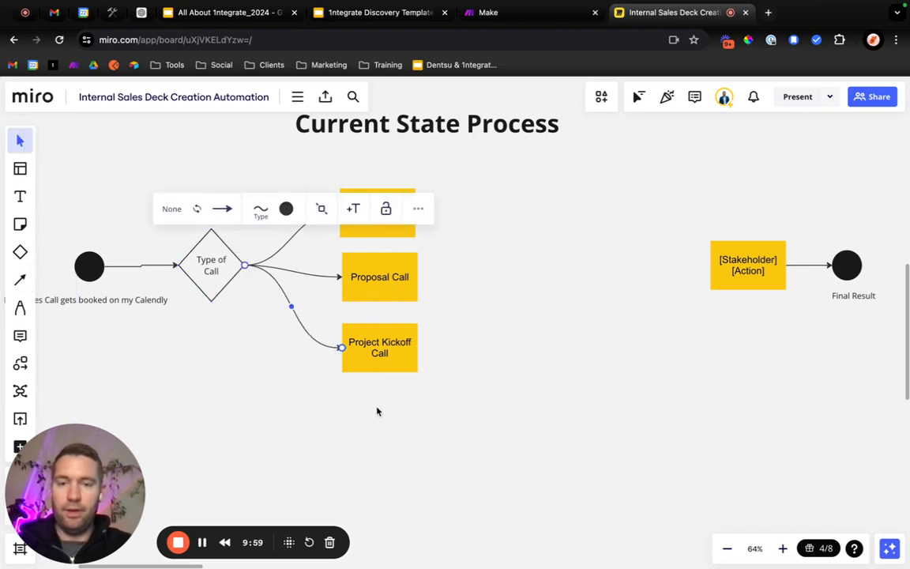
Move the three call boxes up together so they are vertically centered on the diamond.
left_click_drag(412, 418, 392, 210)
left_click_drag(393, 209, 392, 197)
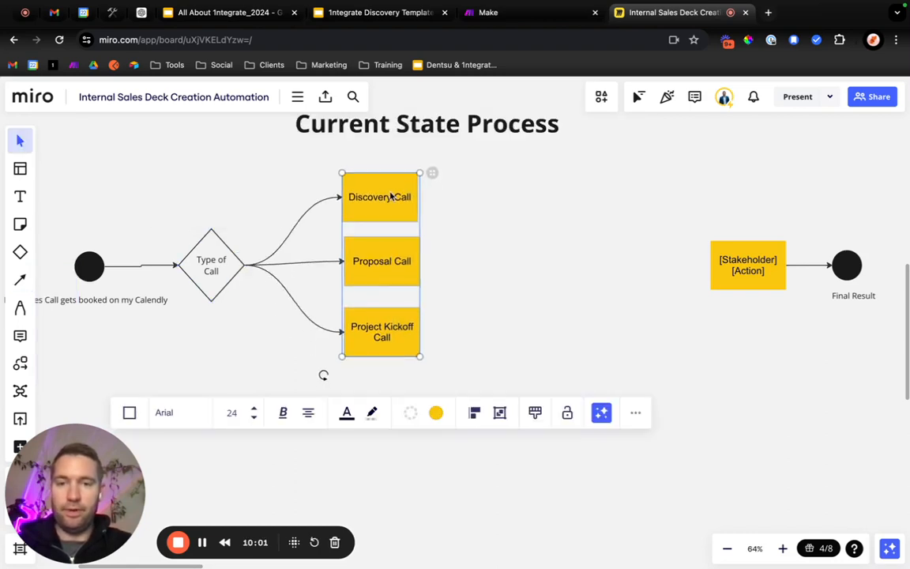
left_click(435, 349)
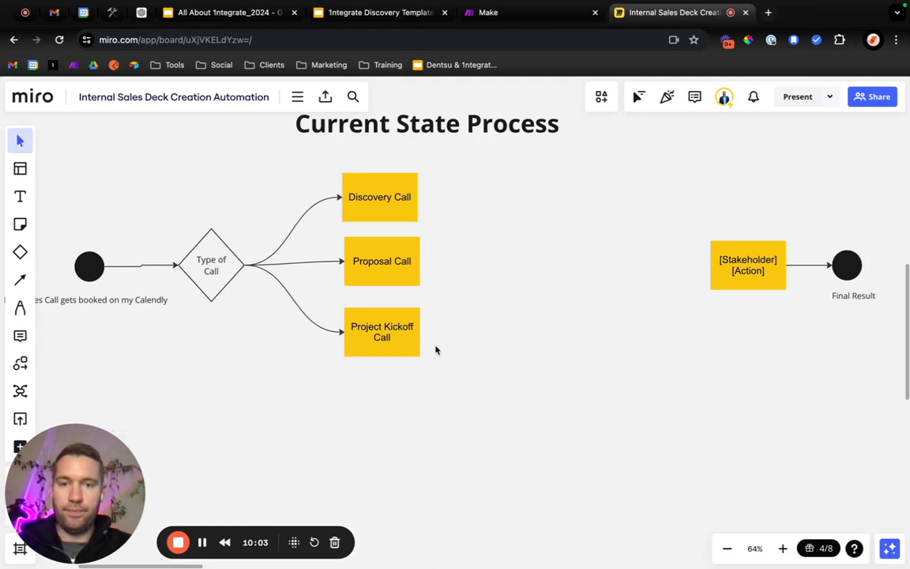
Align the three call boxes on a common vertical center line.
left_click(382, 332)
left_click(392, 203, "shift")
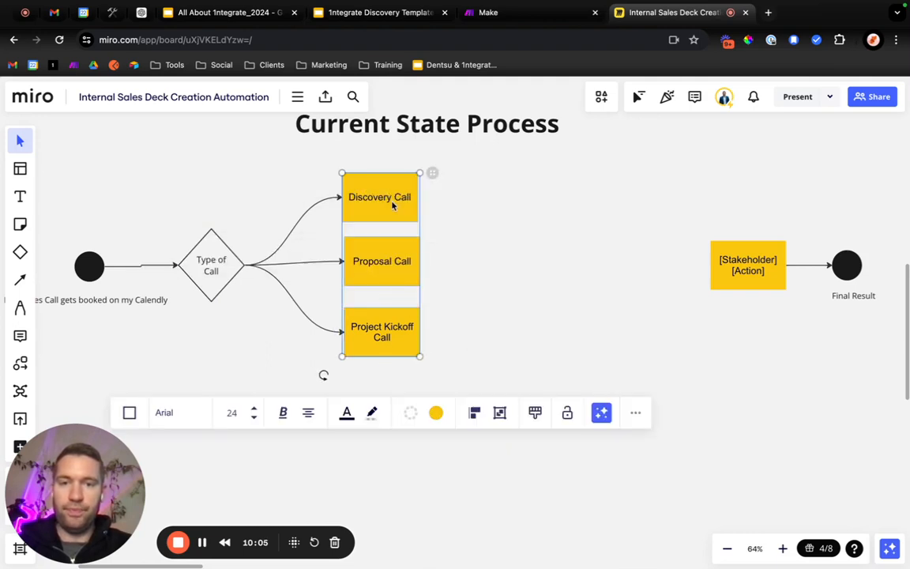
left_click(475, 412)
left_click(496, 451)
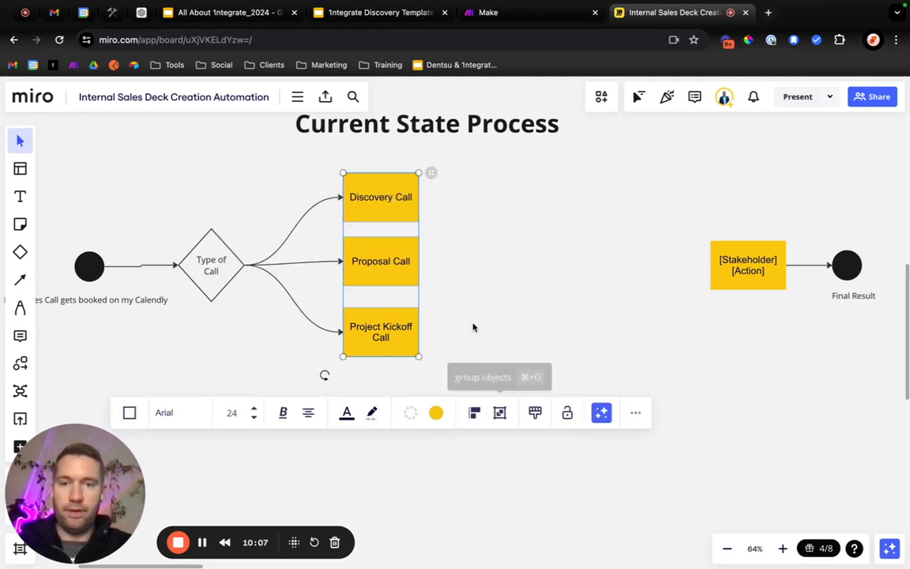
Move the three call boxes down together so the Proposal Call box lines up with the "Type of Call" diamond.
left_click(481, 259)
left_click_drag(443, 352, 391, 161)
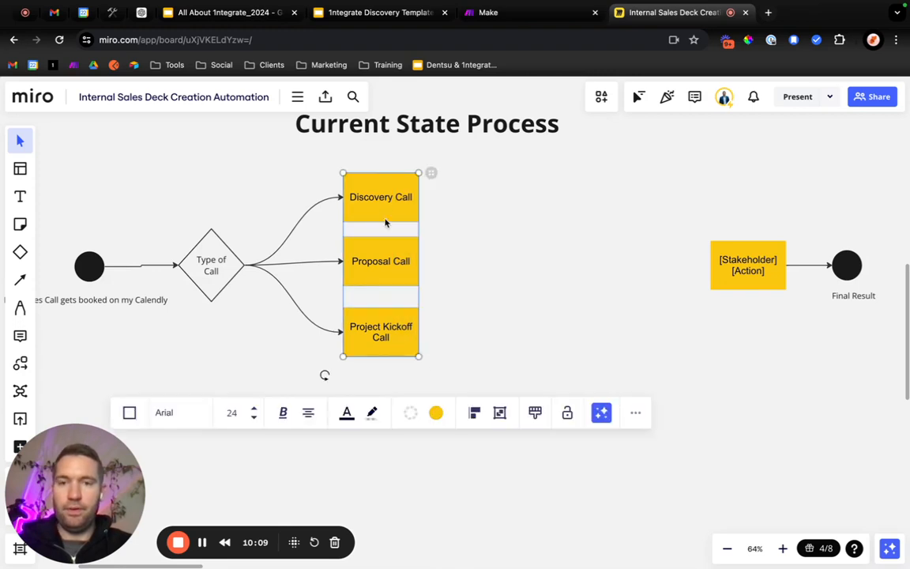
left_click_drag(386, 221, 386, 229)
left_click(463, 271)
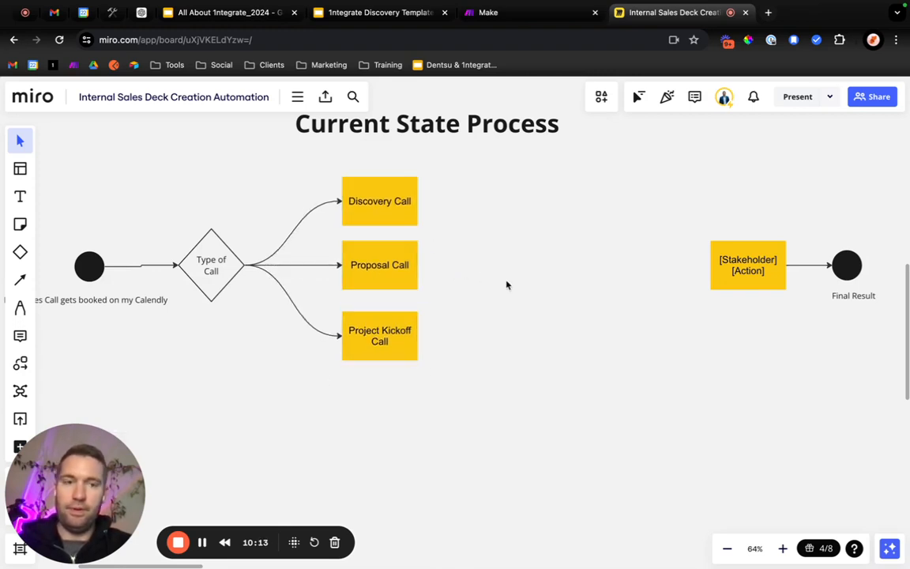
Relabel the "[Stakeholder] [Action]" box as "Create from Scratch in GSlides".
double_click(736, 266)
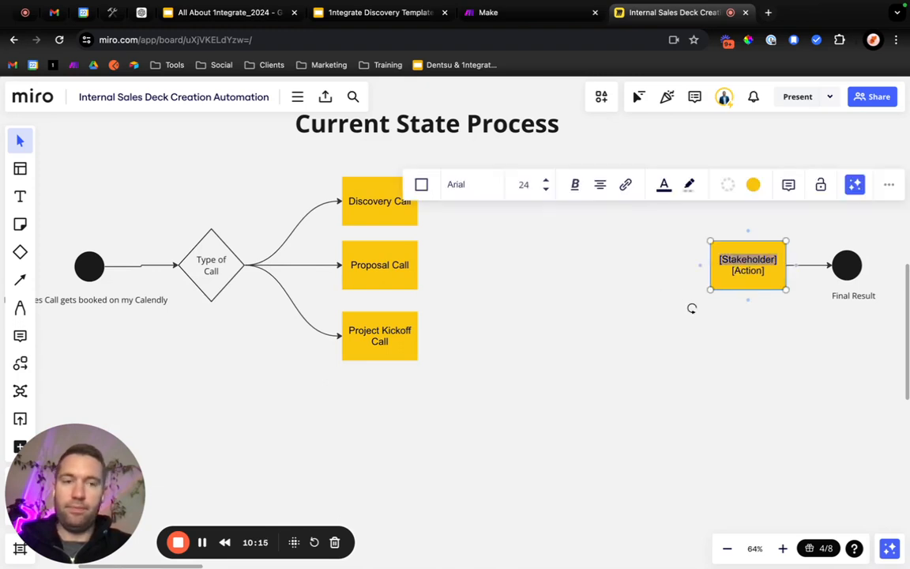
type("Find Deck")
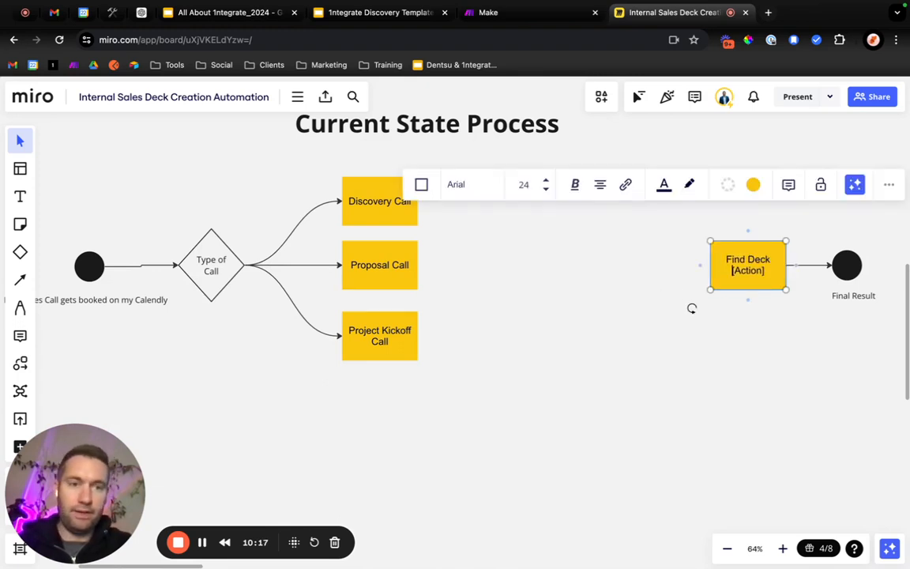
key("BackSpace")
key("BackSpace")
key("BackSpace")
key("BackSpace")
key("BackSpace")
key("BackSpace")
key("BackSpace")
key("BackSpace")
key("BackSpace")
key("BackSpace")
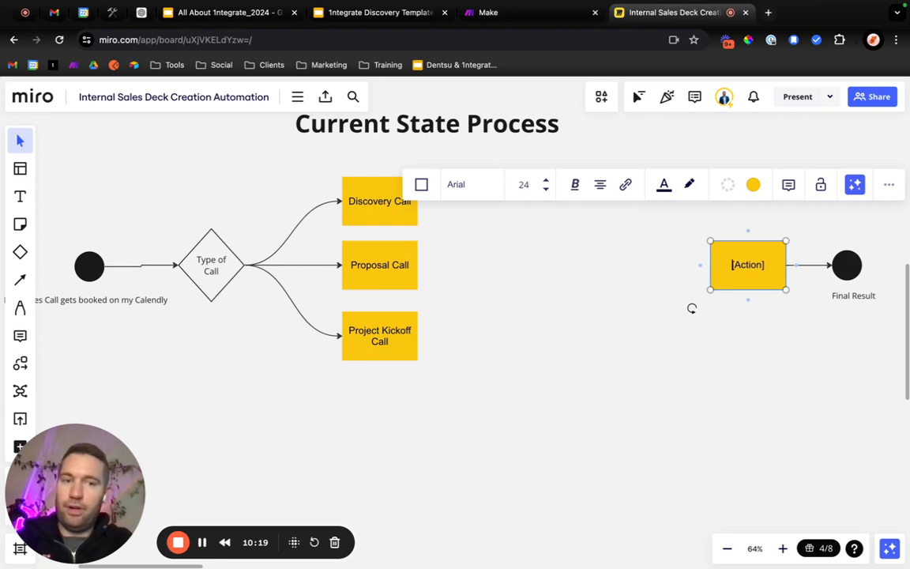
type("C")
key("BackSpace")
type("Create from ")
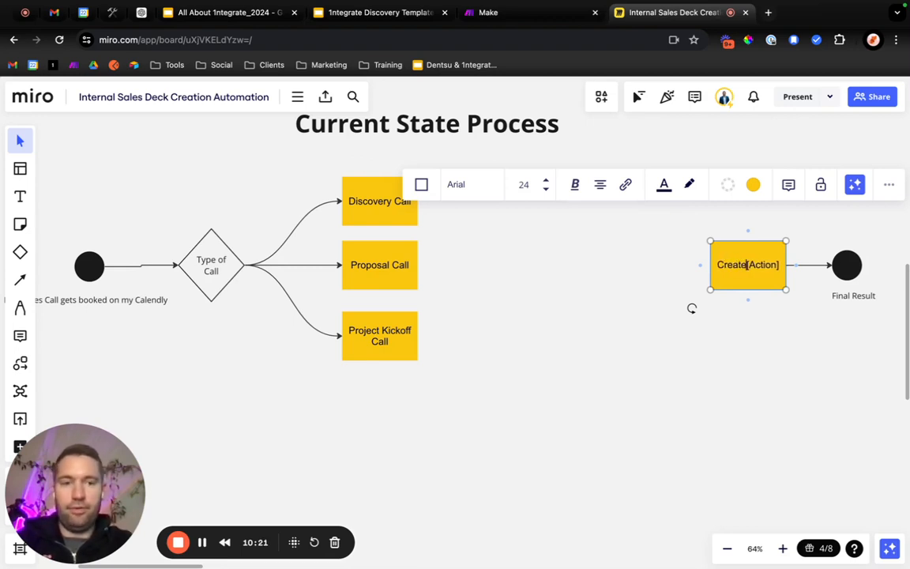
type("Scratch")
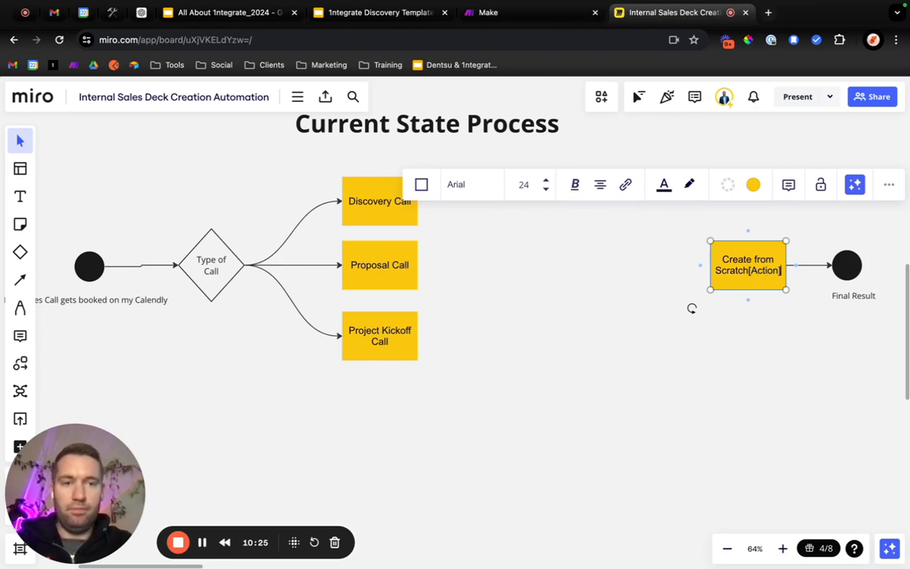
key("Delete")
key("Delete")
key("Delete")
key("Delete")
key("Delete")
key("Delete")
key("Delete")
key("Delete")
type("in G")
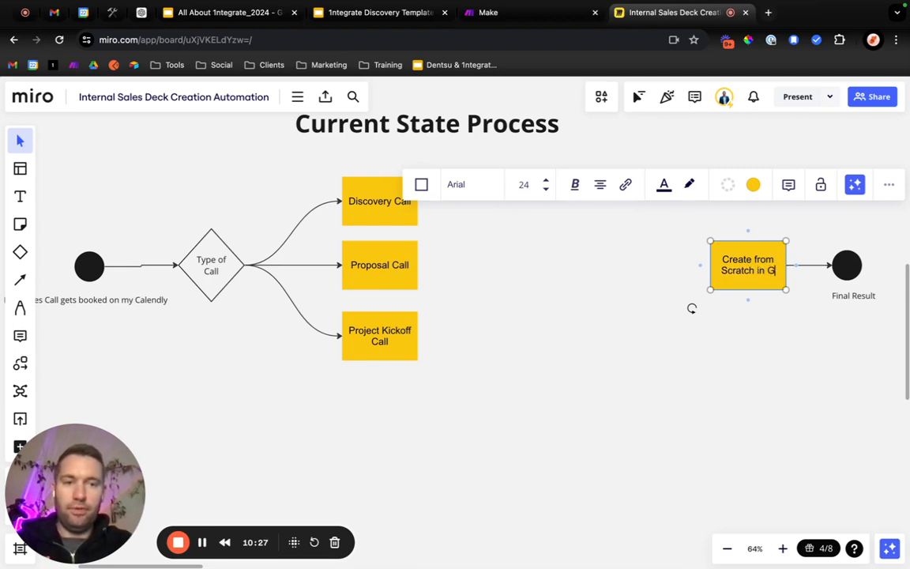
type("Slides")
left_click(792, 336)
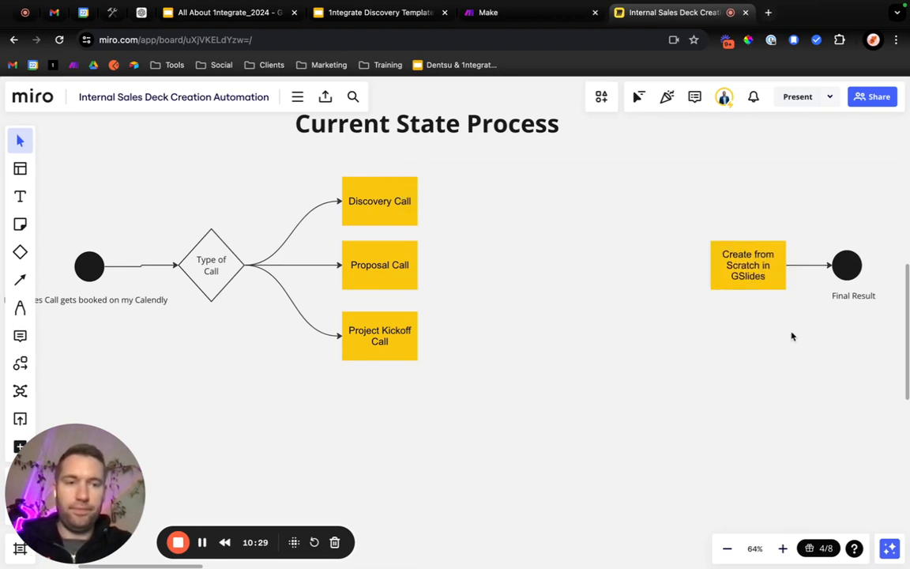
Change the "Final Result" caption under the end circle to "Presenting during the call".
double_click(850, 296)
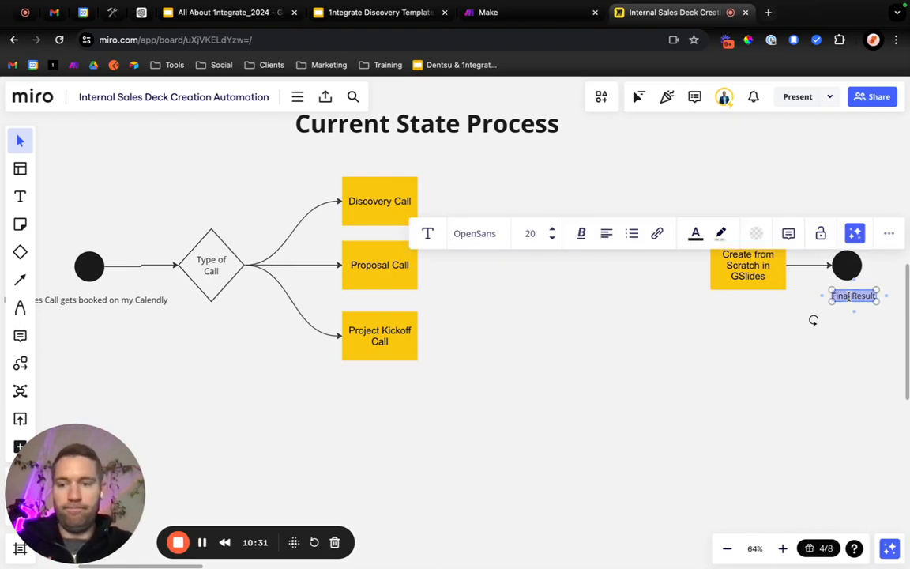
right_click(850, 297)
left_click(862, 308)
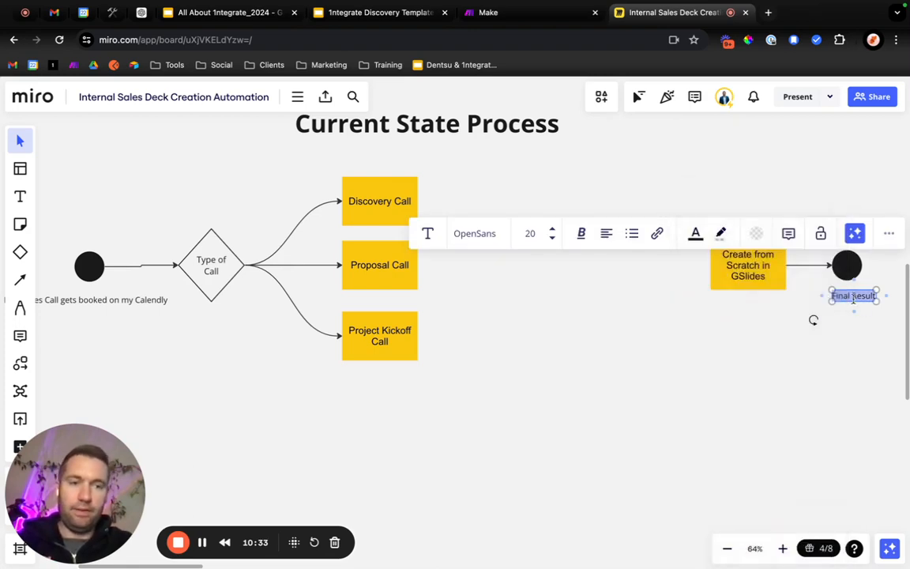
type("Presenting")
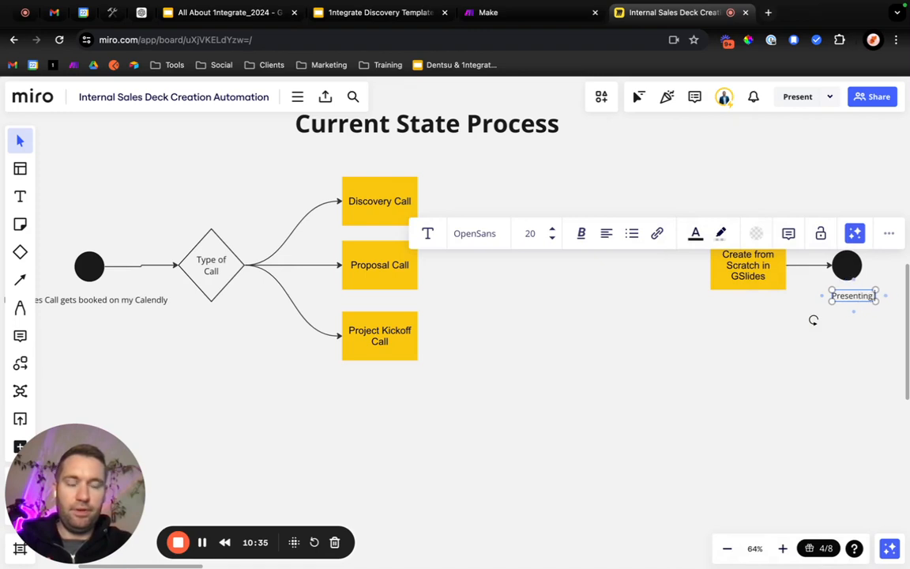
type(" during the call")
scroll(813, 320, "down", 2)
left_click(833, 331)
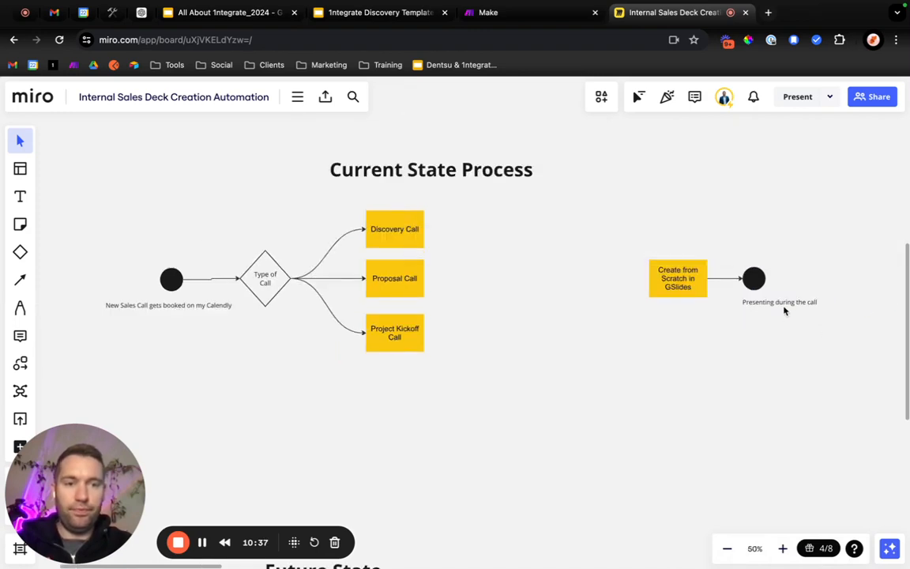
Move the "Create from Scratch in GSlides" box, end circle and caption together closer to the call boxes.
left_click_drag(784, 344, 652, 244)
left_click_drag(683, 286, 538, 282)
left_click(465, 282)
Connect all three call boxes to the GSlides box with curved arrows and level the GSlides box and end circle with Proposal Call.
key("l")
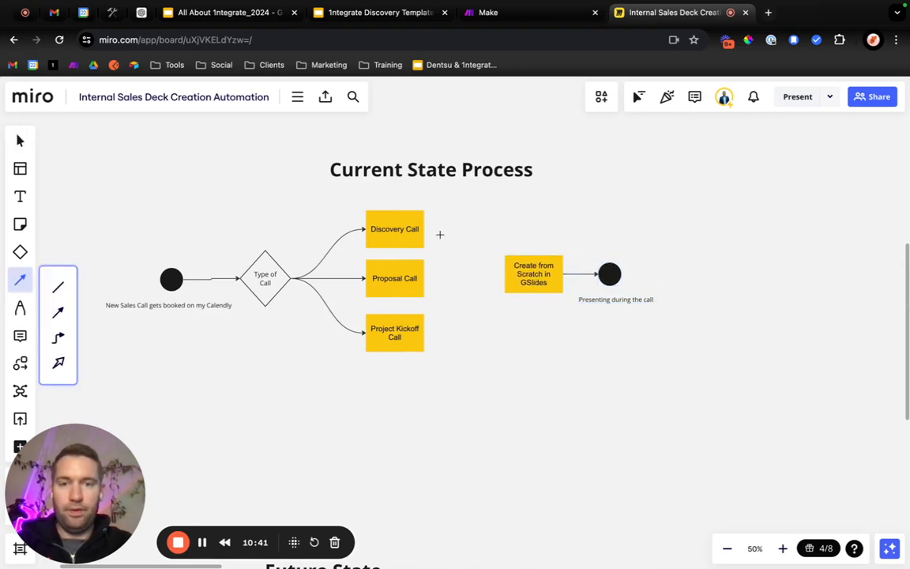
left_click_drag(423, 229, 505, 274)
key("l")
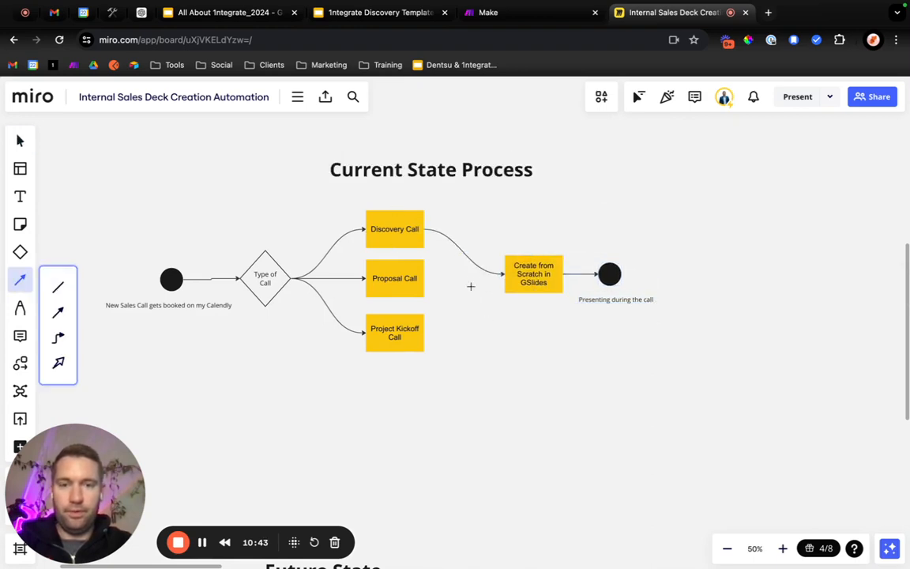
left_click_drag(429, 275, 506, 274)
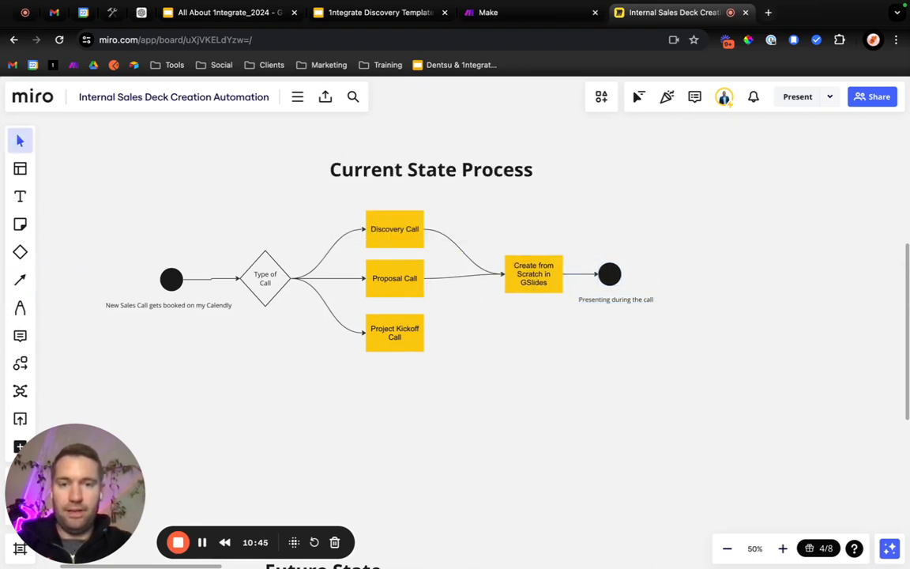
key("l")
left_click_drag(425, 331, 506, 274)
key("Escape")
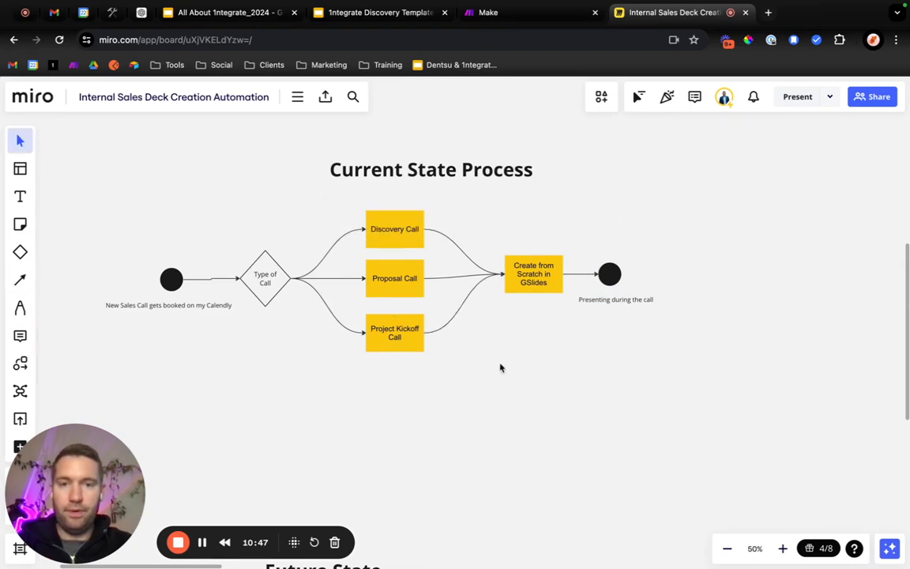
left_click_drag(650, 363, 541, 285)
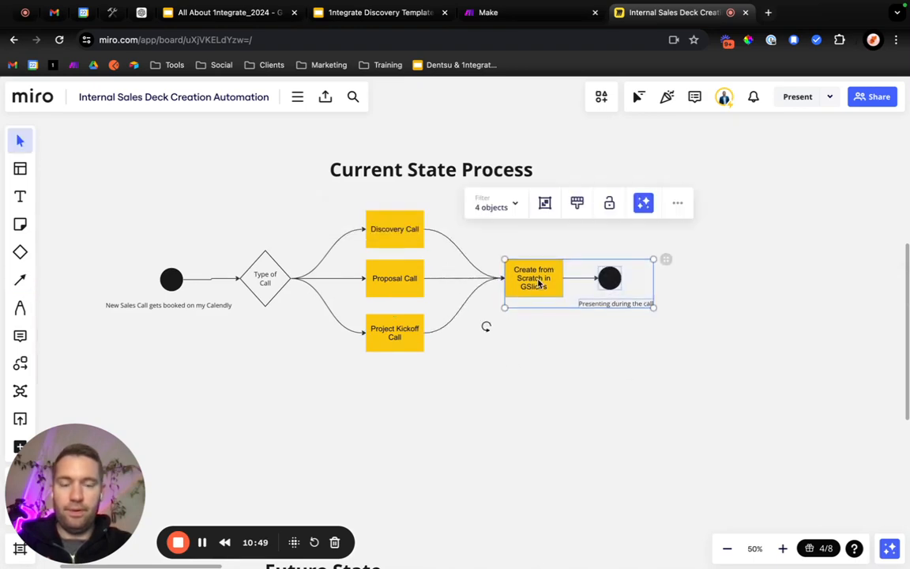
left_click(527, 371)
Copy the whole Current State flow and place the duplicate beneath the Future State heading, lined up with the original.
scroll(527, 371, "down", 5)
left_click_drag(637, 347, 308, 302)
scroll(347, 339, "down", 5)
key("ctrl+c")
key("ctrl+v")
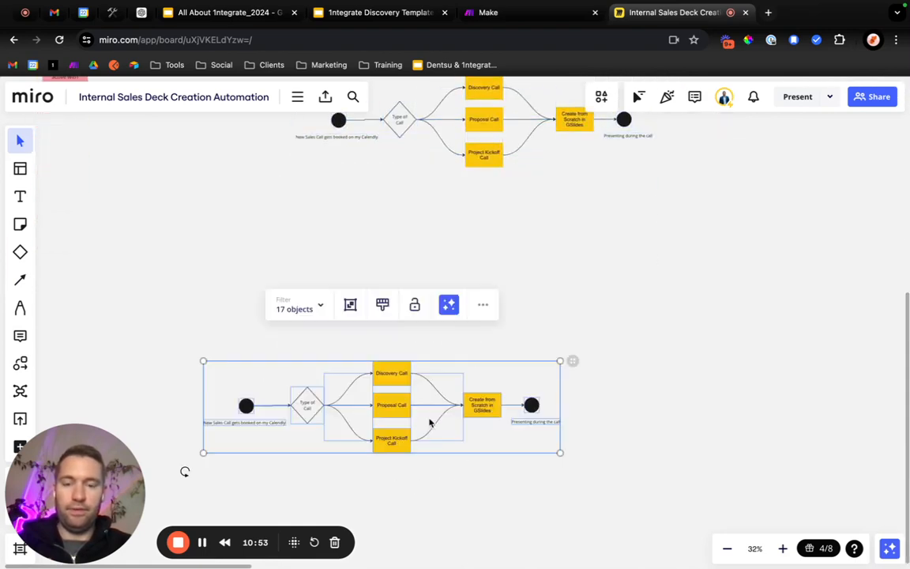
left_click_drag(464, 415, 556, 414)
left_click(459, 526)
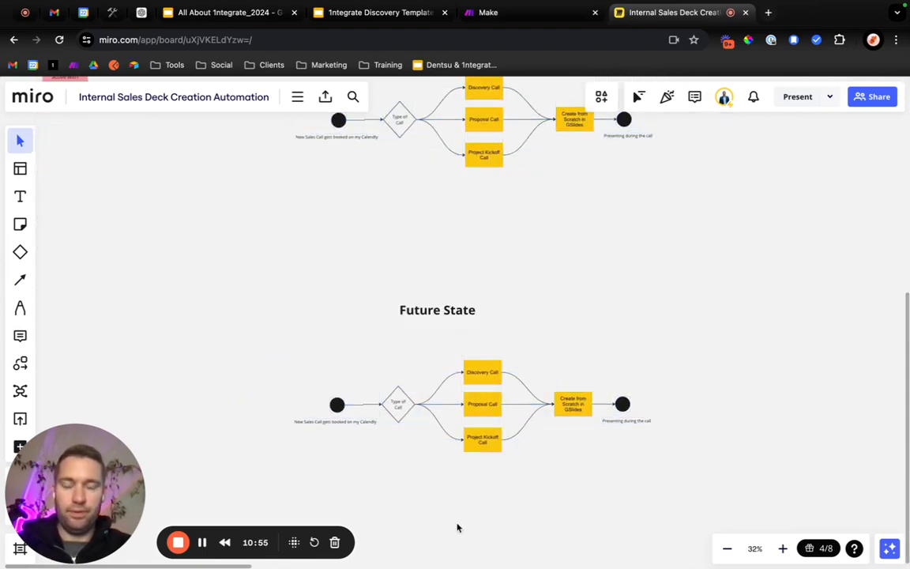
Delete the arrows between the call boxes and the GSlides box in the Future State flow.
scroll(457, 527, "down", 2)
scroll(456, 527, "up", 5)
scroll(481, 458, "up", 2)
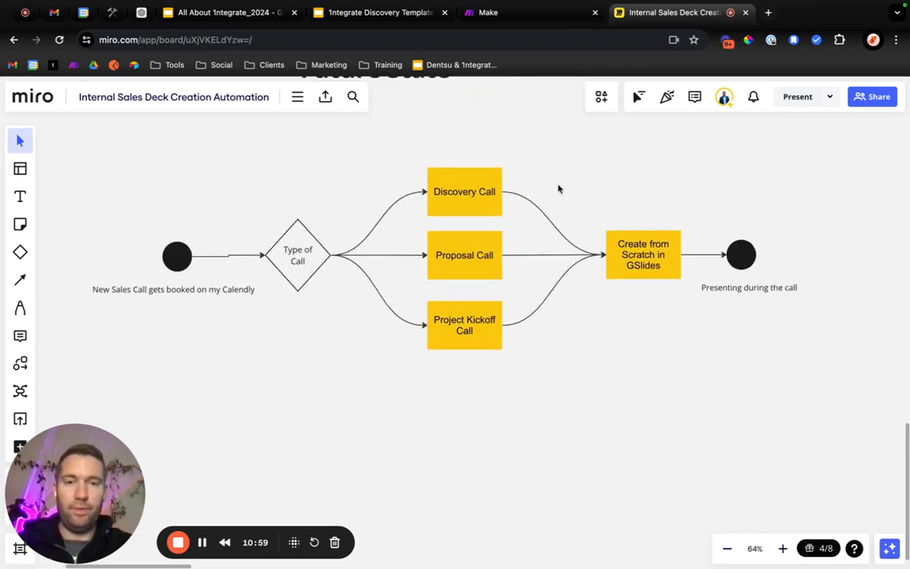
left_click_drag(557, 189, 483, 341)
key("Delete")
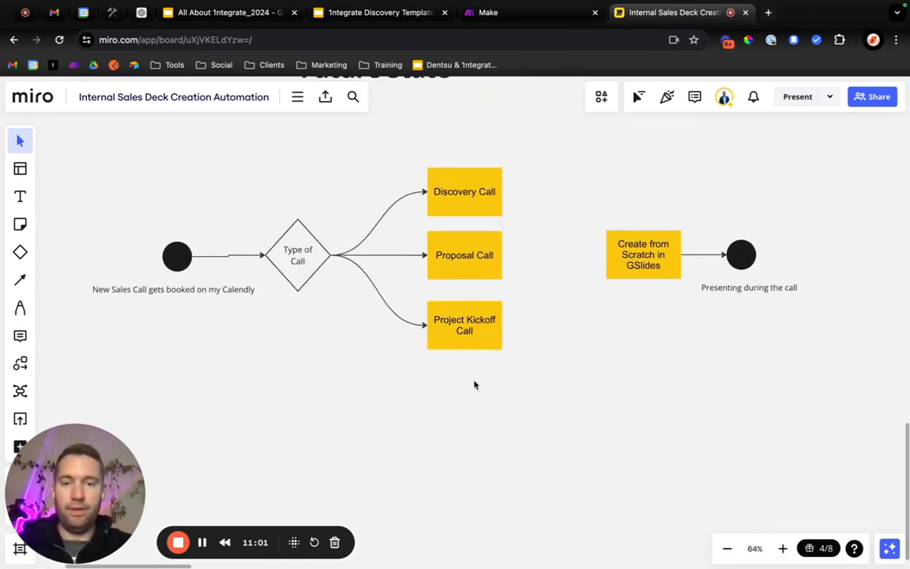
Move the three Future State call boxes together away from the "Type of Call" diamond, closer to the GSlides box.
left_click_drag(478, 388, 532, 198)
left_click(293, 297)
left_click(308, 267)
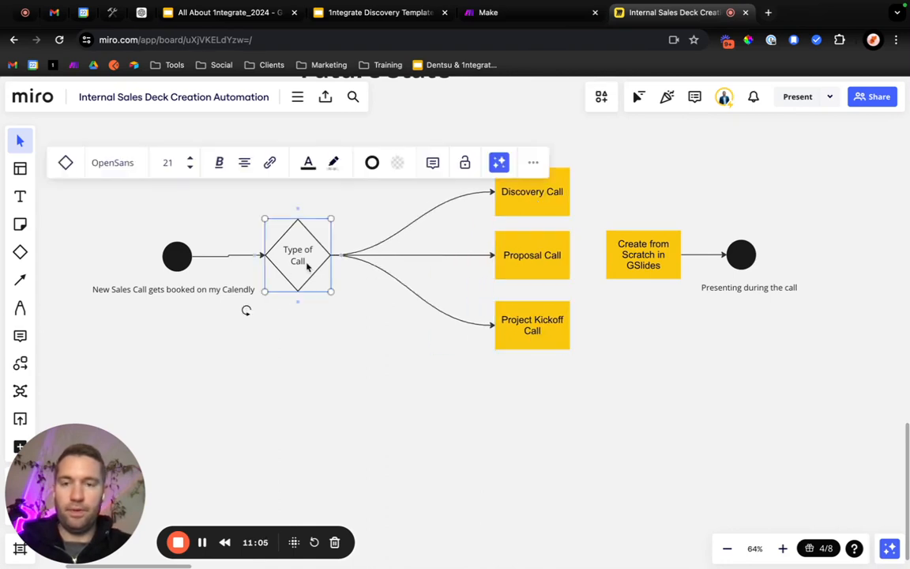
Make the arrow between the Future State start circle and the "Type of Call" diamond a straight line.
left_click(237, 256)
left_click(203, 200)
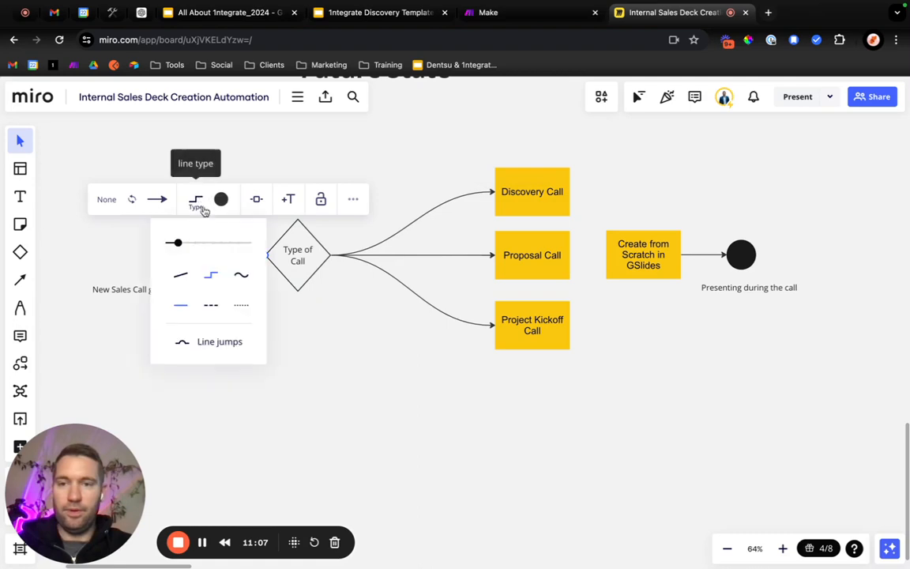
left_click(307, 298)
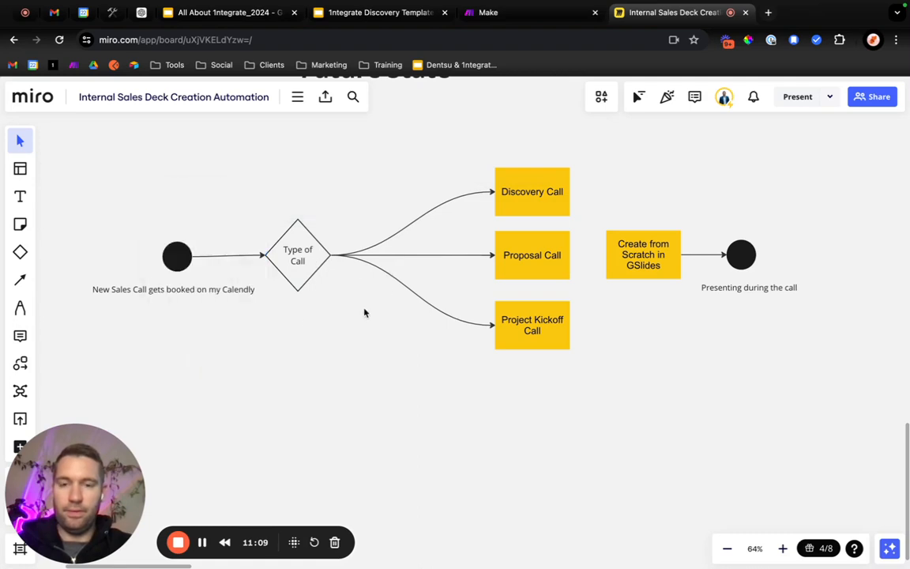
Move the Future State start circle, its caption and the "Type of Call" diamond together farther from the call boxes.
left_click_drag(364, 313, 360, 230)
left_click(318, 211)
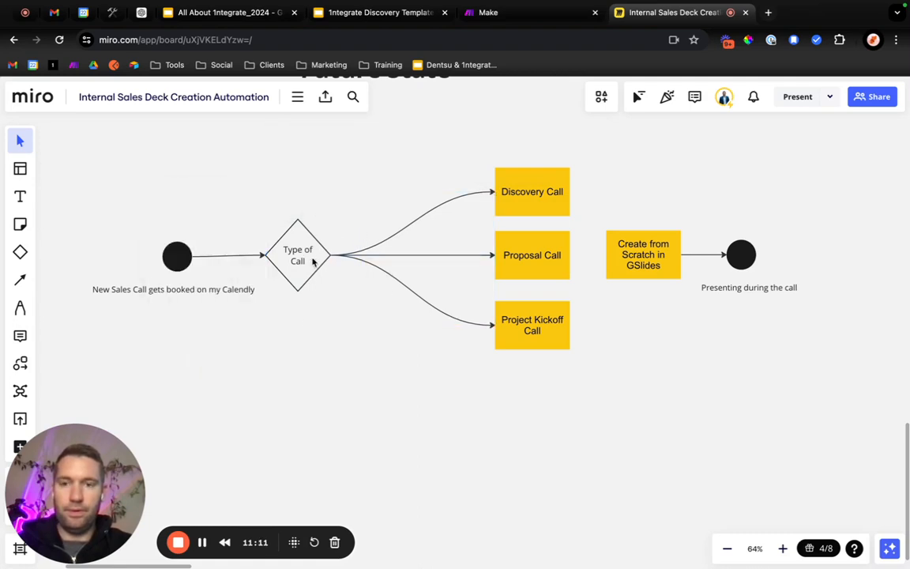
left_click_drag(151, 227, 308, 321)
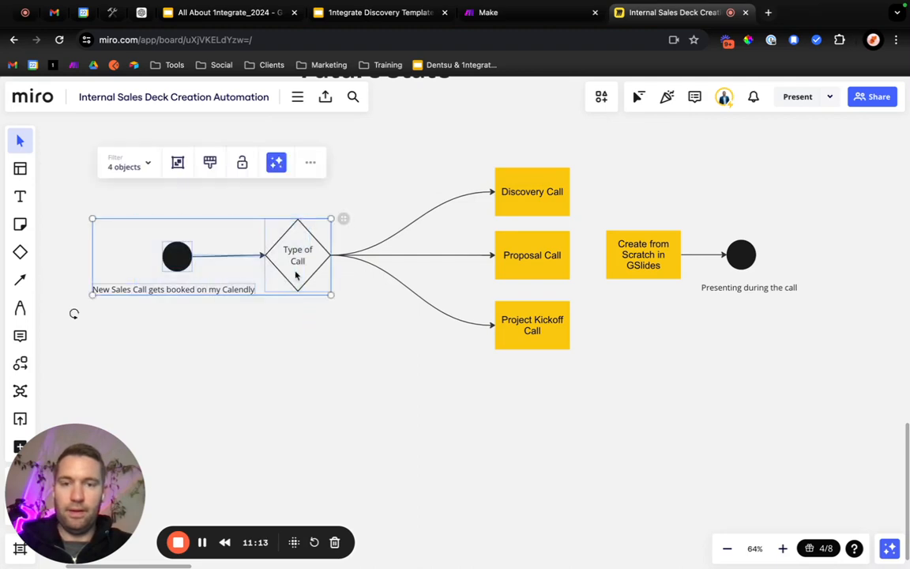
left_click_drag(295, 274, 268, 274)
key("Escape")
Duplicate the "Create from Scratch in GSlides" box and place the copy below the "Type of Call" diamond's outgoing arrows.
left_click(628, 271)
key("super+c")
key("super+v")
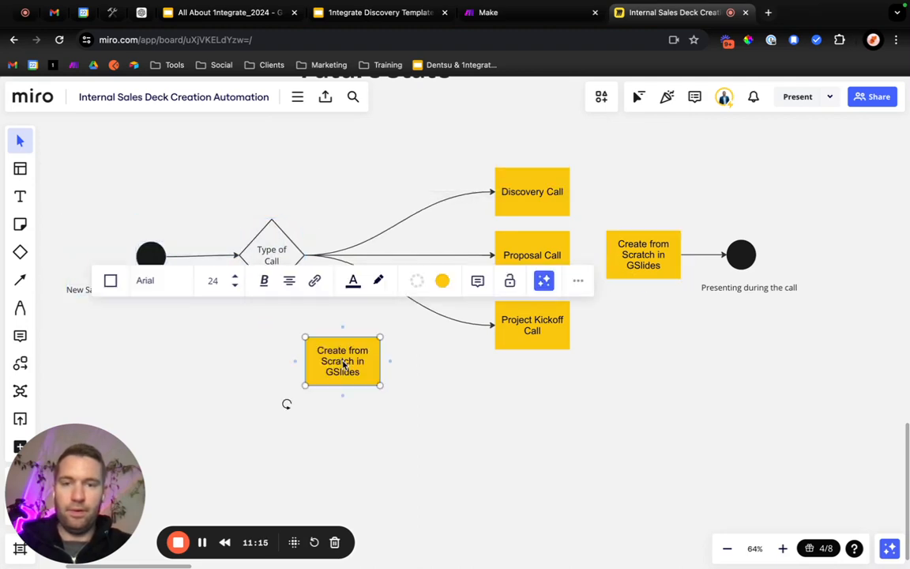
left_click(360, 246)
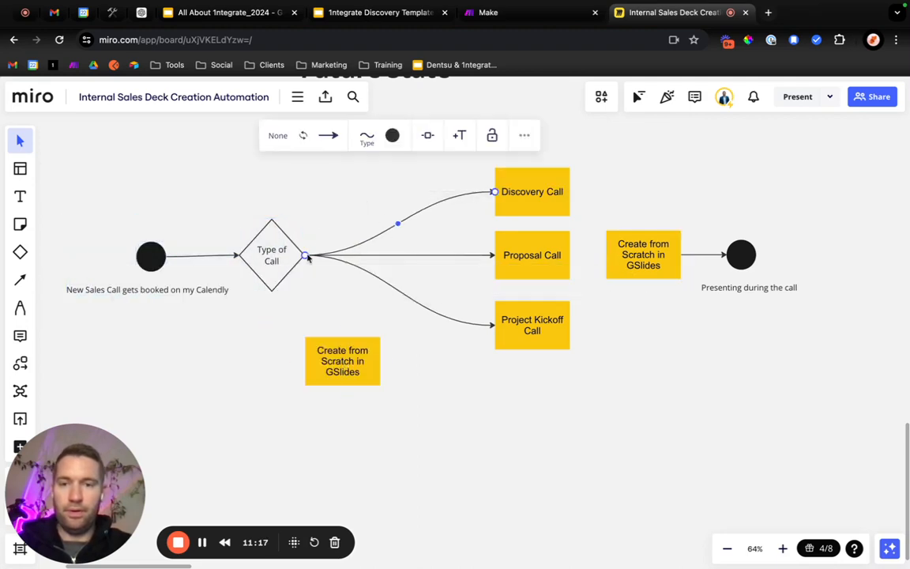
left_click_drag(362, 294, 318, 209)
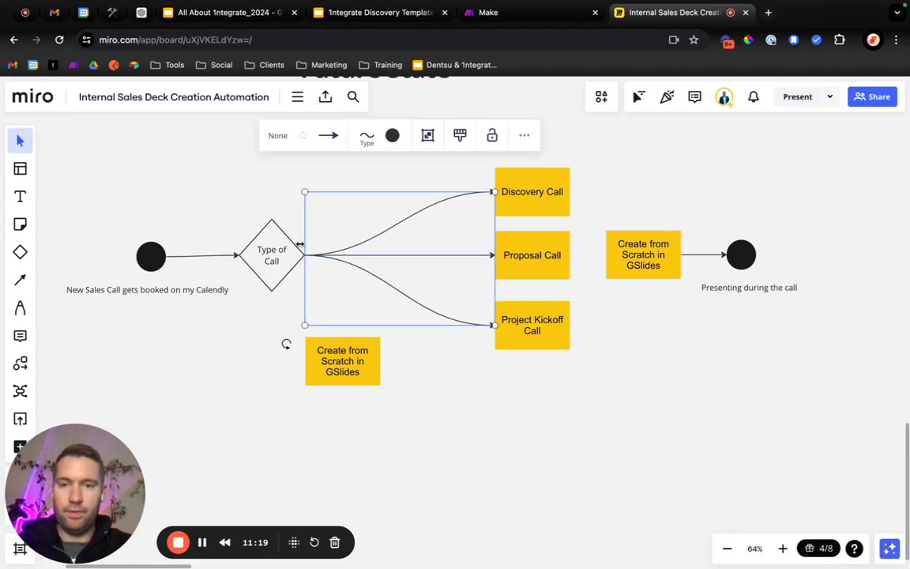
key("Delete")
left_click_drag(350, 368, 369, 263)
left_click(283, 299)
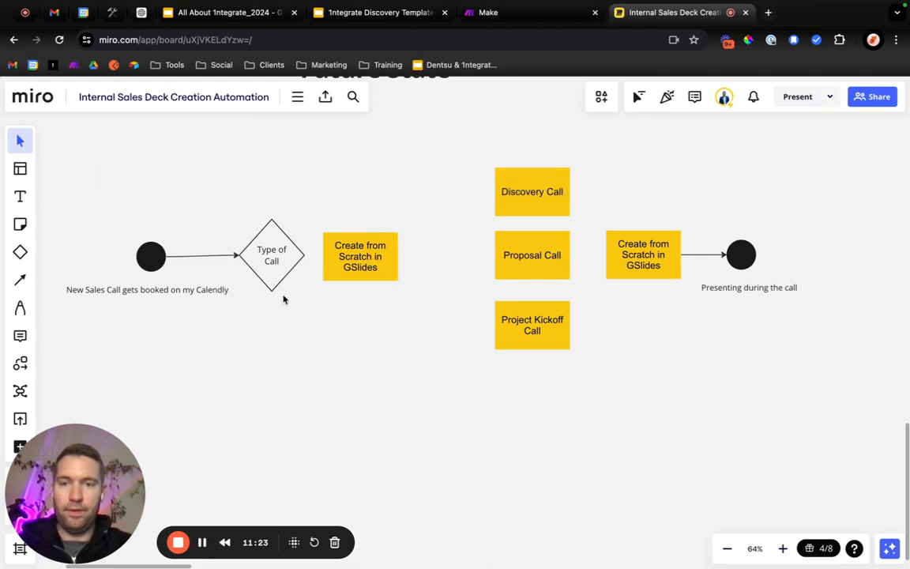
left_click(279, 270)
key("ctrl+z")
key("ctrl+z")
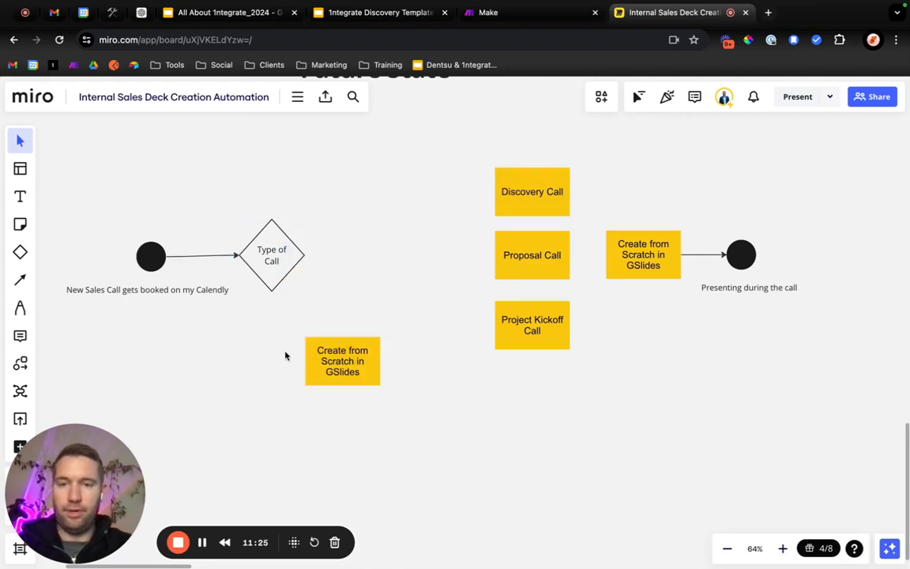
key("ctrl+z")
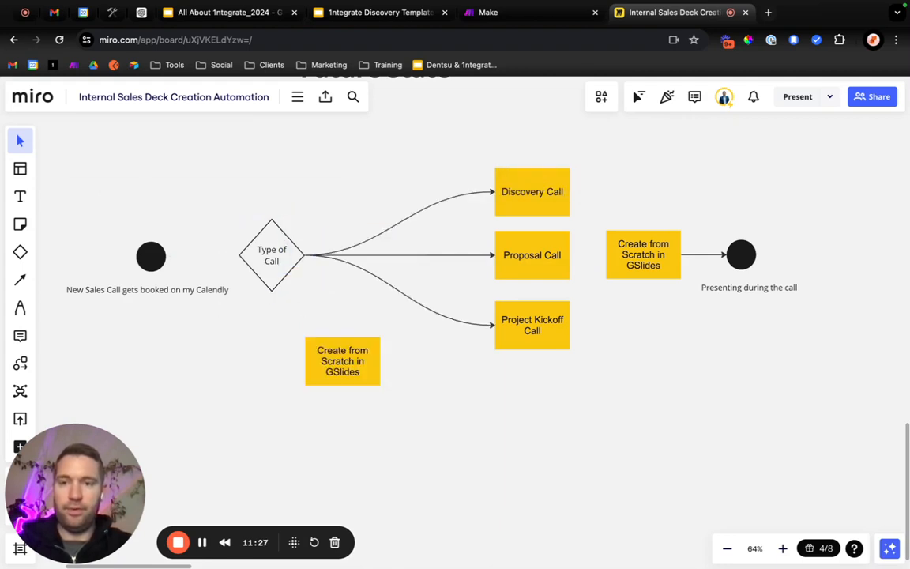
Move the "Type of Call" diamond closer to the call boxes, place the duplicated GSlides box between it and the start circle, and open its text.
left_click_drag(265, 259, 350, 260)
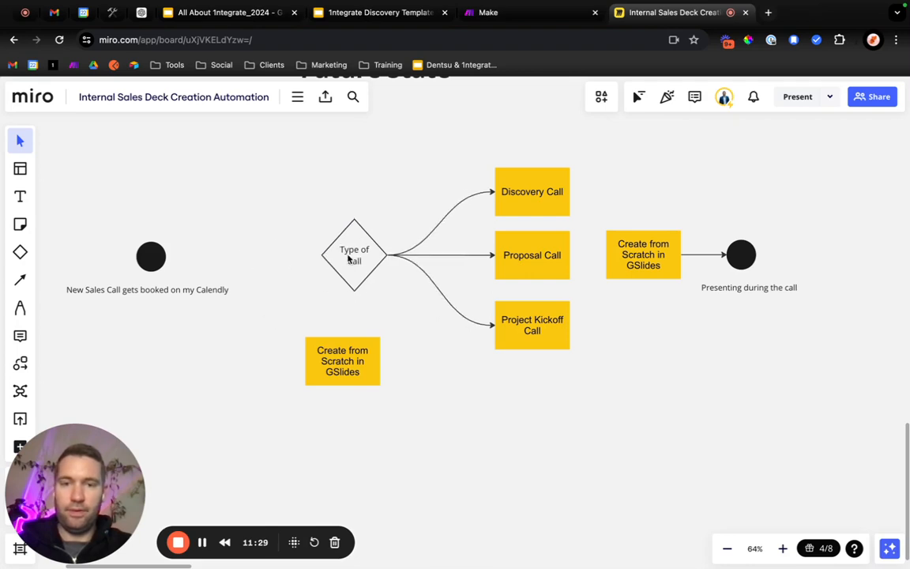
left_click_drag(347, 367, 280, 266)
double_click(259, 258)
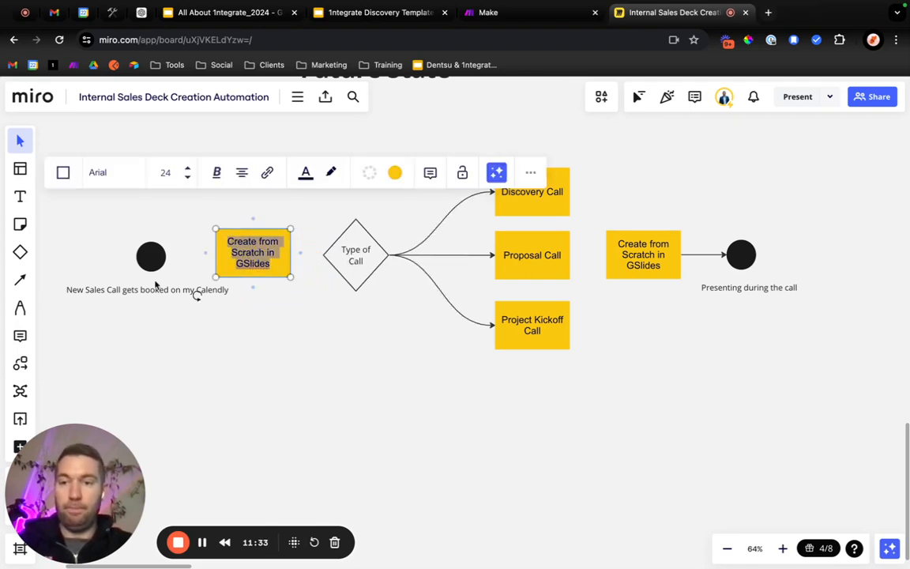
Open Calendly in a new browser tab and go to the account's event types.
left_click(769, 16)
type("canva.com")
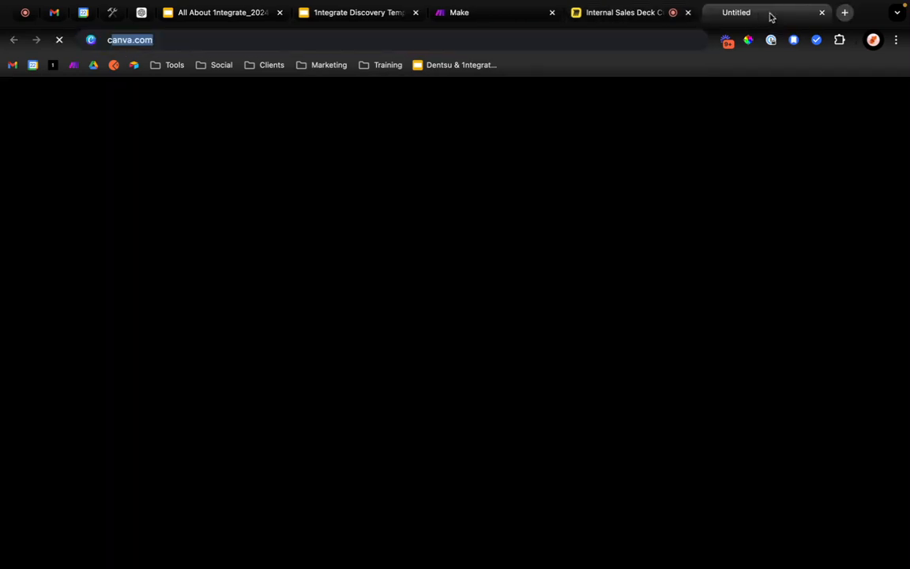
key("Return")
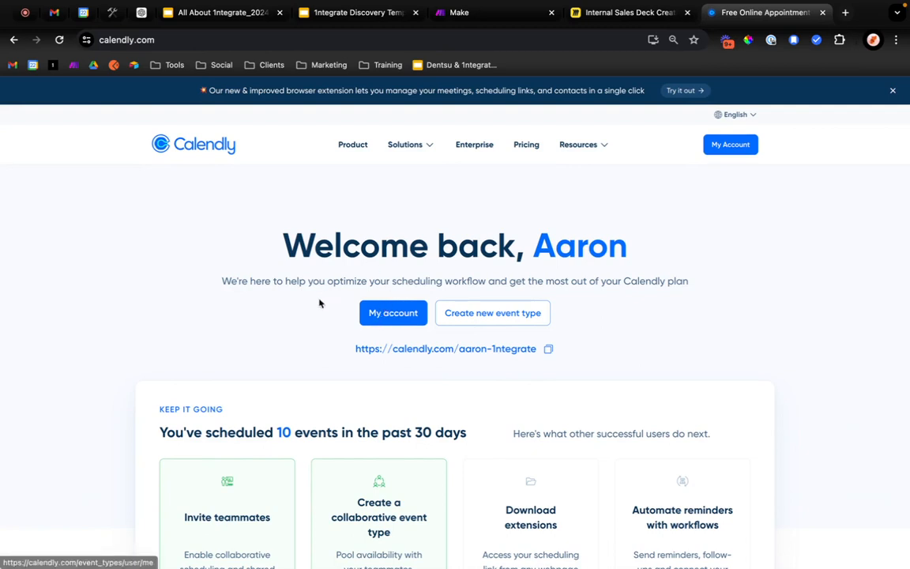
left_click(382, 313)
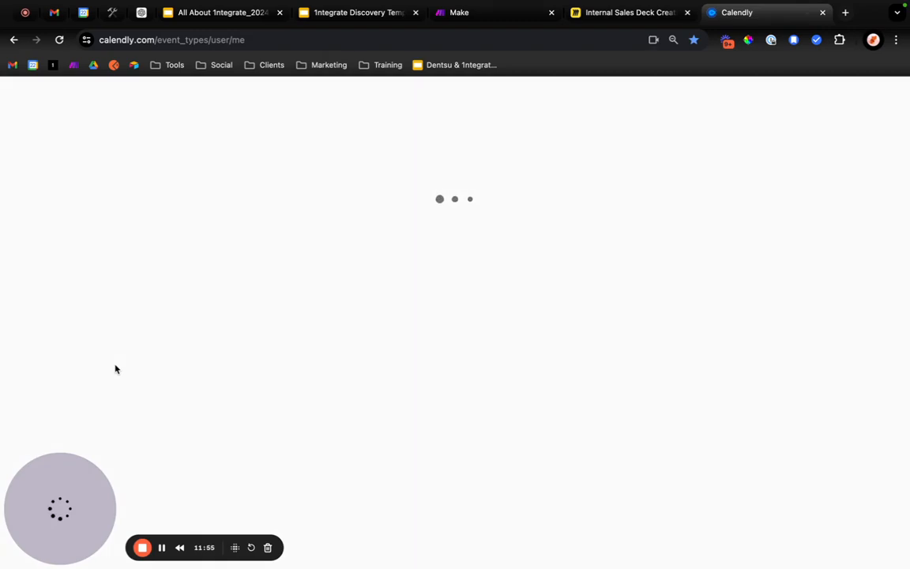
Examine the available Calendly event types, including the shared ones, and glance at the 1ntegrate Discovery Template presentation.
scroll(119, 369, "down", 1)
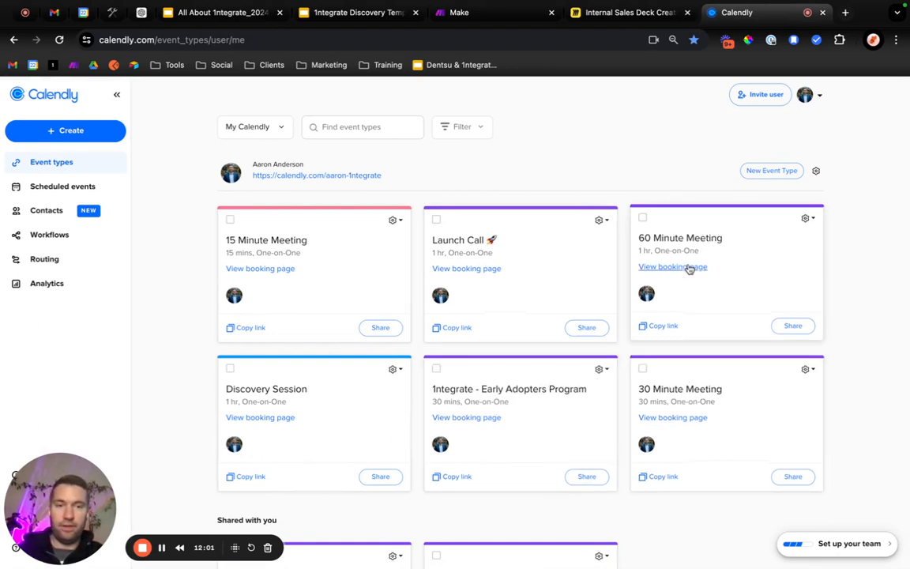
scroll(316, 398, "down", 3)
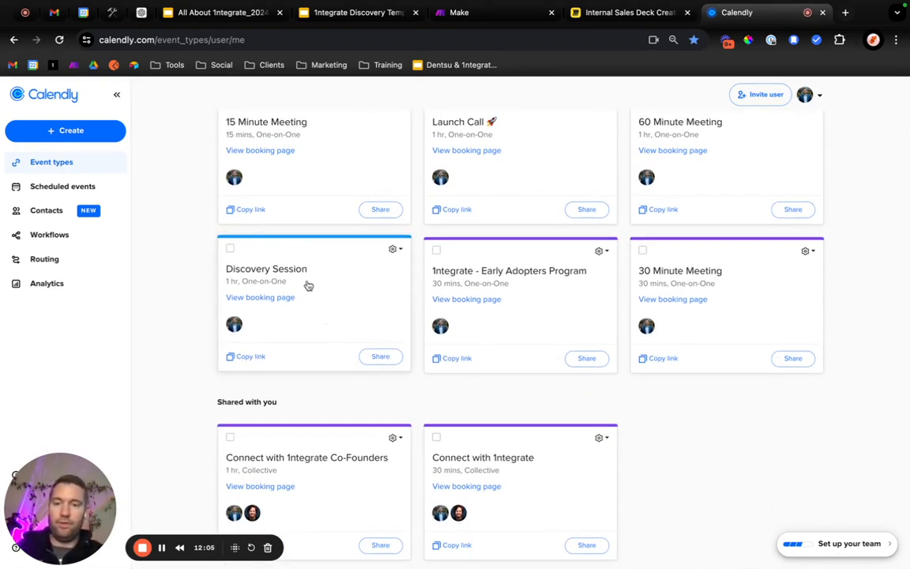
scroll(308, 285, "down", 3)
scroll(307, 284, "up", 2)
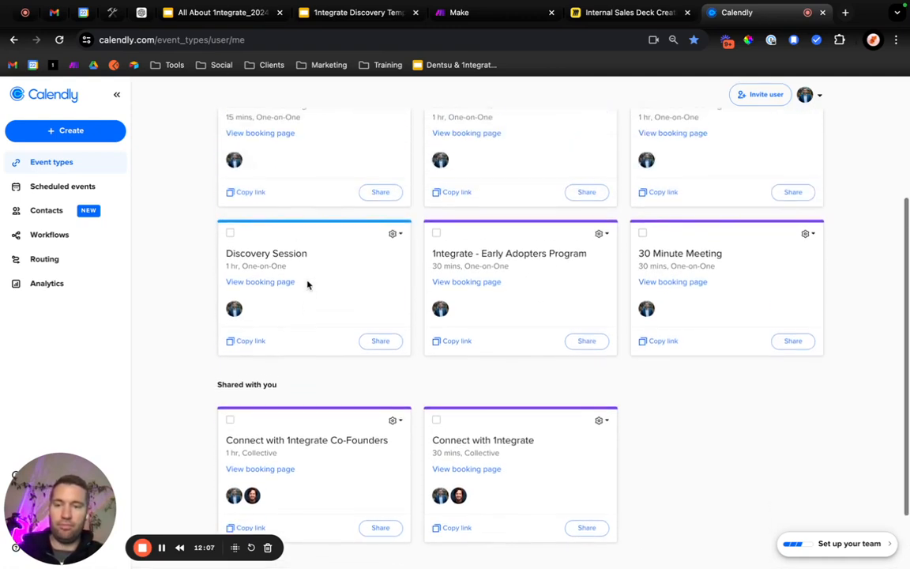
scroll(300, 321, "up", 1)
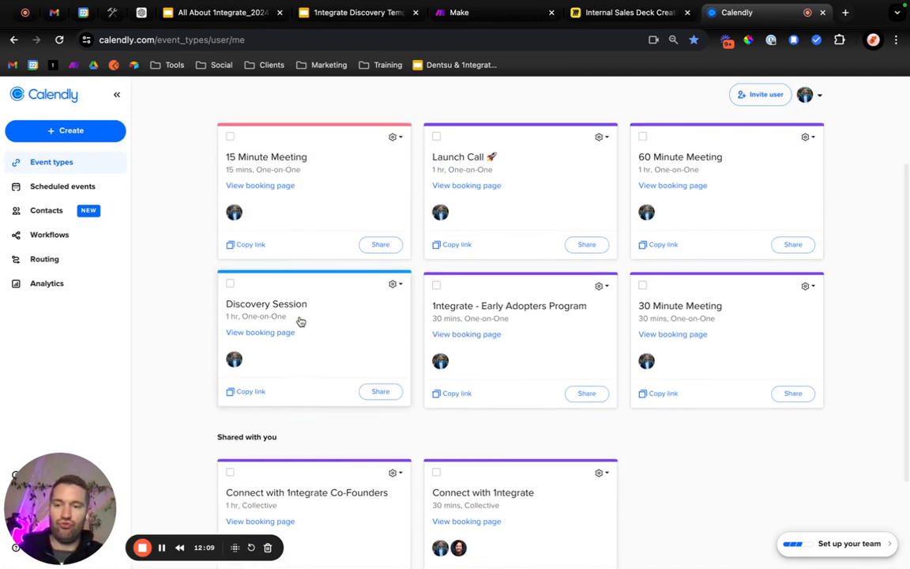
scroll(359, 363, "up", 1)
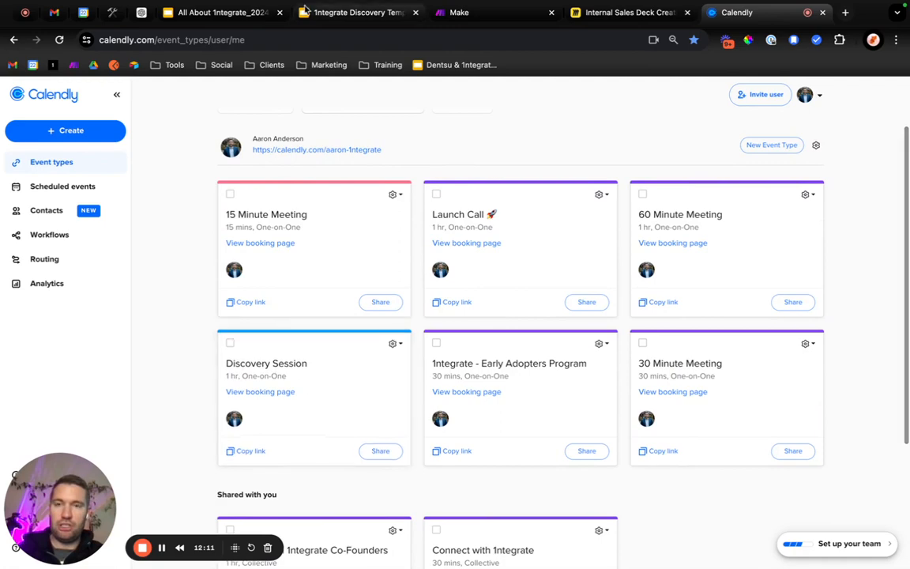
left_click(335, 16)
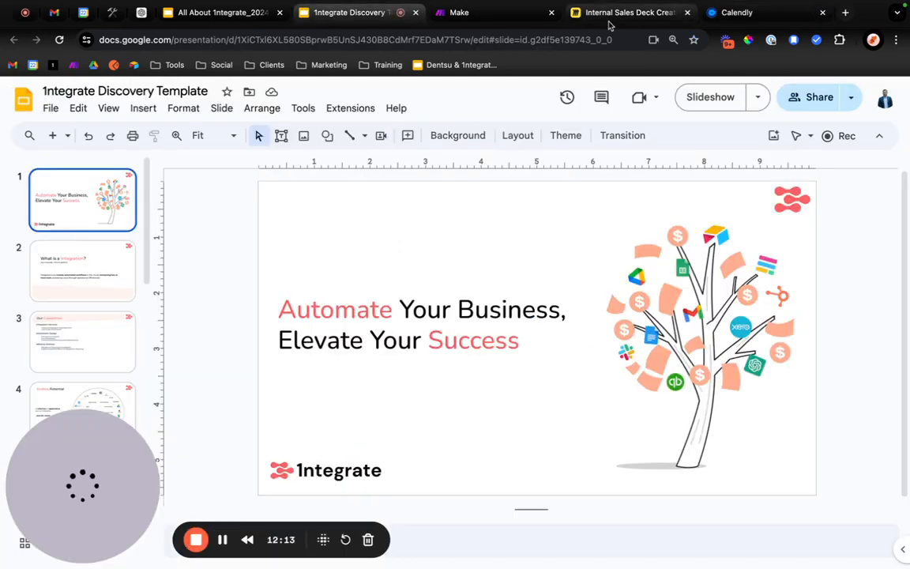
Switch back to the Miro board and replace the text of the box beside the start circle with "Fillout", followed by a new line.
left_click(607, 22)
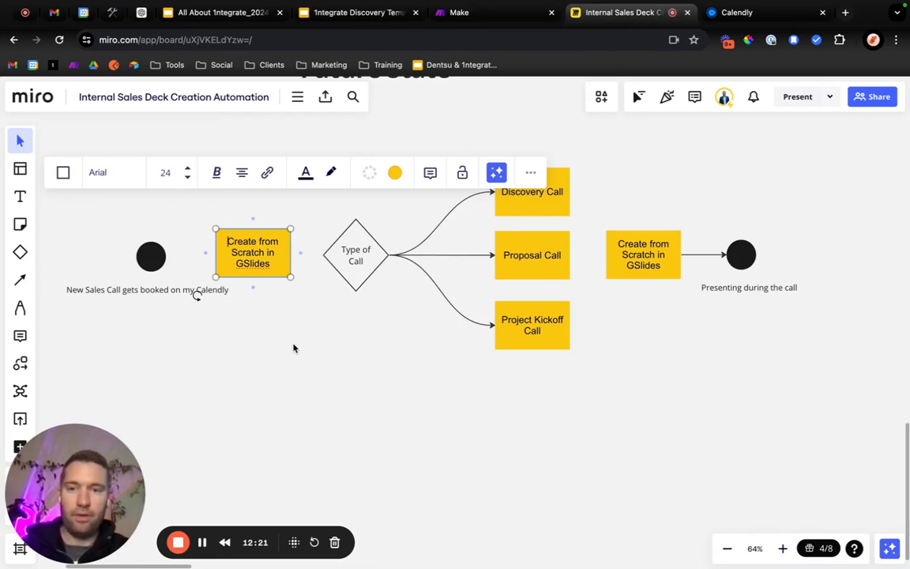
key("super+a")
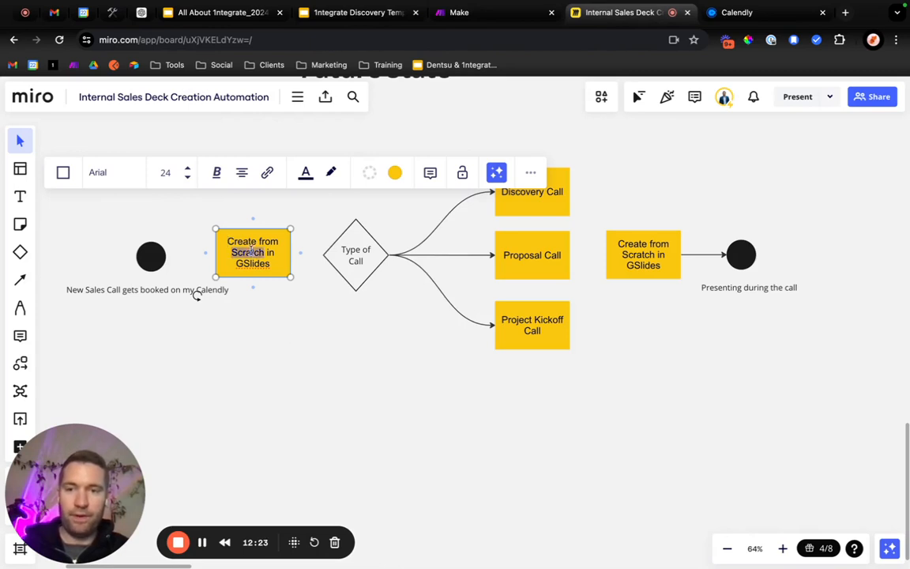
type("Fillout")
key("Return")
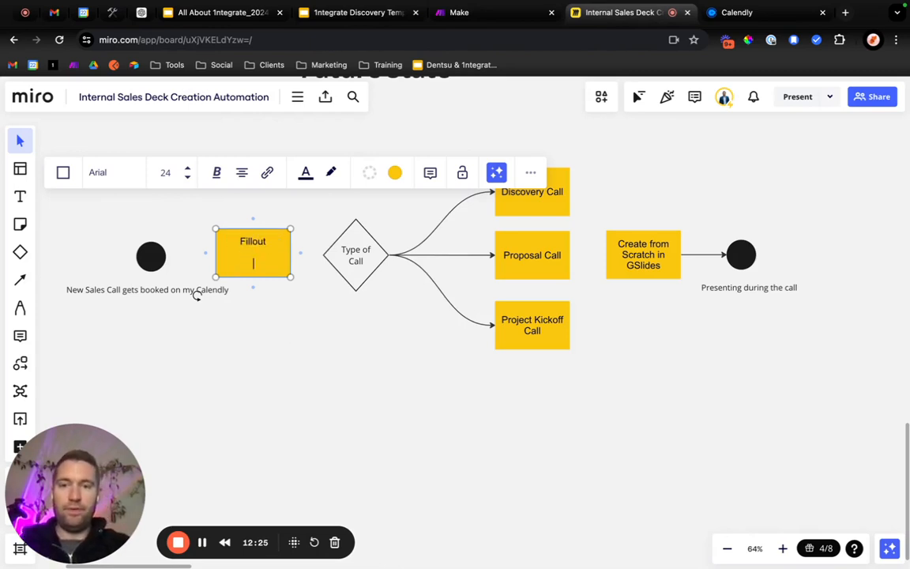
type("To create")
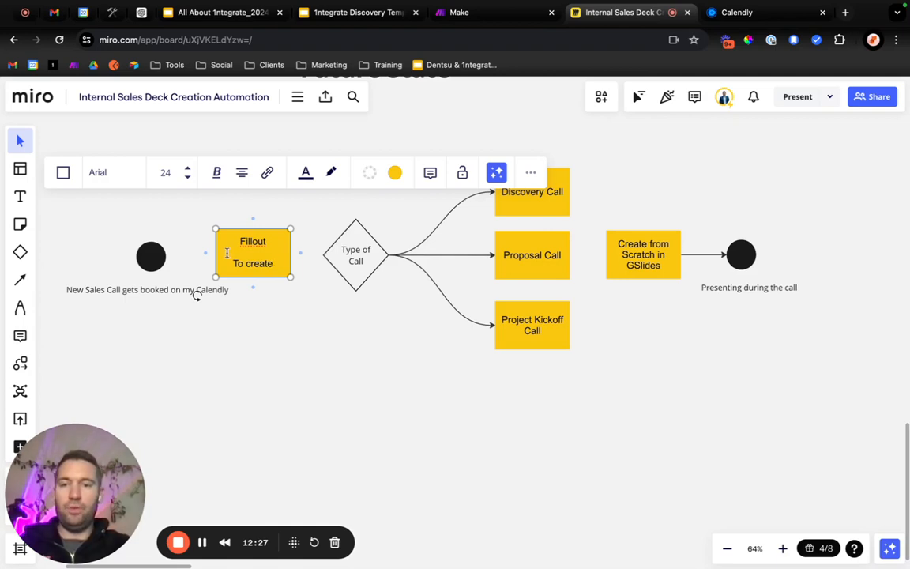
key("BackSpace")
key("BackSpace")
key("BackSpace")
key("BackSpace")
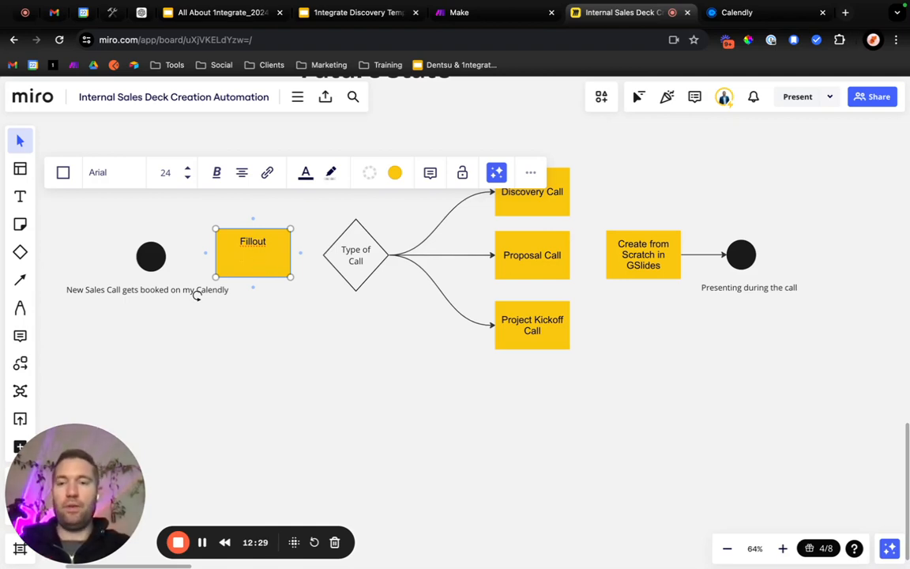
type("To Create")
key("BackSpace")
key("BackSpace")
key("BackSpace")
key("BackSpace")
key("BackSpace")
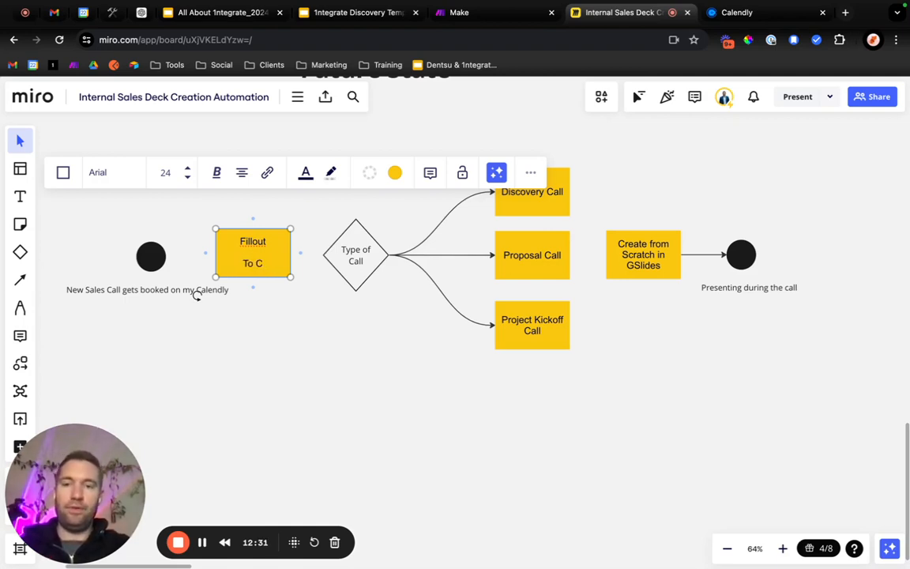
key("BackSpace")
key("BackSpace")
key("BackSpace")
type("Create")
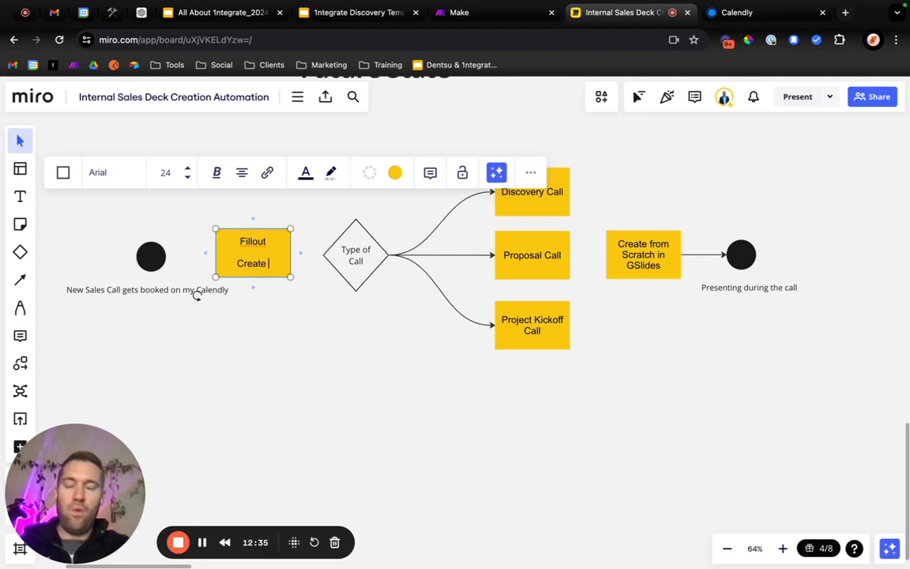
key("BackSpace")
key("BackSpace")
key("BackSpace")
key("BackSpace")
key("BackSpace")
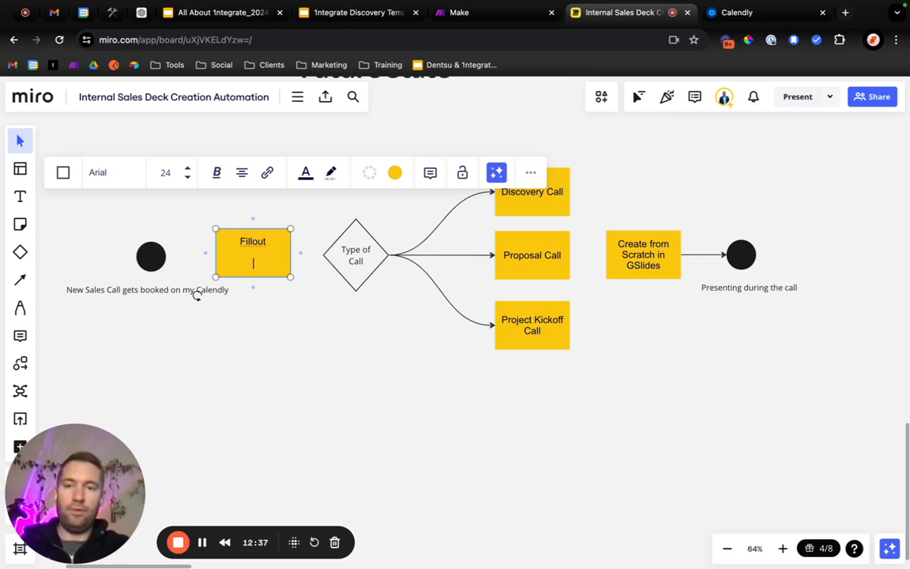
Write "Complete int" as the start of the line below "Fillout" in the box.
type("Complete int")
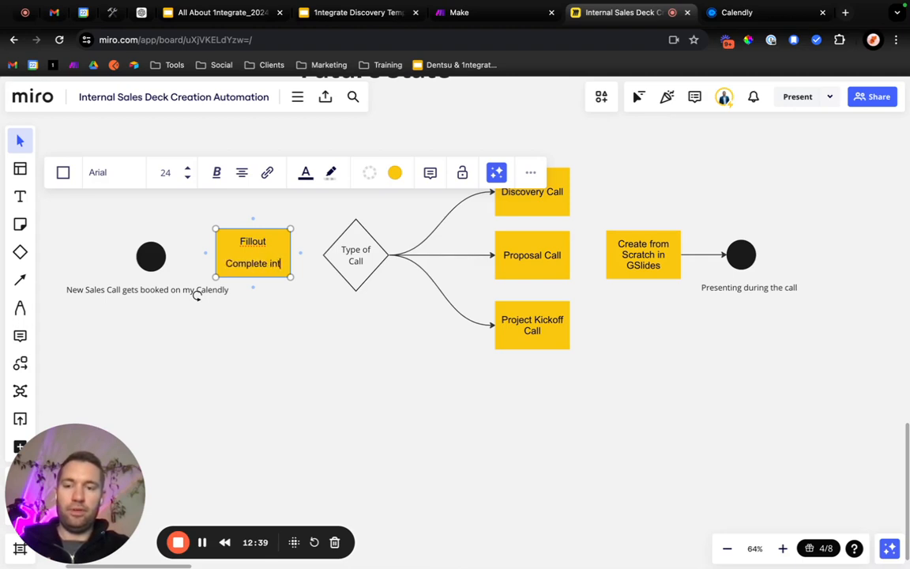
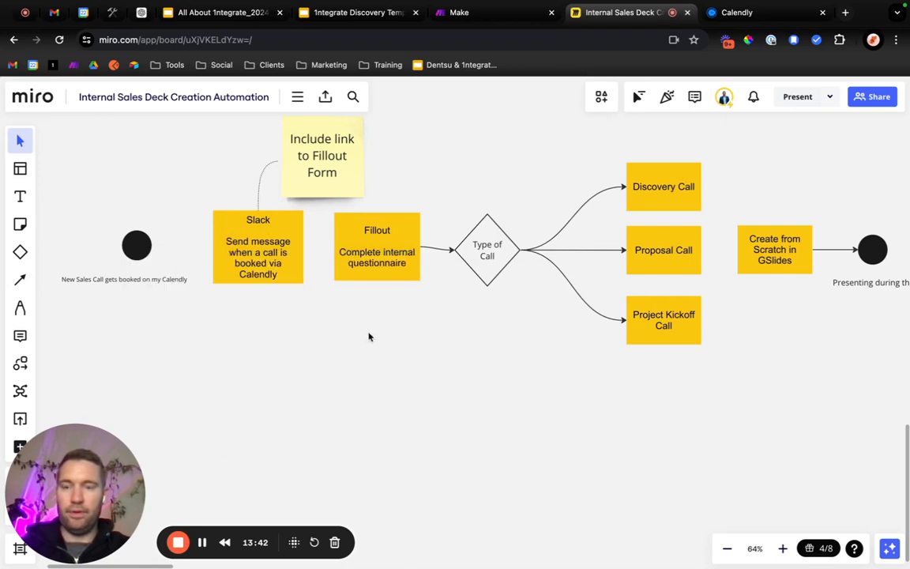
Draw connector lines from the start circle to the Slack box and from the Slack box to the Fillout box.
key("l")
left_click_drag(147, 245, 213, 247)
left_click(270, 301)
key("l")
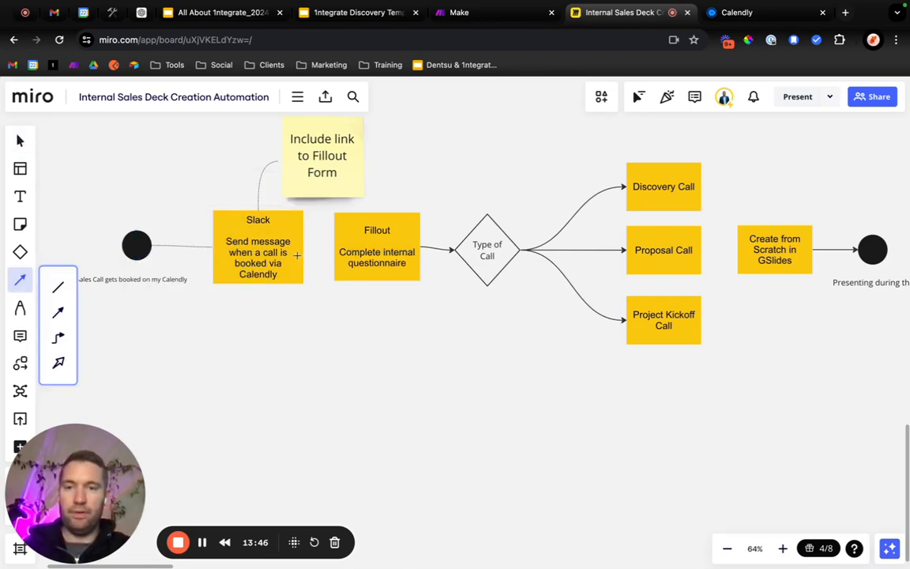
left_click_drag(303, 247, 335, 248)
Format the connectors leading into the Slack and Fillout boxes as solid lines with an arrowhead at their end.
left_click(250, 192)
left_click(254, 250)
left_click(285, 192)
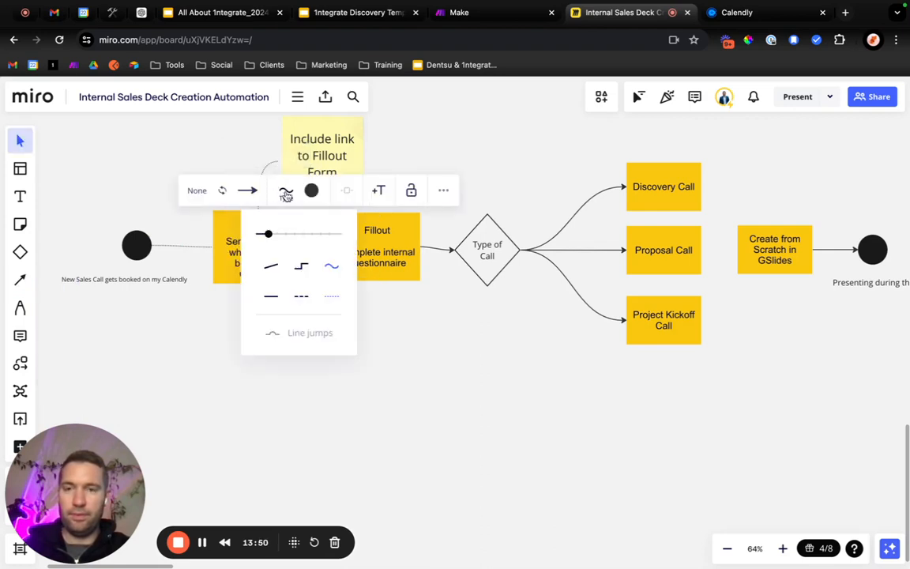
left_click(264, 270)
left_click(329, 270)
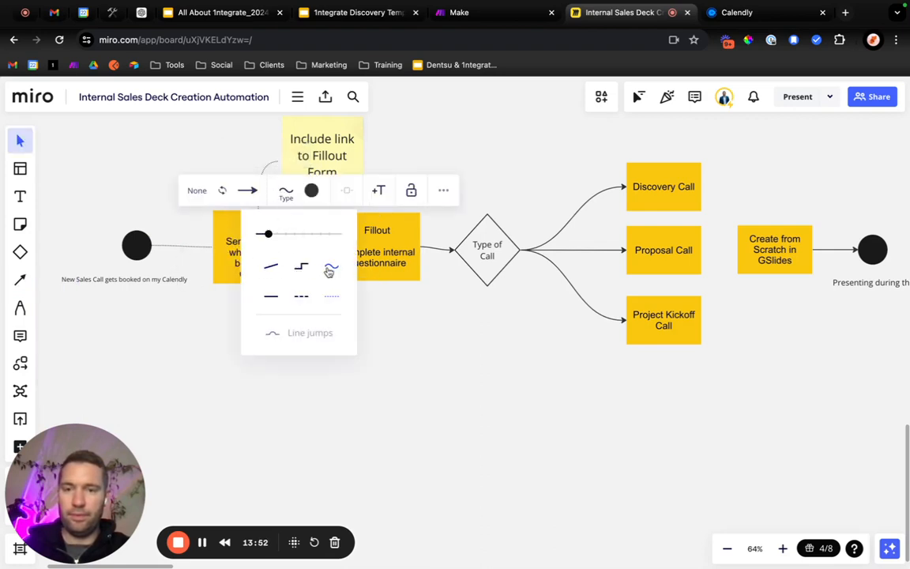
left_click(190, 247)
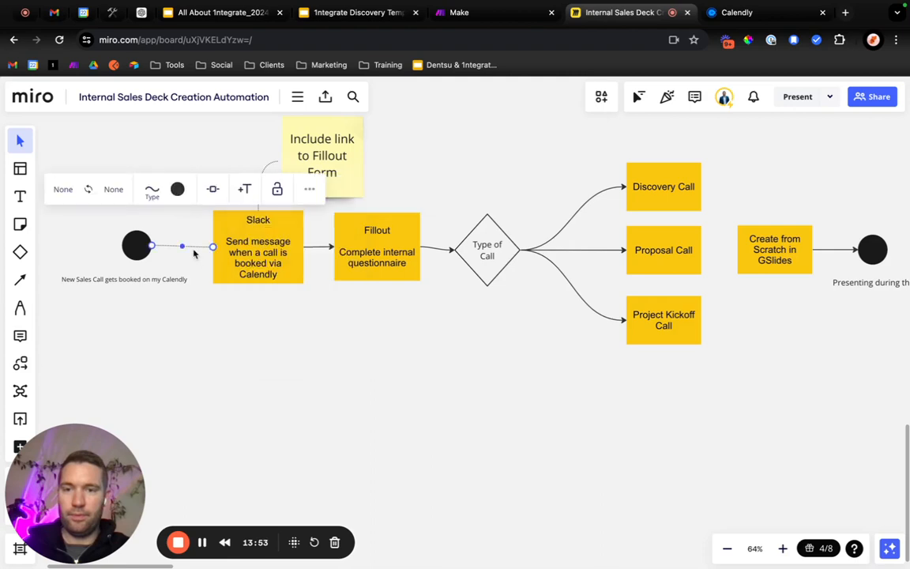
left_click(114, 189)
left_click(112, 252)
left_click(152, 190)
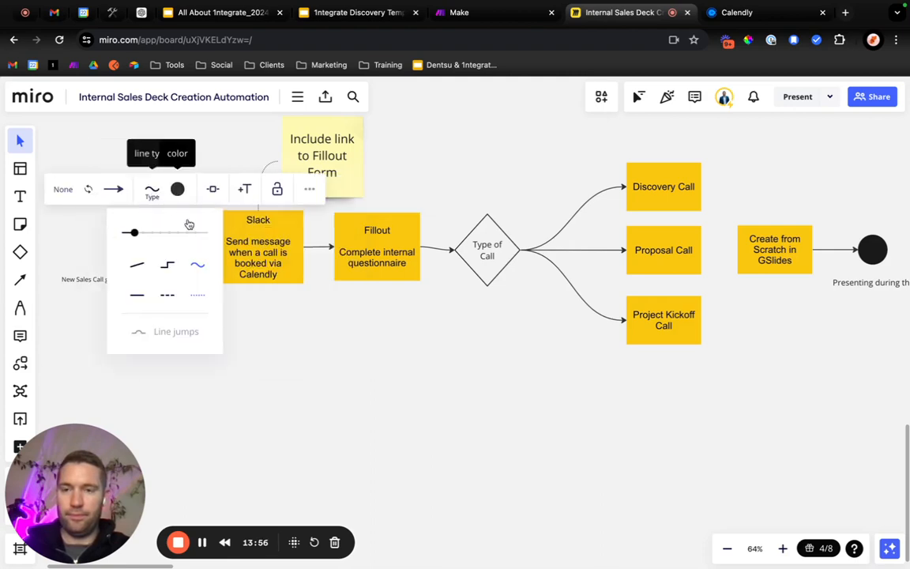
left_click(291, 311)
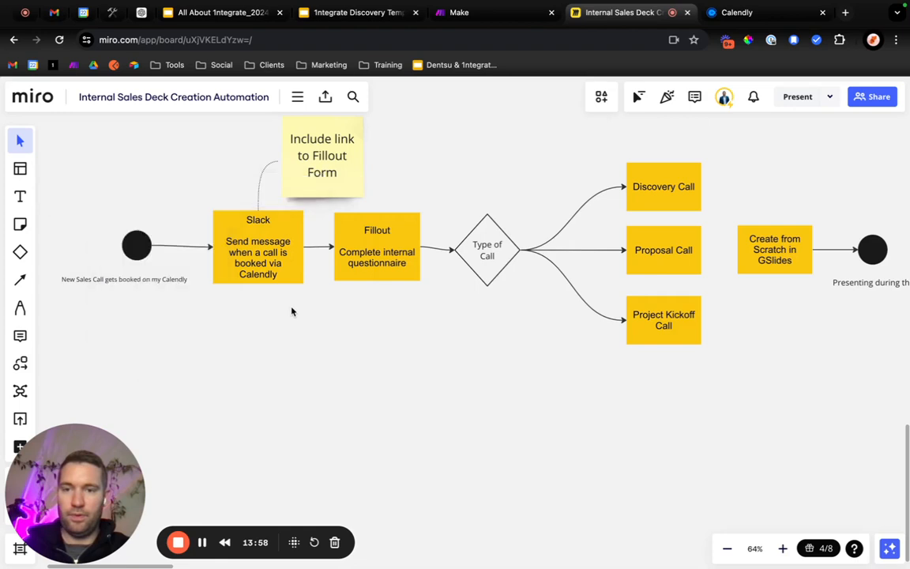
Nudge the start circle and its label together so that the circle lines up with the connector into the Slack box.
left_click_drag(109, 214, 134, 293)
left_click_drag(139, 247, 135, 249)
left_click(237, 347)
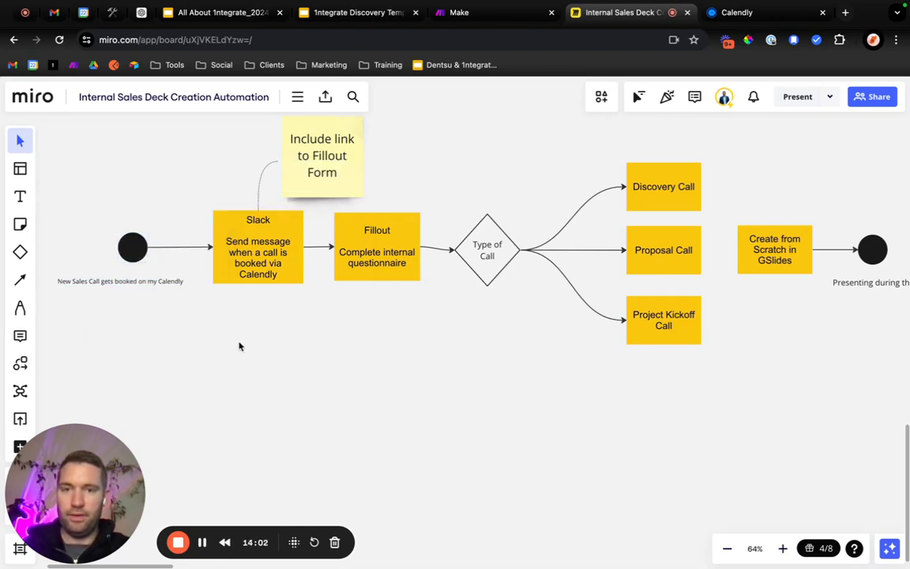
Change the fill colour of the Slack box before the Fillout box to green.
scroll(328, 332, "right", 5)
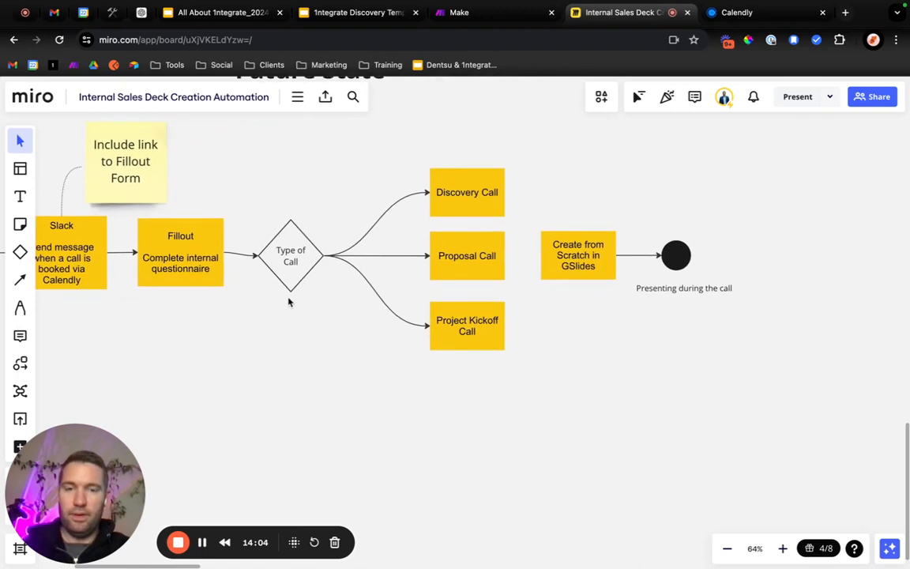
scroll(290, 302, "right", 3)
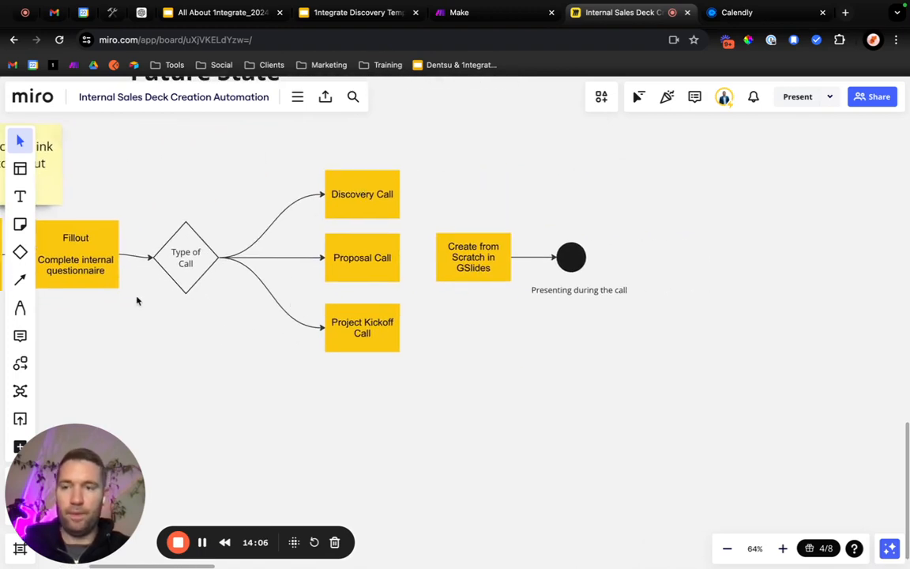
scroll(137, 301, "left", 4)
left_click(157, 266)
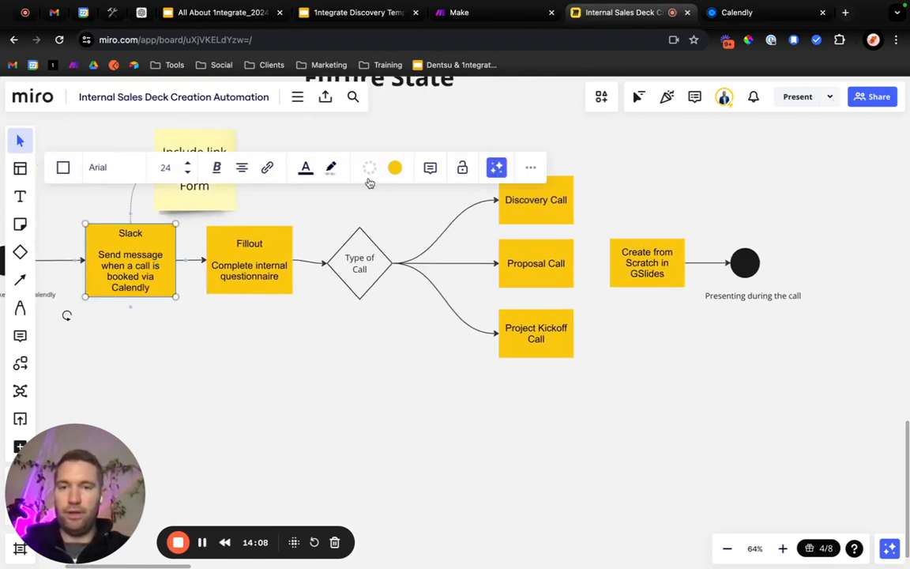
left_click(395, 167)
left_click(436, 263)
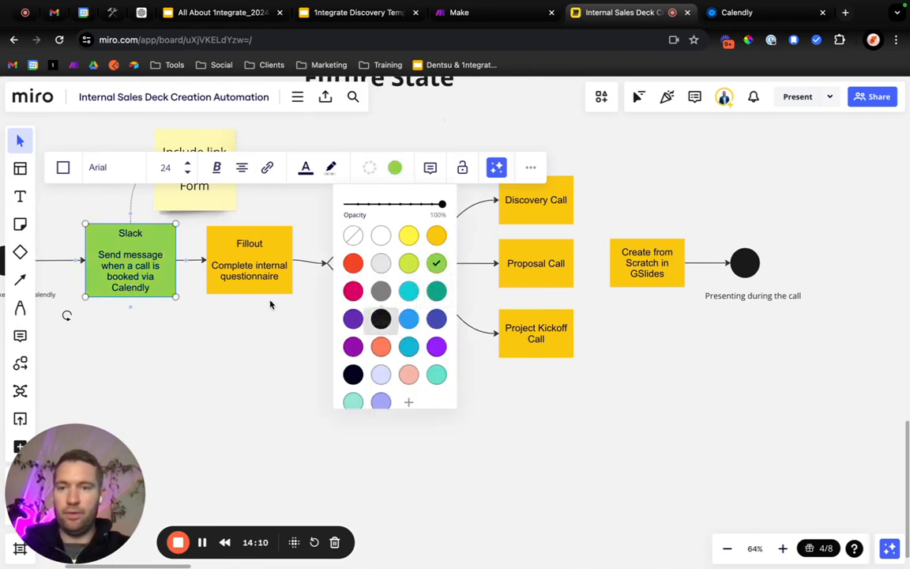
Append "Deck" to the Discovery Call box text so that it reads "Discovery Call Deck".
left_click(255, 254)
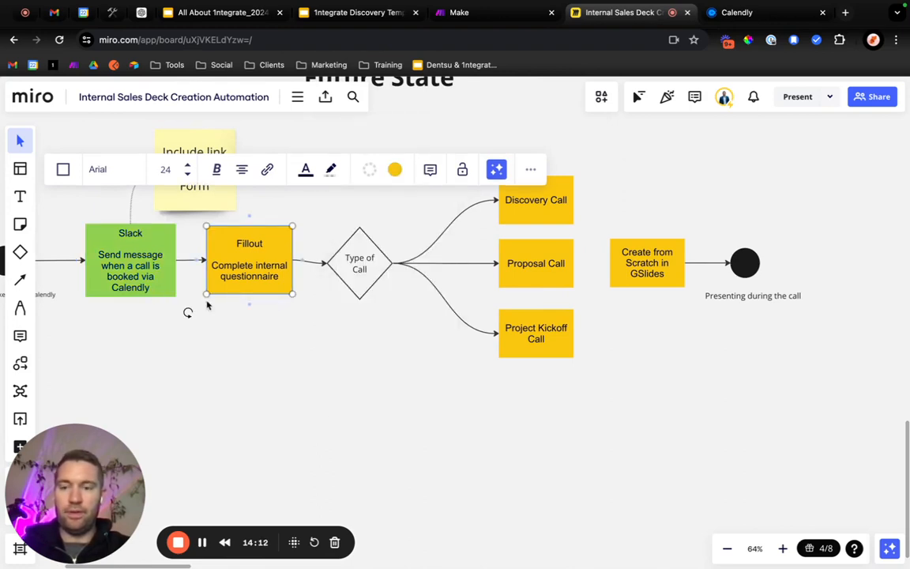
scroll(300, 351, "right", 2)
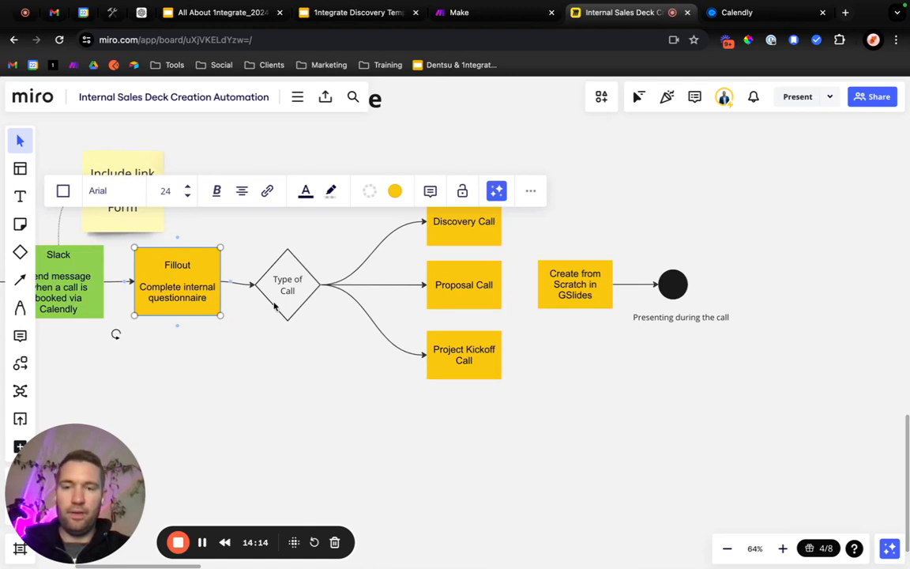
scroll(412, 342, "right", 3)
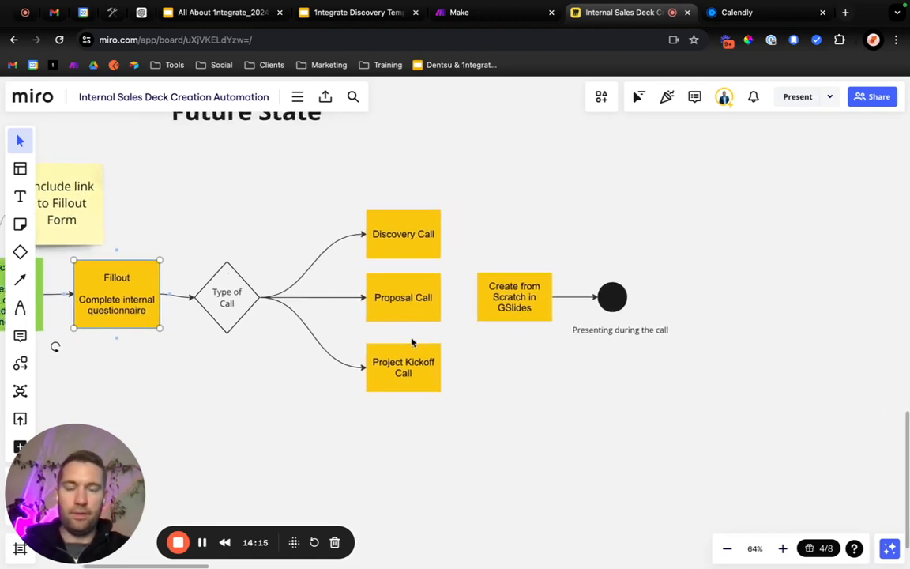
left_click(458, 252)
left_click(413, 237)
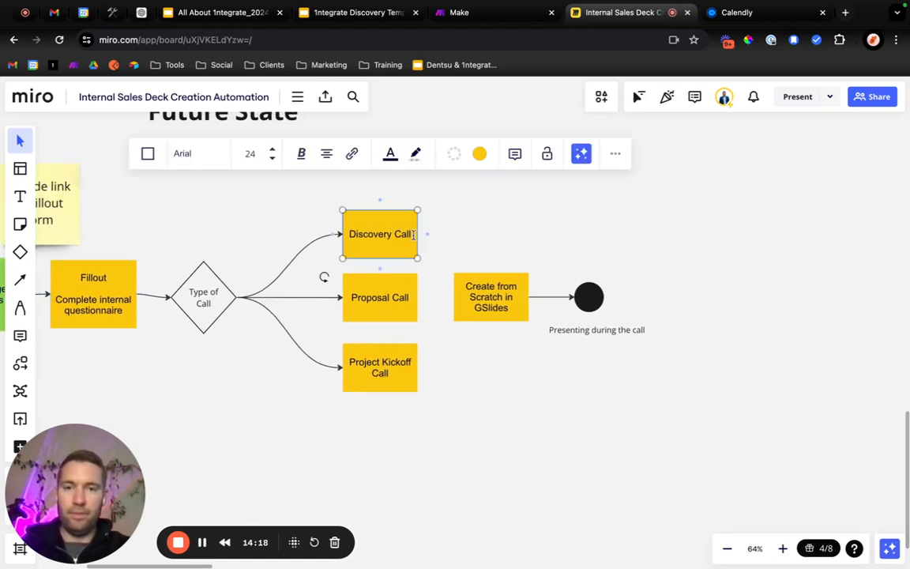
left_click(412, 234)
type("Deck")
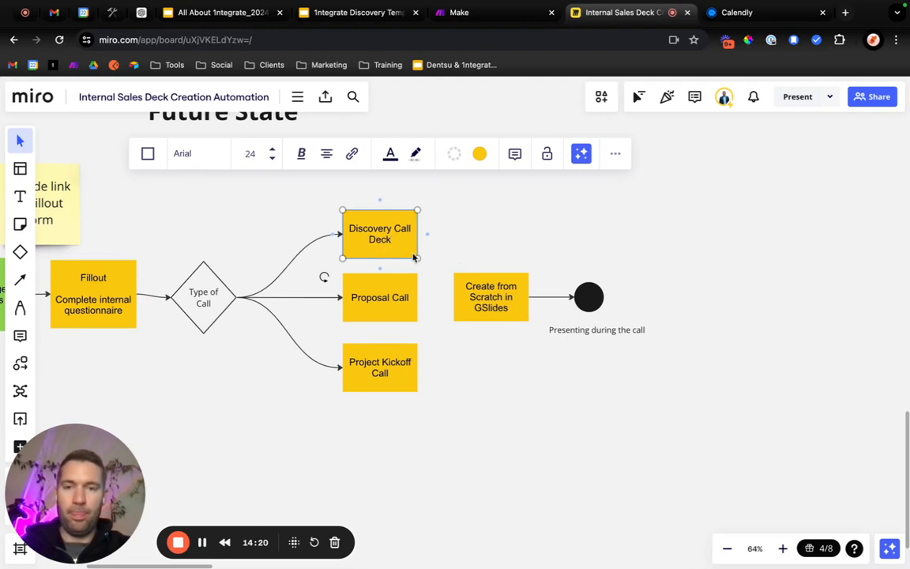
type("Creat")
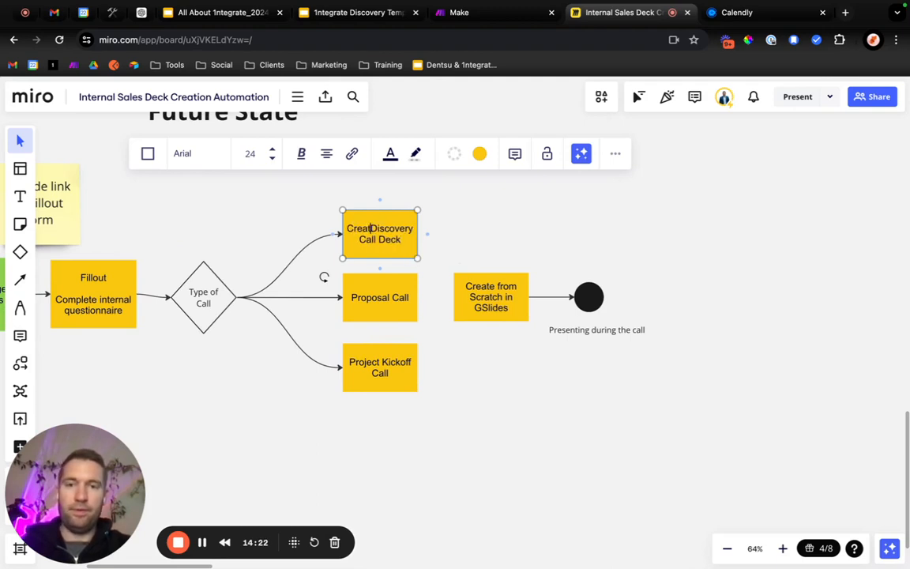
key("BackSpace")
key("BackSpace")
key("BackSpace")
key("BackSpace")
key("BackSpace")
type("M")
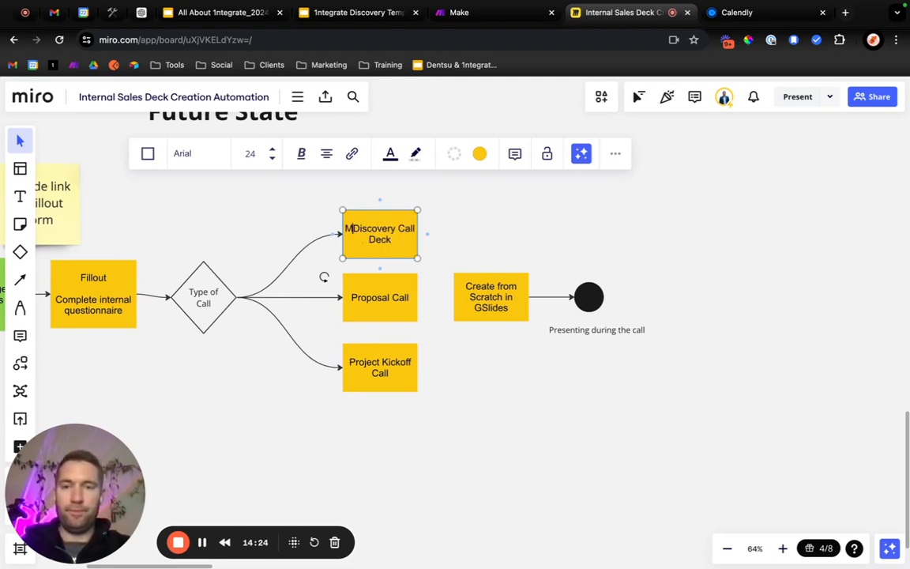
type("erge")
key("BackSpace")
key("BackSpace")
key("BackSpace")
key("BackSpace")
key("BackSpace")
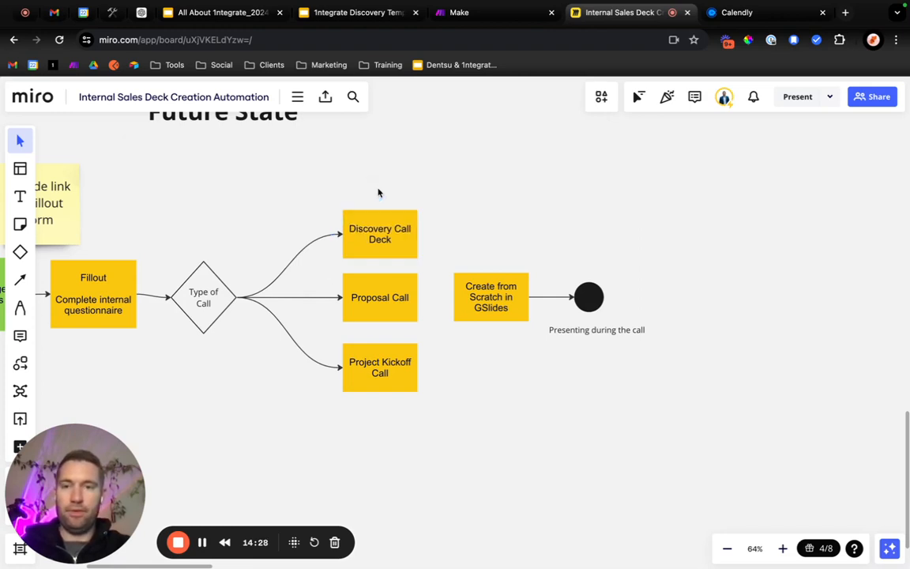
Add the text label "Merge Form Data, Calendly Data into Decks:" and centre it above the column of call type boxes.
left_click(20, 195)
left_click(382, 168)
type("Merge Form D")
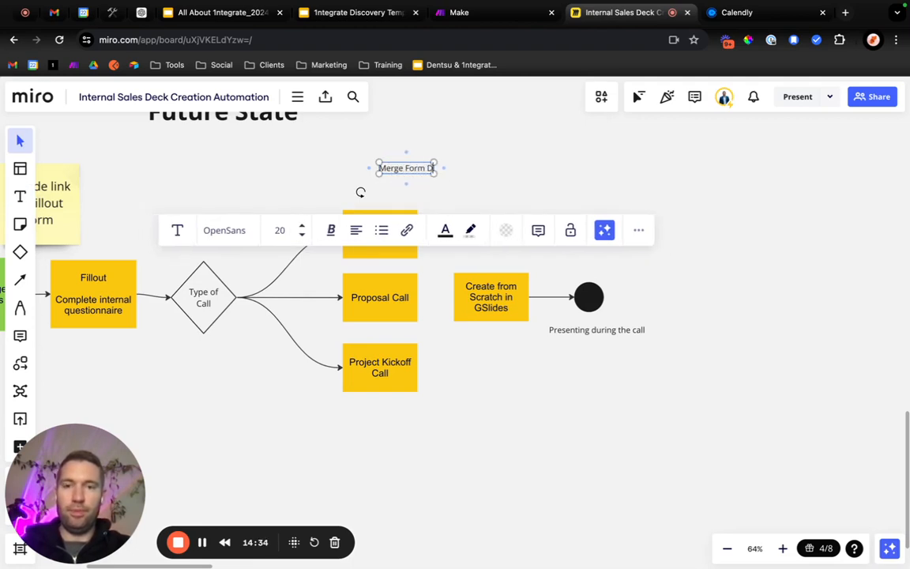
type("ata, Calendly Data into")
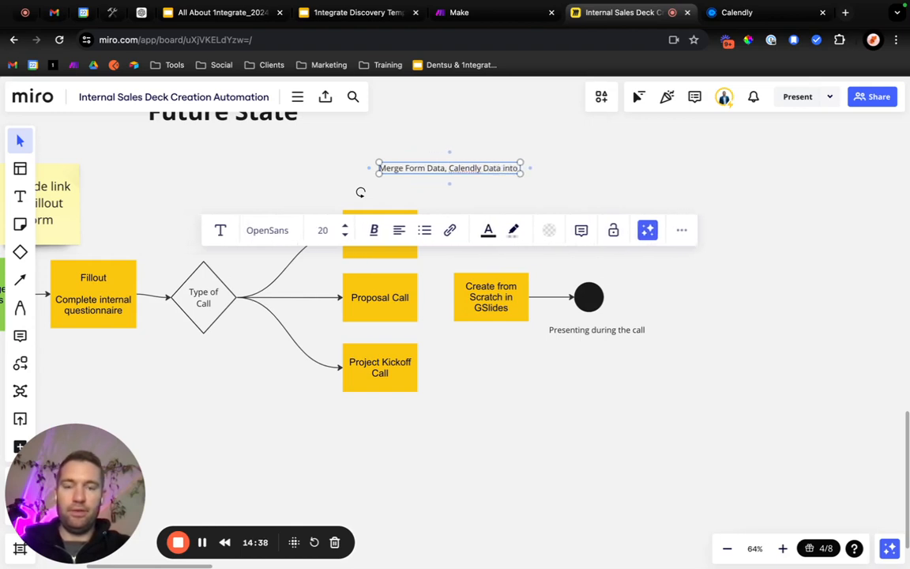
type(" Decks:")
left_click(579, 185)
left_click_drag(513, 172, 433, 187)
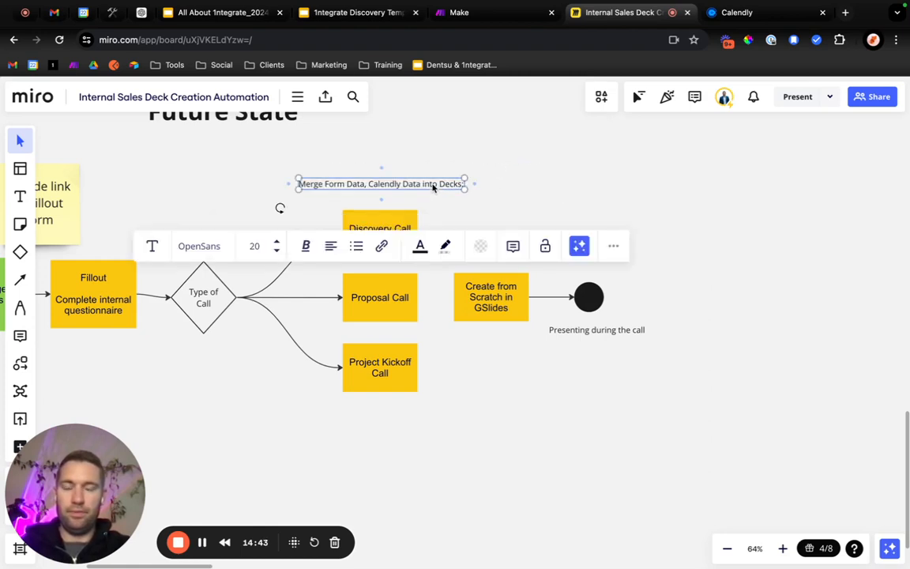
left_click(476, 207)
Delete the "Create from Scratch in GSlides" box from the future-state flow.
left_click(484, 300)
key("Delete")
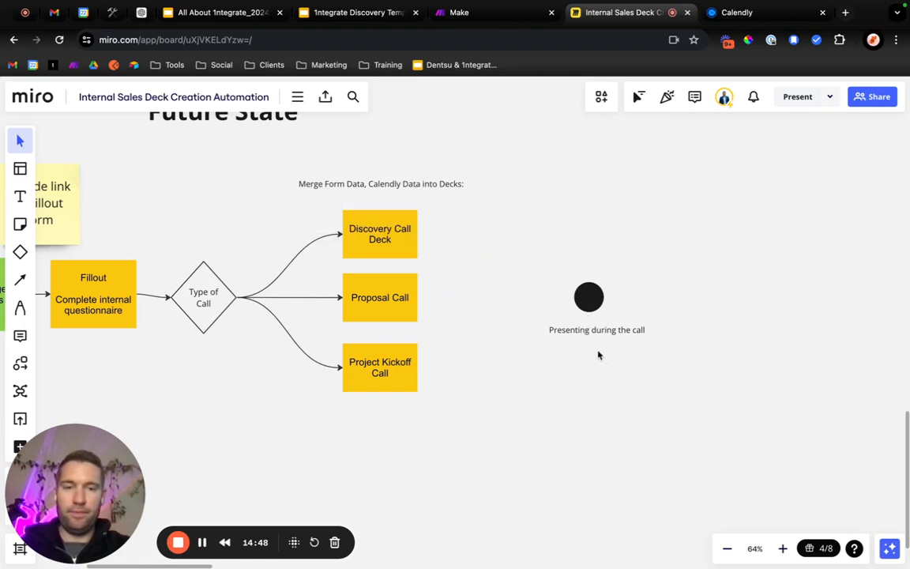
left_click(594, 328)
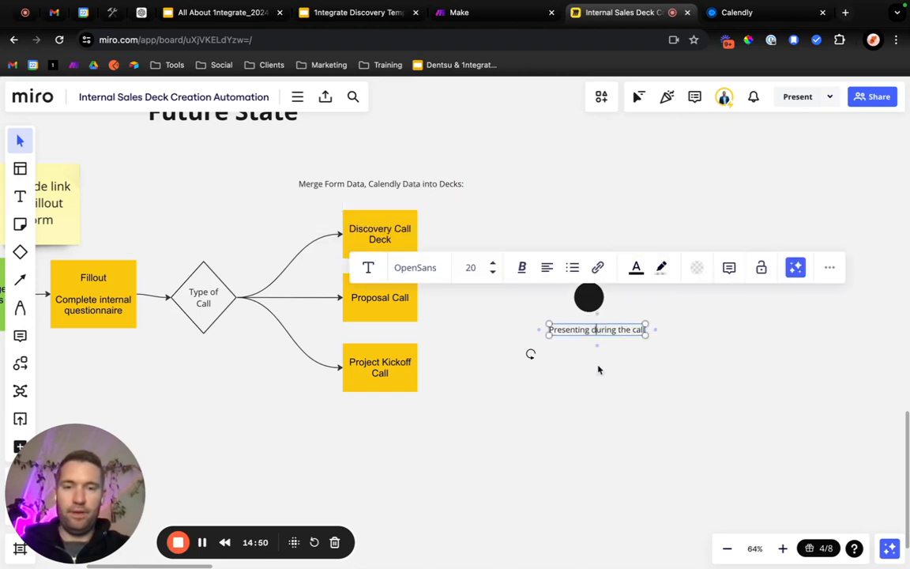
left_click(468, 254)
Duplicate the Discovery Call Deck box and place the copy between the Proposal Call box and the end circle.
left_click(394, 243)
key("ctrl+c")
key("ctrl+v")
left_click_drag(473, 286, 484, 310)
Replace the copied box's text with "Slack", followed by a blank line and "Notification on completed Deck for Review".
double_click(484, 311)
triple_click(484, 304)
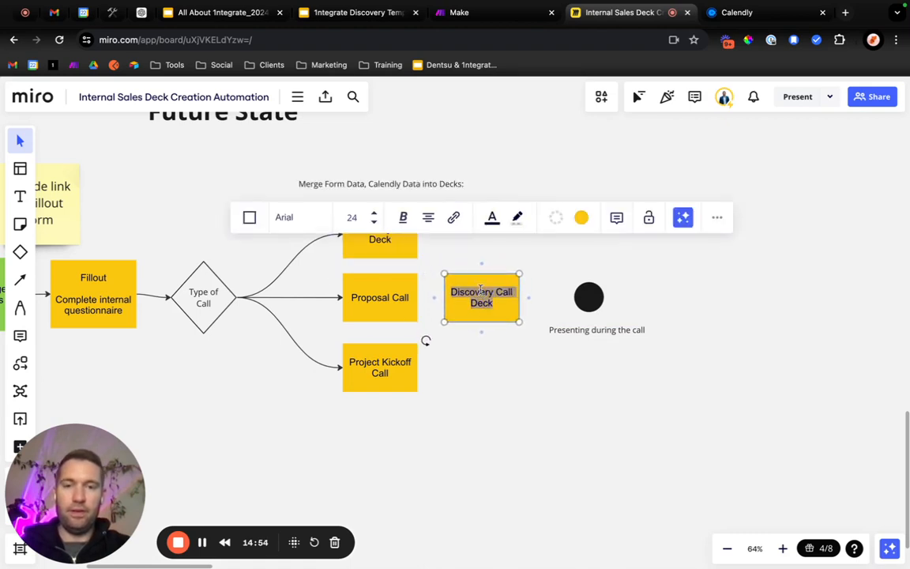
type("Slack R")
key("BackSpace")
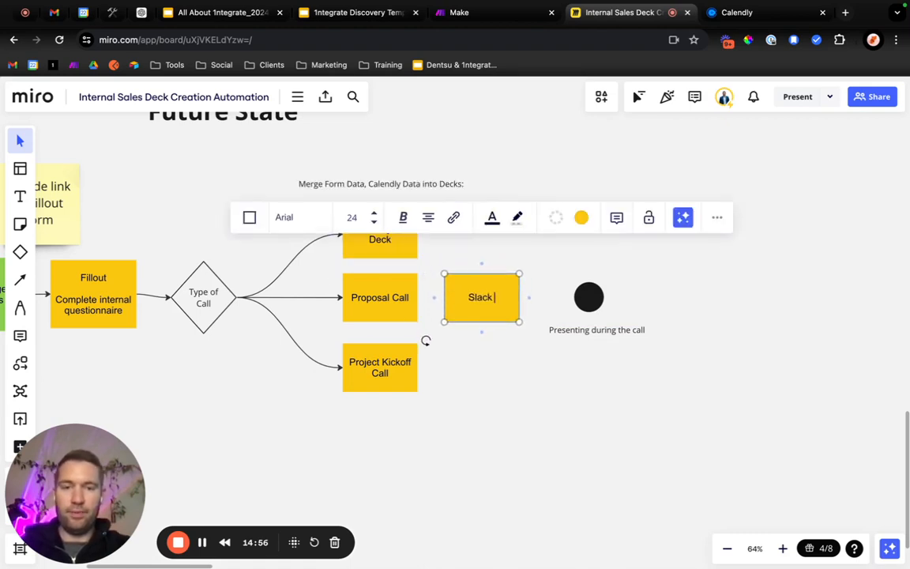
key("Return")
type("Notification on comple")
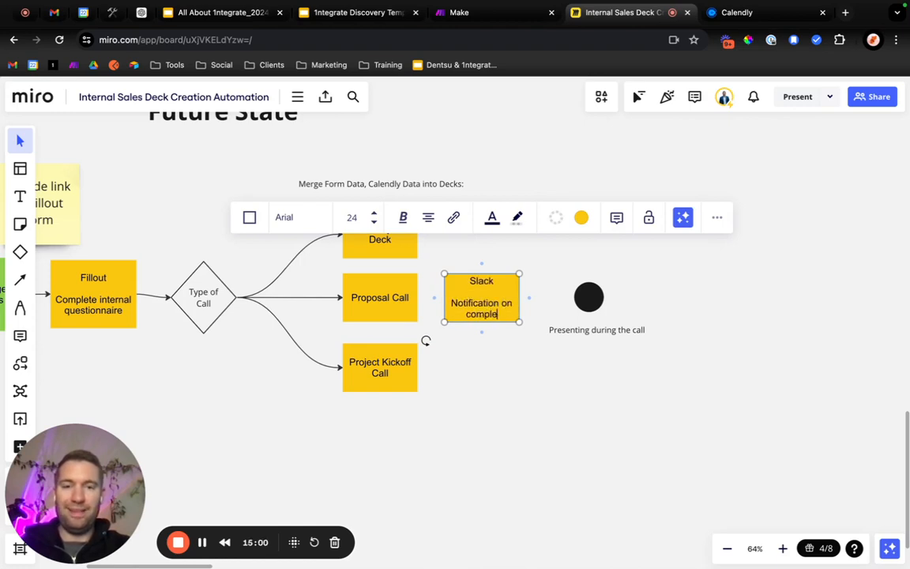
type("ted Deck for Review")
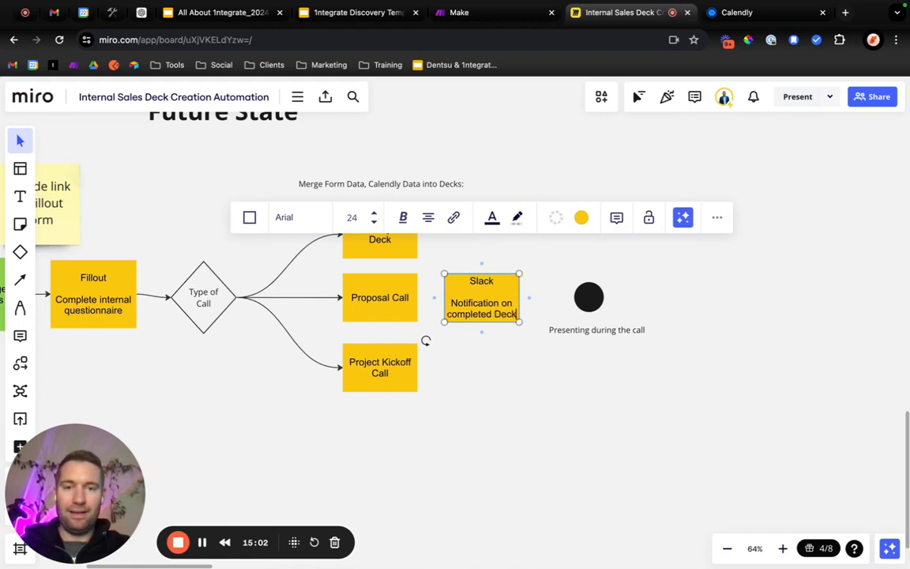
left_click(522, 401)
Move the end circle and its label further away from the Slack notification box, and enlarge that box to fit its text.
left_click_drag(630, 376, 780, 300)
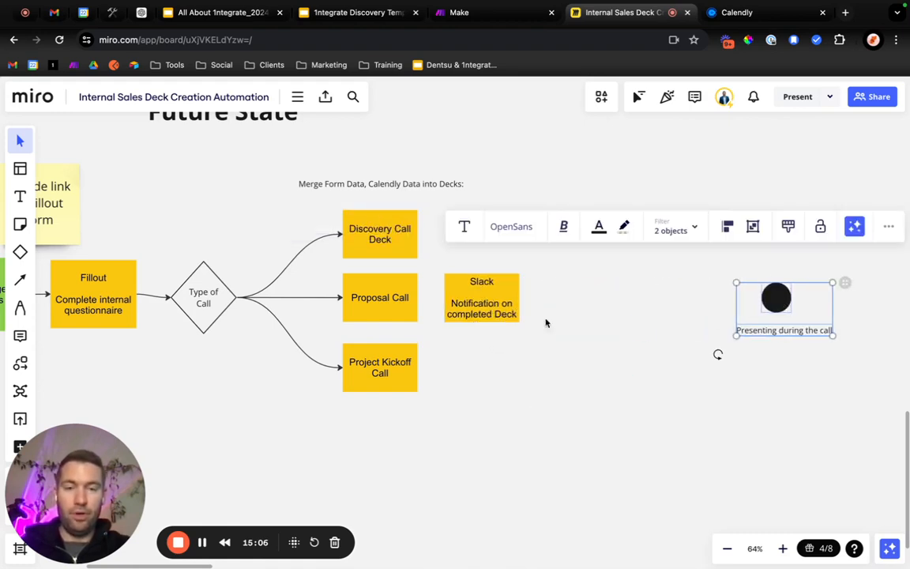
left_click(484, 309)
mouse_move(515, 324)
left_mouse_down()
mouse_move(535, 340)
mouse_move(516, 308)
left_mouse_up()
left_click(561, 318)
Make the heading "Slack" bold in the notification box.
left_click(487, 275)
double_click(489, 277)
left_click(561, 305)
Duplicate the Slack notification box and position the copy between it and the end circle, aligned with the original.
left_click(498, 301)
key("ctrl+c")
left_click(625, 315)
key("ctrl+v")
left_click_drag(624, 307, 605, 307)
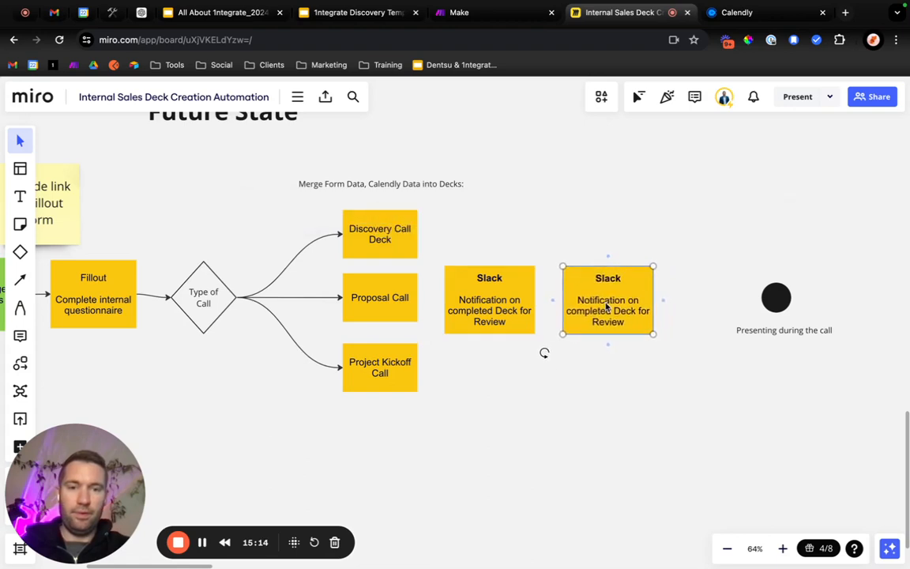
Replace the heading of the duplicated notification box with "GSlides".
triple_click(605, 304)
triple_click(604, 276)
type("GSlides")
key("Return")
Change the fill colour of the Slack notification box to green.
left_click(527, 283)
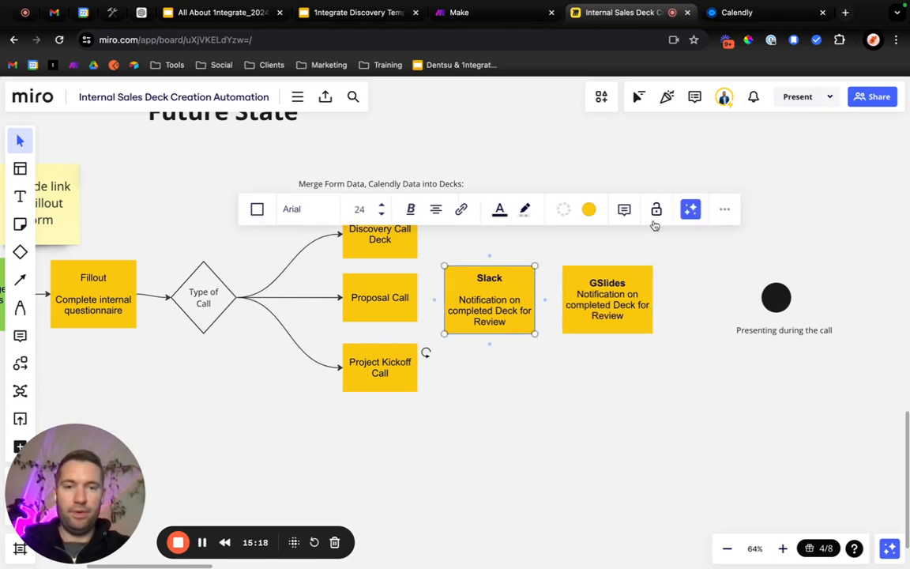
left_click(588, 209)
left_click(632, 306)
left_click(700, 353)
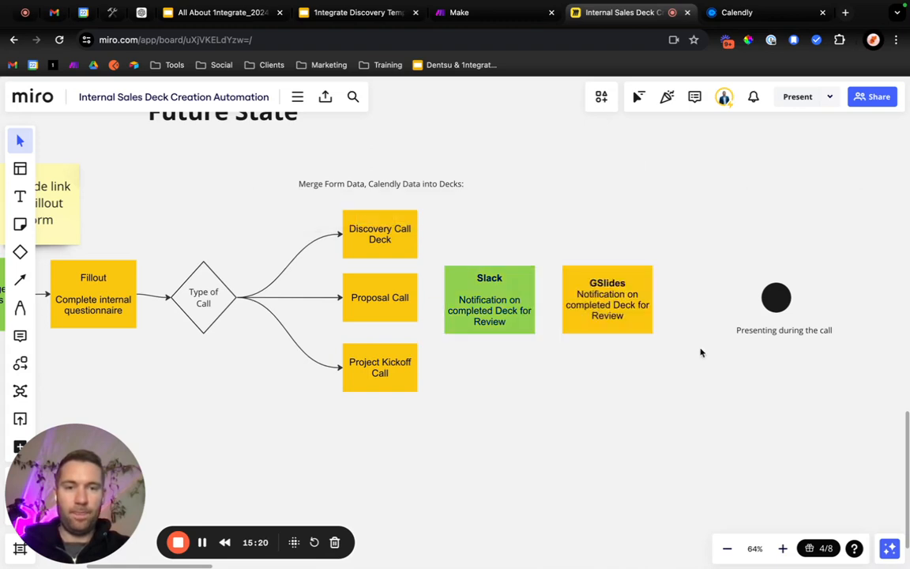
Replace the description in the GSlides box with "Made edits / updates".
triple_click(608, 308)
left_click(583, 298)
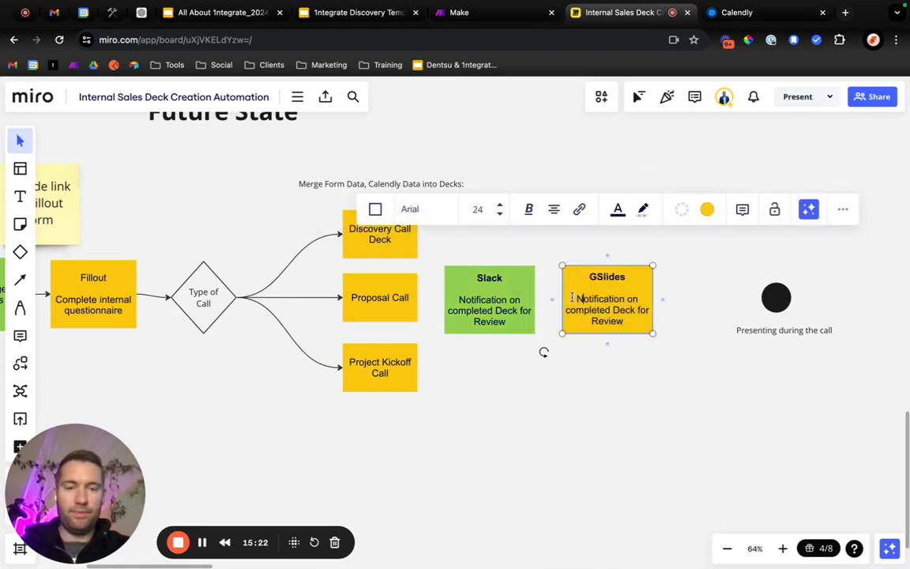
triple_click(637, 323)
type("Made ")
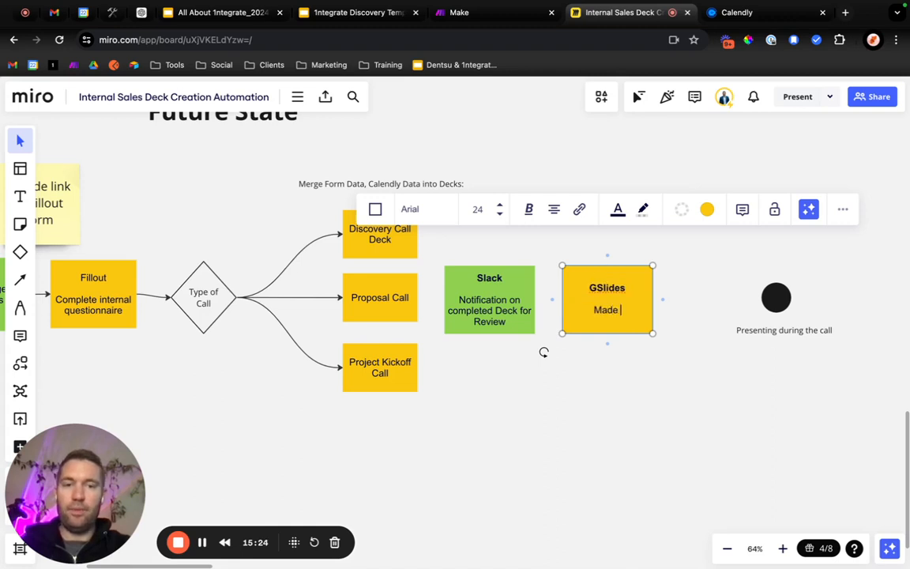
type("edits")
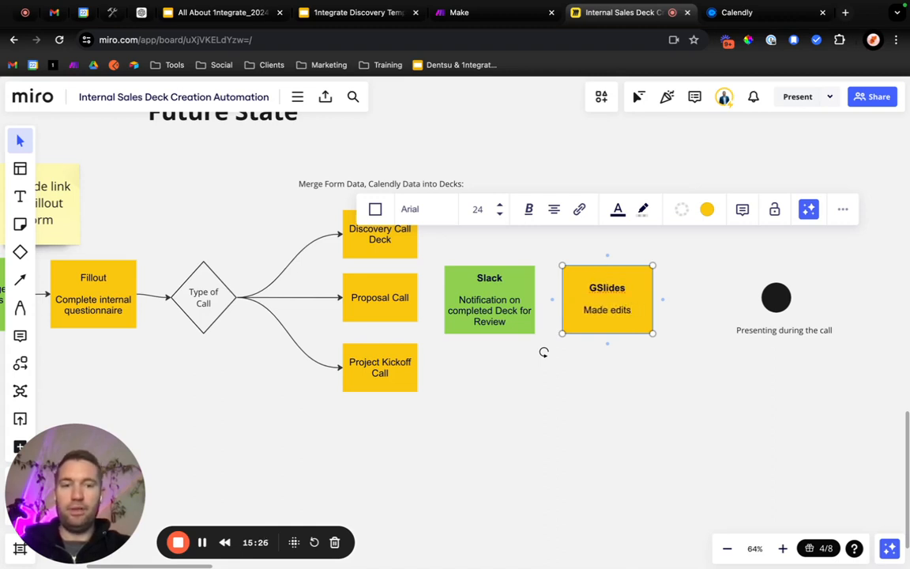
type(" / updates")
left_click(545, 385)
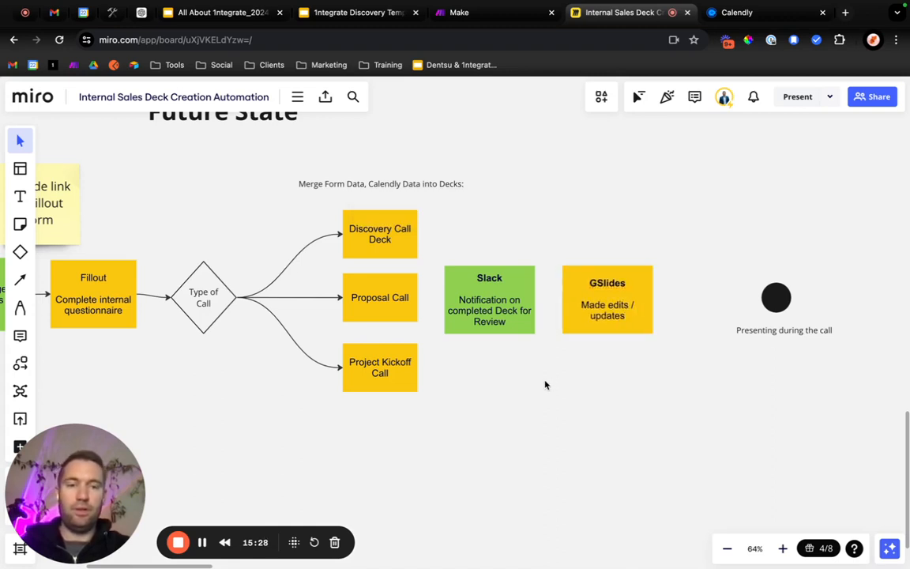
Open the Gamma web app in a new browser tab and look over its workspace options.
left_click(845, 12)
type("gooa")
key("BackSpace")
key("BackSpace")
type("amma")
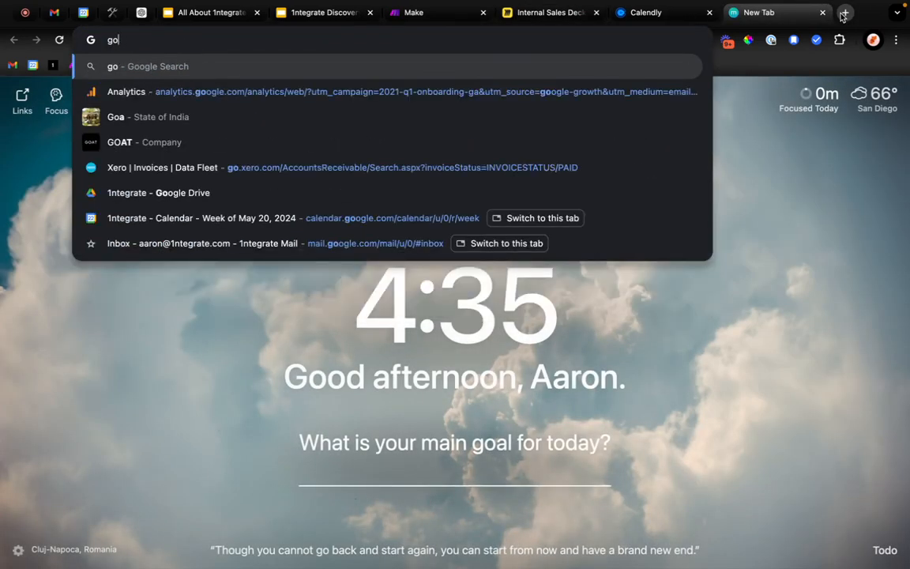
key("Return")
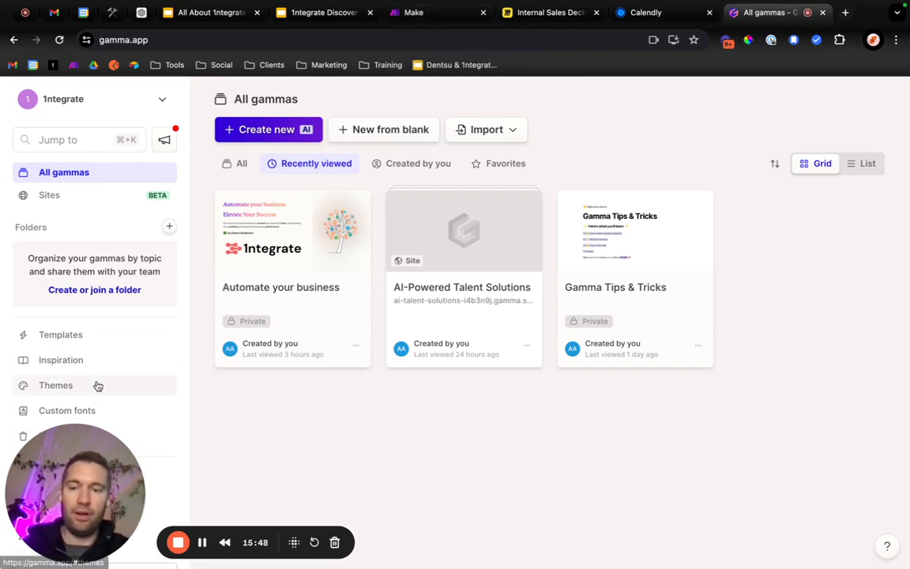
scroll(96, 384, "down", 2)
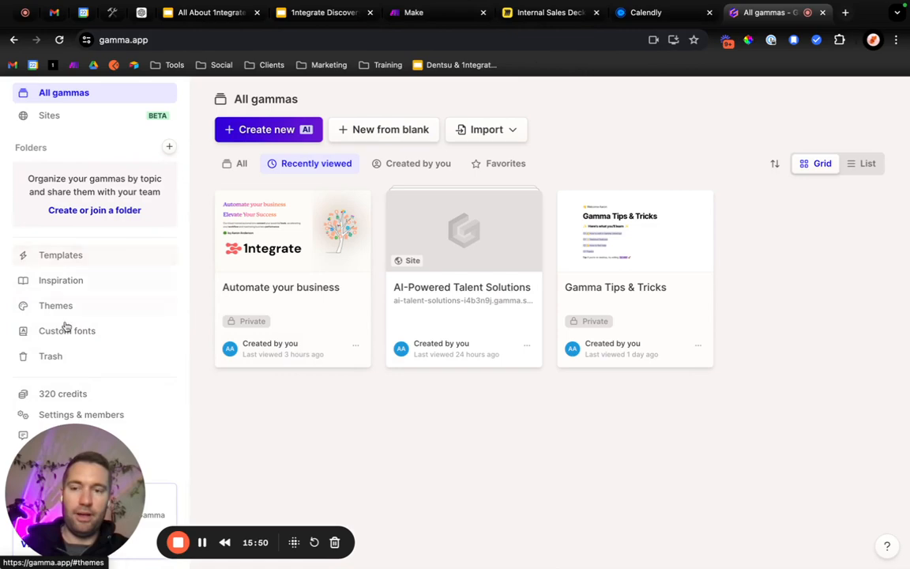
scroll(146, 373, "up", 2)
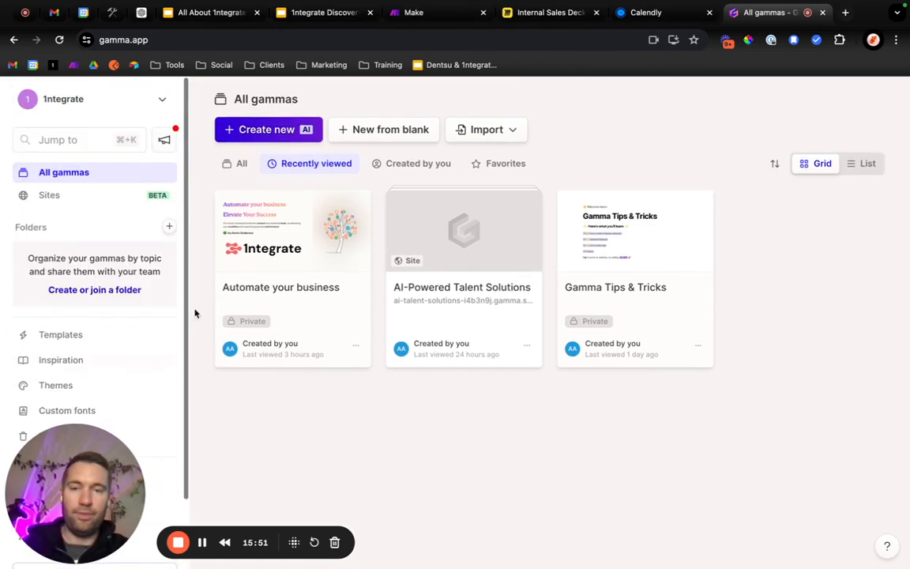
Return to the Miro board and correct "Made" to "Make" in the GSlides box's description.
left_click(433, 14)
left_click(541, 13)
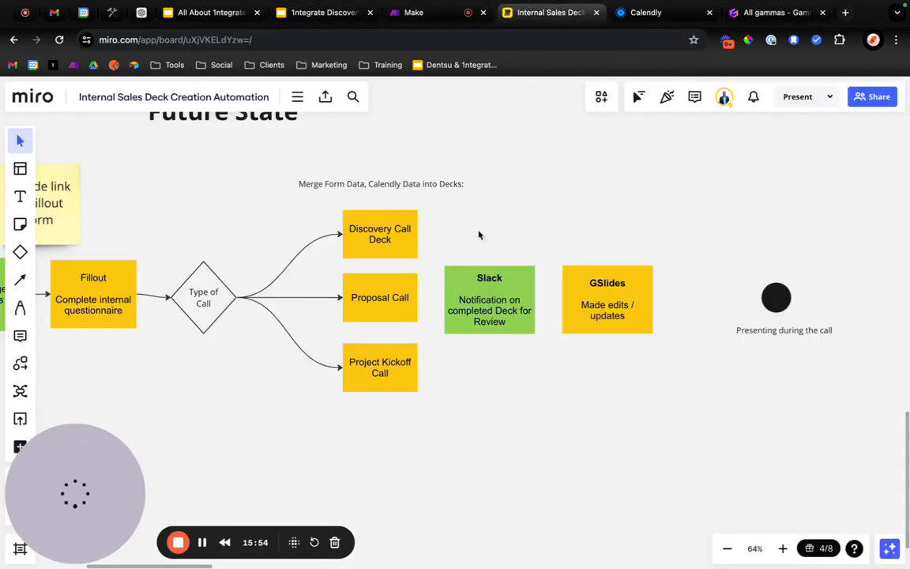
left_click(601, 324)
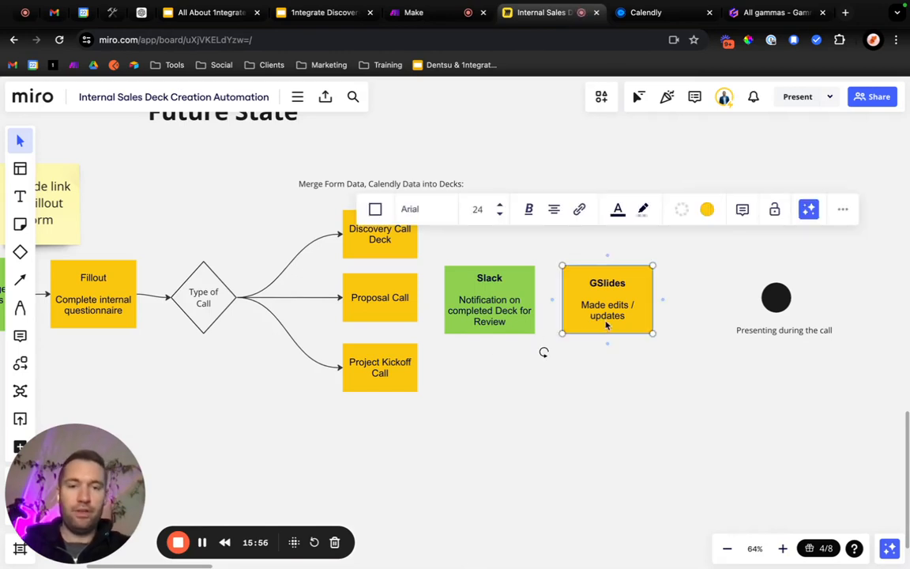
double_click(594, 305)
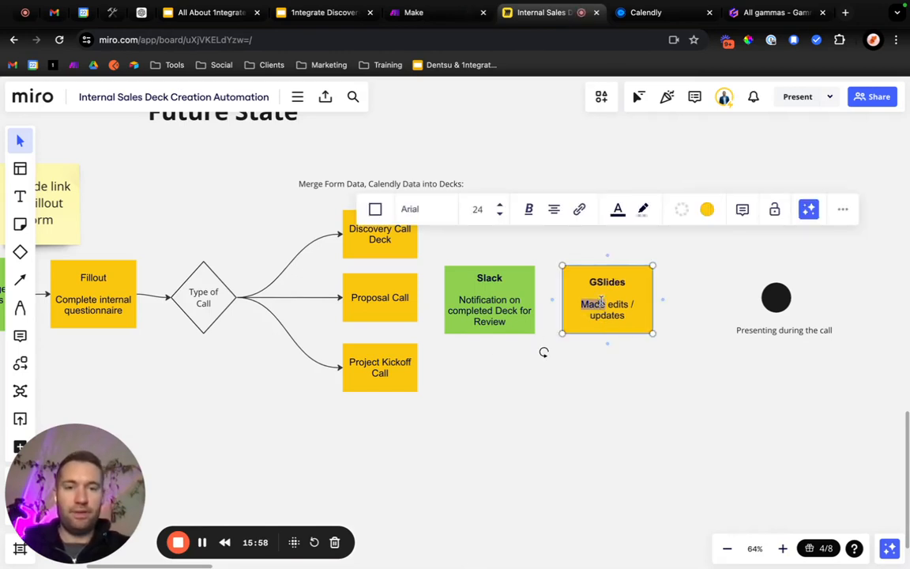
type("k")
key("BackSpace")
key("BackSpace")
type("k")
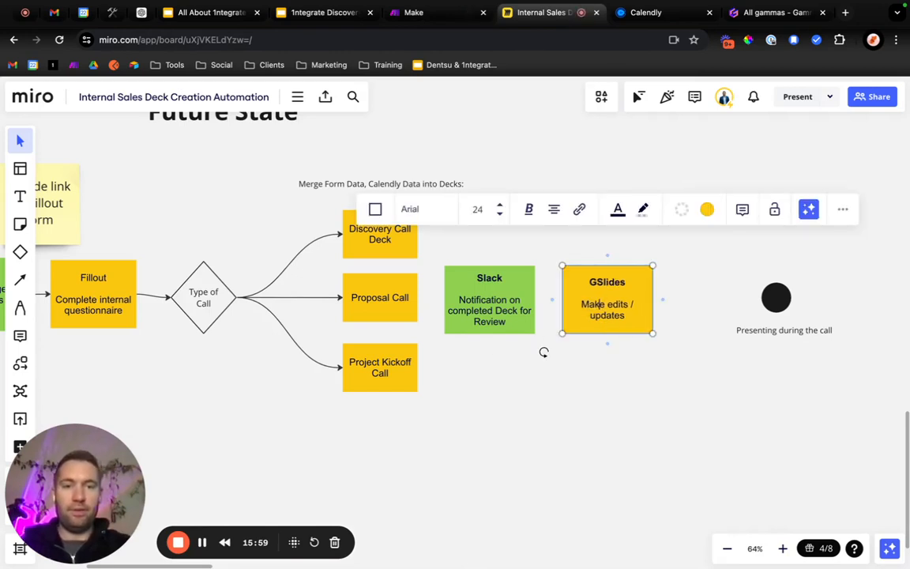
left_click(622, 381)
Move the end circle and its "Presenting during the call" label farther right of the GSlides box.
scroll(657, 376, "right", 5)
left_click(572, 284)
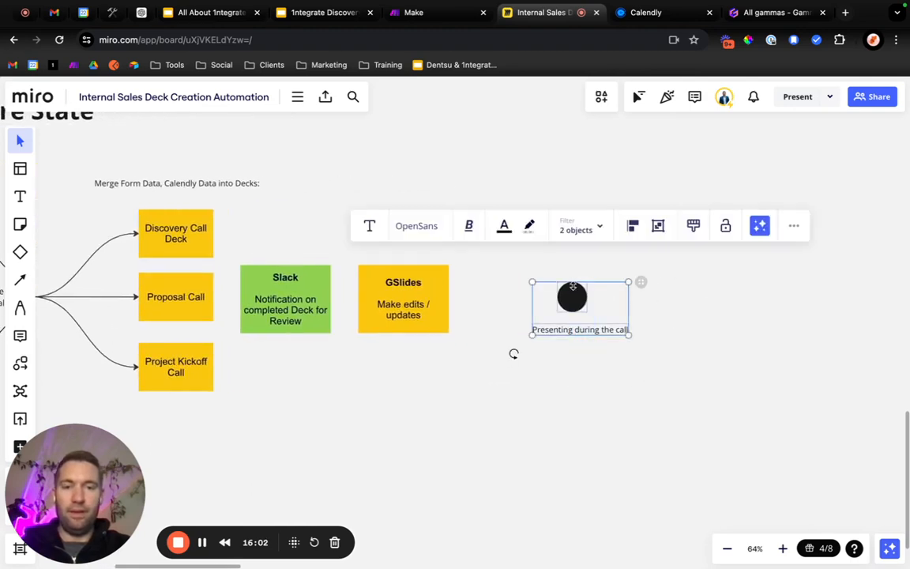
left_click_drag(572, 284, 655, 297)
left_click(537, 308)
left_click(322, 303)
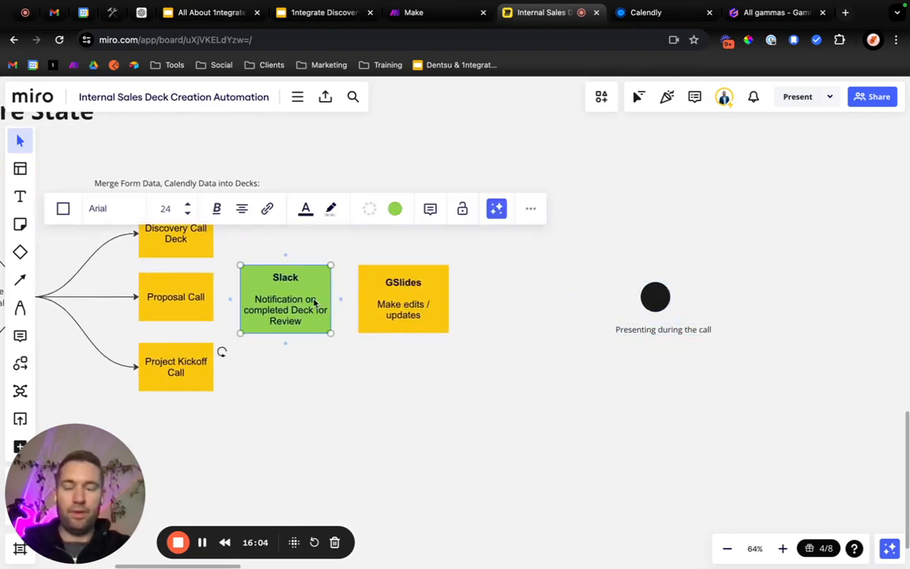
left_click(341, 378)
Duplicate the GSlides box below the row and change the copy's heading to "GDrive".
scroll(341, 378, "left", 4)
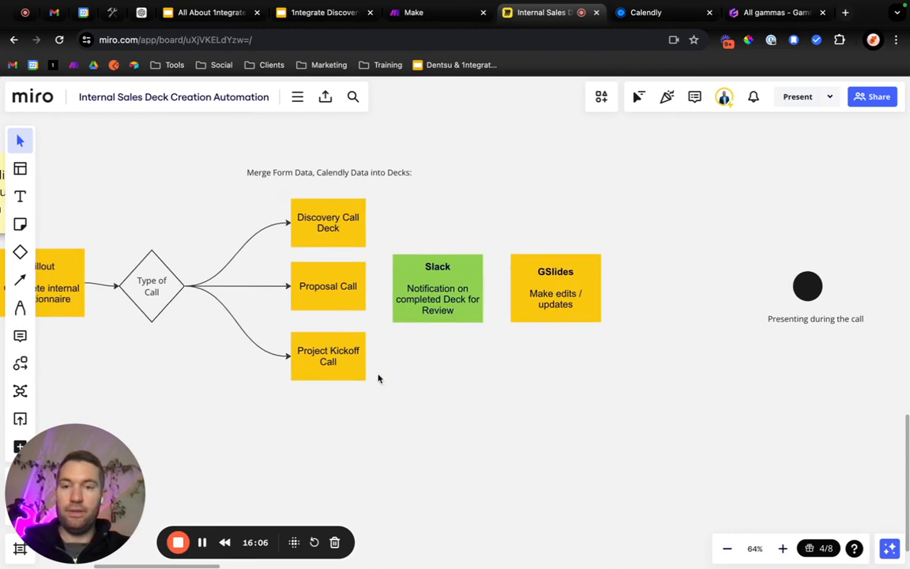
scroll(565, 365, "left", 3)
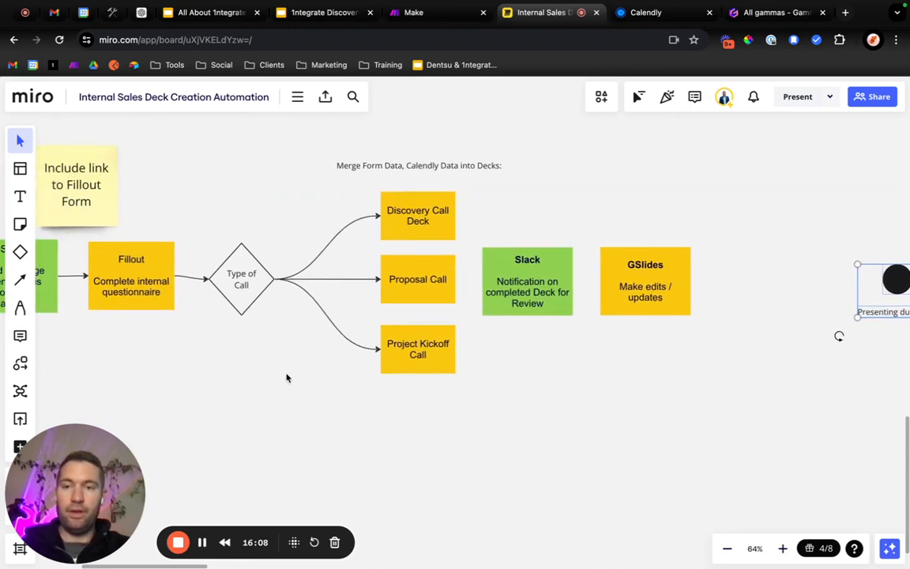
scroll(286, 375, "right", 5)
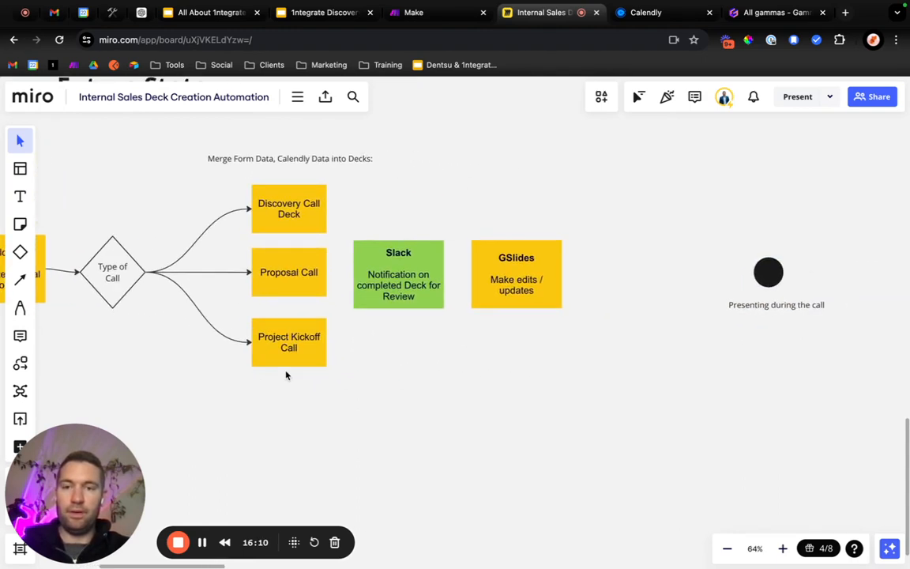
left_click(505, 305)
key("ctrl+c")
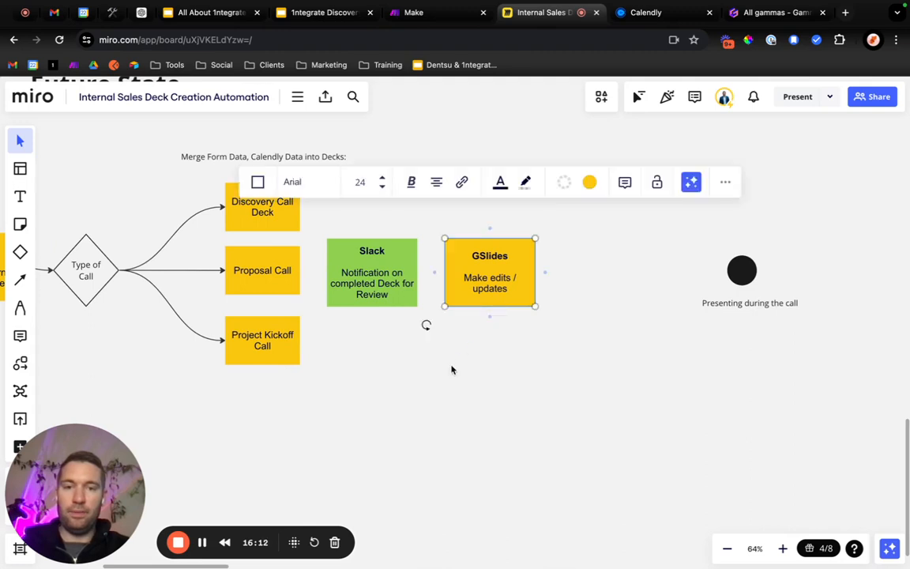
key("ctrl+v")
double_click(462, 352)
type("GDrive")
Replace the description in the GDrive box with "Create GDrive Folder".
key("Down")
key("Down")
key("super+shift+Down")
type("Cre")
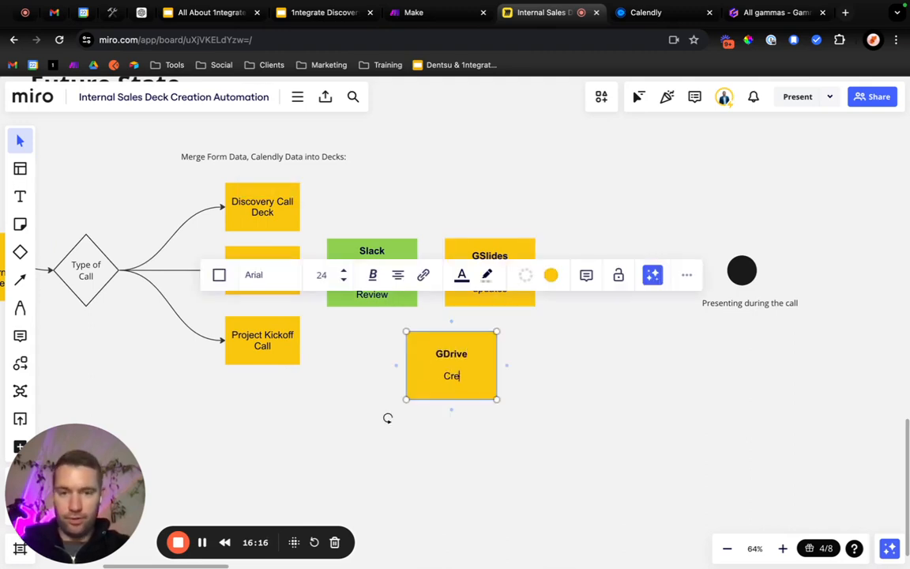
type("ate GDrive Folder")
left_click(517, 448)
Duplicate the GDrive box to its right and change the copy's heading to "Notion".
left_click(455, 376)
key("super+c")
key("super+v")
triple_click(580, 370)
type("Notion")
key("Return")
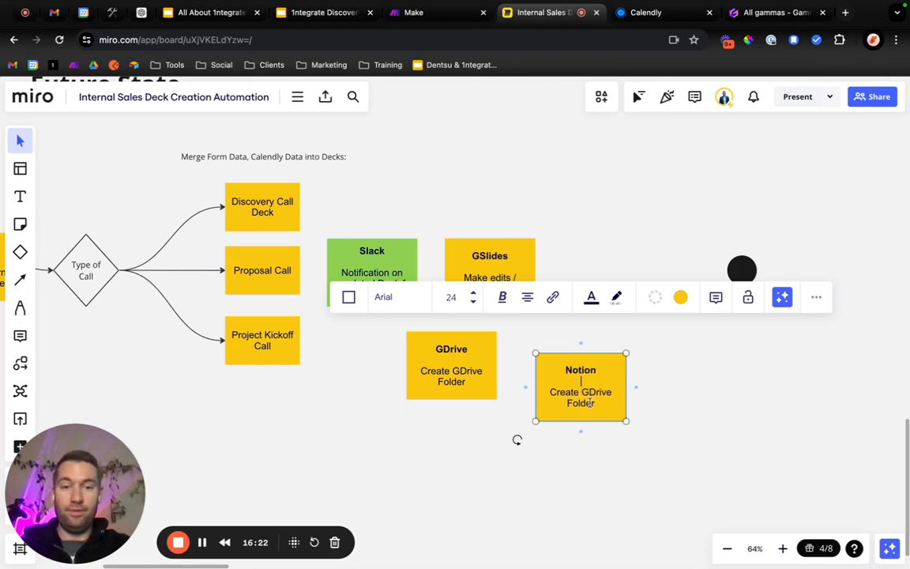
Replace the description in the Notion box with "Create Notion 1ntegrate database item".
left_click_drag(603, 400, 547, 385)
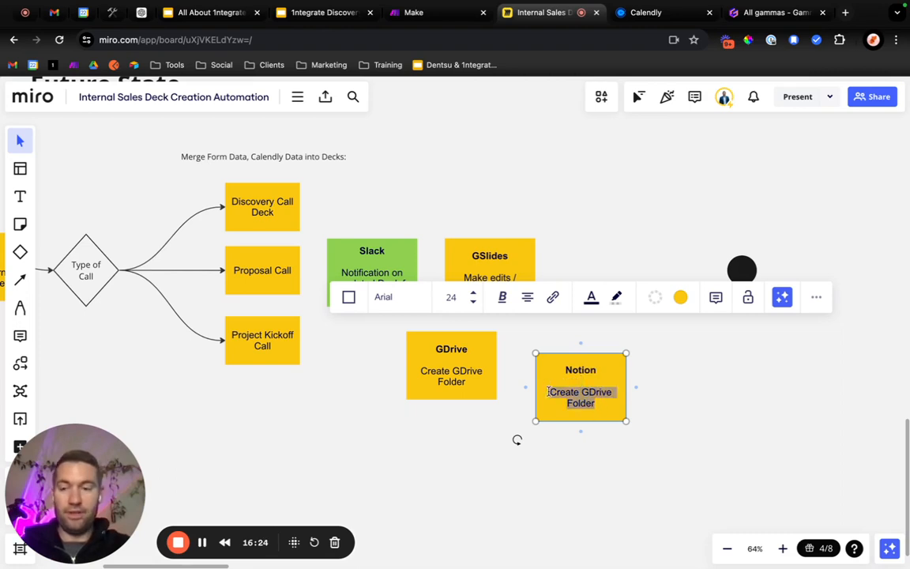
type("Create Notion 1ntegrate database item")
left_click(545, 451)
Move the Notion box level with the GDrive box, directly beside it.
left_click_drag(601, 415, 594, 385)
left_click_drag(588, 426, 465, 365)
left_click(550, 418)
left_click_drag(552, 396, 548, 395)
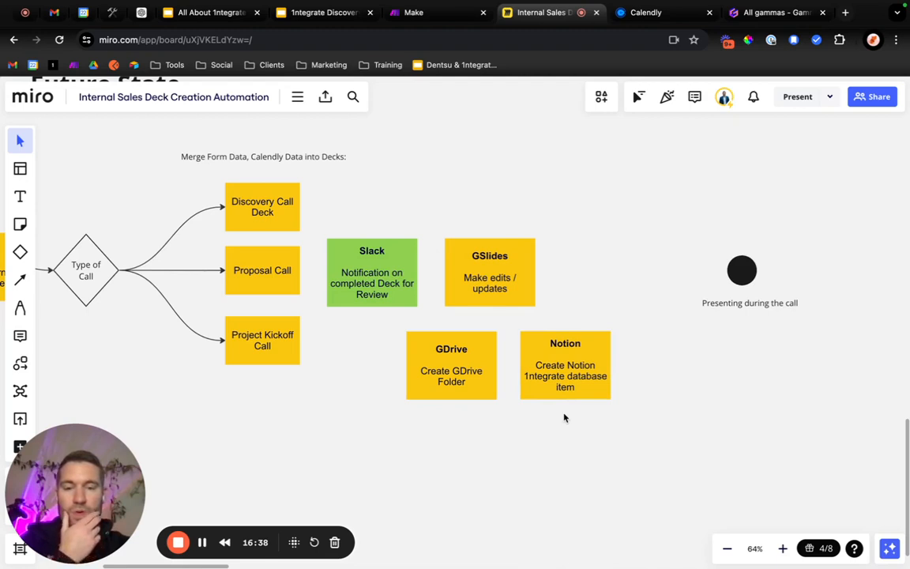
left_click_drag(587, 420, 446, 354)
left_click(528, 455)
Rearrange the row so GDrive and Notion sit between the deck boxes and Slack, with GSlides and the end circle shifted right.
left_click_drag(402, 188, 489, 246)
left_click_drag(380, 274, 550, 270)
left_click_drag(572, 412, 396, 282)
left_click_drag(750, 365, 579, 235)
left_click_drag(571, 283, 625, 291)
left_click_drag(810, 364, 832, 274)
left_click(548, 355)
Connect the Discovery Call Deck, Proposal Call and Project Kickoff Call boxes to the GDrive box with arrows.
key("l")
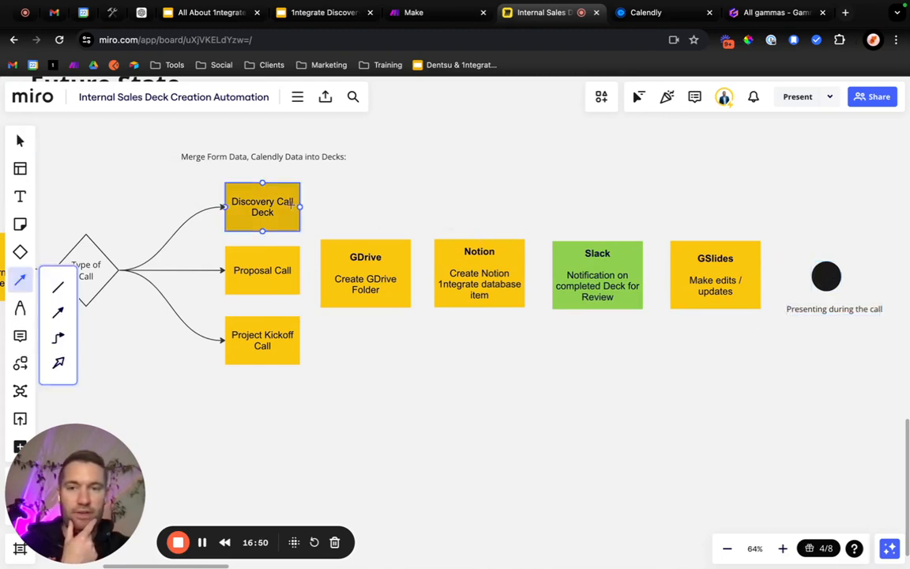
left_click_drag(301, 207, 320, 273)
key("l")
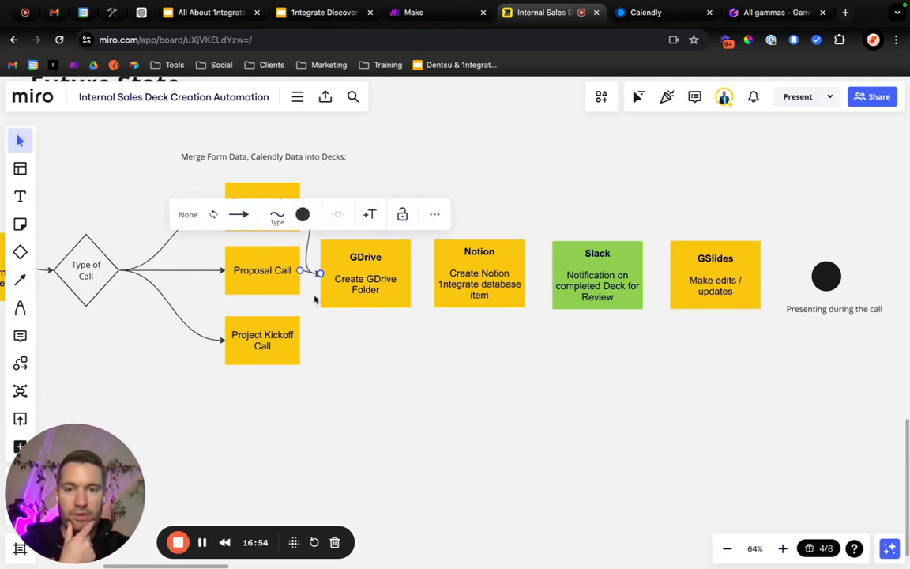
key("l")
left_click_drag(300, 339, 320, 274)
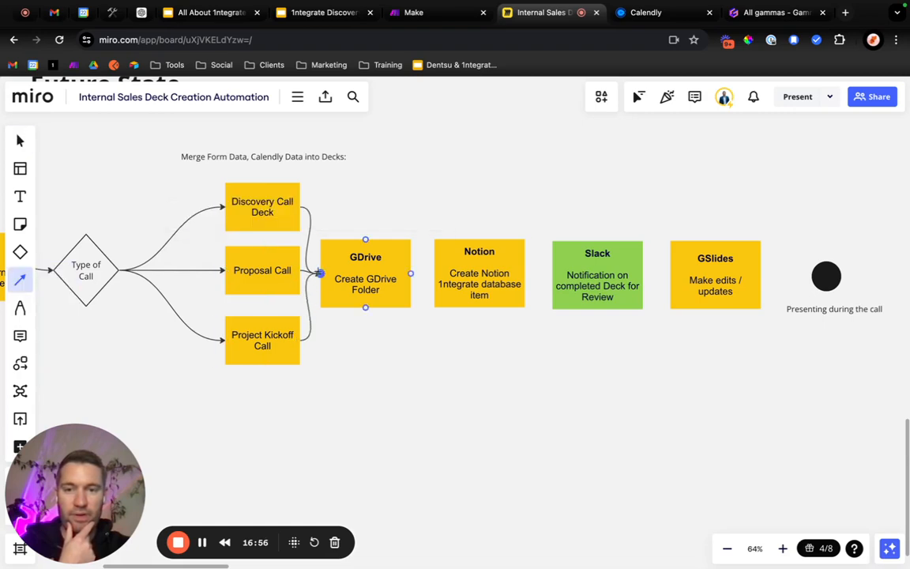
Draw connector arrows from the GDrive box to Notion and from Notion to the Slack box.
key("l")
left_click_drag(410, 273, 435, 273)
key("l")
left_click_drag(523, 274, 544, 276)
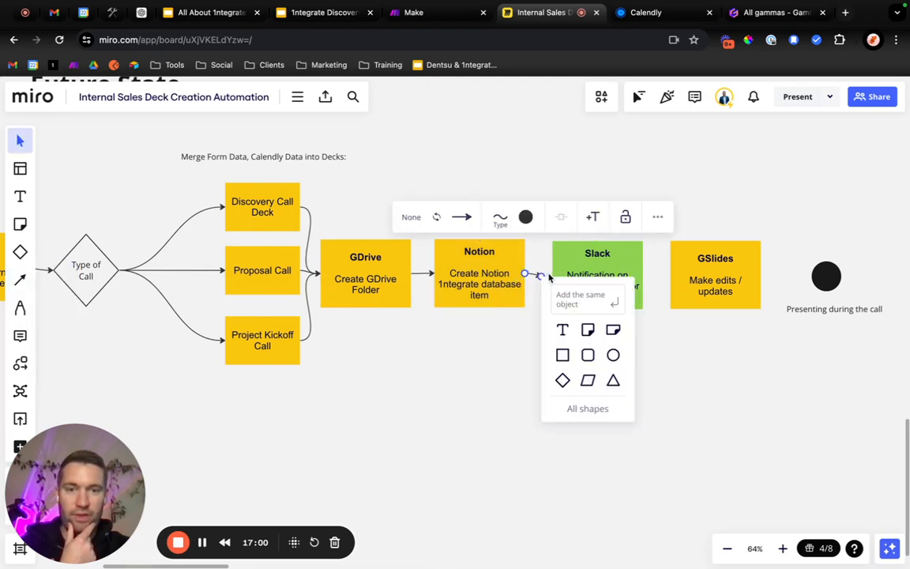
key("BackSpace")
left_click_drag(525, 275, 552, 273)
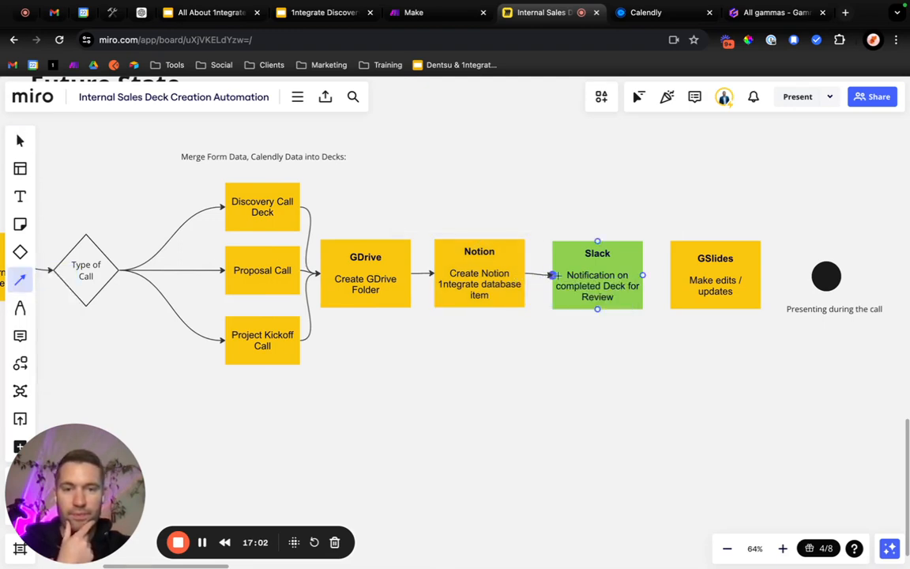
left_click(600, 348)
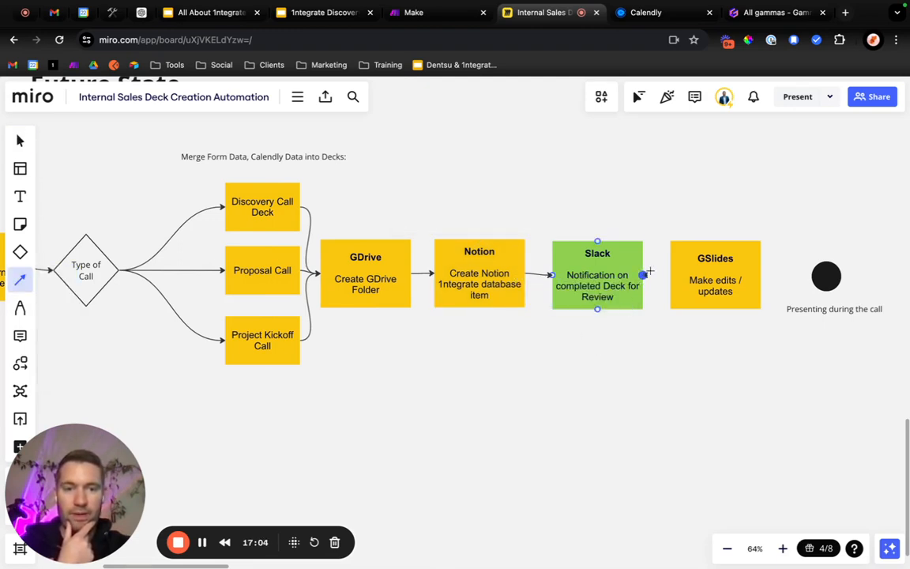
Draw connector arrows from the Slack box to GSlides and from GSlides to the end circle.
left_click_drag(642, 275, 669, 275)
left_click(668, 348)
mouse_move(754, 291)
left_mouse_down()
mouse_move(761, 275)
mouse_move(825, 274)
left_mouse_up()
left_click(603, 392)
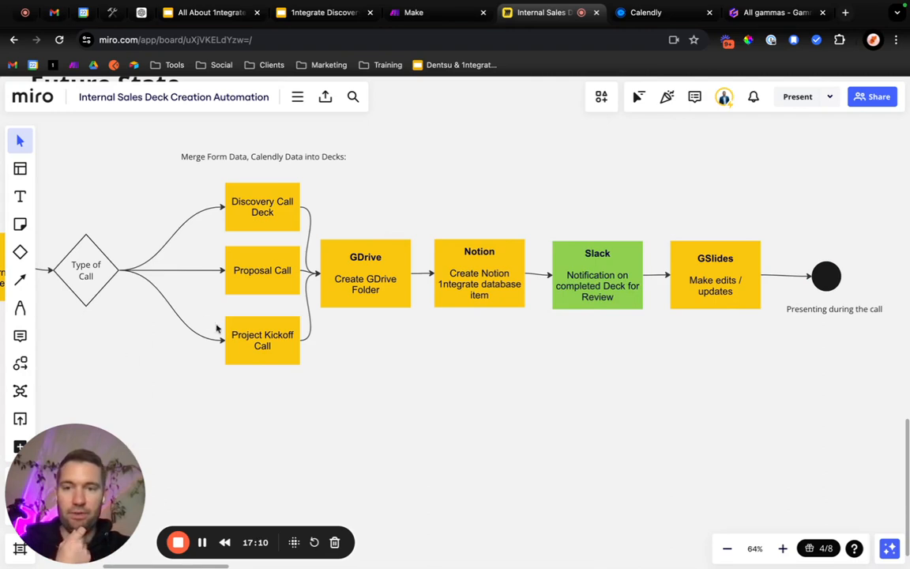
Shift the three call deck boxes and their caption left to widen the gap before the GDrive box.
left_click_drag(279, 392, 216, 197)
left_click(406, 401)
Change the fill colour of the GDrive and Notion boxes to green.
left_click(390, 292)
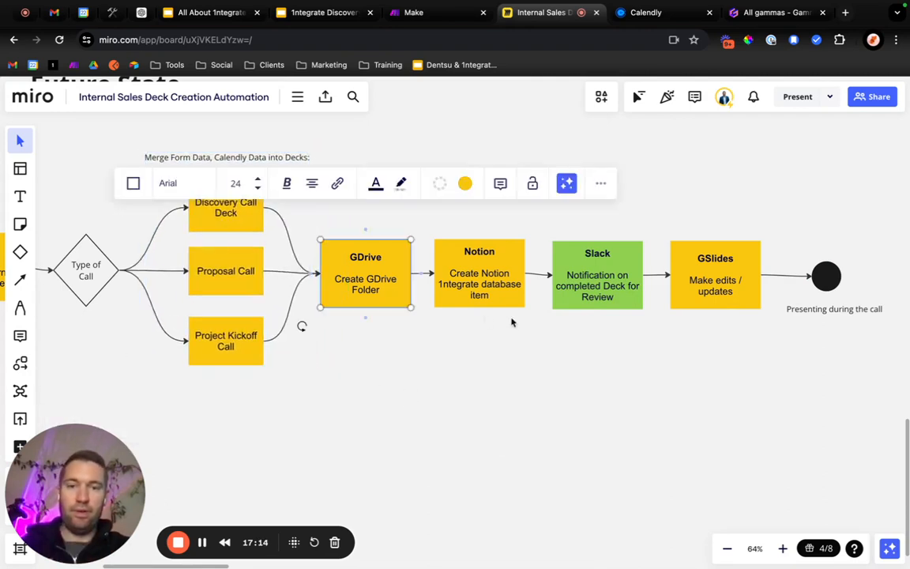
left_click(512, 297, "shift")
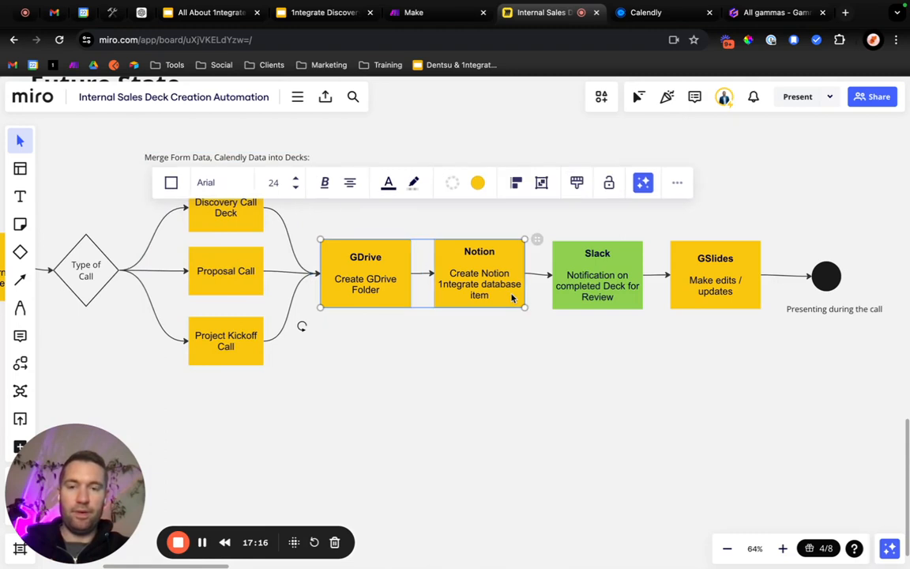
left_click(477, 183)
left_click(519, 278)
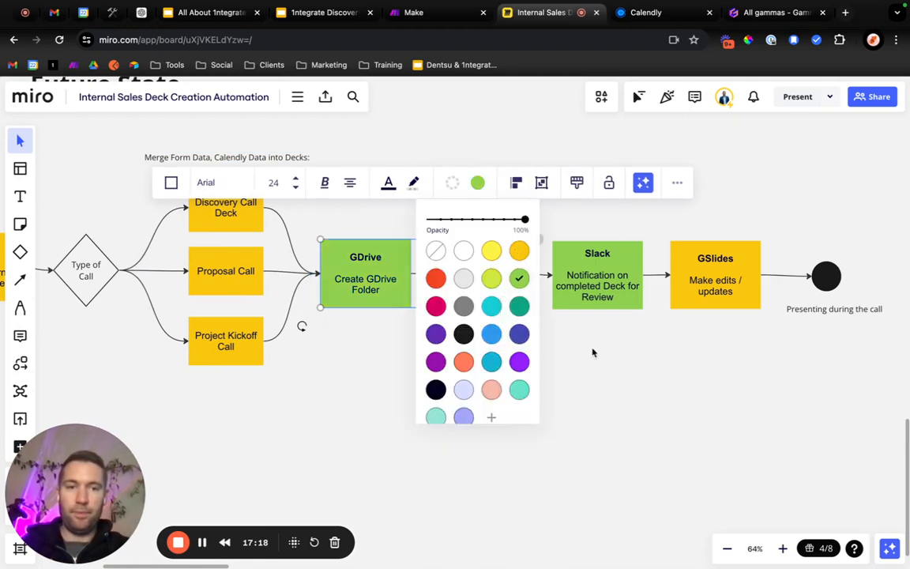
left_click(665, 388)
Move the end circle and its label farther right and delete the connector between GSlides and the circle.
scroll(665, 388, "right", 5)
left_click_drag(687, 381, 803, 290)
left_click(720, 285)
left_click(711, 289)
key("Delete")
Duplicate the GSlides box and place the copy between the original and the end circle.
left_click(581, 313)
key("super+v")
left_click_drag(676, 335, 675, 294)
Replace the description in the duplicated GSlides box with "Make into PDF Format / Or share view-only link".
double_click(674, 291)
key("super+a")
type("Cre")
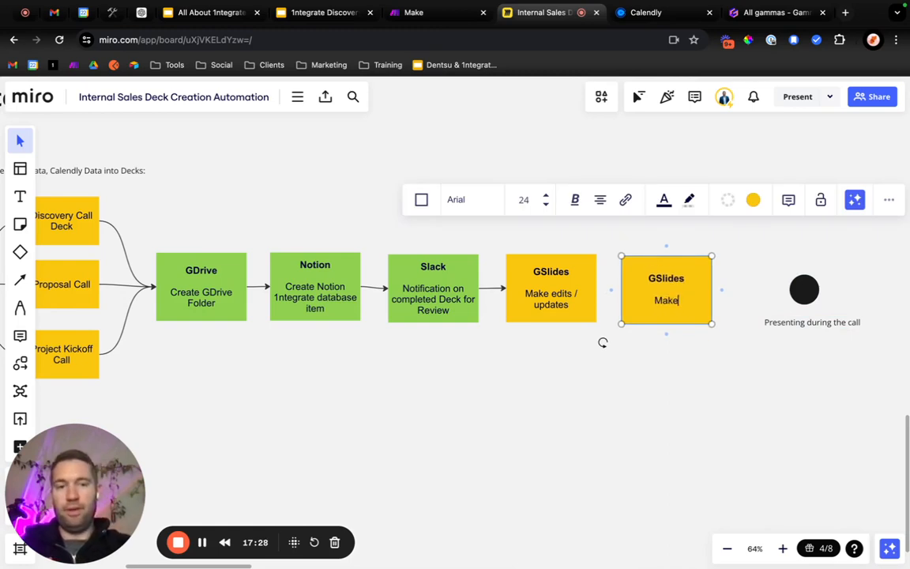
type("PDF Format - O")
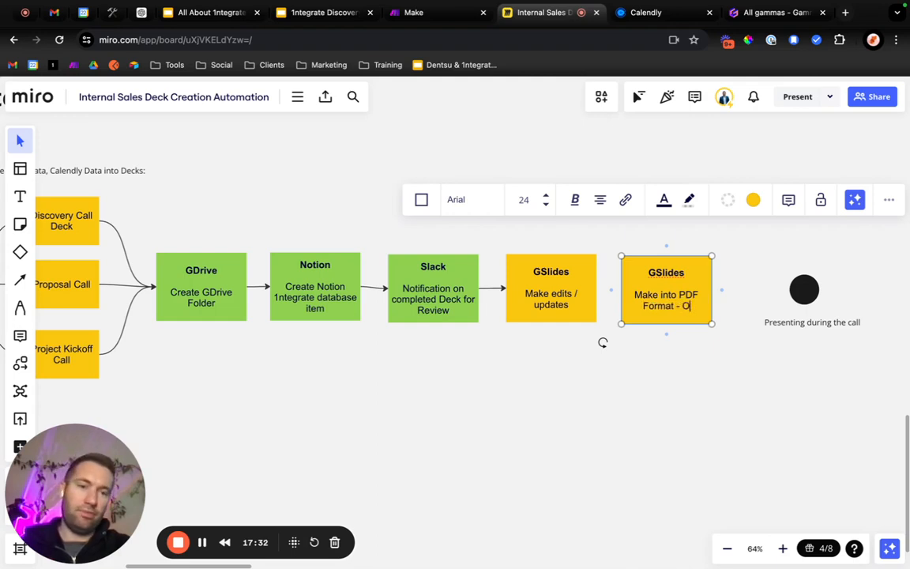
key("BackSpace")
key("BackSpace")
key("BackSpace")
type("/ Or sha")
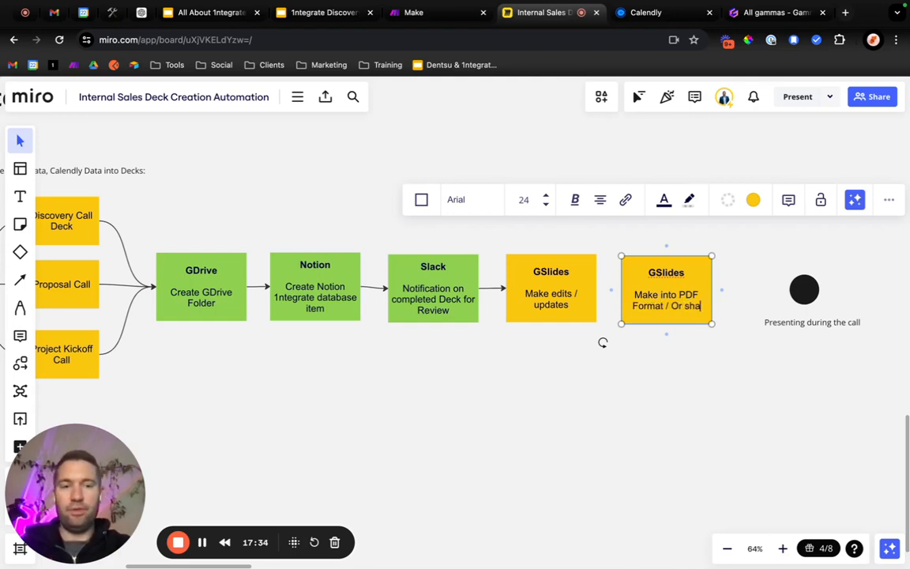
type("re view")
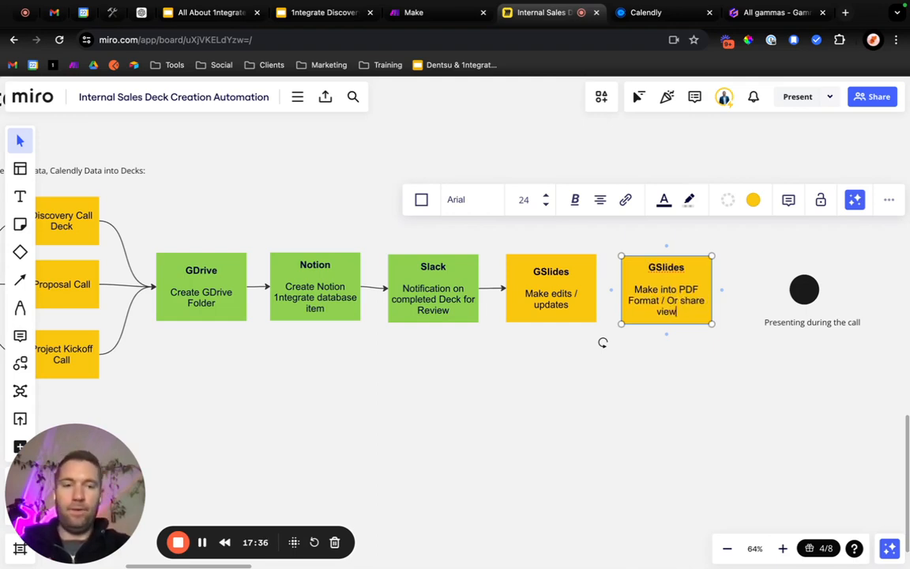
type("-only link")
left_click(719, 377)
Cut the description text out of the duplicated GSlides box and delete that box.
double_click(685, 302)
left_click_drag(697, 308, 632, 290)
key("super+c")
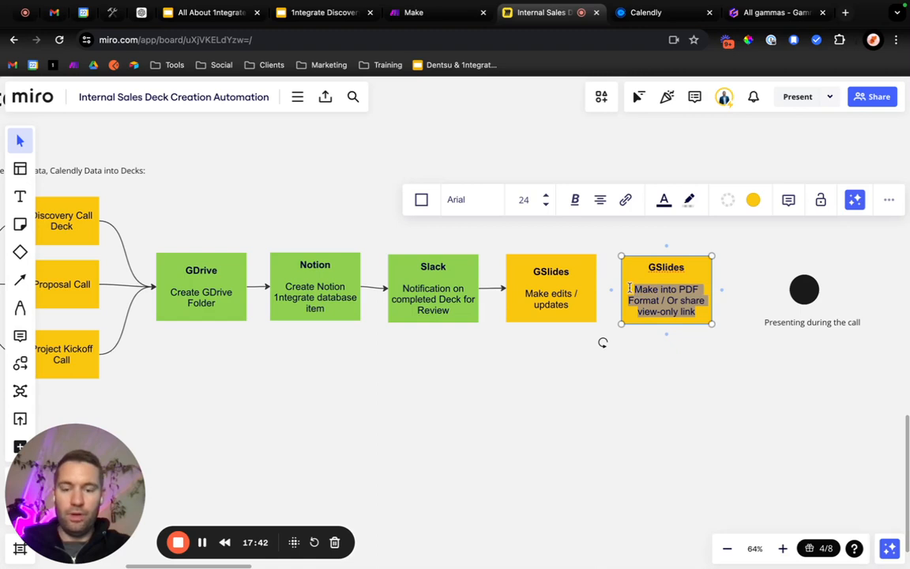
key("BackSpace")
left_click(661, 358)
left_click(666, 309)
key("BackSpace")
Connect the GSlides box to the end circle with an arrow and move the circle and its label closer.
key("l")
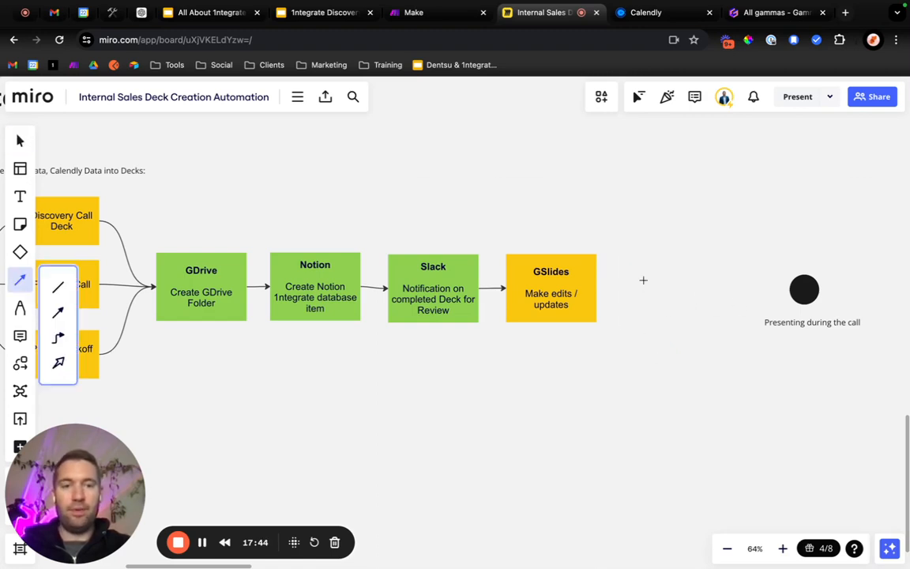
left_click_drag(605, 284, 801, 289)
left_click(806, 364)
left_click_drag(806, 364, 680, 281)
Add a sticky note with the cut text "Make into PDF Format / Or share view-only link" above GSlides and connect the GSlides box to it.
left_click(20, 224)
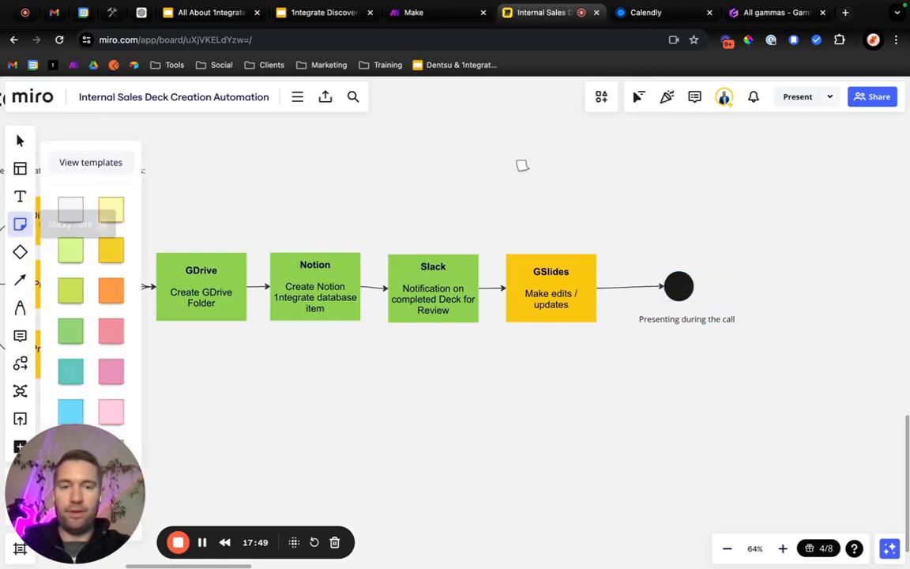
left_click(646, 211)
key("super+v")
left_click(755, 230)
left_click_drag(654, 236, 619, 228)
key("l")
left_click_drag(551, 254, 569, 198)
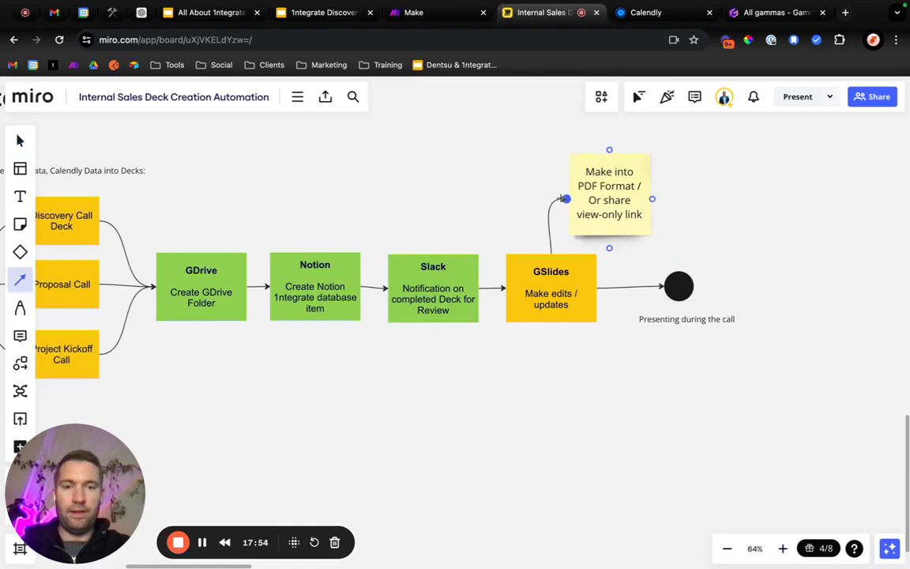
Change the fill colour of the Discovery Call Deck, Proposal Call and Project Kickoff Call boxes in the Future State flow to green.
scroll(588, 249, "left", 5)
scroll(588, 250, "down", 3)
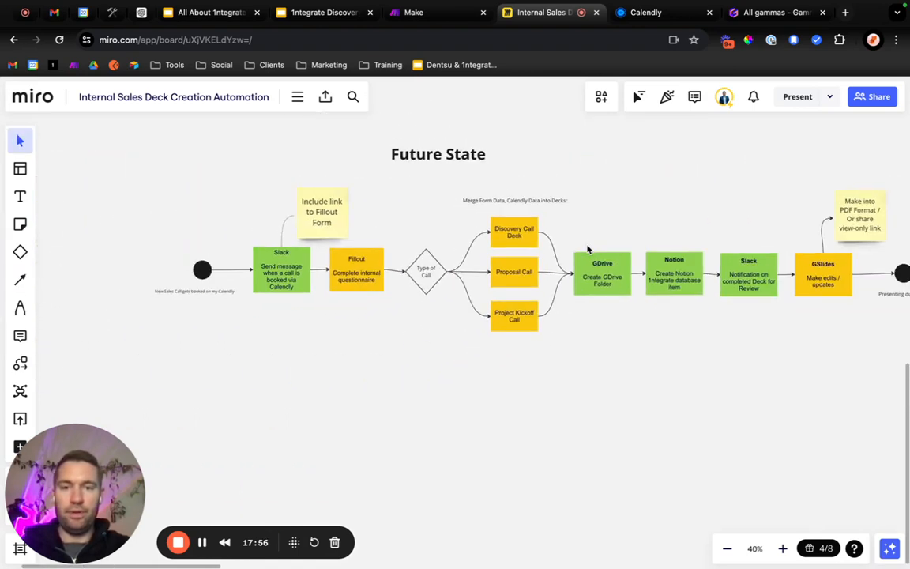
left_click_drag(506, 355, 507, 214)
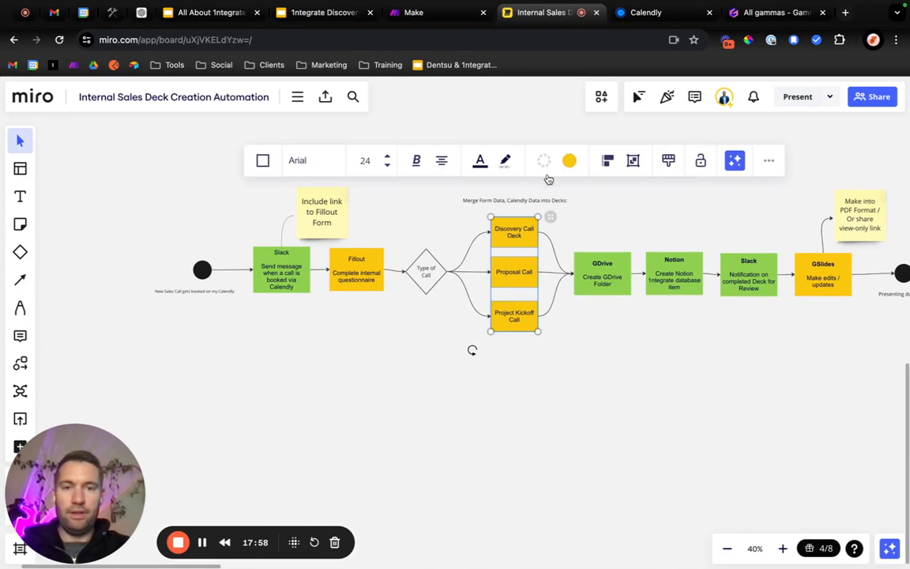
left_click(569, 160)
left_click(610, 256)
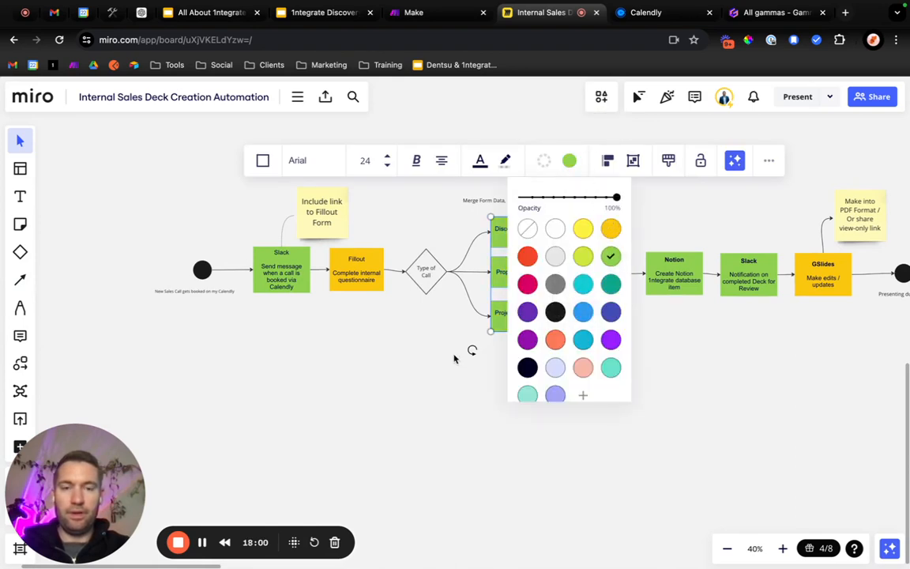
left_click(455, 358)
Move the end circle and its label in the Current State Process flow farther right, away from the GSlides box.
scroll(453, 359, "down", 2)
scroll(454, 359, "up", 4)
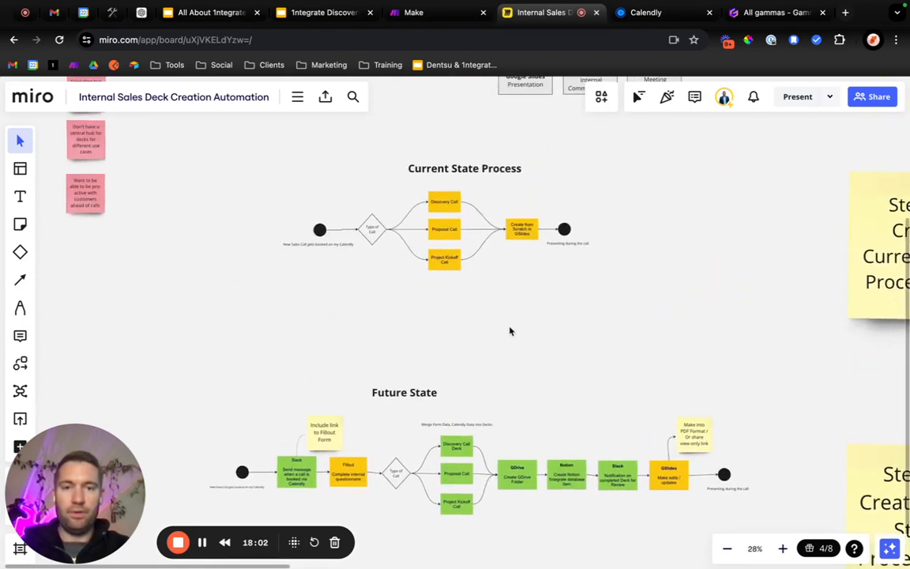
scroll(505, 329, "up", 1)
scroll(506, 328, "up", 2)
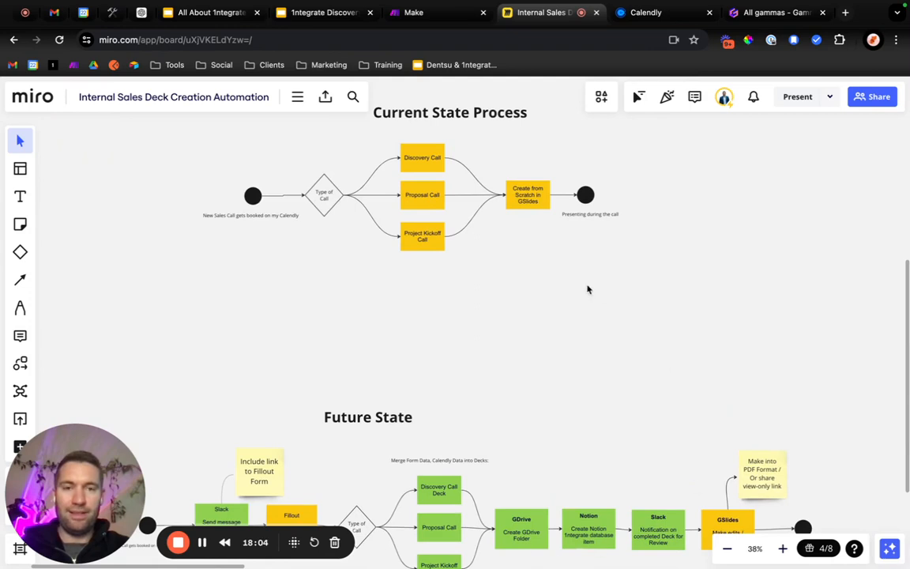
left_click_drag(593, 243, 586, 197)
left_click(481, 363)
scroll(482, 363, "down", 1)
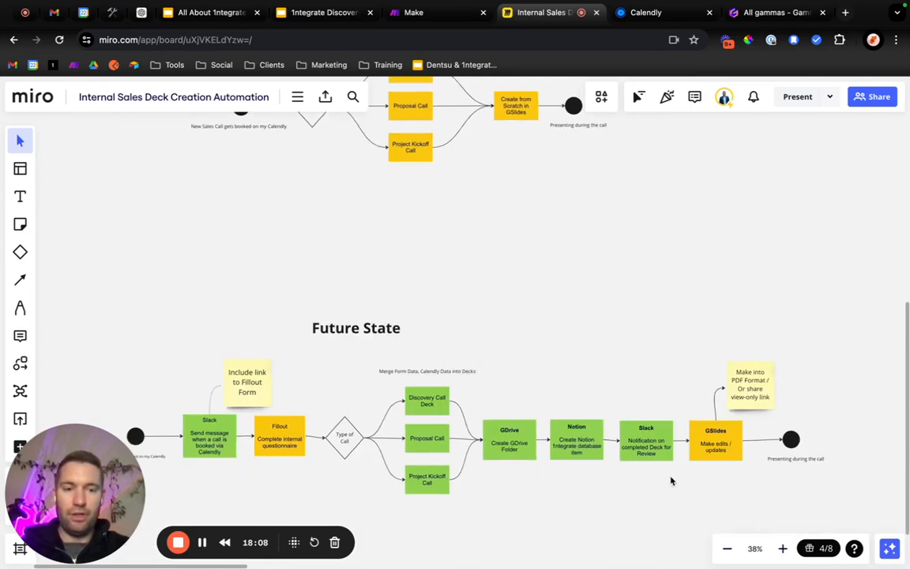
scroll(534, 256, "up", 3)
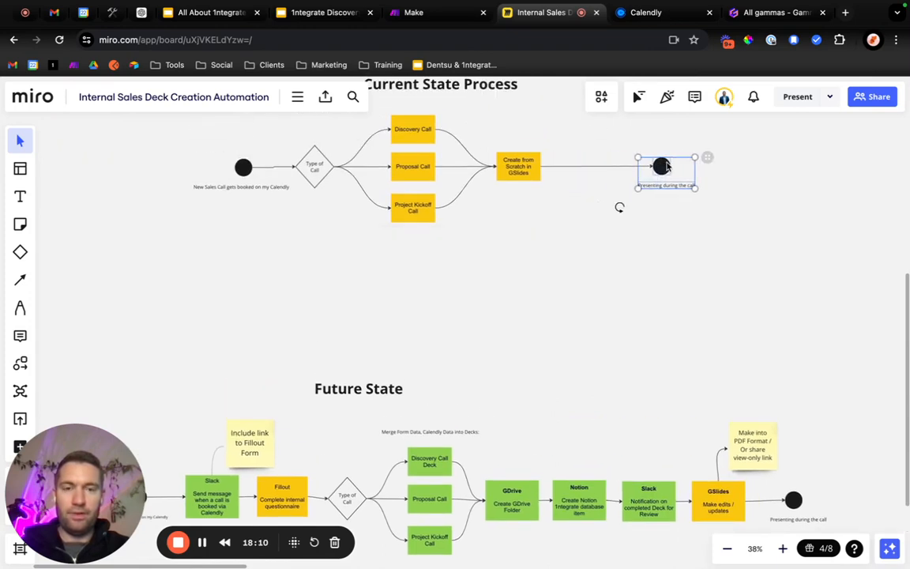
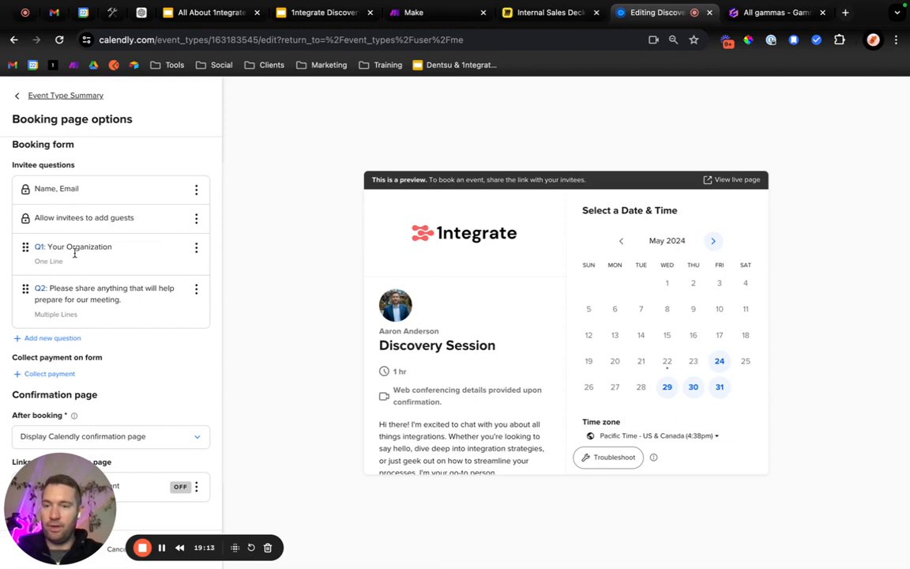
Add a required one-line invitee question "Which applications are you looking to integrate?" and place it directly after Your Organization.
left_click(58, 337)
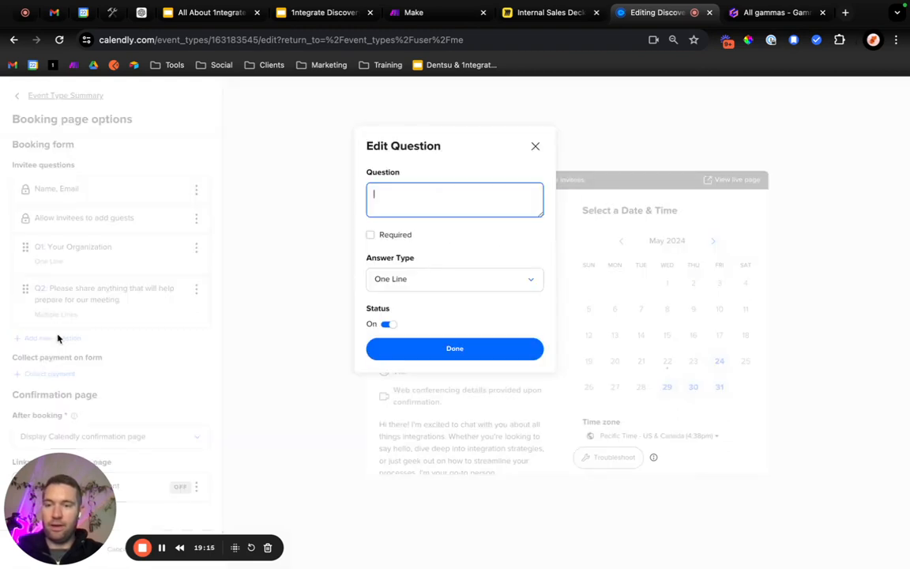
type("Which t")
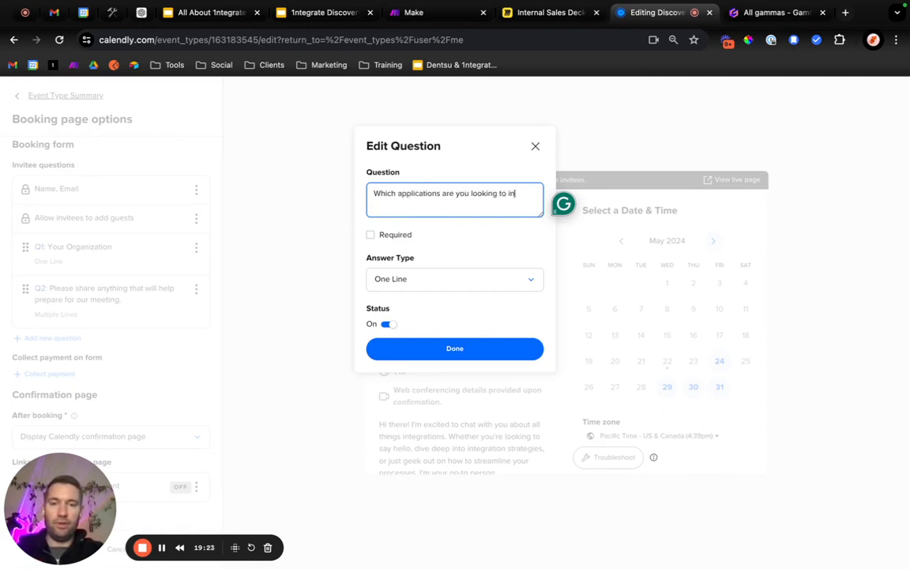
left_click(376, 239)
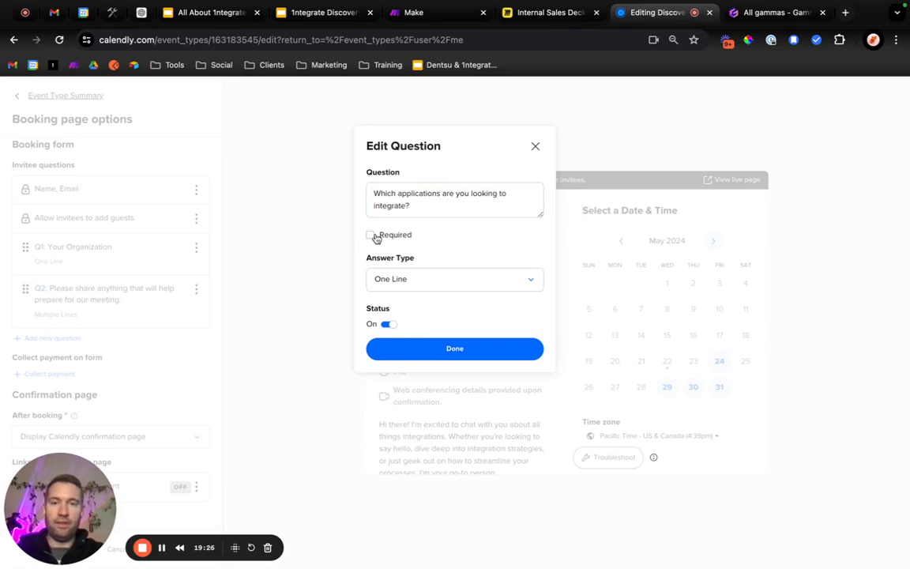
left_click(420, 284)
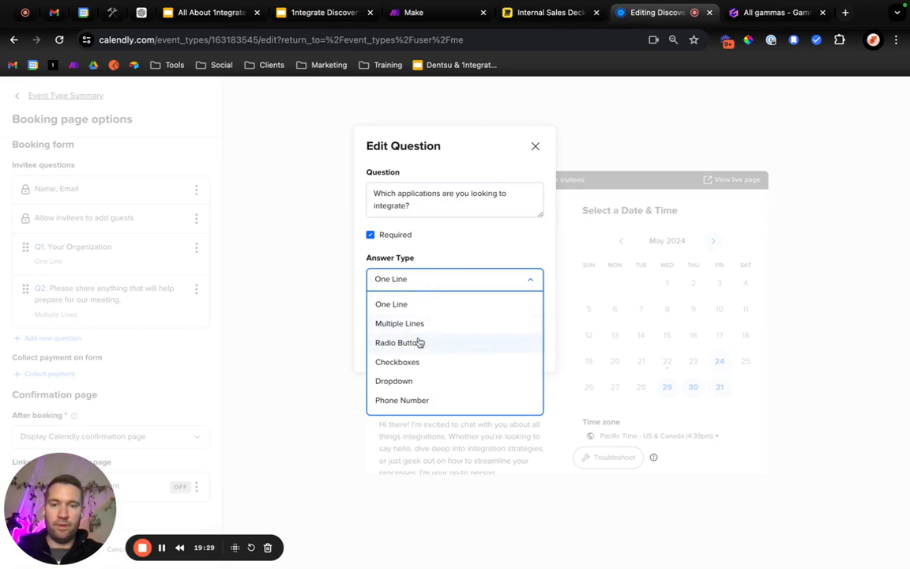
left_click(438, 254)
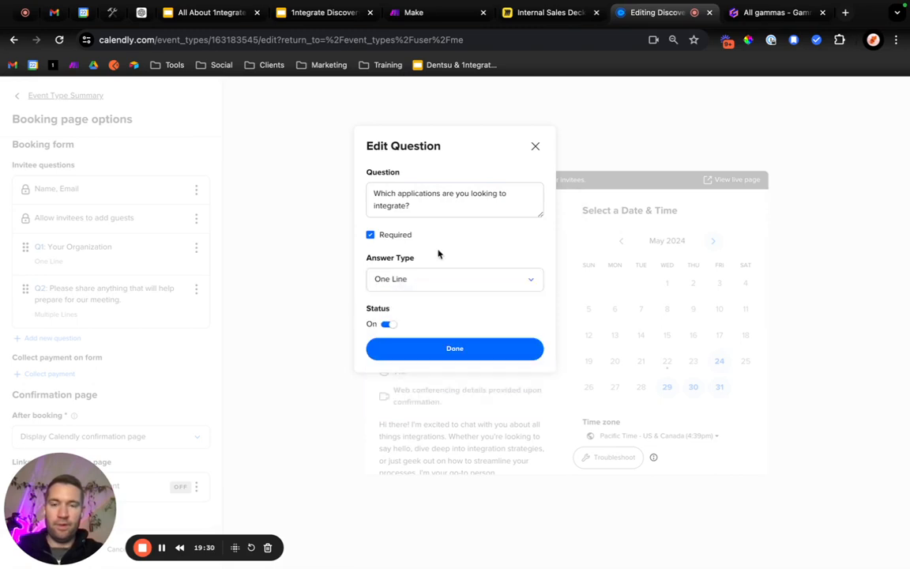
left_click(423, 352)
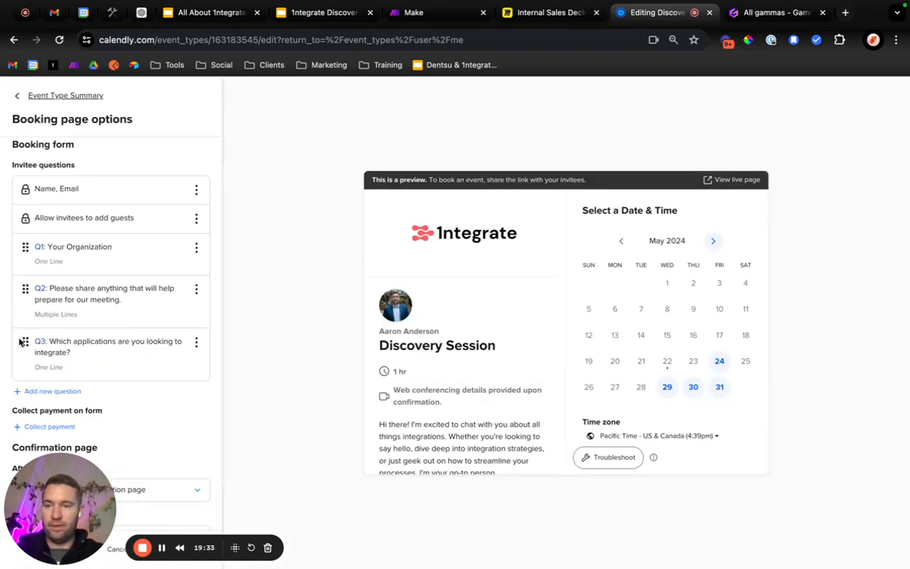
left_click_drag(24, 341, 26, 289)
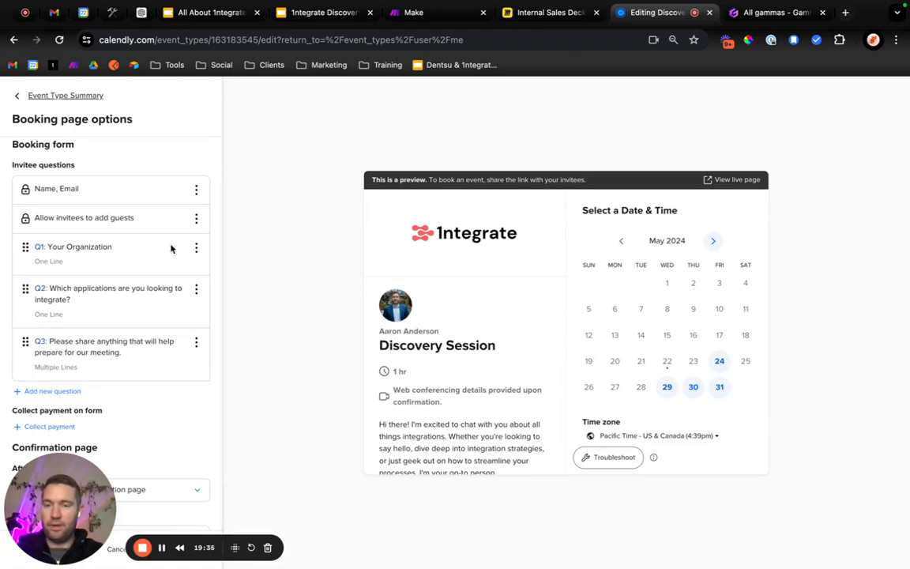
Check the settings of the Your Organization and meeting-preparation questions, and save the booking page options.
left_click(196, 248)
left_click(194, 268)
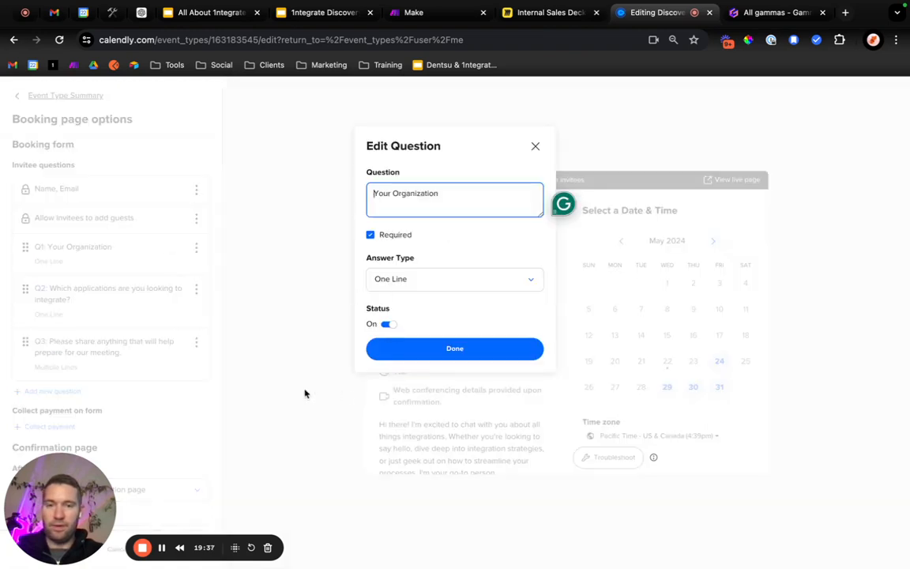
left_click(428, 348)
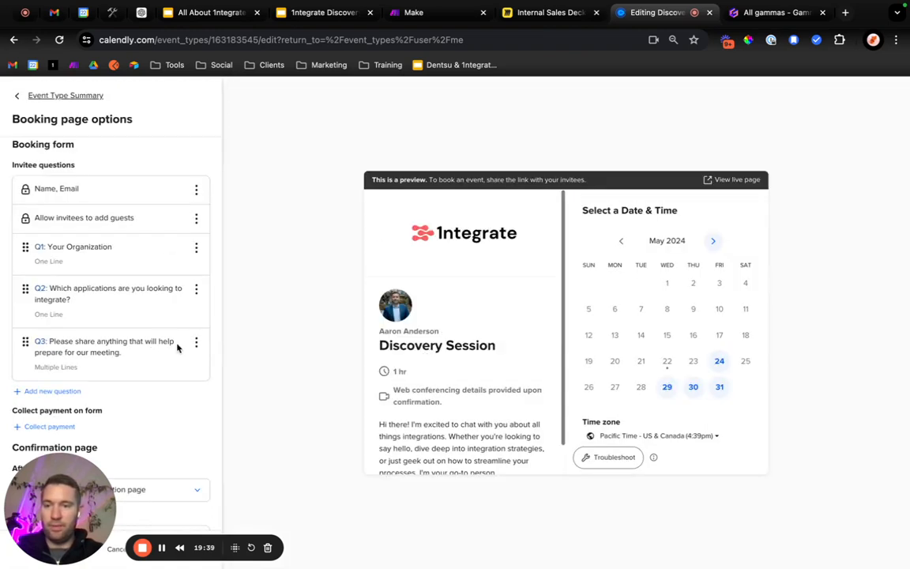
left_click(196, 343)
left_click(192, 362)
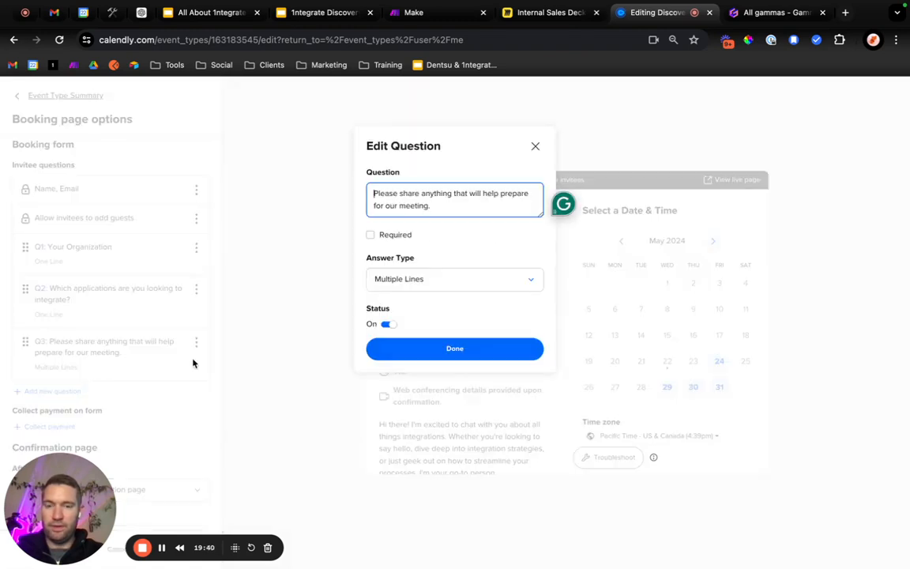
left_click(536, 146)
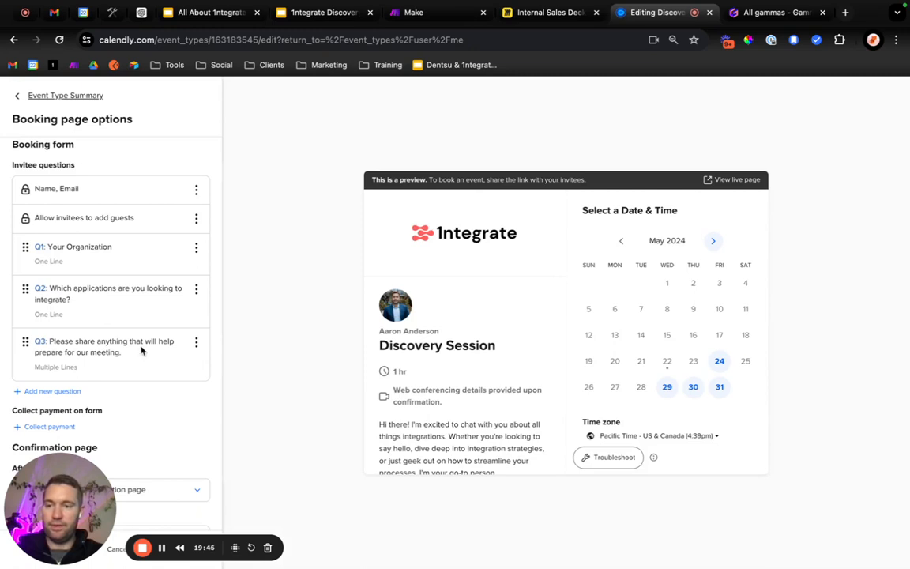
scroll(141, 350, "down", 1)
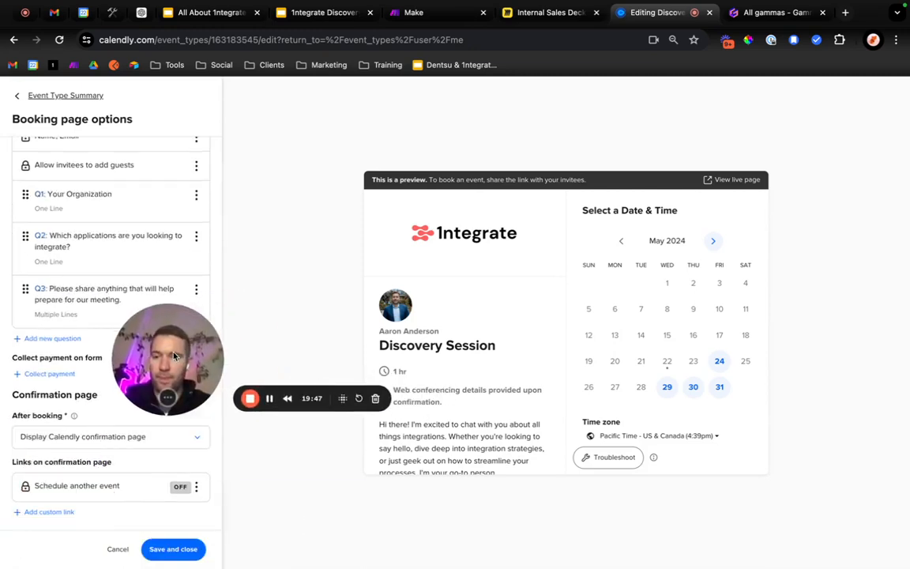
left_click(182, 549)
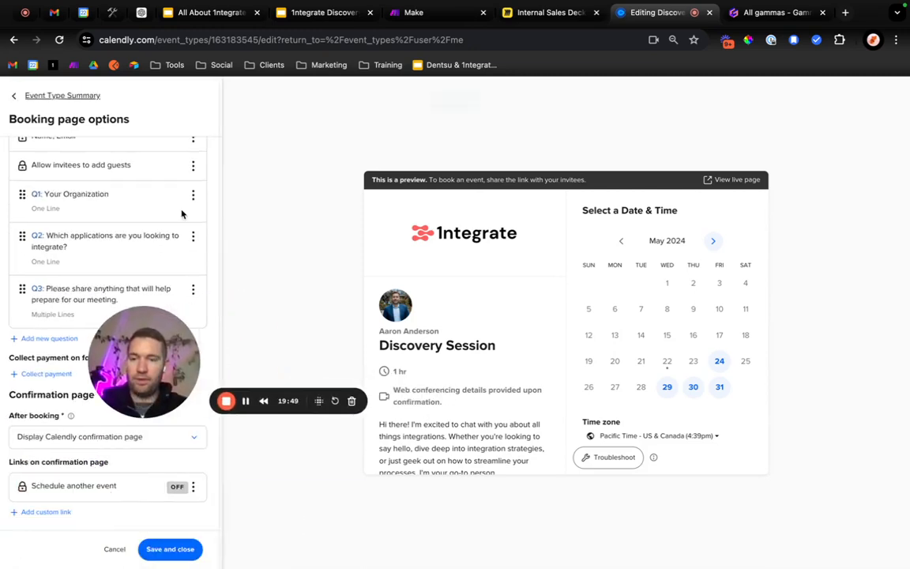
Switch to Make and create a new scenario for the 1ntegrate organization.
left_click(409, 13)
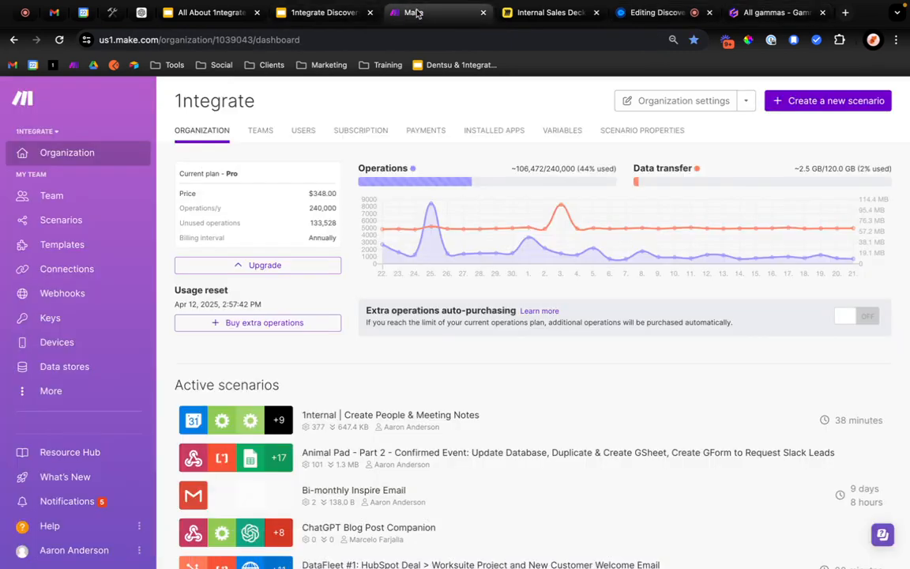
left_click(819, 104)
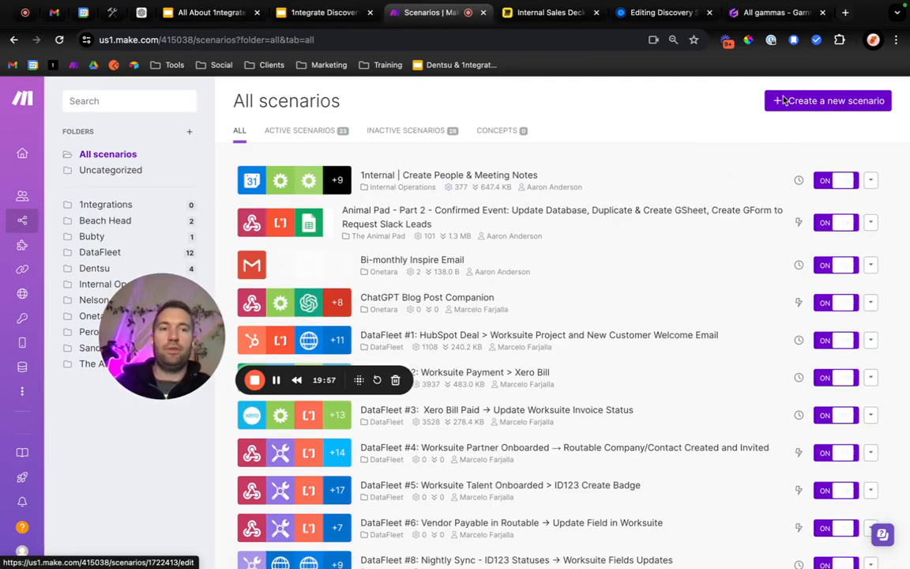
left_click(786, 100)
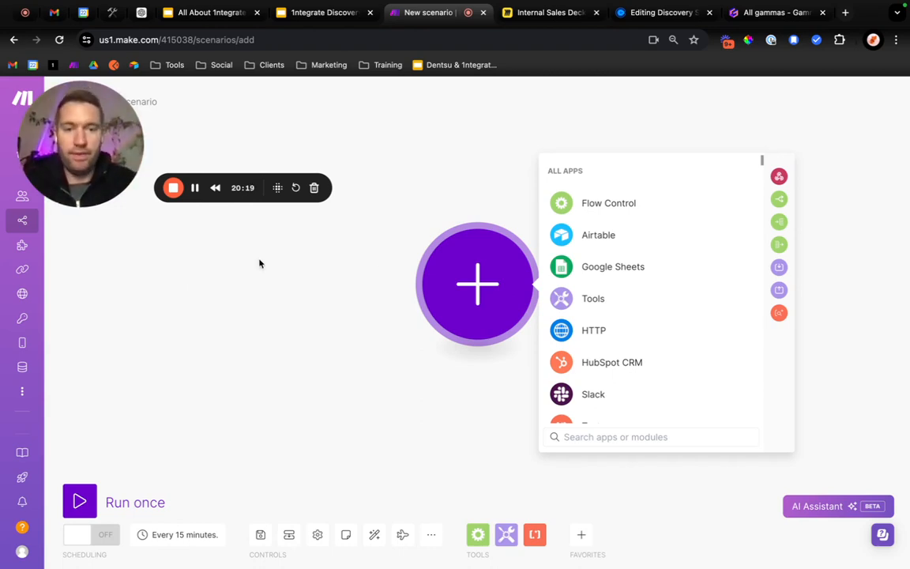
Add the Calendly Watch Events trigger as the scenario's first module, leaving its webhook unset.
left_click(615, 436)
type("calendl")
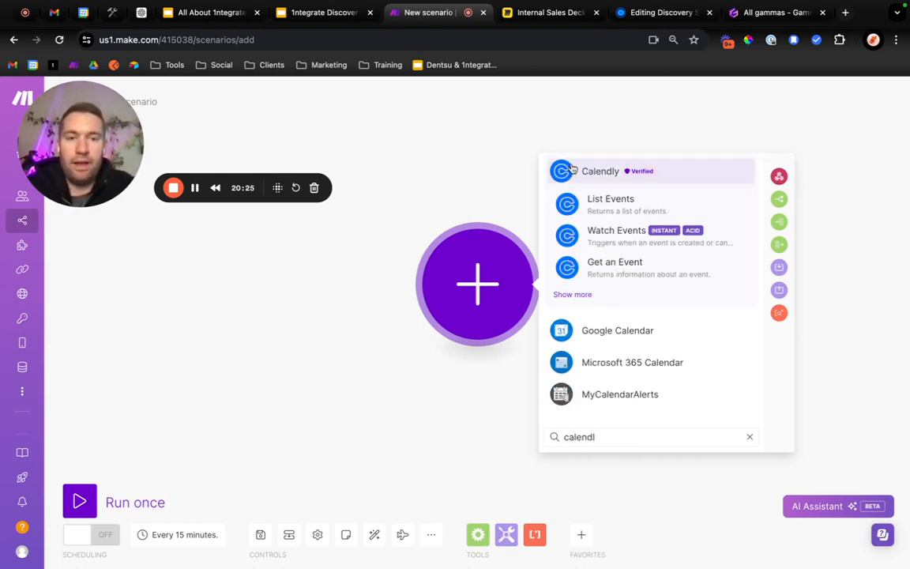
left_click(631, 243)
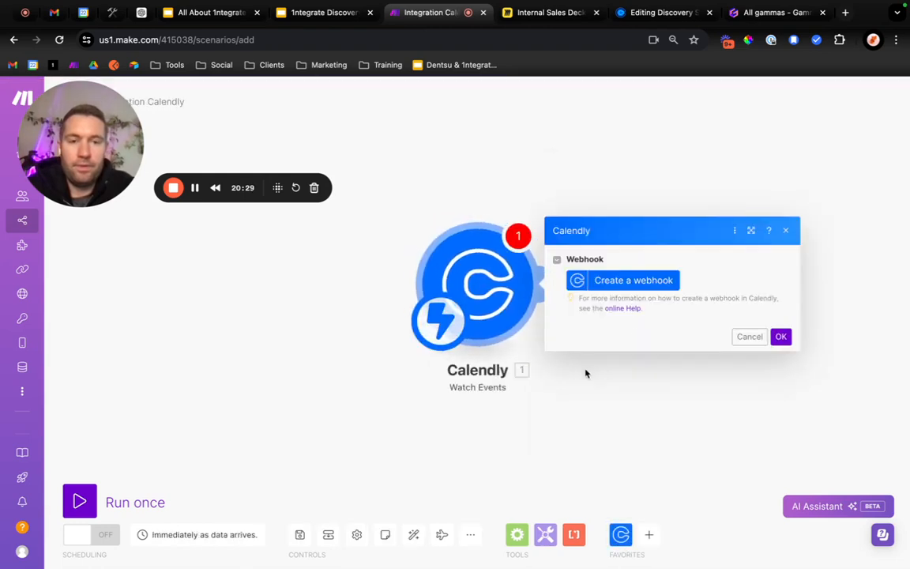
left_click(785, 230)
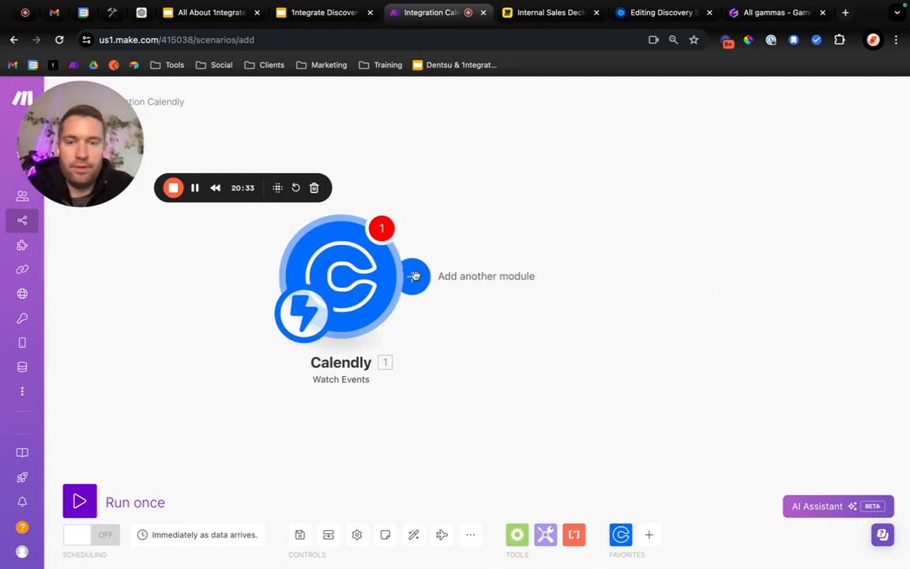
left_click(413, 275)
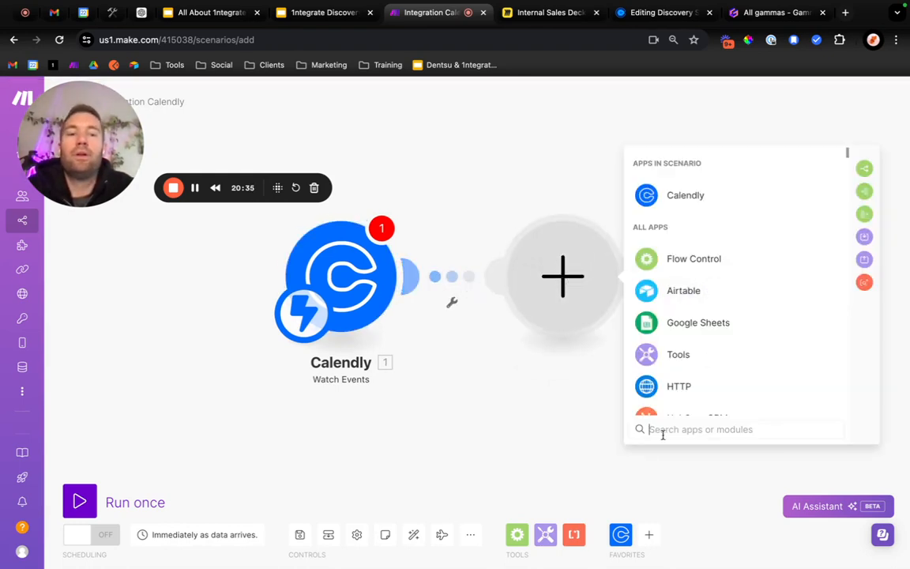
type("g")
key("BackSpace")
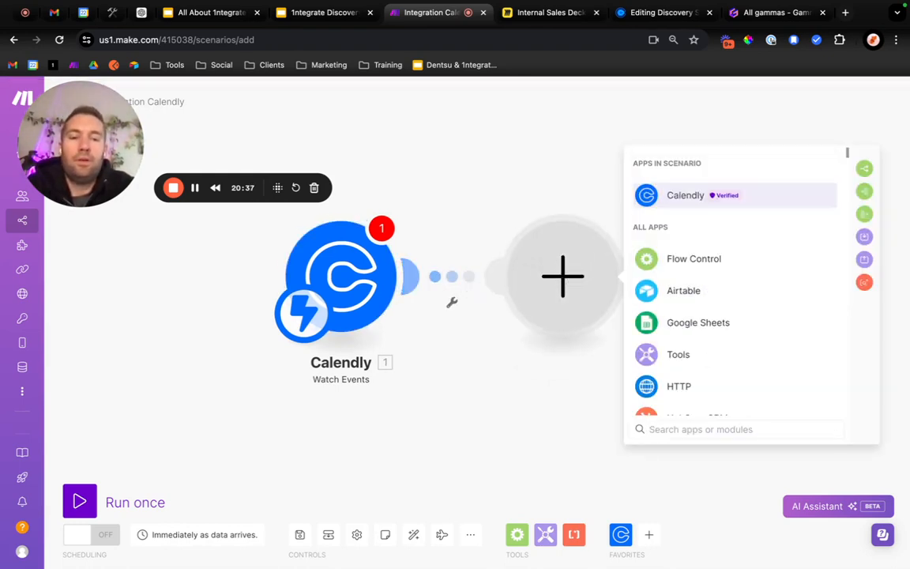
left_click(511, 433)
Add an unconnected Google Slides module, Create a Presentation From a Template, and move it up nearer the Calendly module's level.
left_click(648, 535)
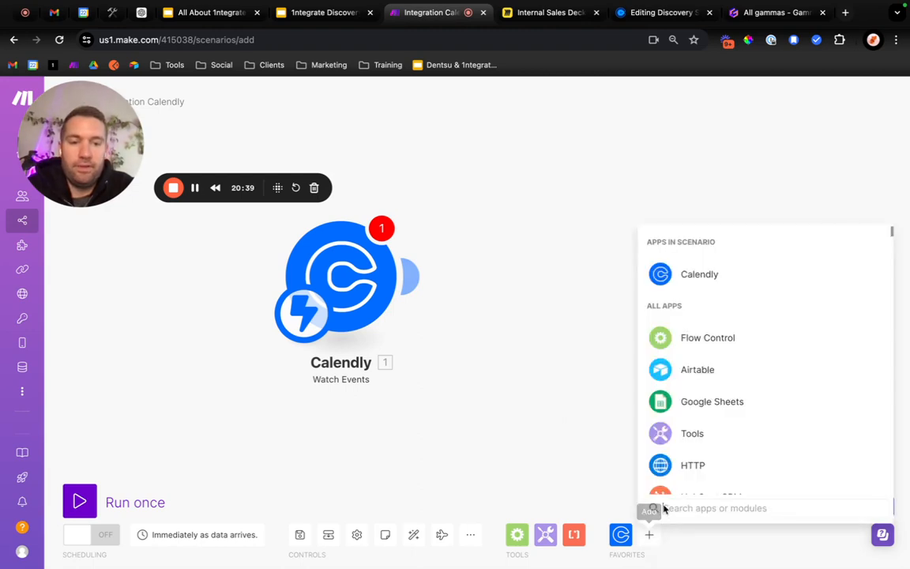
type("slide")
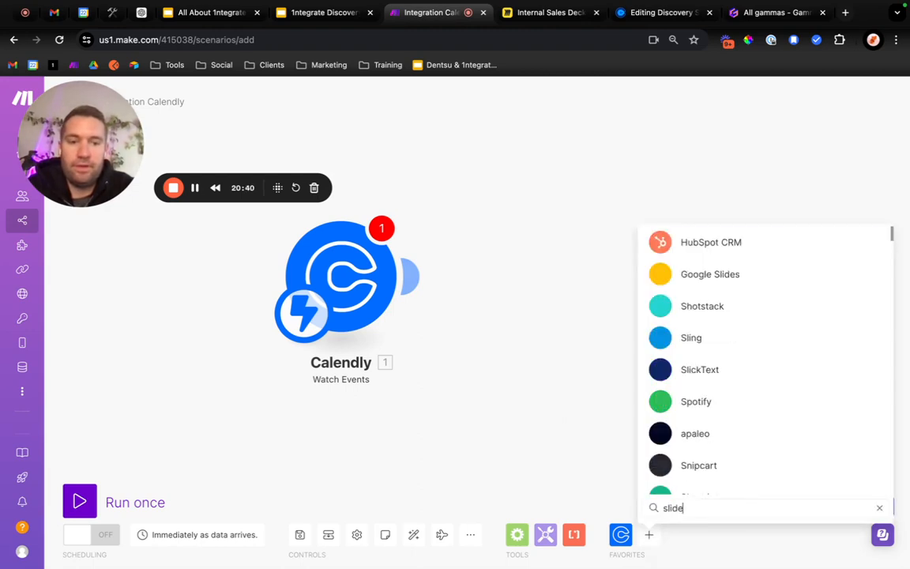
left_click(769, 278)
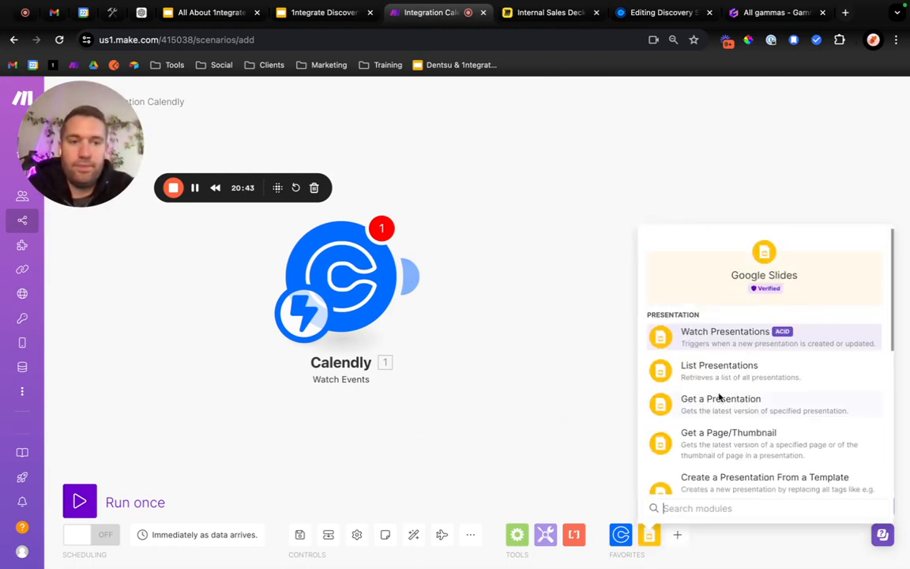
scroll(734, 471, "down", 2)
scroll(791, 355, "down", 2)
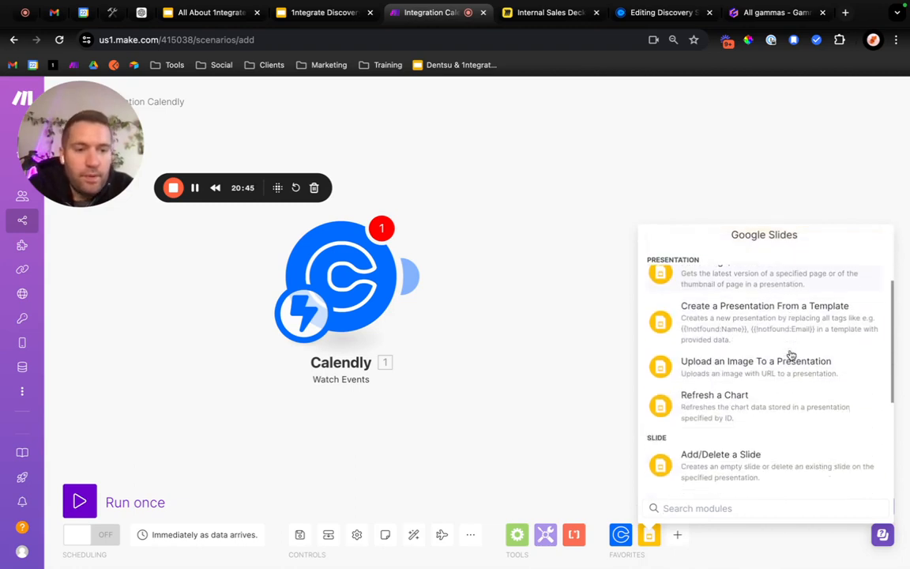
scroll(735, 336, "up", 1)
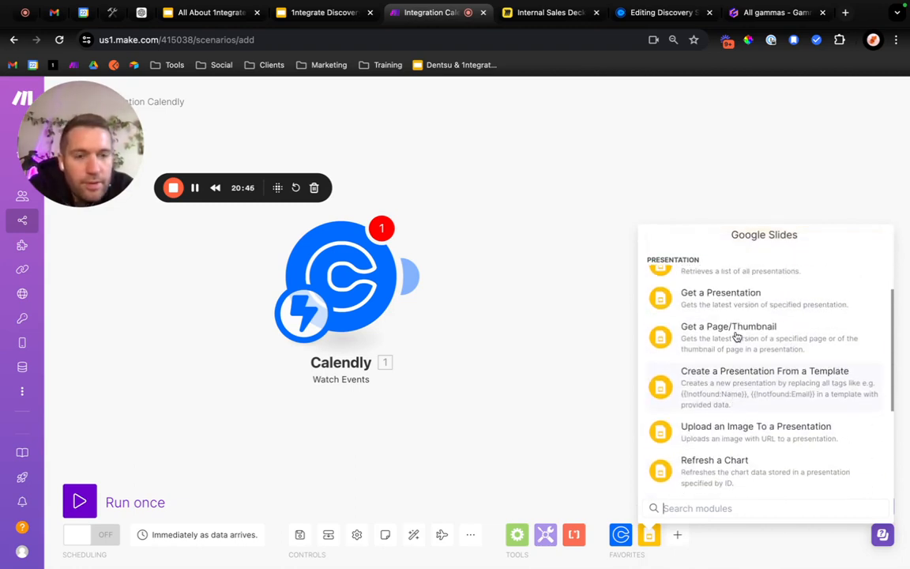
left_click(720, 402)
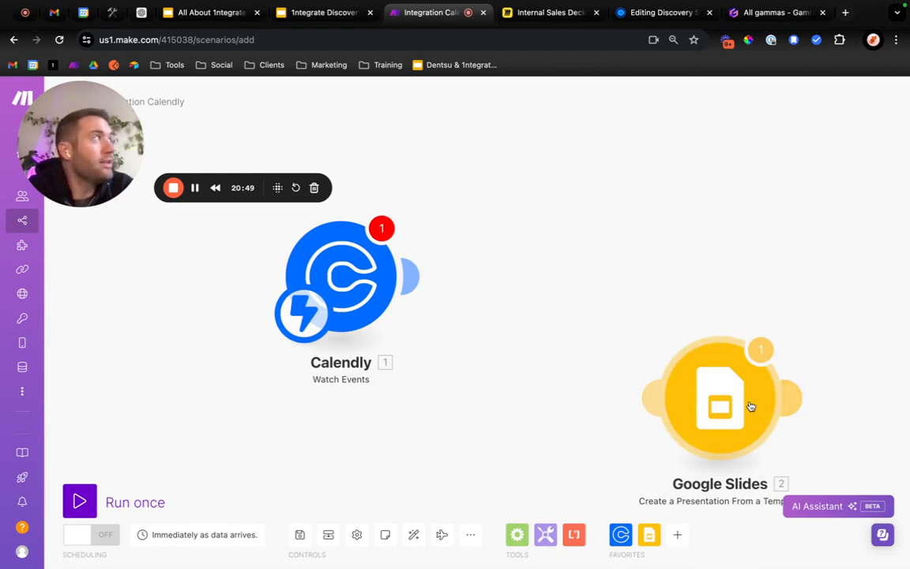
left_click_drag(750, 406, 759, 323)
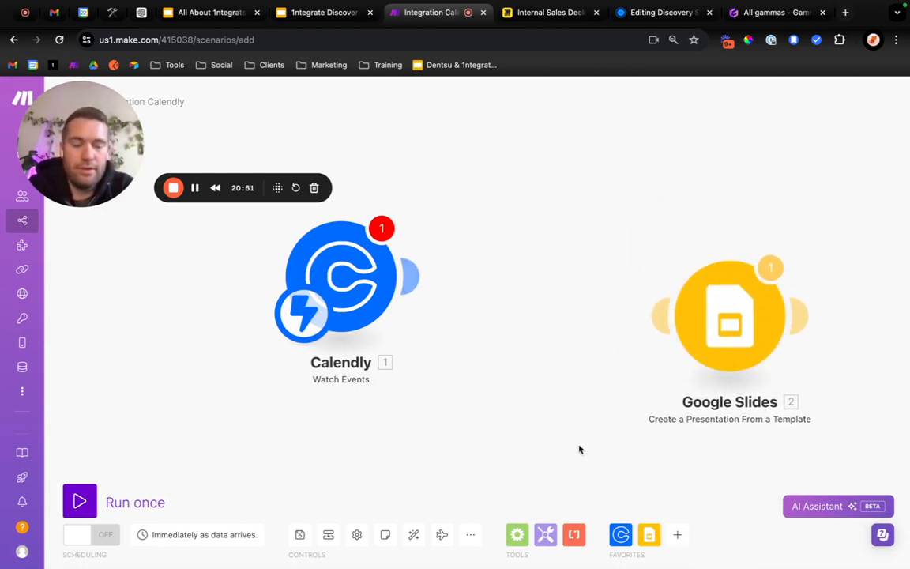
Add a Google Drive Create a Folder module and place it unconnected above and between the Calendly and Google Slides modules.
left_click(676, 535)
type("drive")
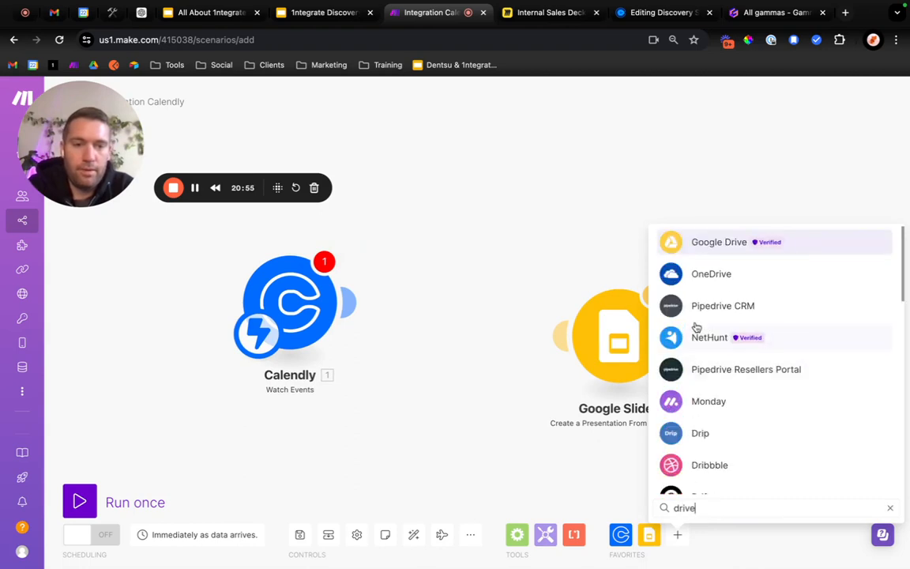
left_click(737, 245)
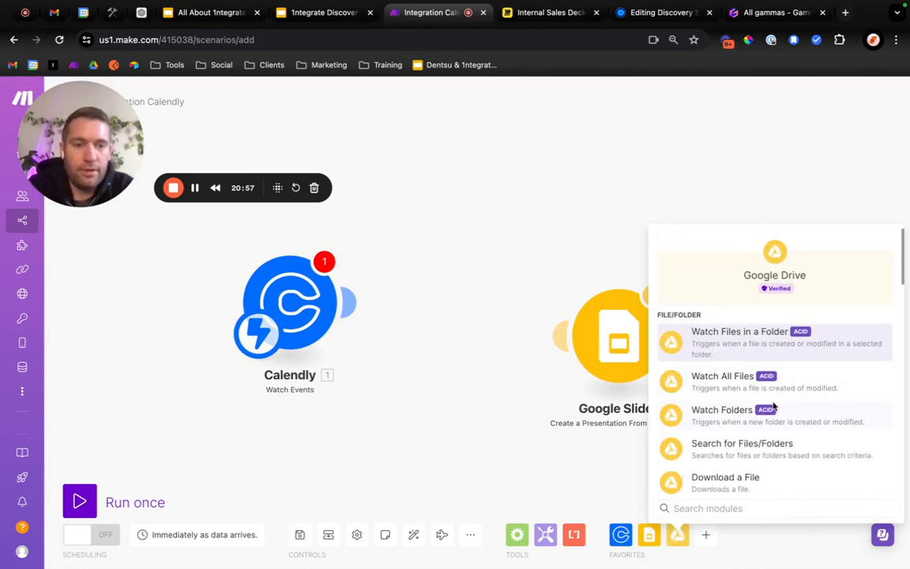
scroll(772, 465, "down", 5)
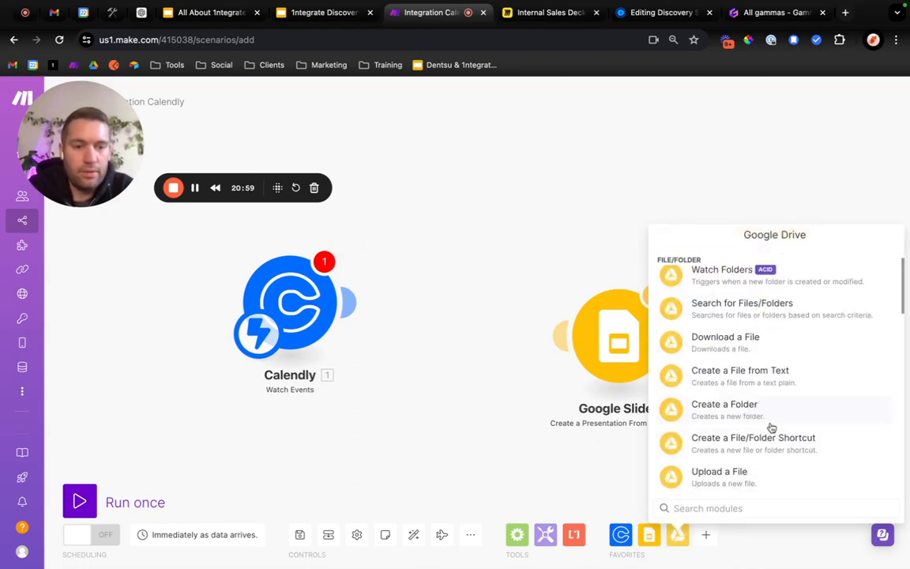
scroll(759, 422, "down", 1)
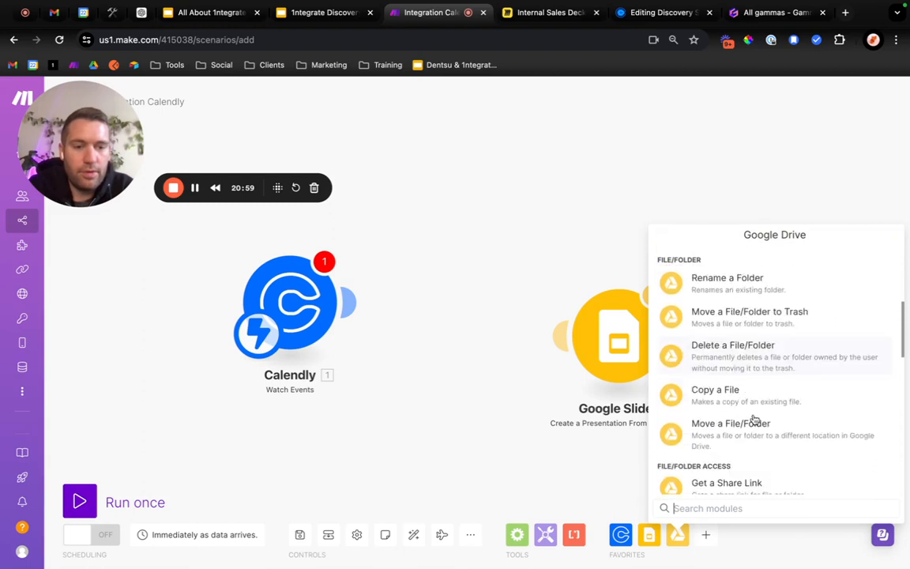
scroll(746, 348, "up", 3)
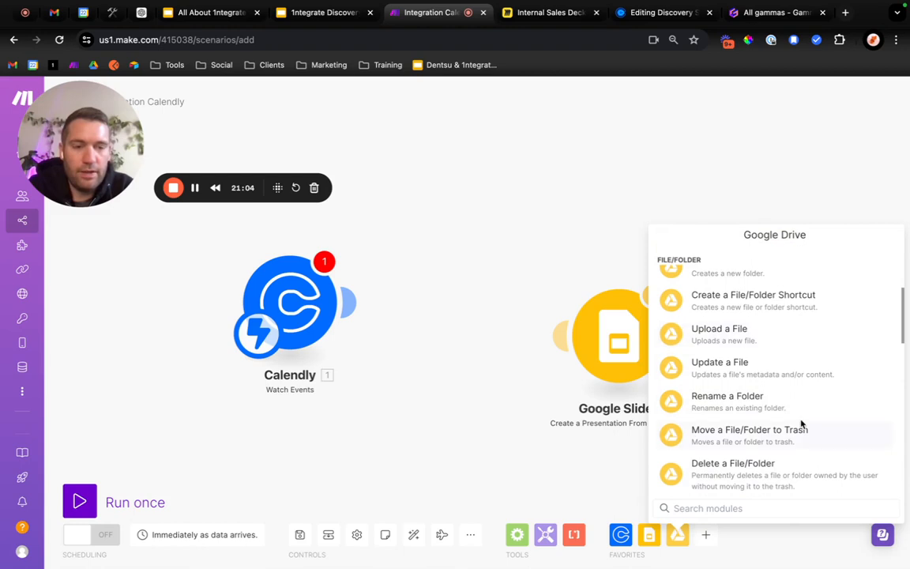
scroll(801, 424, "down", 4)
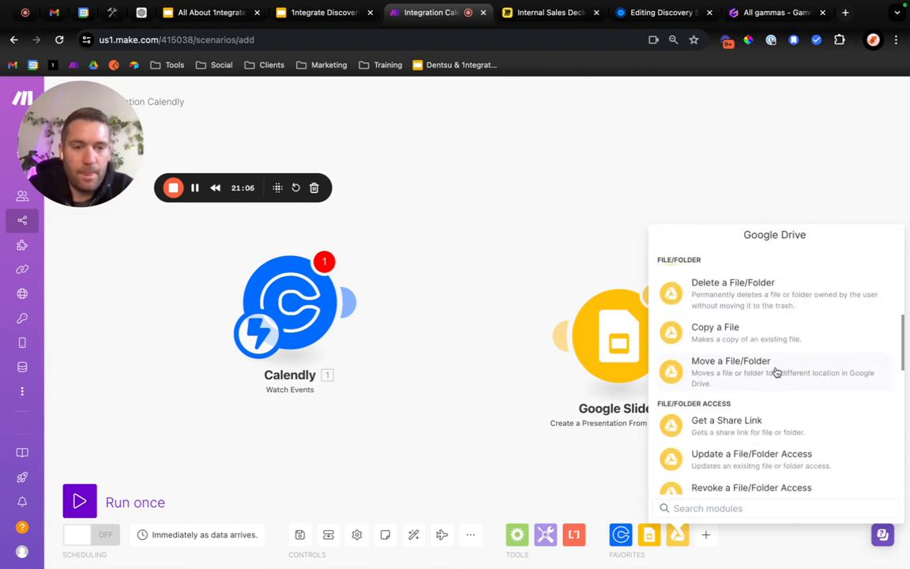
scroll(749, 467, "down", 5)
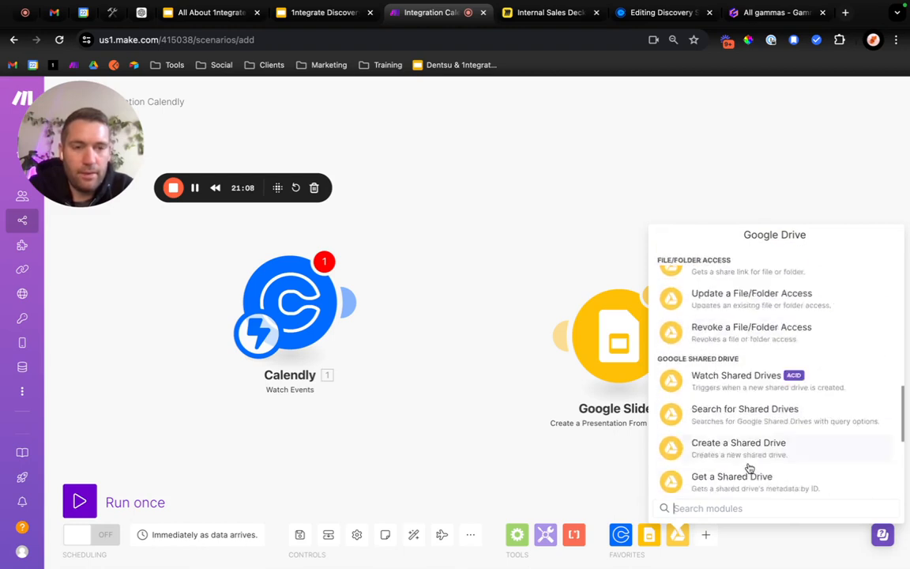
type("folder")
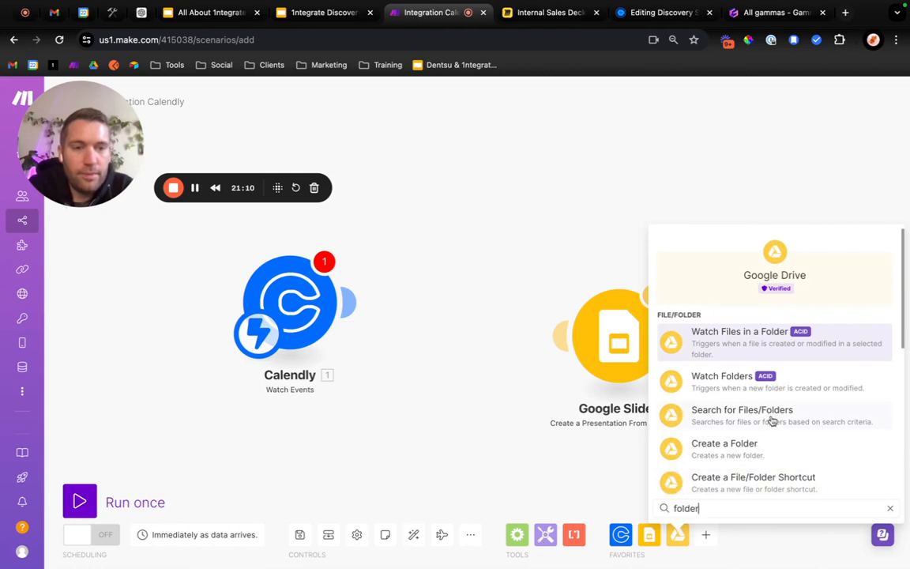
scroll(771, 421, "down", 1)
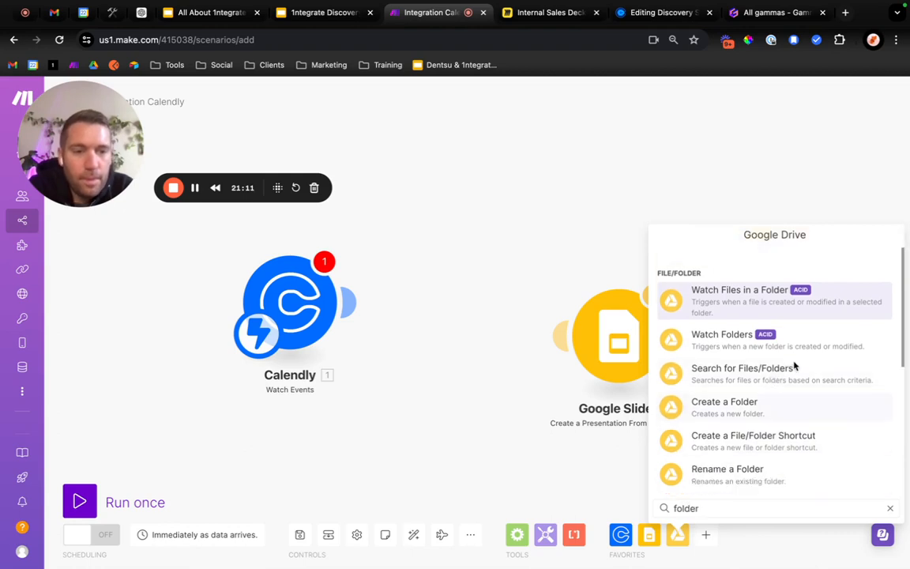
left_click(755, 414)
left_click_drag(751, 430, 526, 177)
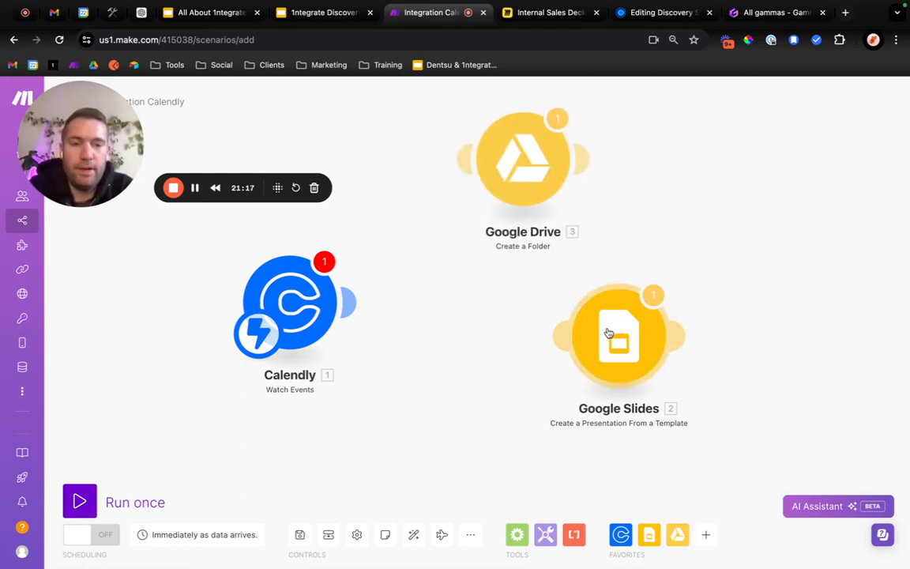
Connect Calendly to the Google Drive module and Google Drive to Google Slides, arranging them in sequence without a filter.
left_click_drag(609, 331, 754, 175)
left_click_drag(563, 171, 569, 249)
left_click_drag(753, 195, 743, 298)
left_click_drag(558, 249, 593, 298)
left_click(442, 319)
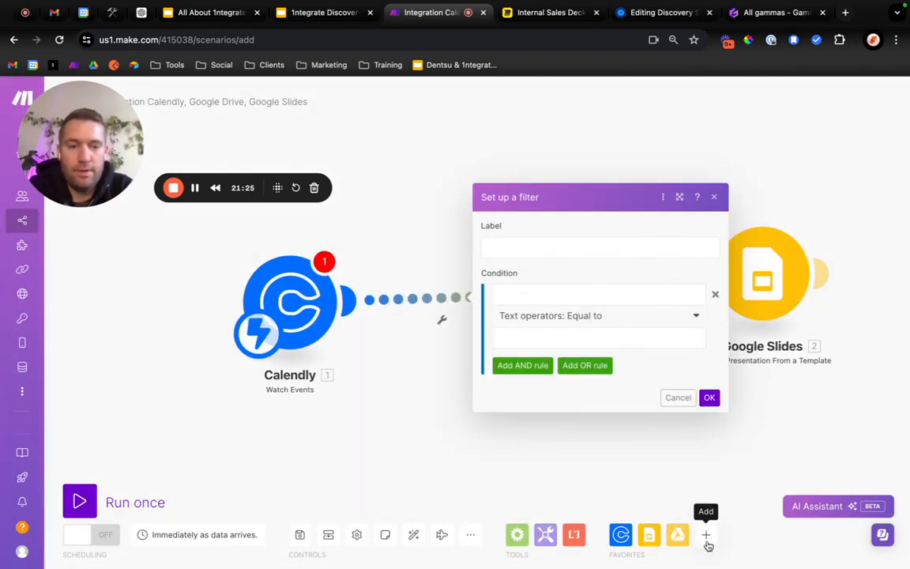
left_click(706, 535)
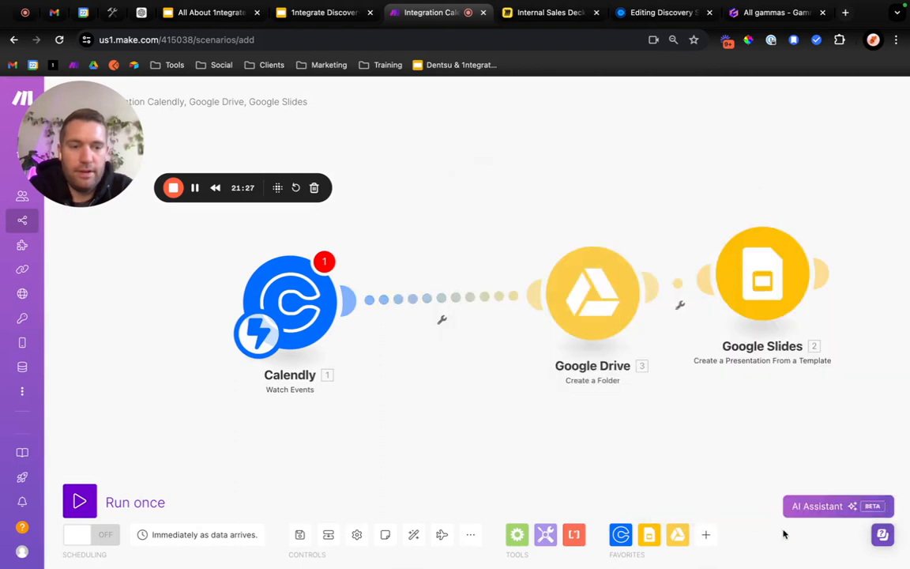
Add a Slack Create a Message module and insert it between the Calendly and Google Drive modules.
left_click(702, 544)
type("salck")
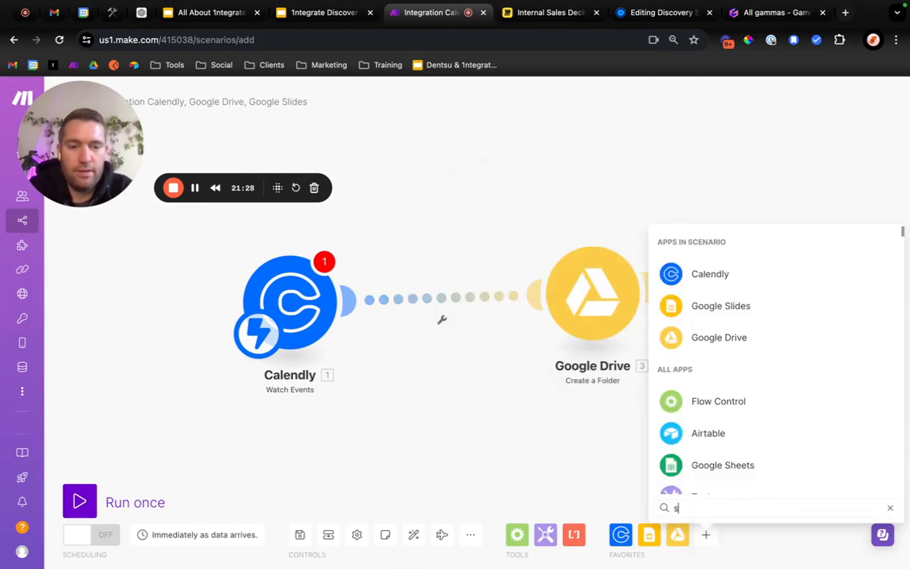
key("BackSpace")
key("BackSpace")
key("BackSpace")
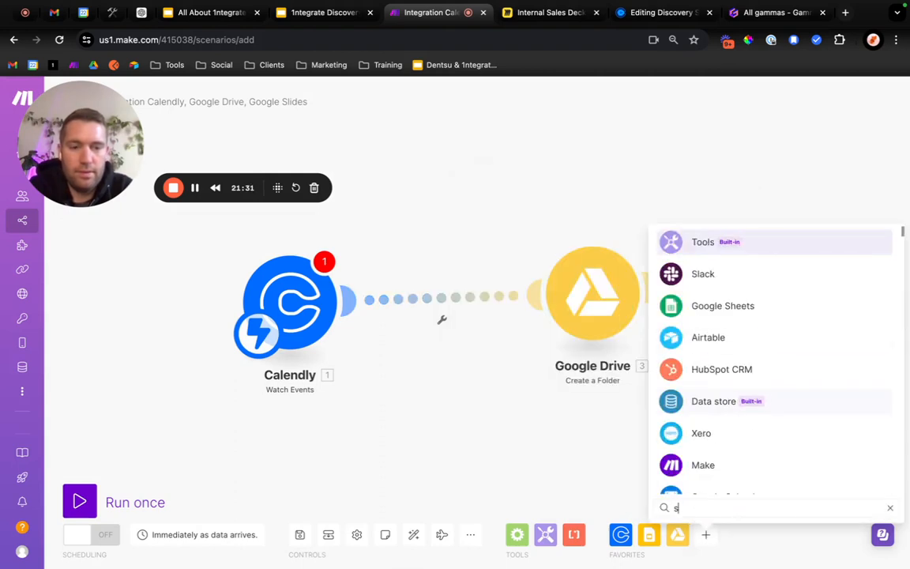
type("lack")
left_click(777, 247)
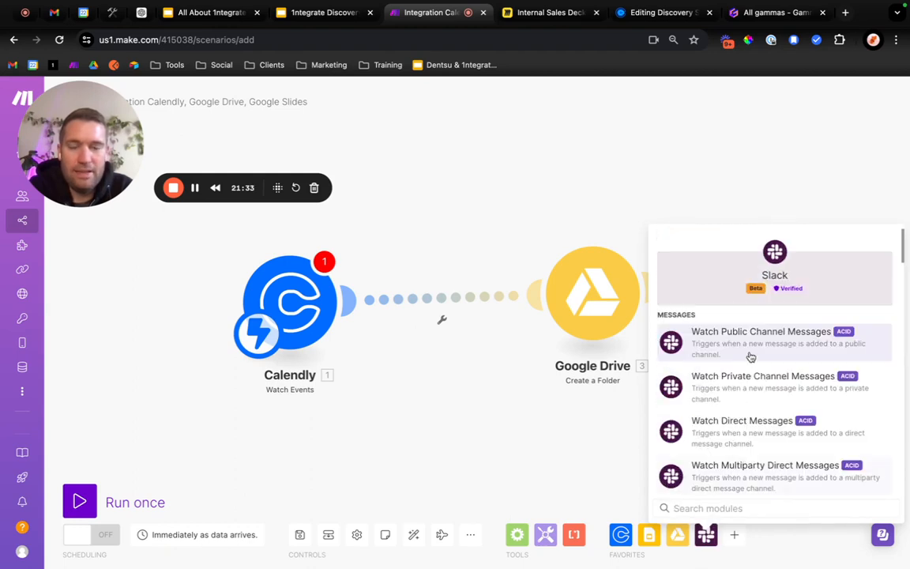
scroll(751, 357, "down", 5)
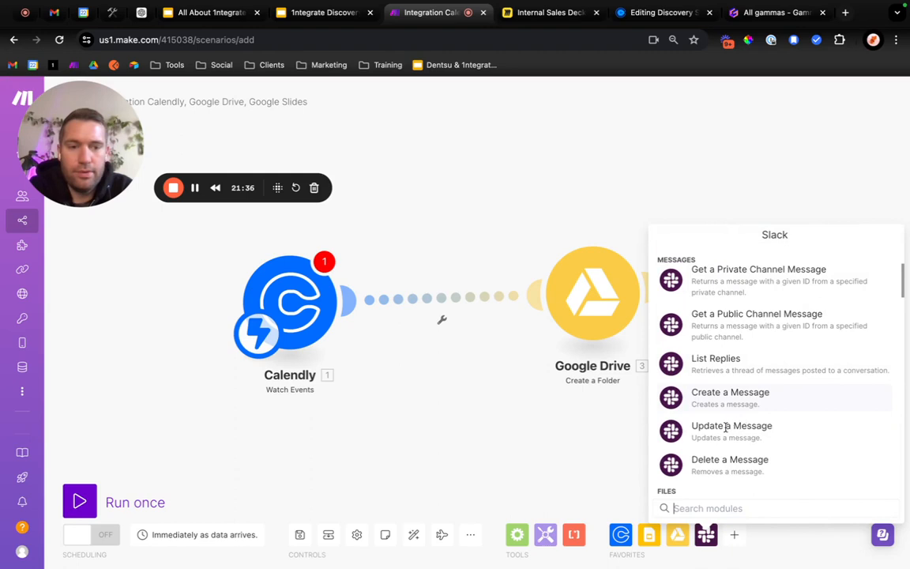
left_click(735, 399)
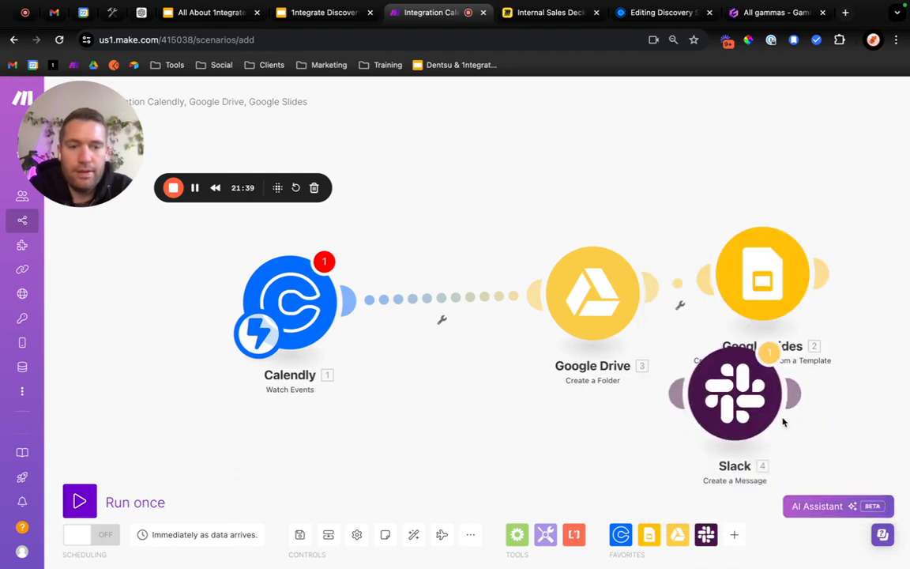
left_click_drag(859, 310, 513, 237)
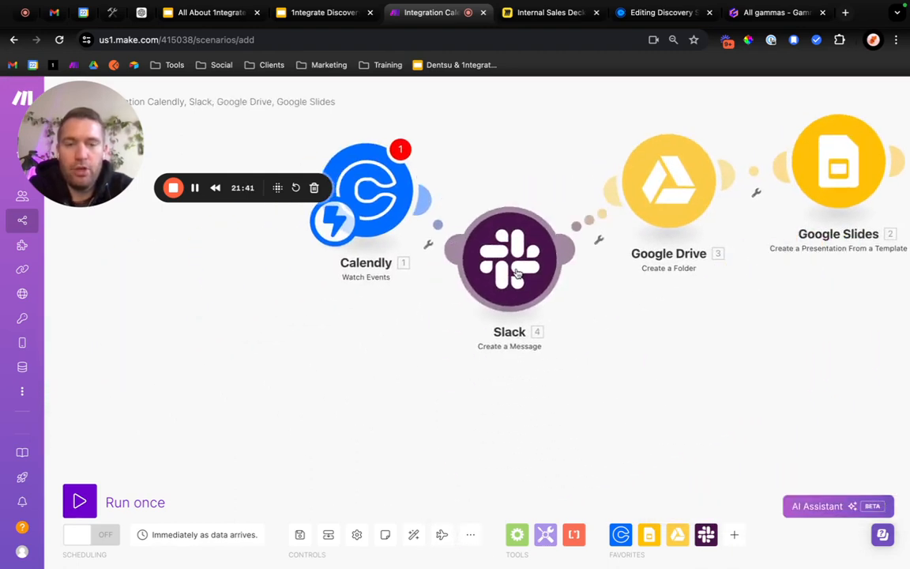
Add a Fillout Forms Watch New Responses module, leaving it unconnected below the Google Drive module.
left_click(734, 535)
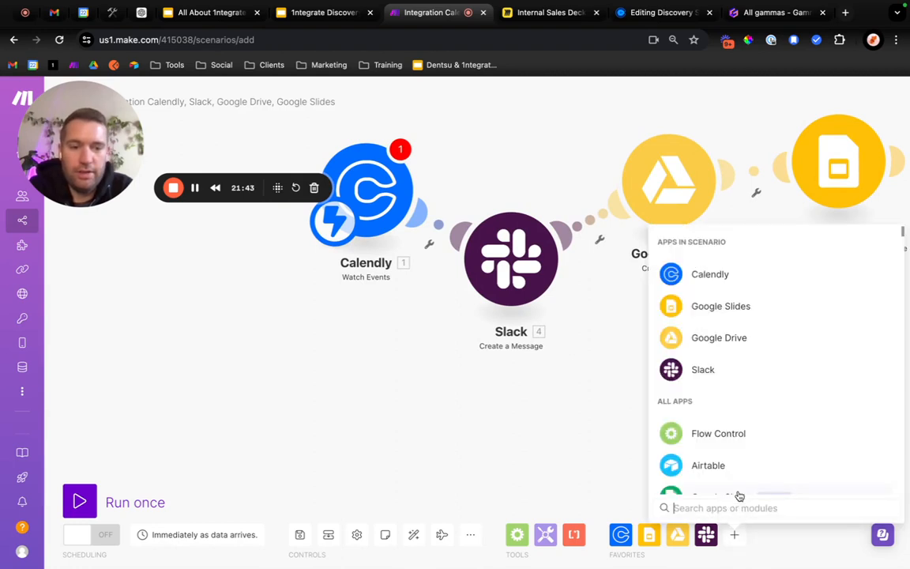
type("fillout")
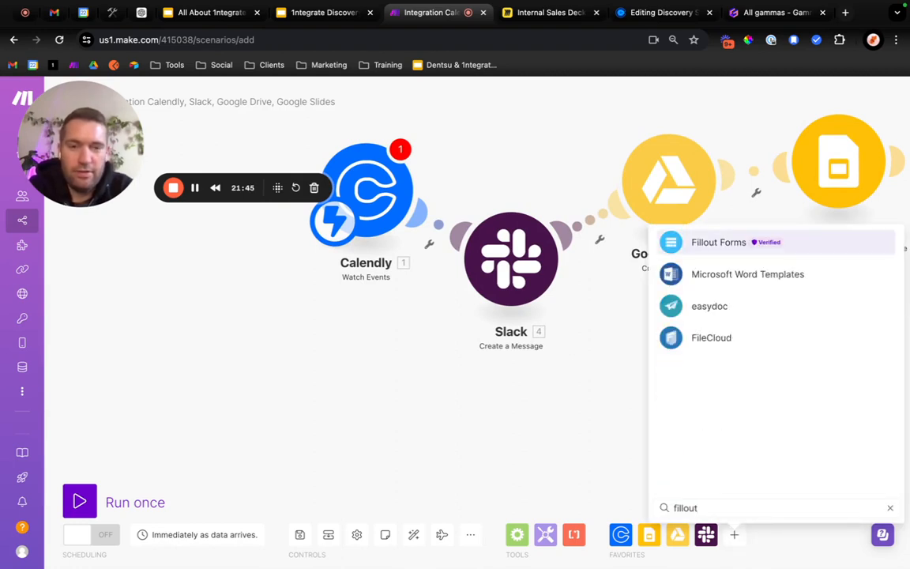
left_click(729, 242)
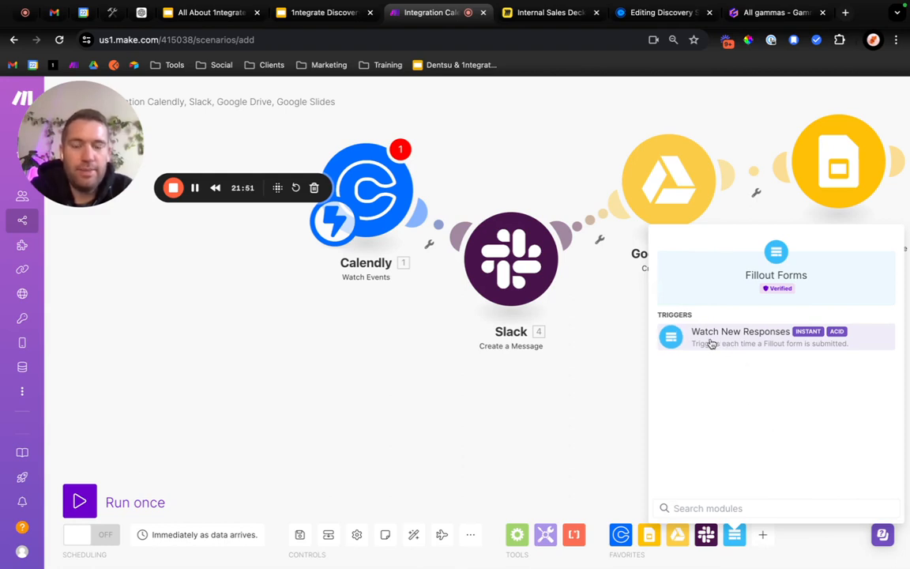
left_click(711, 344)
Move the Calendly module away from Slack and raise the Slack module to its level, widening the space before Google Drive.
left_click_drag(96, 140, 87, 471)
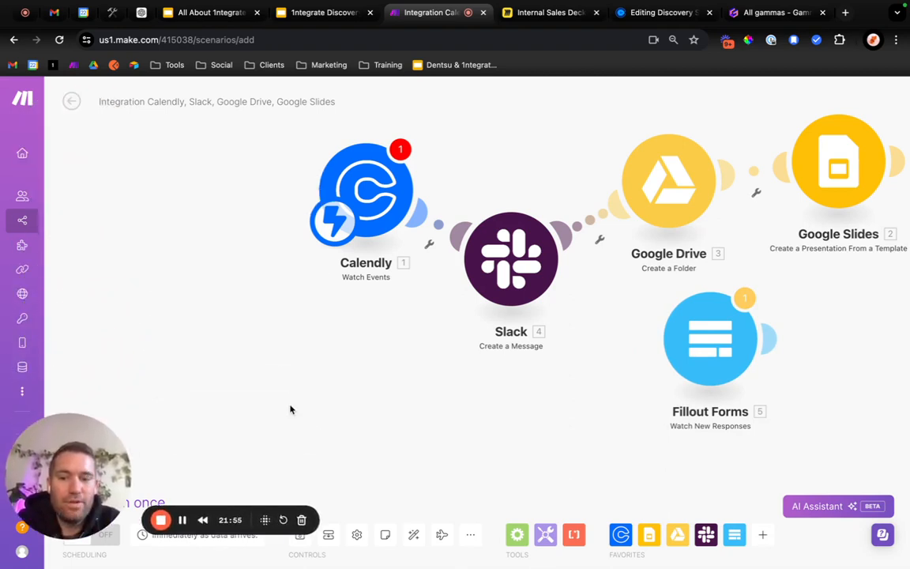
left_click_drag(327, 199, 123, 203)
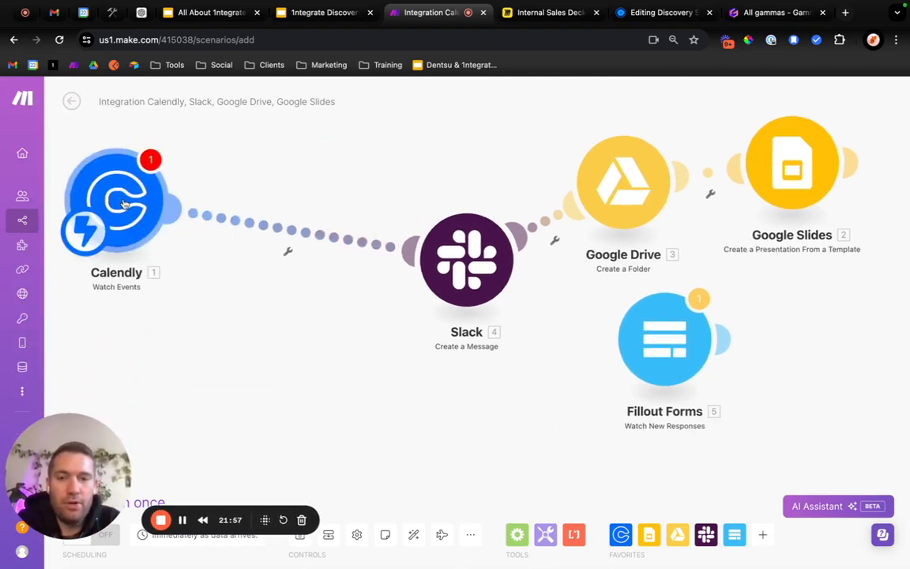
left_click_drag(452, 251, 358, 199)
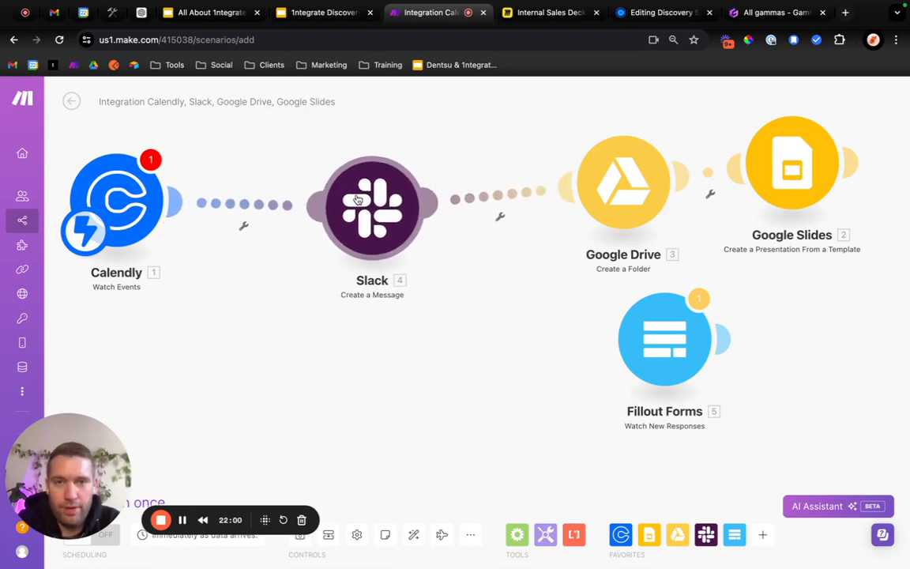
Switch to the Miro board and draw a light grey bar labelled "Scenario 1" below the start of the Future State flow.
left_click(530, 18)
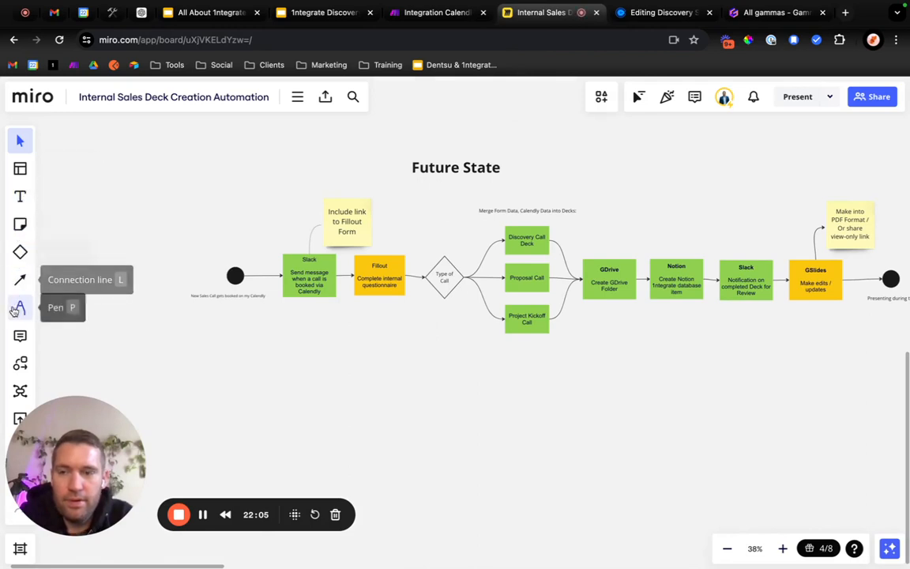
left_click(19, 252)
left_click(63, 260)
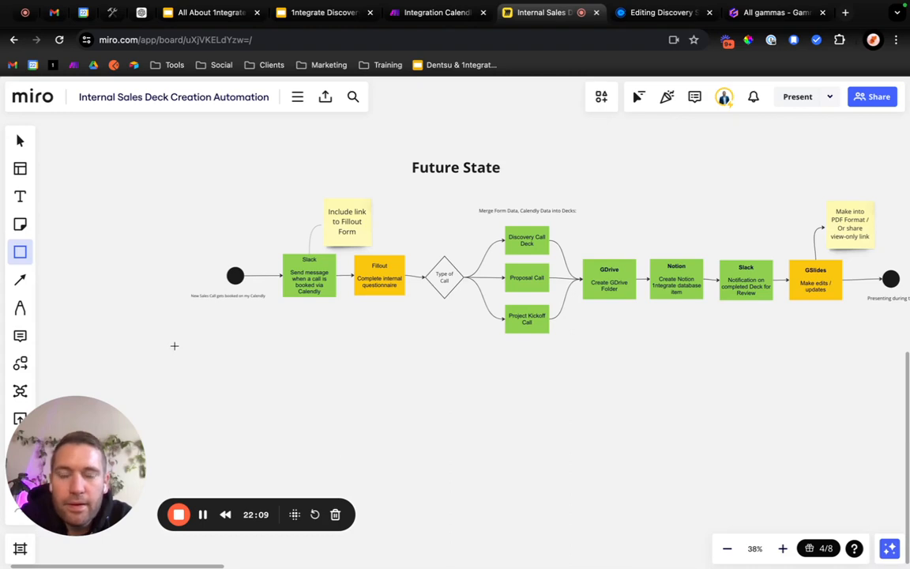
left_click_drag(174, 345, 427, 375)
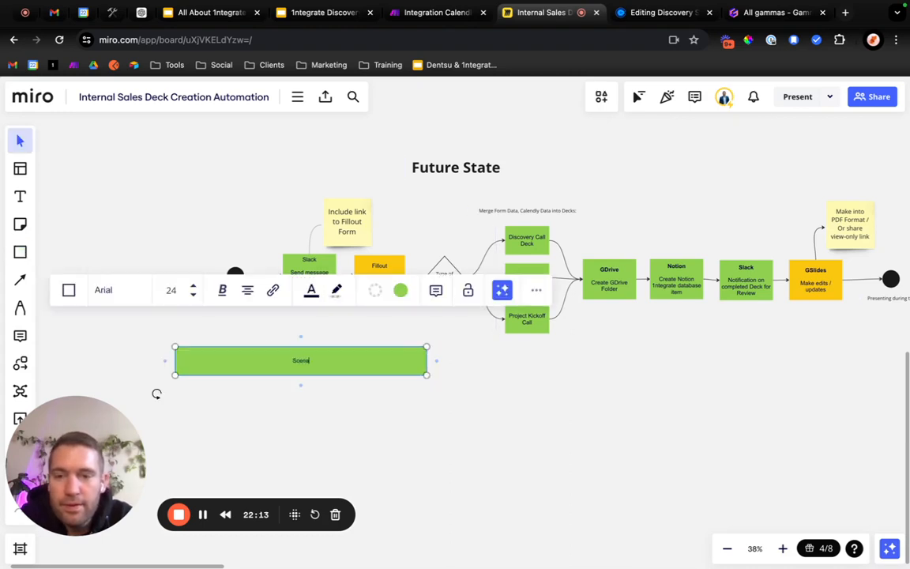
left_click(367, 361)
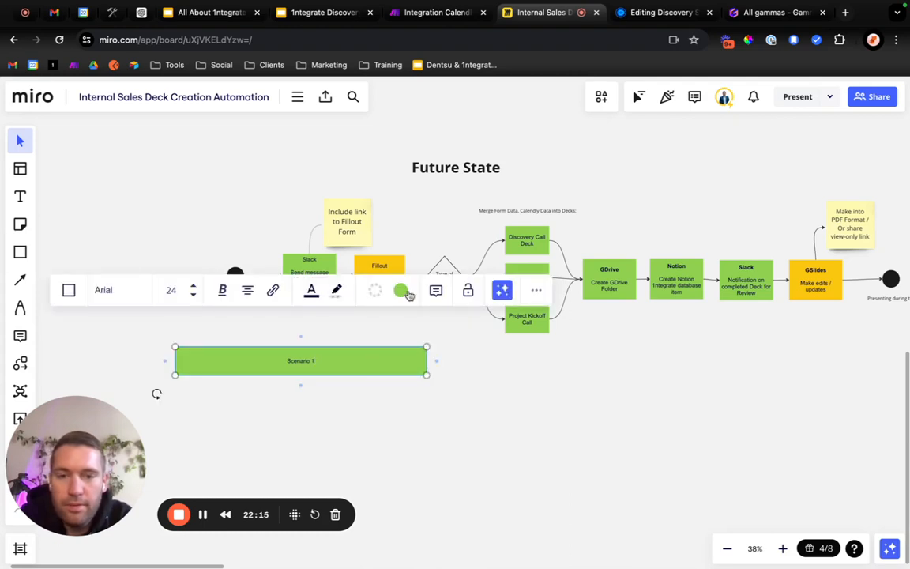
left_click(400, 290)
left_click(386, 386)
left_click(274, 420)
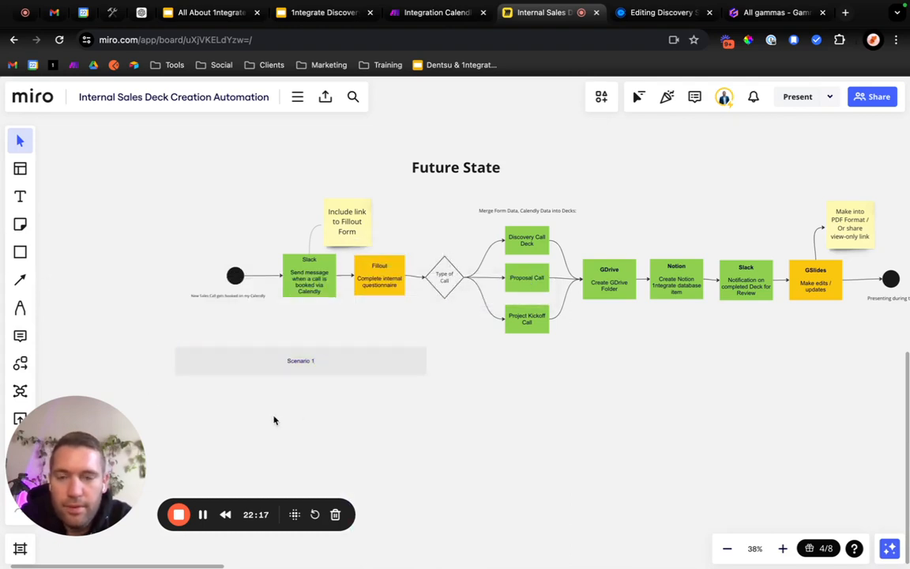
Shorten the Scenario 1 bar so it ends below the Fillout step.
left_click(373, 368)
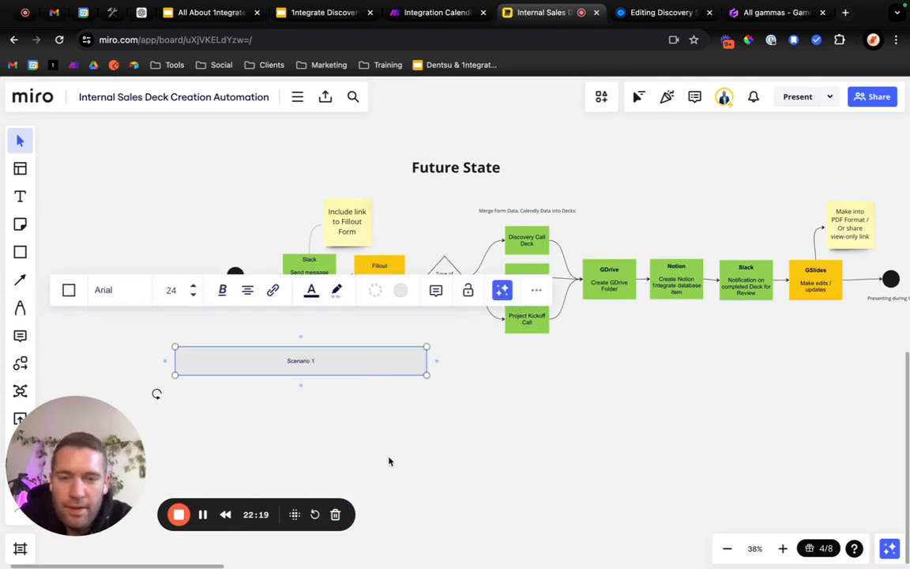
left_click(388, 461)
left_click(391, 371)
left_click_drag(425, 359, 370, 355)
Duplicate the Scenario 1 bar beside it, extend the copy to below the final Slack step, and label it "Scenario 2".
key("ctrl+d")
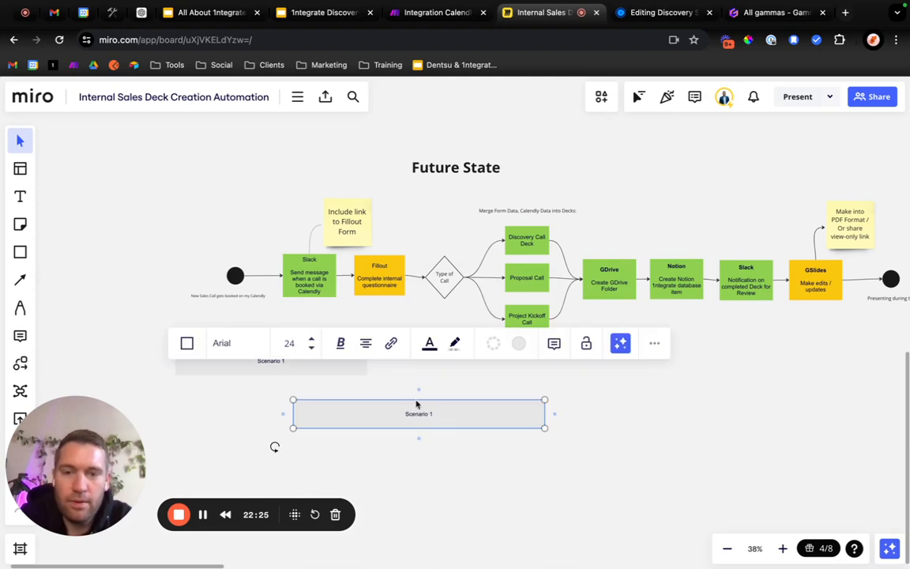
left_click_drag(416, 405, 497, 361)
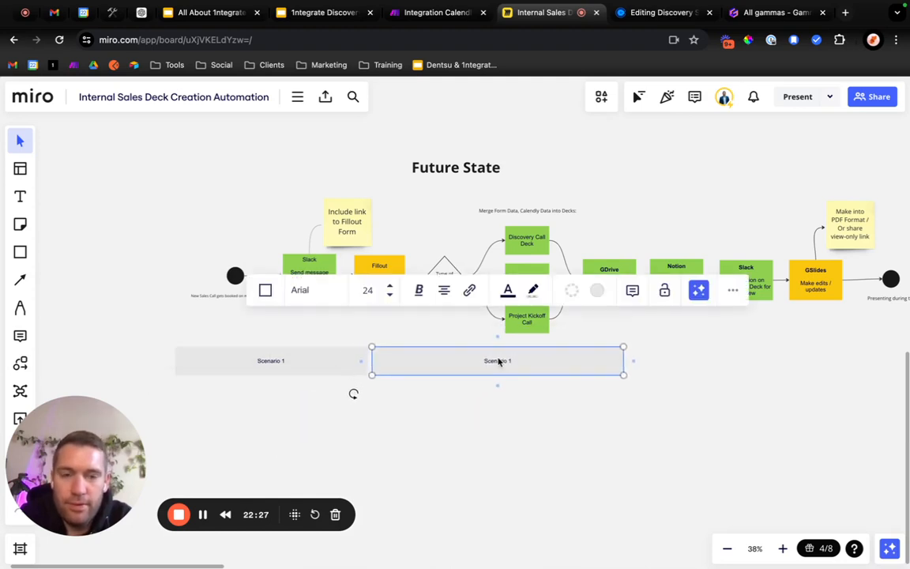
left_click_drag(624, 360, 778, 332)
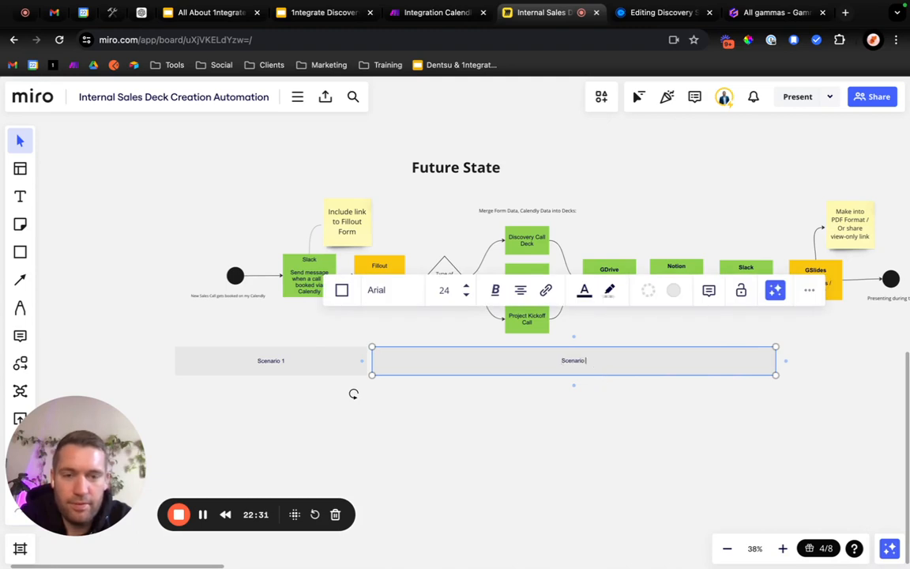
left_click(553, 430)
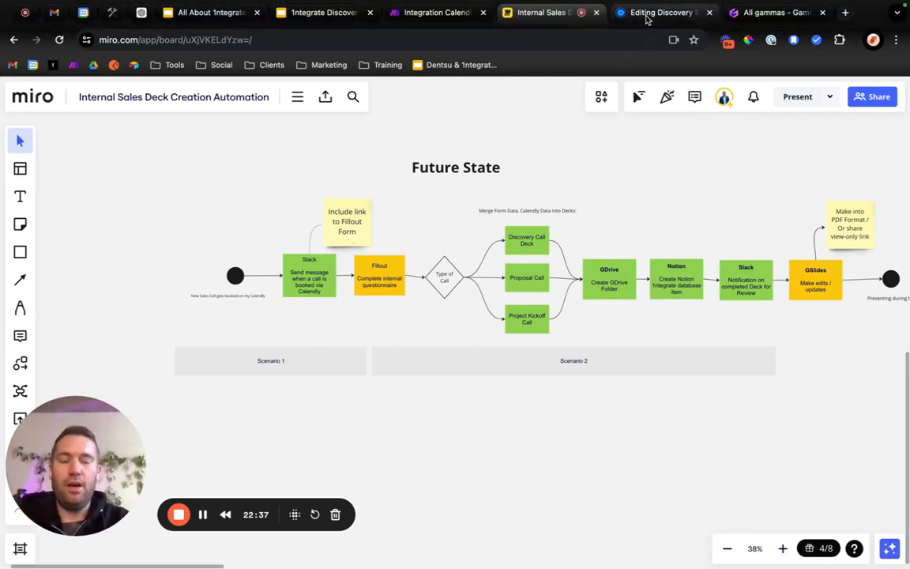
Switch to Make and rename the scenario "Automating Sales Decks - Part 1: Form Completion".
left_click(404, 17)
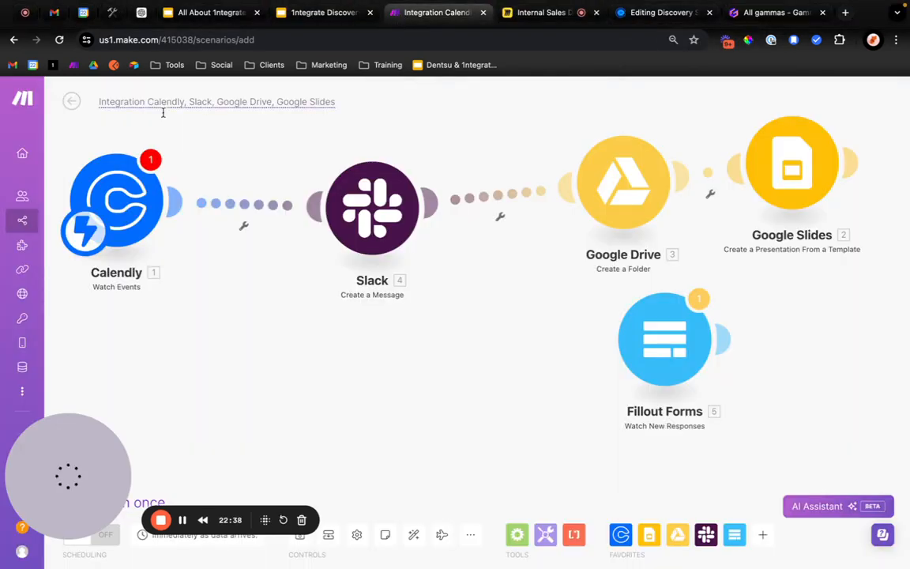
left_click(159, 100)
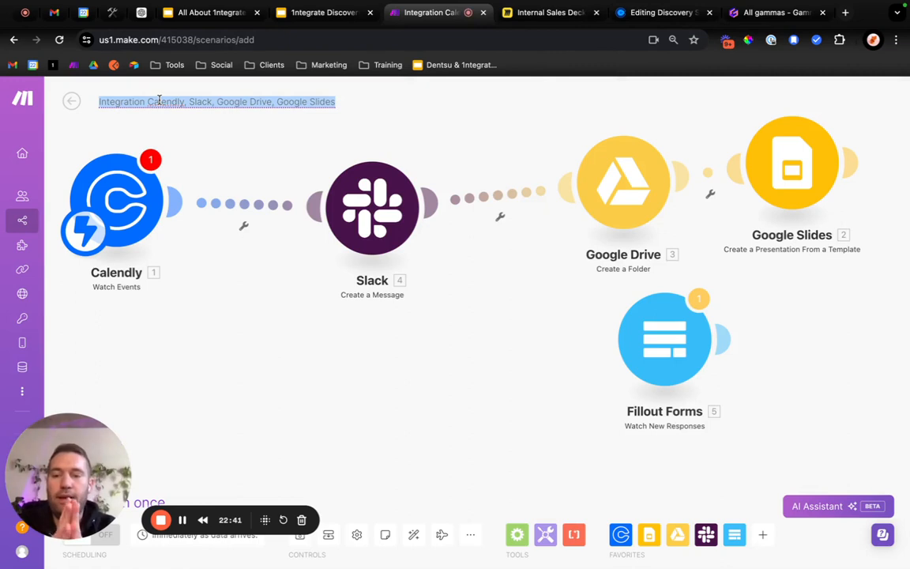
type("Automating")
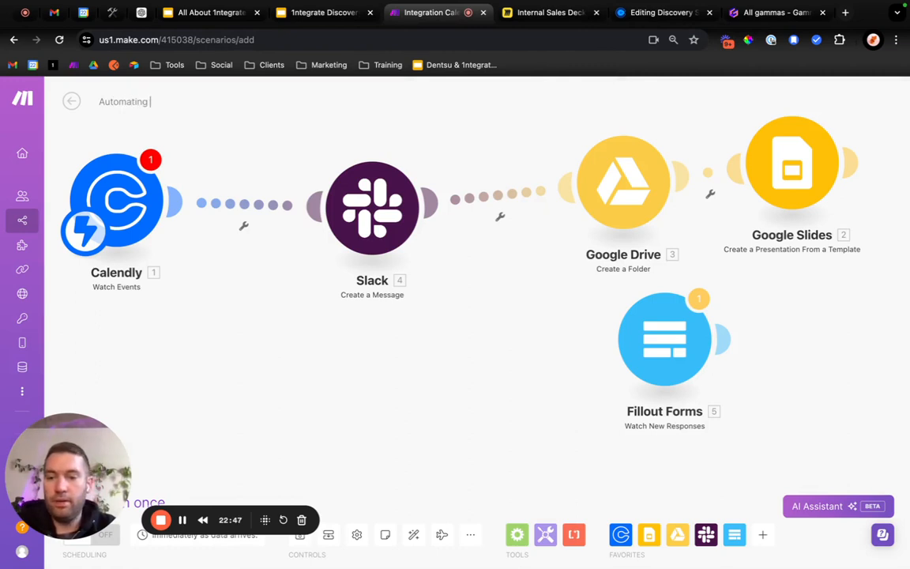
type("Email")
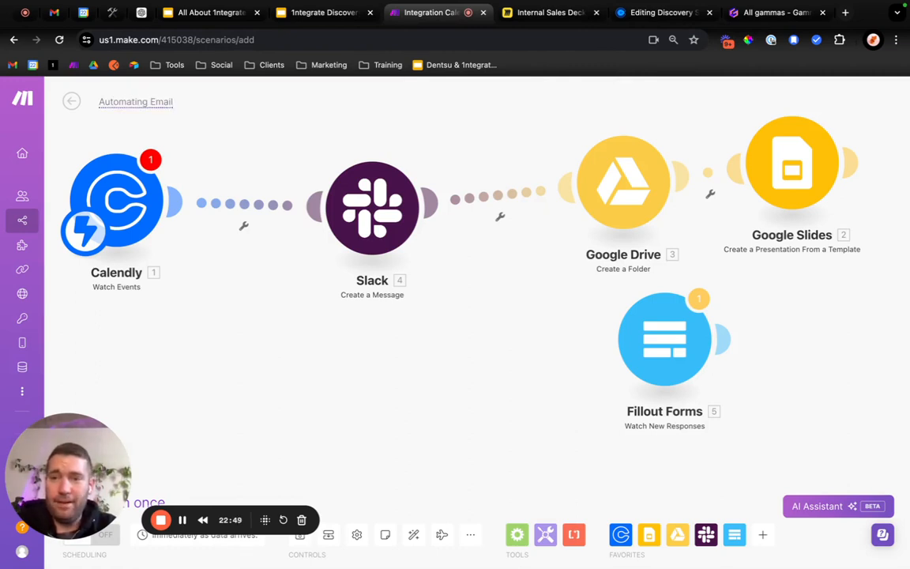
key("BackSpace")
key("BackSpace")
key("BackSpace")
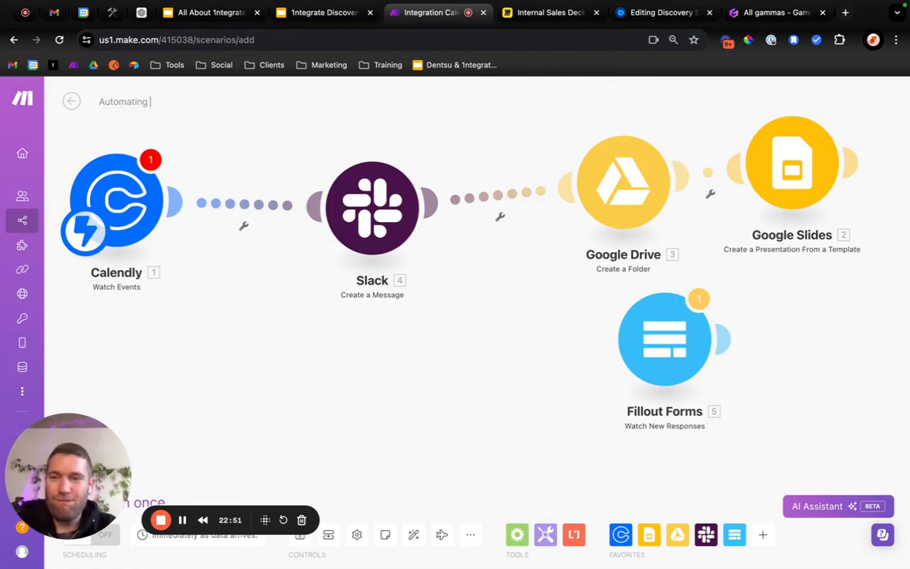
type("Sales De")
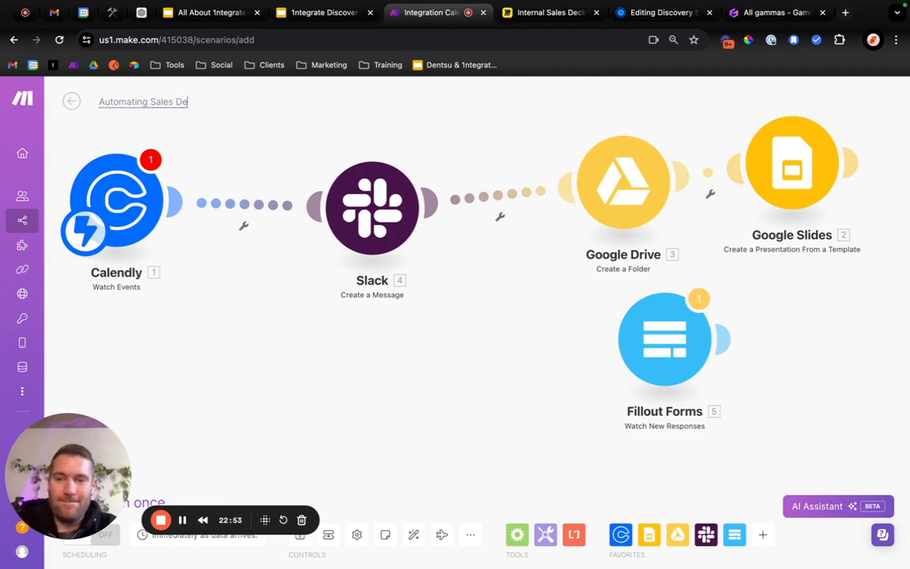
type("kc")
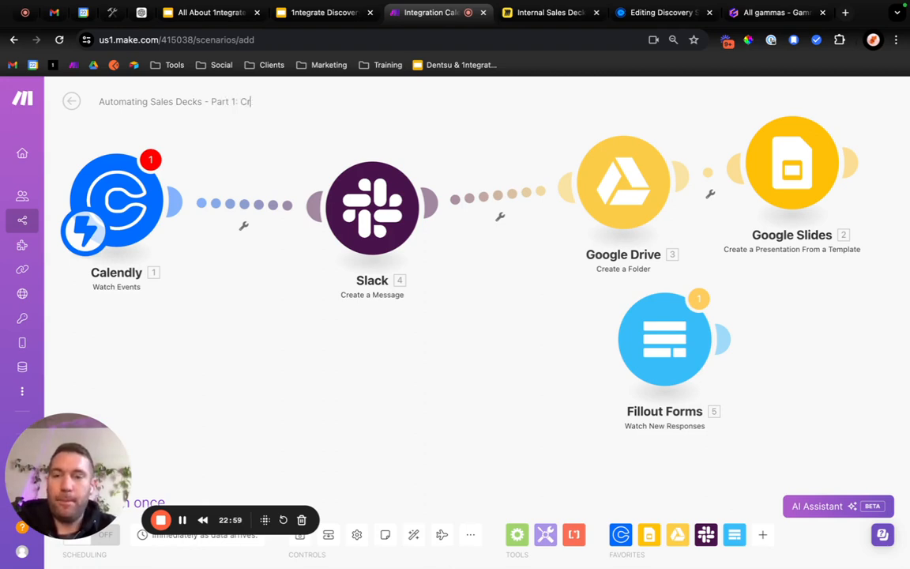
type("Form Completion")
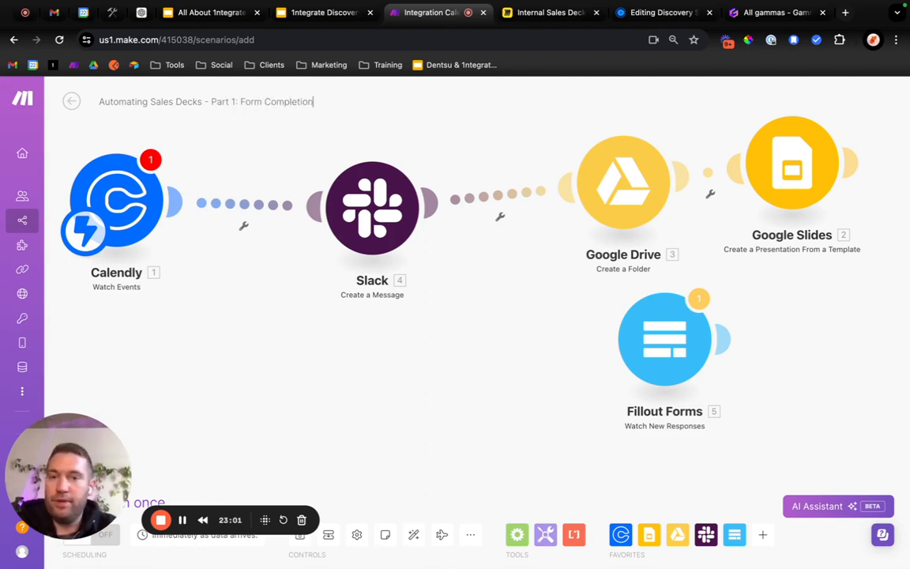
Move the Calendly and Slack modules away from Google Drive, and place Fillout Forms below the gap between Slack and Google Drive.
scroll(278, 391, "down", 10)
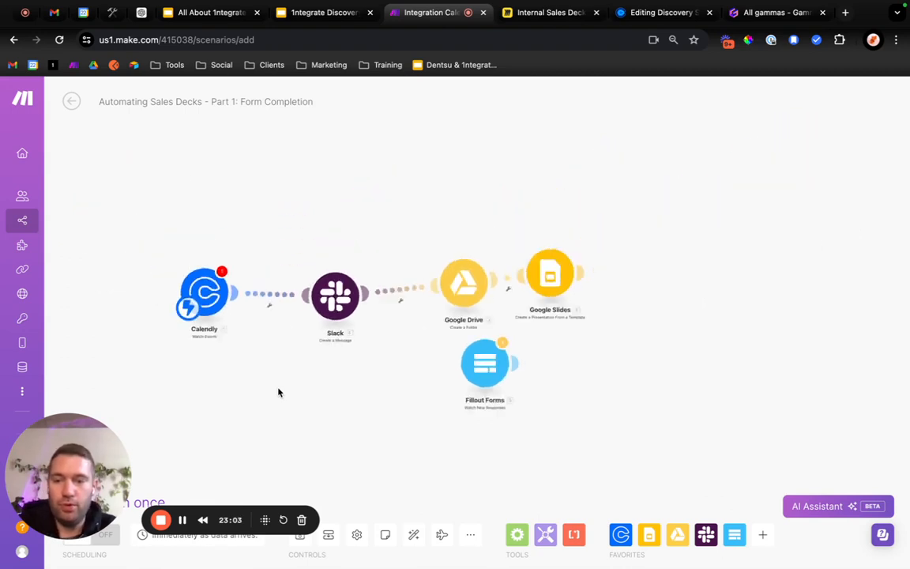
scroll(287, 372, "up", 5)
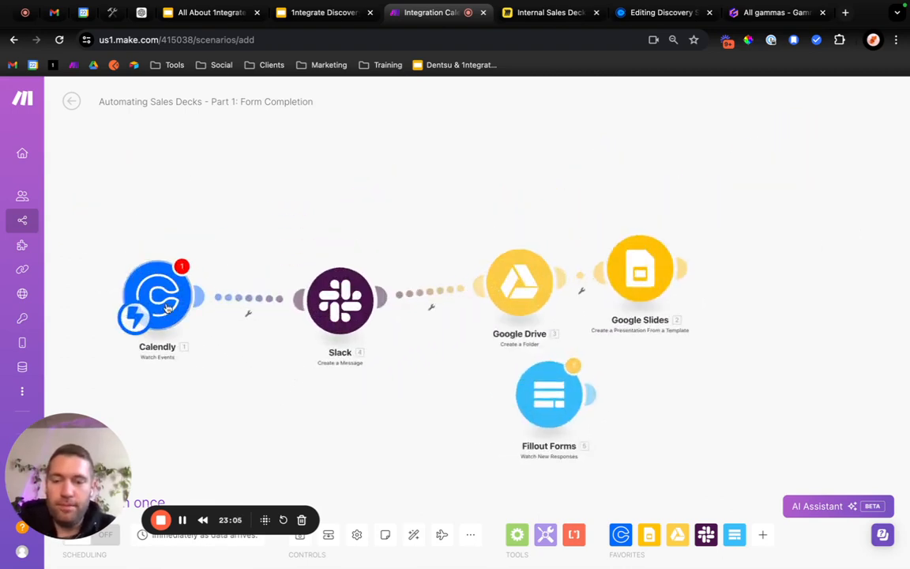
left_click_drag(332, 311, 283, 306)
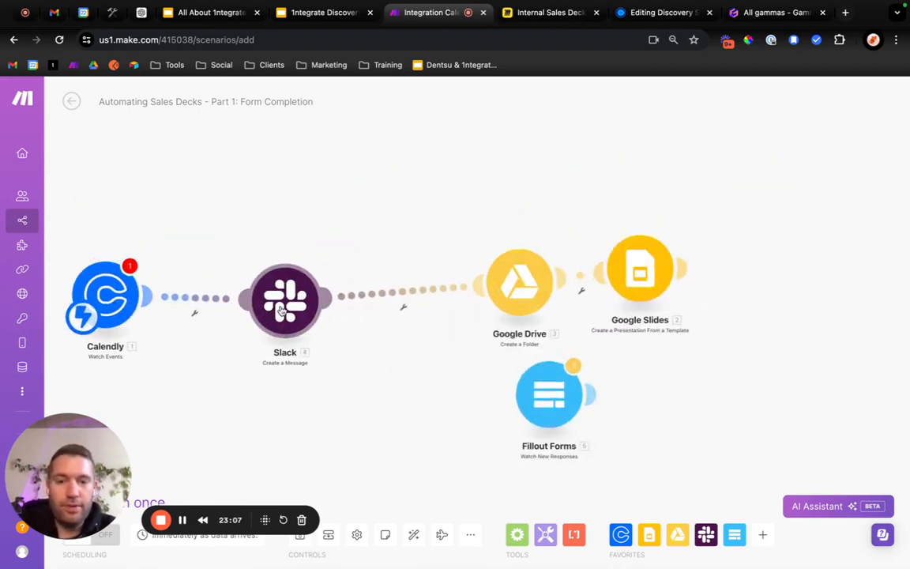
left_click_drag(552, 417, 446, 434)
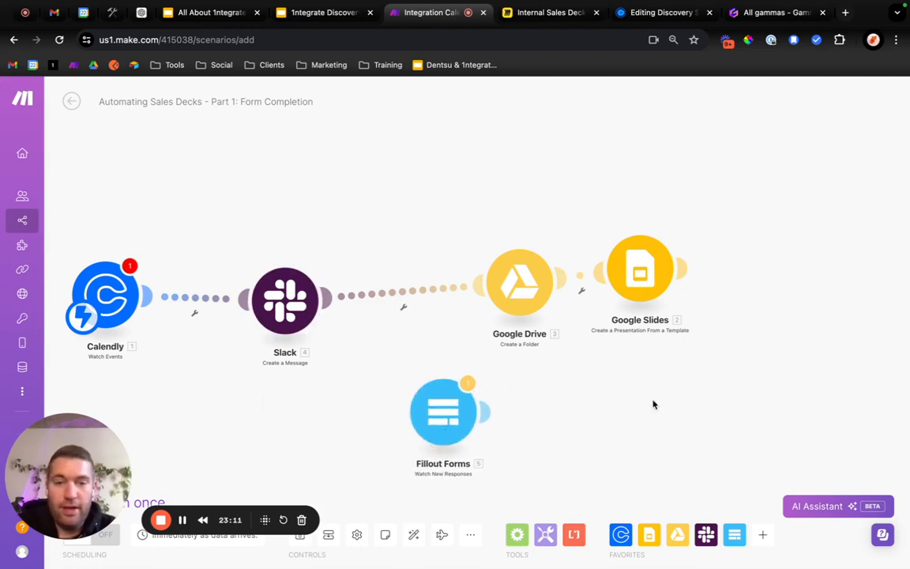
left_click_drag(671, 396, 699, 398)
Delete the Google Drive, Google Slides and Fillout Forms modules, then reposition the remaining Slack and Calendly modules towards the canvas centre.
left_click(561, 307)
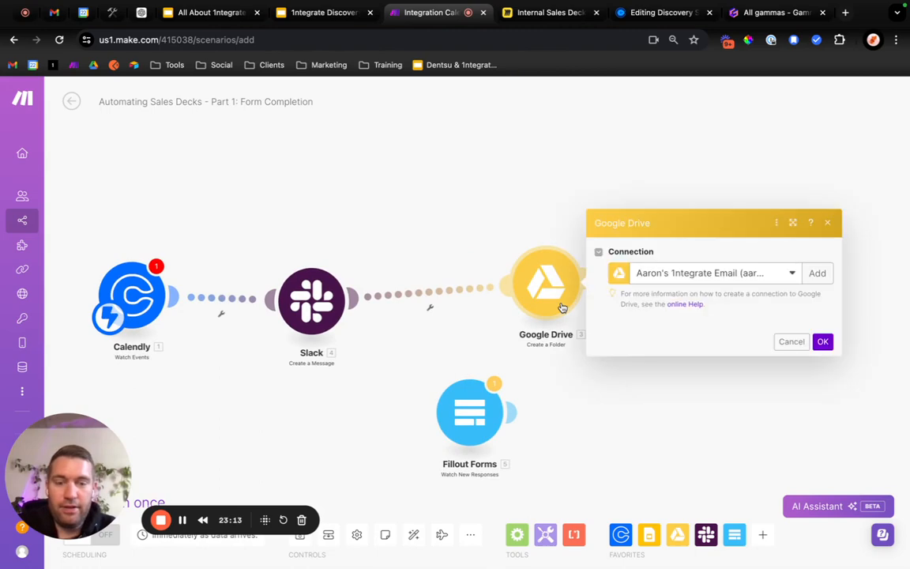
left_click(829, 120)
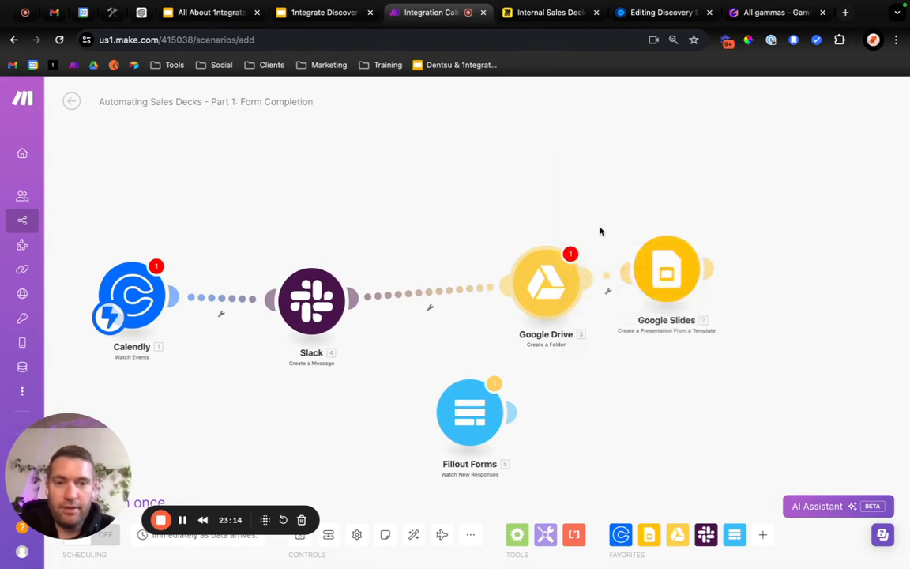
right_click(558, 267)
left_click(598, 396)
right_click(660, 270)
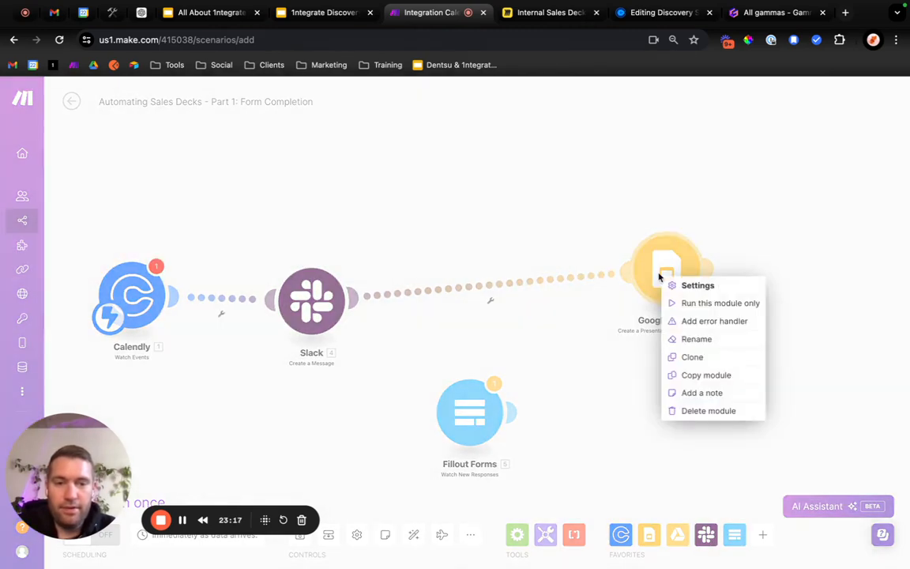
left_click(673, 409)
right_click(474, 410)
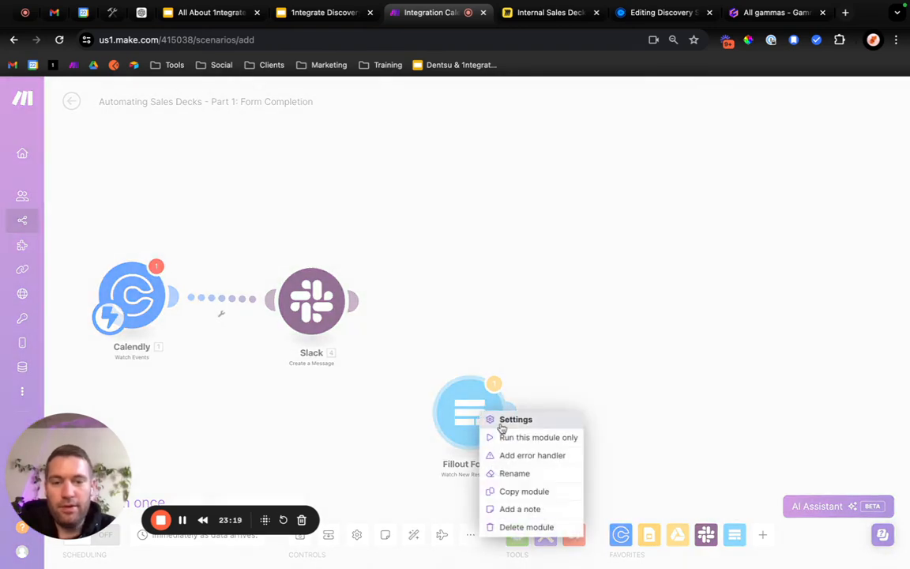
left_click(518, 526)
left_click_drag(311, 300, 443, 304)
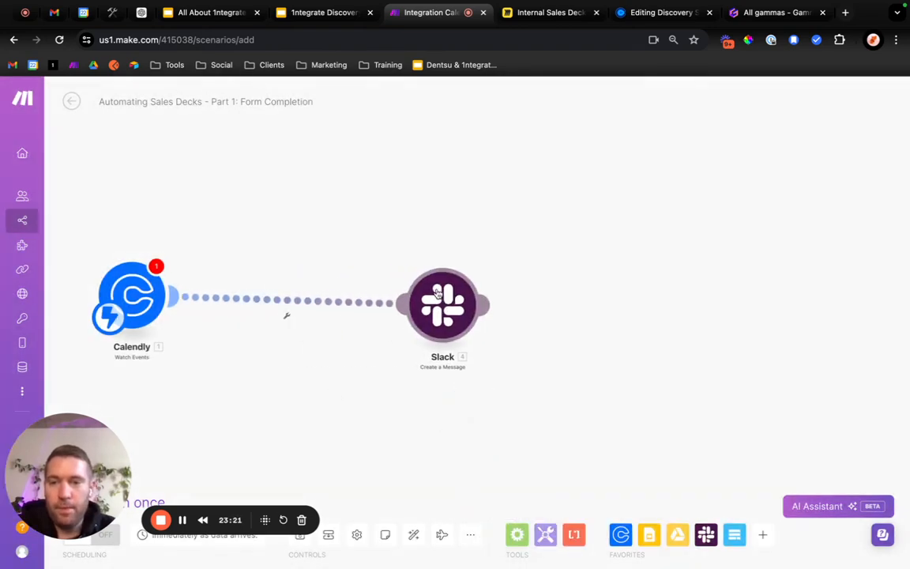
left_click_drag(136, 296, 226, 296)
Start a new webhook for the Calendly module, keep the existing connection, and name it "Sales Deck Creation".
left_click(226, 298)
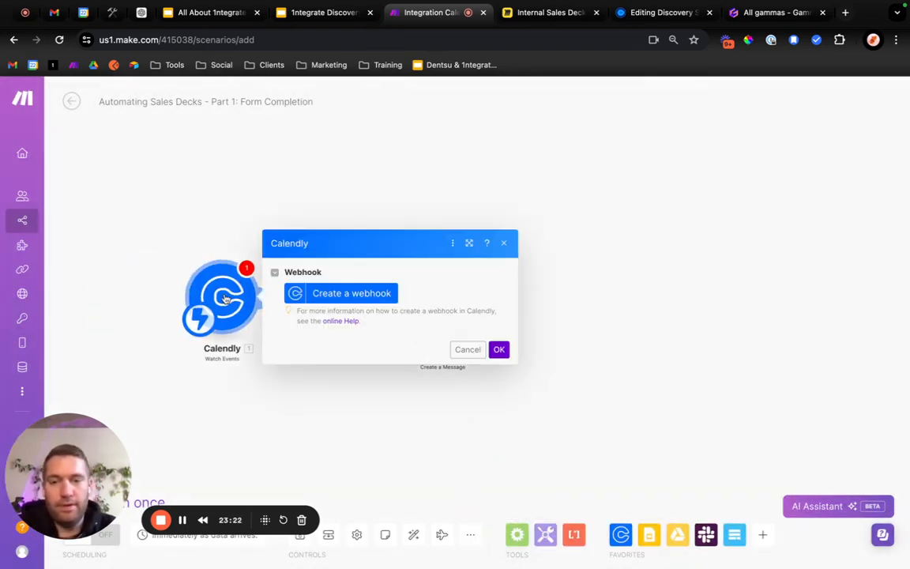
left_click(332, 293)
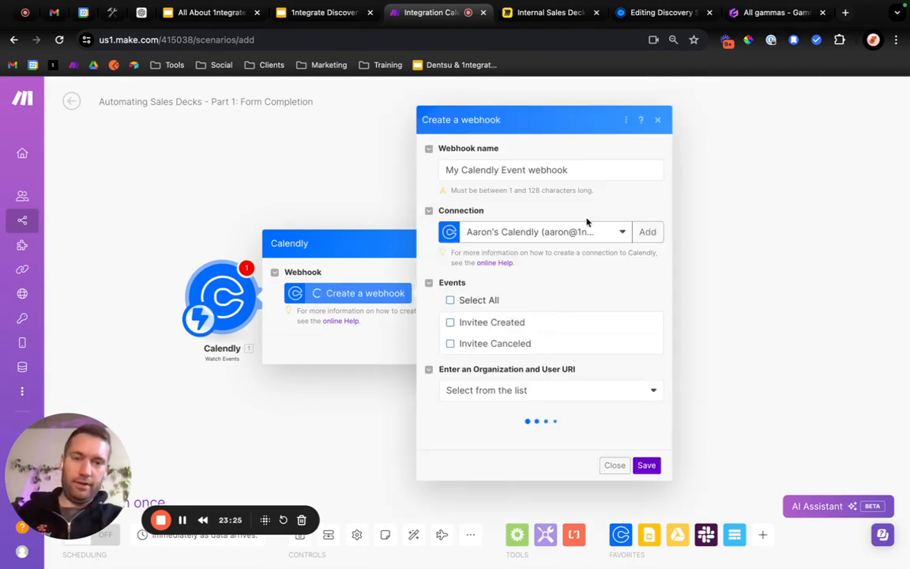
left_click(587, 240)
left_click(618, 198)
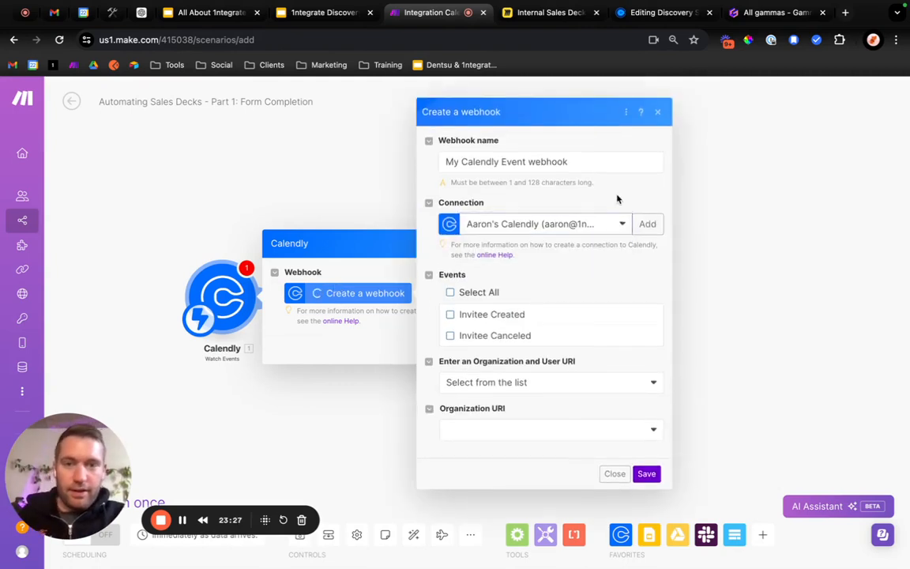
triple_click(557, 161)
type("Sal")
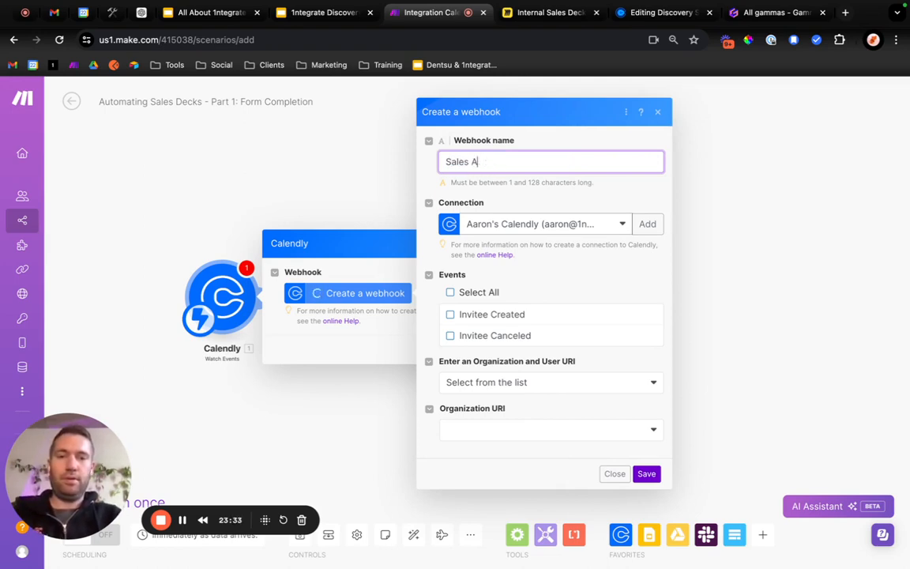
type("es Deck Creation")
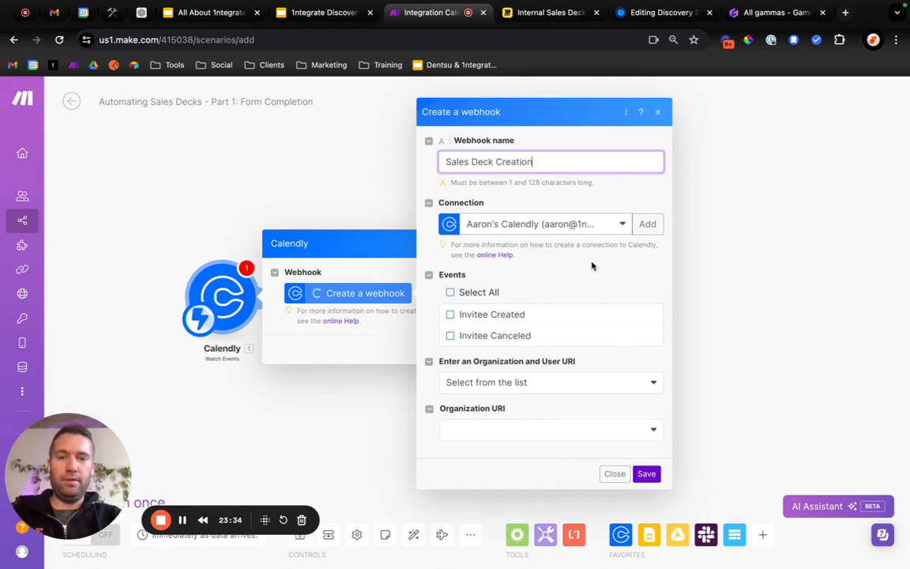
Limit the webhook to Invitee Created events, pick the organization URI and the account owner's user URI from the lists, and save it.
left_click(495, 316)
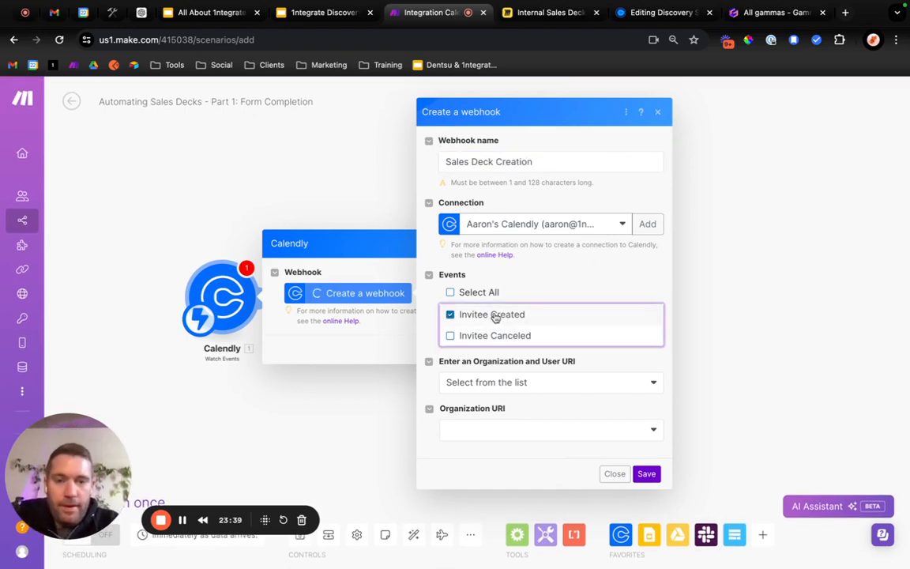
left_click(535, 386)
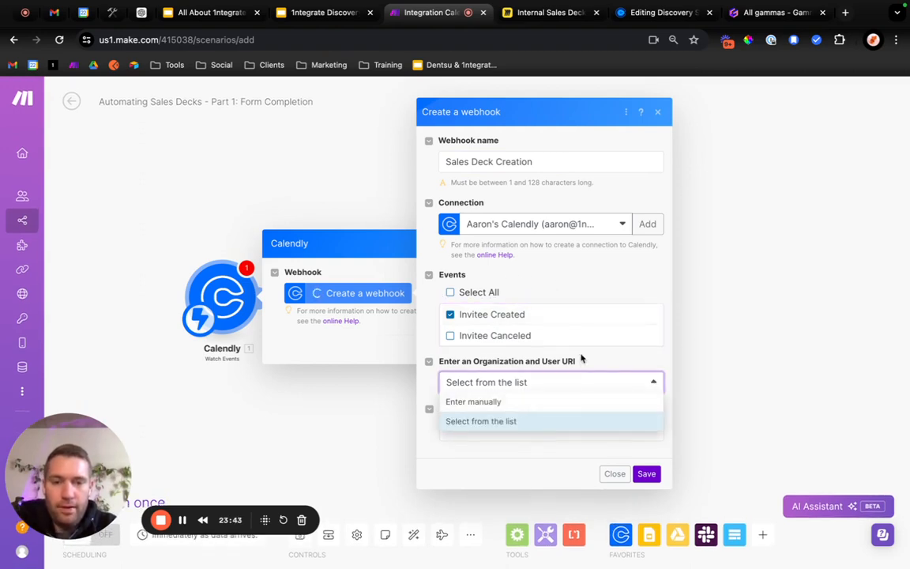
left_click(552, 420)
left_click(508, 433)
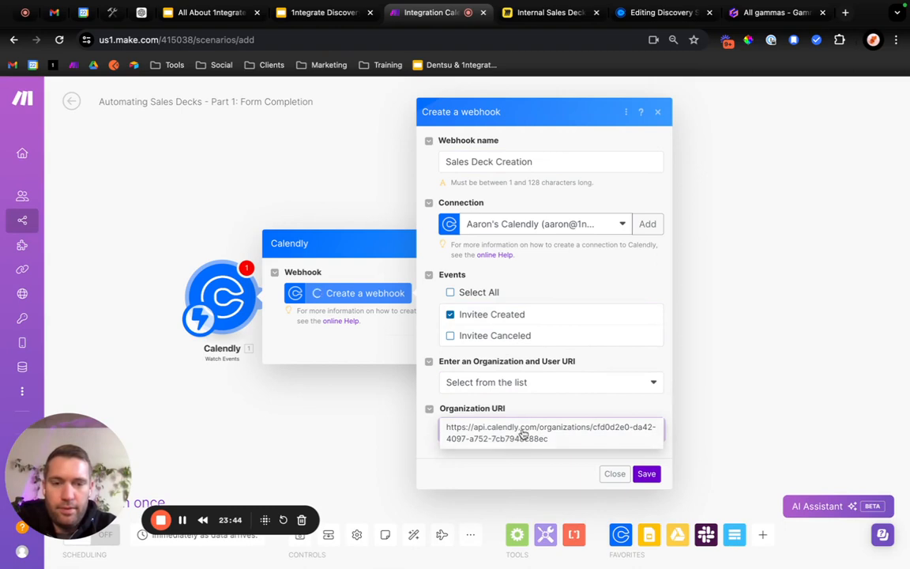
left_click(522, 434)
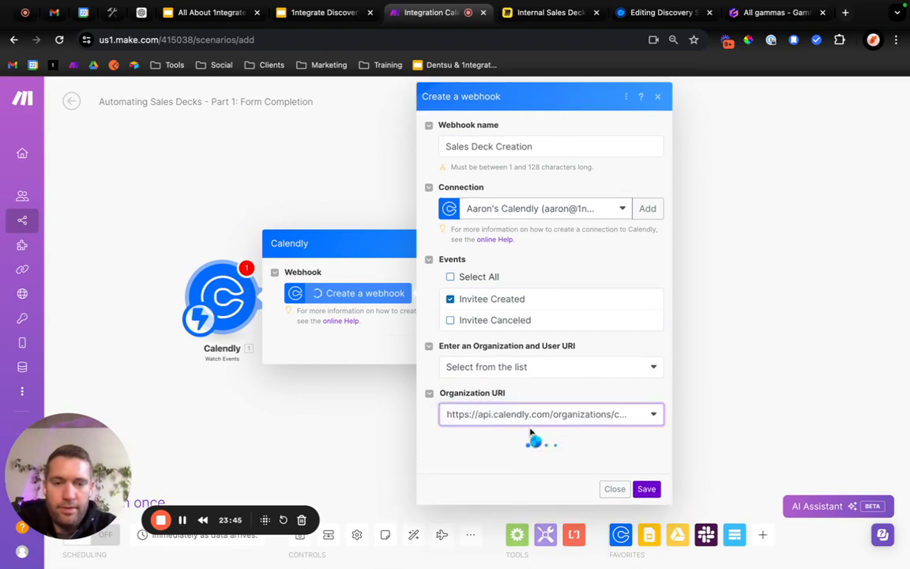
left_click(512, 467)
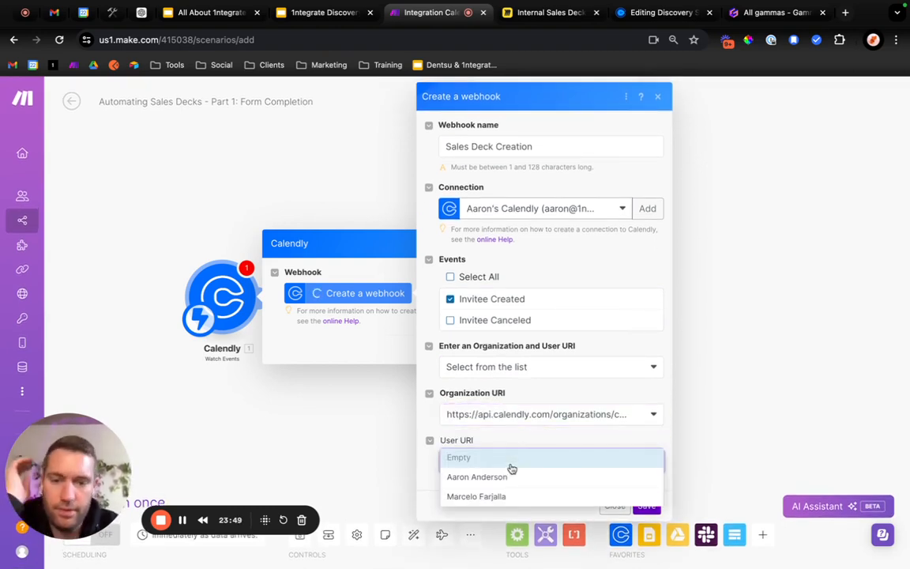
left_click(503, 477)
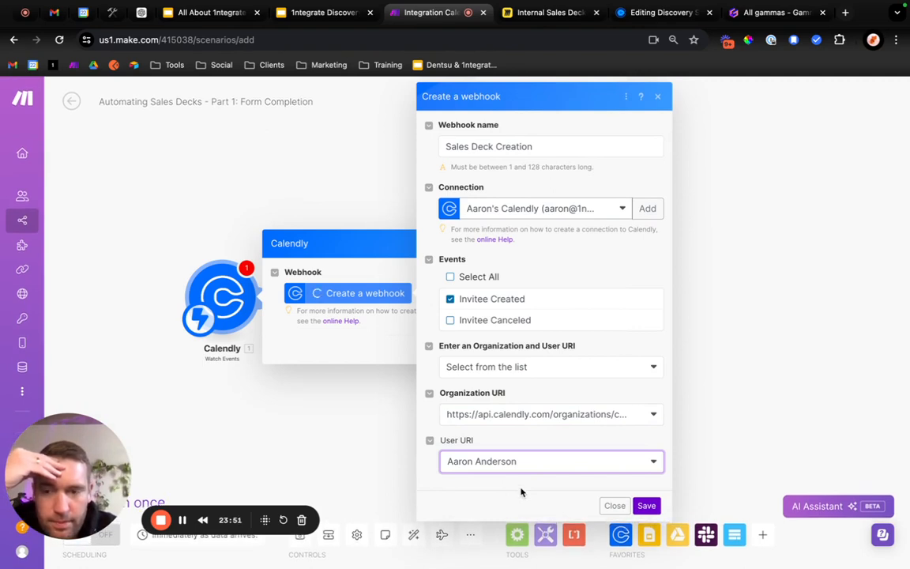
left_click(647, 506)
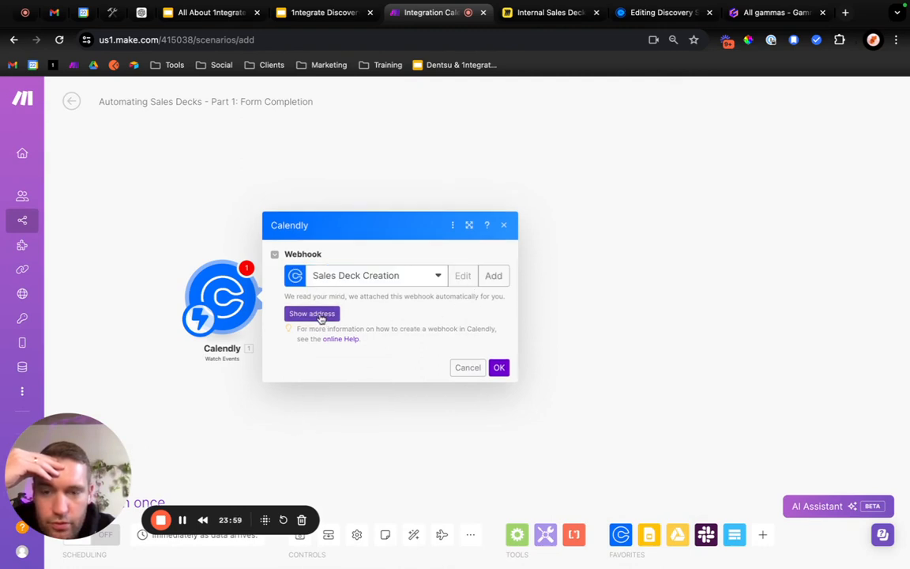
Confirm the Calendly module's settings with the Sales Deck Creation webhook, rechecking them once.
left_click(316, 317)
left_click(496, 379)
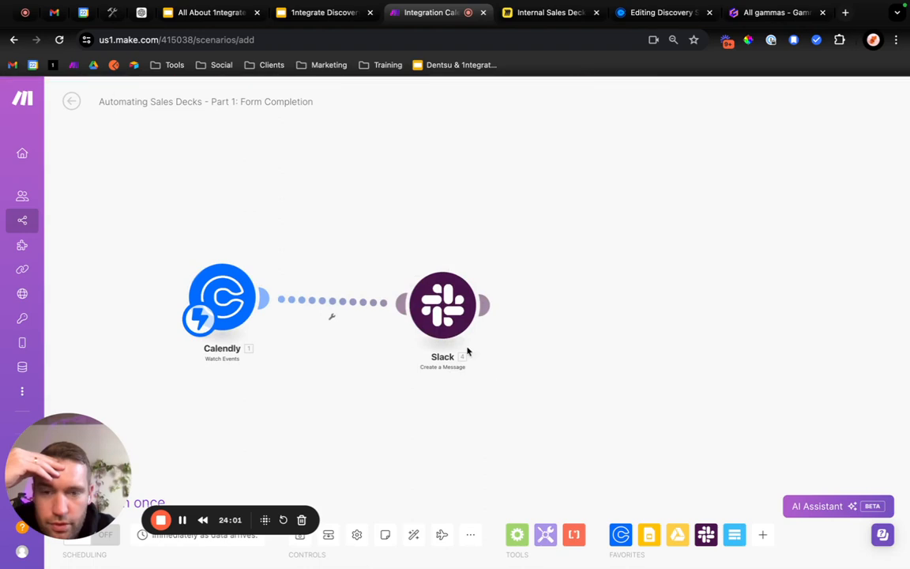
left_click(235, 263)
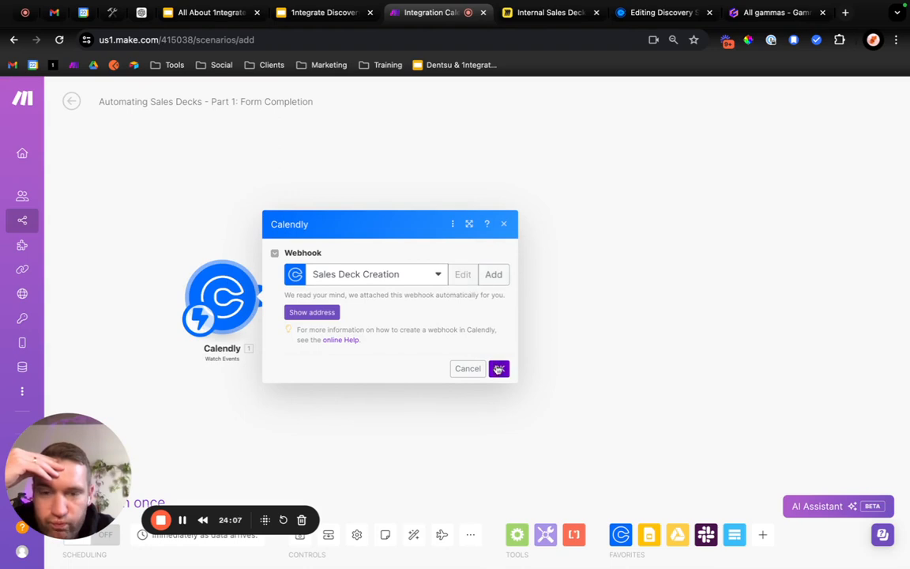
left_click(498, 369)
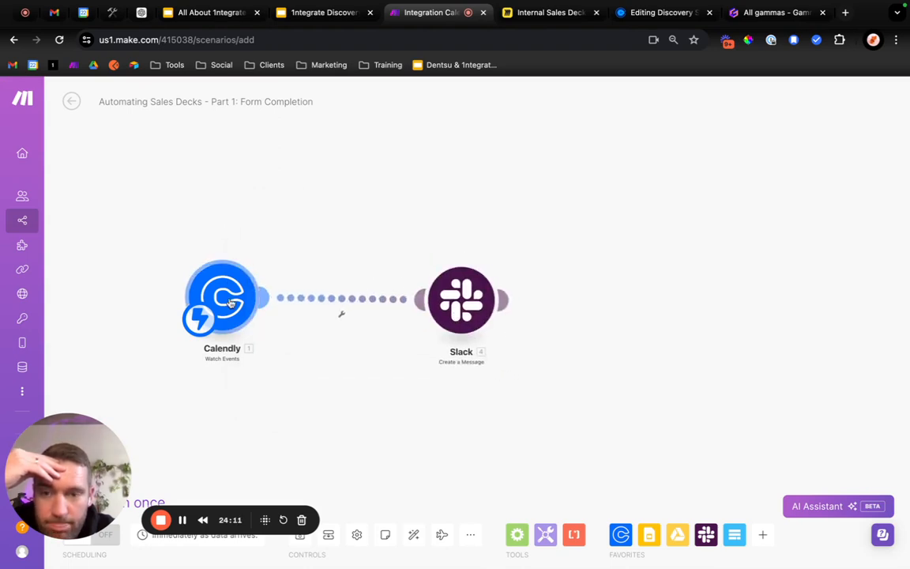
Keep the account owner's personal Slack connection in the Slack module and set the channel entry method to "Select from the list".
left_click(474, 299)
left_click(636, 149)
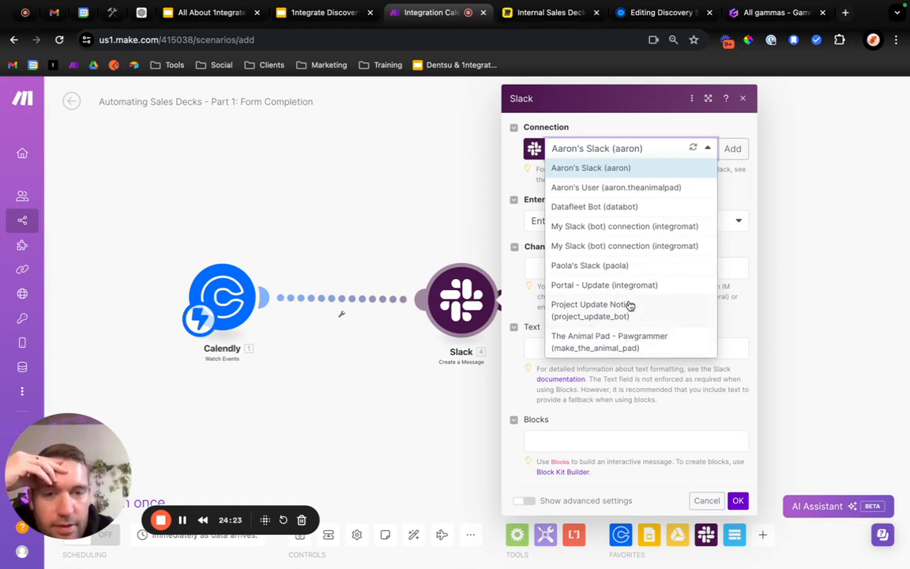
left_click(612, 167)
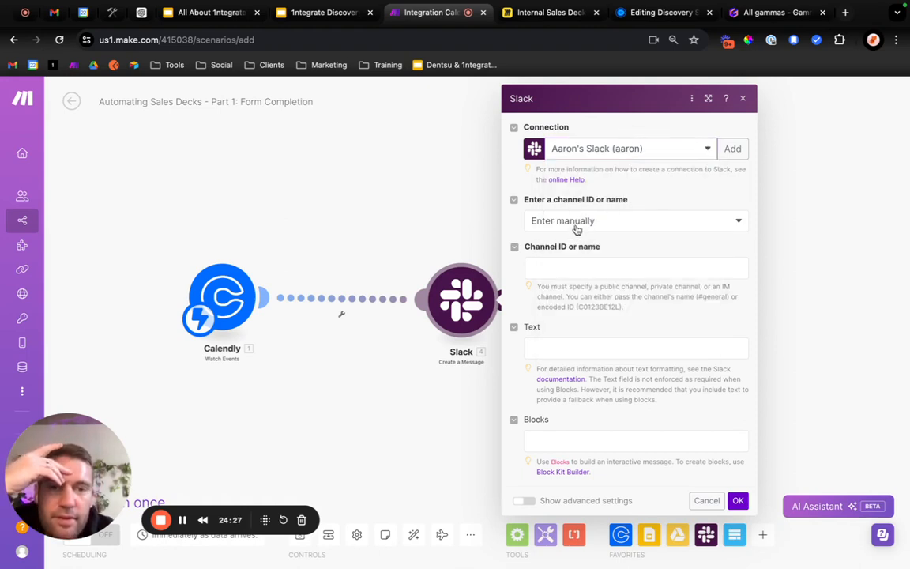
left_click(580, 221)
left_click(575, 260)
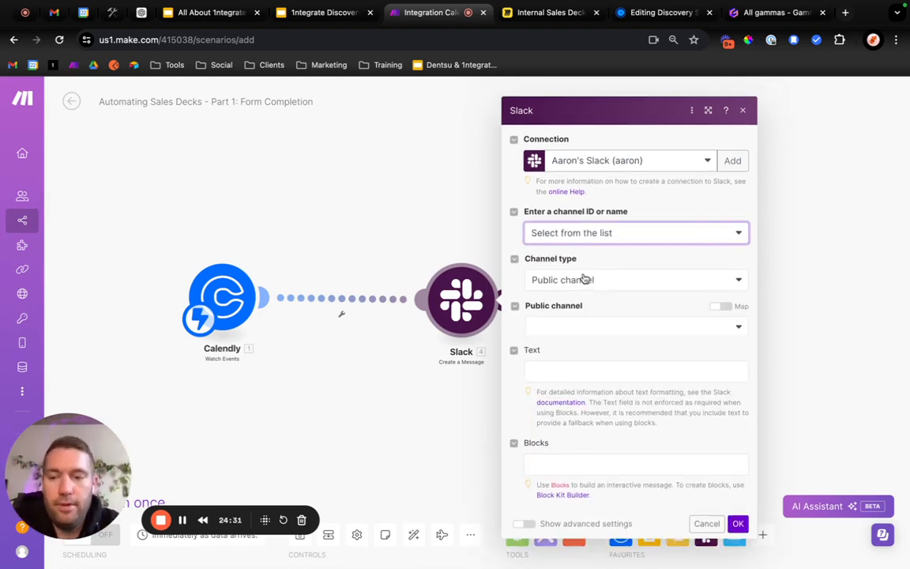
Set the Slack module to post to the account owner's public journal channel.
left_click(575, 315)
type("aar")
left_click(570, 352)
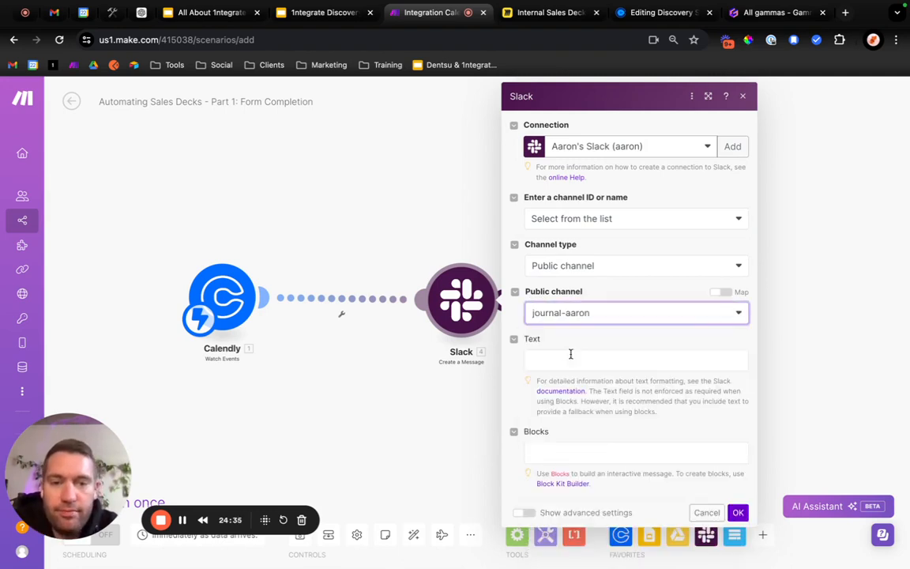
Enter "Complete Deck Setup:" as the Slack message text.
left_click(595, 359)
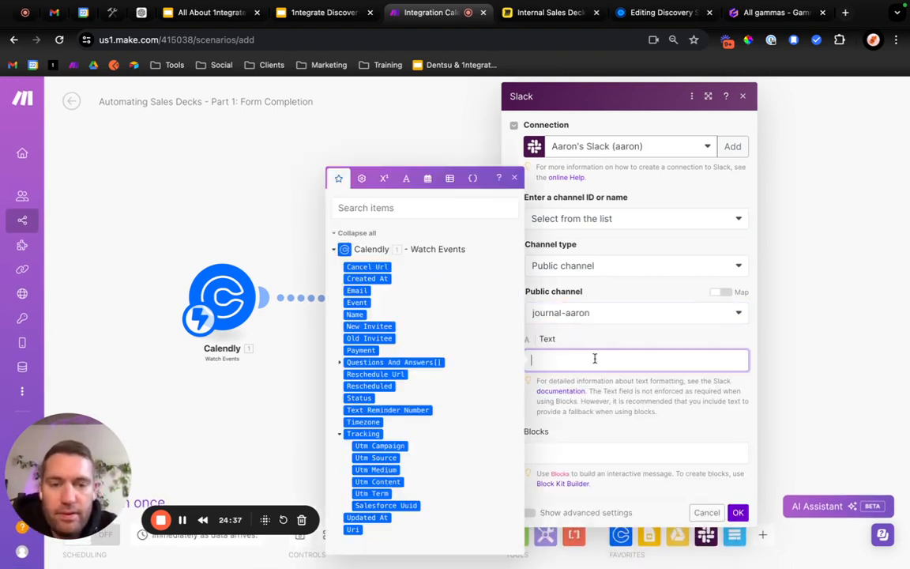
type("New ")
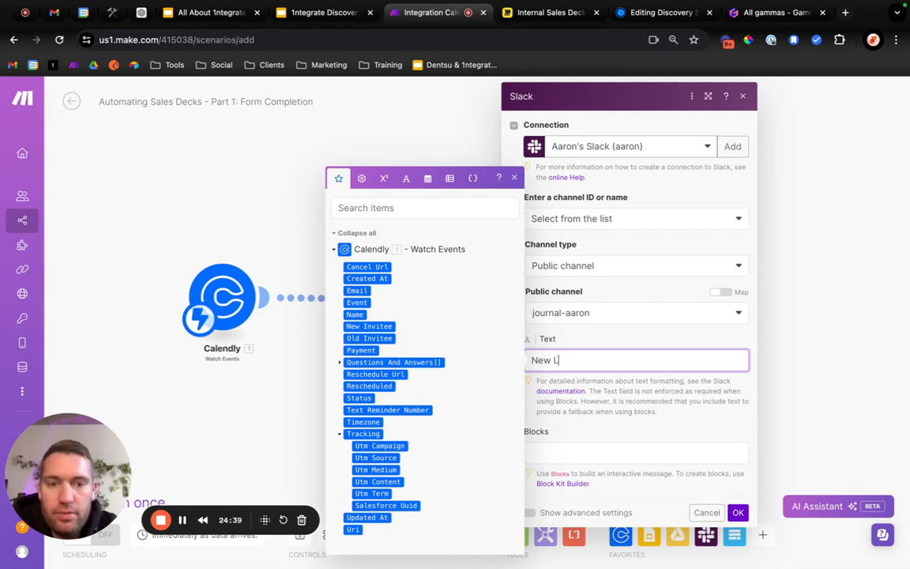
type("L")
key("BackSpace")
key("BackSpace")
key("BackSpace")
key("BackSpace")
key("BackSpace")
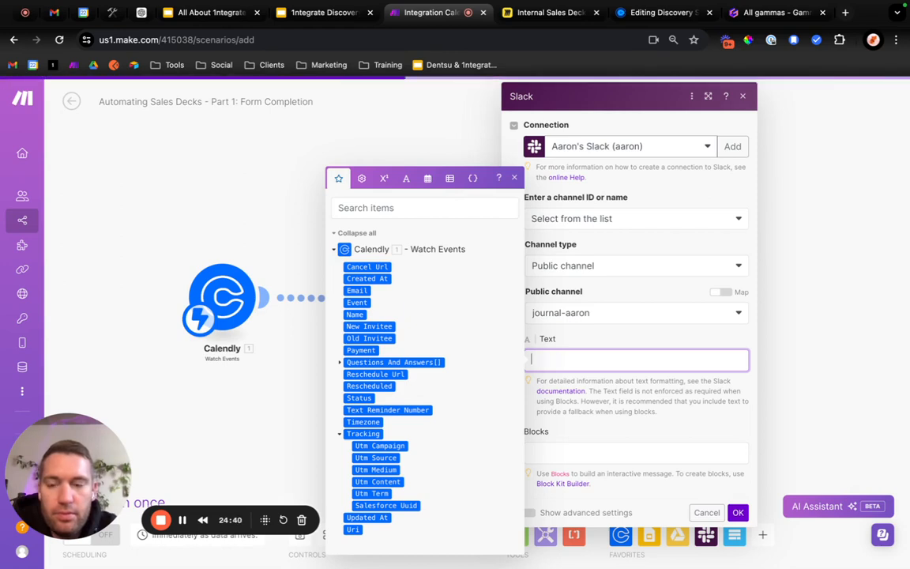
type("Compl")
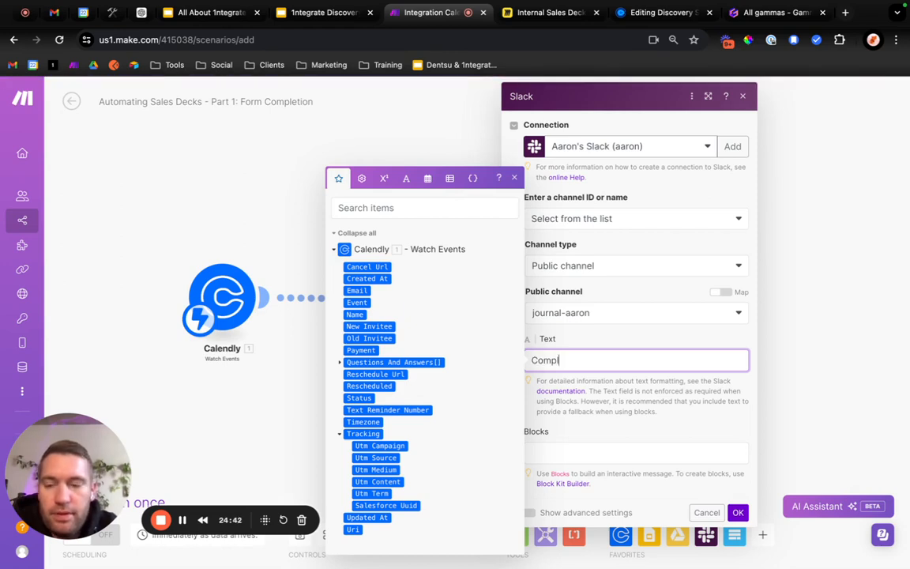
type("ete Dec")
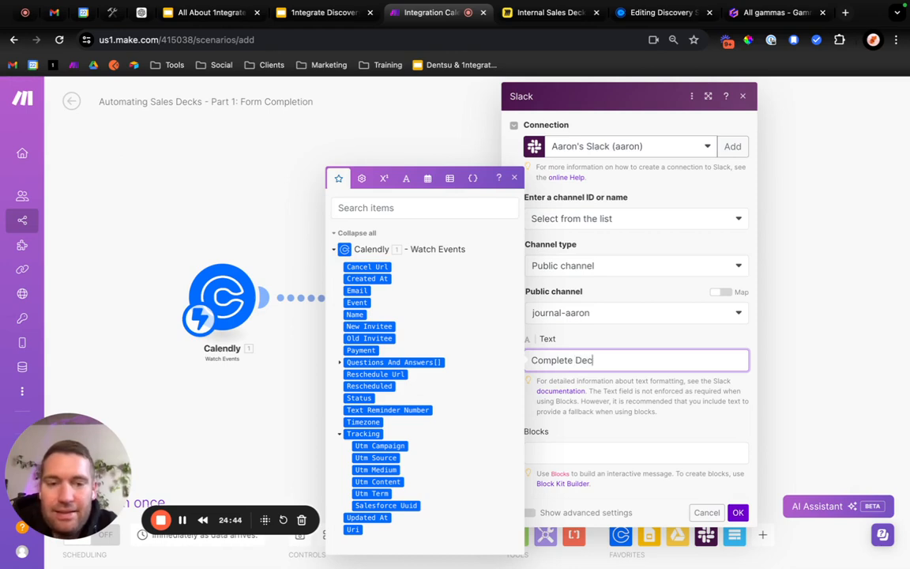
type("k Setup:")
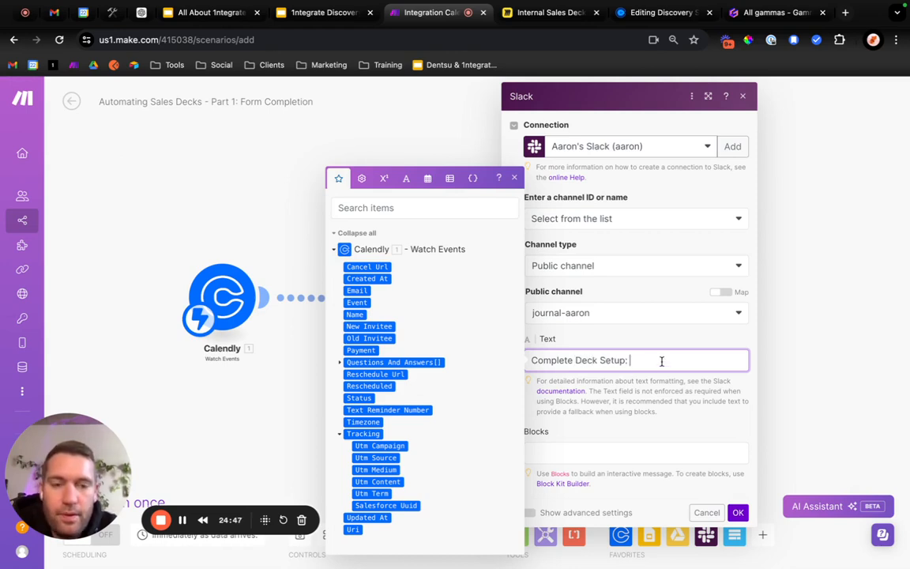
Rework the Slack message into link markup reading "<|Complete Deck Setup:>", with the URL part left empty, and confirm the module.
left_click(515, 180)
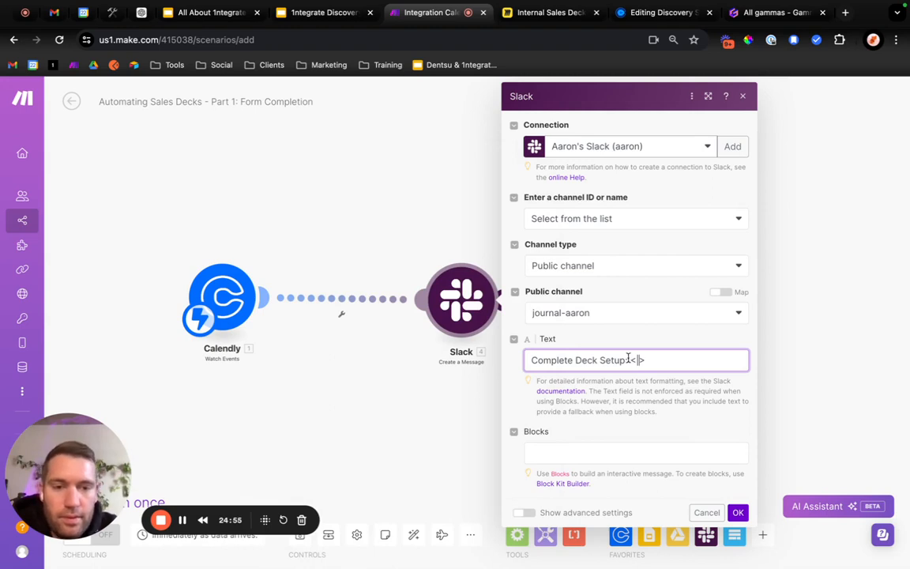
left_click_drag(629, 359, 504, 360)
key("BackSpace")
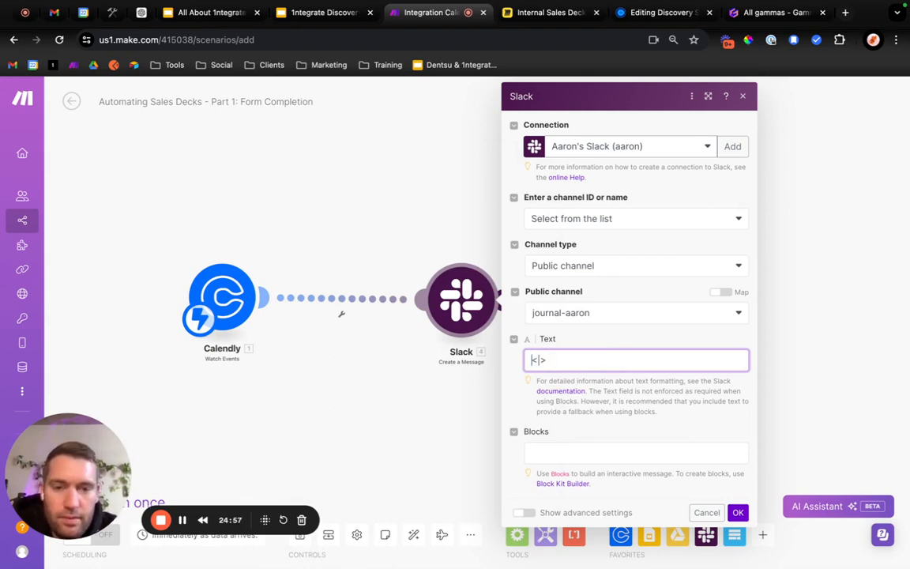
left_click(542, 360)
type("Complete Deck Setup:")
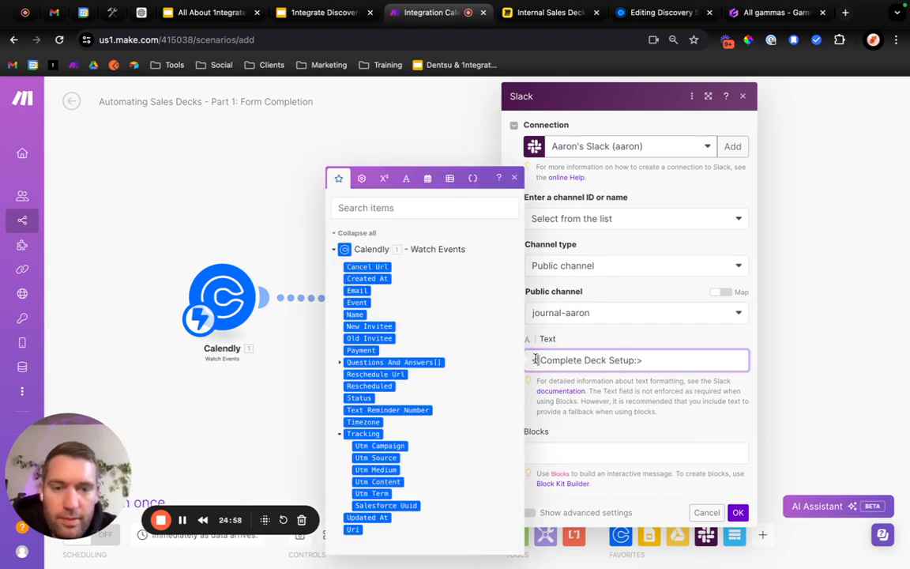
left_click(619, 393)
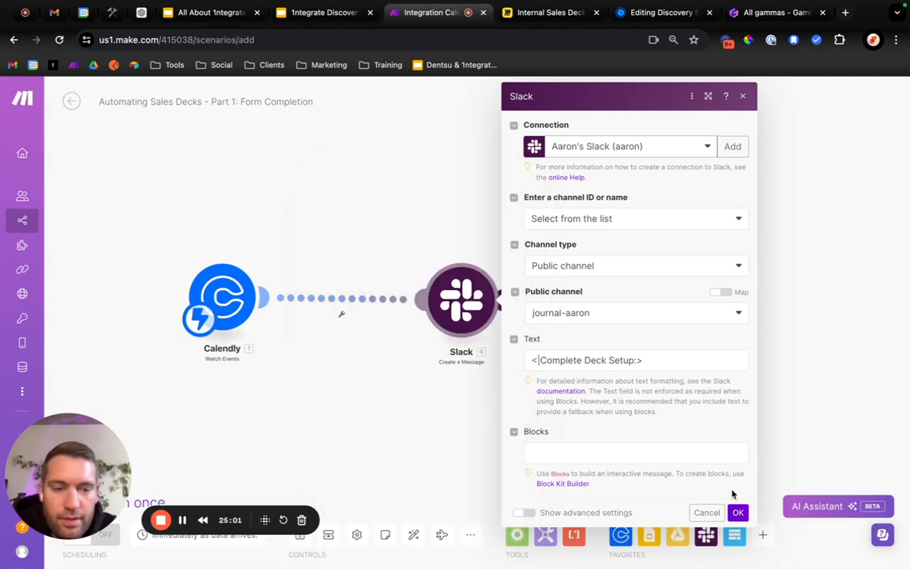
left_click(738, 513)
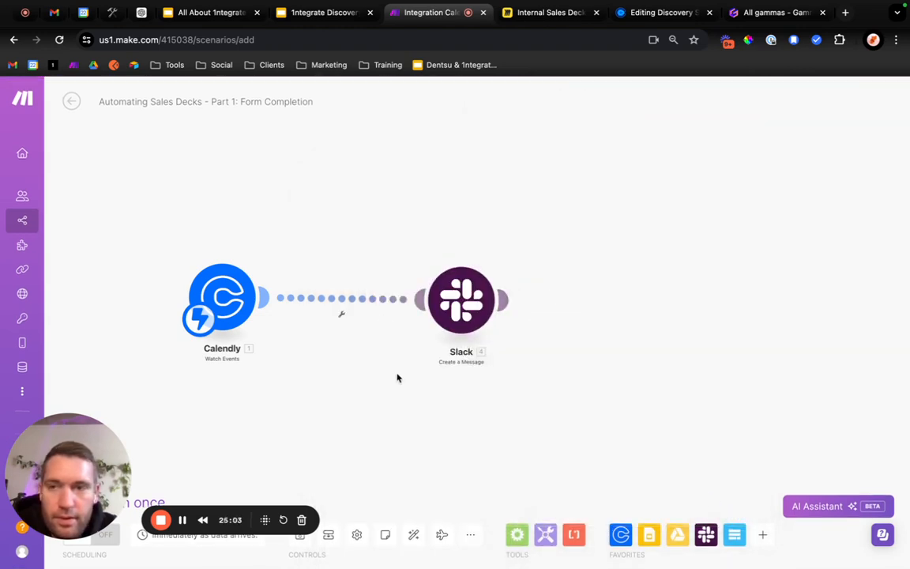
Save the scenario and line up the Calendly module level with the Slack module.
left_click(301, 536)
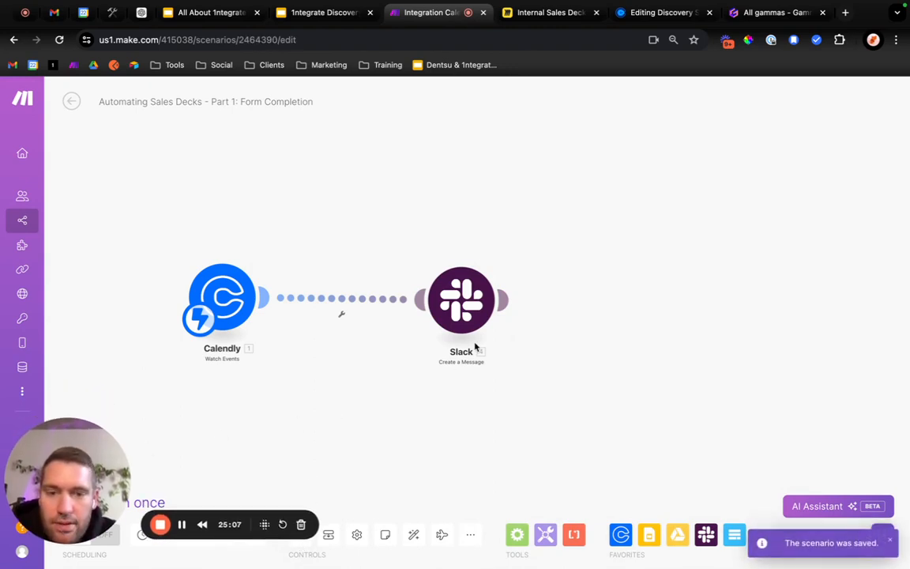
mouse_move(230, 310)
left_mouse_down()
mouse_move(230, 328)
mouse_move(238, 313)
left_mouse_up()
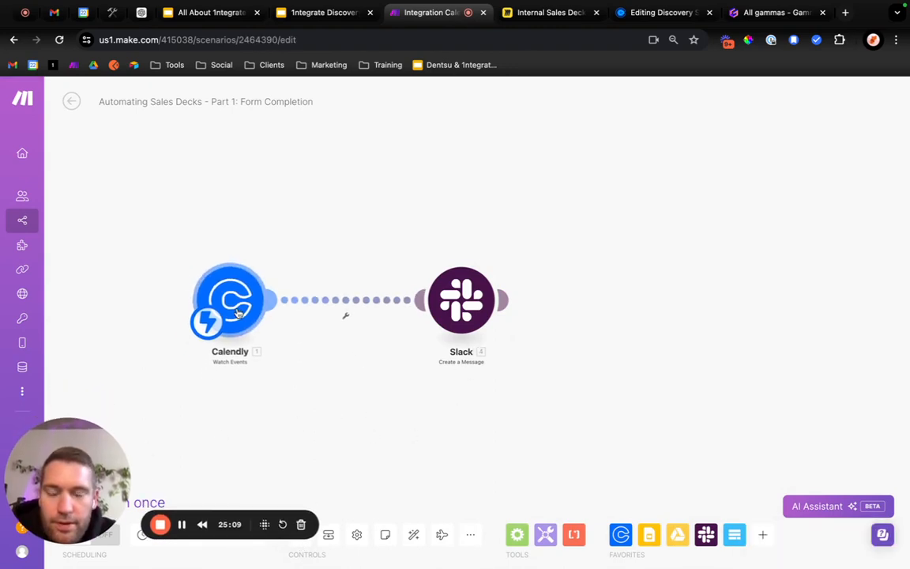
Open fillout.com in a new browser tab, close the Gamma tab, and log in to reach the Fillout forms dashboard.
left_click(845, 12)
type("fil")
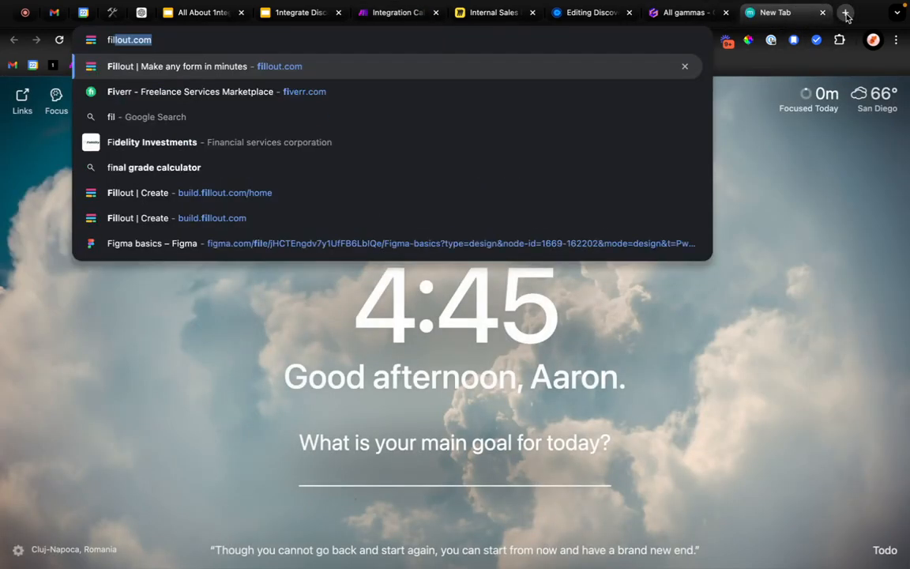
key("Return")
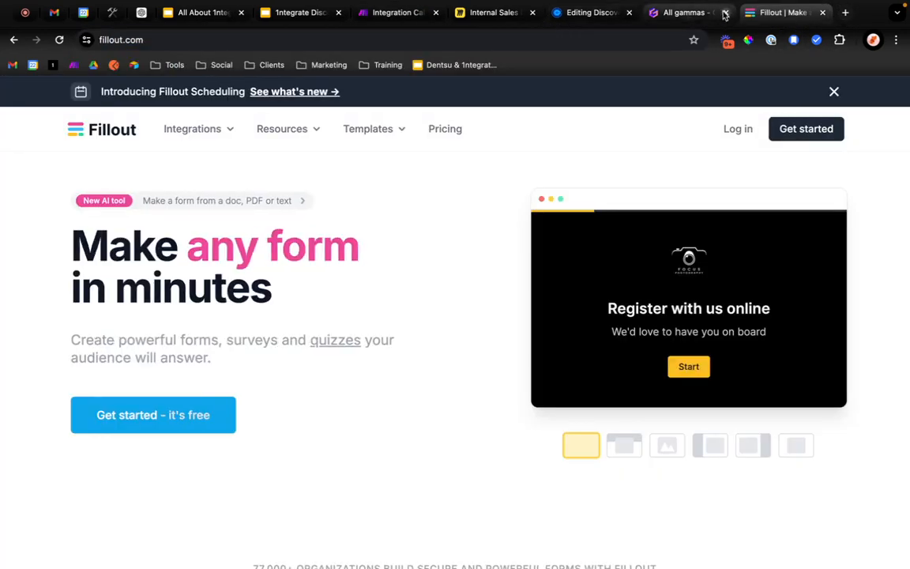
left_click(726, 13)
left_click(735, 132)
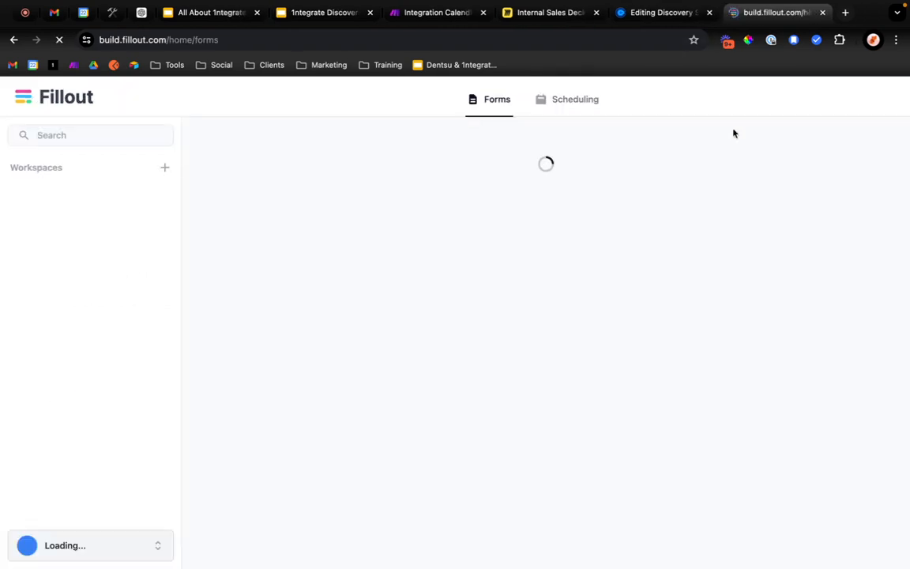
left_click(654, 13)
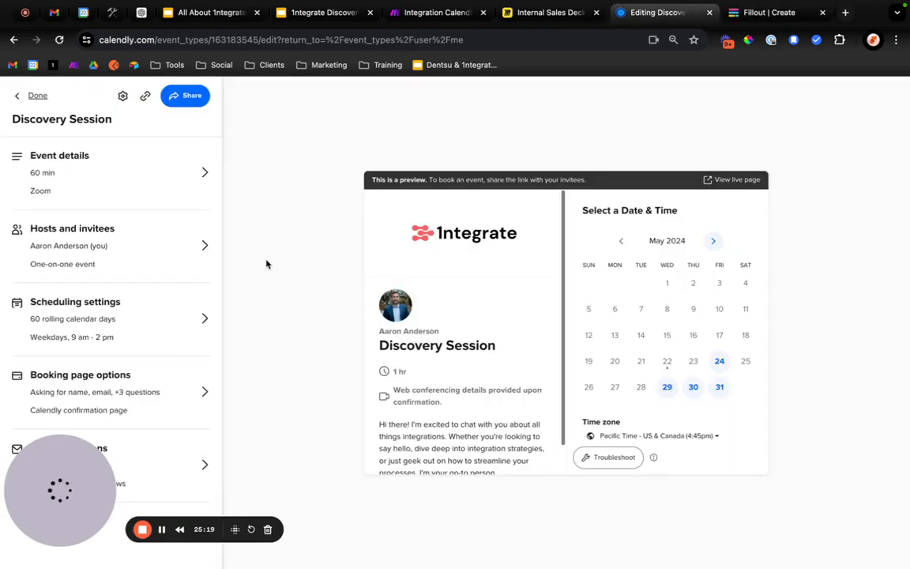
left_click(758, 12)
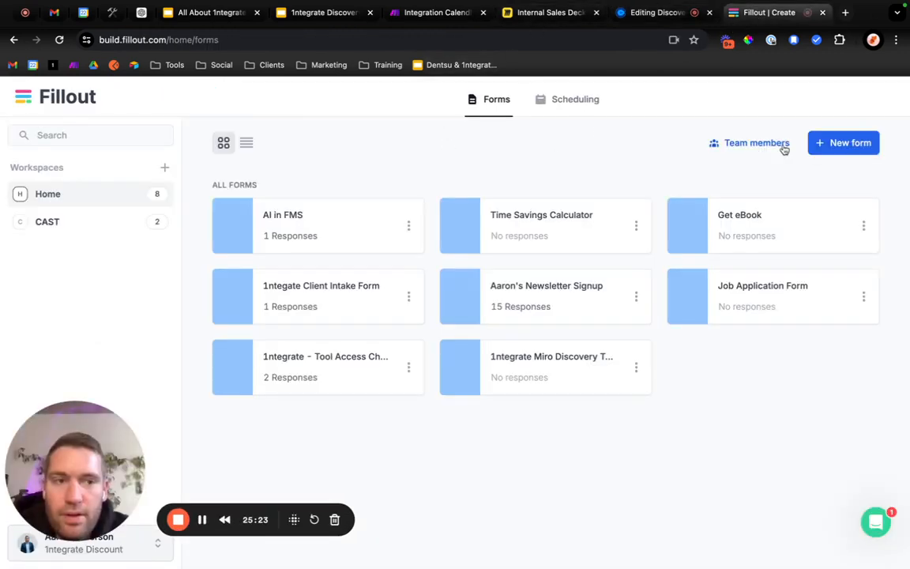
Create a blank form with the Dark theme and name it "New Sales Deck Form".
left_click(844, 143)
left_click(261, 314)
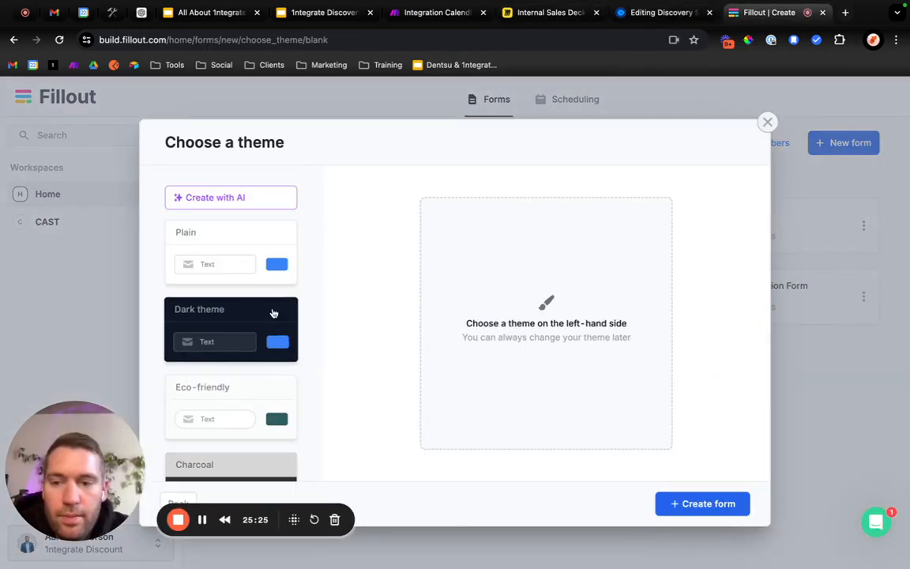
left_click(243, 308)
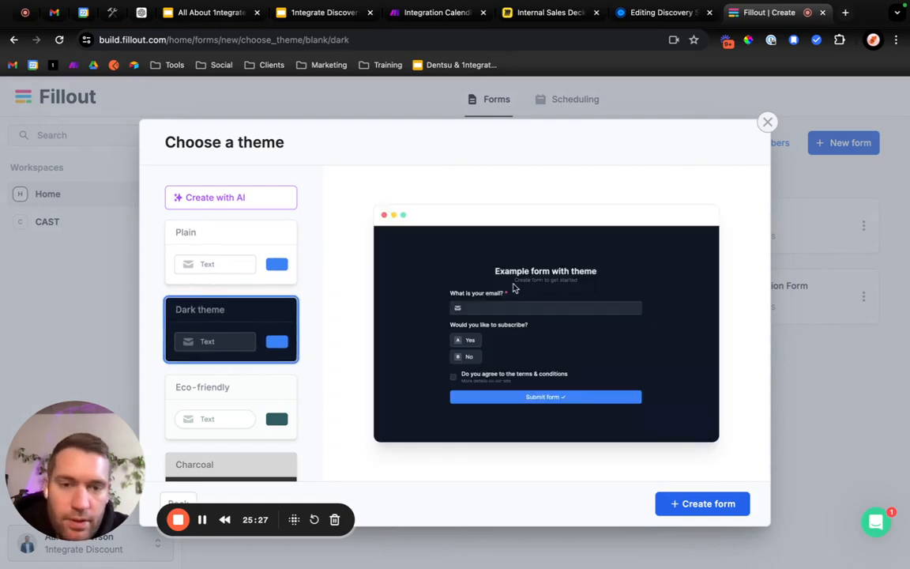
left_click(695, 505)
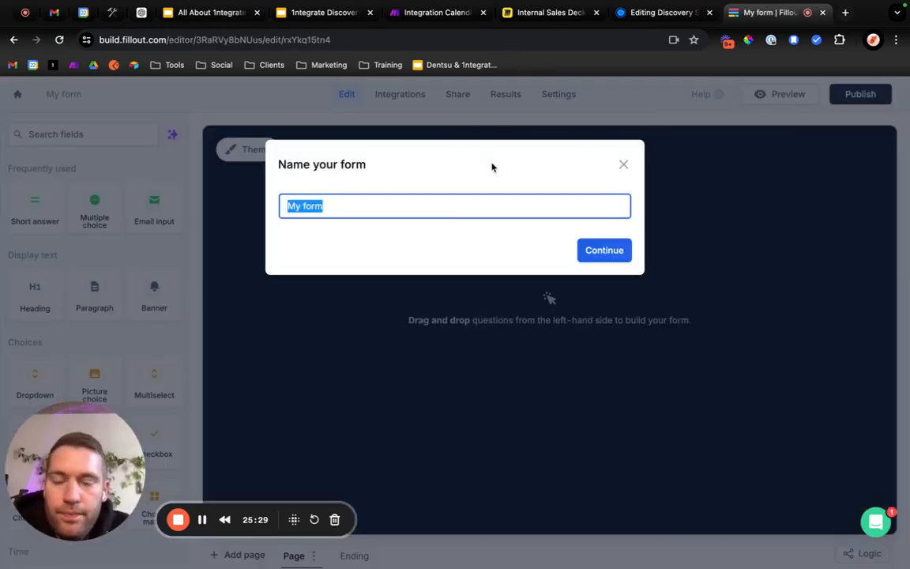
type("Sales")
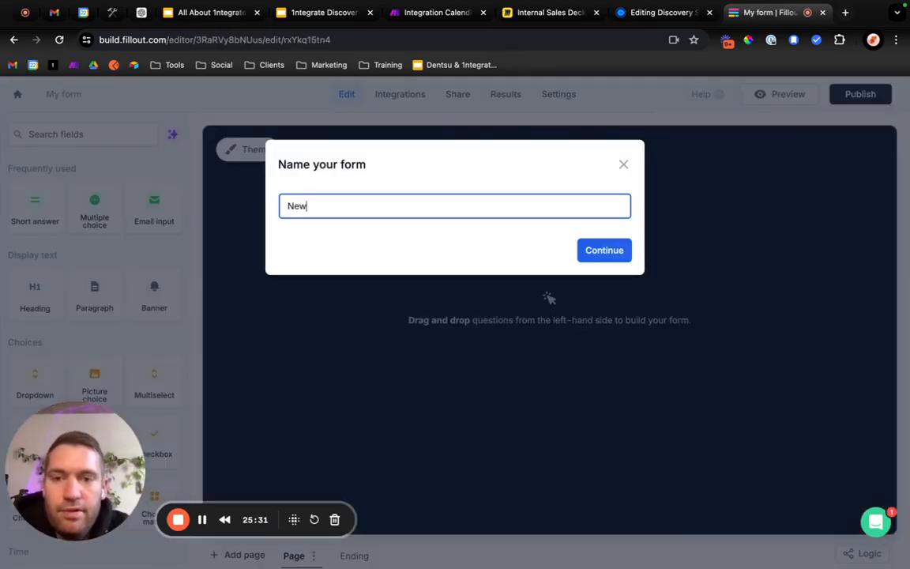
type("ales Deck Form")
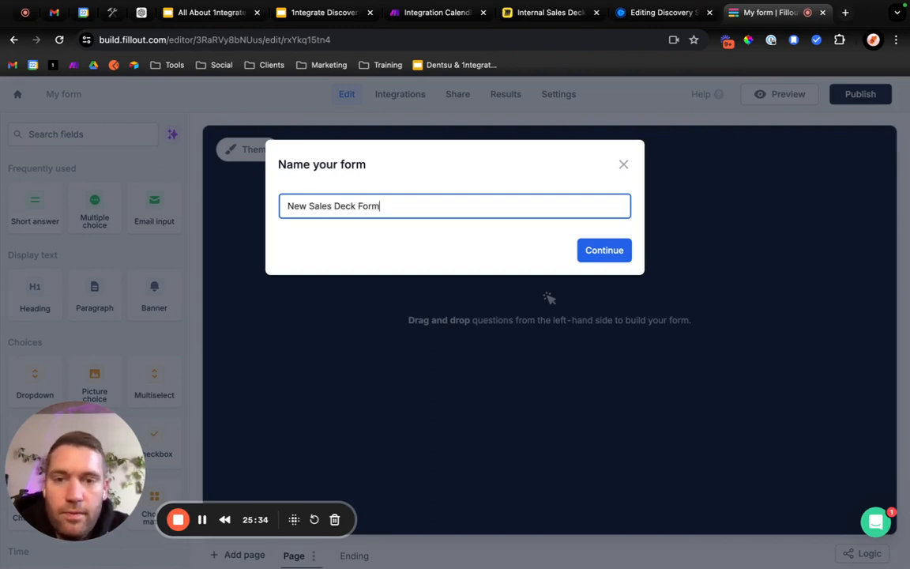
left_click(613, 255)
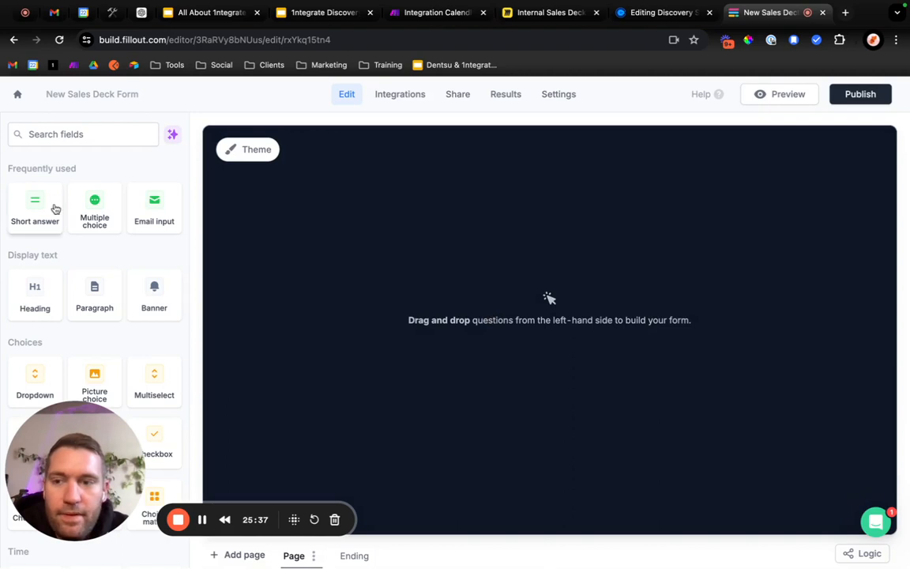
Add a heading to the form page reading "Complete to create an tailored sales deck!".
left_click_drag(35, 291, 523, 260)
type("C")
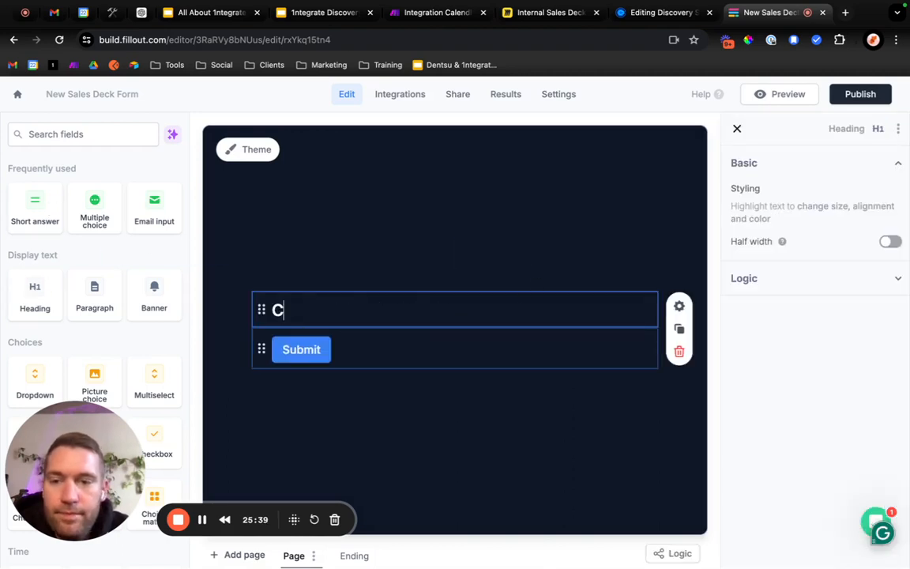
type("omplet")
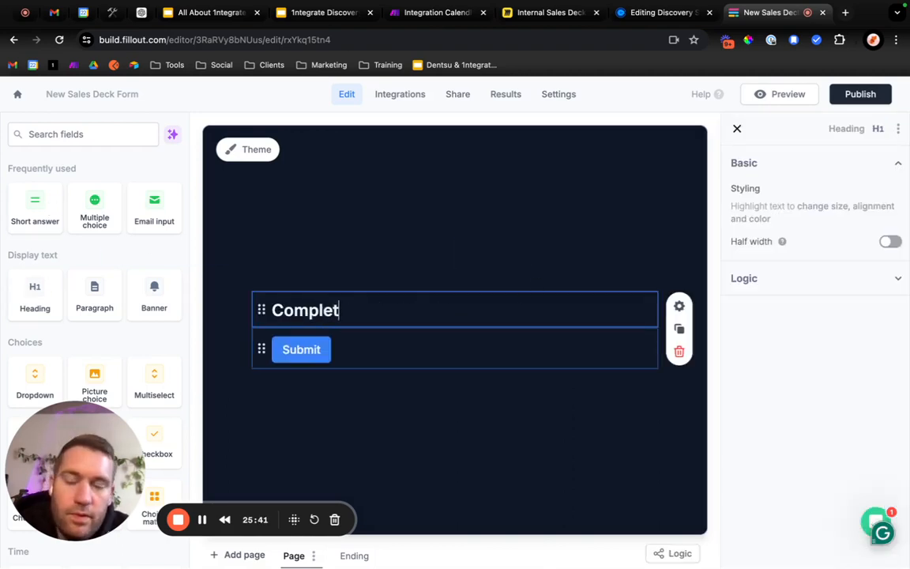
type("e to cre")
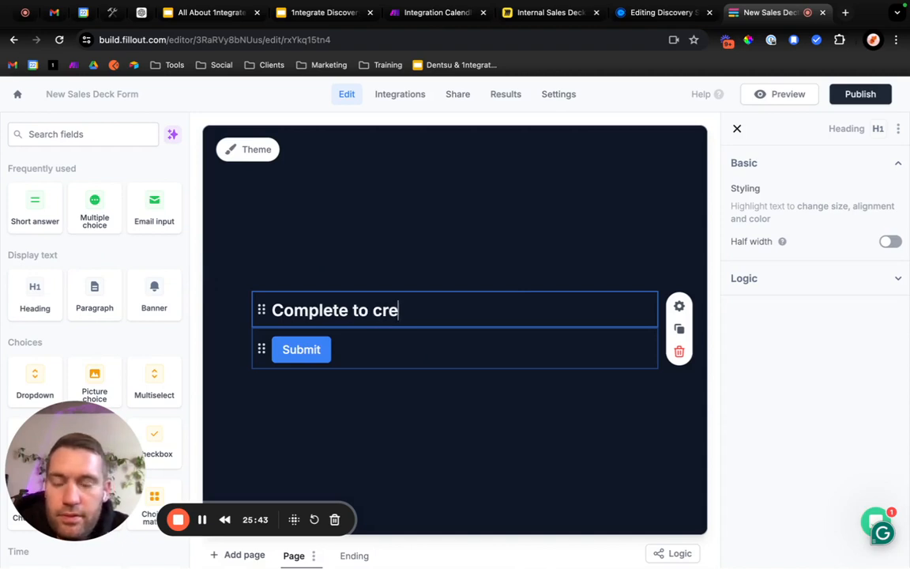
type("ate an automti")
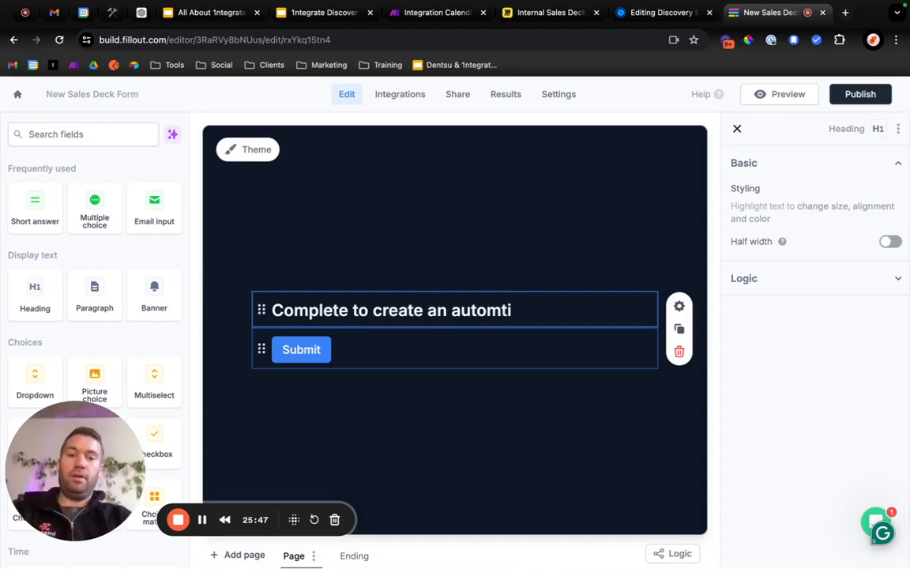
key("BackSpace")
key("BackSpace")
type("ated")
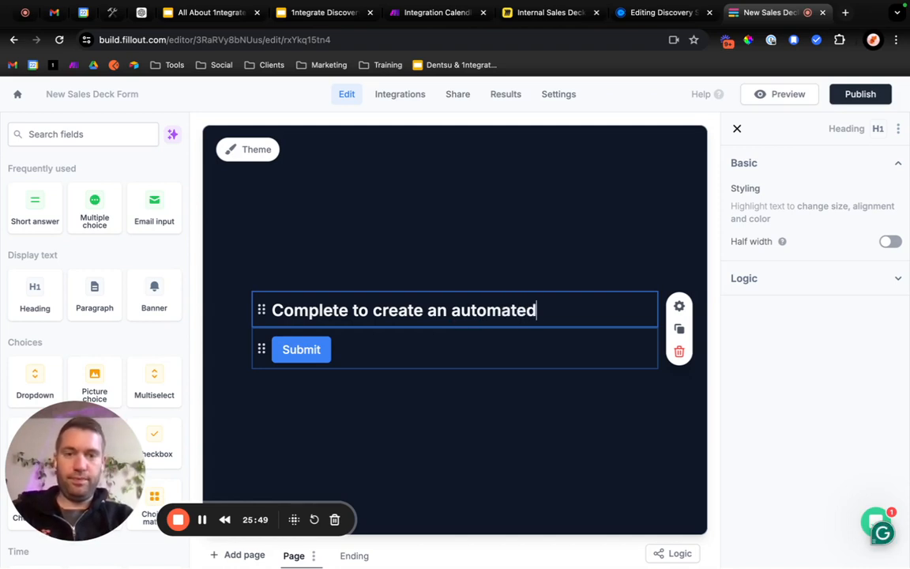
key("BackSpace")
key("BackSpace")
key("BackSpace")
key("BackSpace")
key("BackSpace")
key("BackSpace")
key("BackSpace")
key("BackSpace")
key("BackSpace")
key("BackSpace")
type("tai")
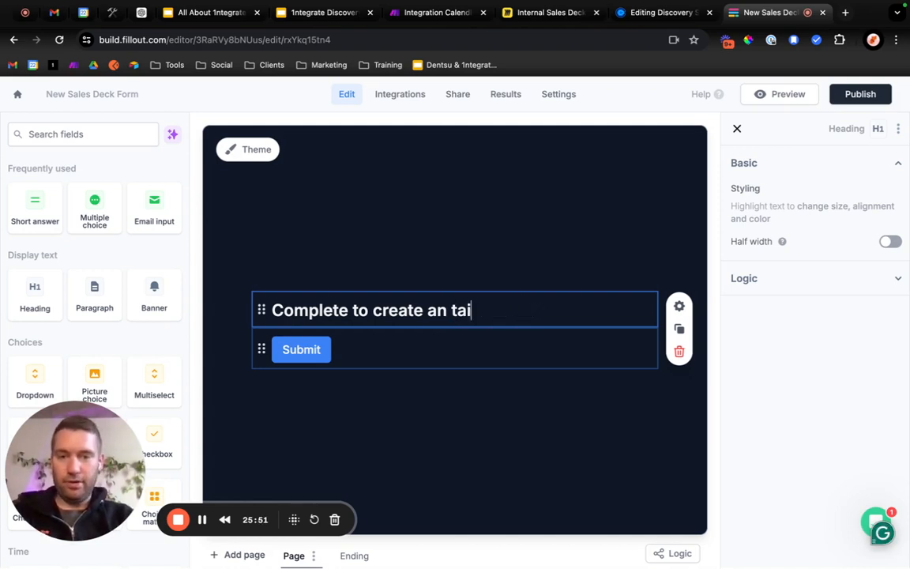
type("lored ki")
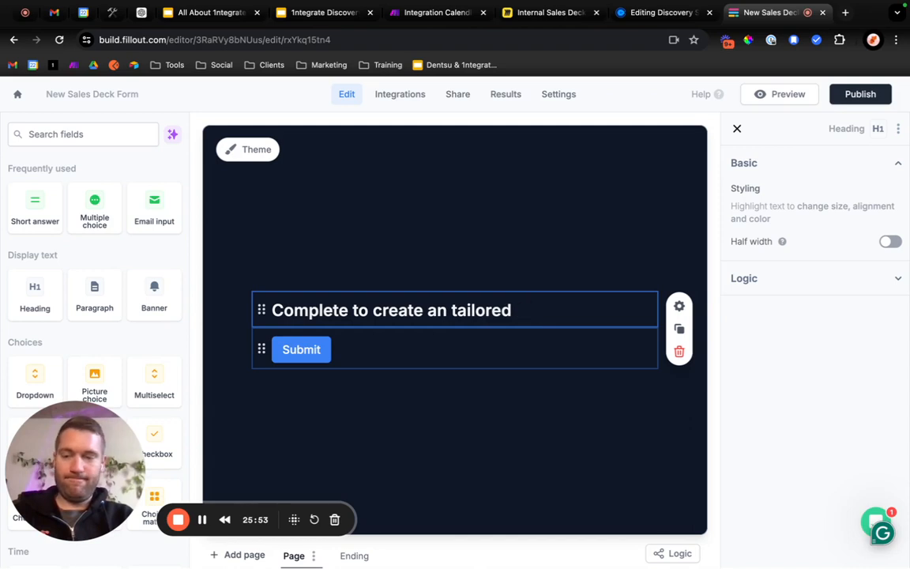
left_click(417, 395)
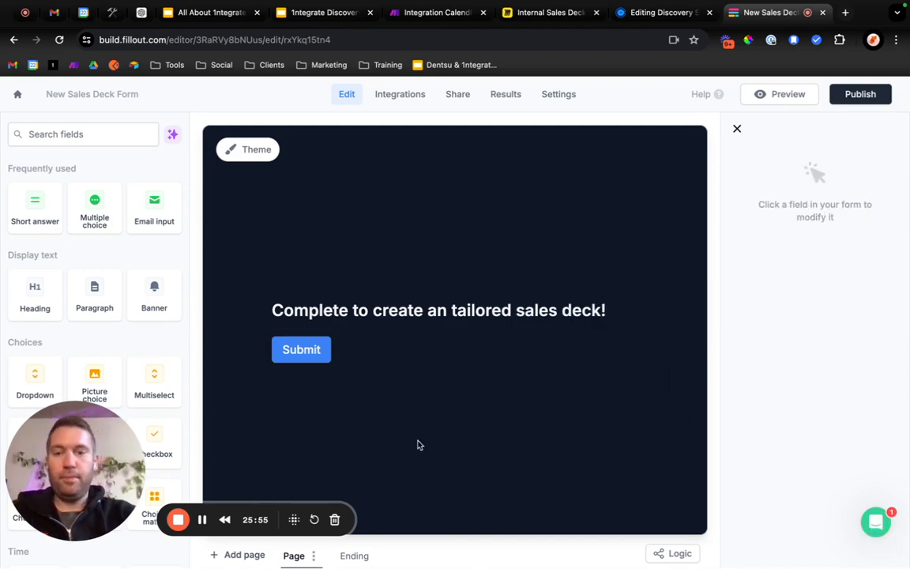
Add a dropdown field labelled "Type of Deck" below the form heading.
scroll(102, 316, "down", 2)
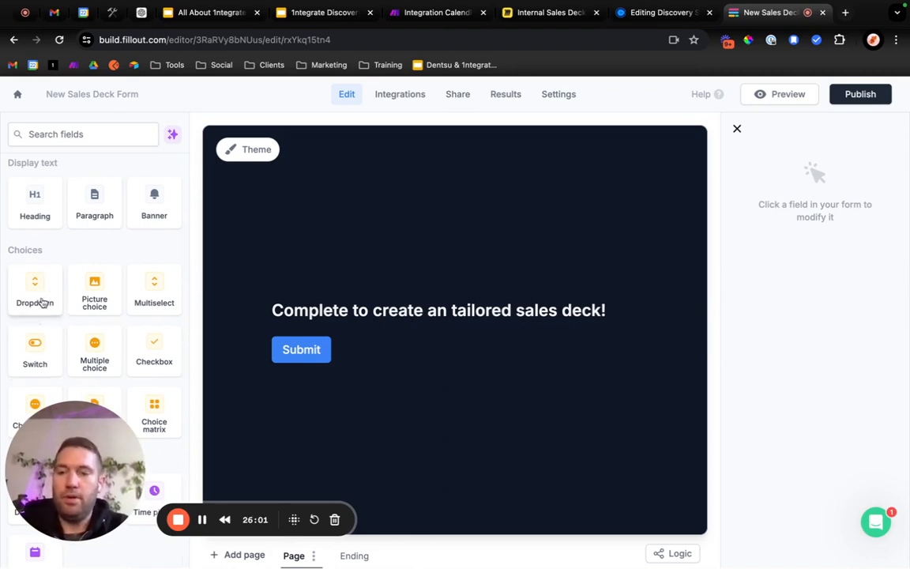
scroll(43, 301, "down", 1)
left_click_drag(28, 254, 310, 327)
type("Ty")
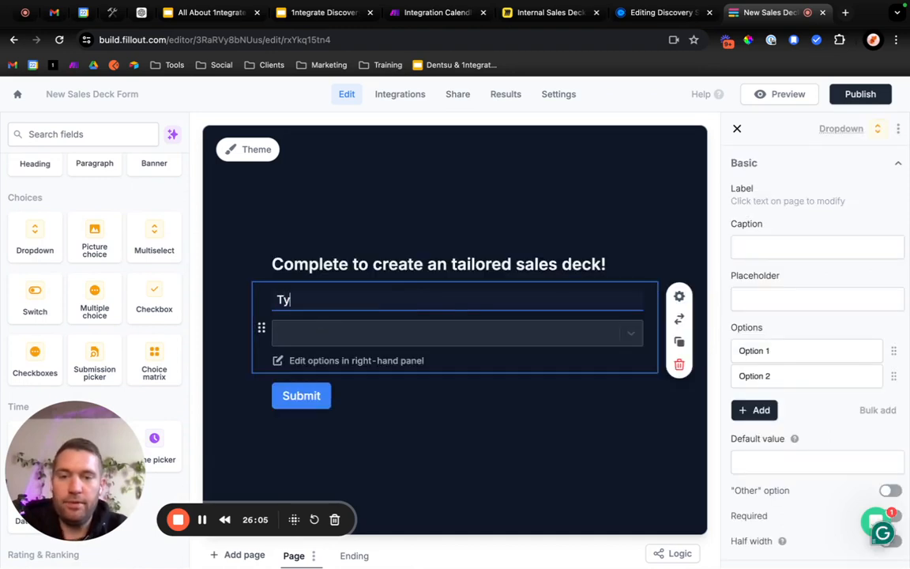
type("pe of Deck")
left_click(321, 333)
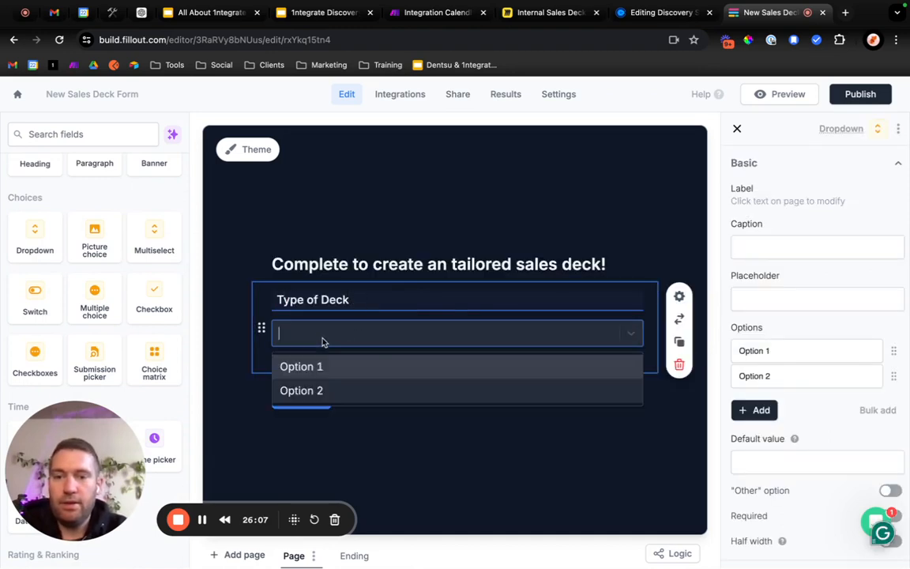
Set the Type of Deck dropdown's options to Discovery, Proposal and Project Kickoff.
left_click(764, 351)
left_click(766, 349)
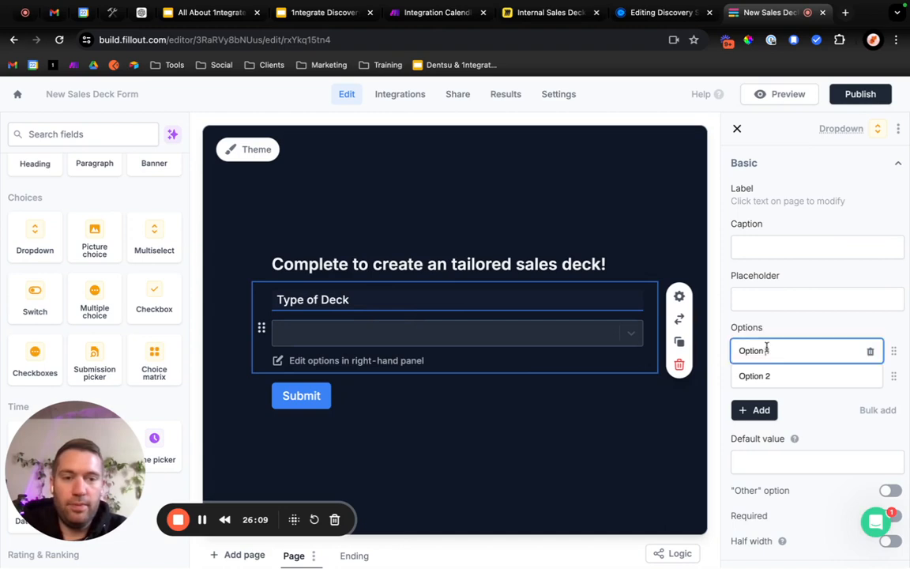
key("ctrl+a")
type("Disc")
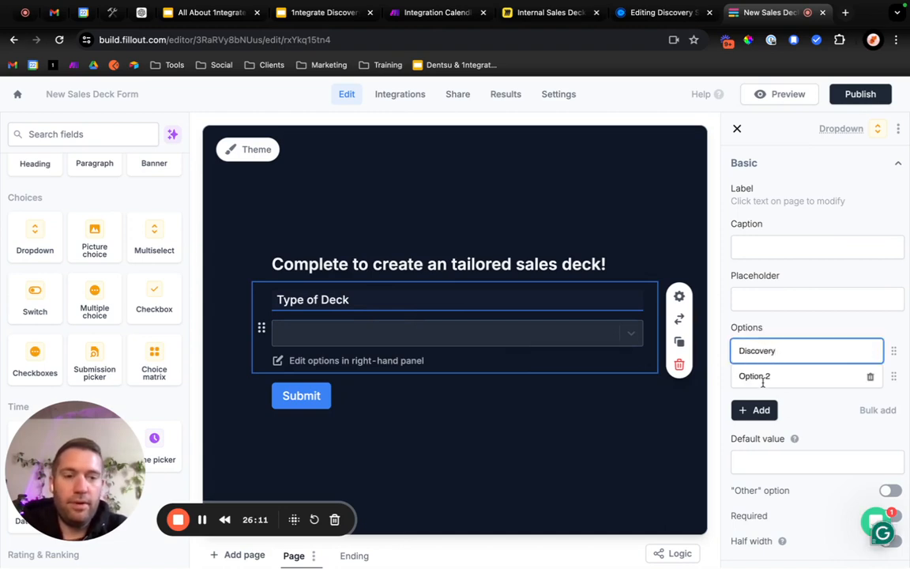
left_click(763, 376)
key("ctrl+a")
type("Prop")
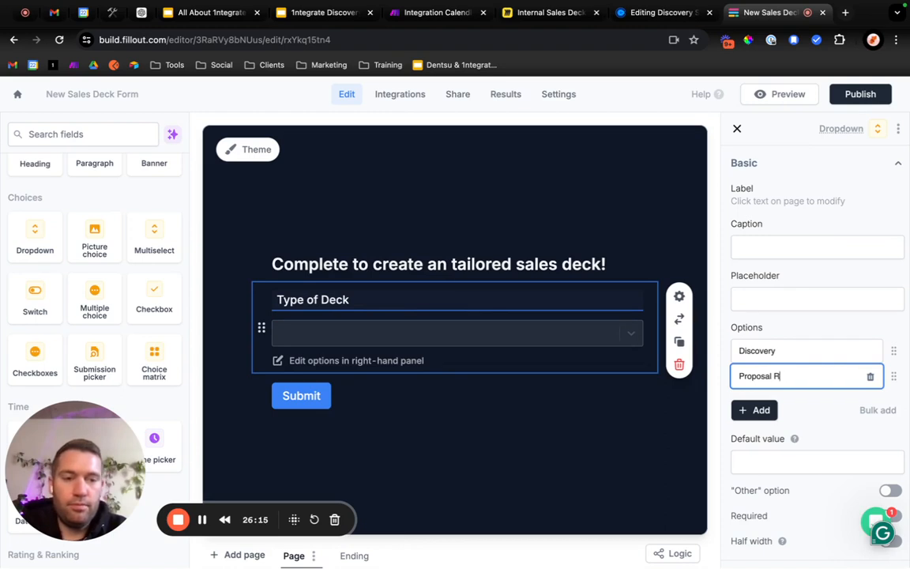
left_click(754, 408)
key("ctrl+a")
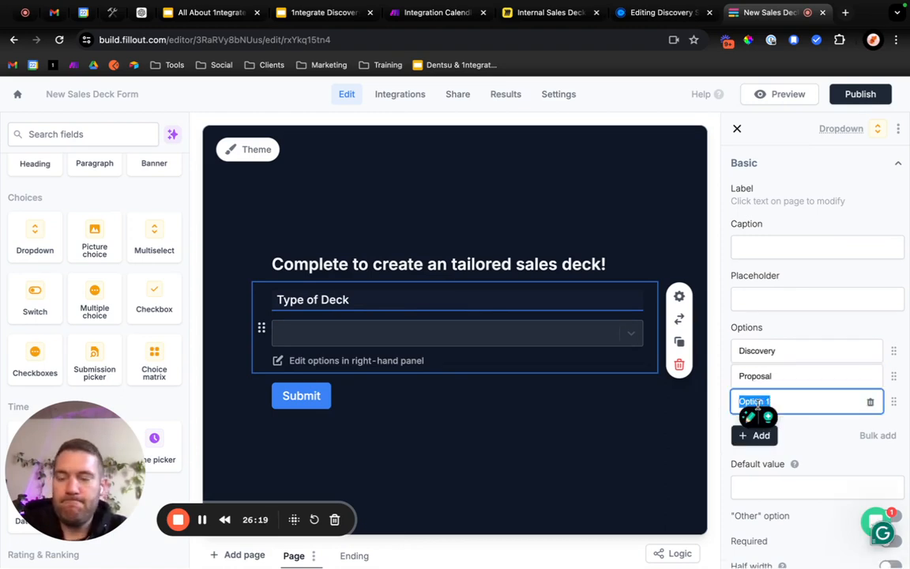
type("Pr")
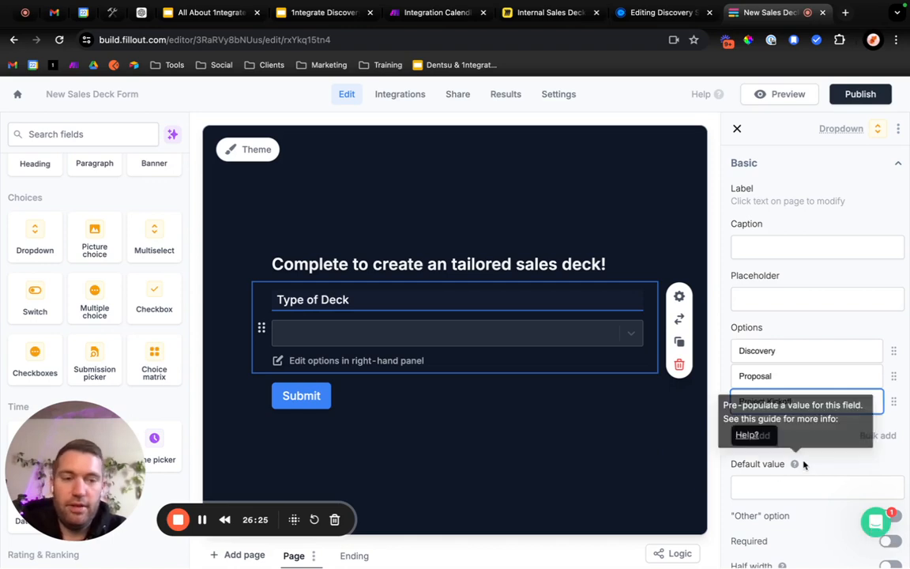
left_click(831, 468)
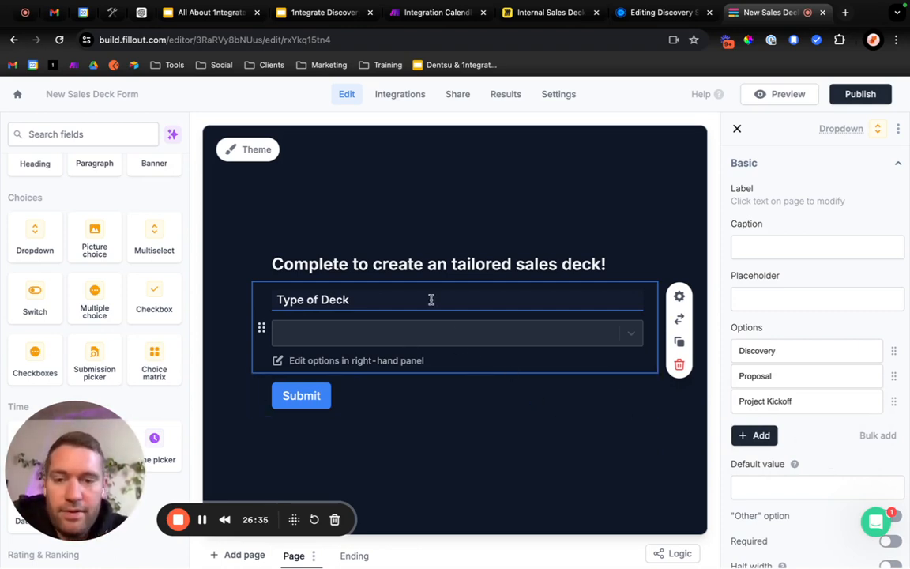
Reword the form heading to "Complete to create a tailored deck!".
left_click(491, 270)
left_click(555, 278)
key("BackSpace")
key("BackSpace")
key("BackSpace")
key("BackSpace")
key("BackSpace")
key("BackSpace")
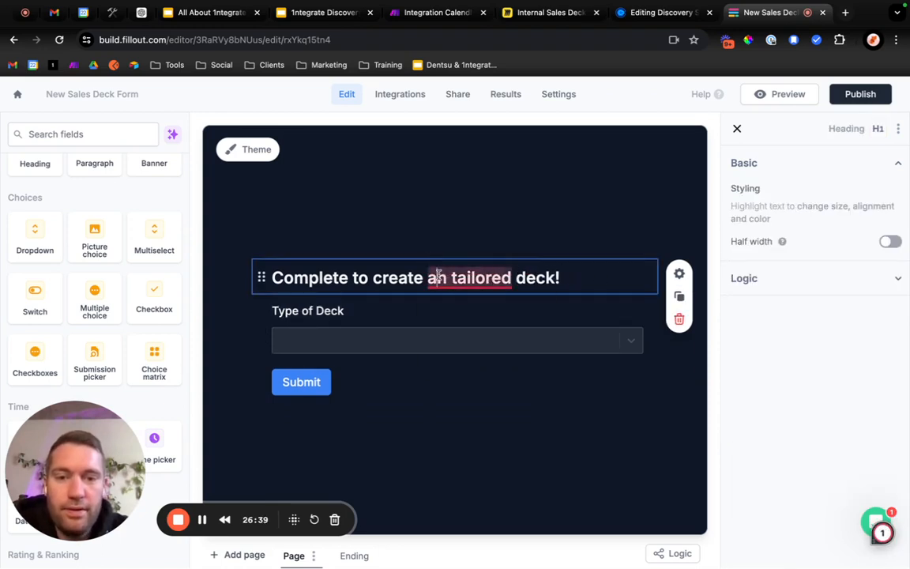
mouse_move(464, 286)
left_click(452, 319)
left_click(472, 415)
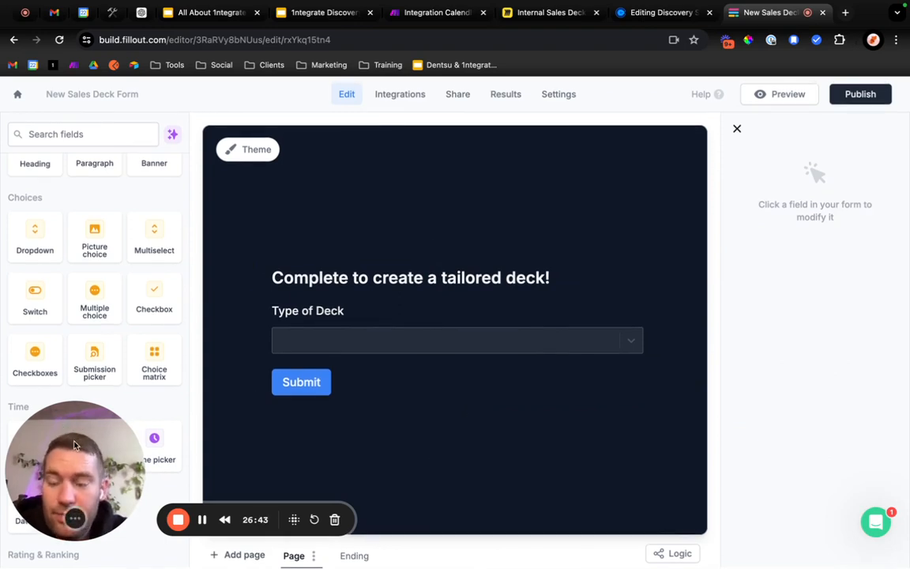
Switch to the ChatGPT automation outline and read which fields it suggests collecting in the Fillout form.
left_click_drag(65, 417, 89, 116)
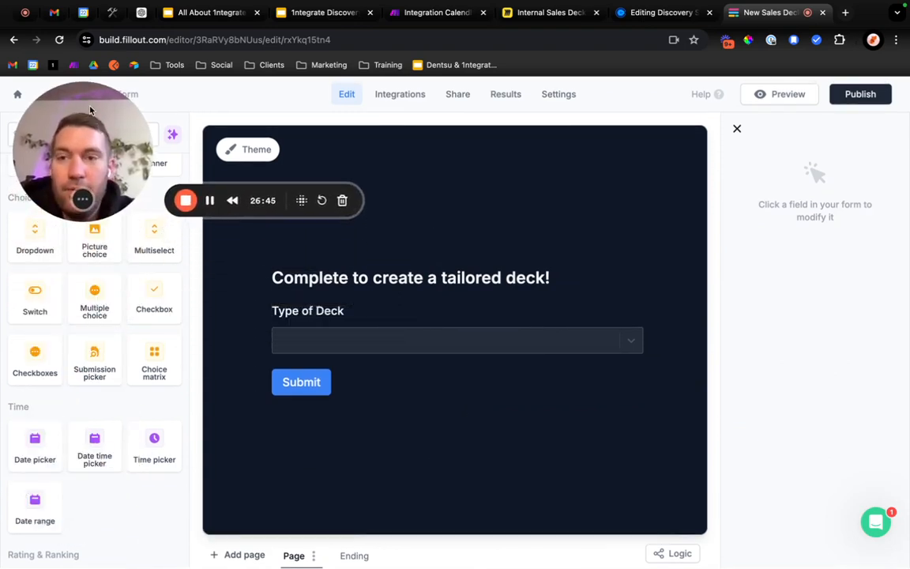
left_click(142, 13)
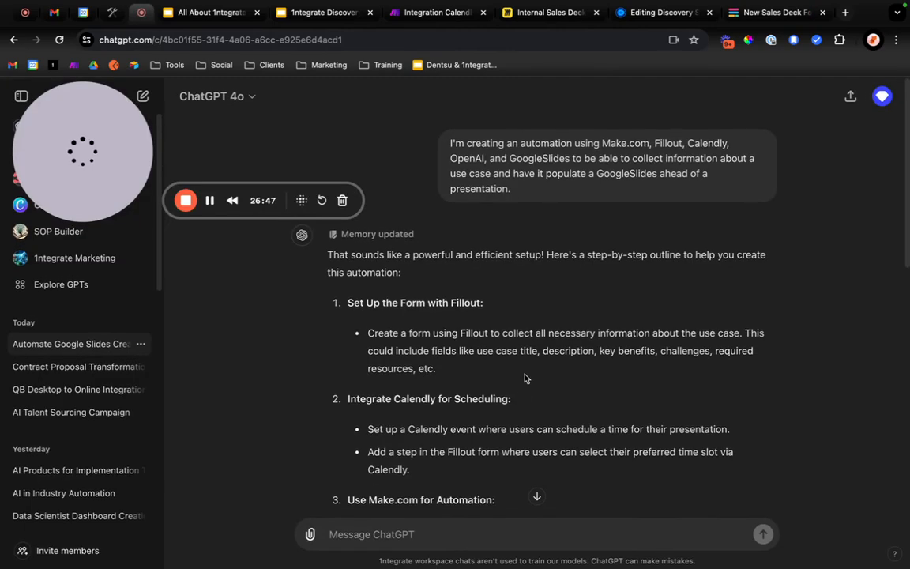
scroll(446, 408, "down", 1)
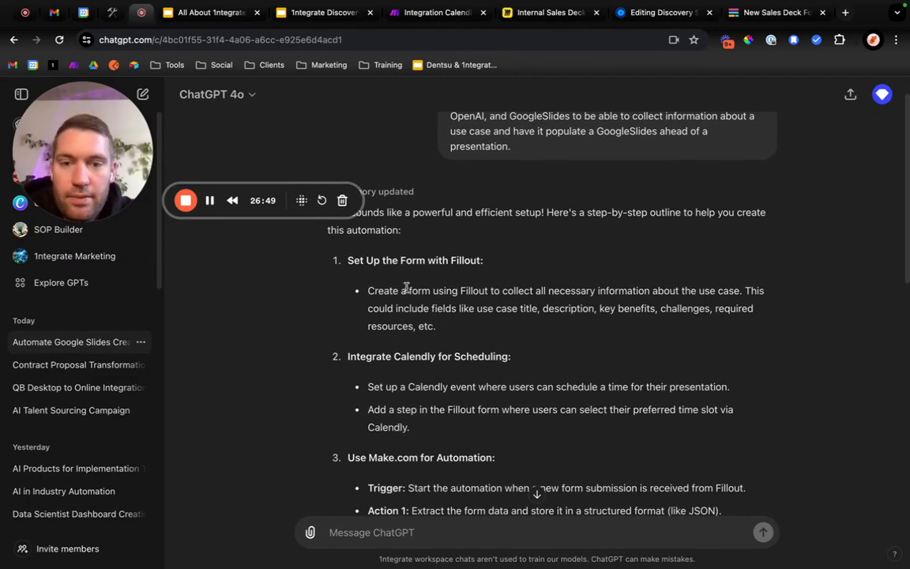
left_click_drag(371, 291, 819, 303)
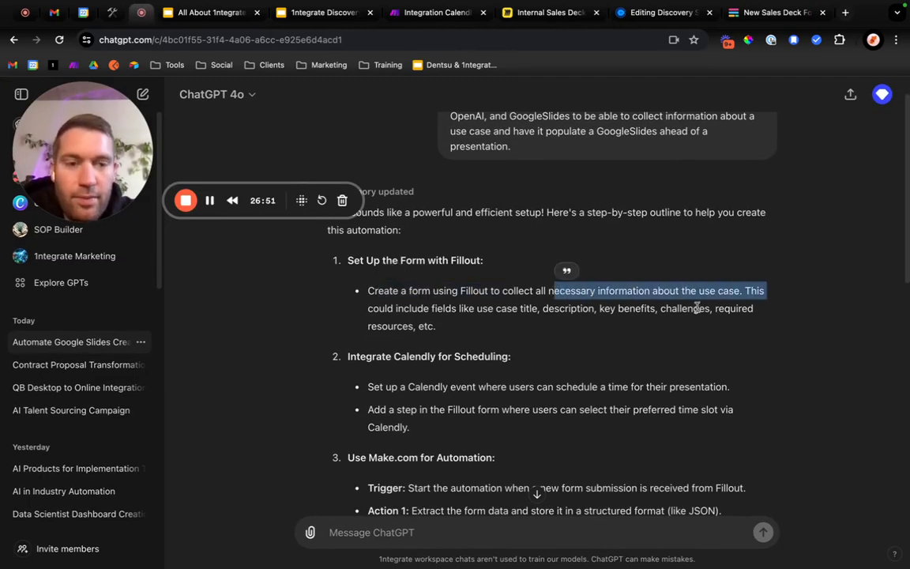
left_click_drag(716, 309, 542, 309)
left_click_drag(393, 309, 467, 331)
left_click(496, 309)
left_click(466, 332)
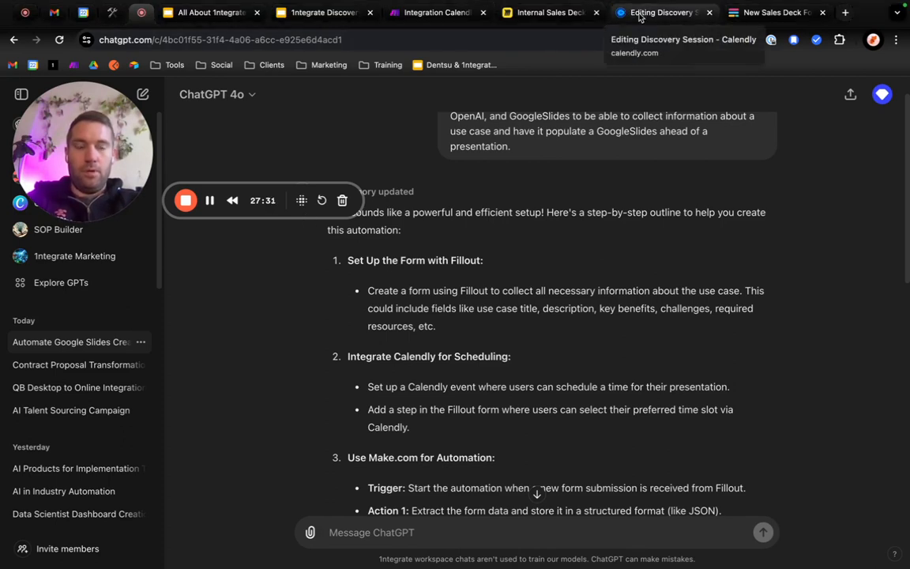
Return to the Fillout form and add a short answer field labelled "Customer Name" below Type of Deck.
left_click(766, 15)
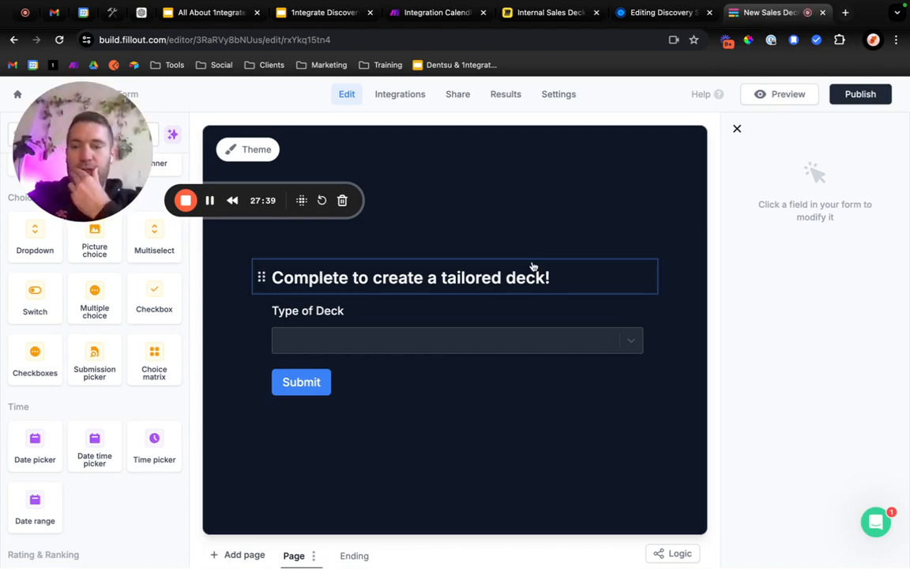
mouse_move(71, 150)
left_mouse_down()
mouse_move(406, 146)
mouse_move(85, 150)
left_mouse_up()
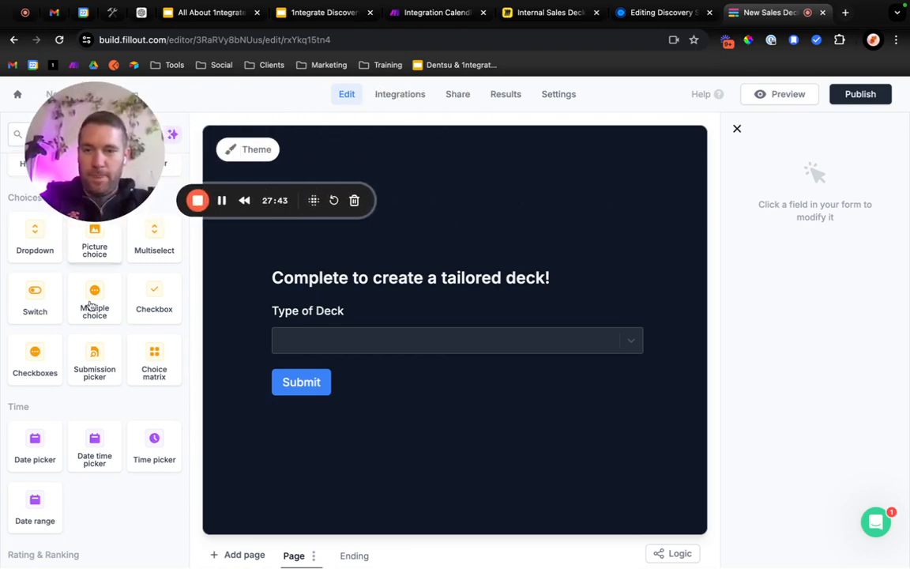
scroll(112, 336, "up", 3)
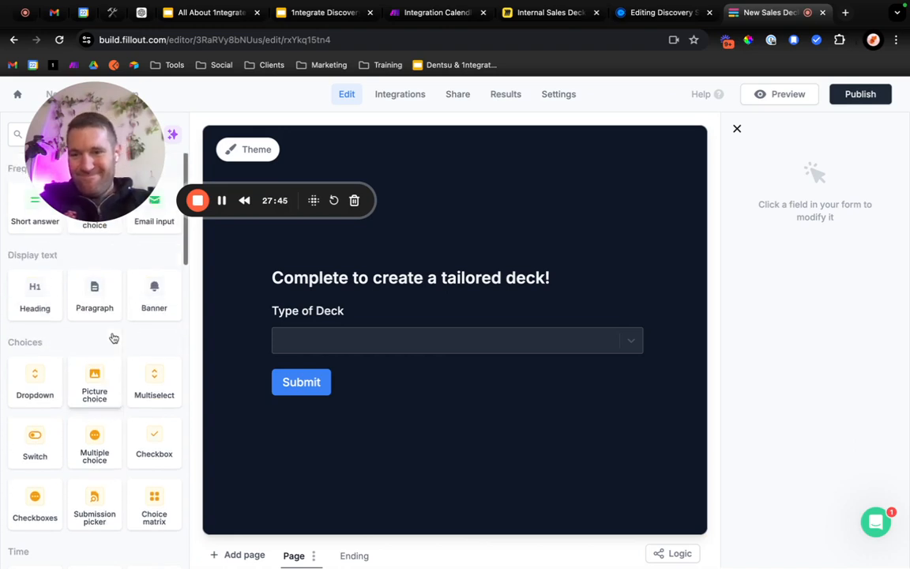
left_click_drag(96, 150, 121, 150)
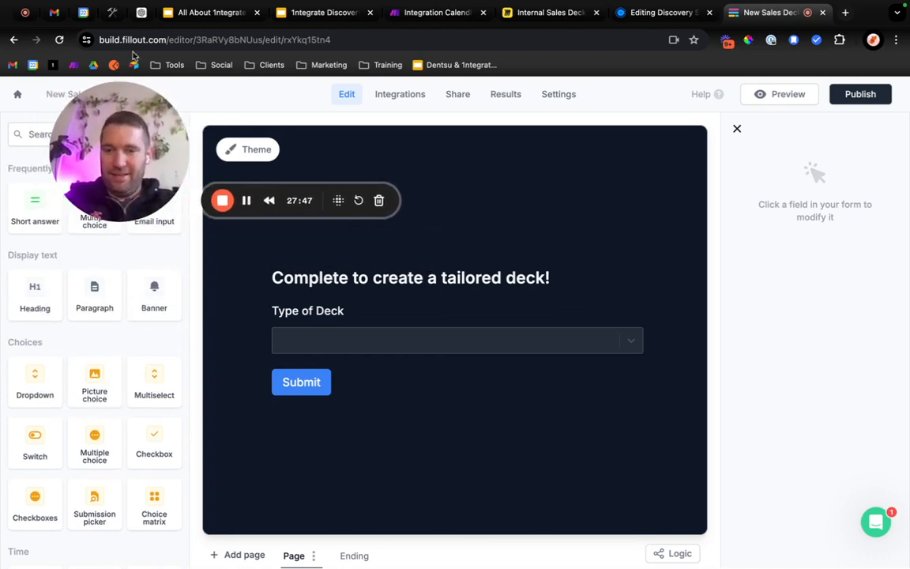
left_click_drag(35, 207, 289, 359)
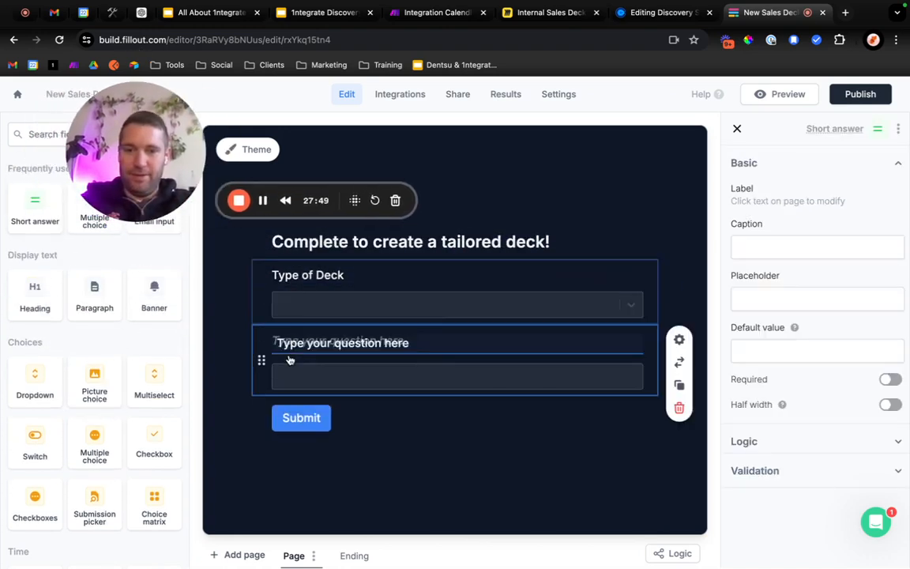
type("Customer Nam")
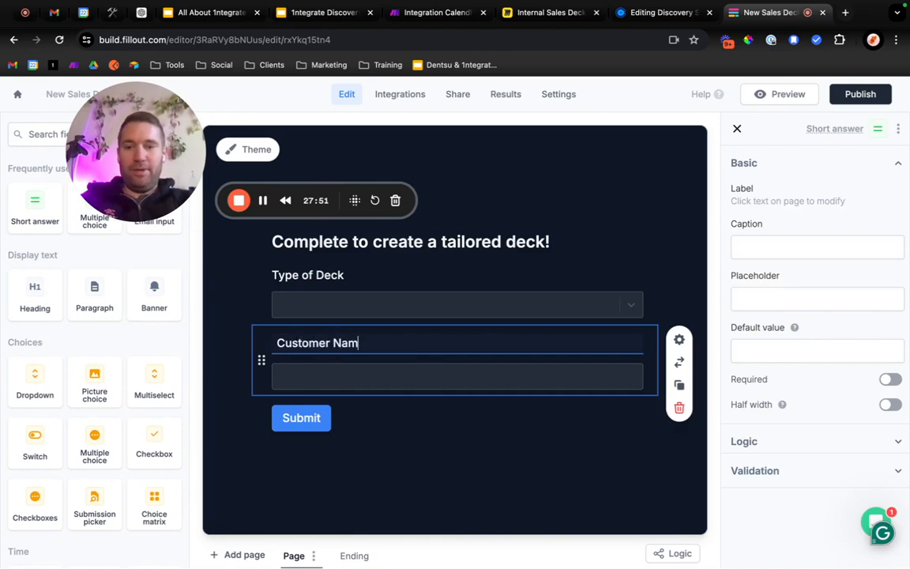
type("e")
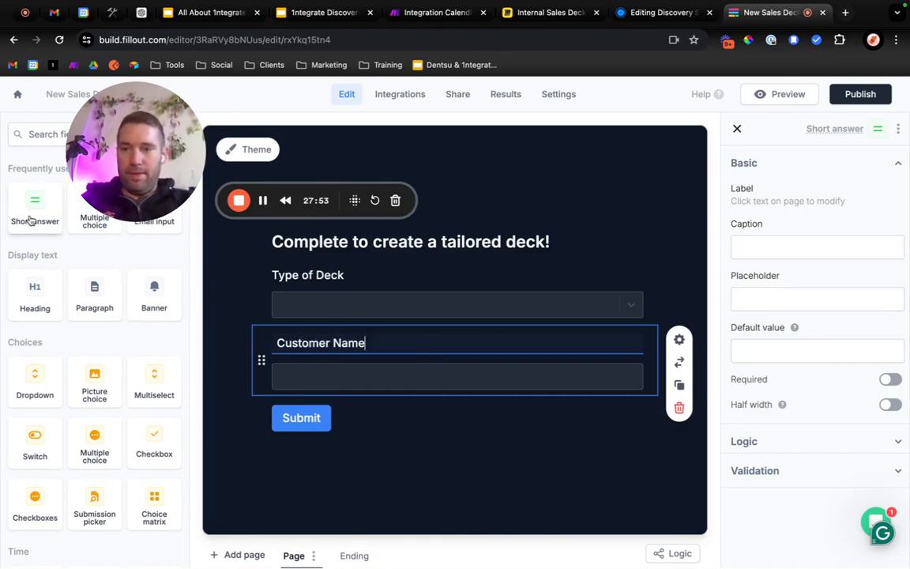
Add a short answer field labelled "Apps to Integrate" below Customer Name.
left_click_drag(30, 219, 320, 392)
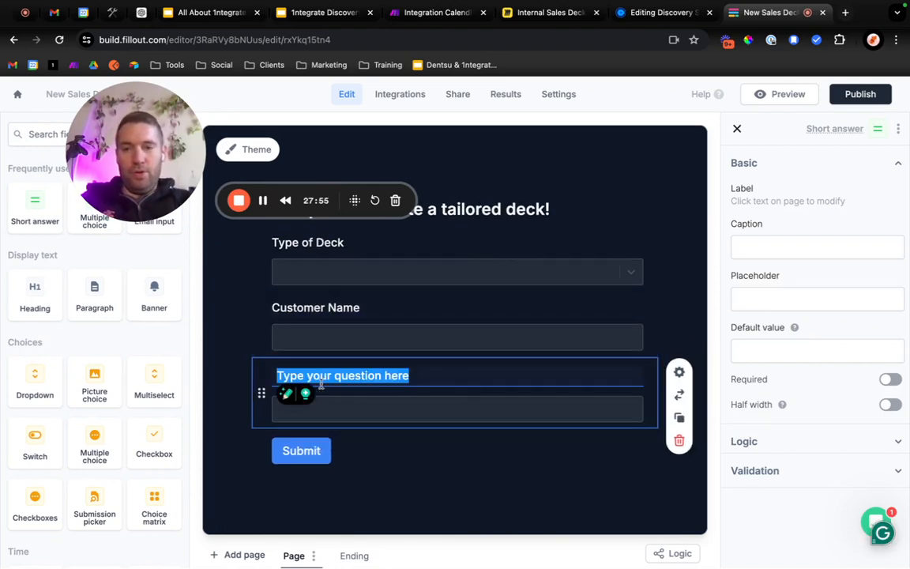
type("Apps")
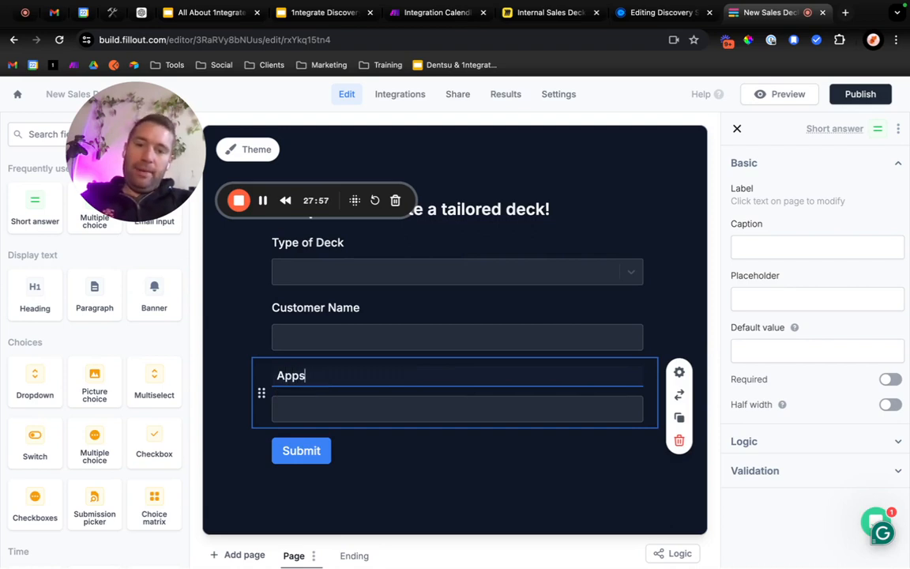
type(" to Integrate")
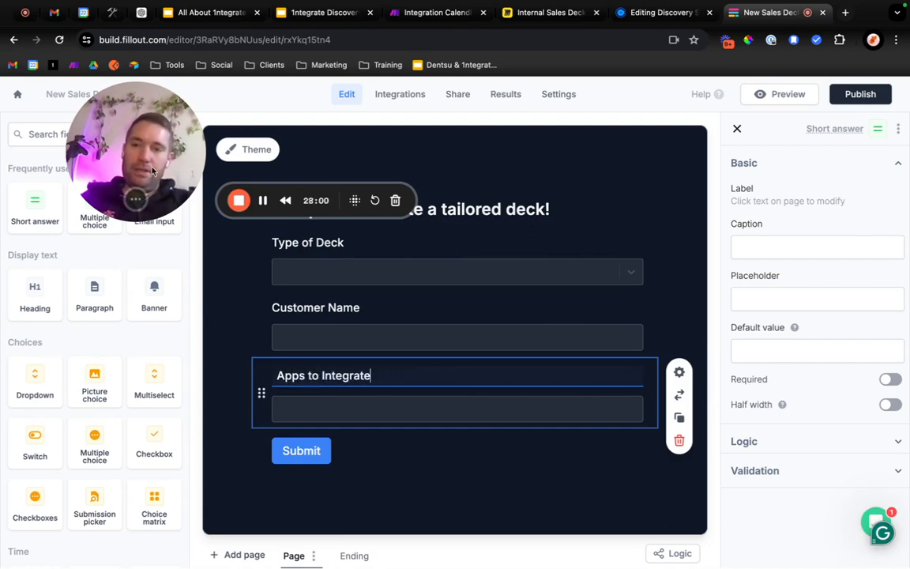
left_click_drag(150, 116, 91, 119)
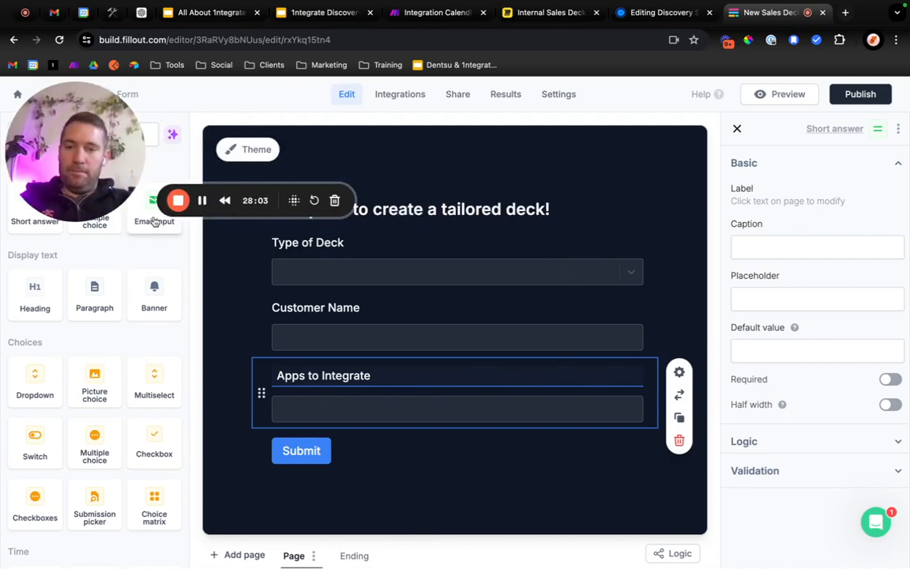
Insert a short answer field labelled "Customer Company" between Customer Name and Apps to Integrate.
left_click_drag(18, 228, 314, 357)
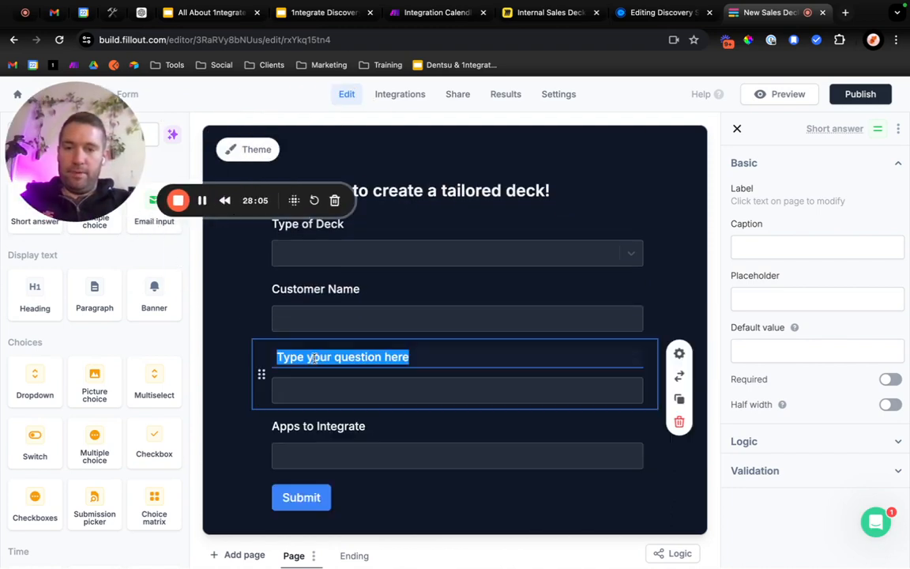
type("Customer Comp")
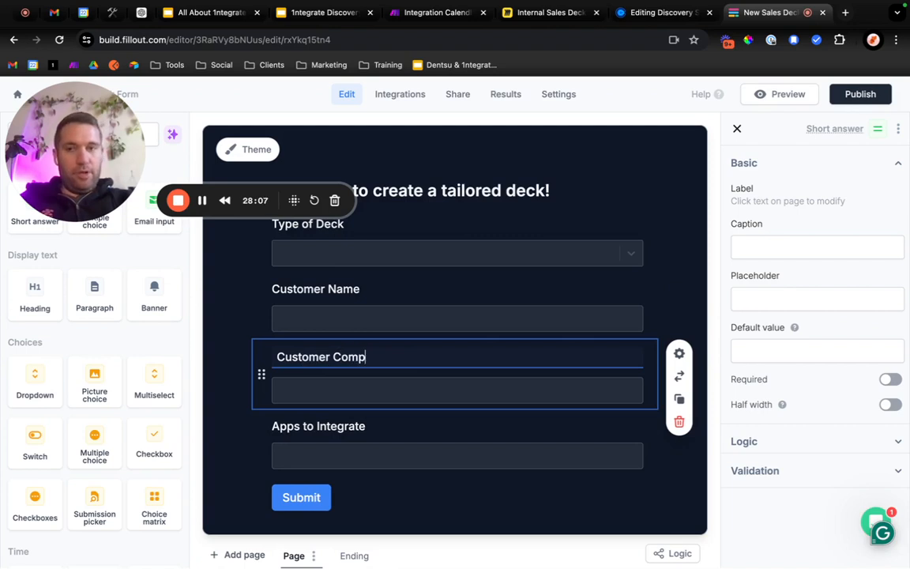
type("any")
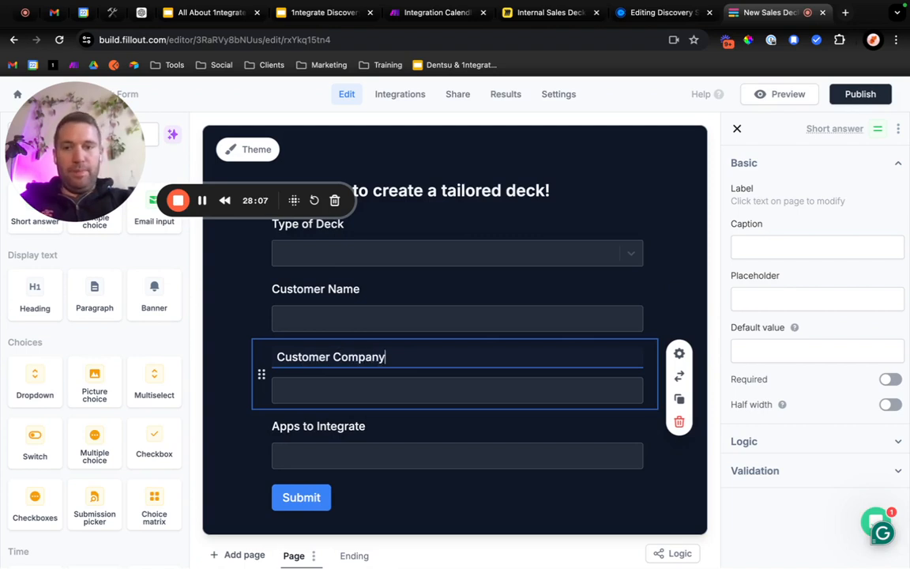
left_click(231, 449)
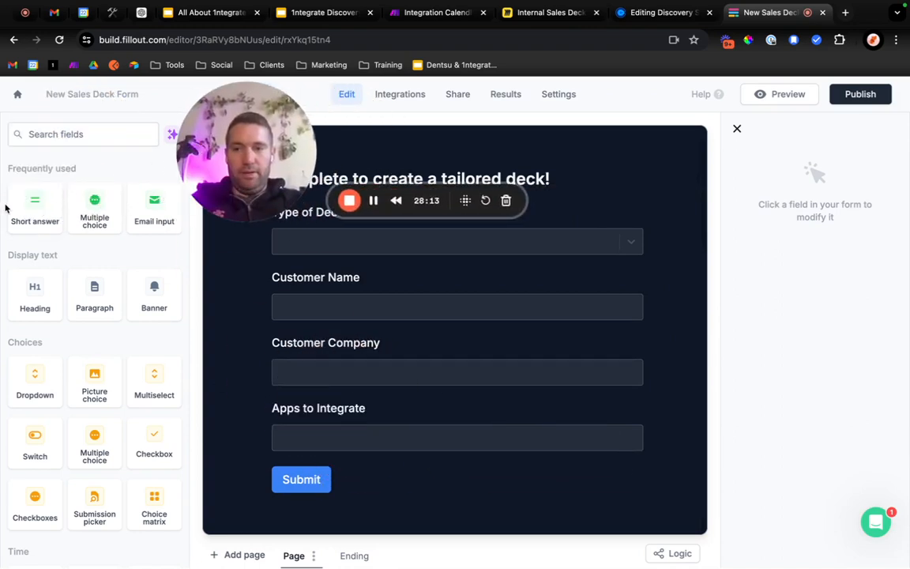
Add a short answer field labelled "Use Case" below Apps to Integrate and select it.
left_click_drag(25, 207, 262, 456)
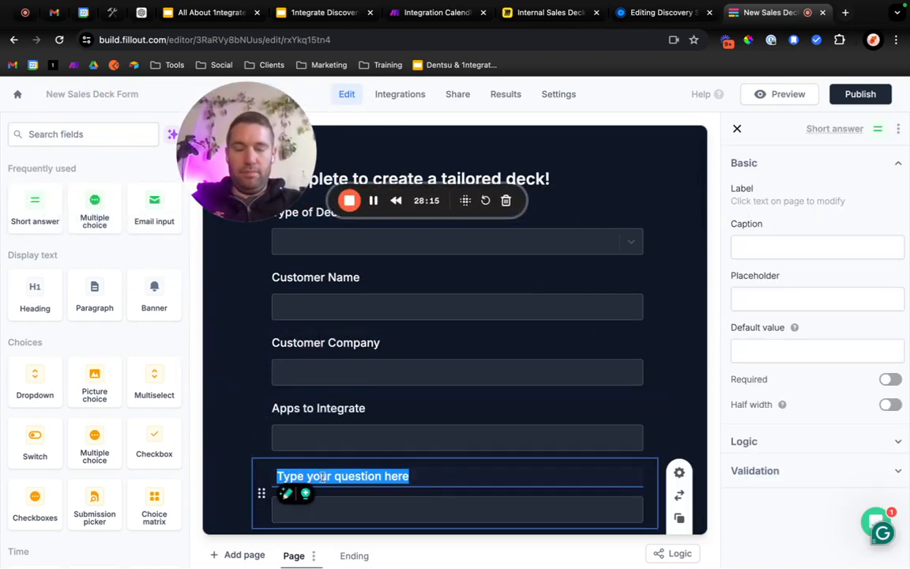
type("Use Case")
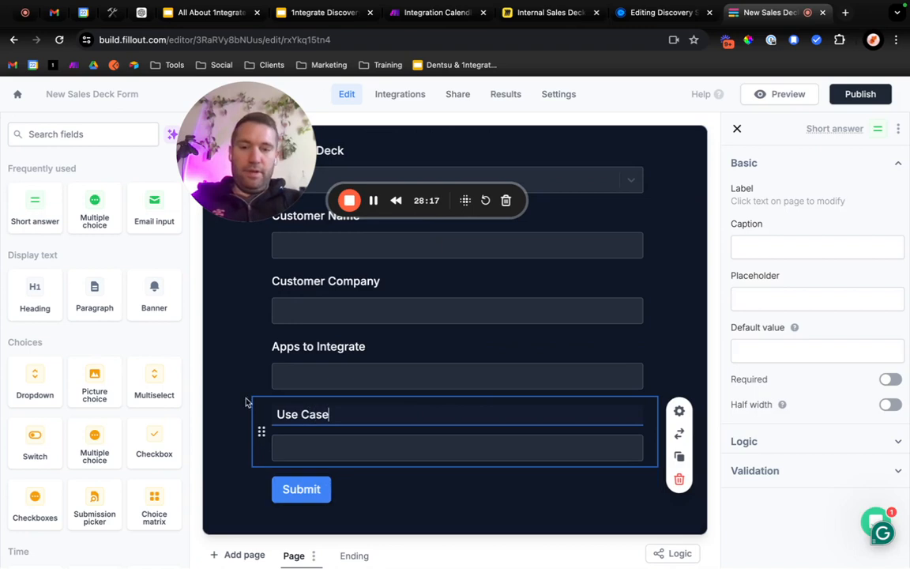
left_click(231, 386)
scroll(232, 386, "up", 2)
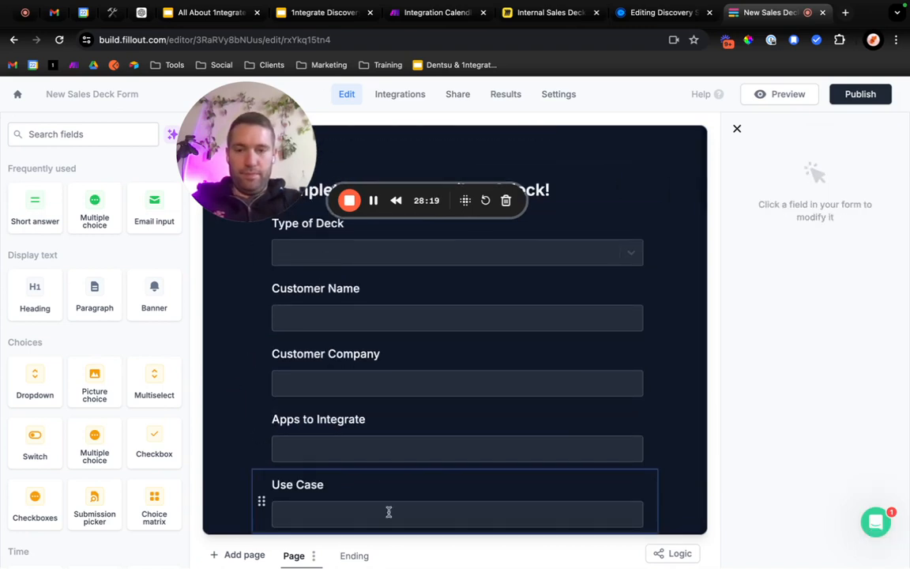
scroll(388, 512, "down", 2)
left_click(400, 453)
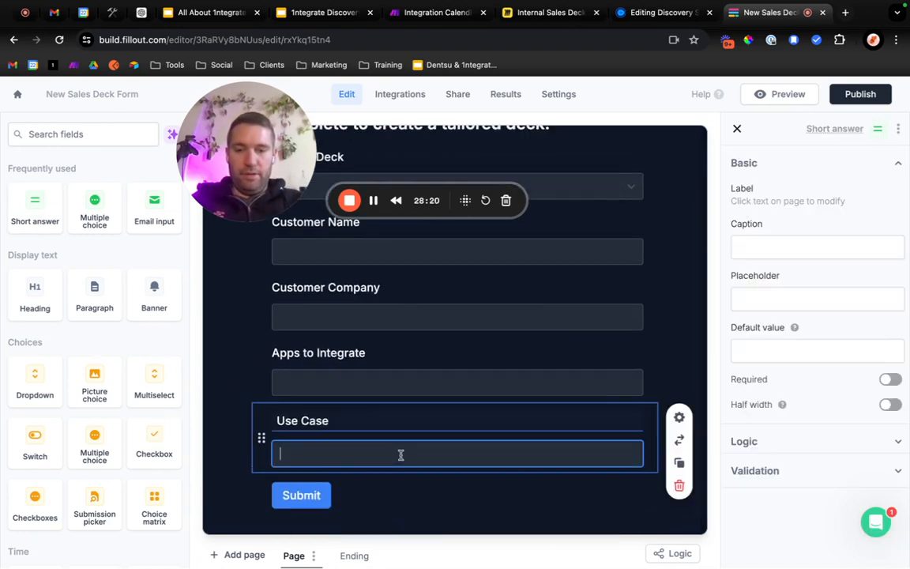
Close the Use Case field's settings, publish the New Sales Deck Form and copy its link.
left_click(430, 416)
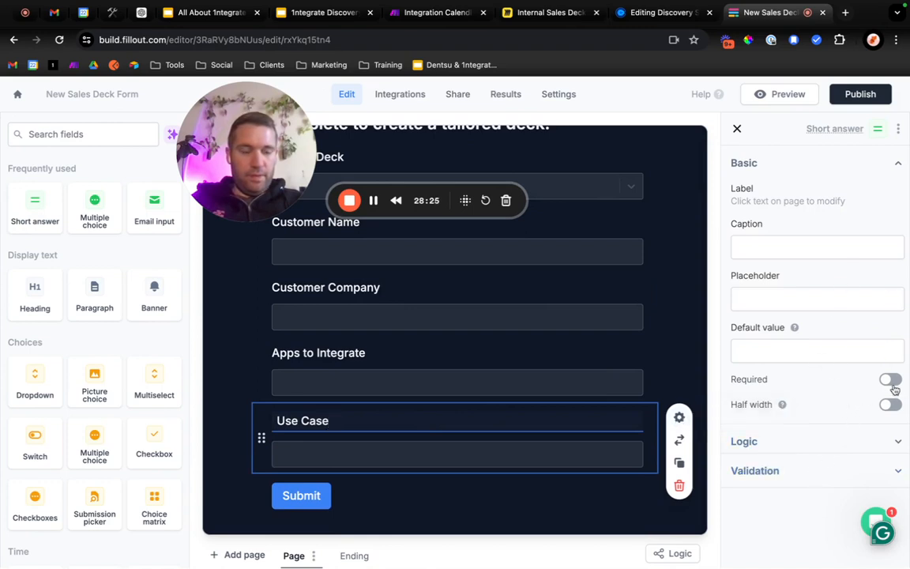
scroll(401, 386, "up", 2)
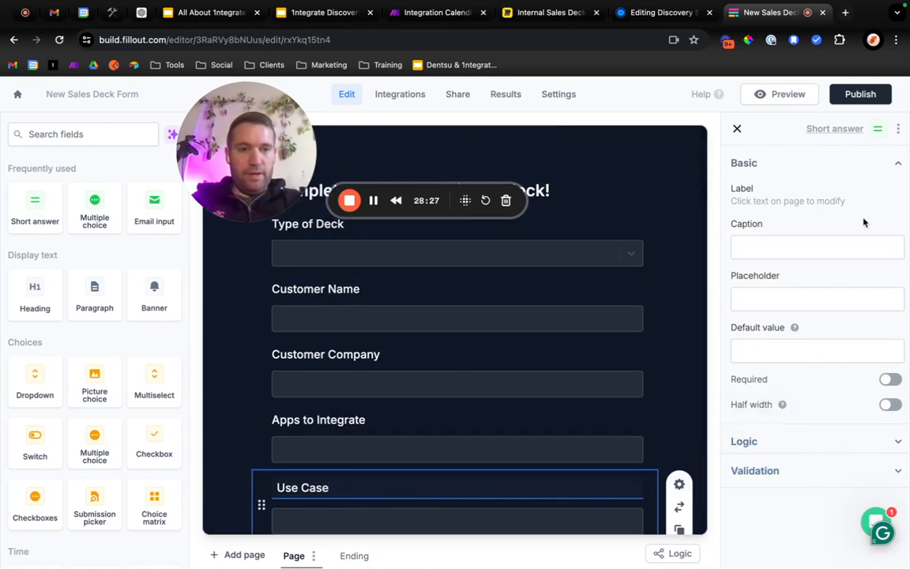
left_click(896, 168)
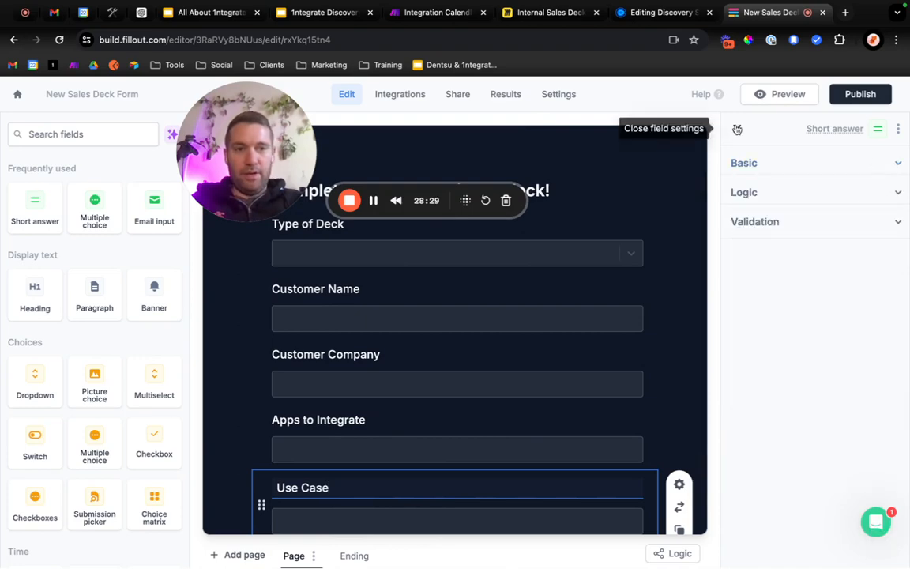
left_click(736, 128)
left_click(869, 95)
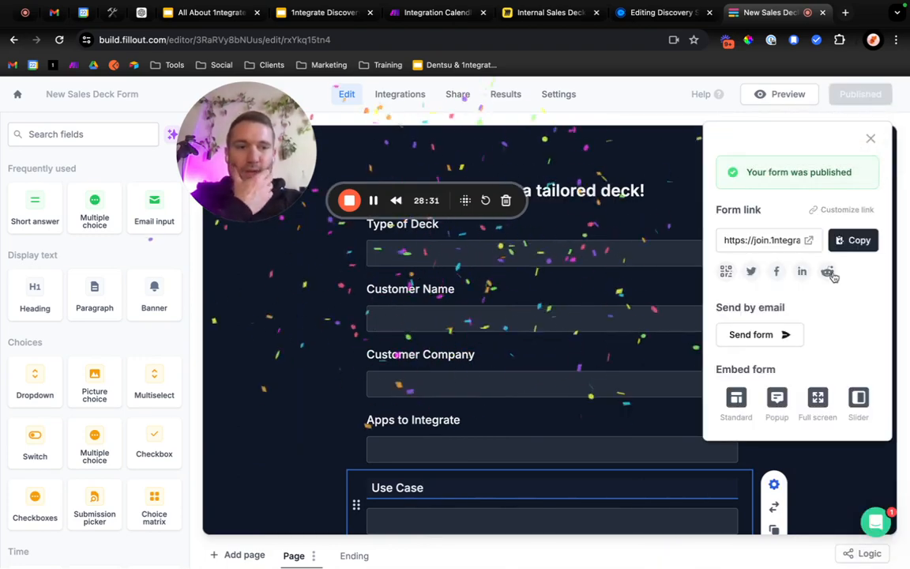
left_click(840, 241)
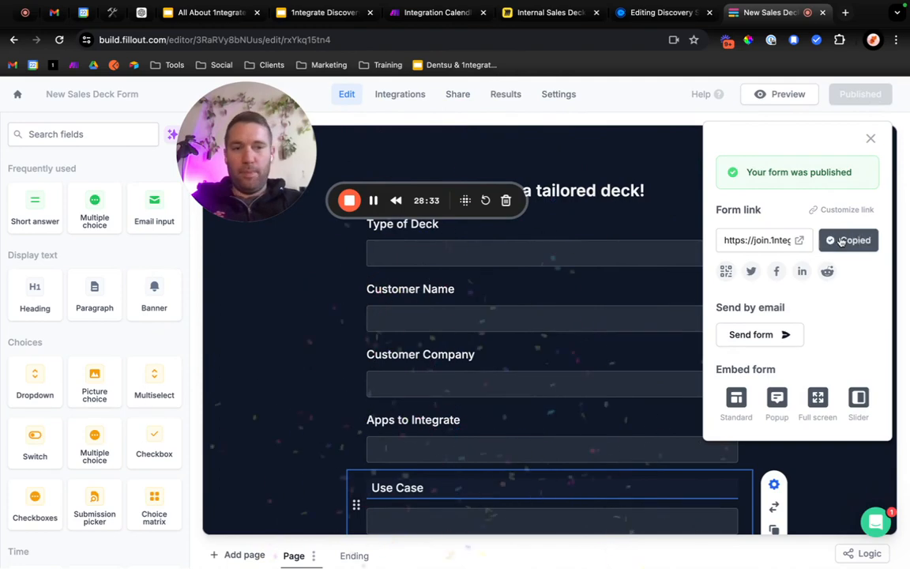
Customize the form's share link by setting its ending to "createdeck".
left_click(844, 211)
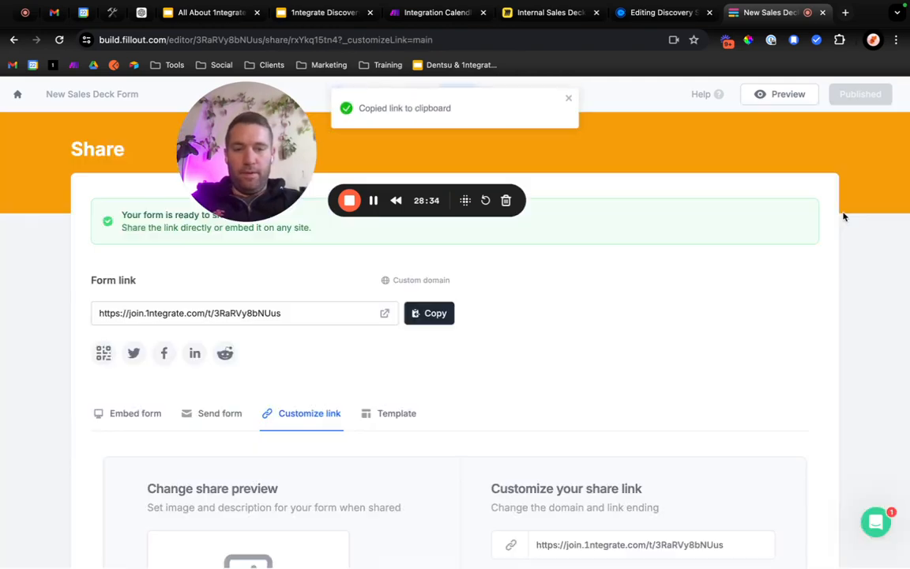
left_click(301, 312)
scroll(357, 457, "down", 5)
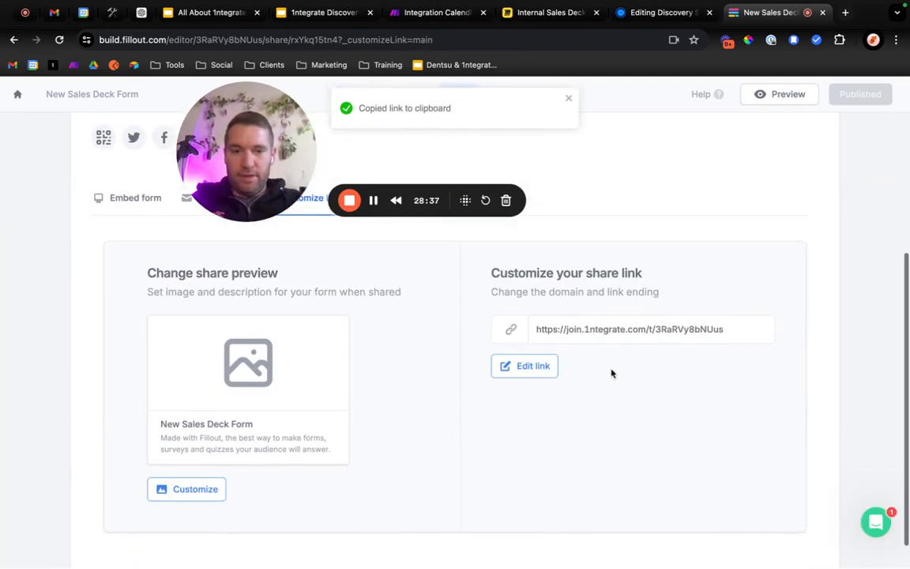
double_click(693, 330)
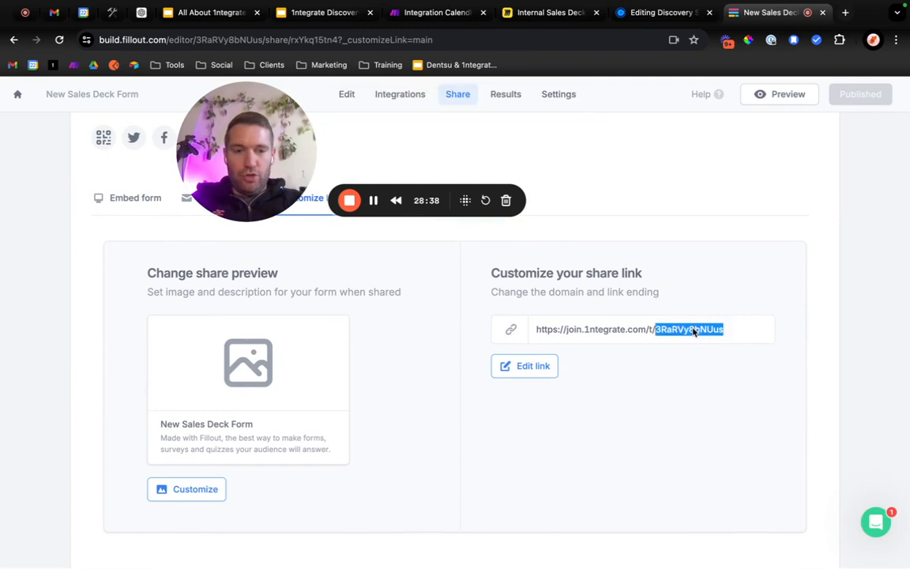
left_click(541, 366)
left_click_drag(511, 244, 374, 249)
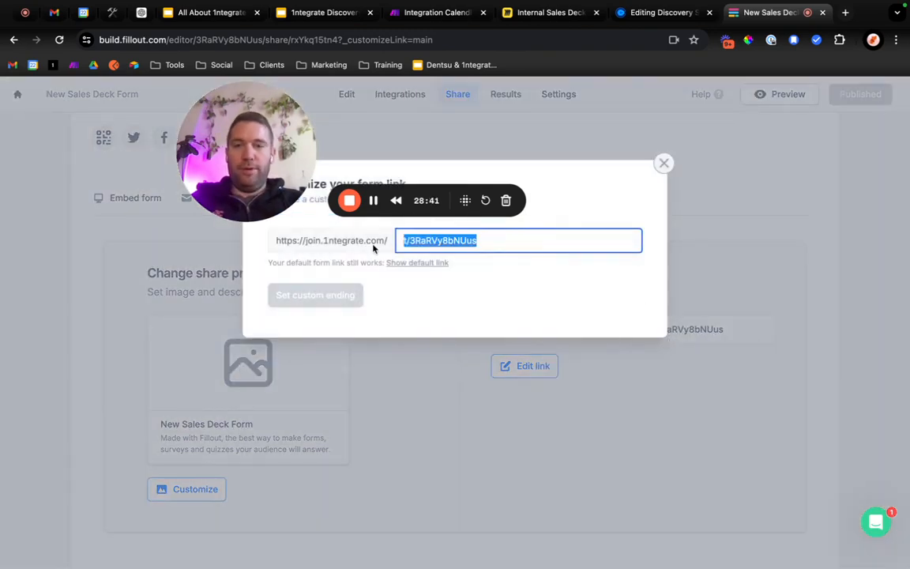
type("newdeck")
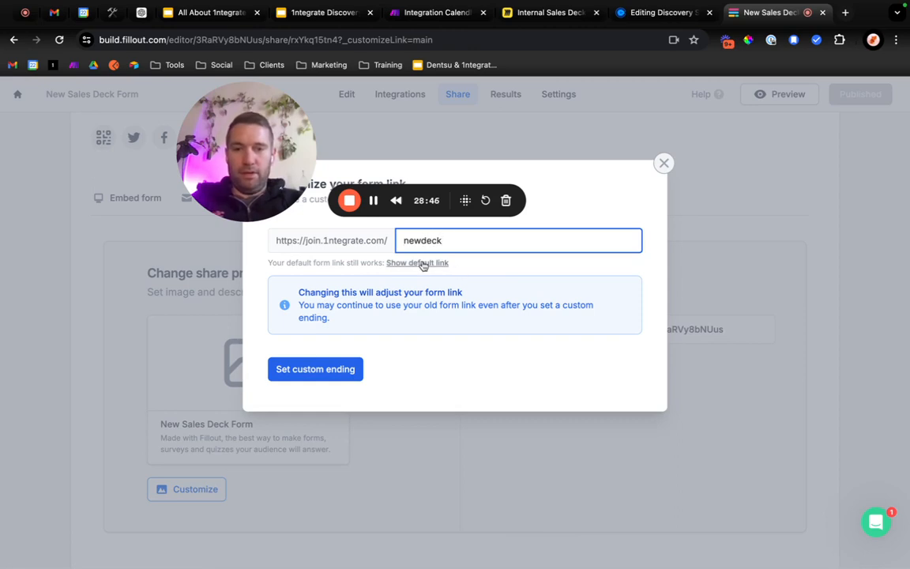
left_click_drag(444, 241, 404, 243)
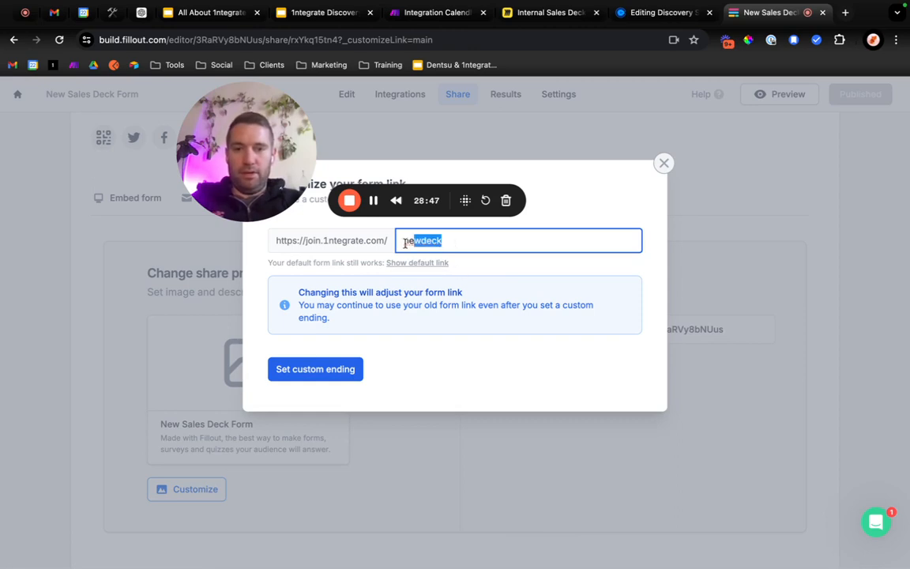
type("create")
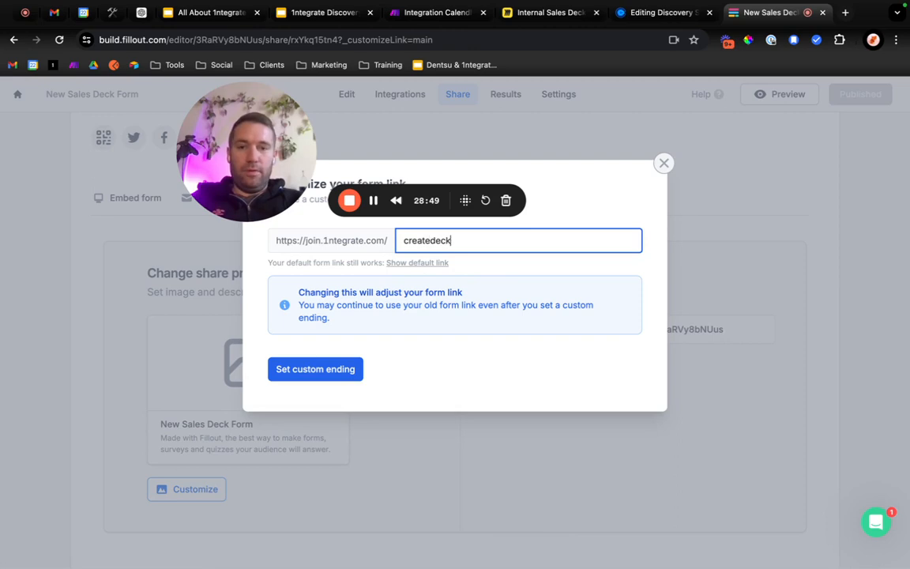
left_click(315, 370)
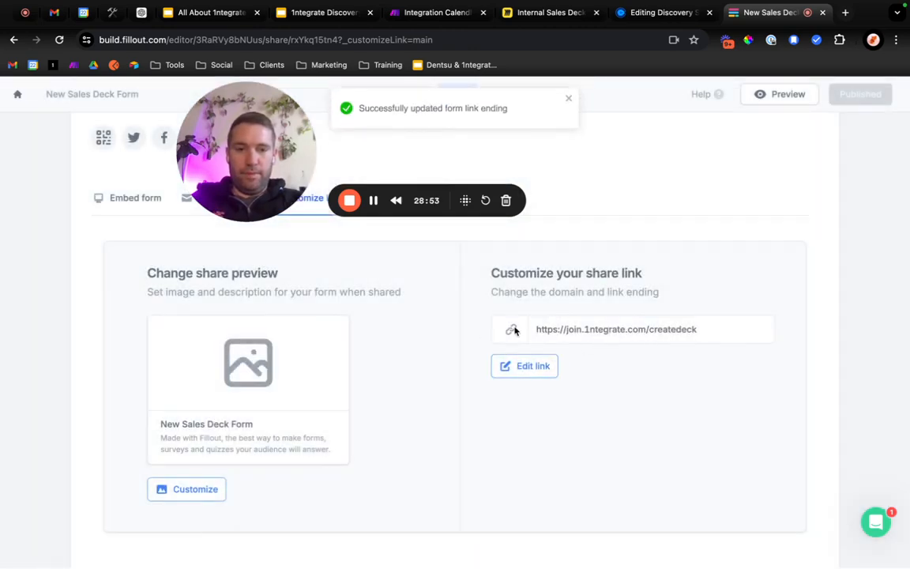
left_click(687, 331)
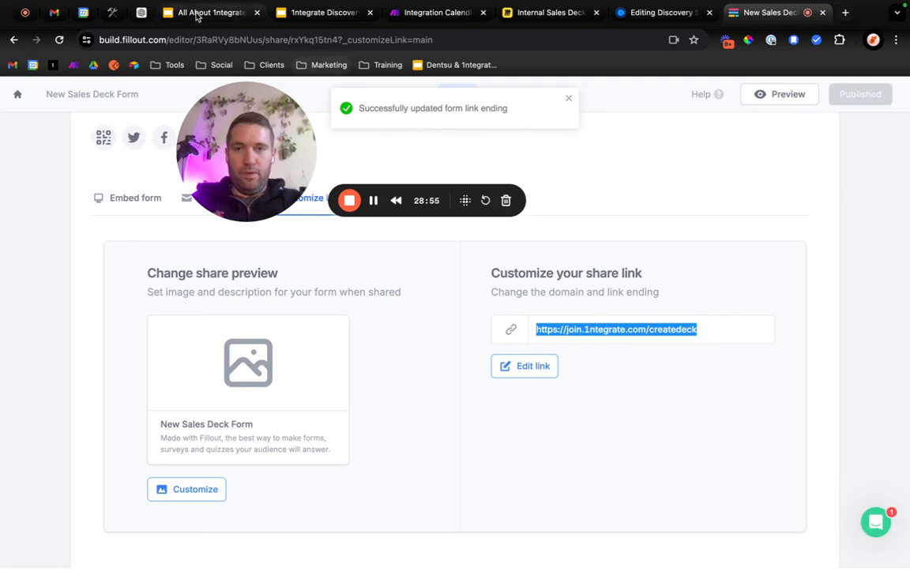
left_click(451, 8)
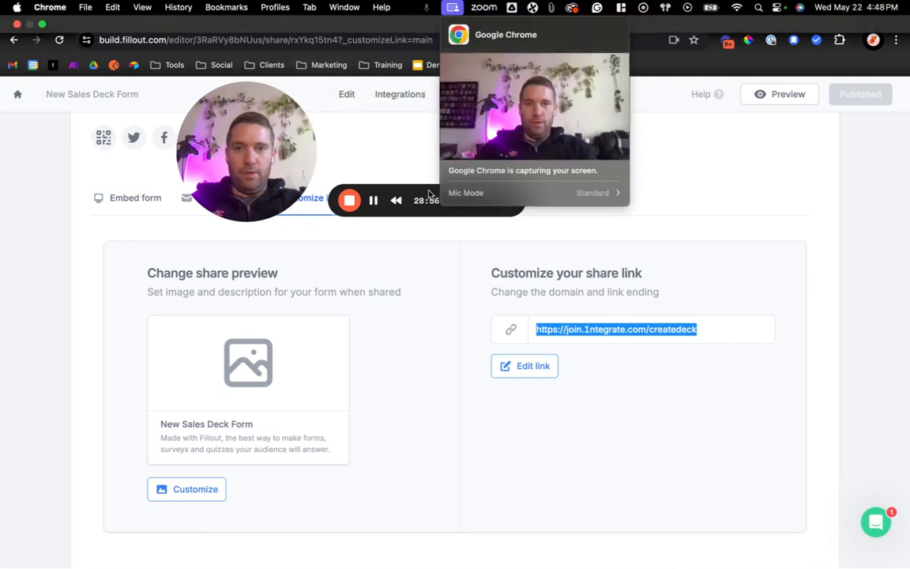
left_click(387, 117)
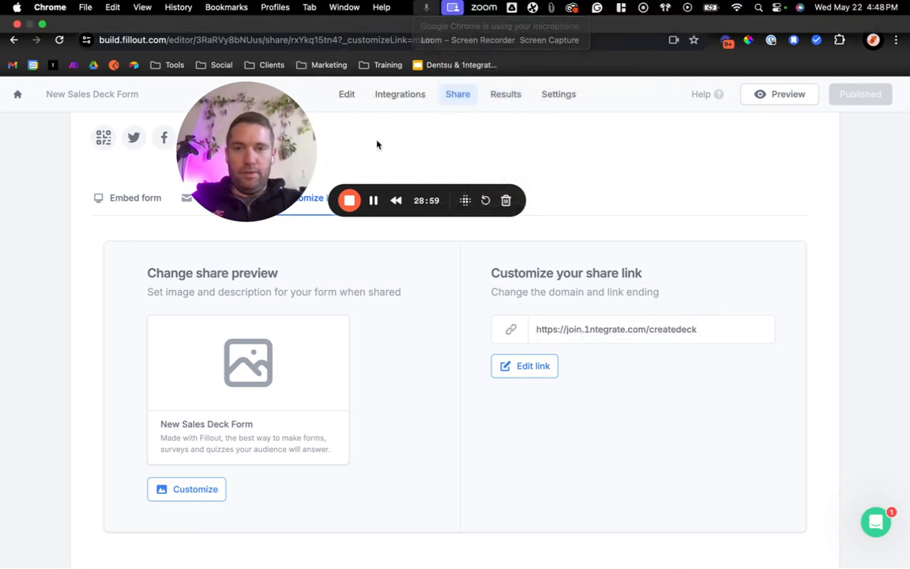
left_click(415, 14)
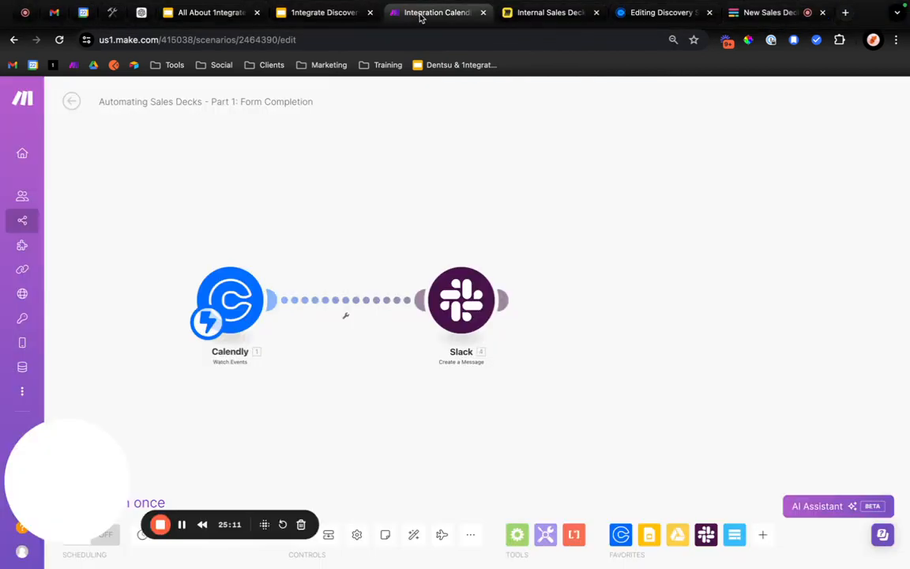
left_click(463, 296)
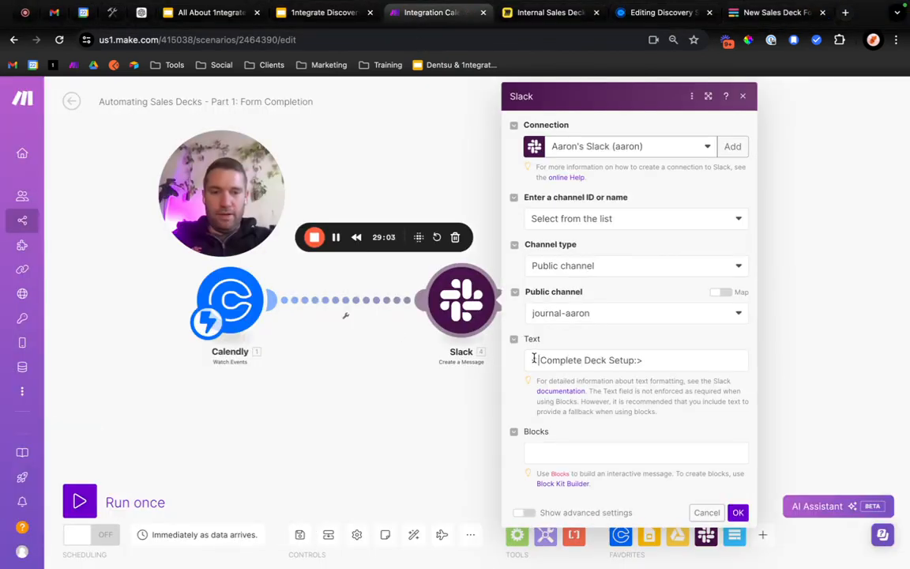
left_click(534, 360)
key("super+v")
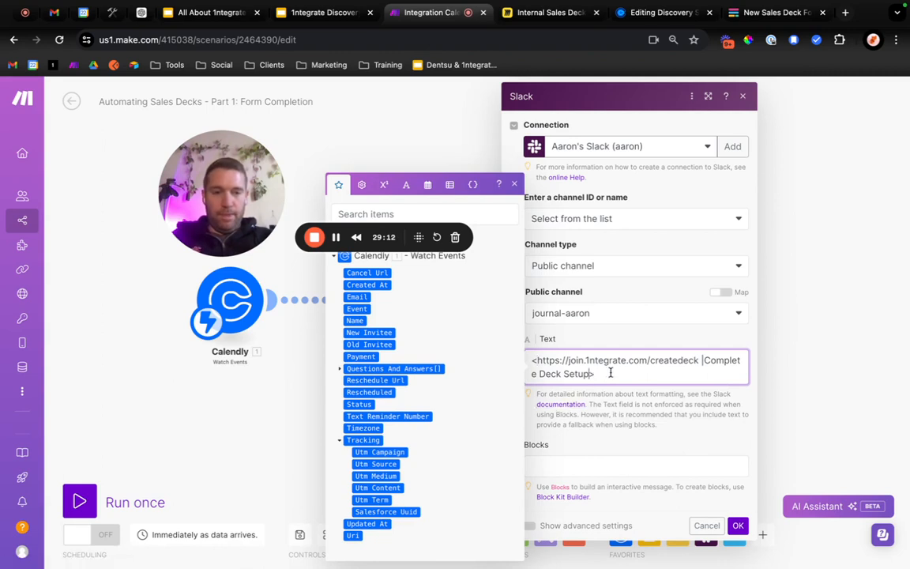
left_click(531, 359)
type("New Des")
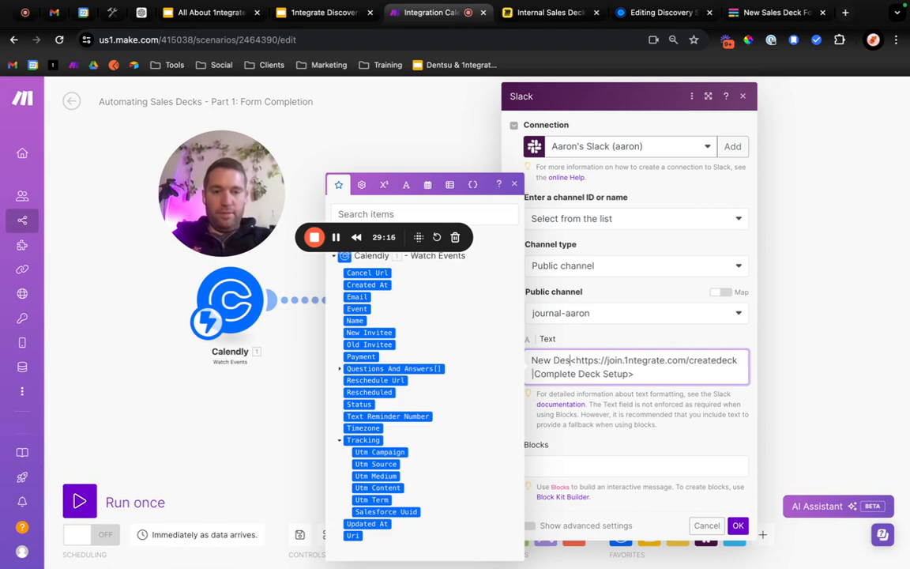
key("BackSpace")
key("BackSpace")
key("BackSpace")
key("BackSpace")
key("BackSpace")
key("BackSpace")
key("BackSpace")
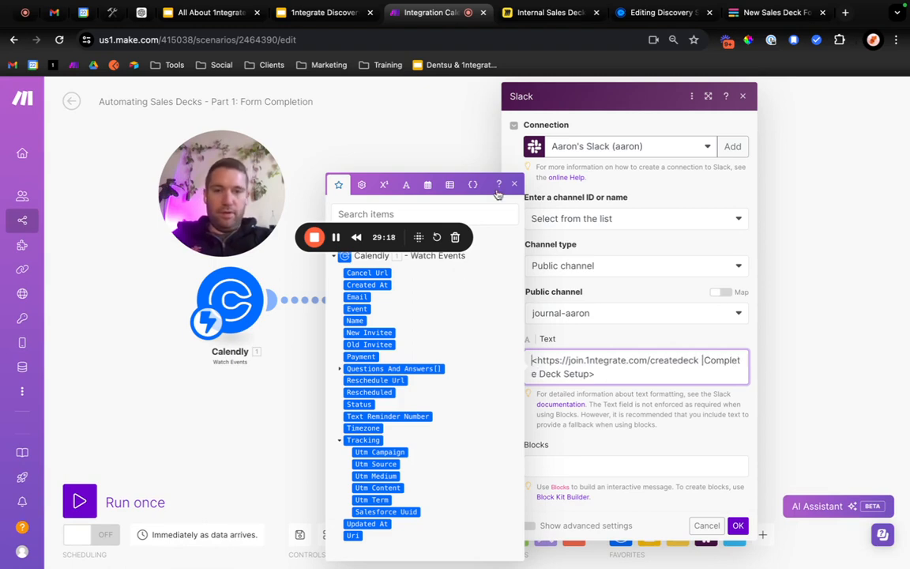
Save the Slack module's message settings.
left_click(462, 167)
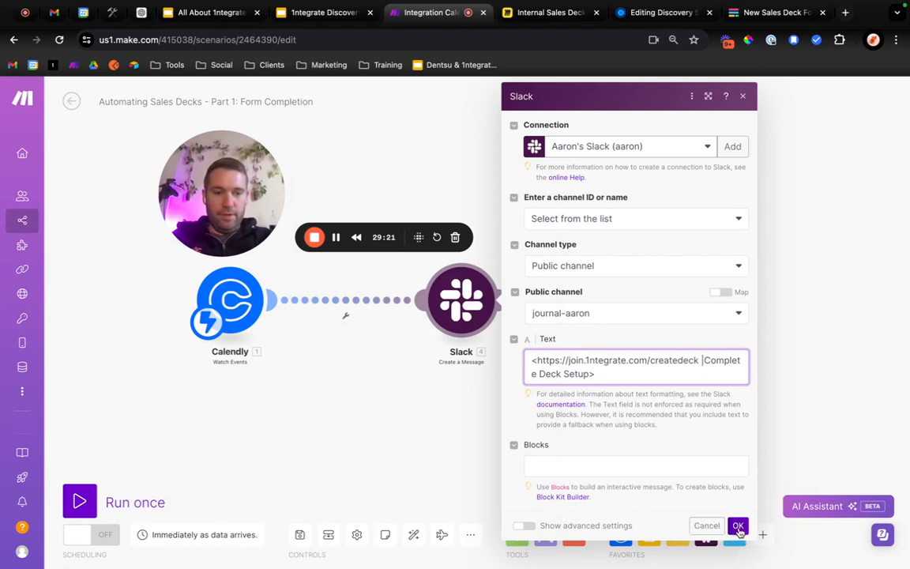
left_click(738, 526)
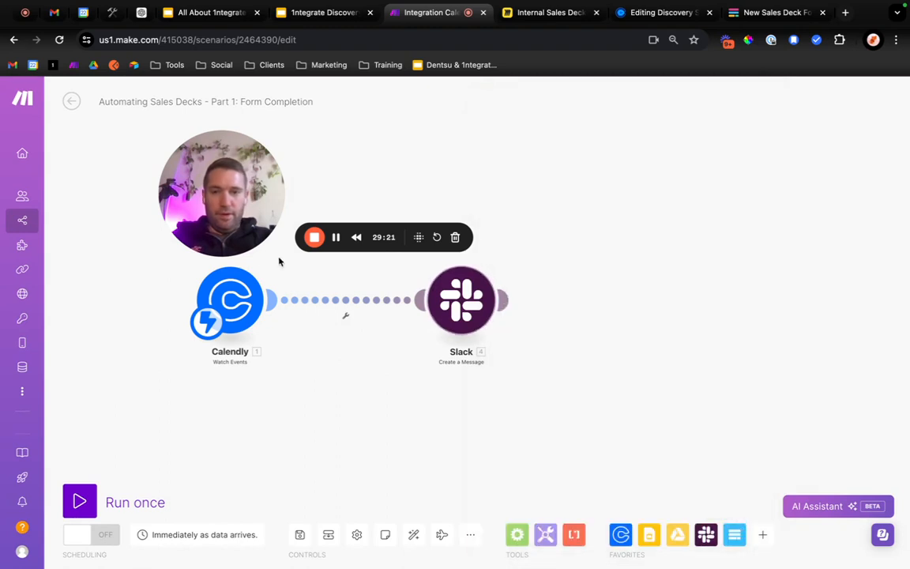
Try running only the Calendly module and stop the execution.
right_click(227, 289)
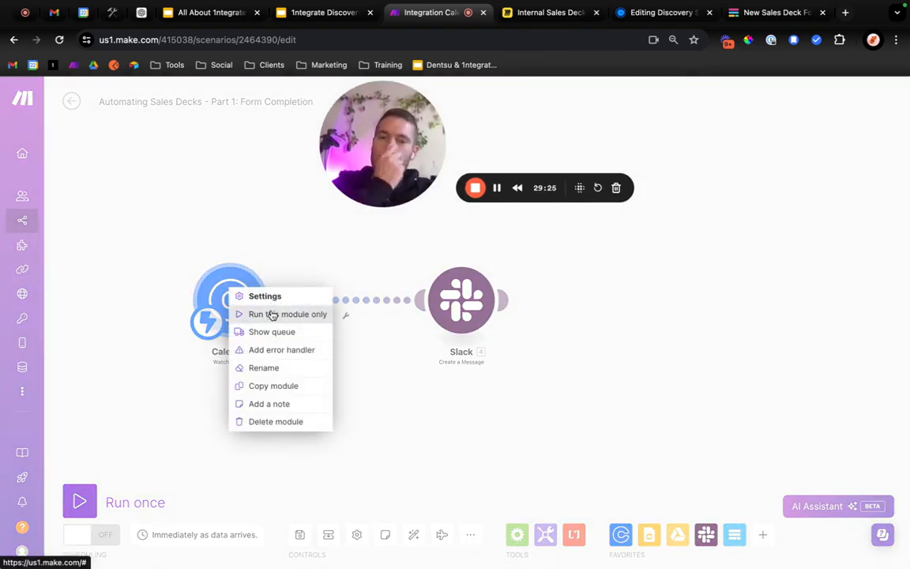
left_click(272, 314)
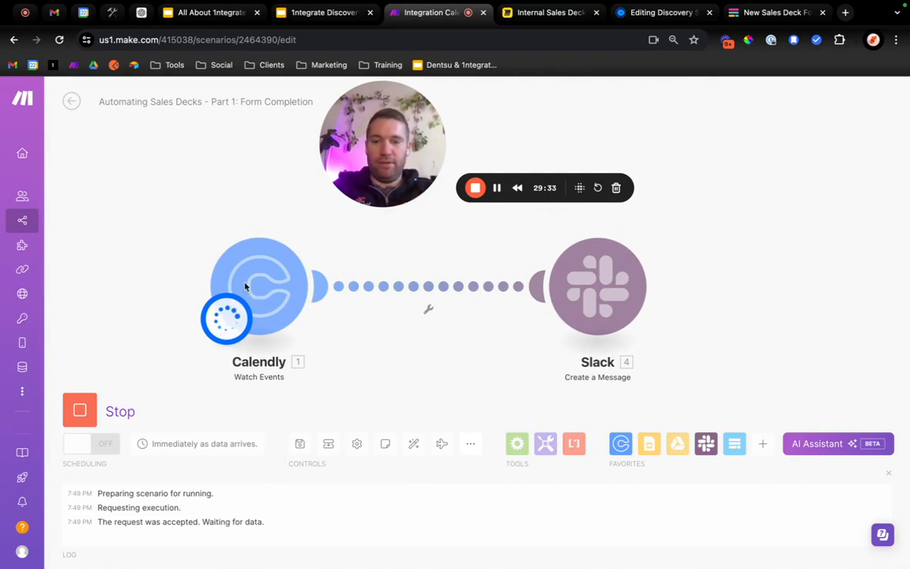
left_click(80, 410)
Set the scenario's schedule to run every day at 16:49.
left_click(227, 318)
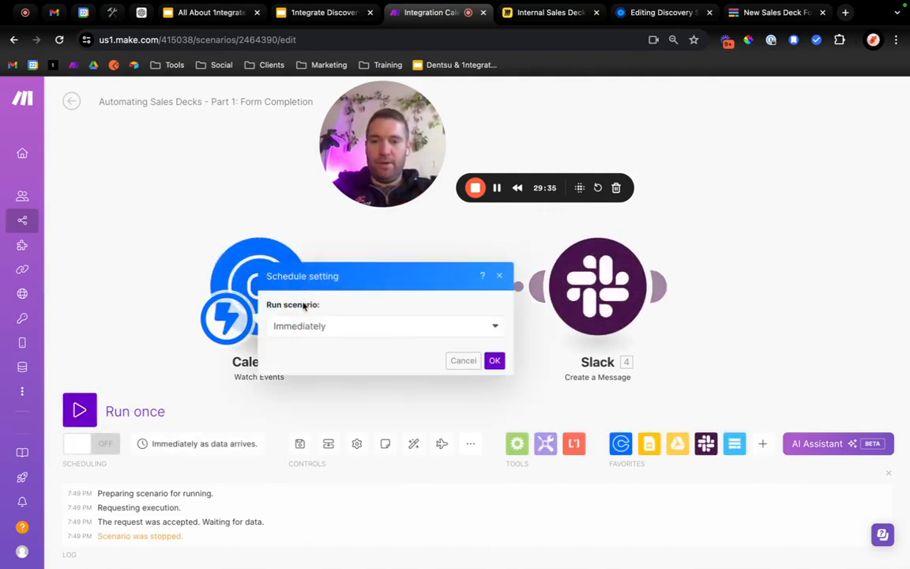
left_click(303, 325)
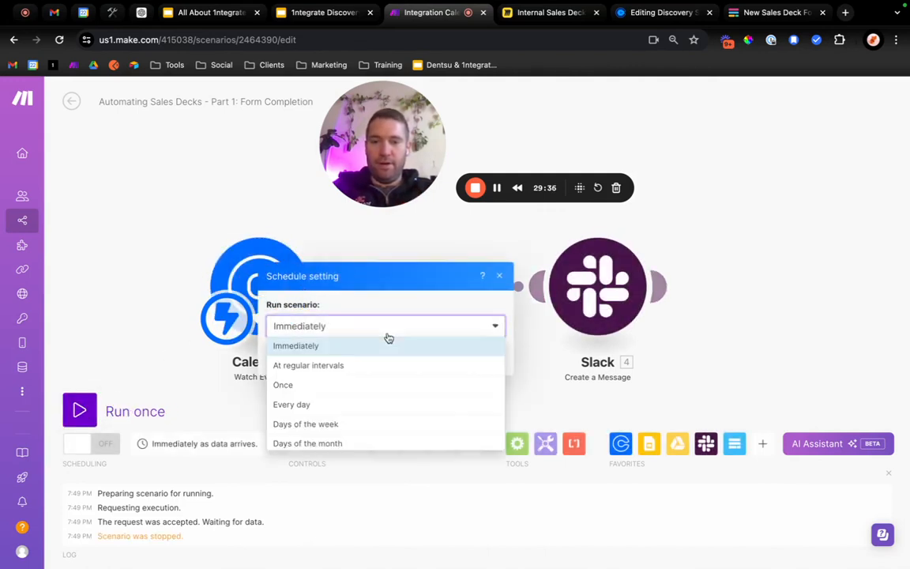
left_click(352, 367)
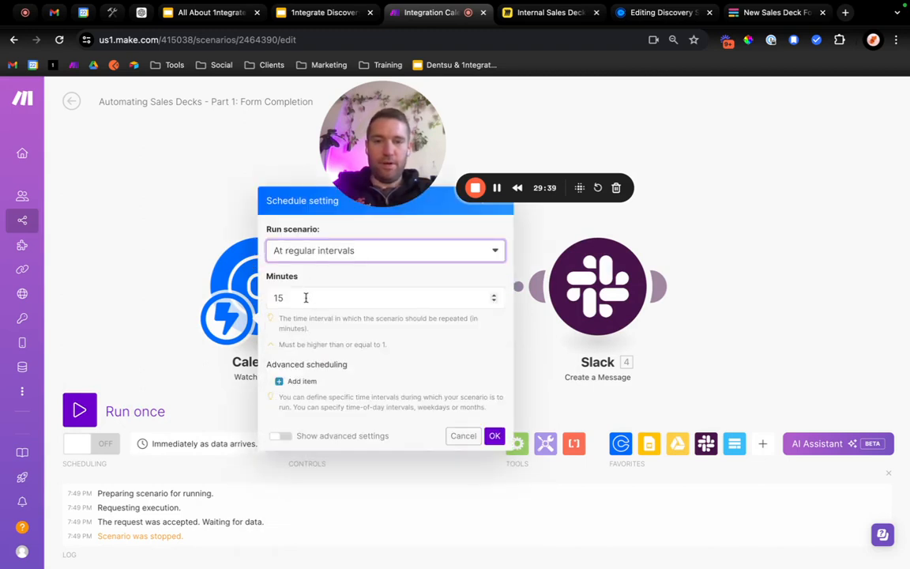
left_click(332, 253)
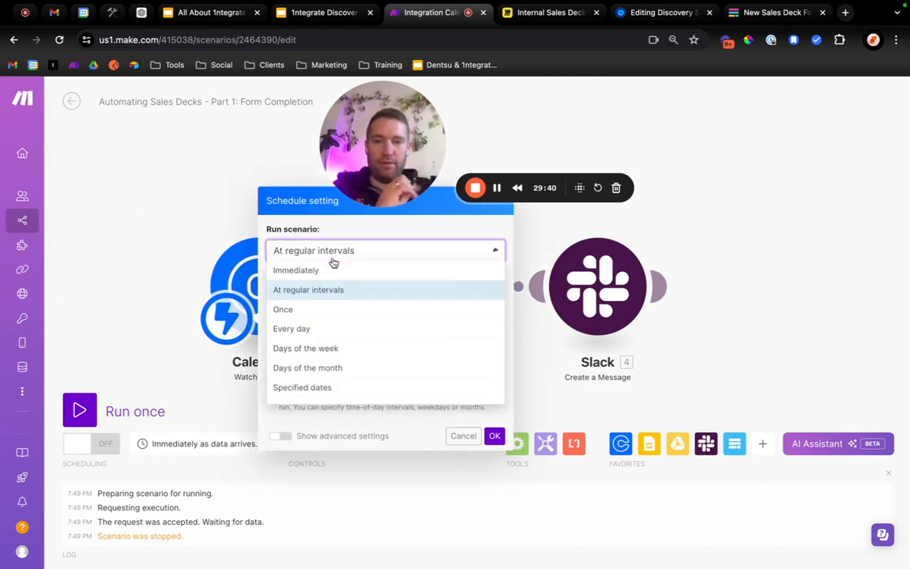
left_click(310, 329)
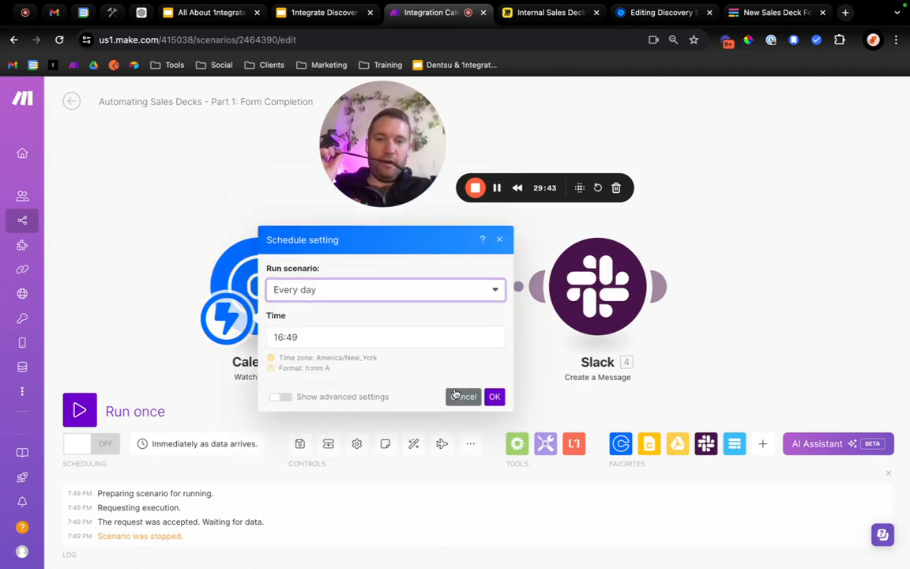
left_click(494, 397)
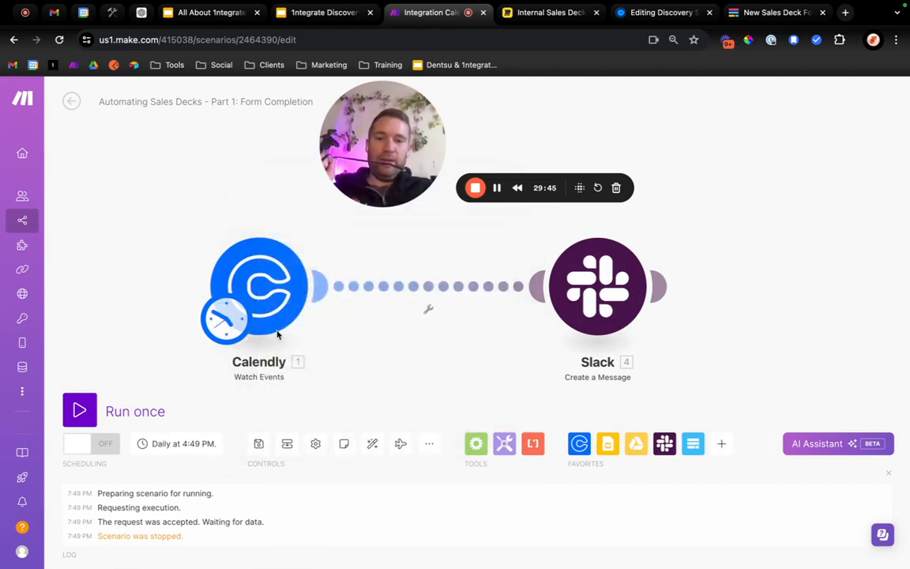
Run only the Calendly module and inspect the output of its operation.
right_click(261, 289)
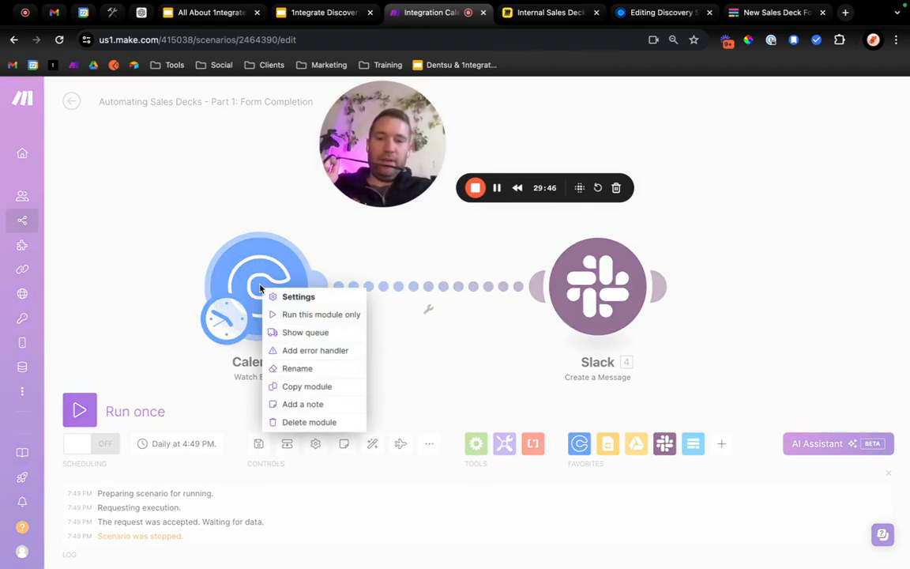
left_click(305, 315)
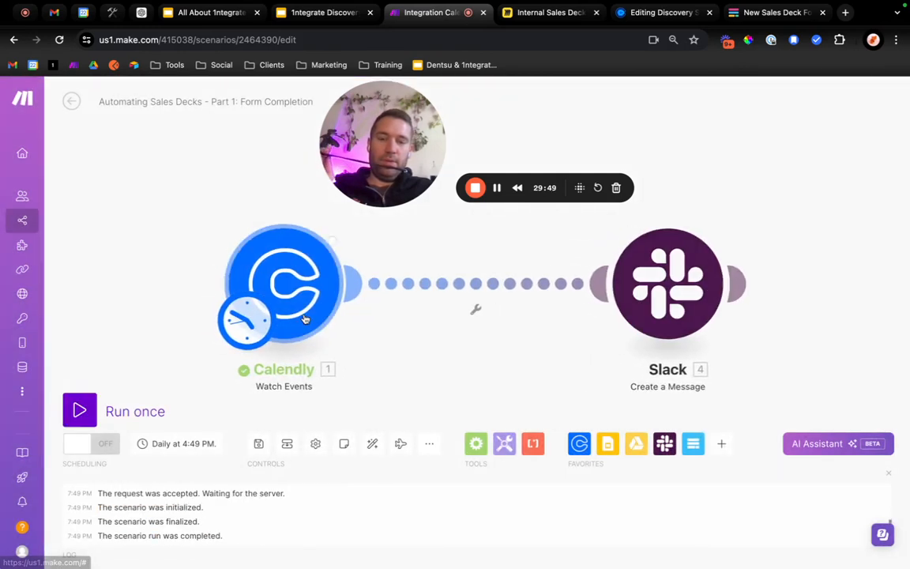
left_click(355, 220)
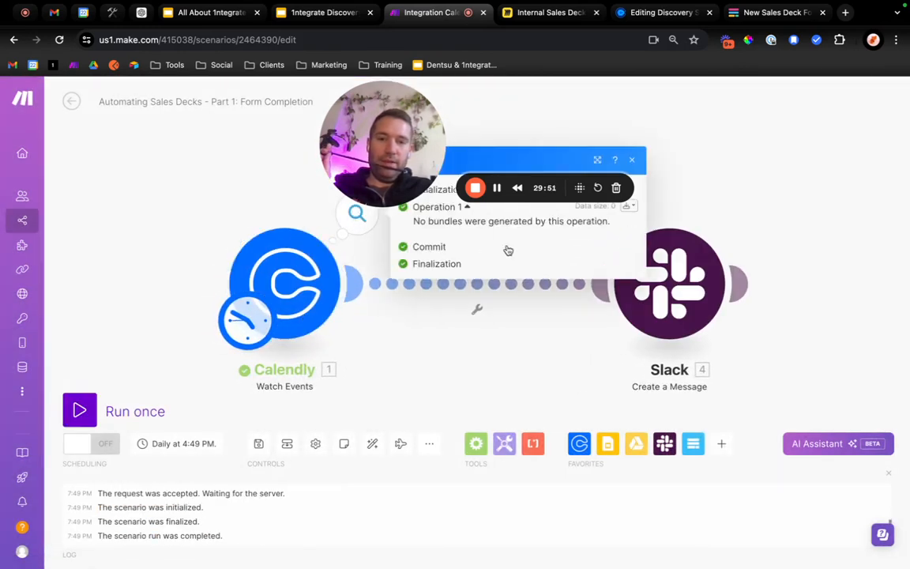
left_click(640, 158)
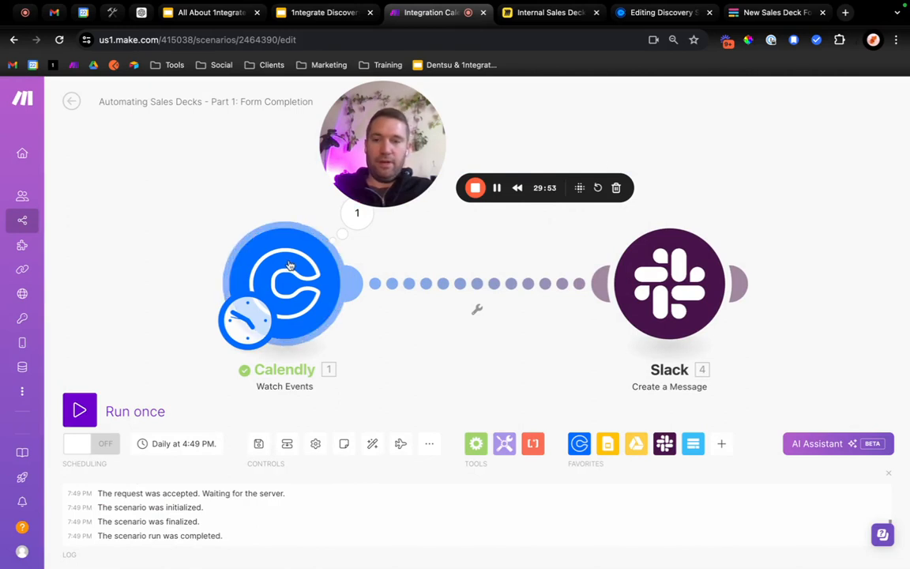
Change the scenario's schedule so that it runs on demand.
left_click(247, 320)
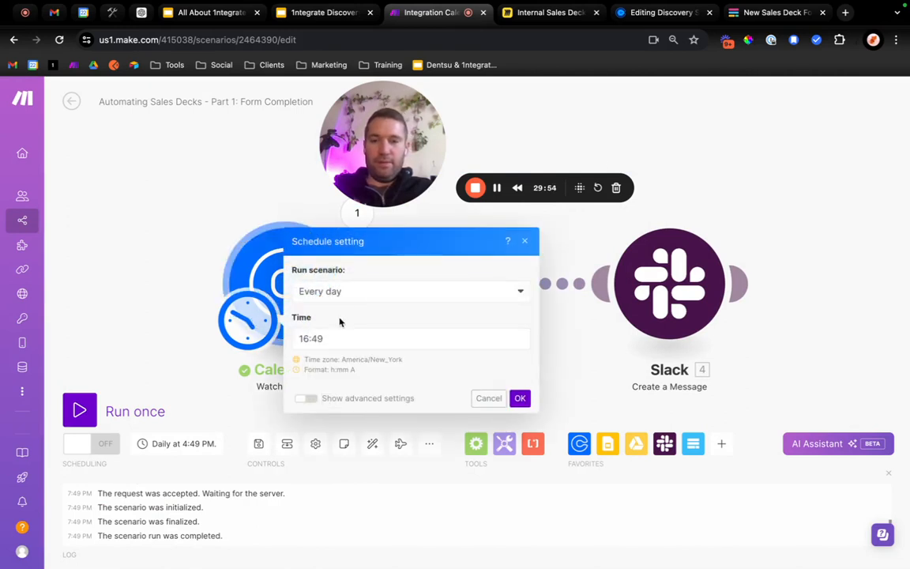
left_click(342, 292)
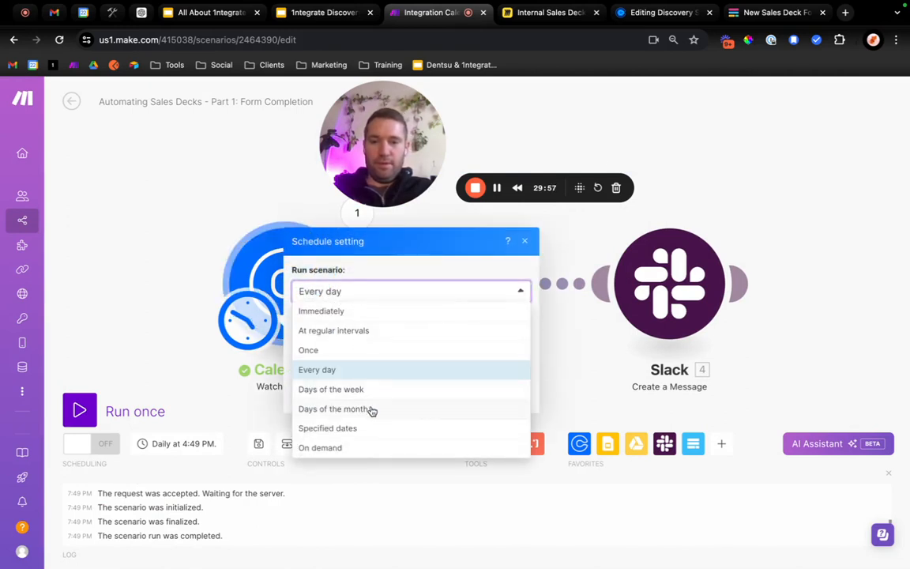
left_click(332, 390)
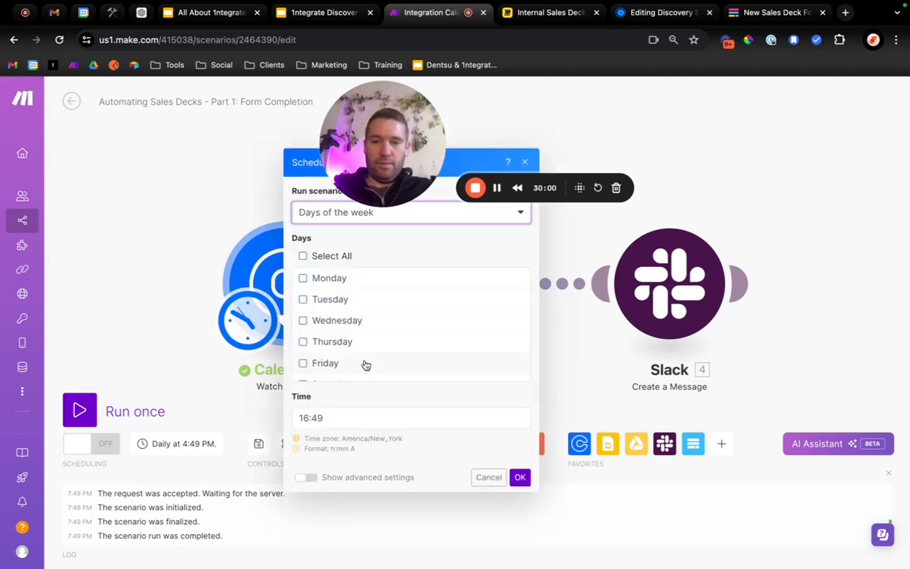
left_click(300, 213)
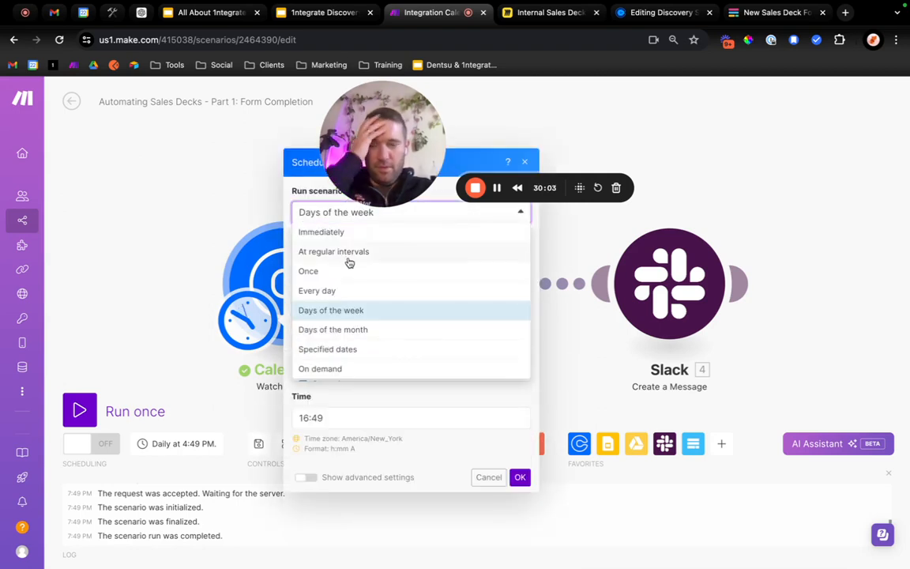
left_click(337, 369)
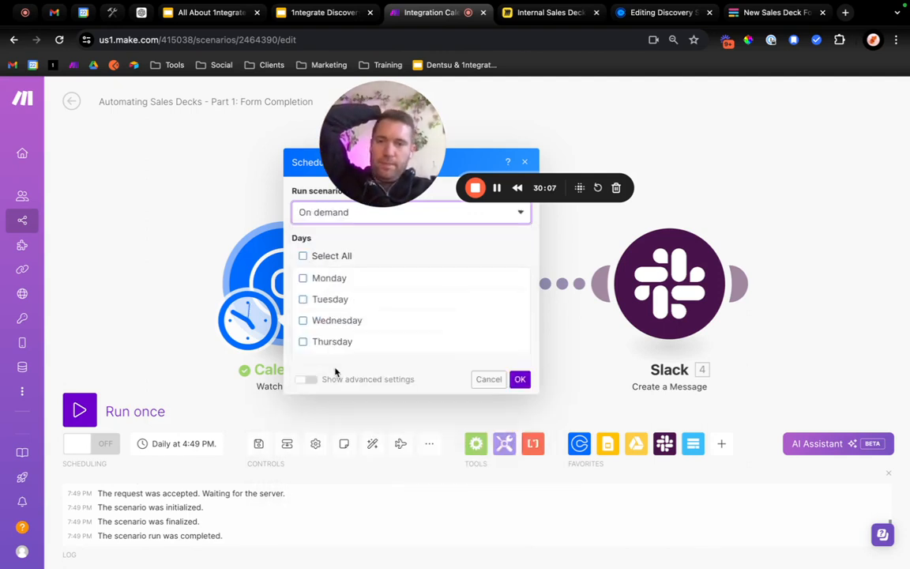
left_click(520, 362)
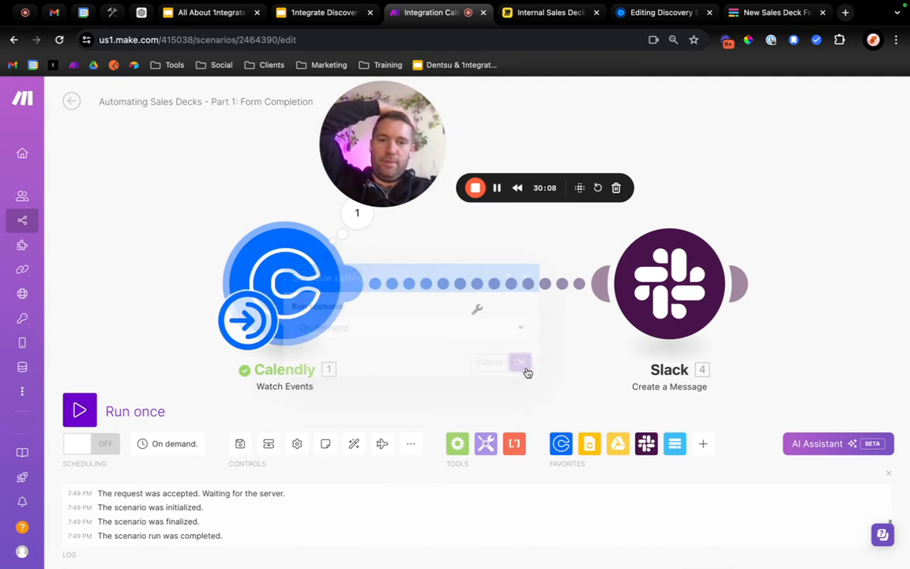
Run only the Calendly module again under the on-demand schedule and inspect its operation output.
right_click(286, 284)
left_click(316, 307)
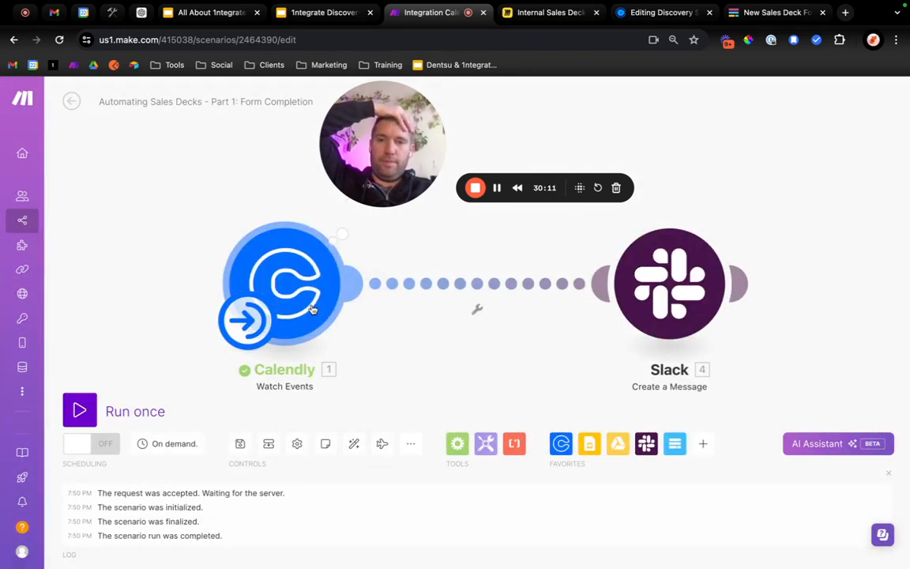
left_click_drag(383, 126, 446, 126)
left_click(356, 212)
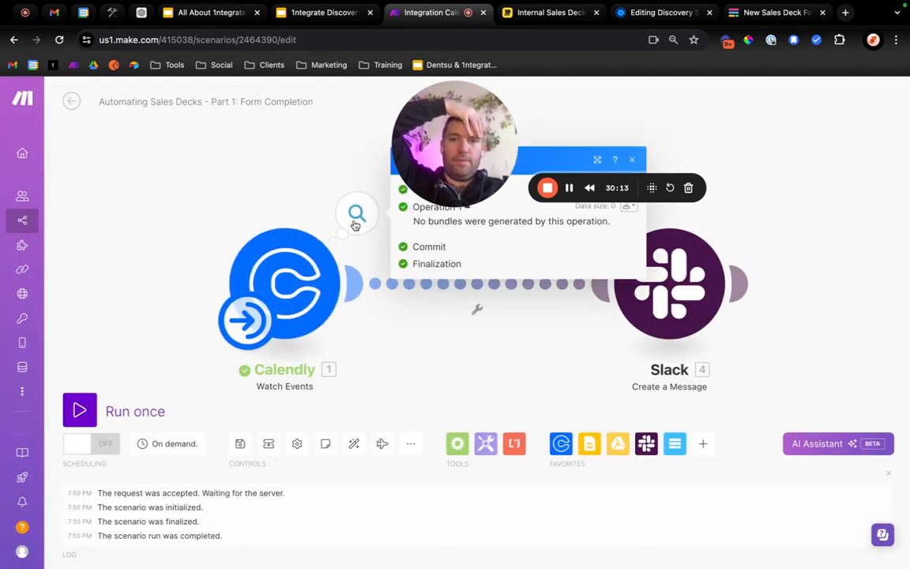
left_click_drag(442, 193, 105, 190)
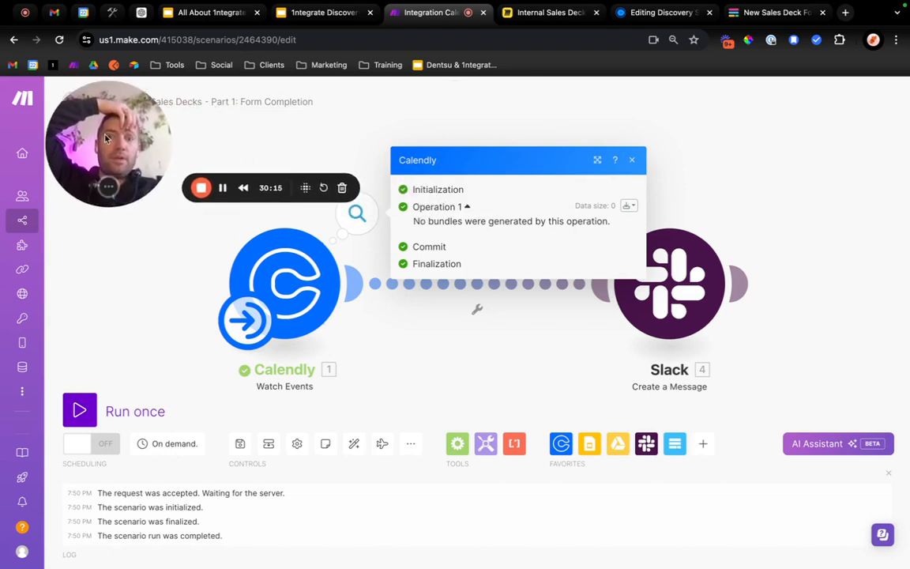
left_click(633, 161)
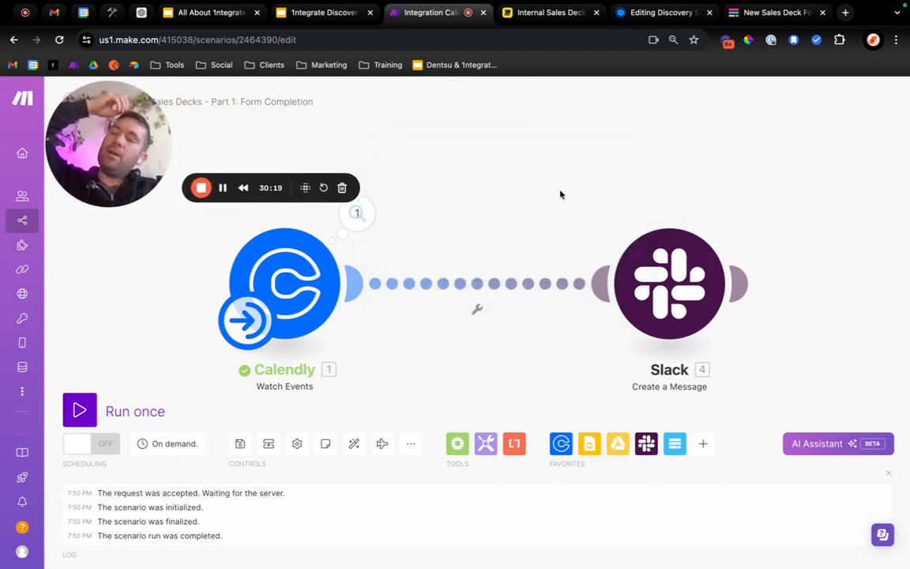
Set the scenario's schedule to run immediately as data arrives.
left_click(251, 336)
left_click(327, 326)
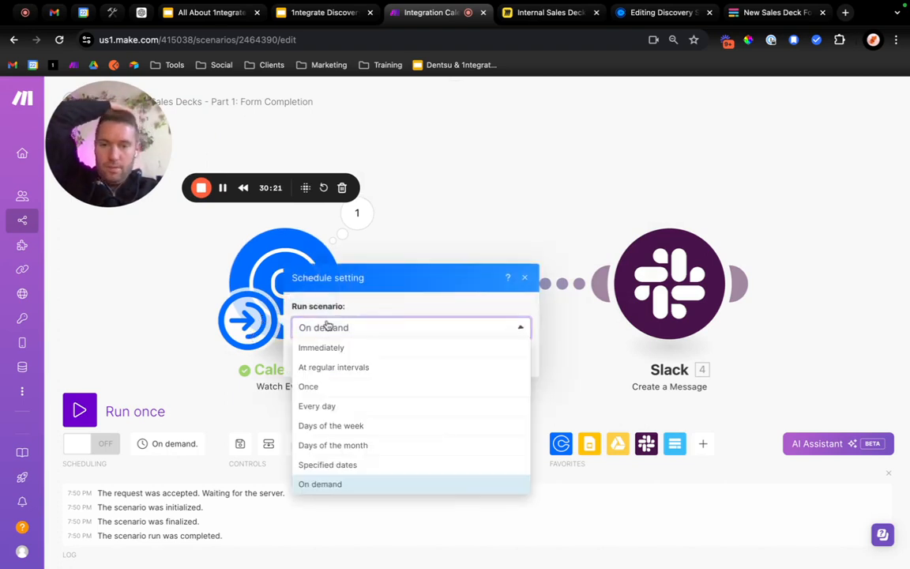
left_click(347, 347)
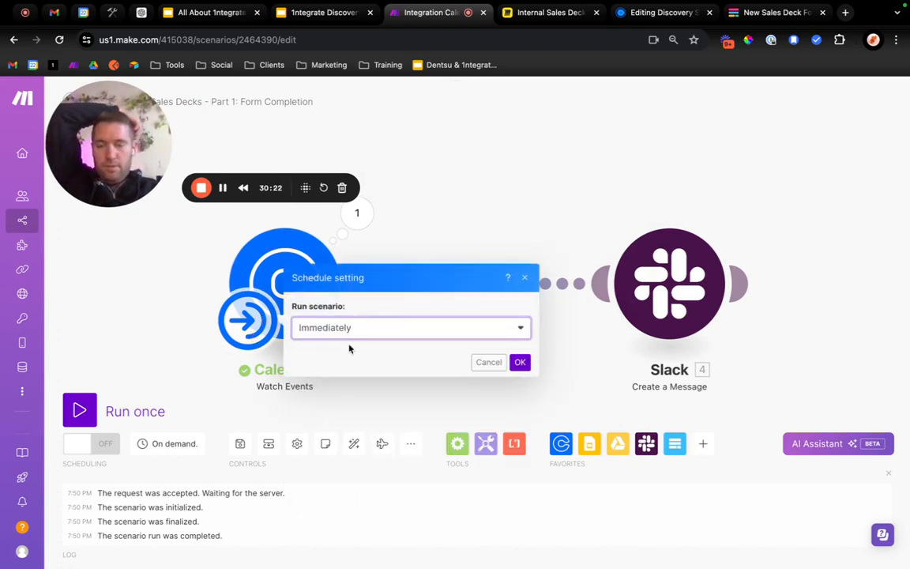
left_click(520, 363)
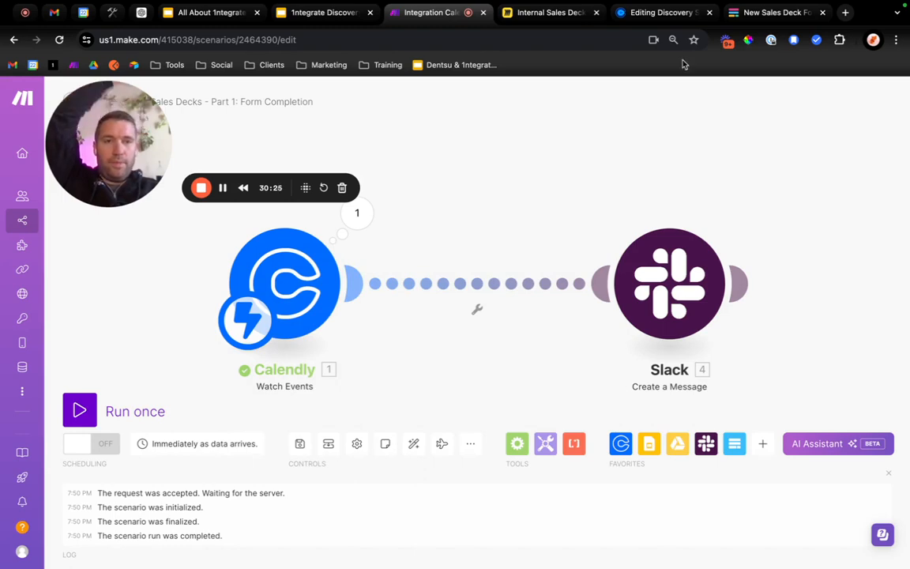
Open the host's public Calendly scheduling page in a new browser tab.
left_click(845, 12)
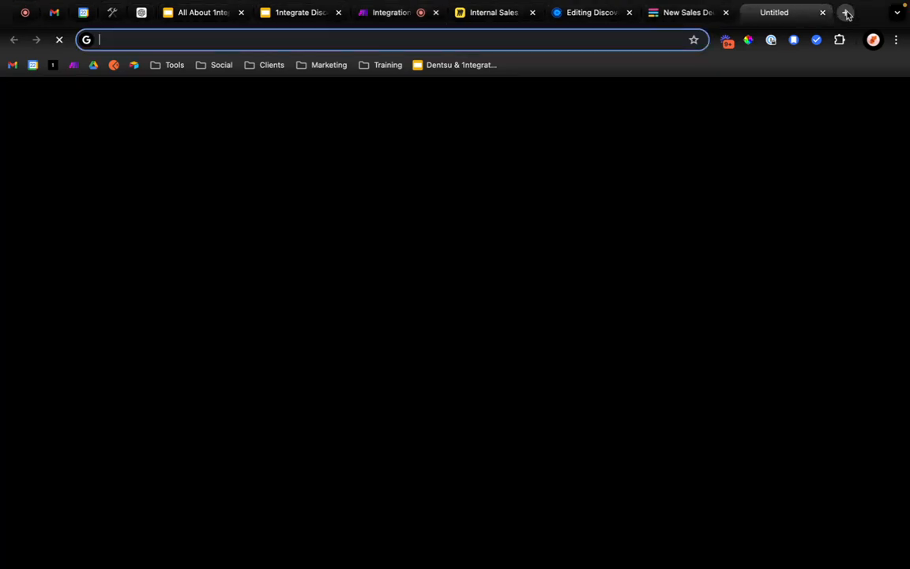
type("aacal")
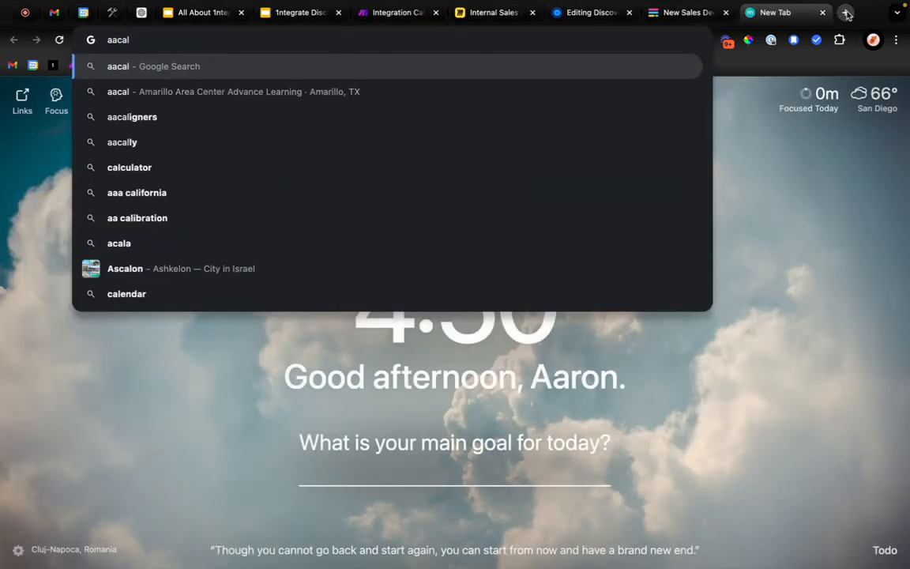
key("BackSpace")
key("BackSpace")
key("BackSpace")
key("BackSpace")
key("BackSpace")
type("cal")
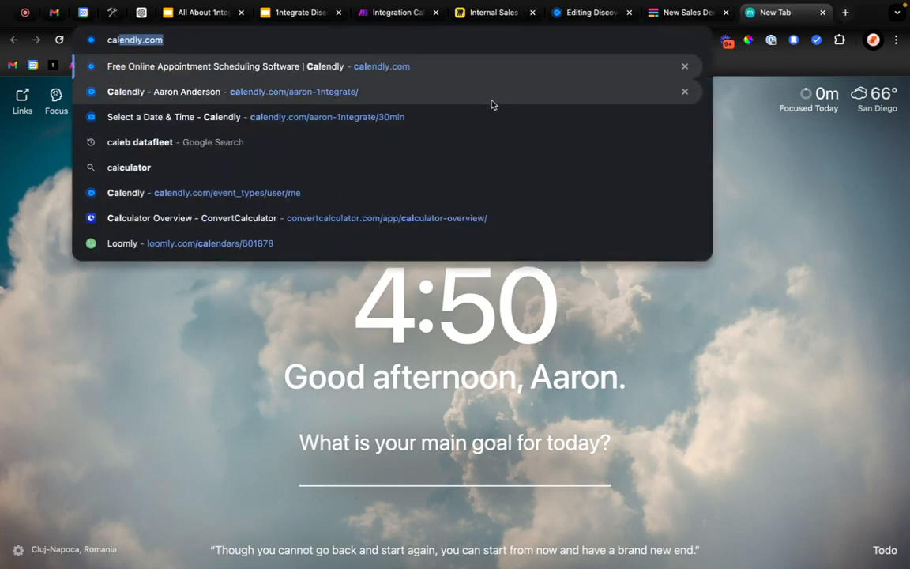
left_click(489, 102)
Return to the Discovery Session event type in Calendly and finish editing it.
left_click(679, 12)
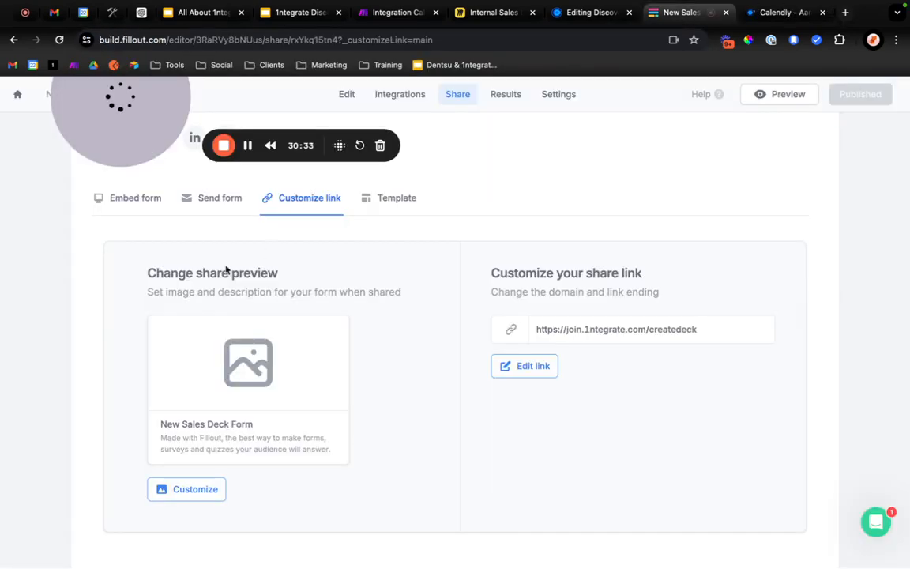
left_click(591, 12)
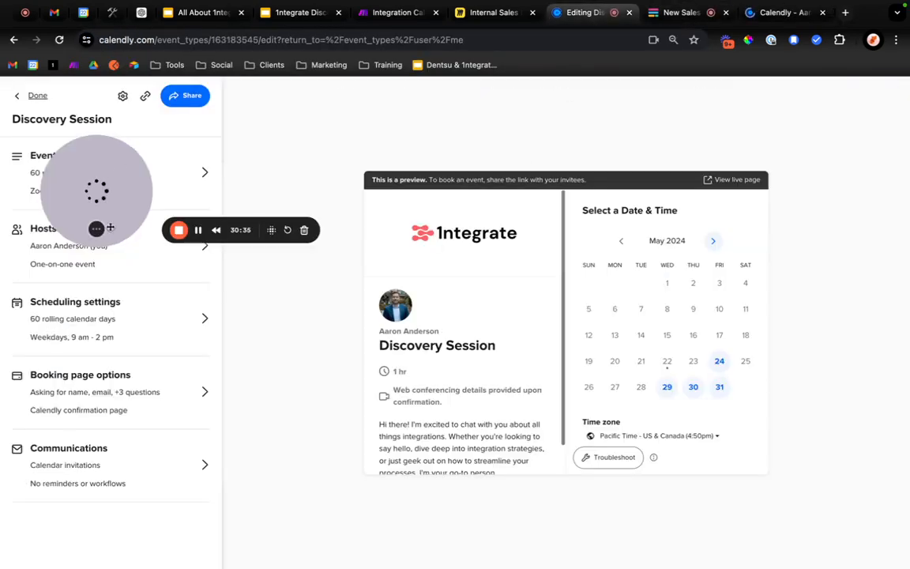
left_click_drag(111, 227, 90, 531)
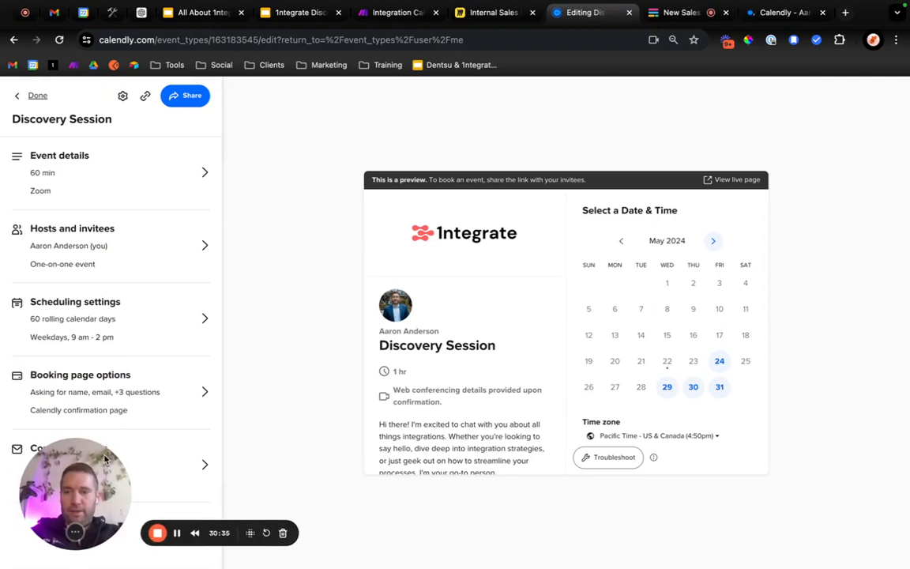
left_click(34, 95)
On the public Calendly scheduling page, choose a Discovery Session on Thursday, May 30, 2024 at 10:00am.
left_click(770, 12)
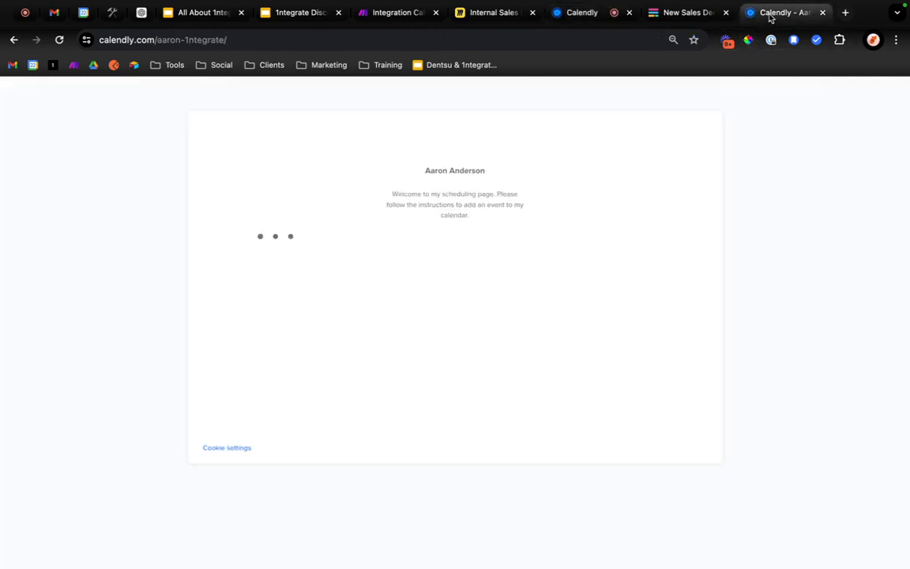
left_click(260, 33)
key("Return")
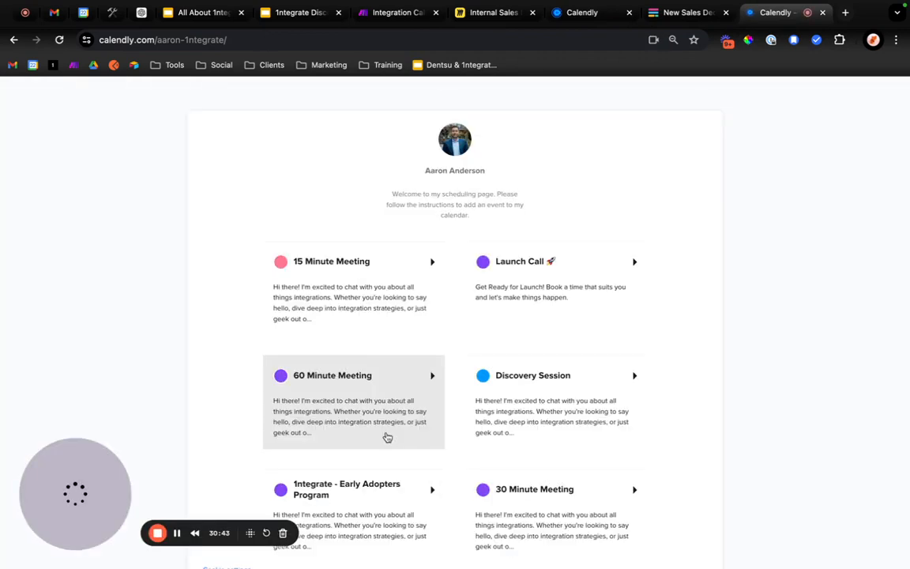
left_click(533, 391)
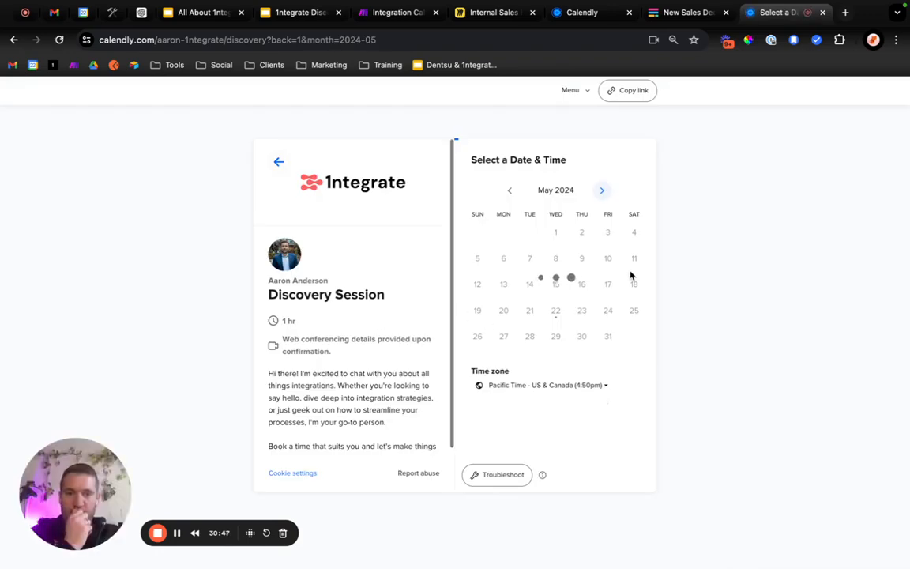
left_click(581, 338)
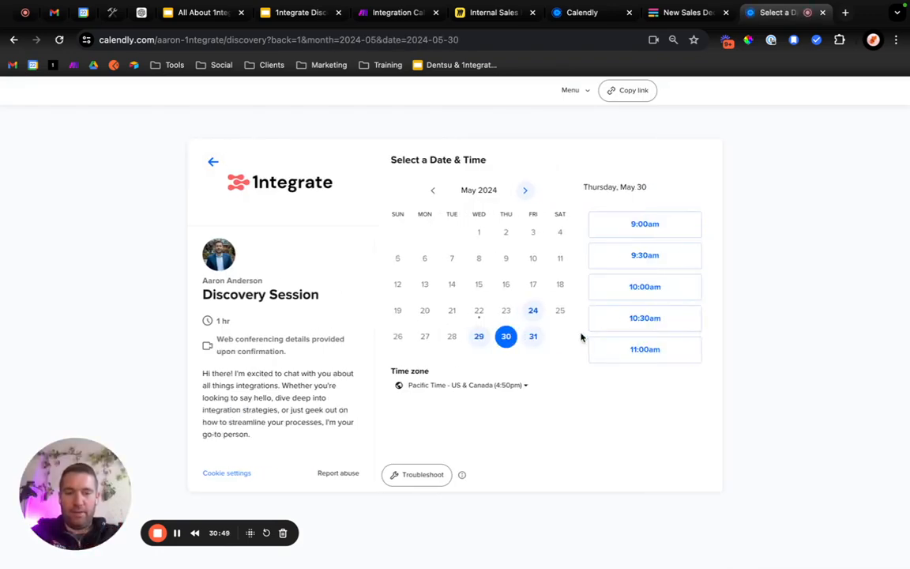
left_click(641, 296)
left_click(675, 290)
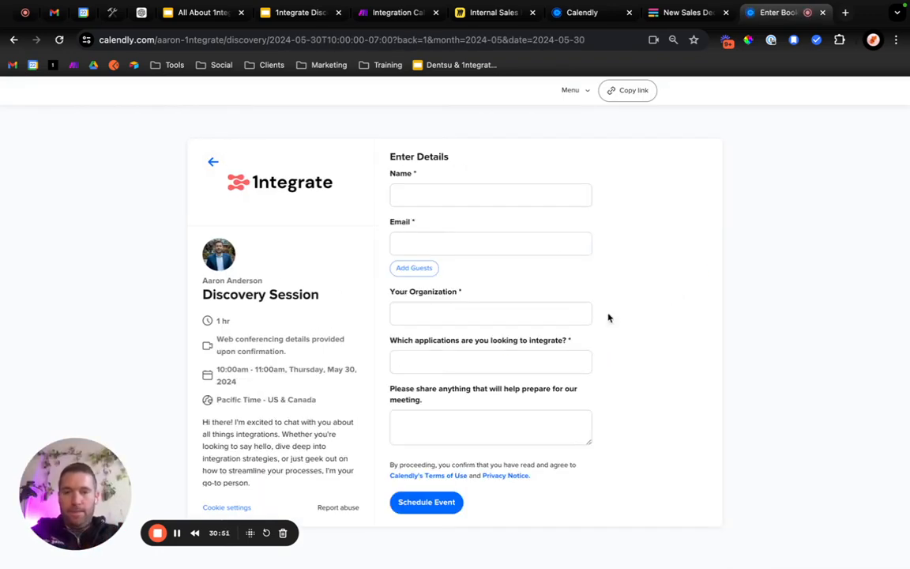
Fill in the test invitee's name and e-mail address in the booking details.
left_click(433, 194)
type("A")
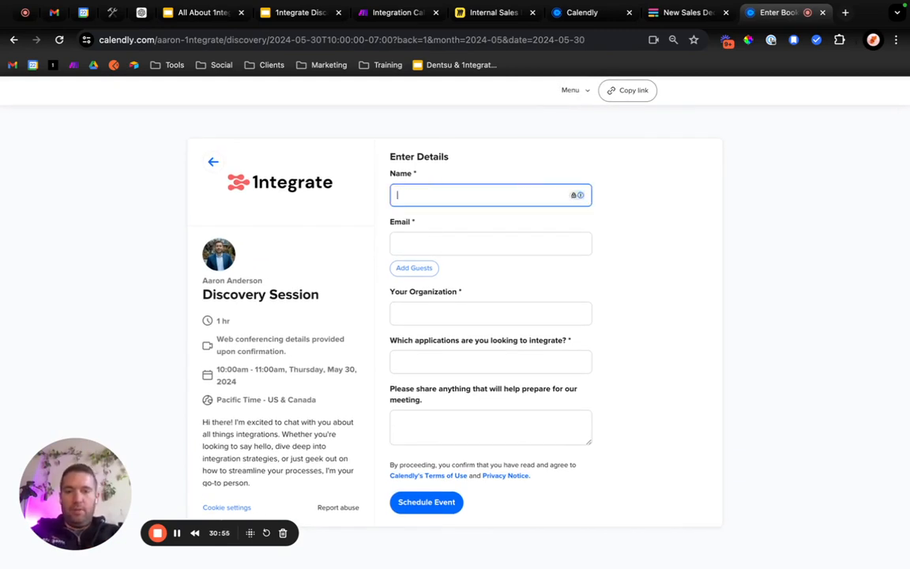
type("oe Test")
key("Tab")
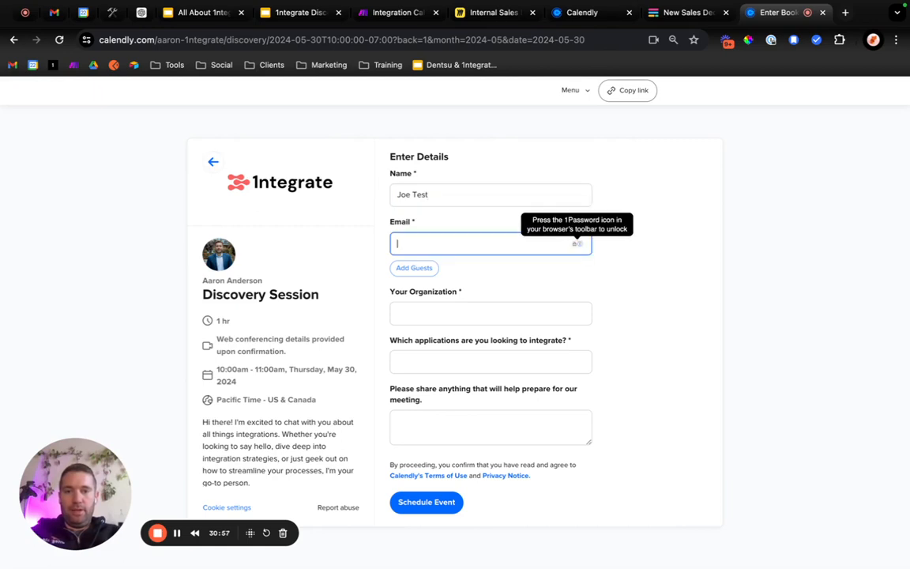
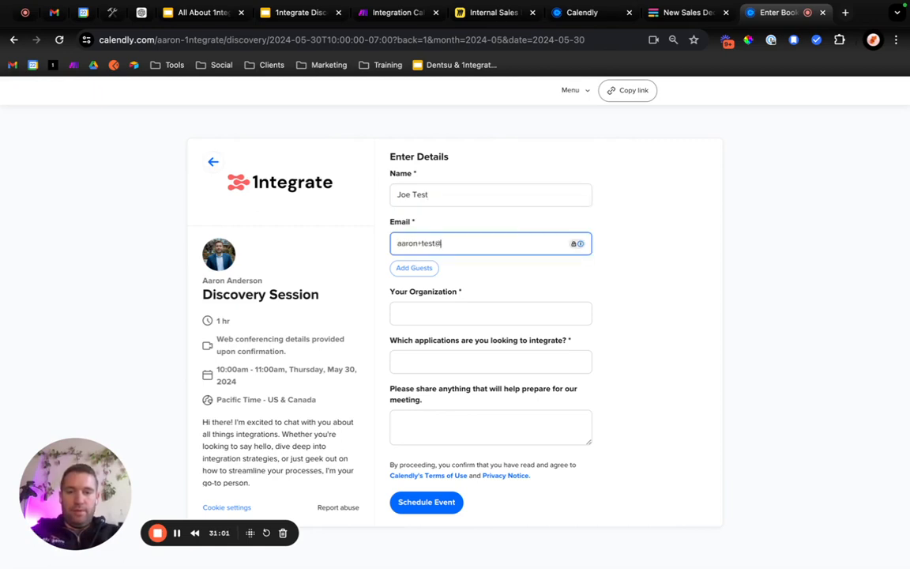
key("Tab")
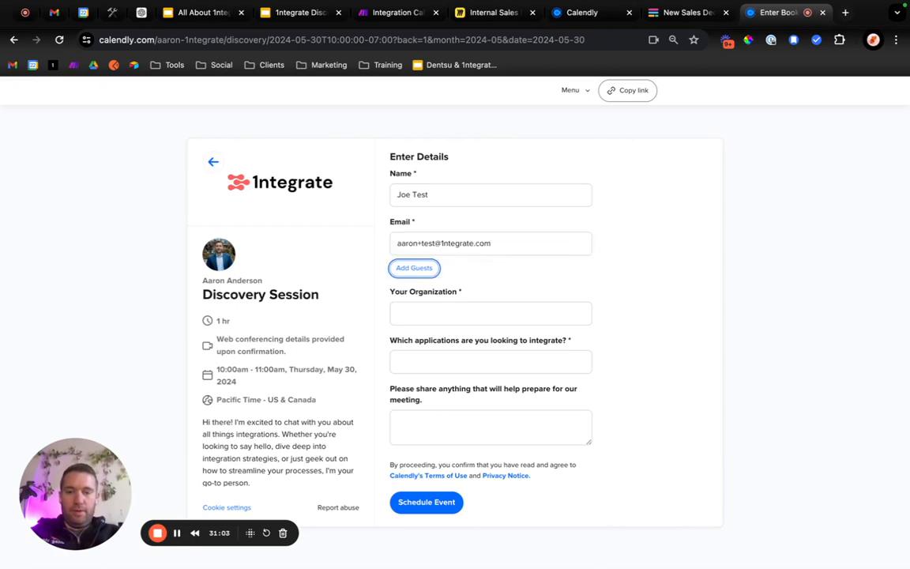
Enter Company ABC as the organization and "Quickbooks and HubSpot" as the applications to integrate.
key("Tab")
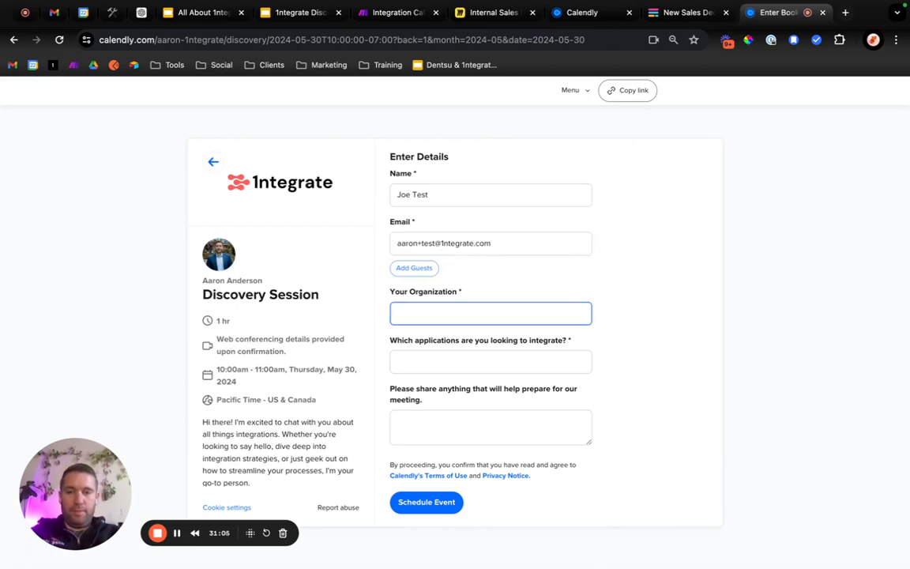
key("Tab")
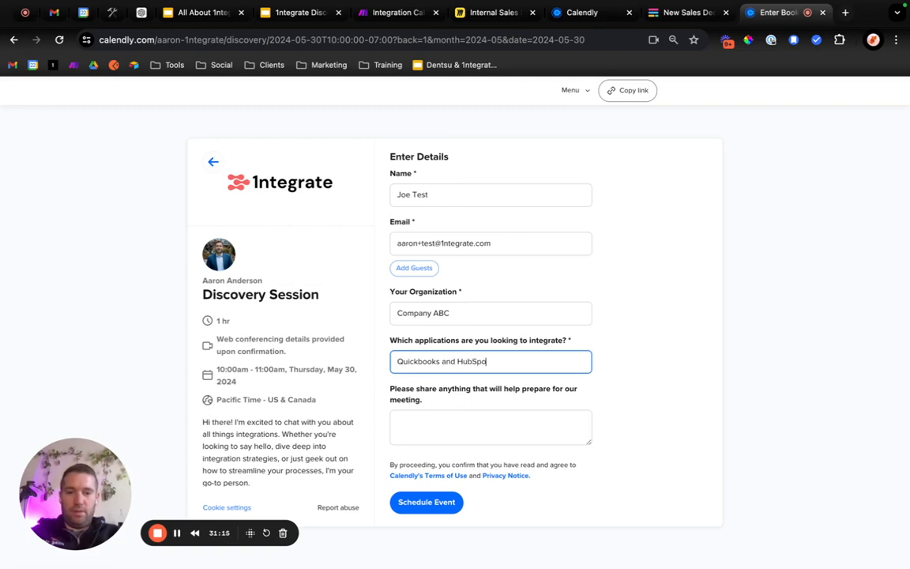
Write the meeting preparation note, replacing the draft "I need help integrat" with text beginning "Can".
left_click(457, 412)
type("I need help integrating")
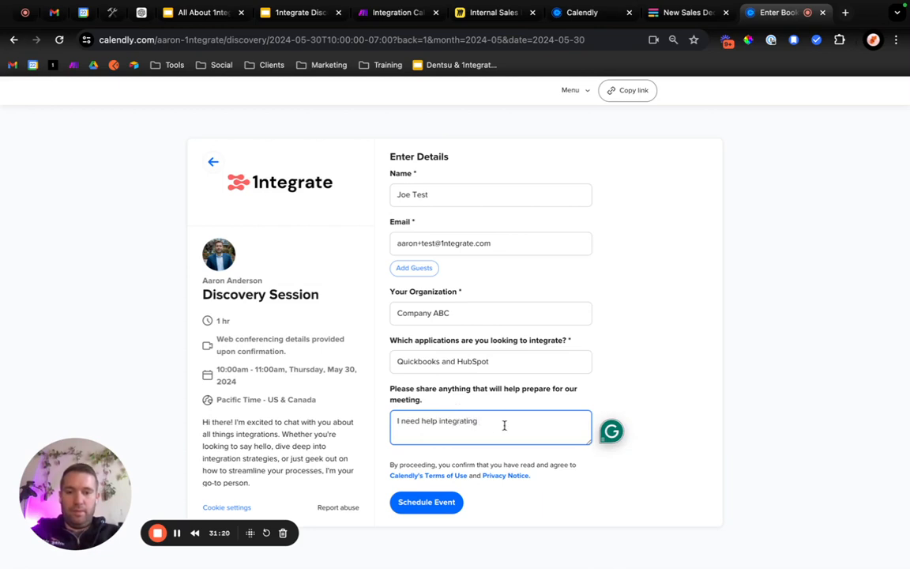
key("super+a")
type("Can")
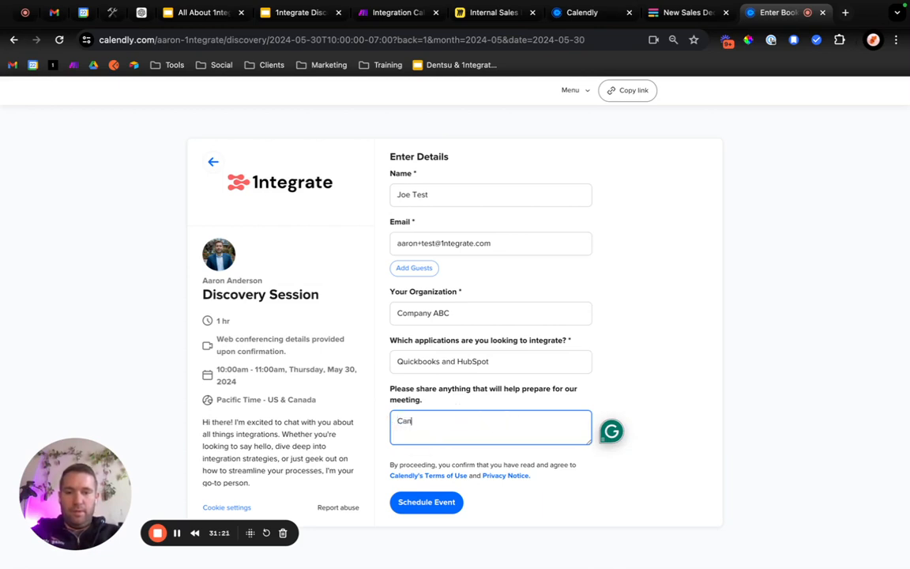
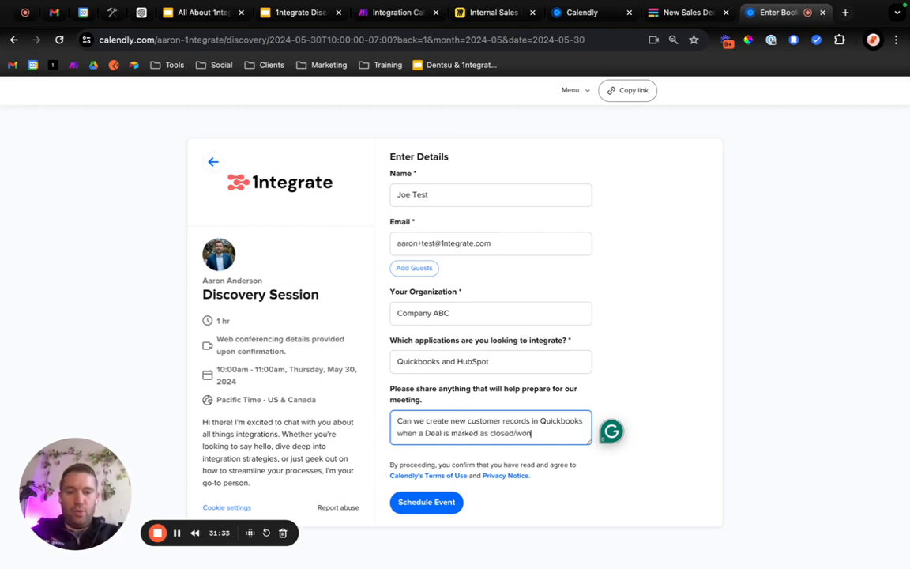
Schedule the test Discovery Session with the entered details and switch back to the Make scenario.
left_click(442, 505)
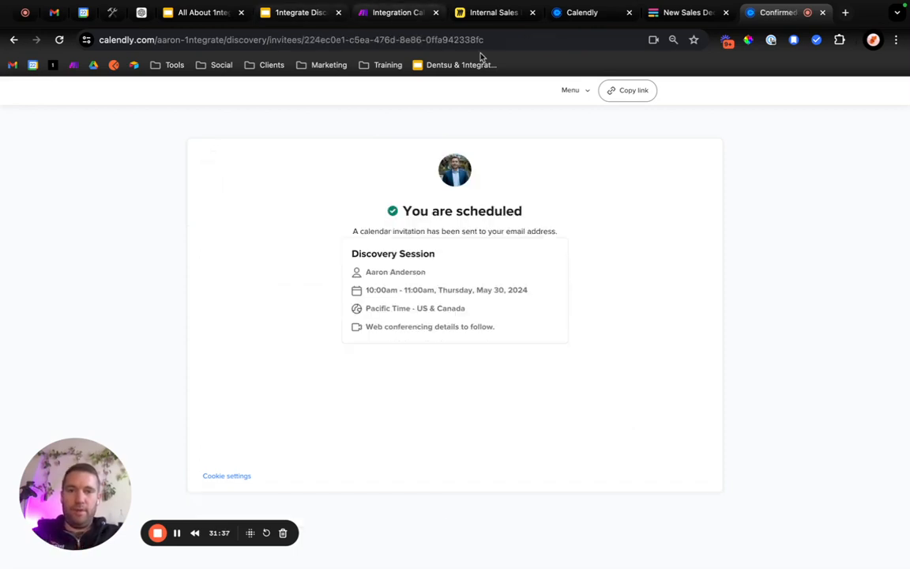
left_click(407, 12)
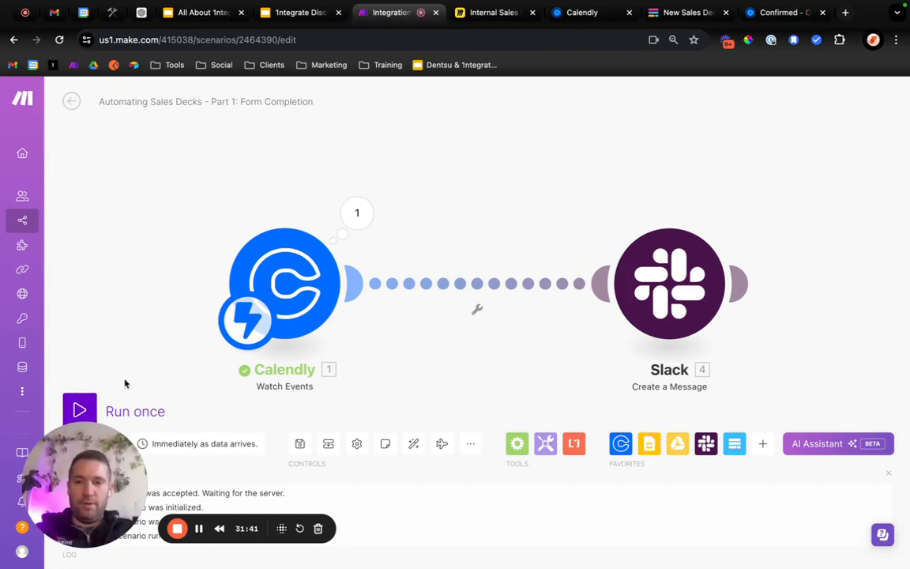
Save the scenario and run it once using the existing data in the webhook queue.
left_click(79, 410)
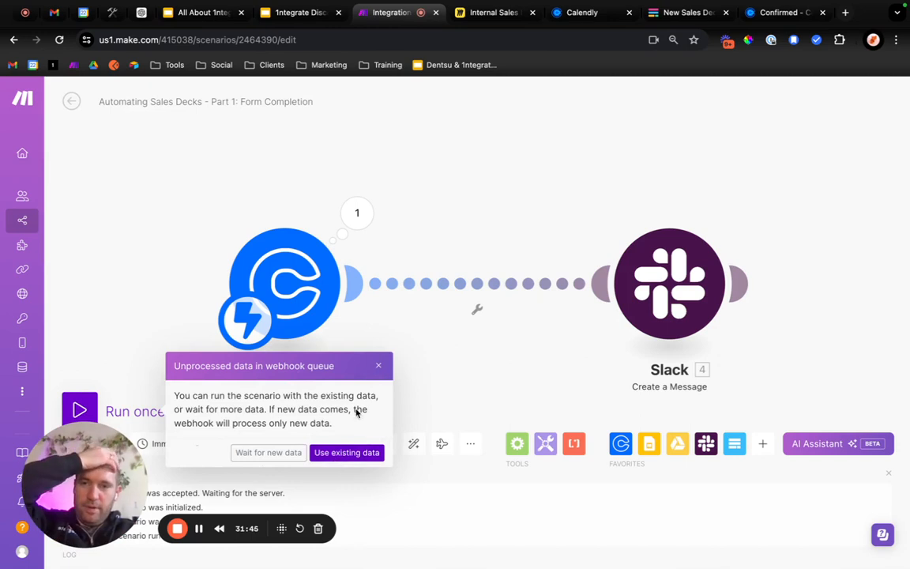
left_click(379, 369)
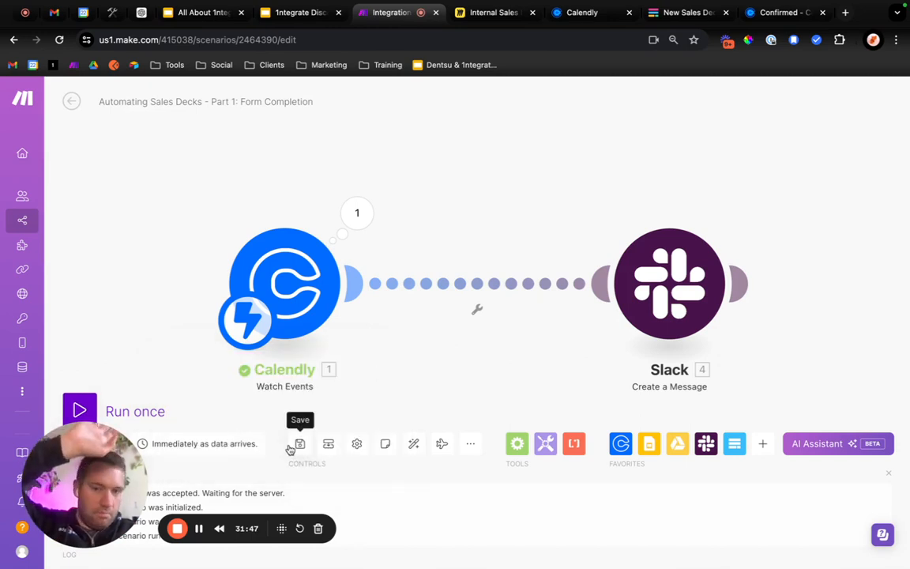
left_click(300, 443)
left_click(356, 212)
left_click(192, 270)
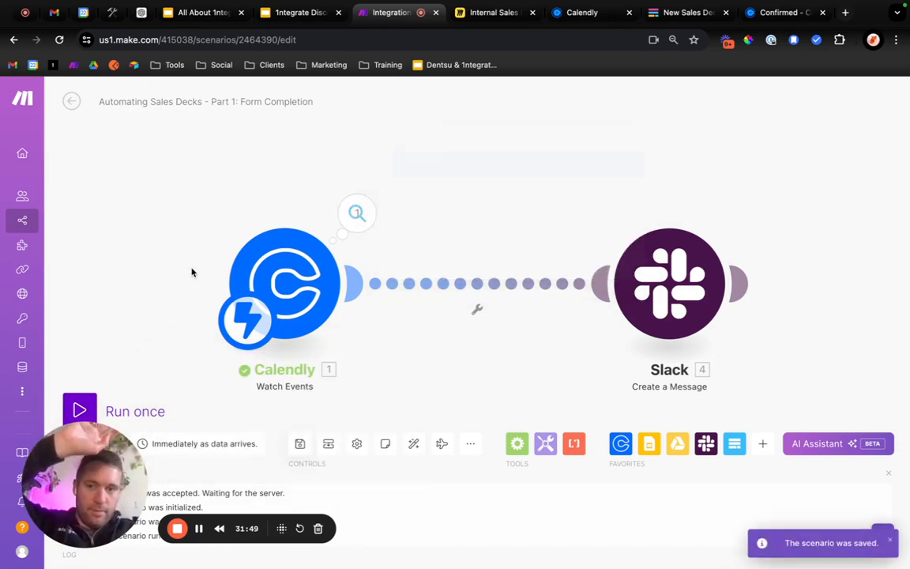
left_click(87, 403)
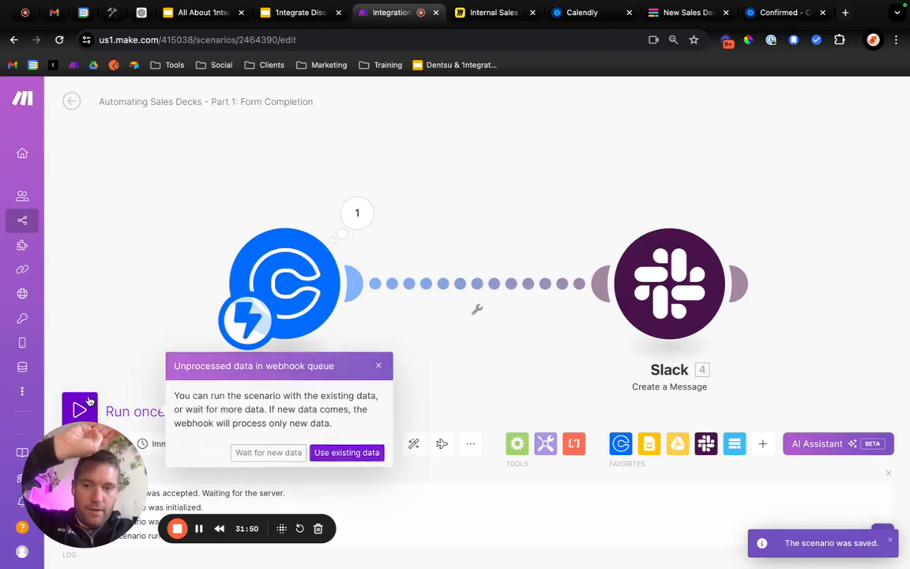
left_click(328, 455)
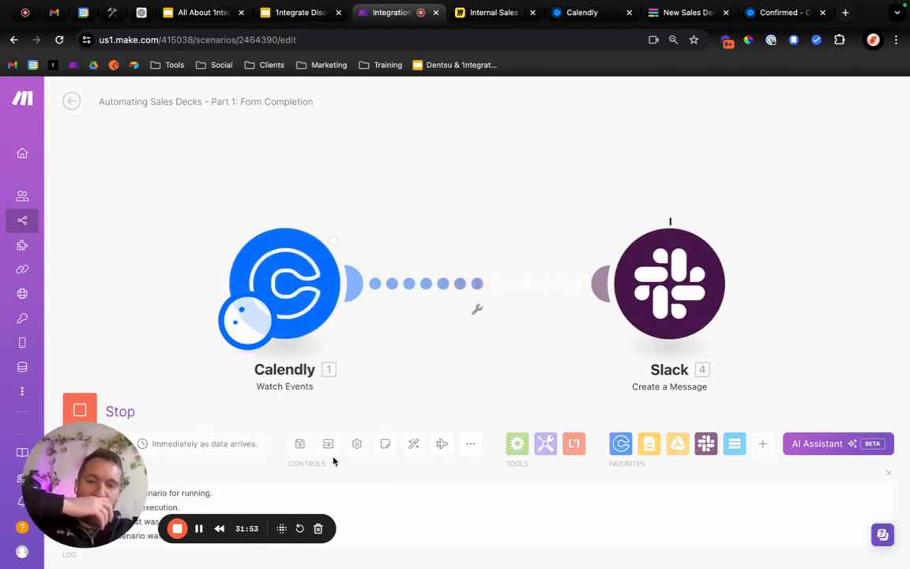
Inspect the Calendly module's run output and open the form linked by the Complete Deck Setup message in Slack.
left_click(362, 218)
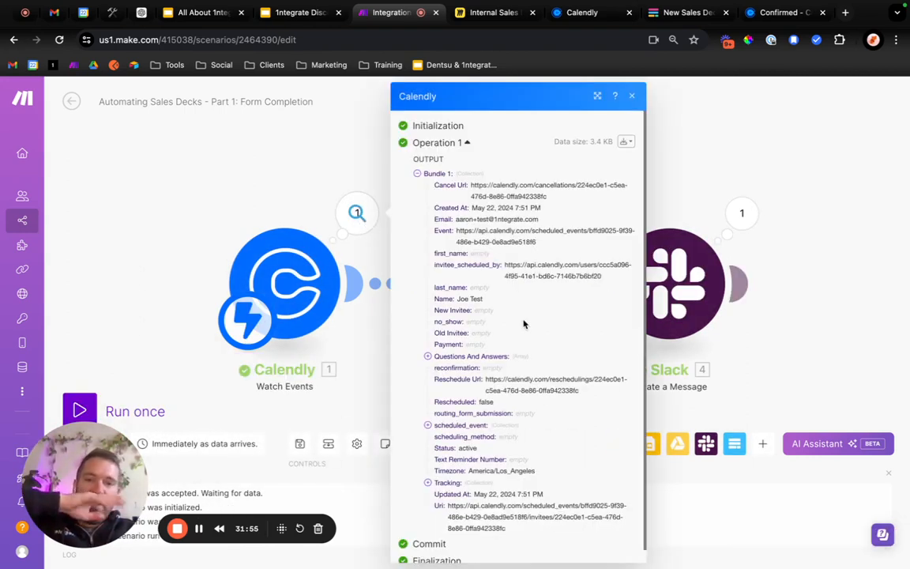
scroll(523, 324, "down", 1)
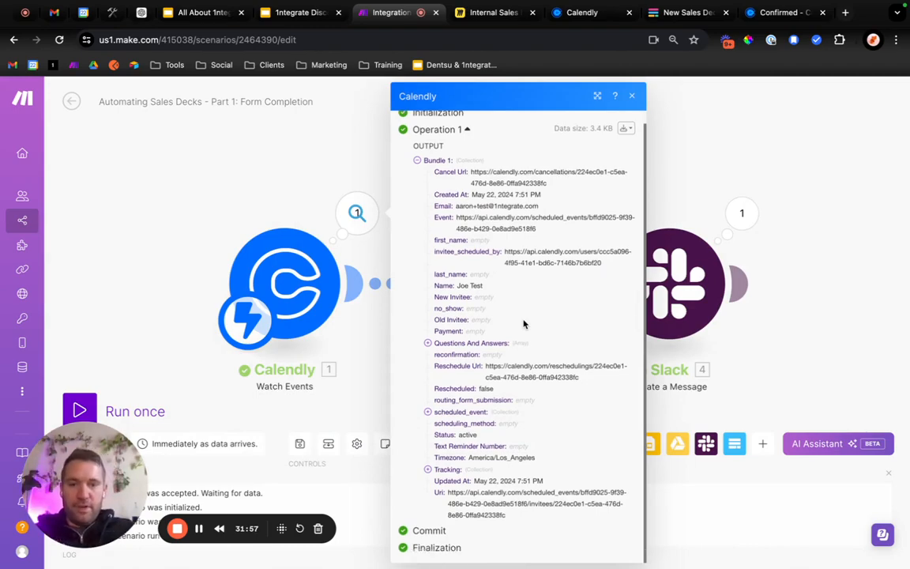
key("ctrl+Up")
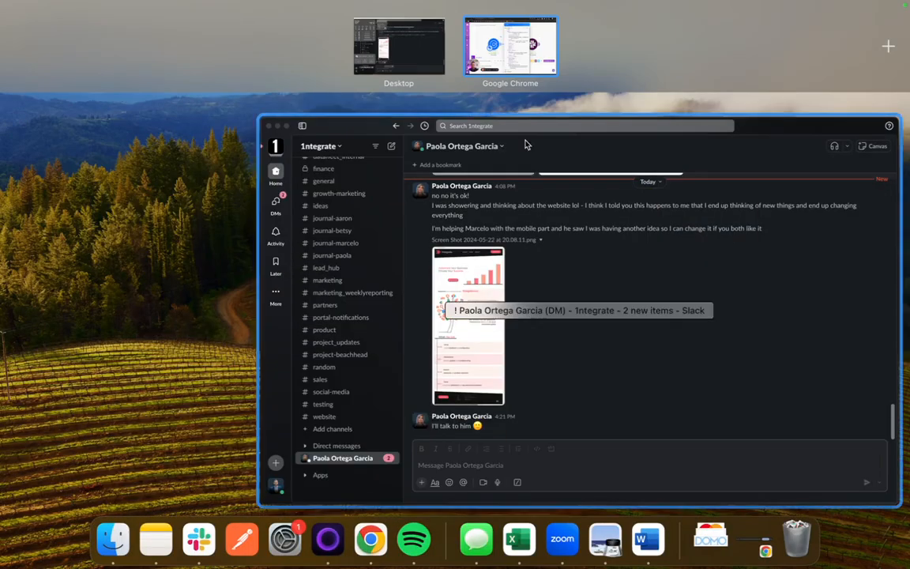
left_click(513, 50)
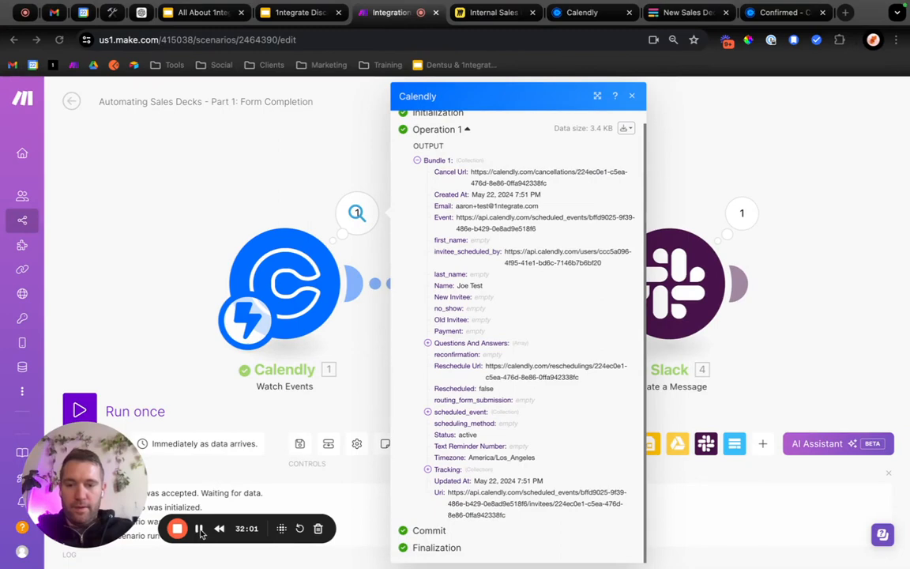
key("ctrl+Right")
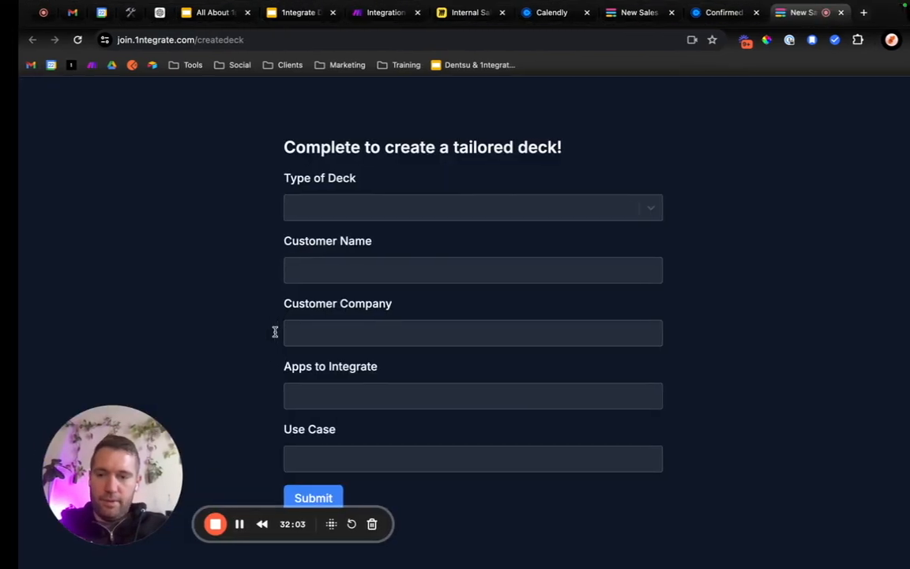
key("ctrl+Left")
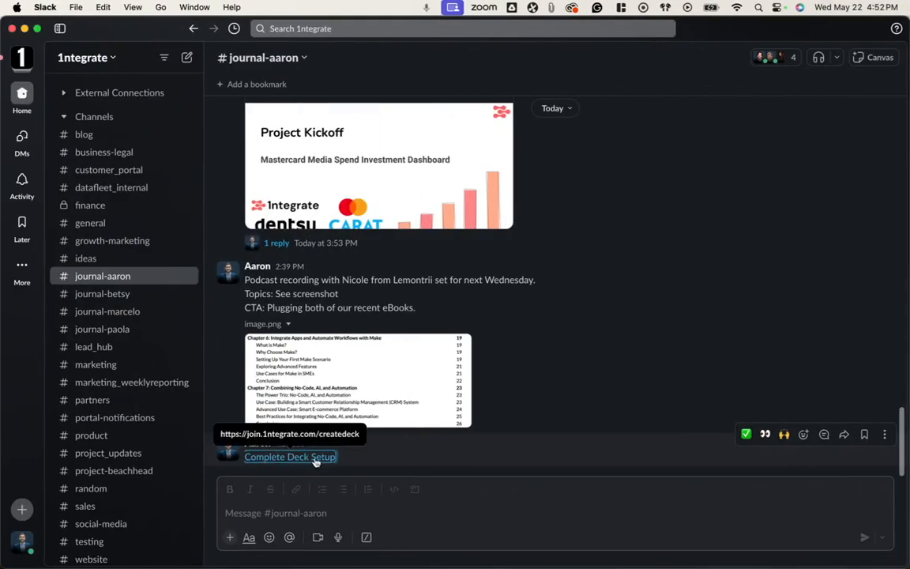
key("ctrl+Right")
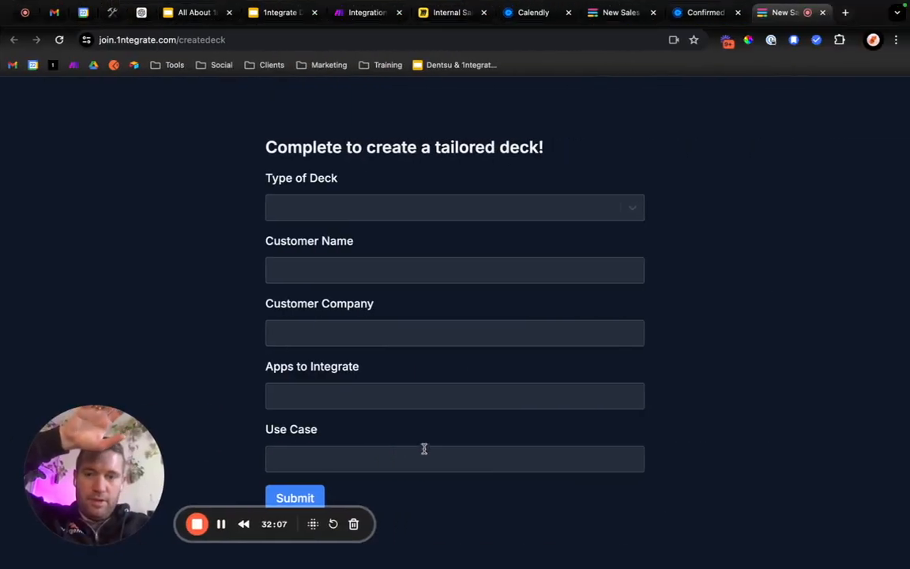
Examine the tailored deck form's Type of Deck options and its customer name, company, apps and use case fields.
left_click(366, 207)
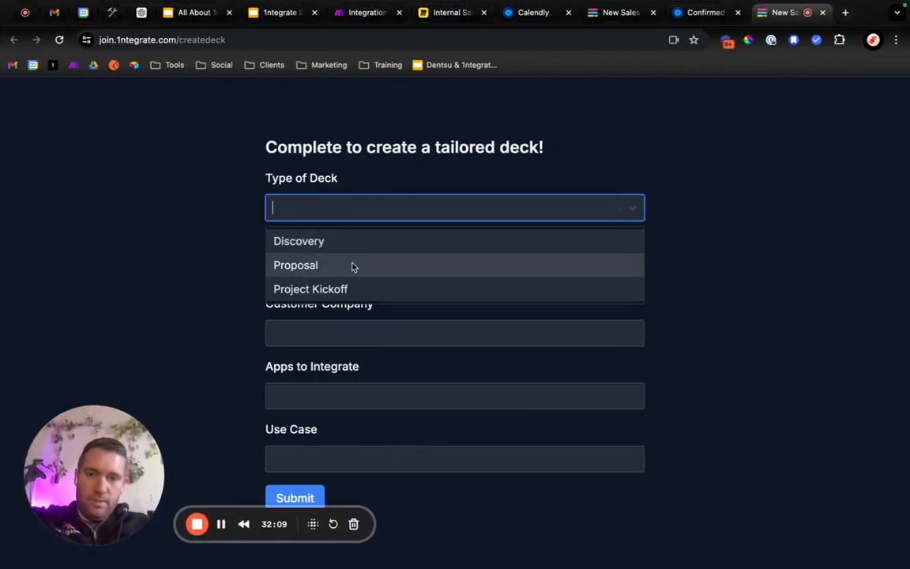
left_click(361, 361)
left_click(361, 338)
left_click(331, 398)
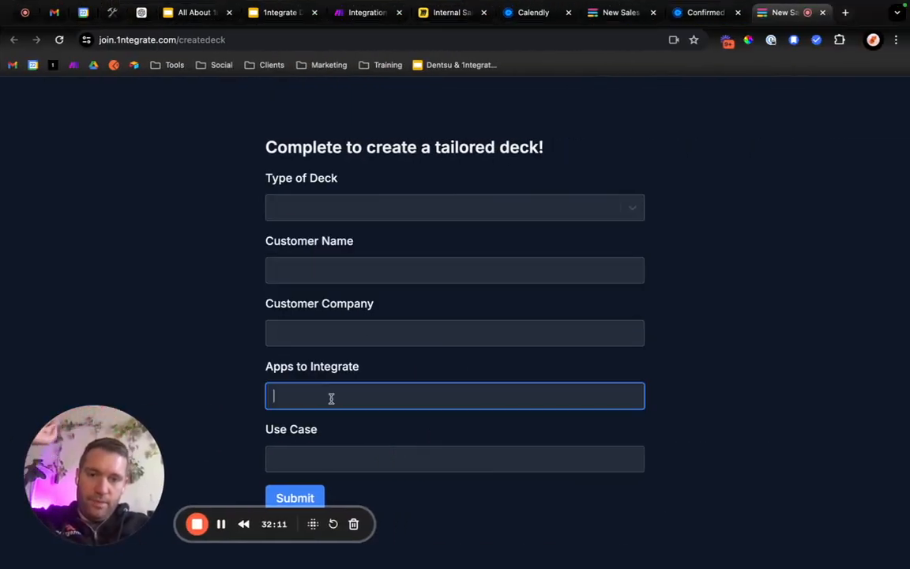
left_click(347, 466)
left_click(226, 310)
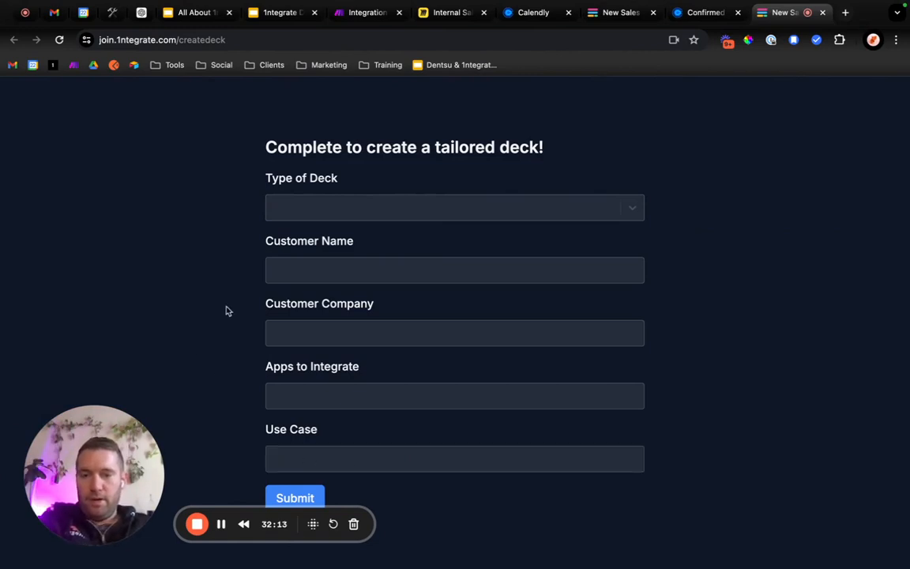
left_click_drag(242, 244, 383, 446)
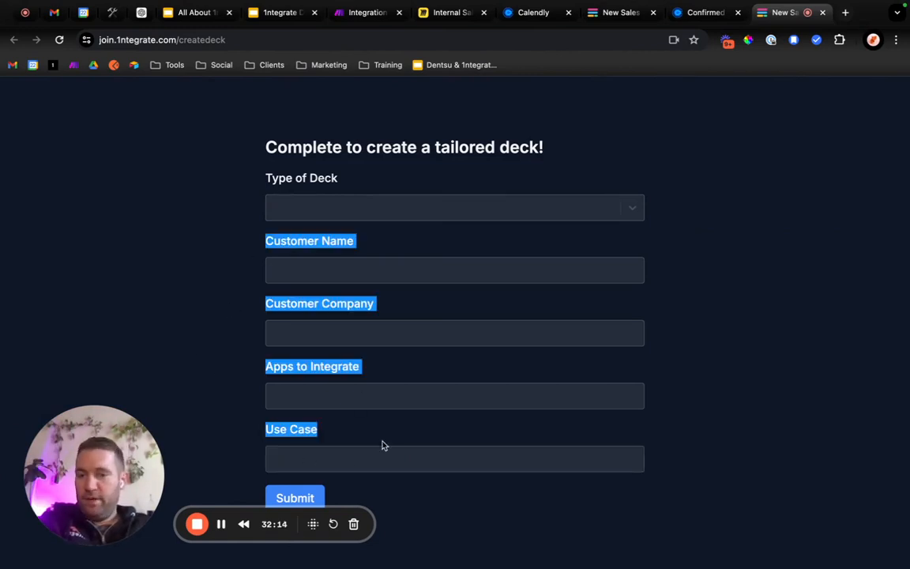
left_click(343, 433)
left_click_drag(343, 433, 241, 294)
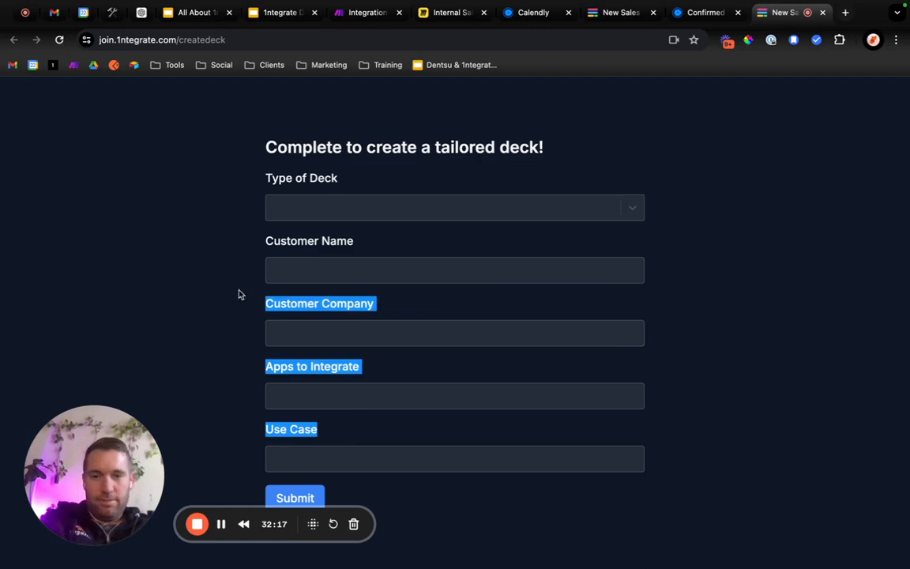
left_click(248, 256)
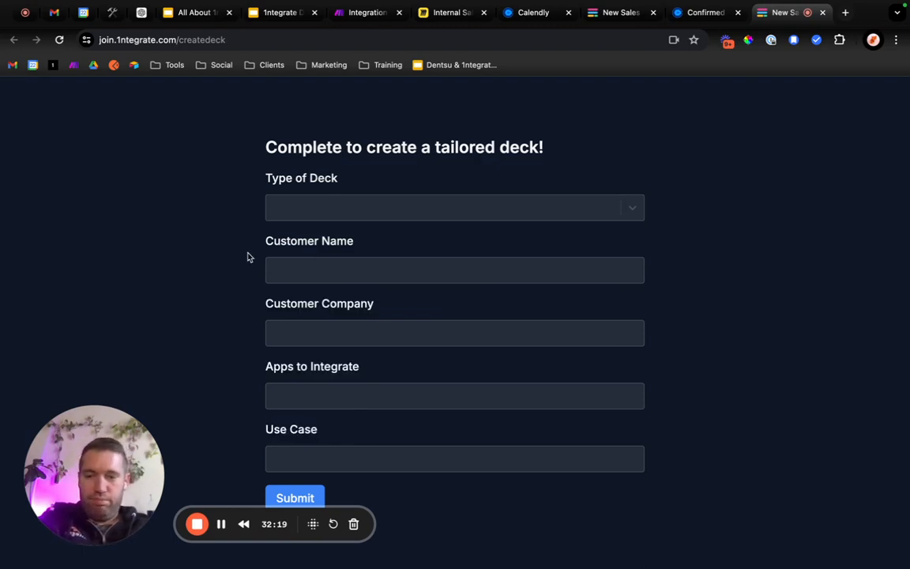
Examine the three Questions And Answers entries in the Make scenario's Calendly output.
left_click(361, 12)
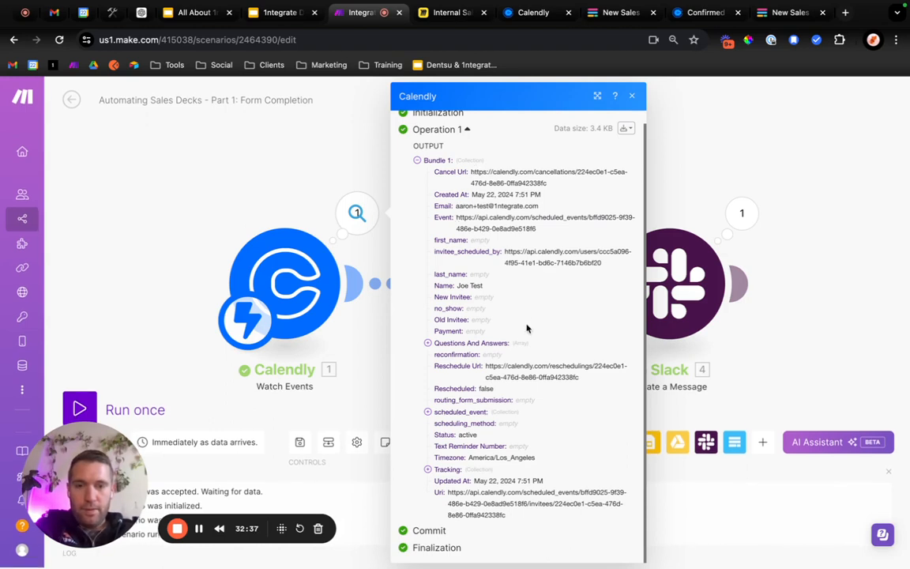
left_click(427, 343)
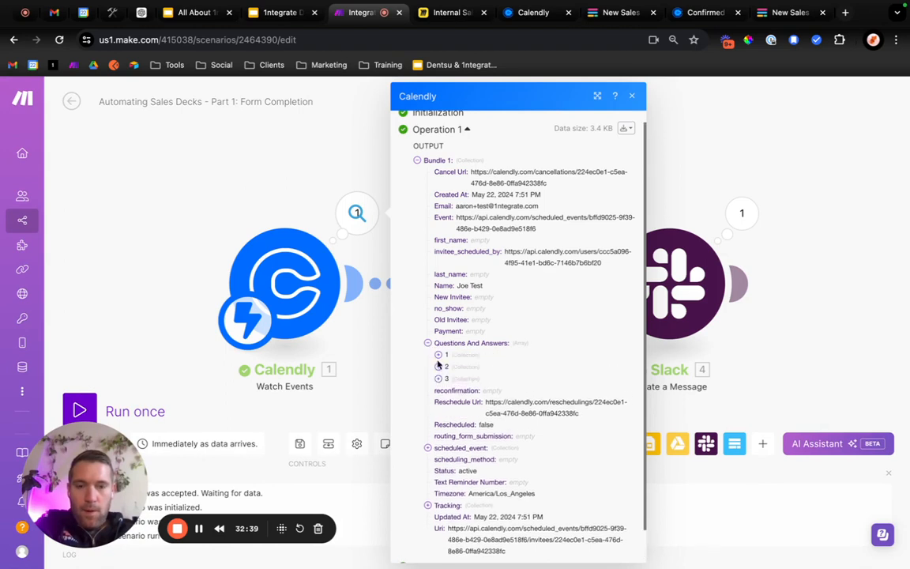
left_click(439, 364)
left_click(439, 357)
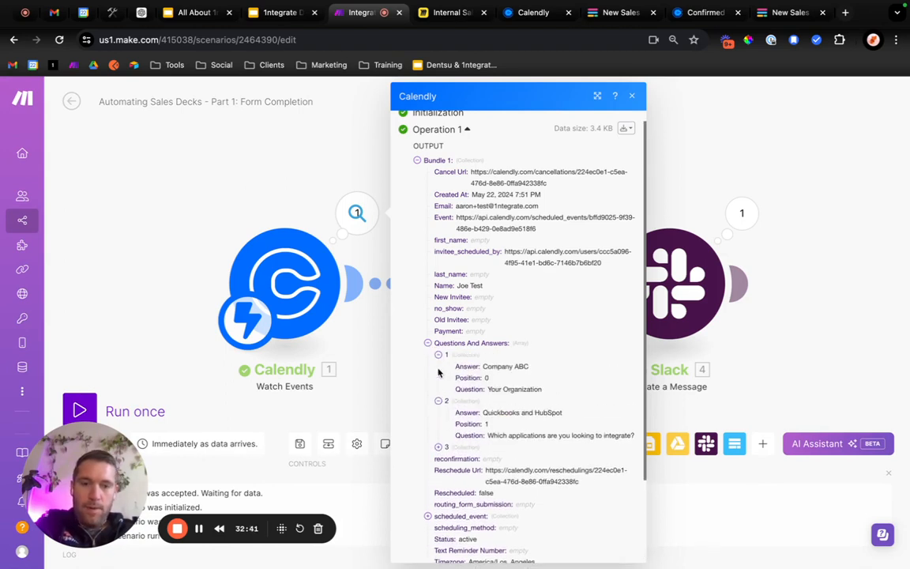
left_click(438, 447)
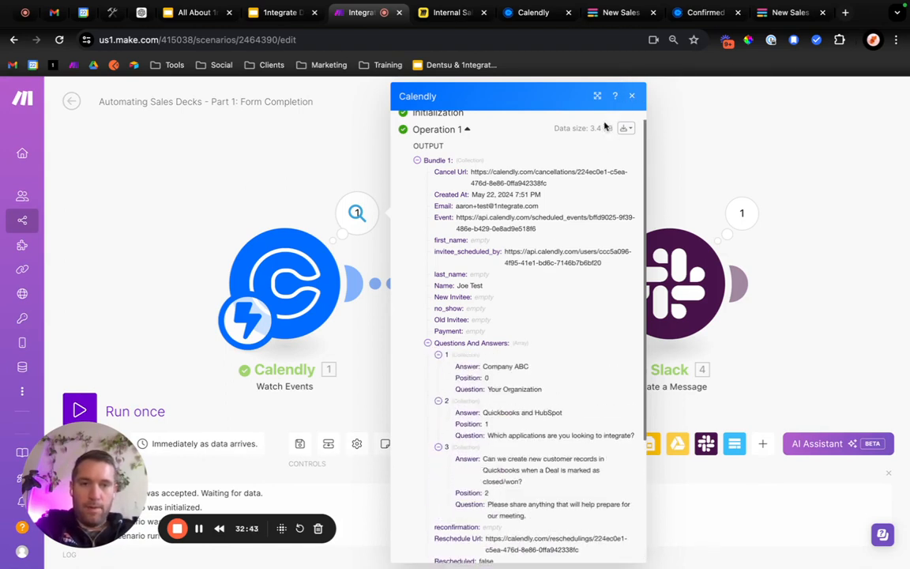
left_click(633, 95)
left_click(733, 442)
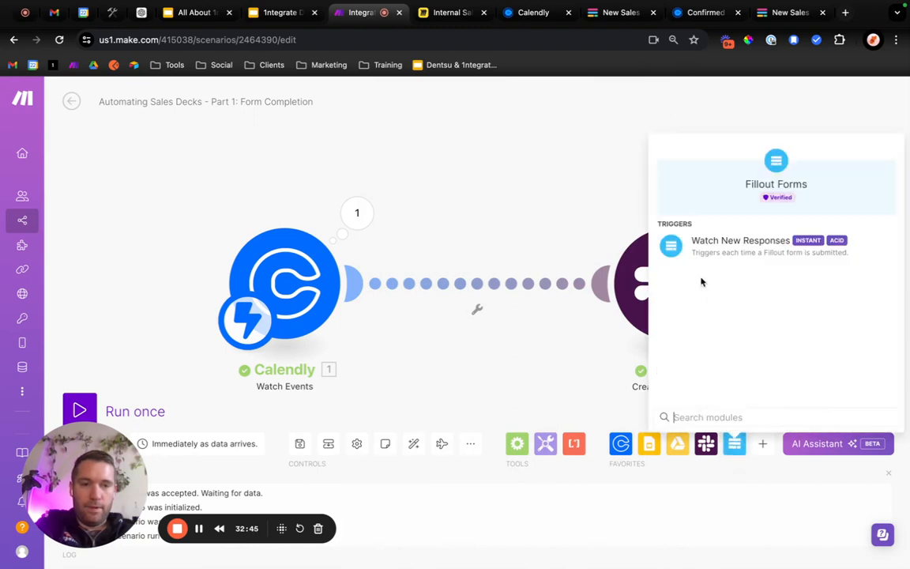
left_click(503, 192)
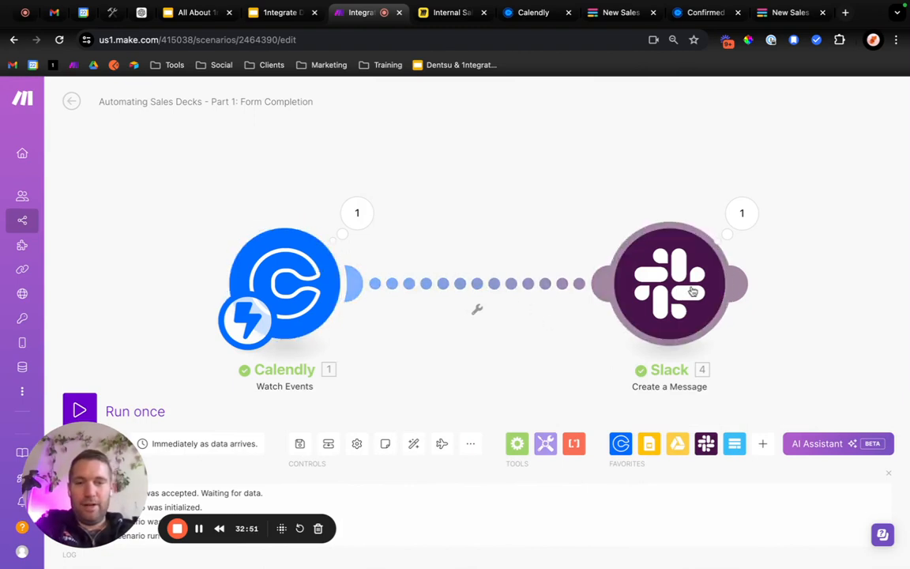
Expand the scheduled_event collection in the Calendly output and examine its event_type URL and event name.
left_click(357, 220)
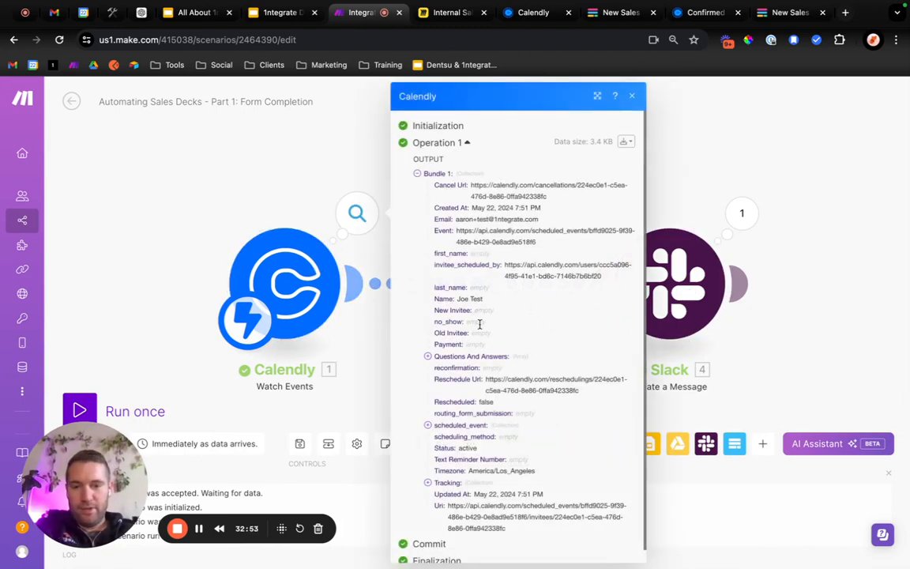
scroll(479, 324, "down", 1)
left_click(427, 411)
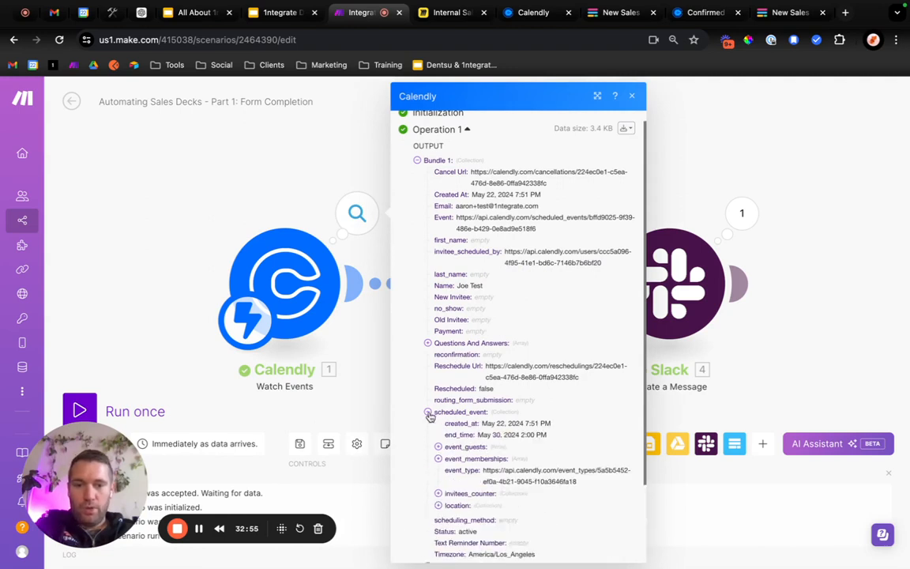
scroll(455, 468, "down", 5)
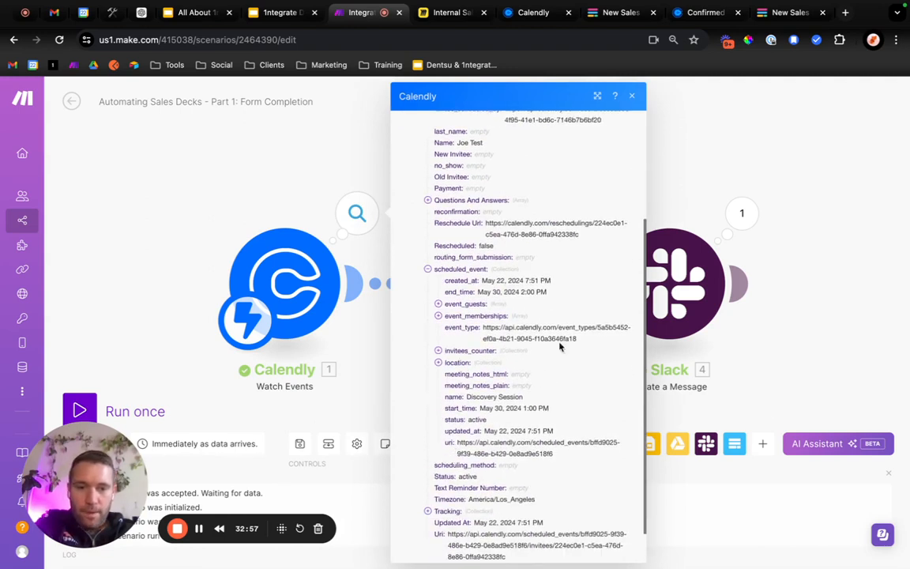
left_click_drag(586, 338, 595, 328)
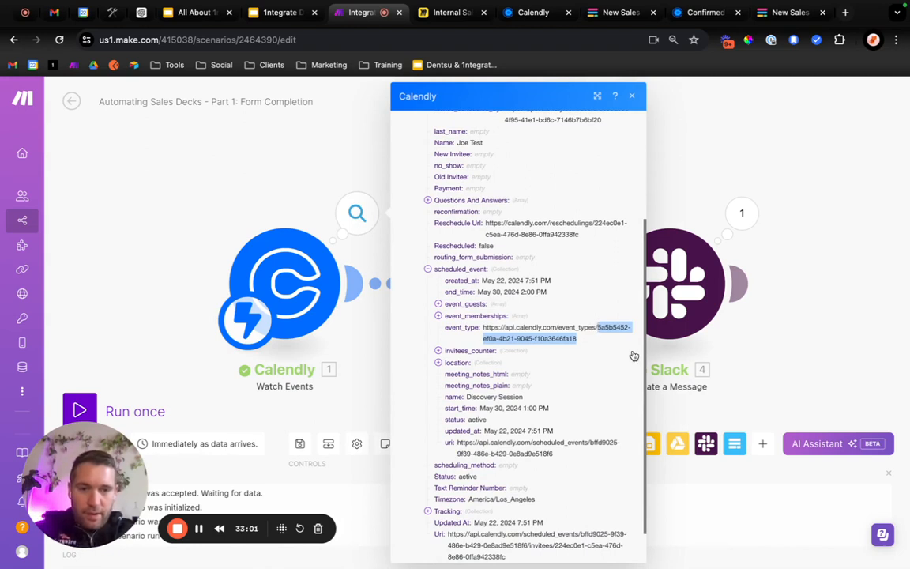
left_click(582, 340)
left_click_drag(582, 340, 484, 328)
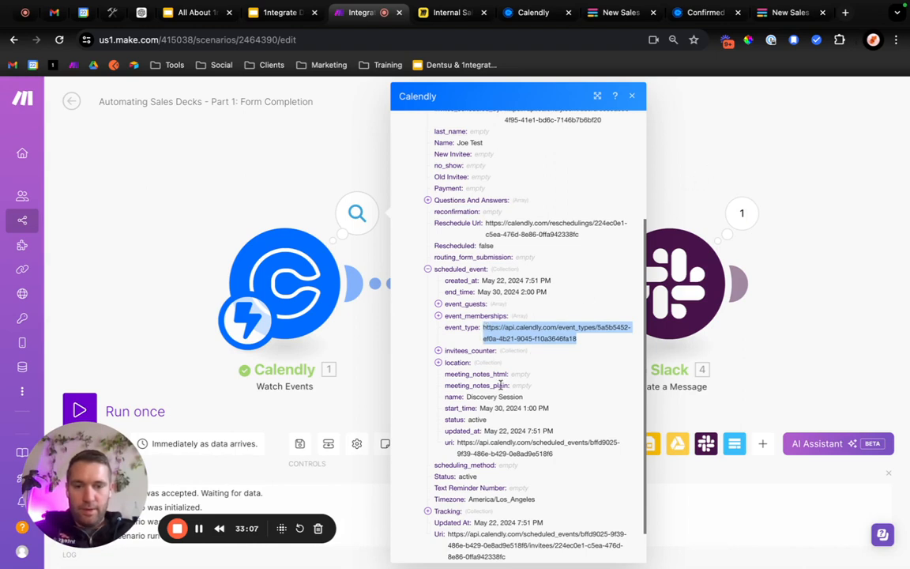
left_click_drag(467, 396, 505, 395)
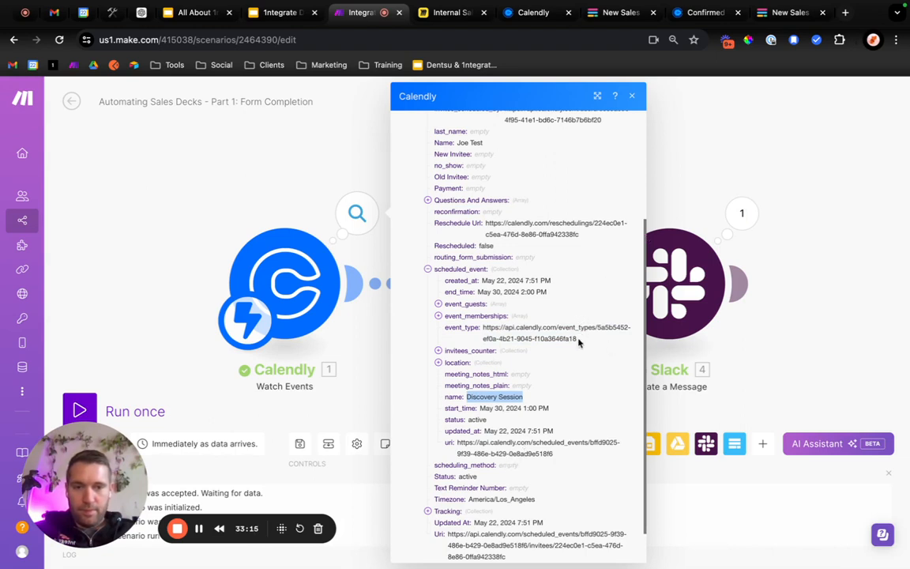
Try to view the event type's details by opening the copied event_type URL in a new browser tab, and close that tab.
left_click_drag(578, 341, 483, 327)
key("ctrl+c")
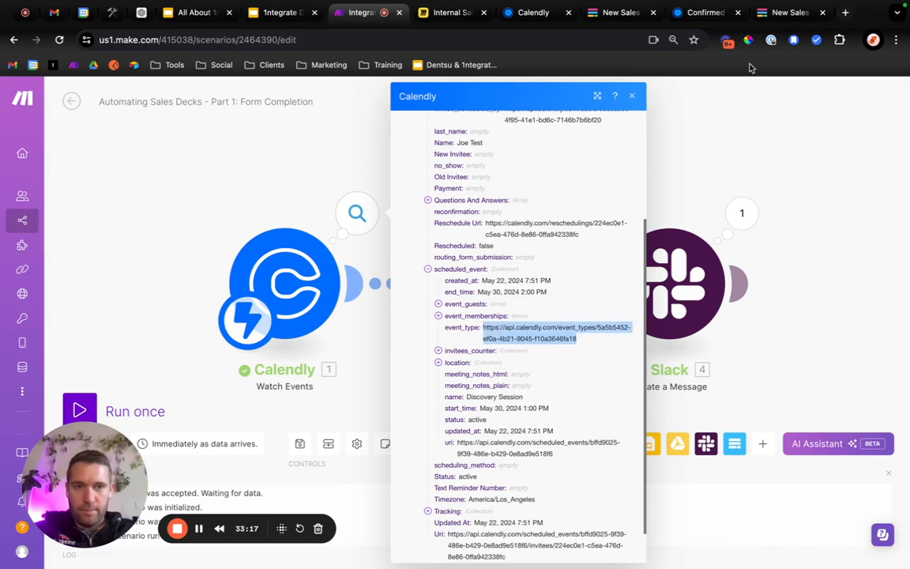
left_click(845, 12)
key("ctrl+v")
key("Return")
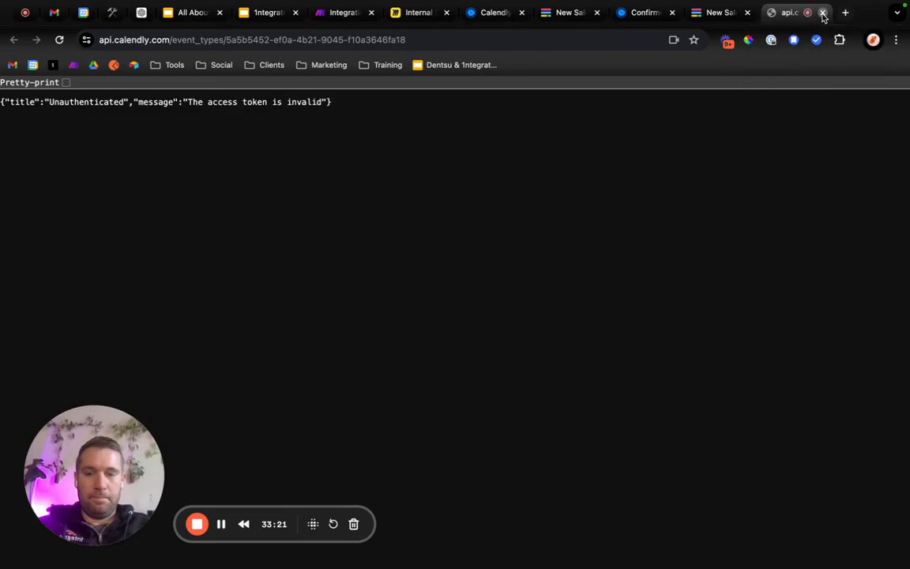
left_click(824, 13)
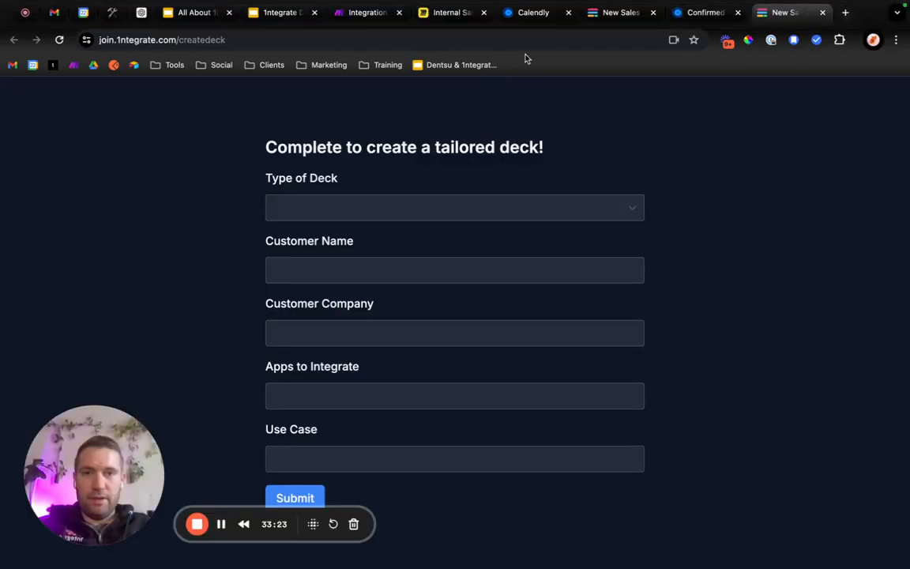
Open the Discovery Session event type for editing in Calendly and examine the event type ID in its page URL.
left_click(524, 17)
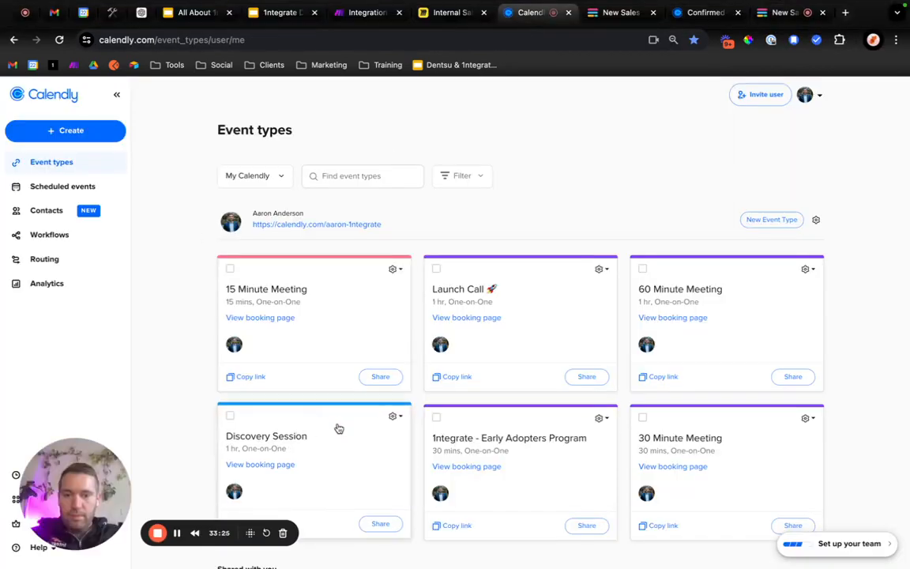
left_click(393, 417)
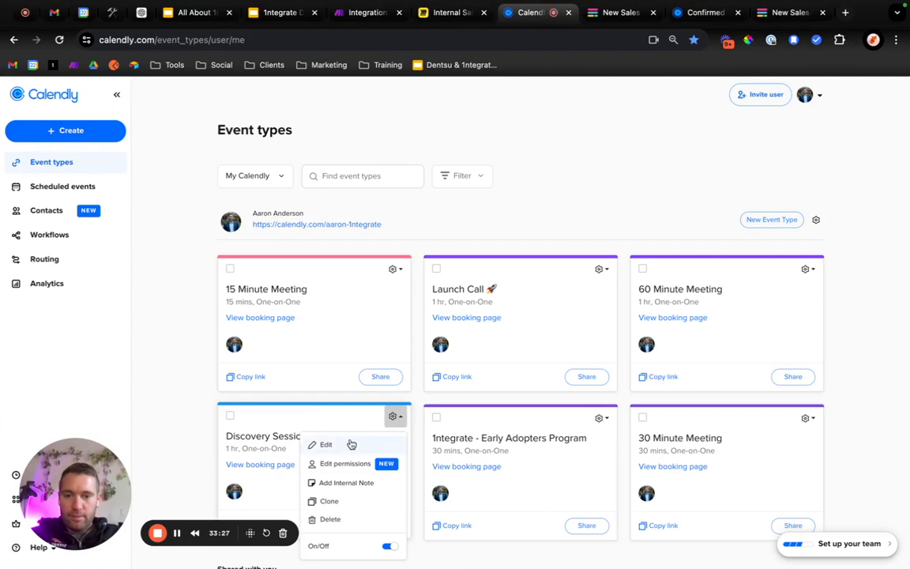
left_click(352, 444)
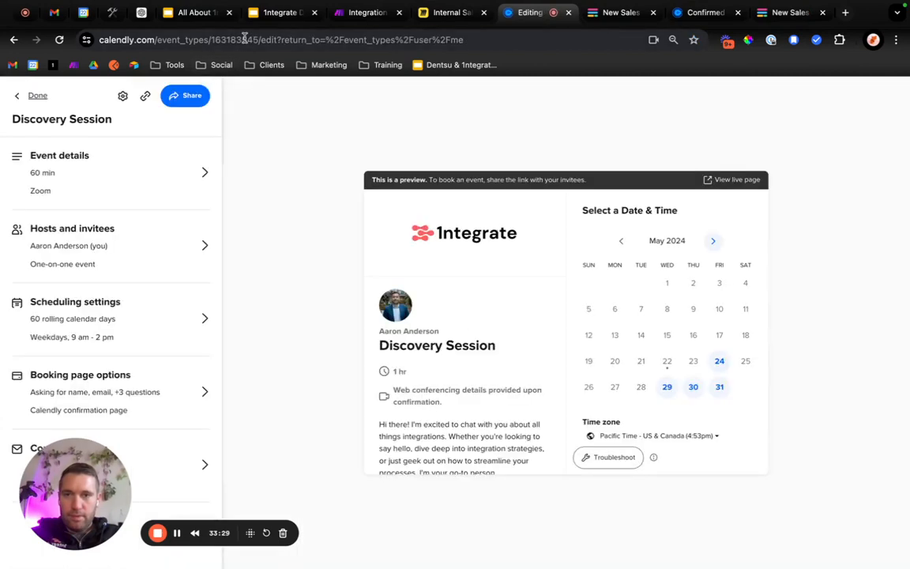
left_click(227, 38)
left_click(222, 38)
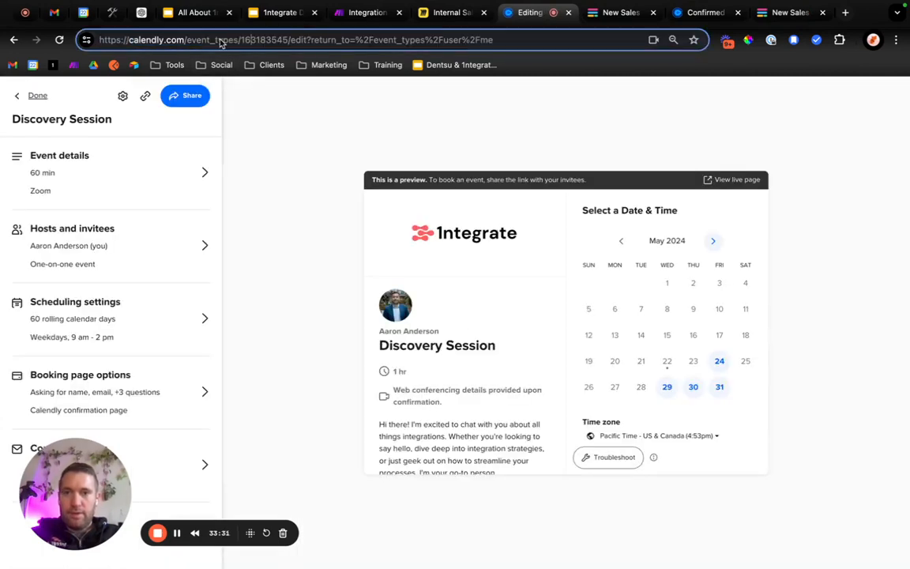
double_click(246, 38)
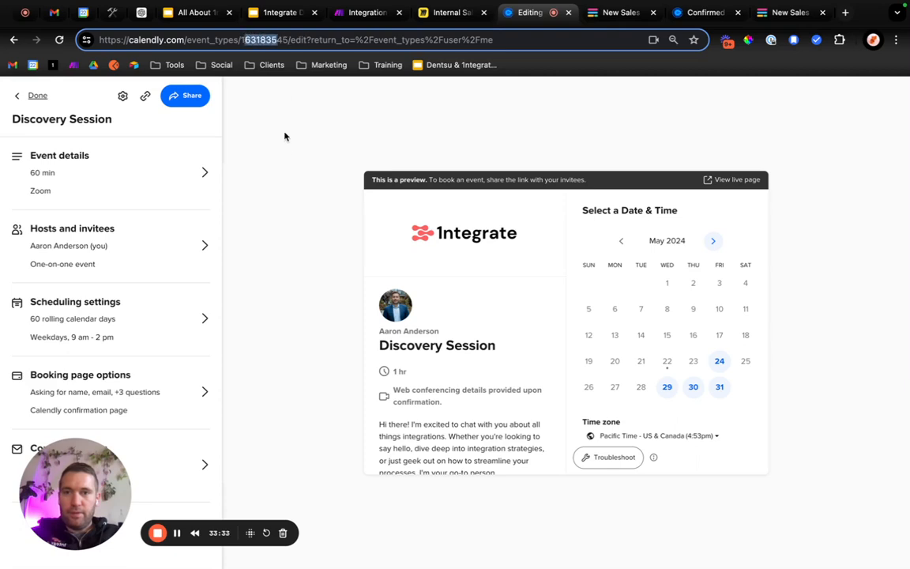
left_click(255, 118)
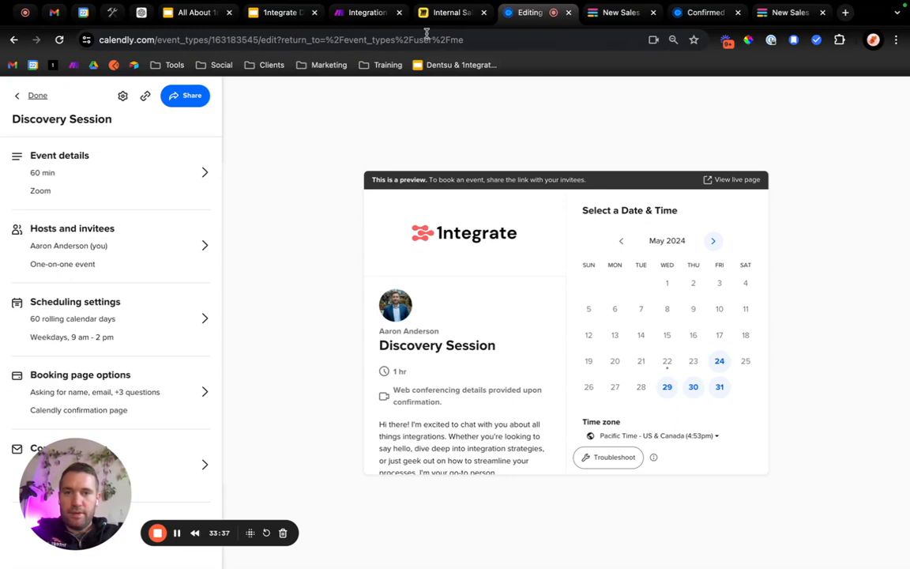
Search the Make scenario's Calendly output for the event type ID digits 1631, and close the search.
left_click(366, 12)
key("super+f")
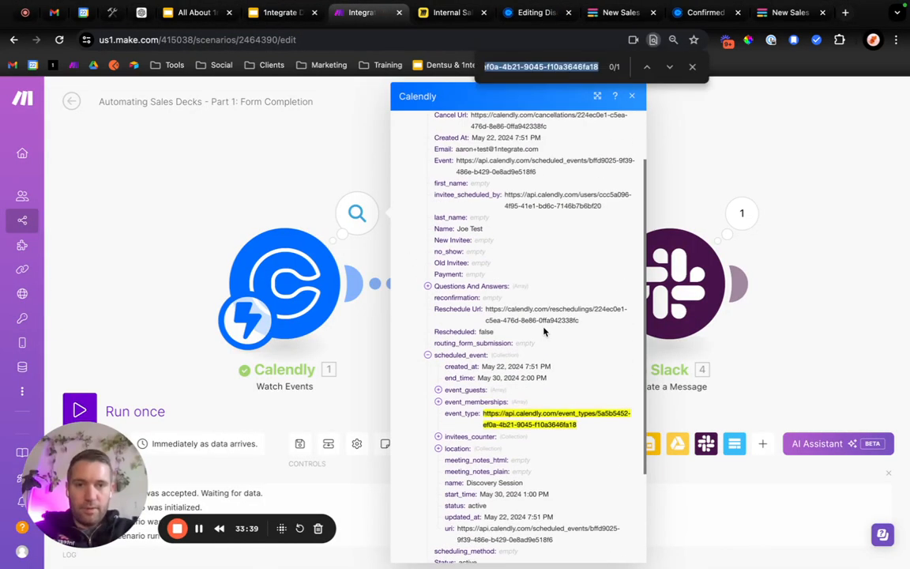
type("1631")
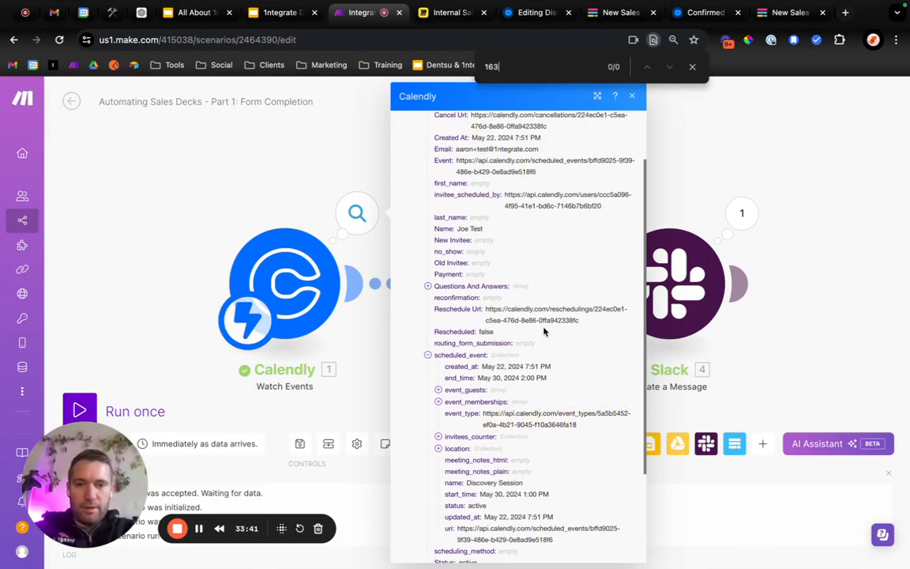
left_click(692, 66)
Select the event_type URL in the Calendly output, examine the individual Questions And Answers entries, and close the output.
left_click_drag(585, 428, 484, 419)
key("ctrl+c")
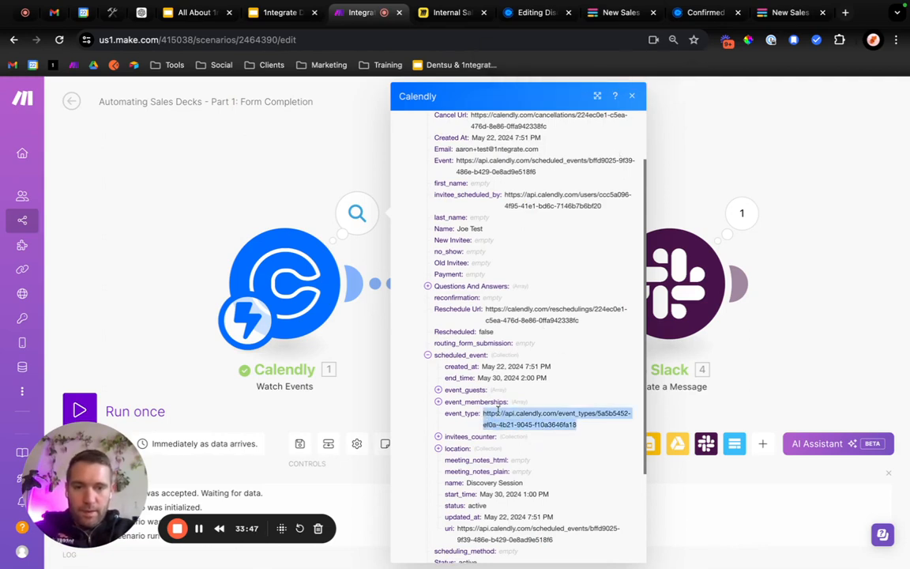
scroll(502, 410, "down", 3)
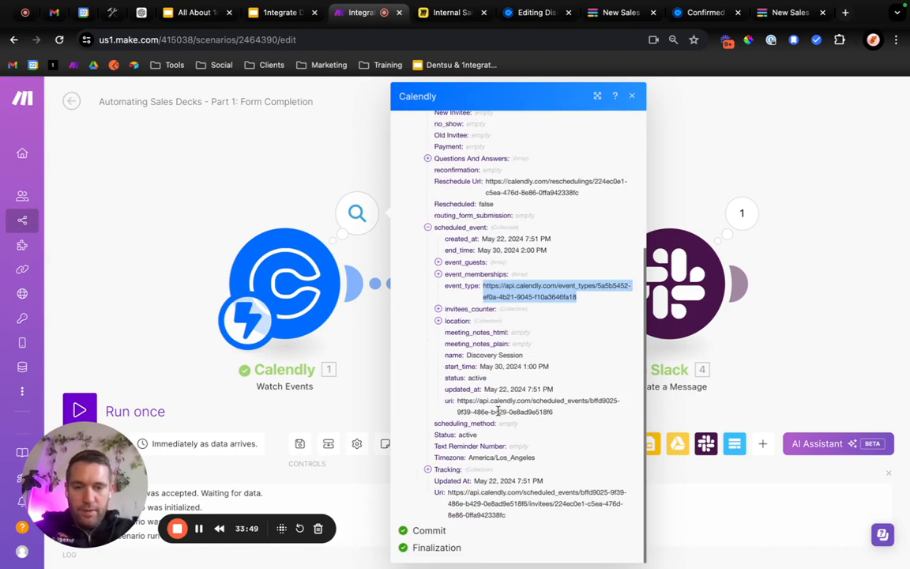
scroll(497, 410, "up", 5)
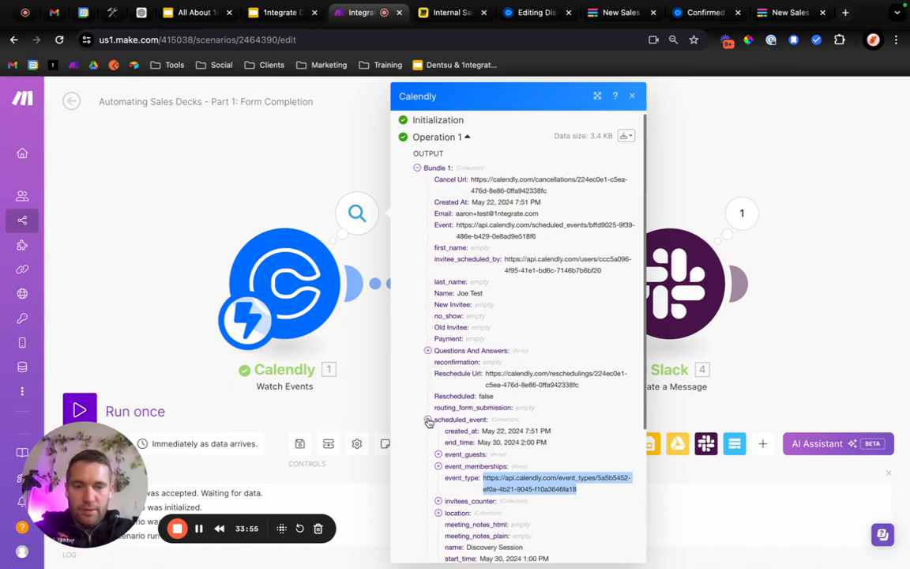
left_click(427, 349)
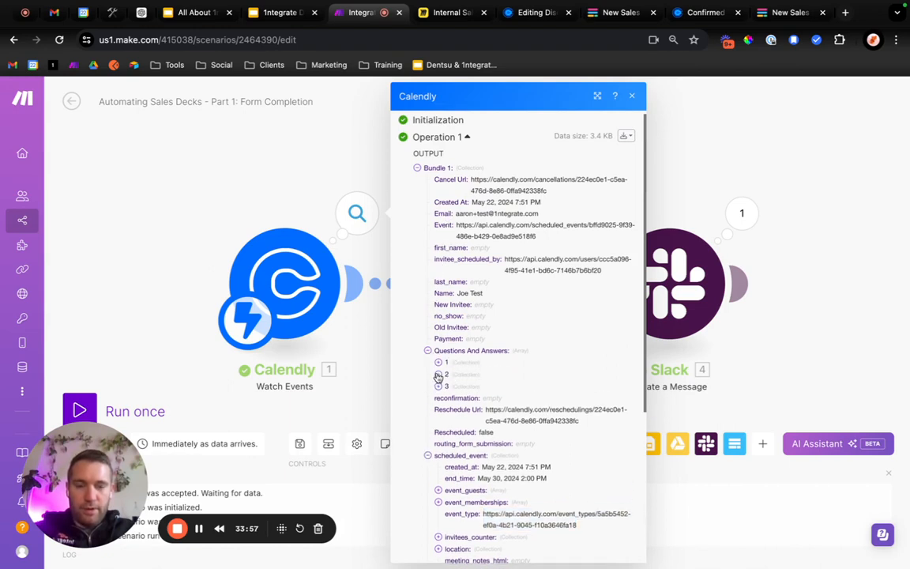
left_click(439, 375)
left_click(439, 420)
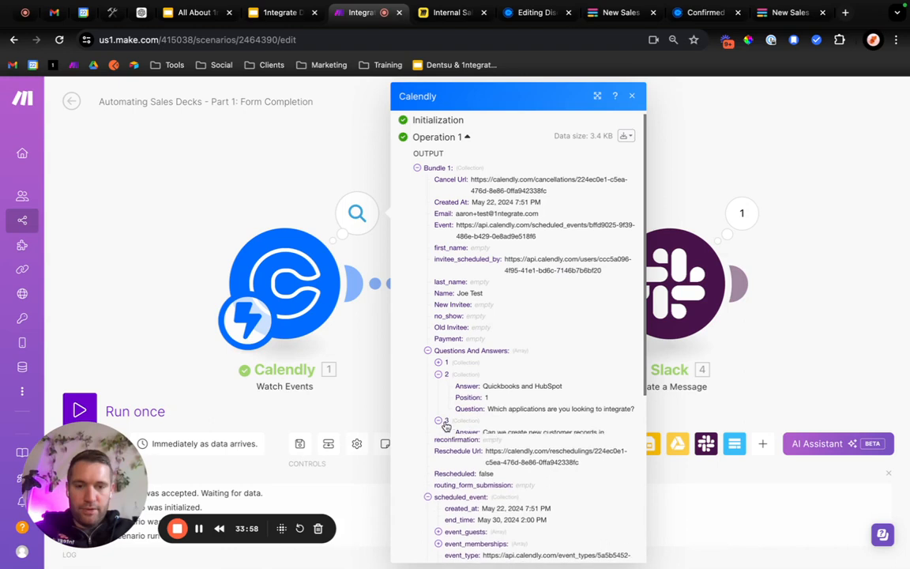
left_click(438, 361)
left_click(632, 95)
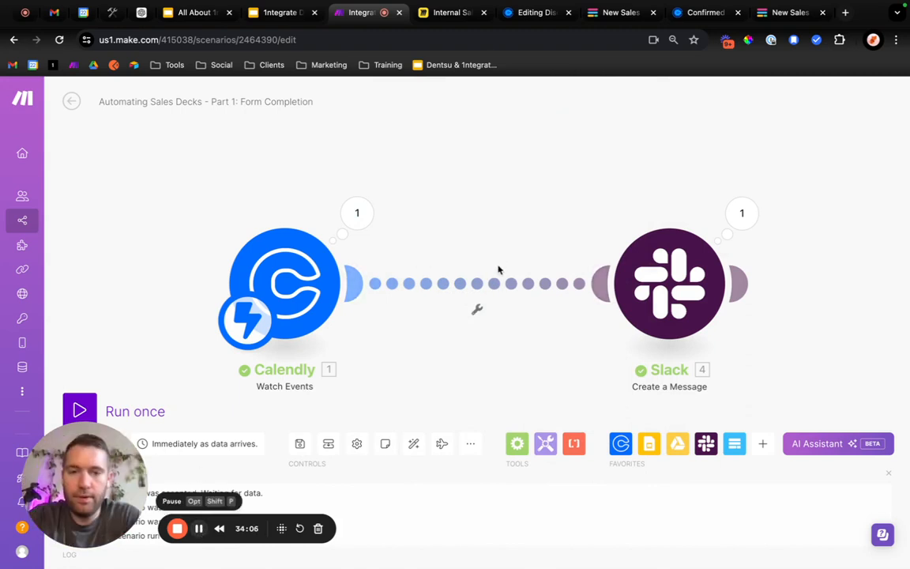
Start a filter between the Calendly and Slack modules and label it "Only for event type 'Discovery Call'".
left_click(479, 287)
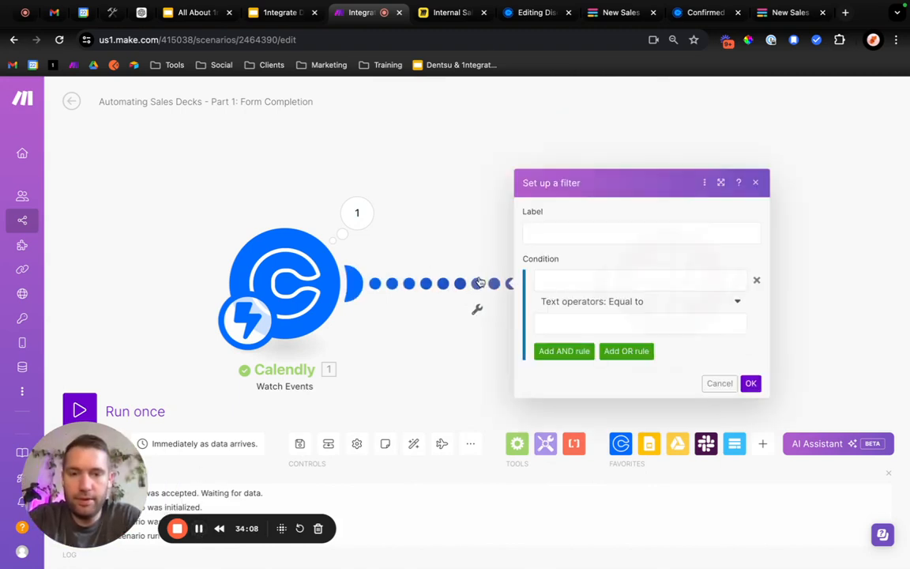
left_click(558, 229)
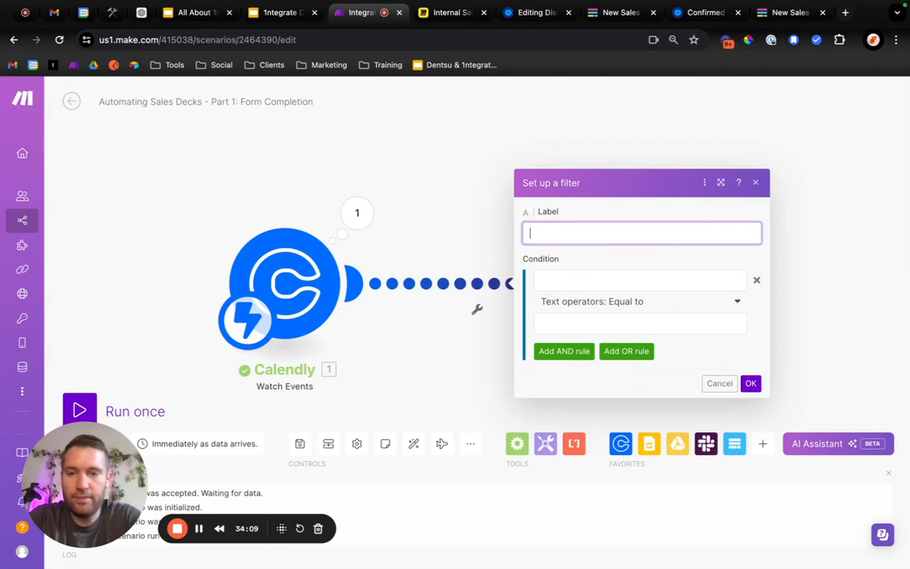
type("Only for e")
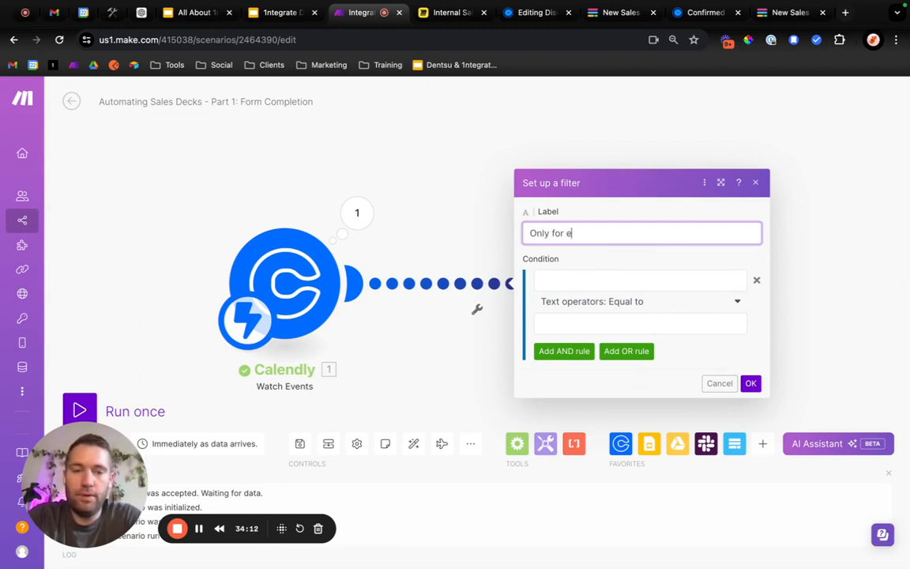
type("vent type ")
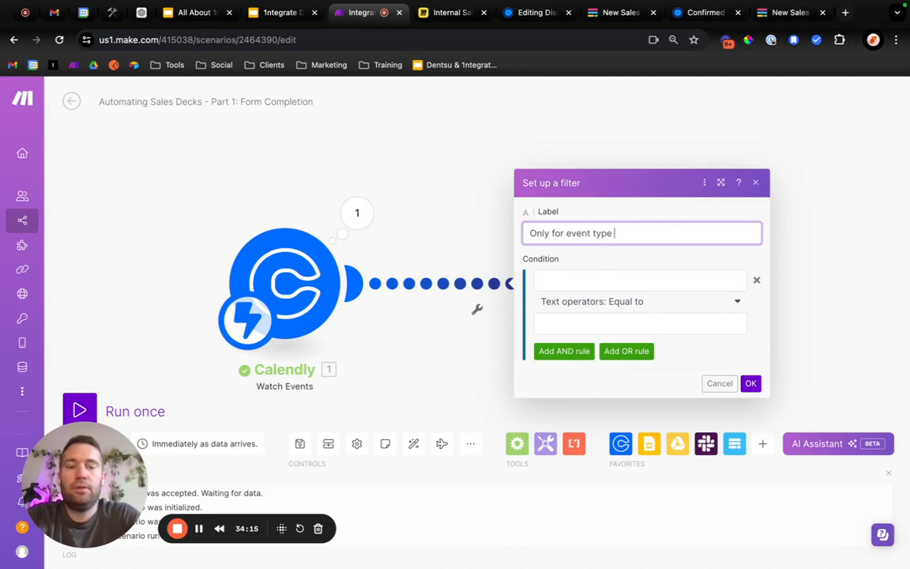
type("=Discovery Call'")
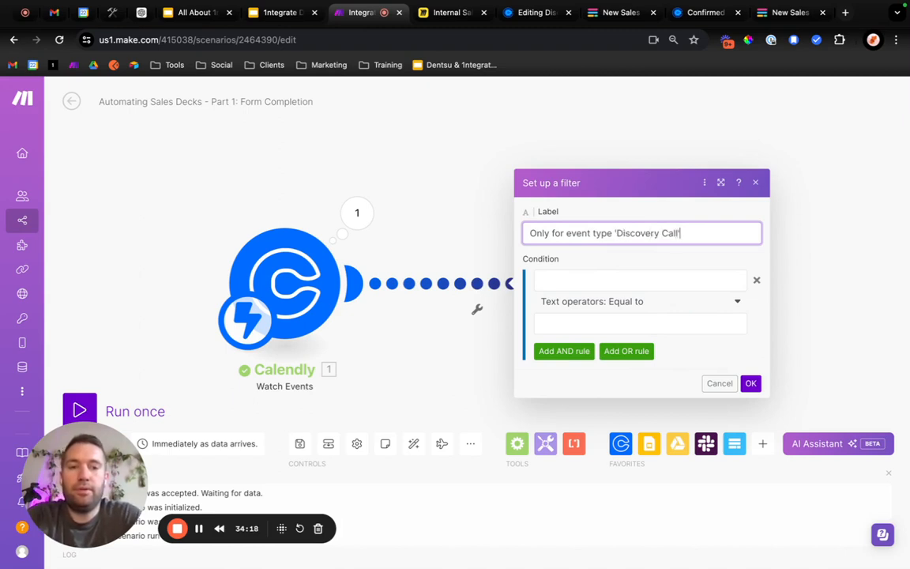
Capitalize both words of "Event Type" in the filter's label.
left_click(563, 233)
key("Right")
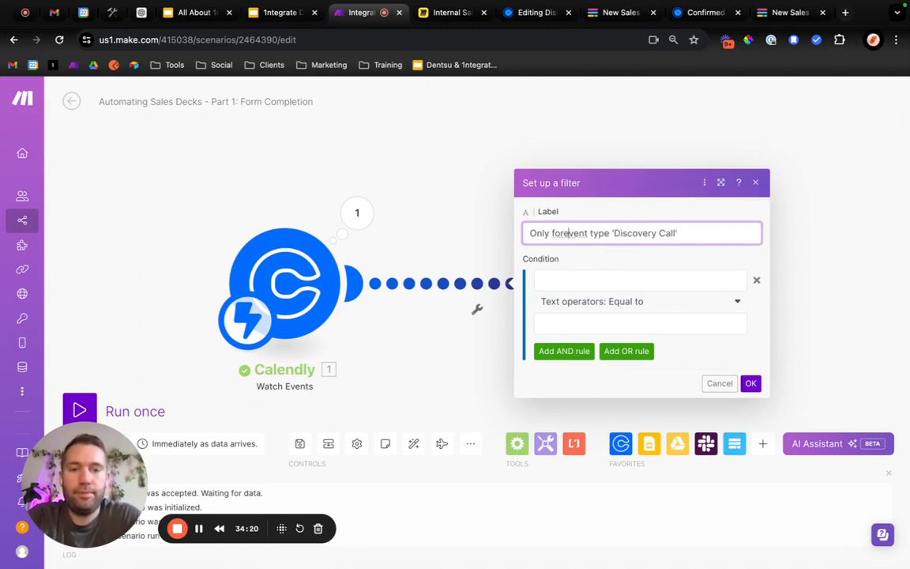
key("BackSpace")
type("E")
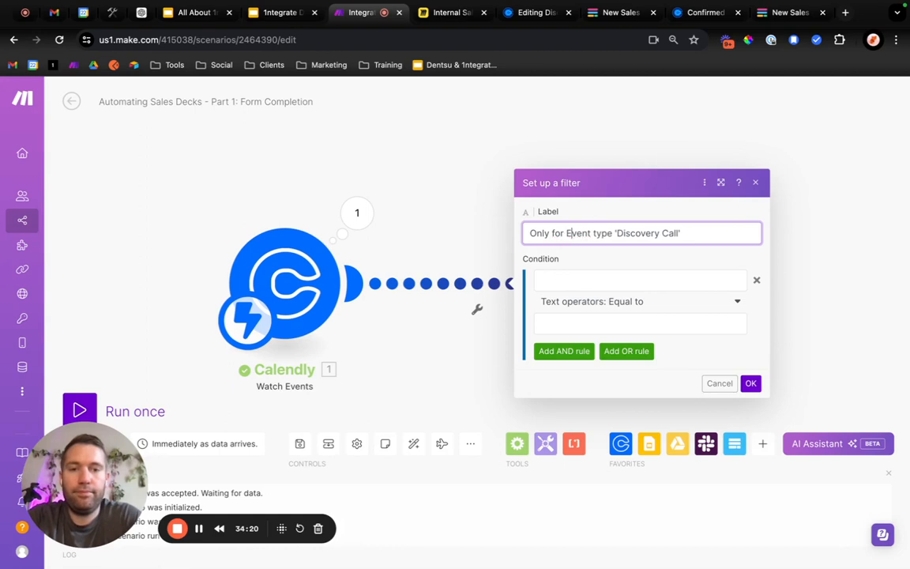
left_click(595, 233)
key("BackSpace")
type("T")
left_click(599, 283)
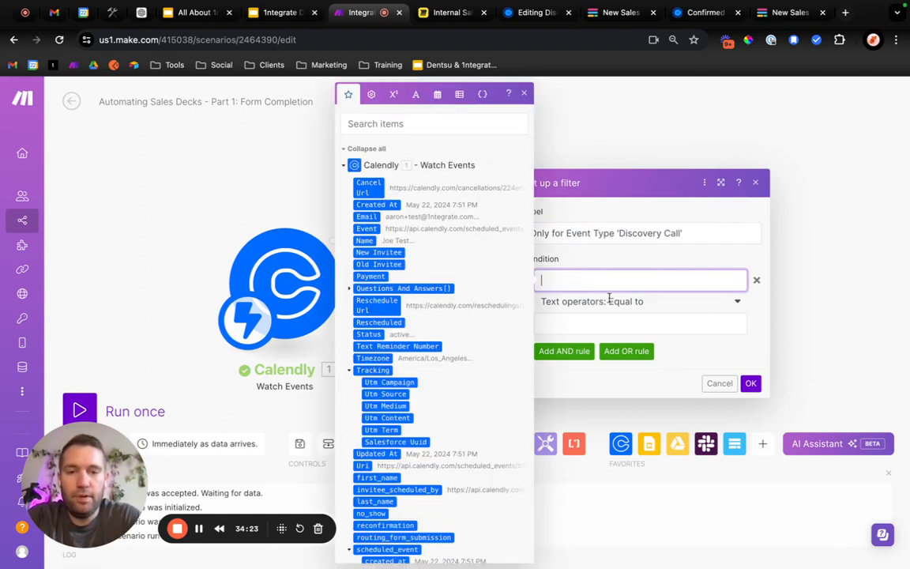
scroll(381, 353, "down", 4)
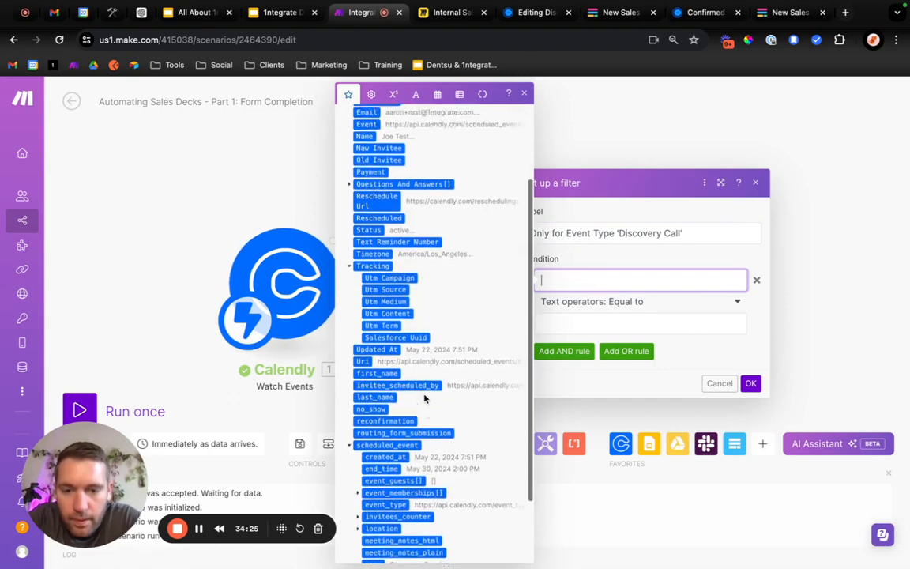
scroll(395, 407, "down", 2)
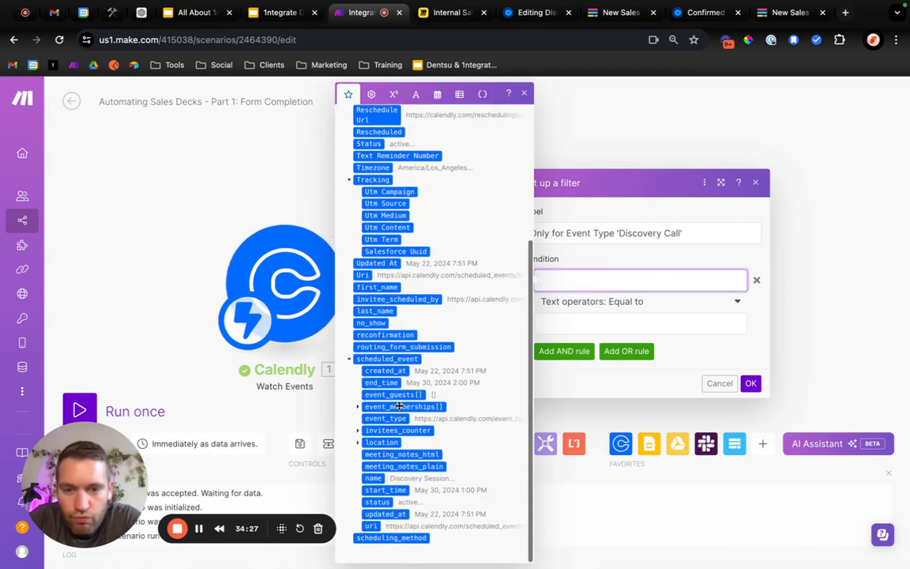
left_click(387, 418)
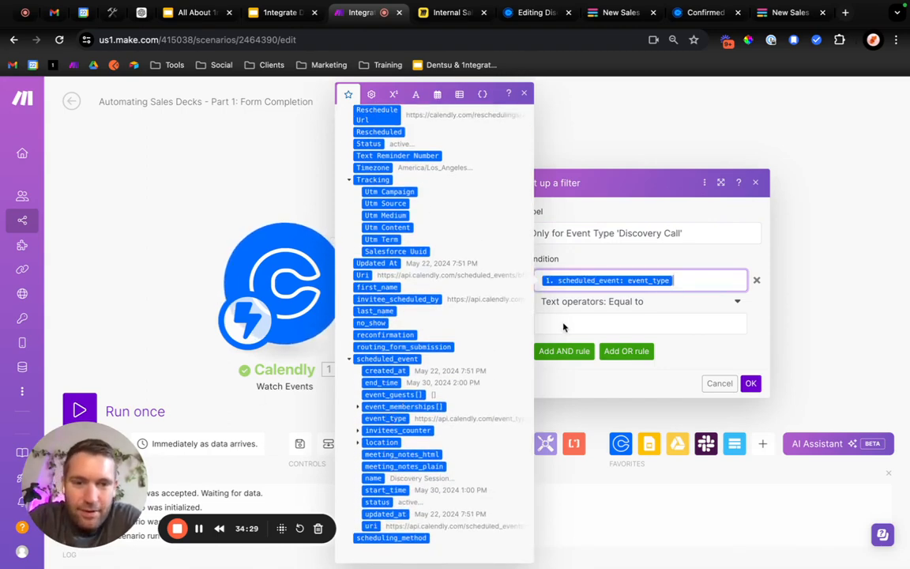
left_click(572, 323)
key("ctrl+v")
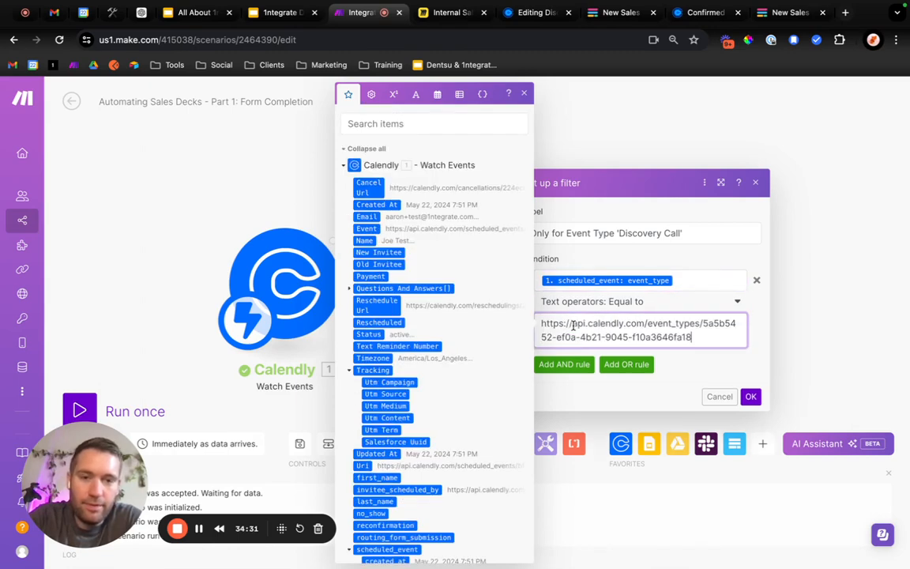
left_click(759, 337)
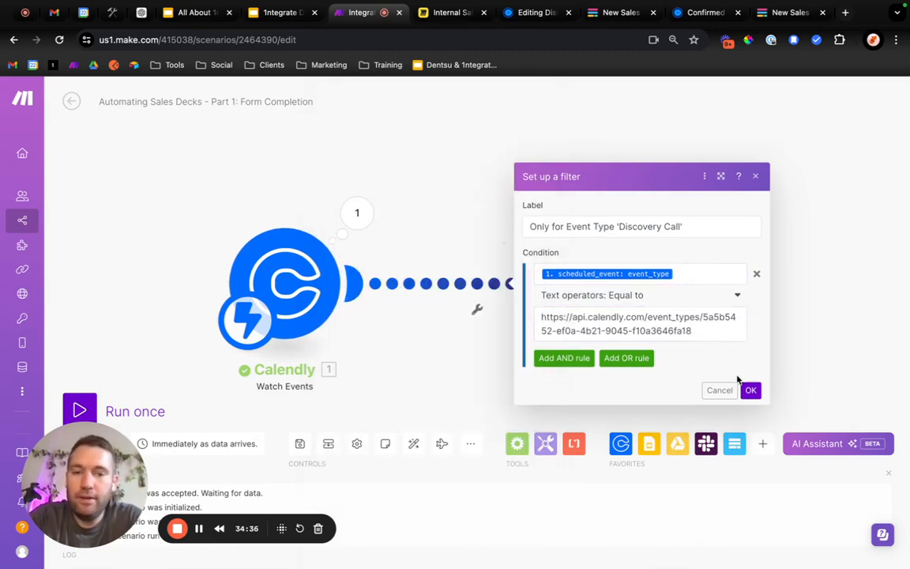
left_click(751, 391)
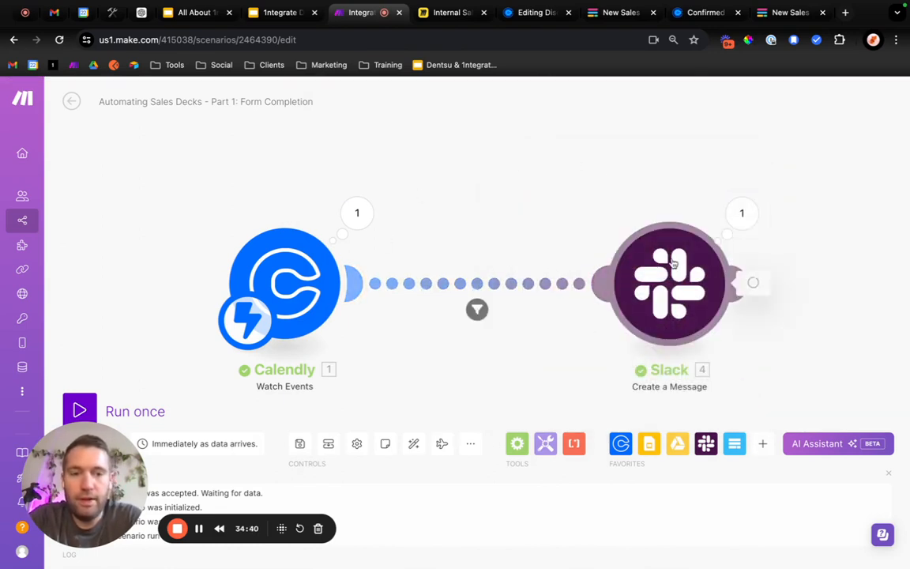
Add a "Customer Details:" line and a blank line after it below the Complete Deck Setup link in the Slack message text.
left_click(673, 268)
left_click(480, 373)
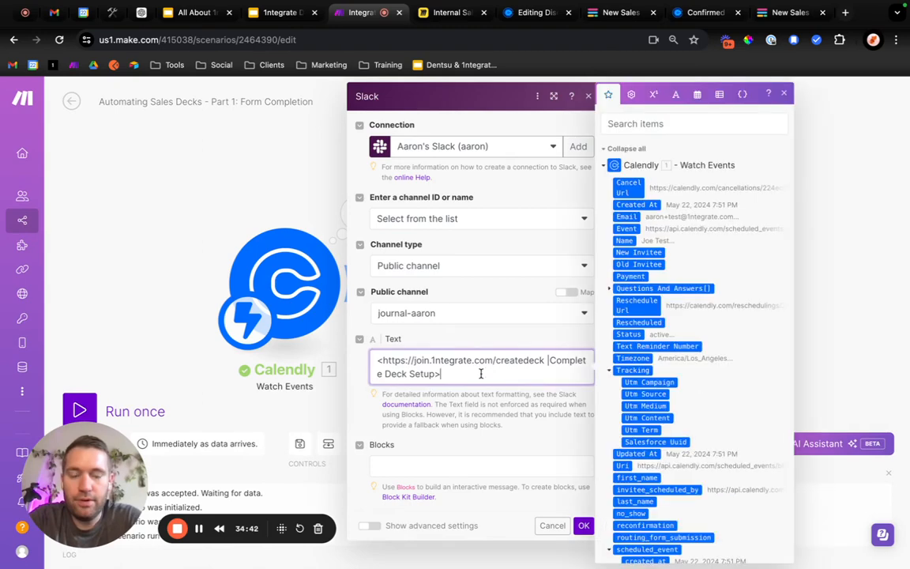
key("Return")
key("BackSpace")
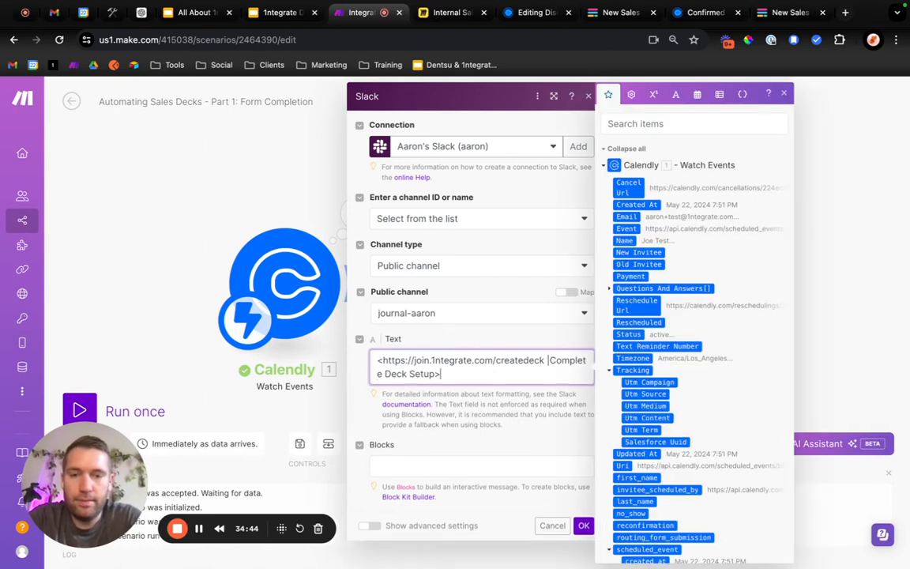
left_click(493, 338)
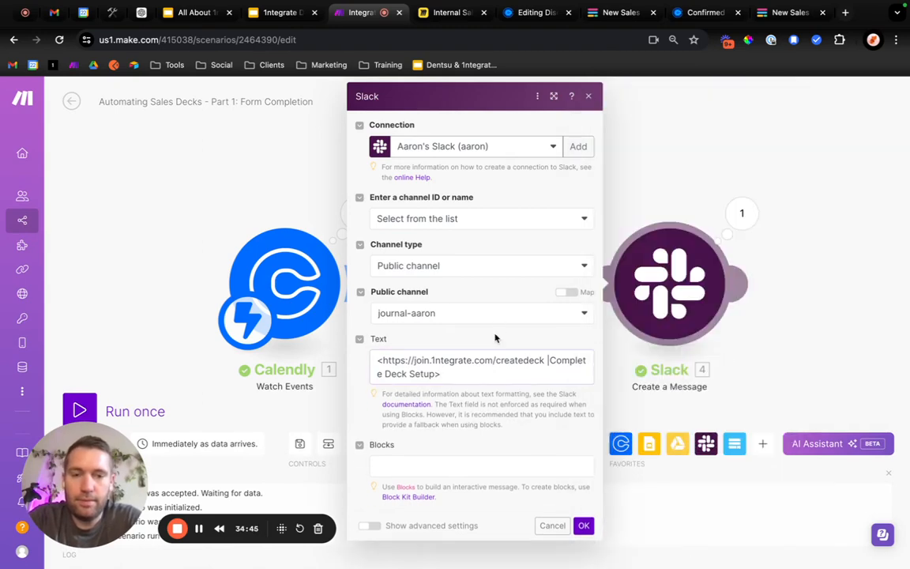
left_click(453, 376)
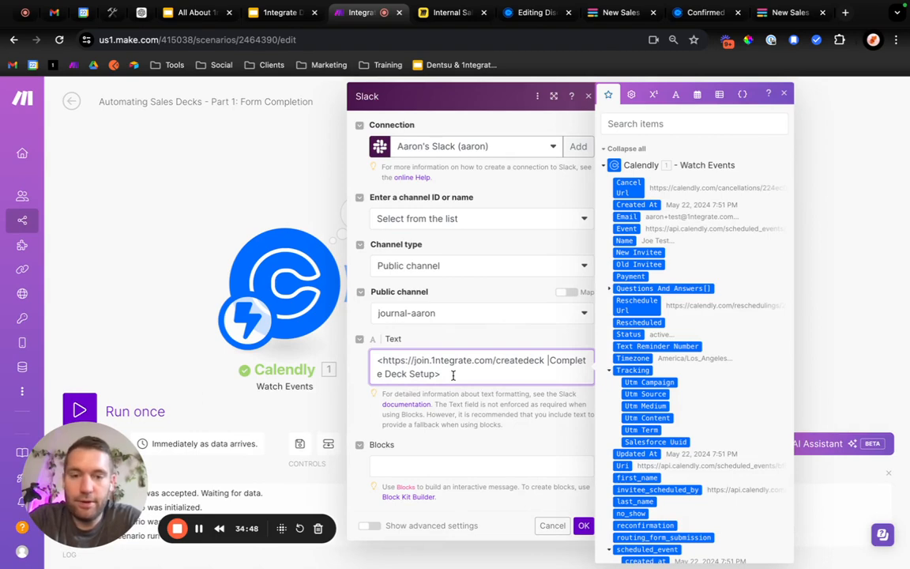
key("Return")
type("Custom")
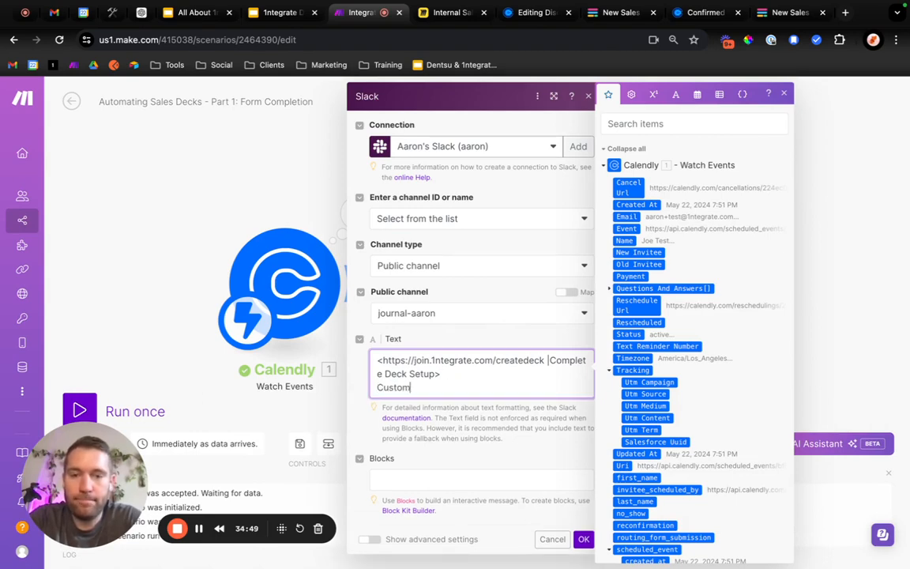
type("er Details:")
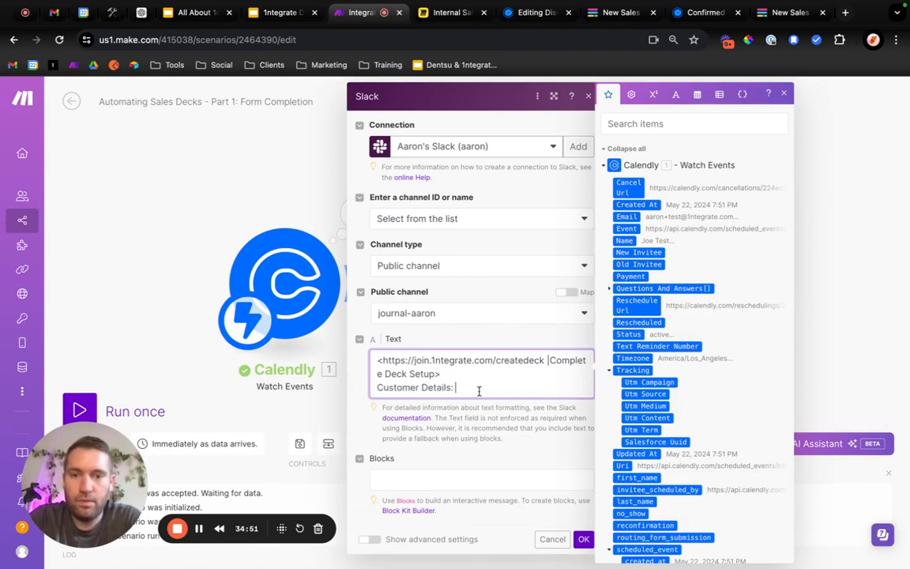
key("Return")
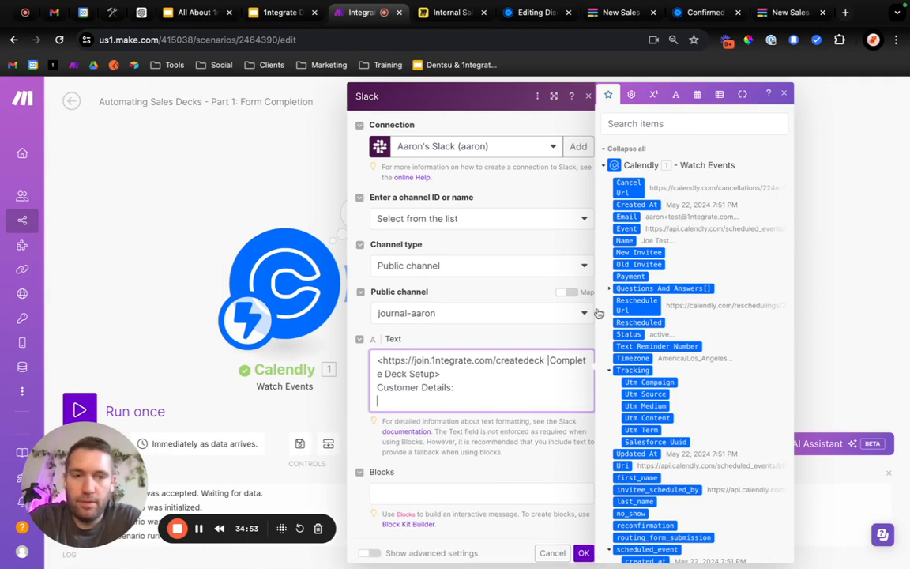
type("NAme")
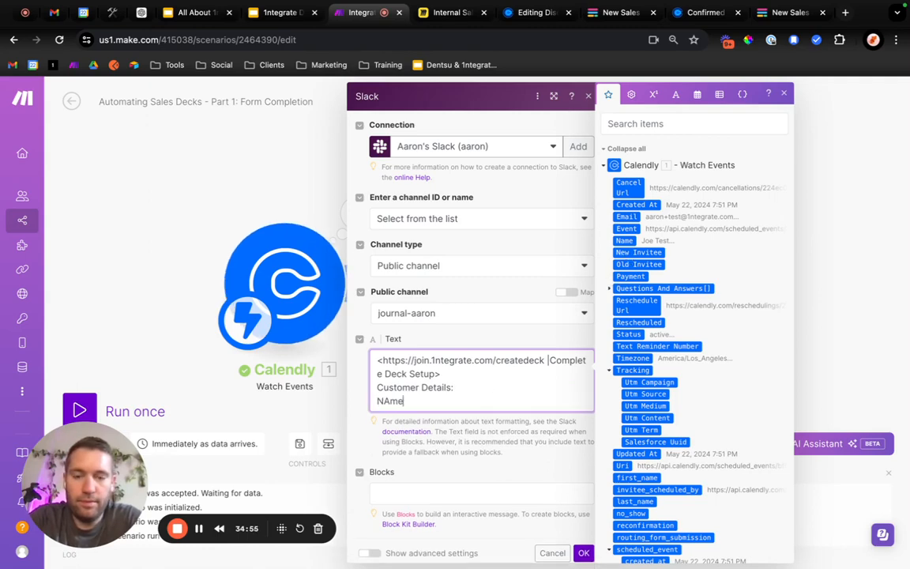
key("BackSpace")
key("BackSpace")
key("BackSpace")
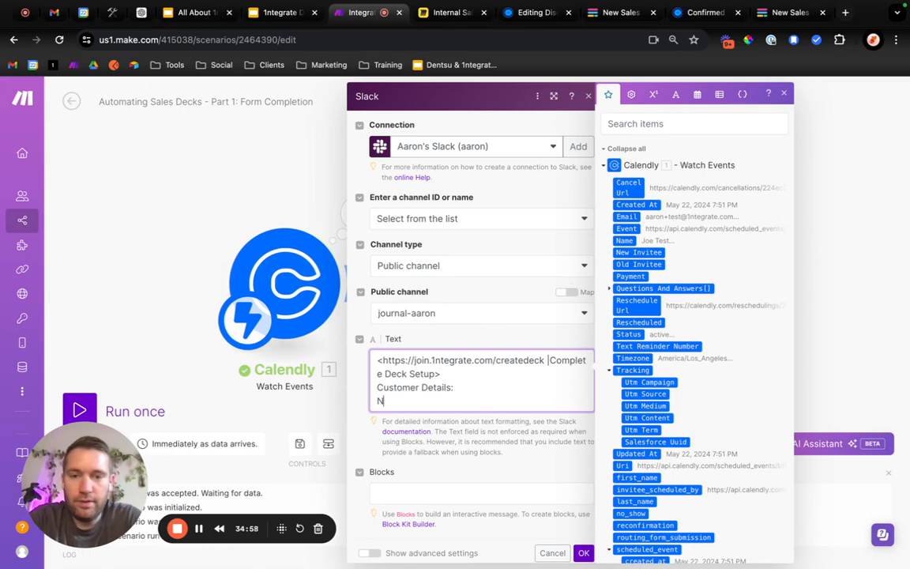
key("BackSpace")
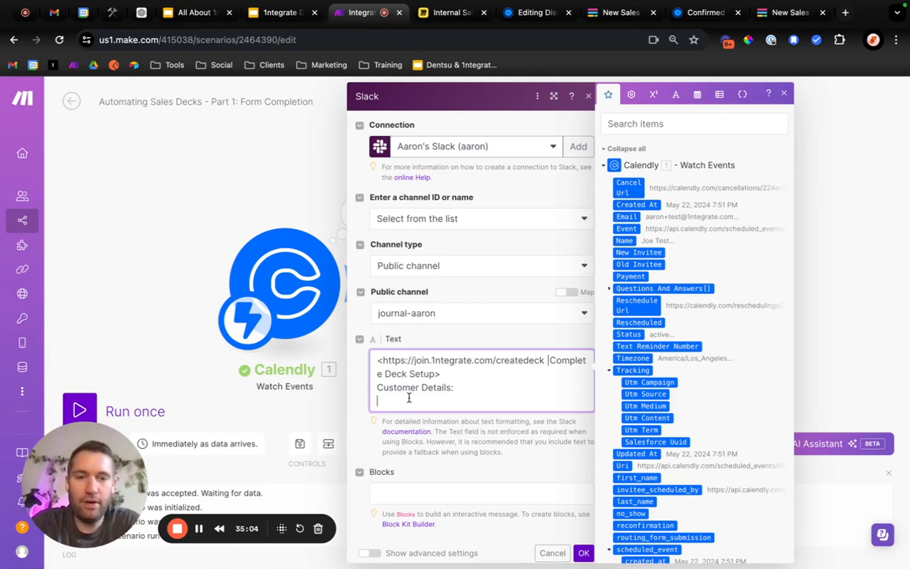
Insert the Calendly Name and Email values on separate lines below "Customer Details:", checking the New Sales Deck Form's fields in Fillout in between.
left_click(627, 240)
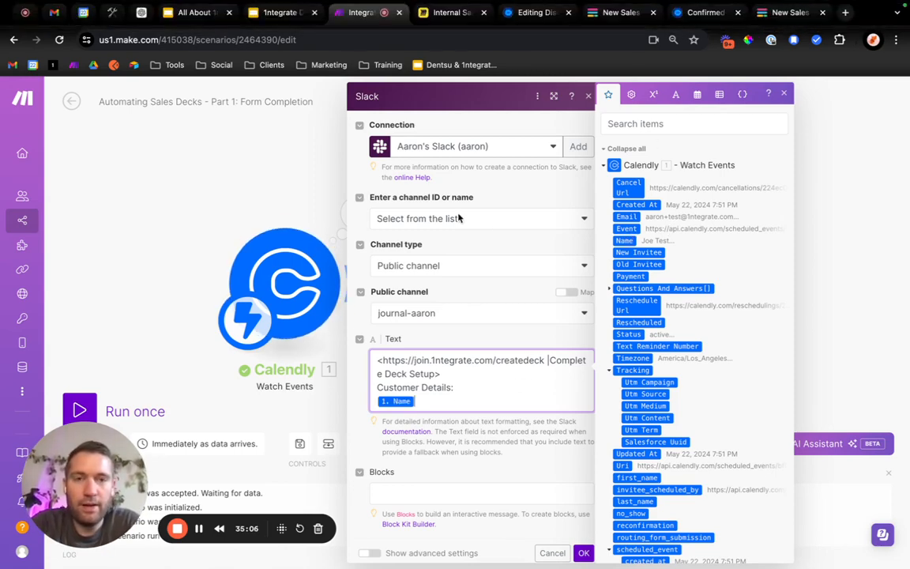
left_click(609, 16)
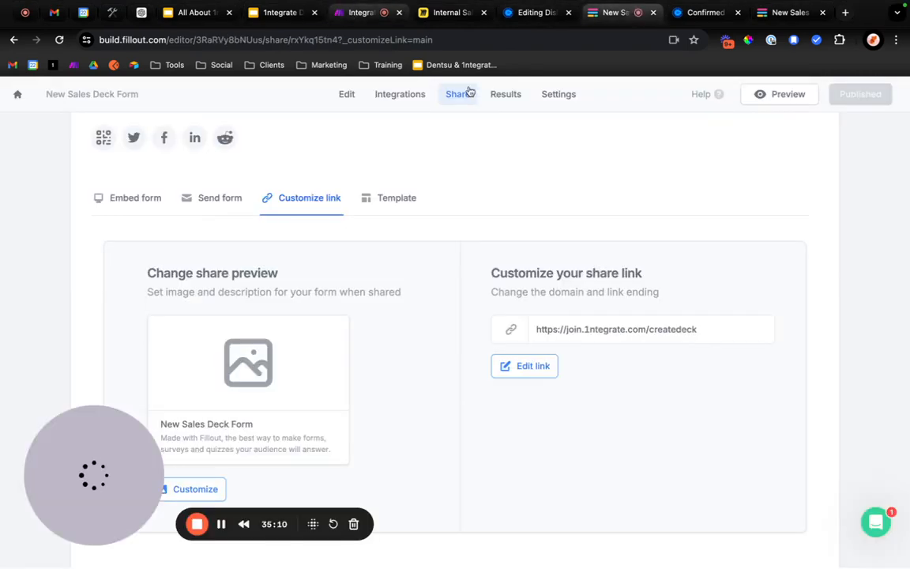
left_click(346, 95)
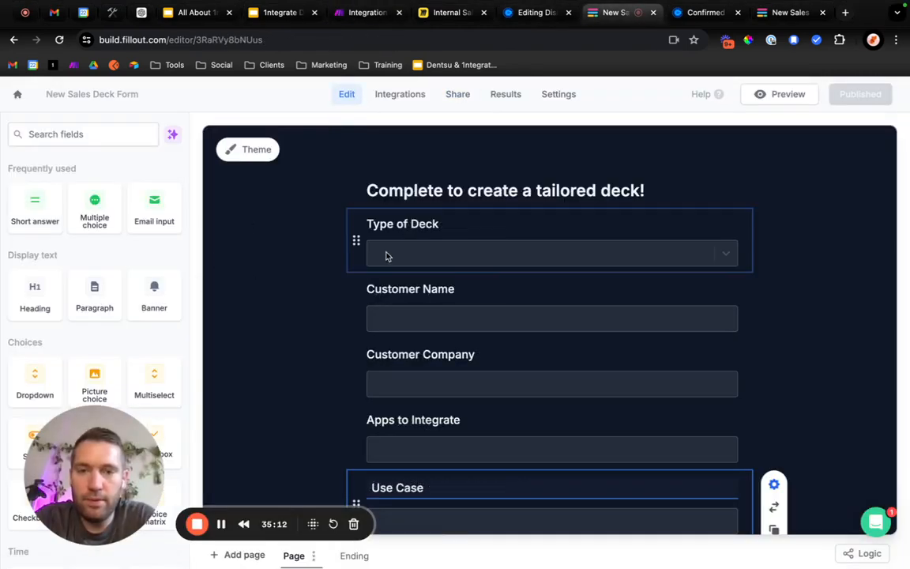
scroll(458, 329, "down", 2)
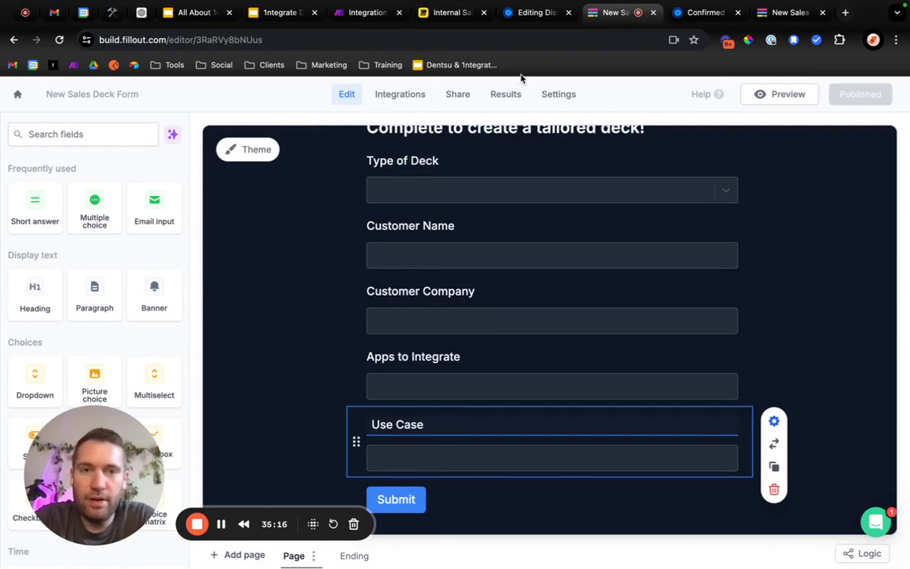
left_click(367, 13)
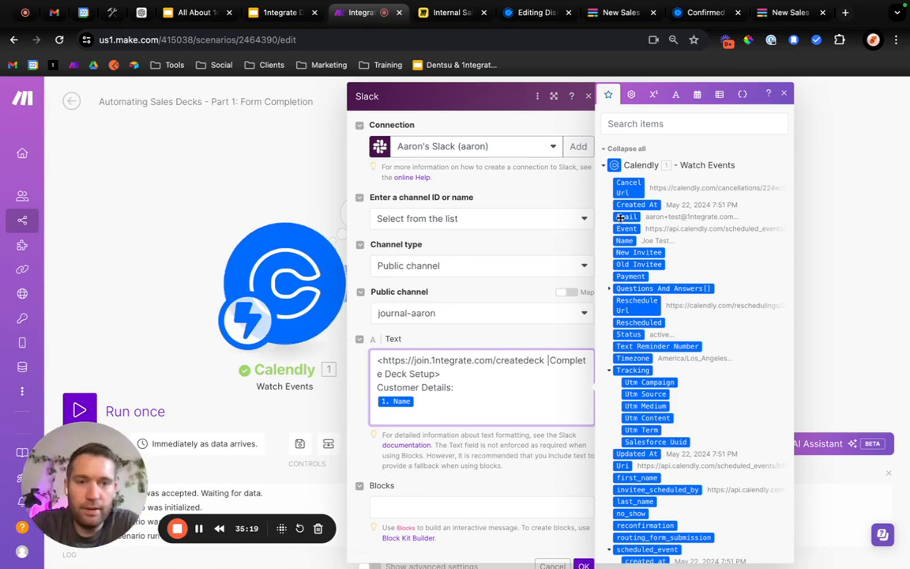
left_click_drag(617, 253, 451, 412)
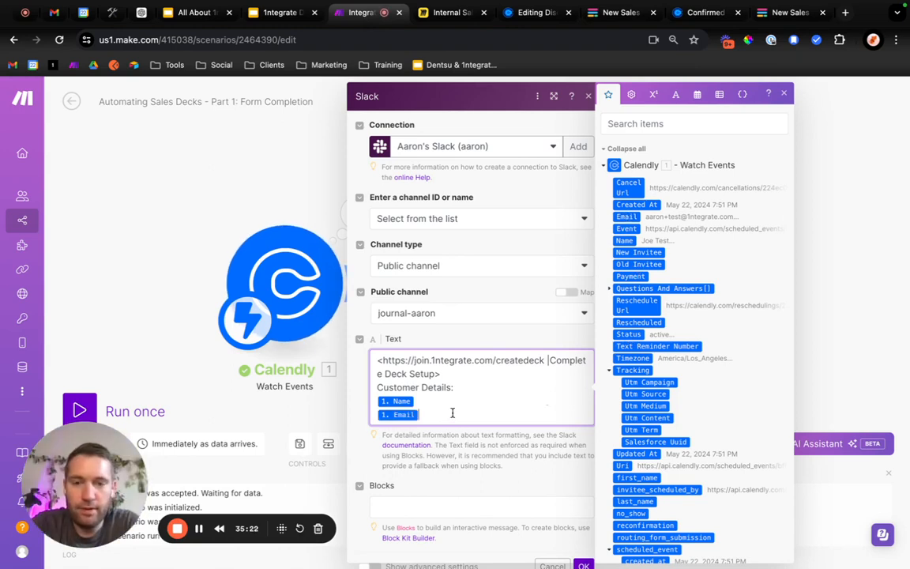
Add an "Apps:" line below the Email value in the Slack message and expand Calendly's Questions And Answers items.
key("Return")
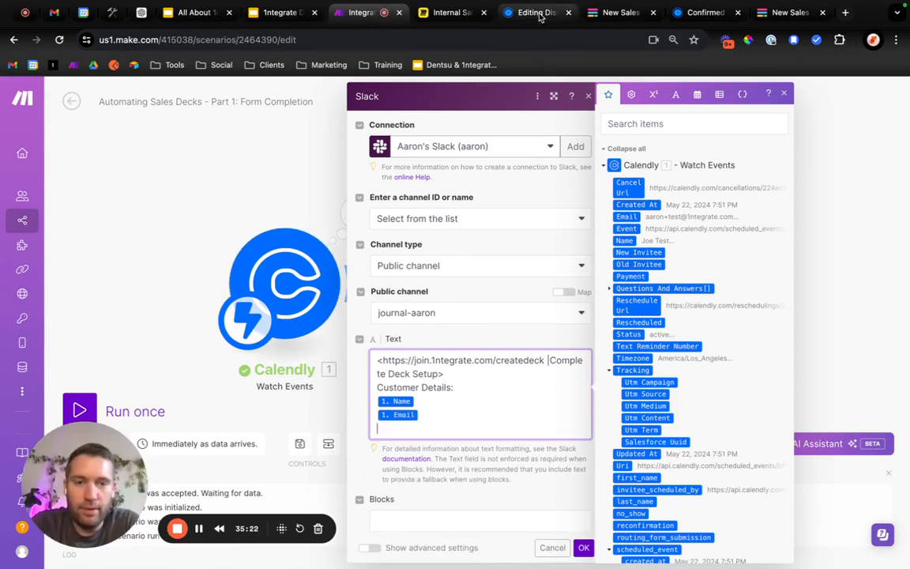
left_click(610, 288)
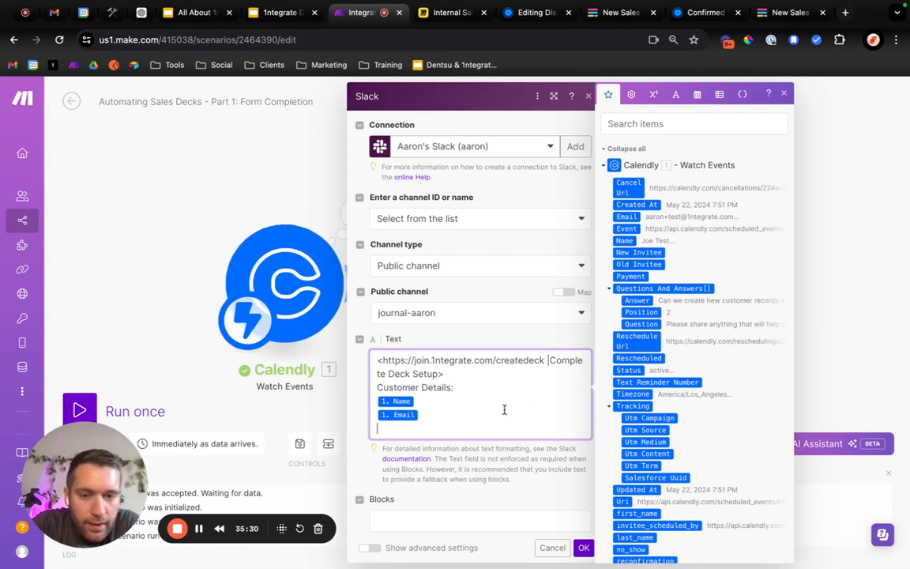
type("Apps")
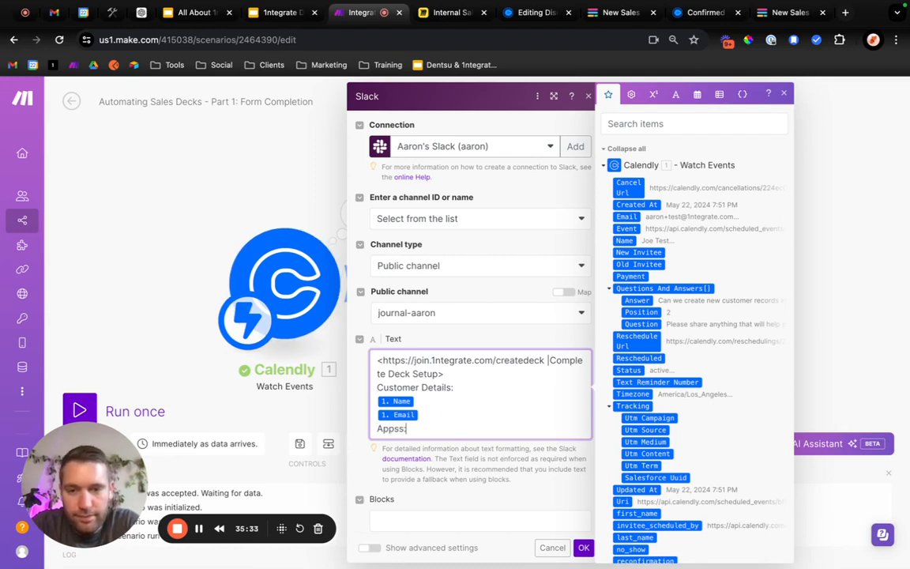
key("BackSpace")
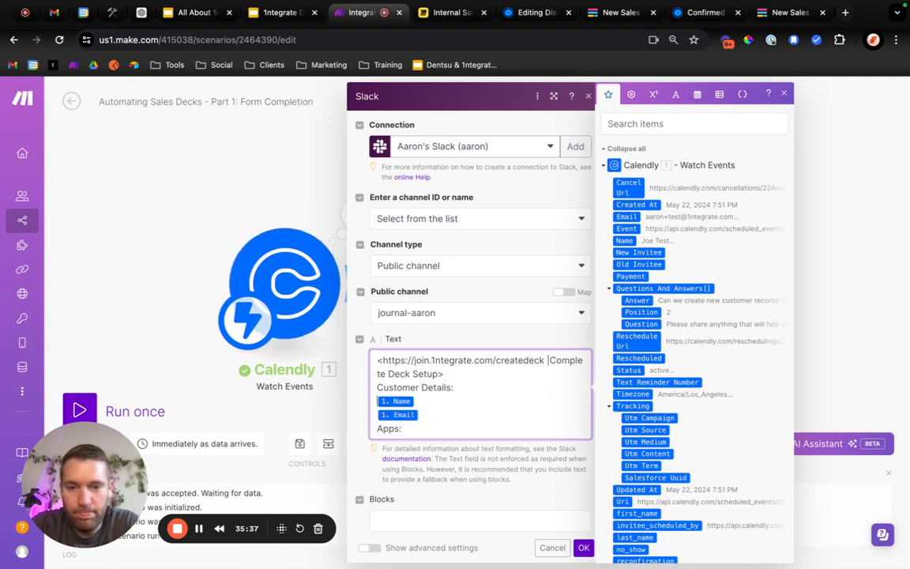
Put the label "Email :" before the Email value and "Name:" before the Name value in the Slack message text.
type("Email")
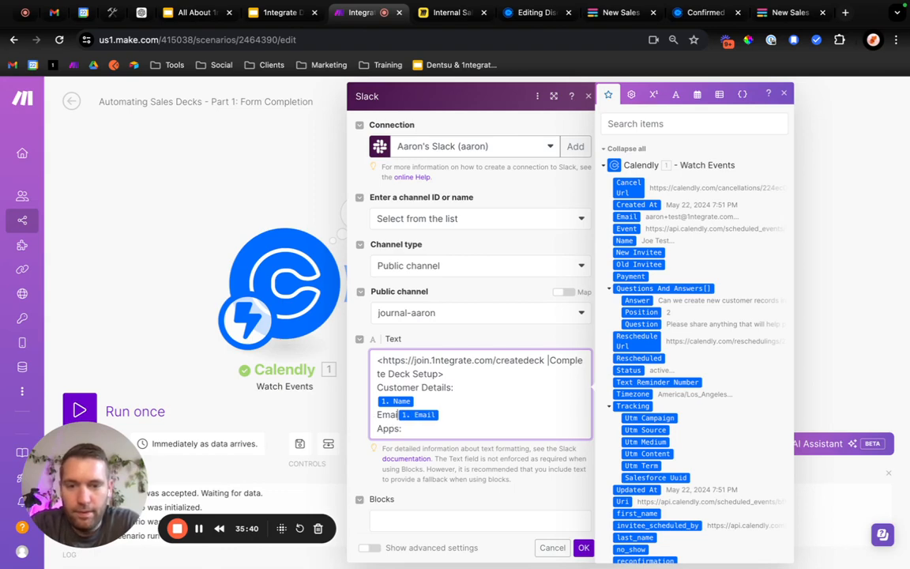
type(" :")
left_click(456, 387)
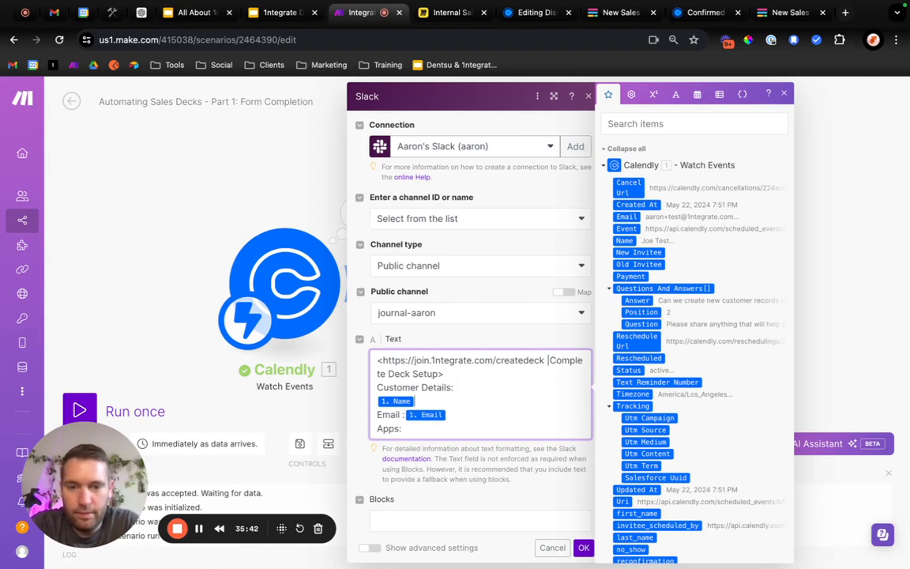
type("NAme")
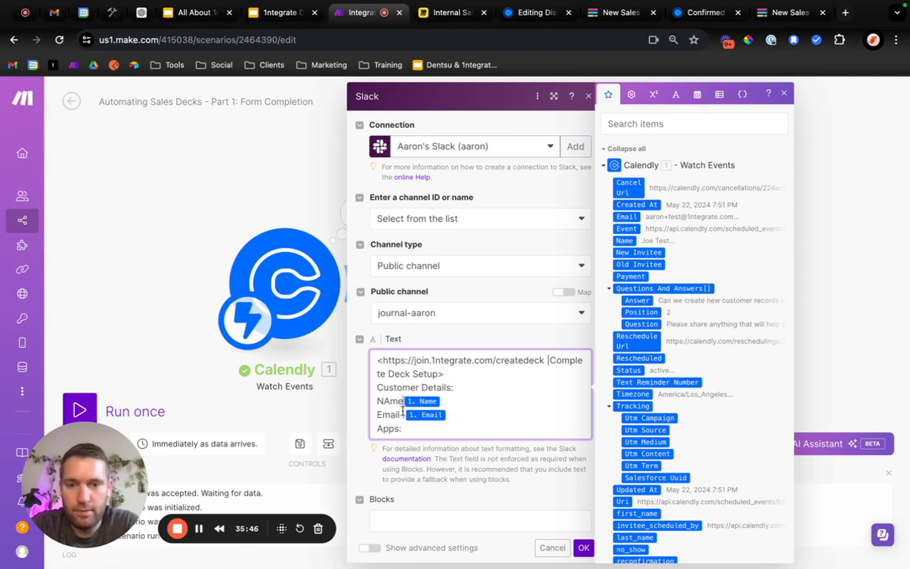
key("BackSpace")
key("BackSpace")
key("BackSpace")
type("ame")
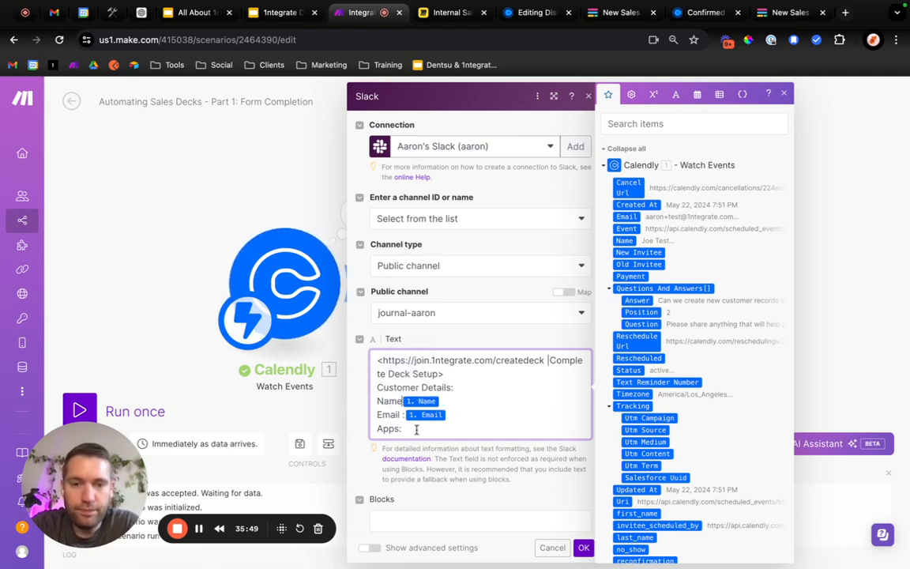
type(":")
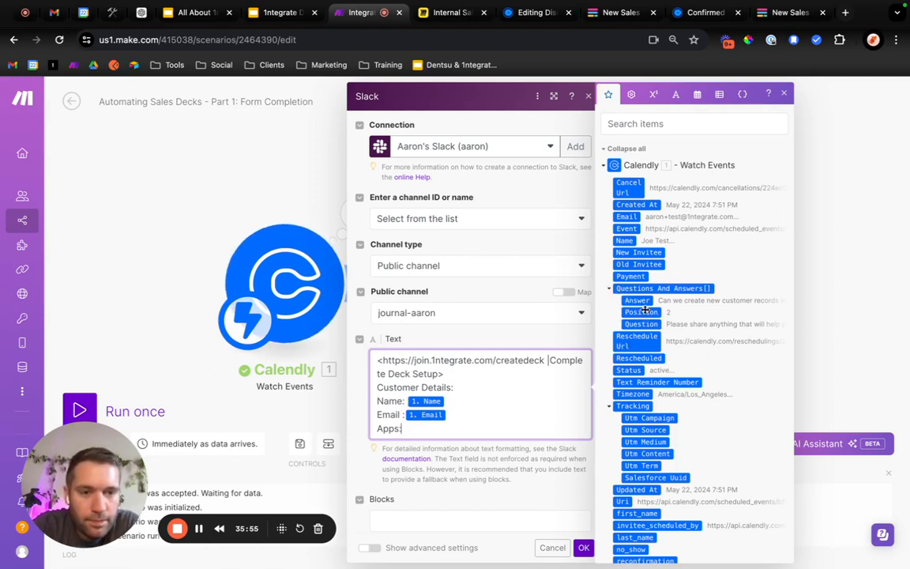
Look through the mappable Calendly items, including Questions And Answers and scheduled_event, for the customer's answer about apps.
left_click(610, 289)
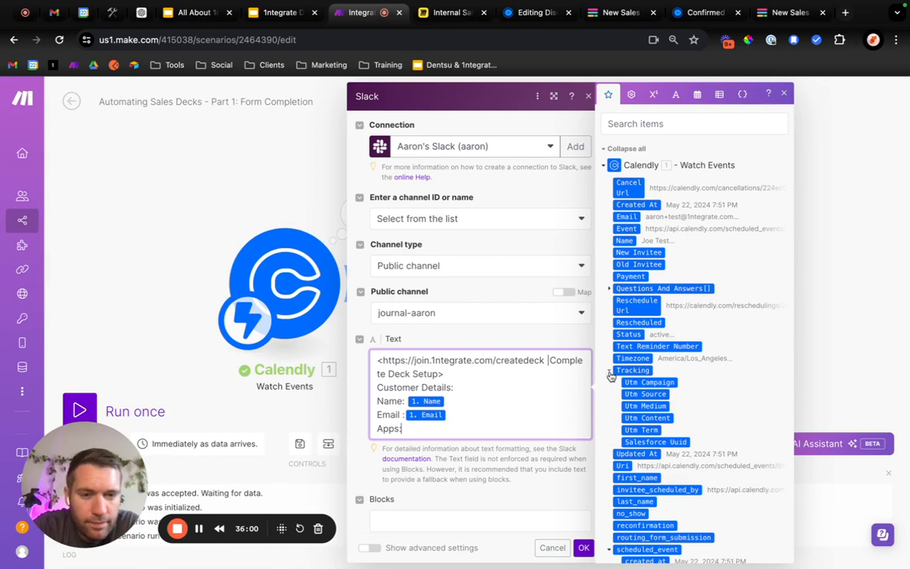
left_click(610, 289)
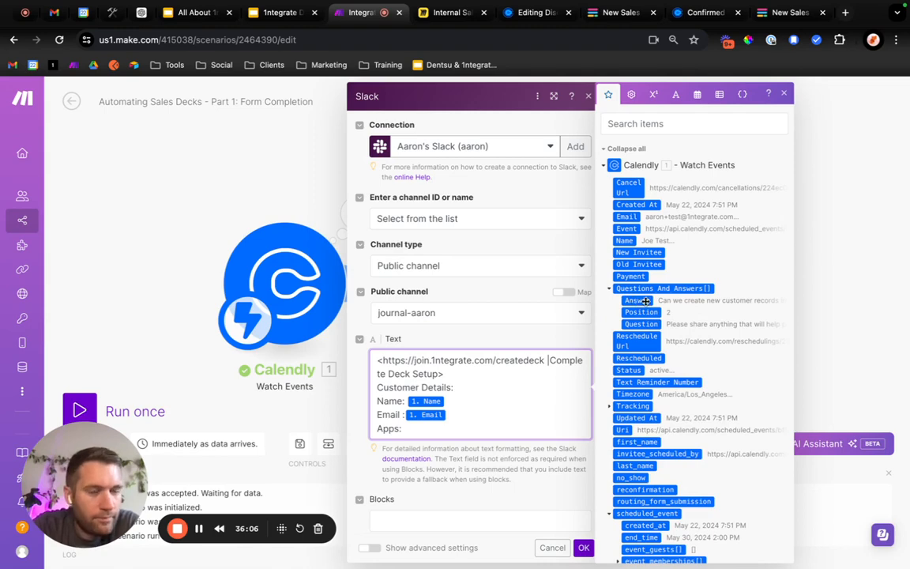
scroll(646, 301, "down", 1)
scroll(673, 413, "down", 4)
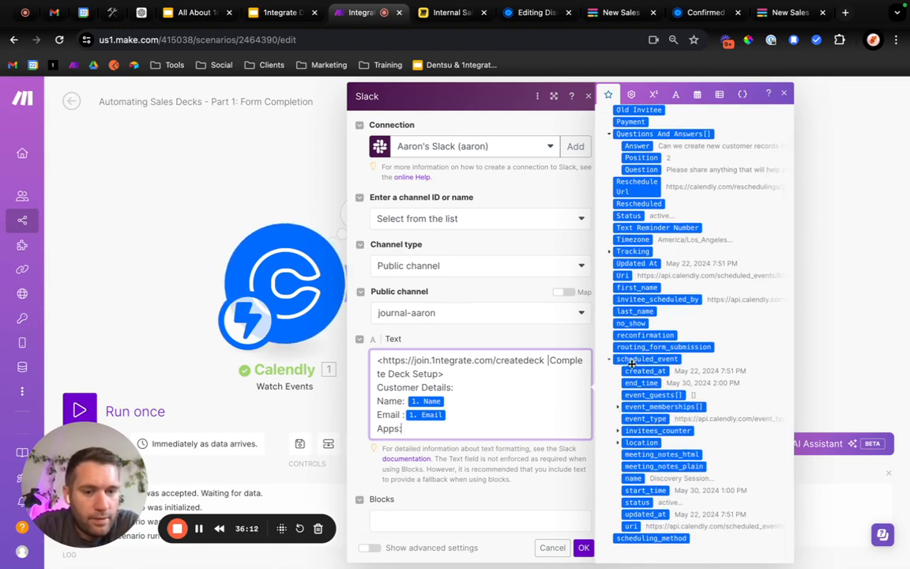
scroll(617, 409, "up", 4)
scroll(658, 281, "up", 1)
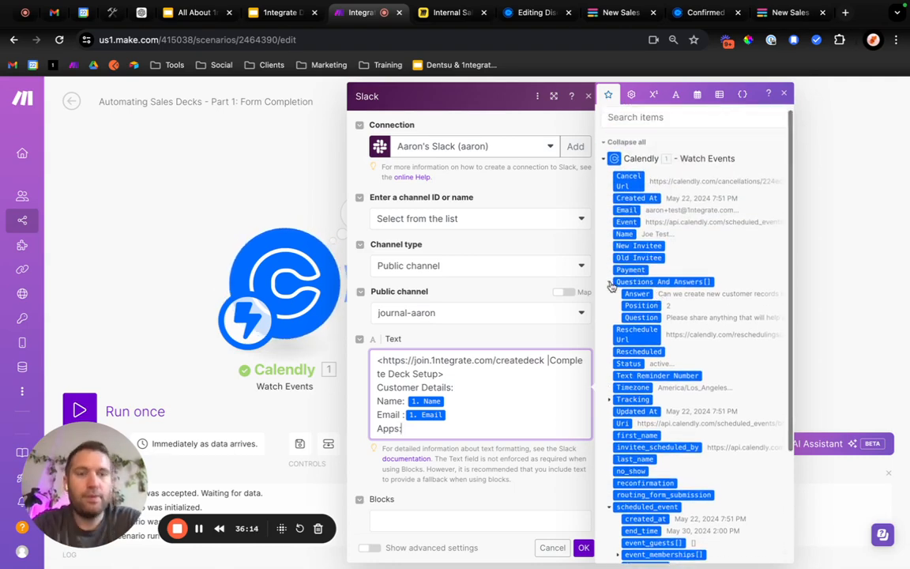
left_click(608, 282)
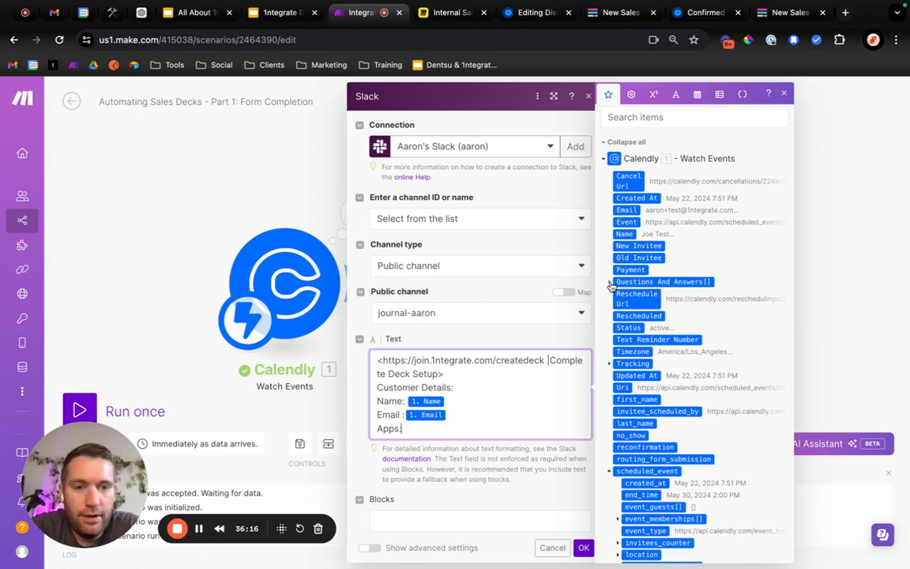
left_click(610, 283)
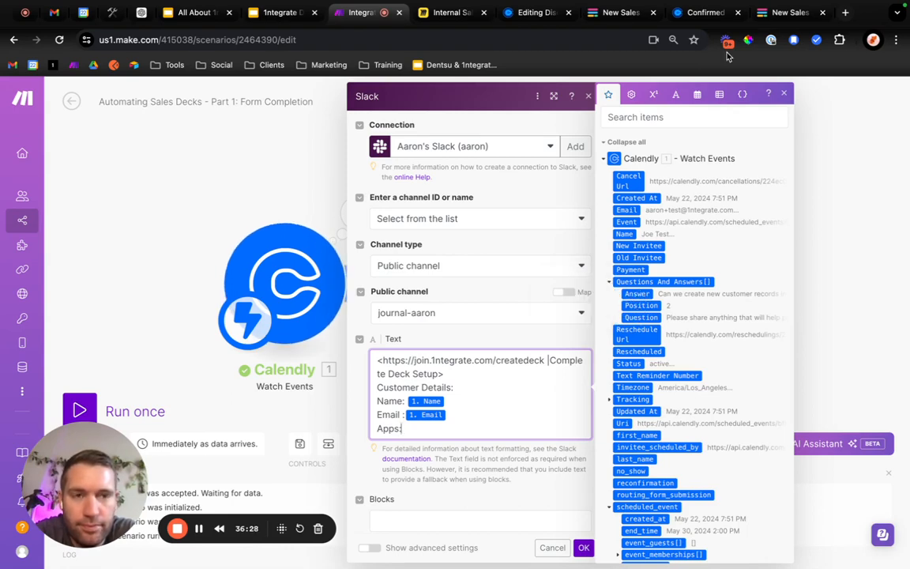
Close the Calendly item list and save the Slack module's message settings.
left_click(783, 95)
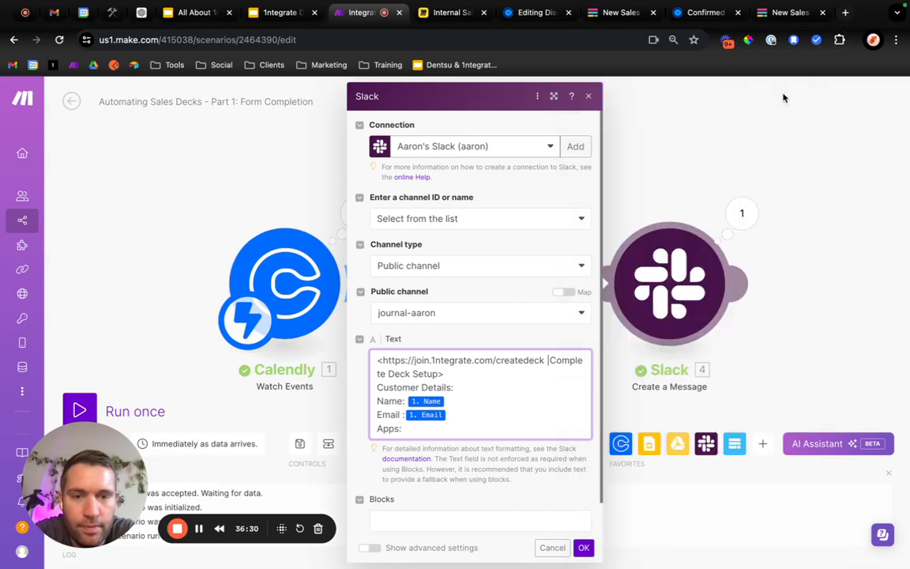
right_click(522, 491)
key("Escape")
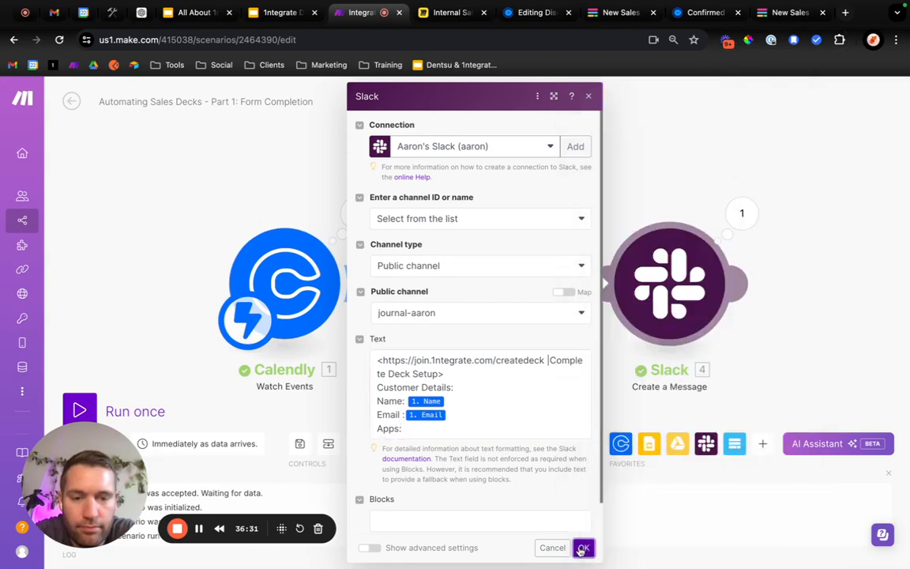
left_click(583, 547)
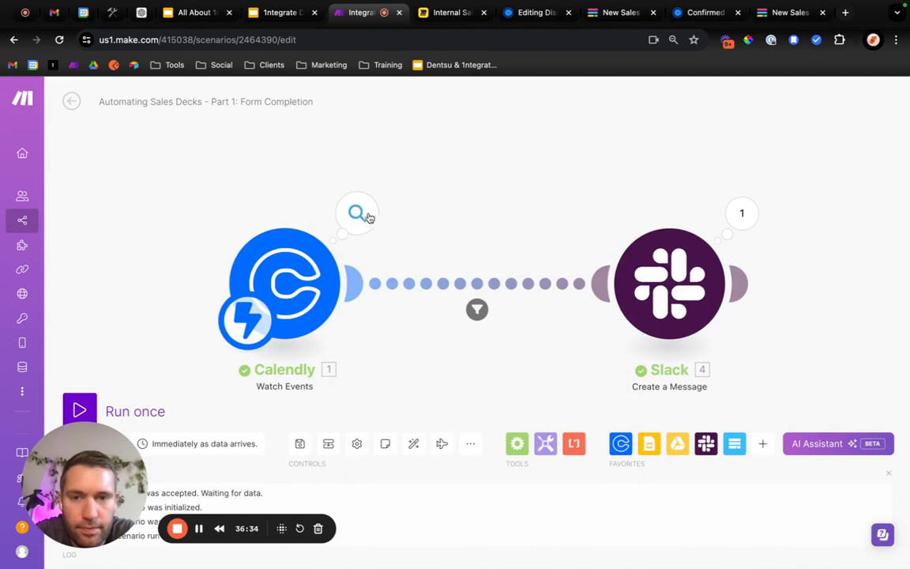
Examine all three Questions And Answers entries in the output bundle of the Calendly module's last run.
left_click(357, 214)
scroll(496, 377, "down", 1)
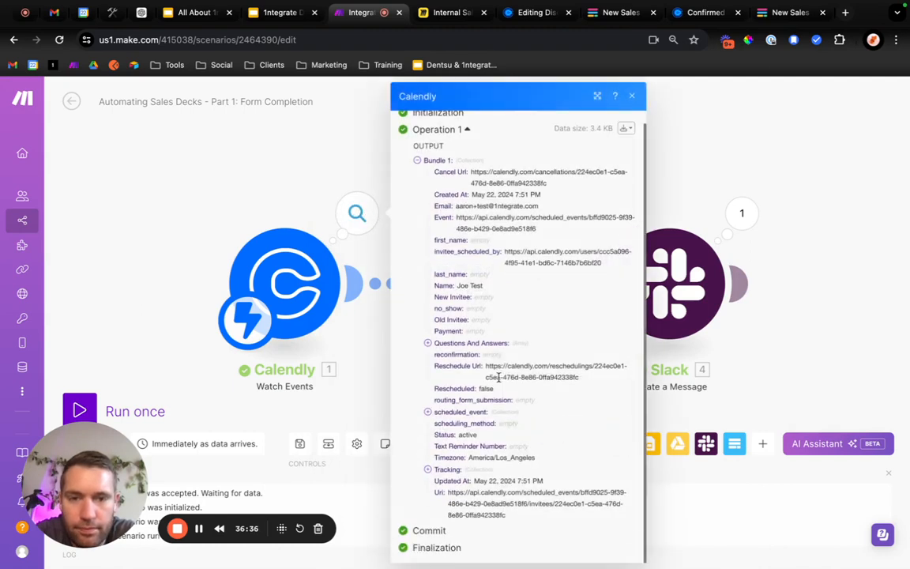
left_click(427, 343)
left_click(439, 355)
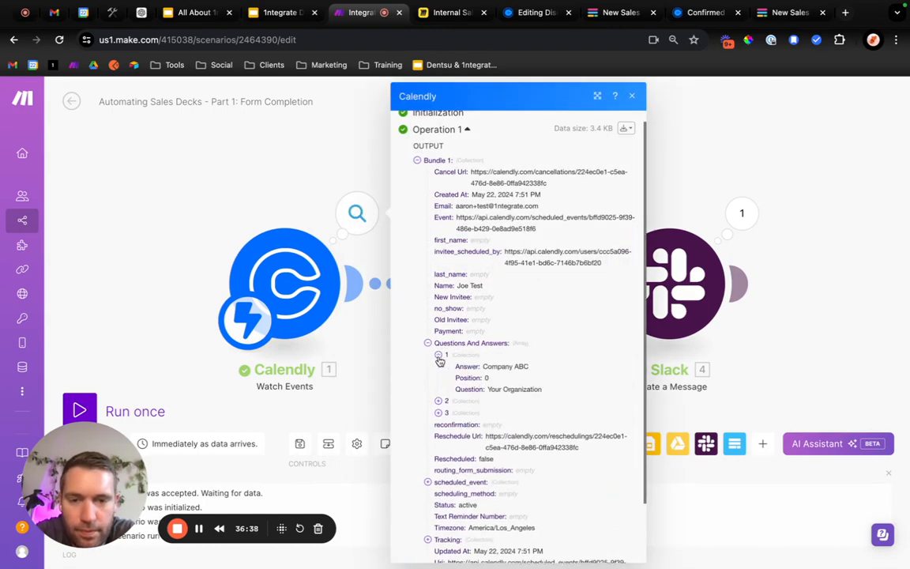
left_click(439, 401)
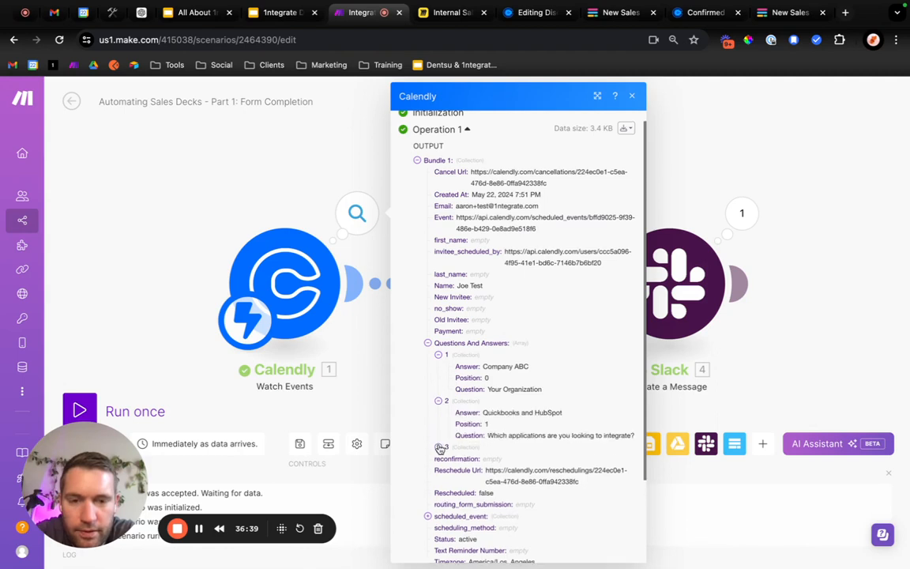
left_click(439, 447)
scroll(439, 451, "down", 2)
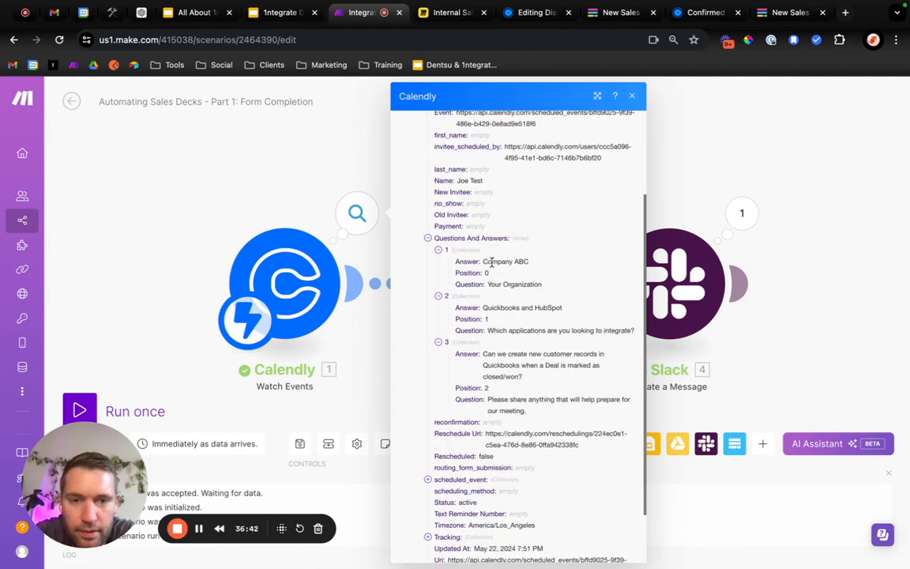
left_click_drag(483, 261, 536, 261)
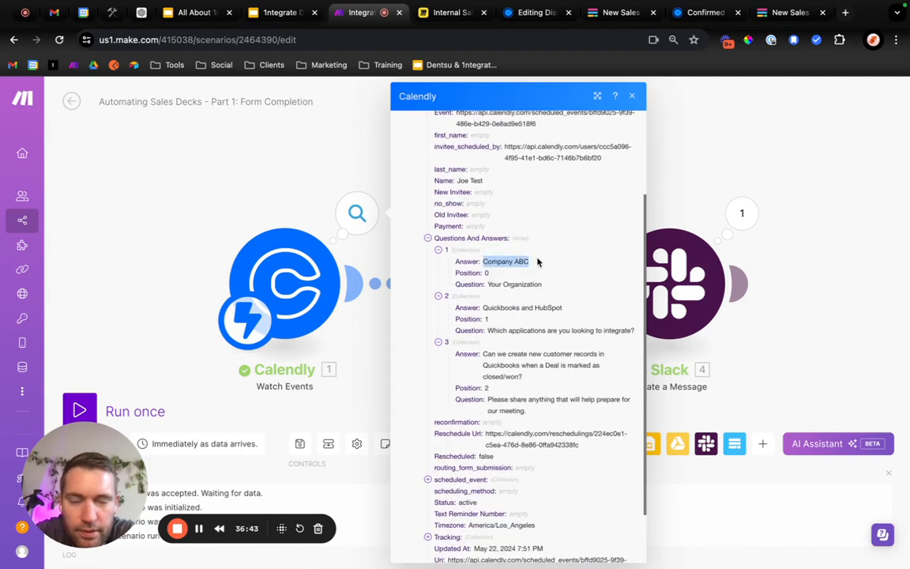
left_click(810, 226)
Map the Answer item from Calendly's Questions And Answers after "Apps:" in the Slack module's message text.
left_click(678, 264)
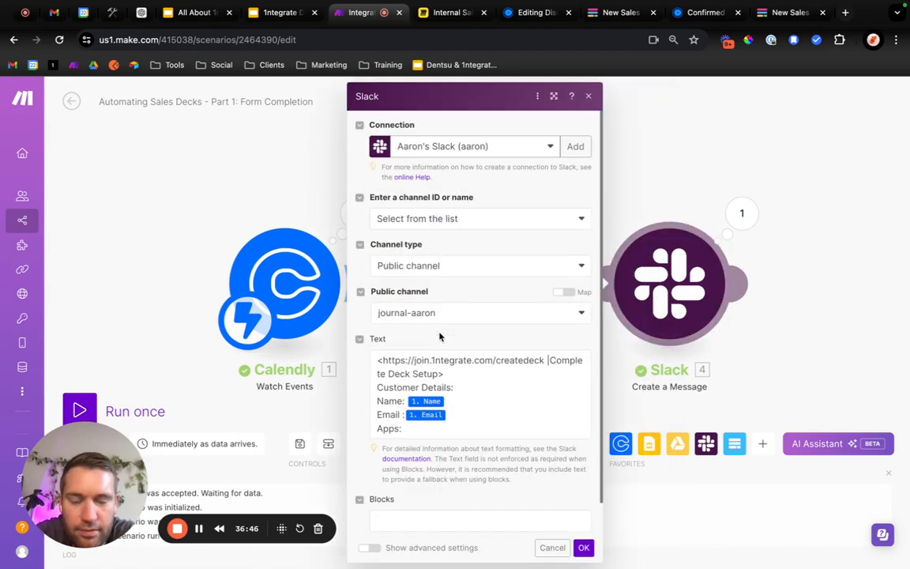
left_click(456, 430)
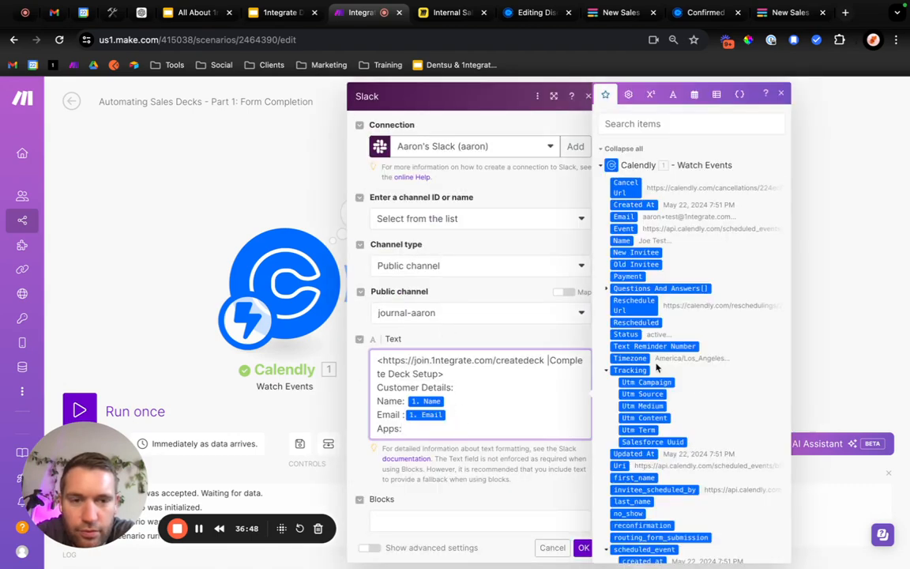
scroll(655, 368, "down", 1)
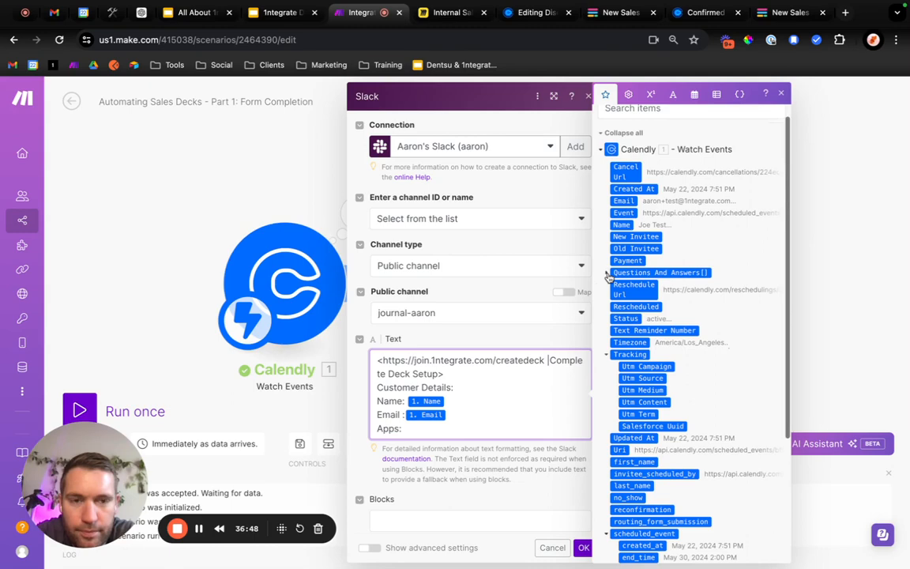
left_click(608, 273)
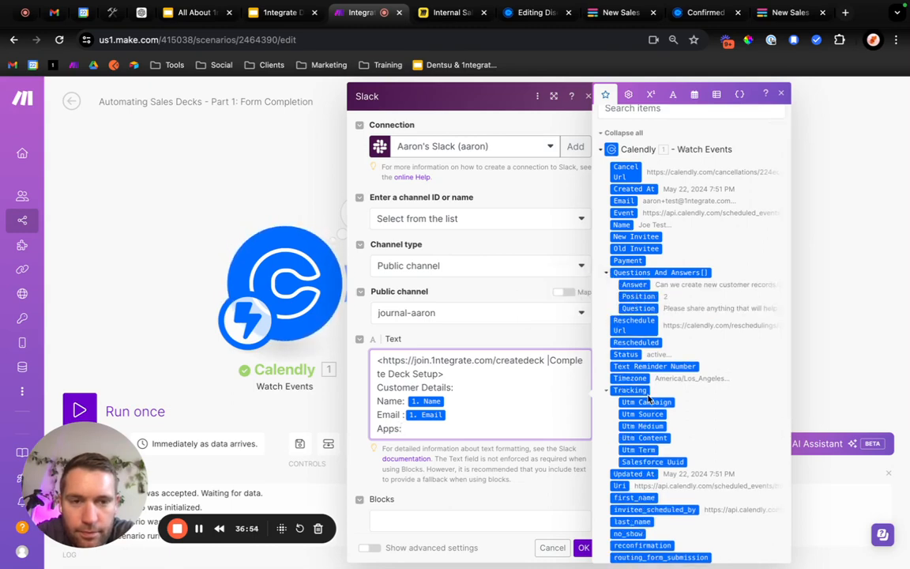
scroll(648, 399, "down", 3)
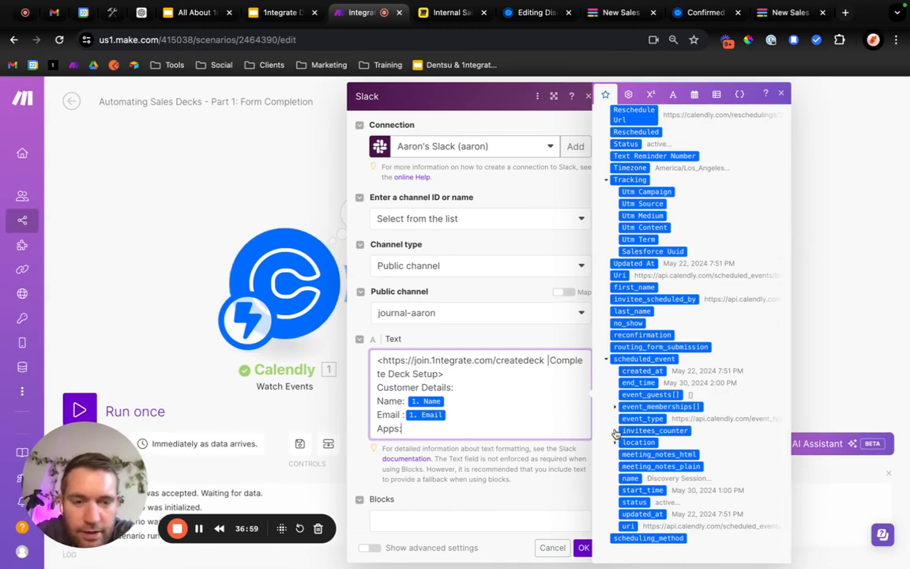
scroll(644, 422, "up", 3)
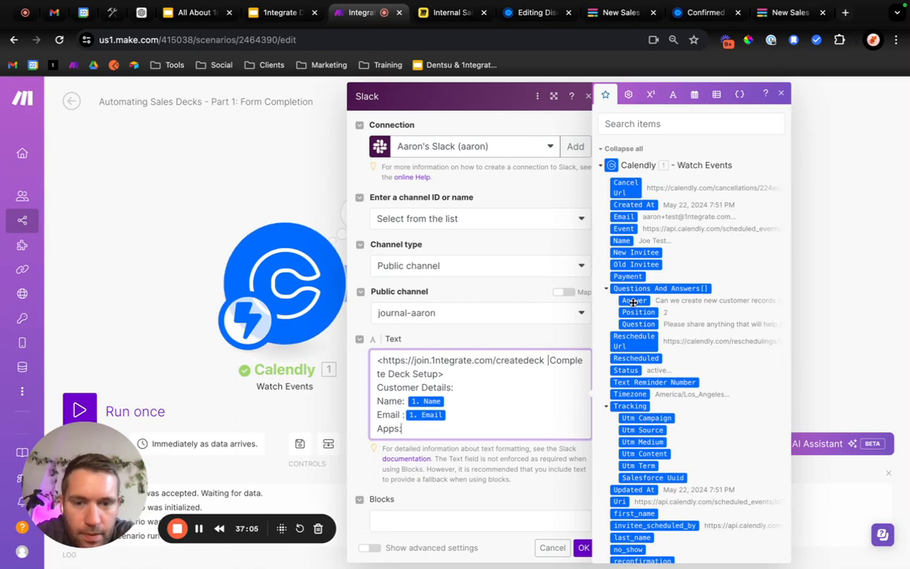
left_click_drag(633, 300, 399, 412)
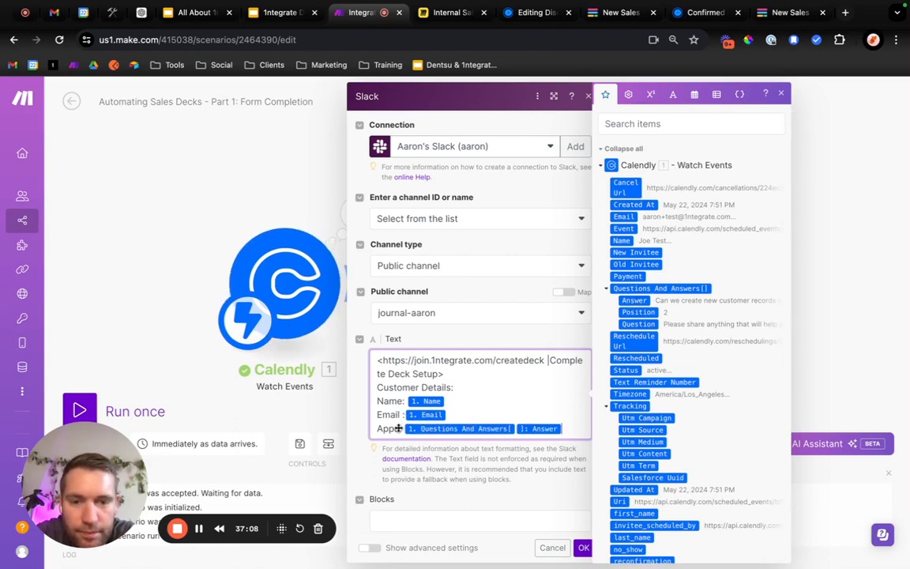
Replace the "Apps" label before the Answer value with Calendly's Question item and save the Slack message settings.
key("BackSpace")
key("BackSpace")
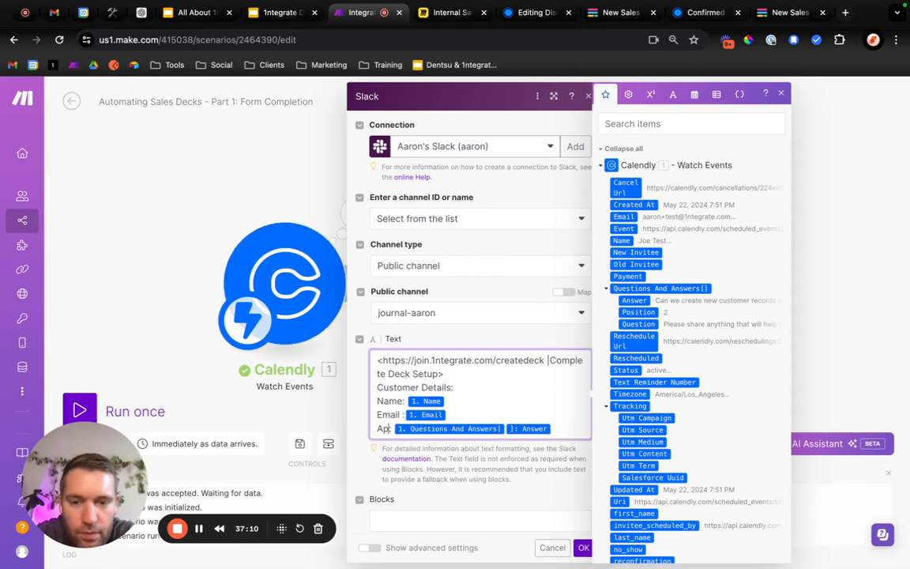
key("BackSpace")
key("BackSpace")
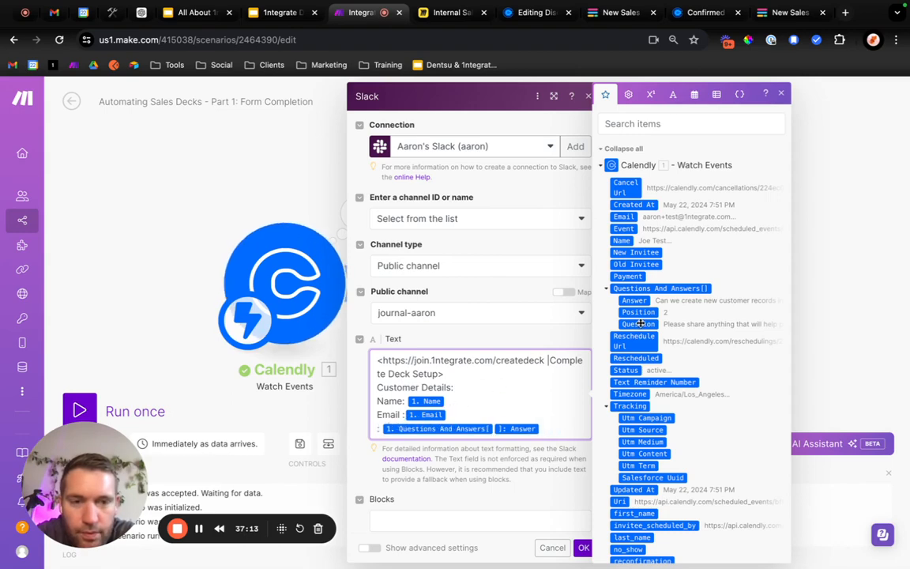
left_click_drag(578, 367, 380, 428)
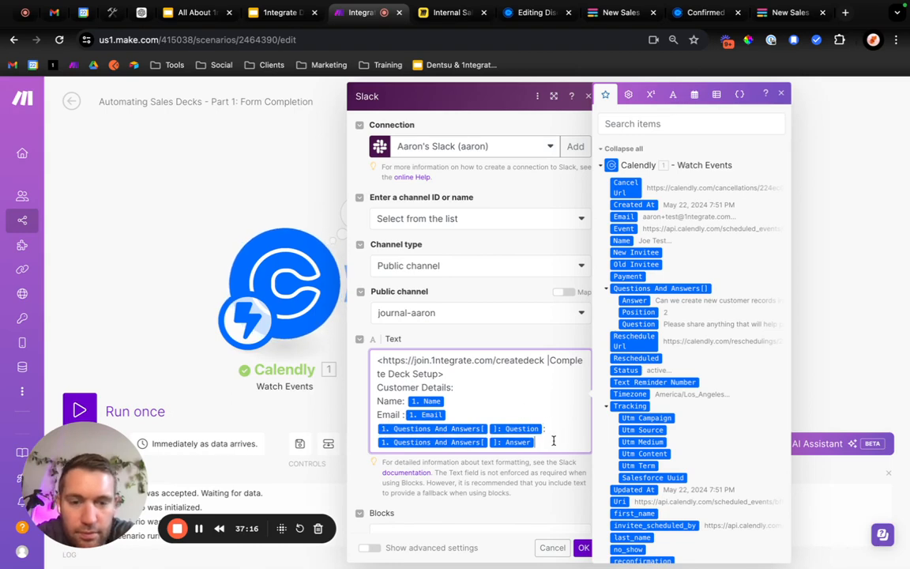
left_click(583, 548)
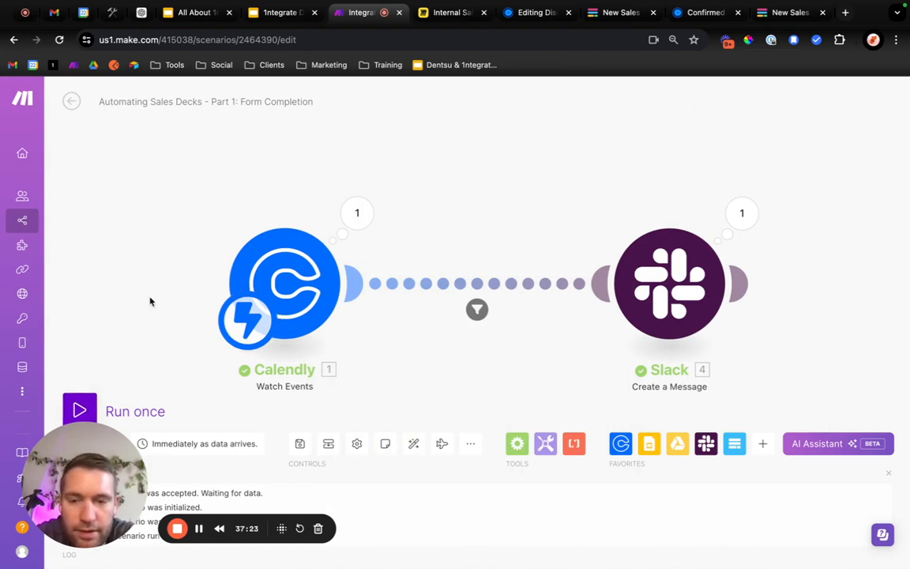
Save the Automating Sales Decks - Part 1: Form Completion scenario and run it once.
left_click(297, 446)
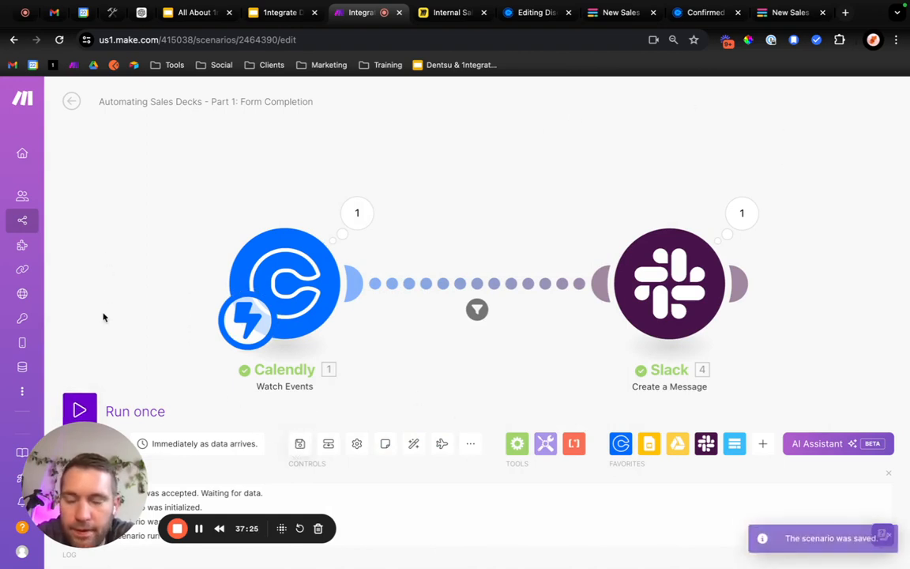
left_click(78, 407)
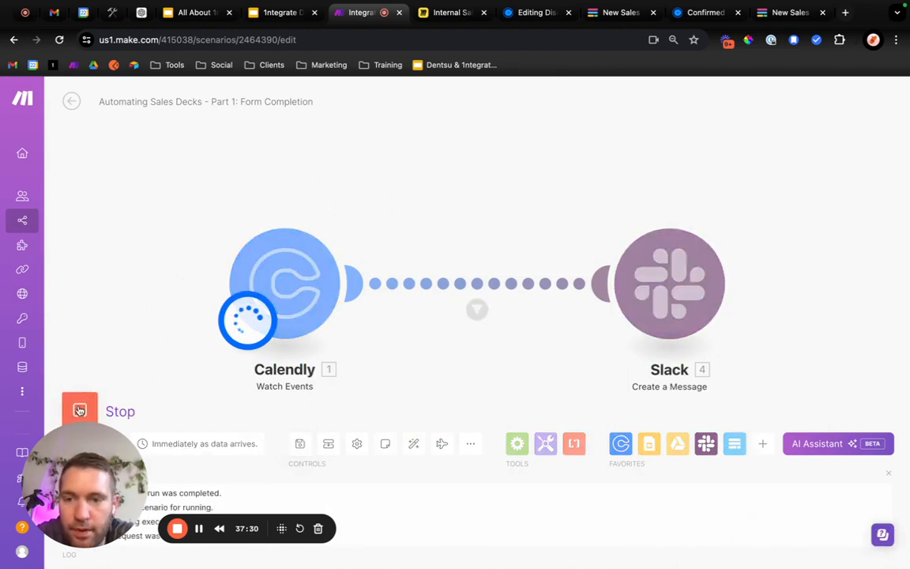
Leave the scenario editor and switch the Part 1 scenario on.
left_click(72, 102)
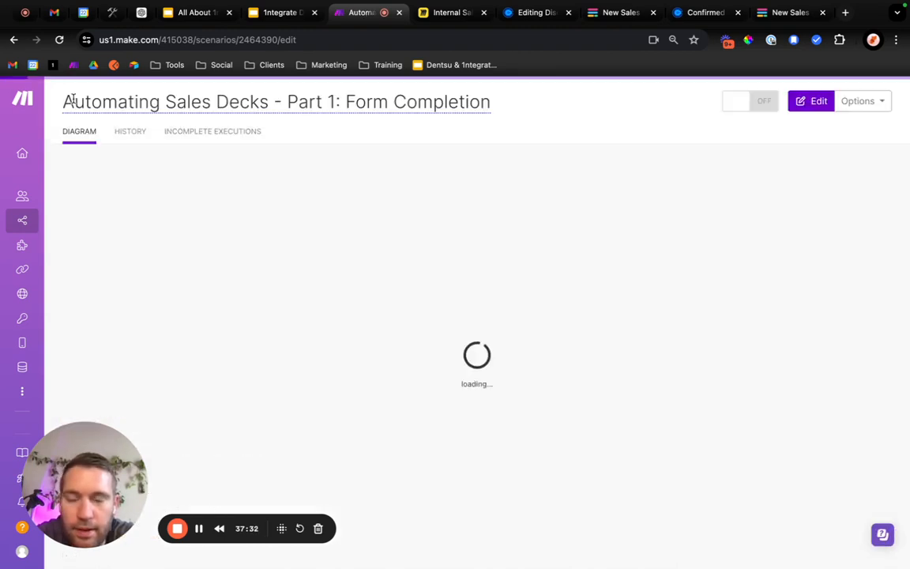
left_click(758, 102)
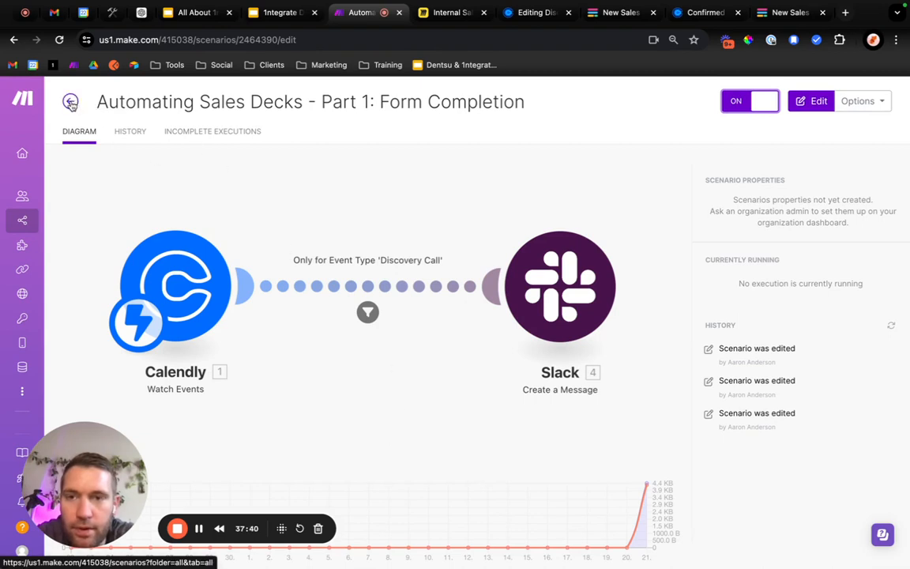
left_click(867, 103)
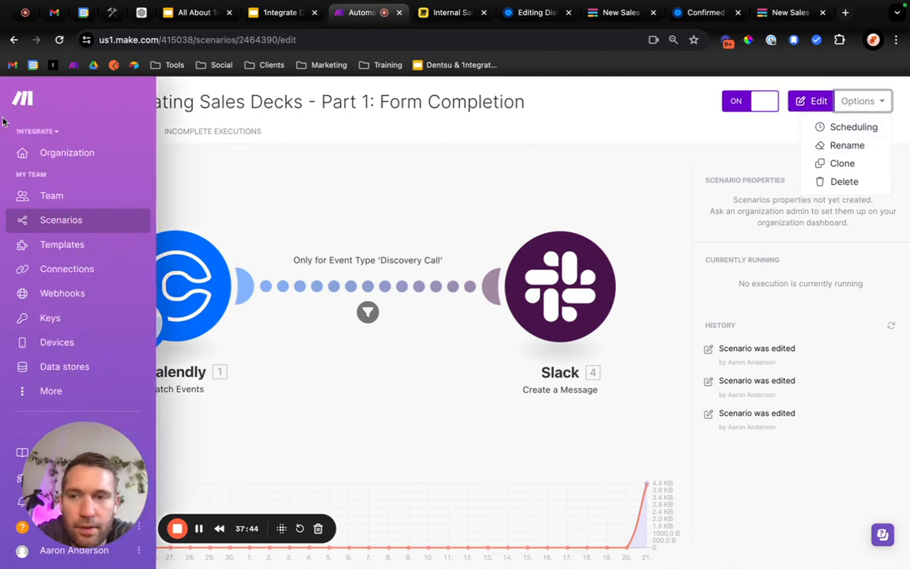
Create a new scenario in the Internal Operations folder named "Creating New Sales Decks - Part 2: Creating the Slides".
left_click(70, 101)
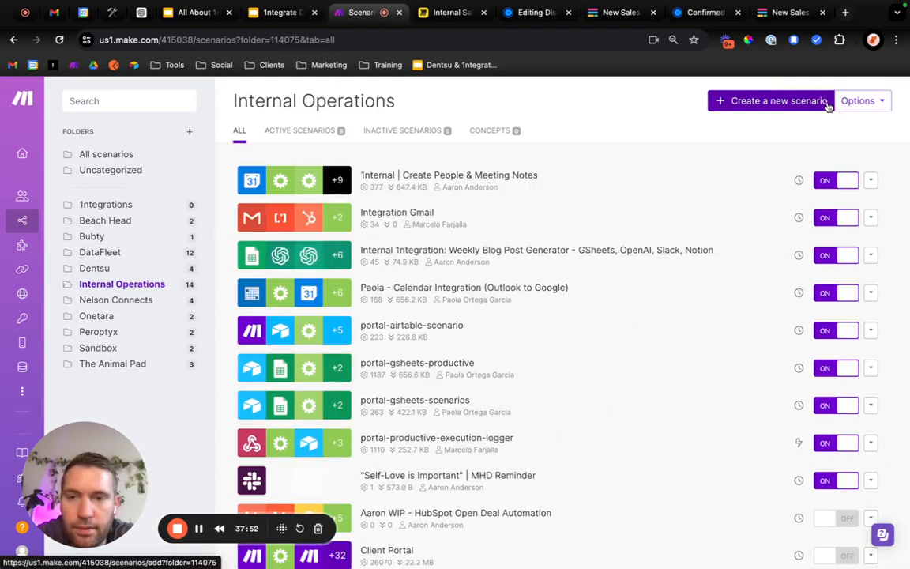
left_click(828, 103)
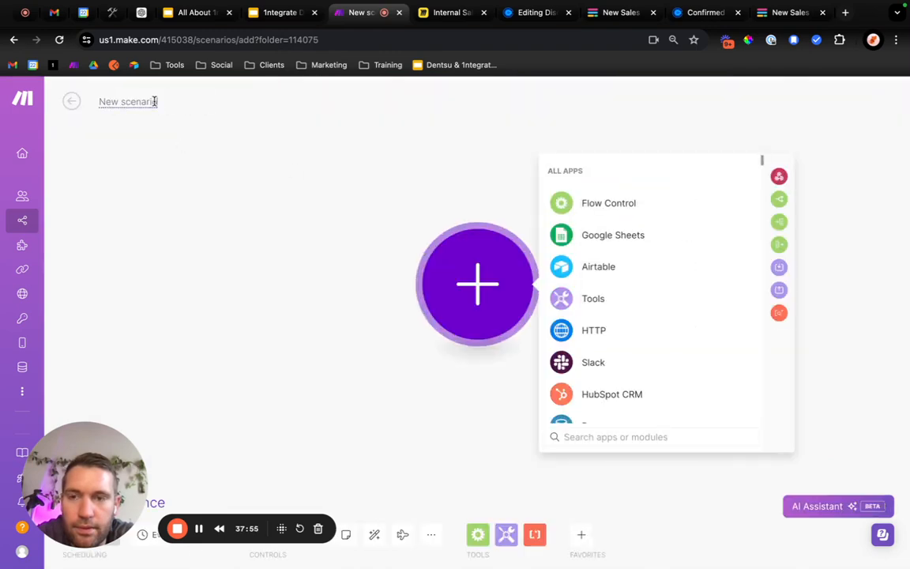
left_click(155, 101)
type("Creating Ne")
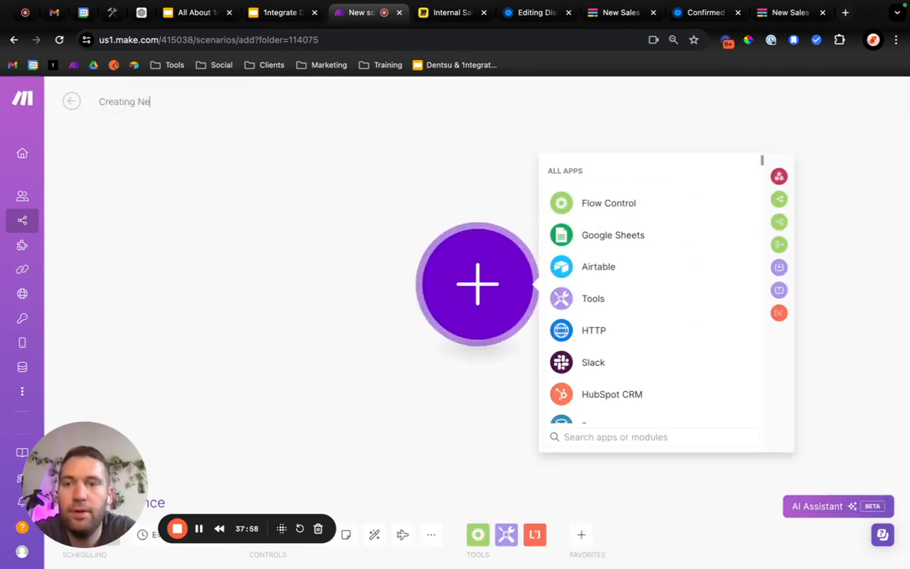
type("w Sales Decks")
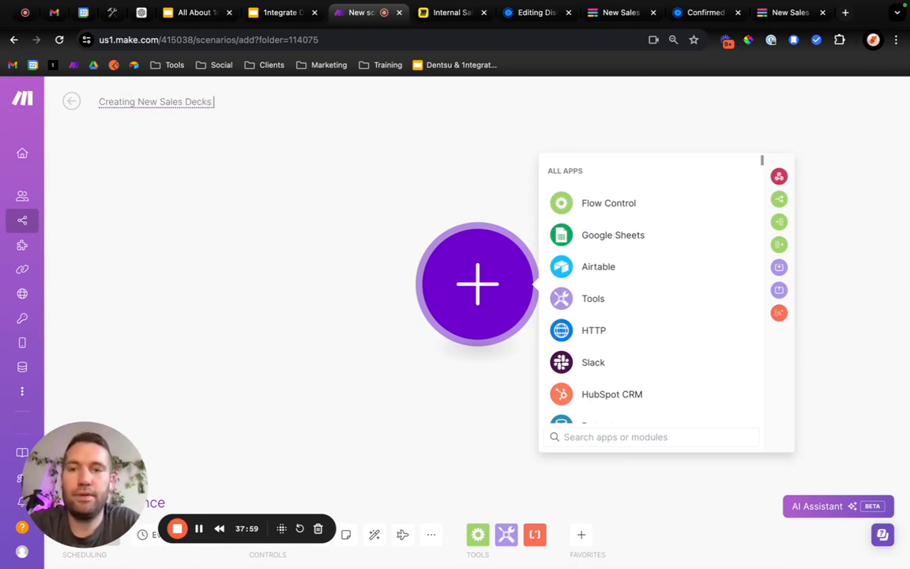
type(" - Part 2: Crea")
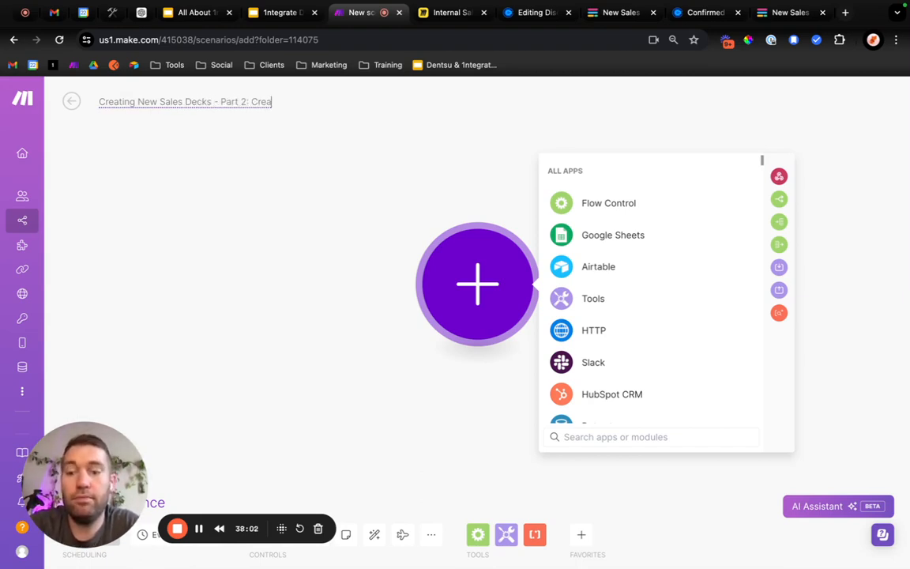
type("ting the Slides")
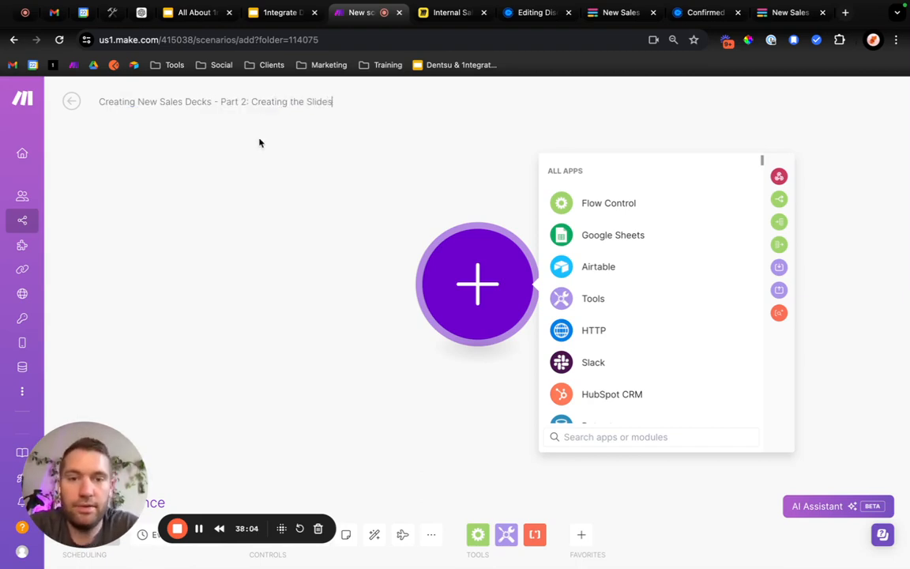
type("drive")
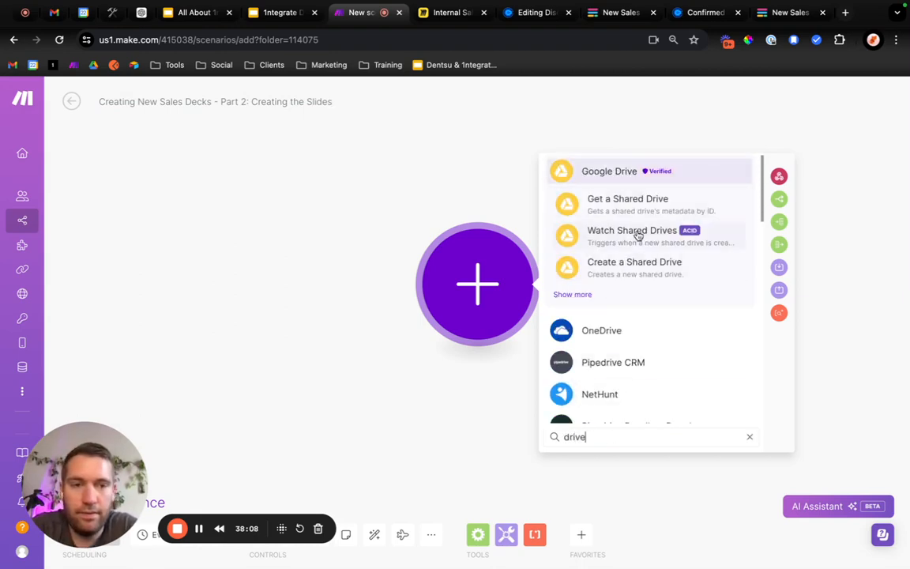
Add a Google Drive Create a Folder module as the scenario's first module, leaving its default settings.
scroll(628, 251, "down", 1)
left_click(578, 244)
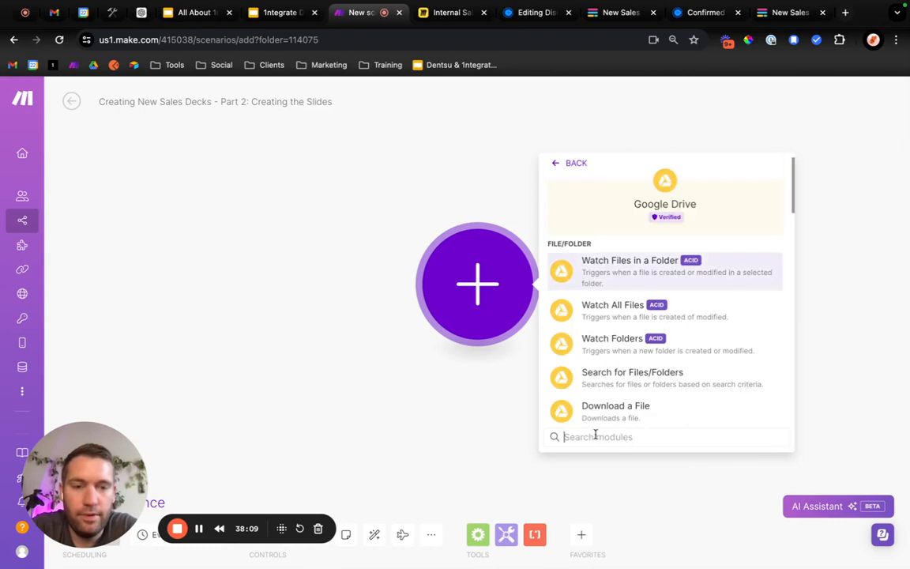
left_click(593, 437)
type("folder")
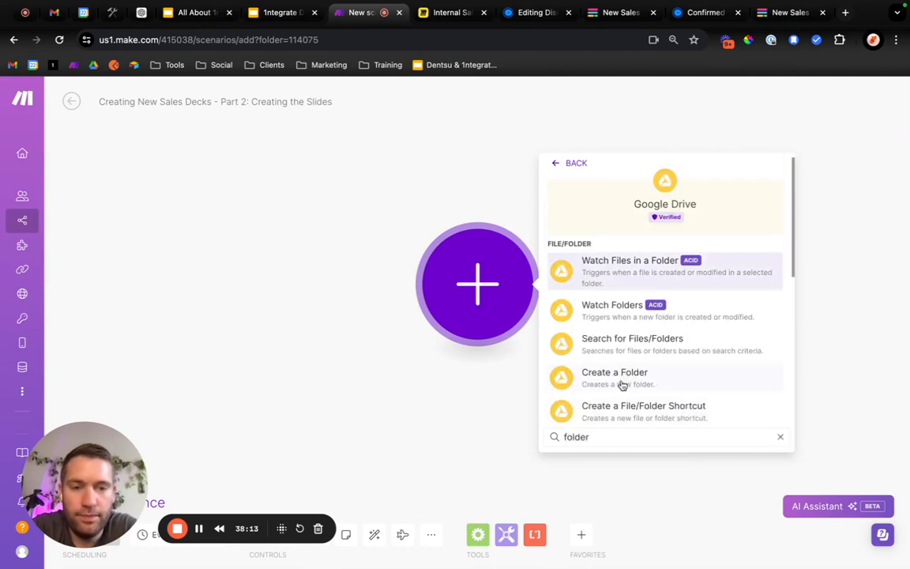
left_click(623, 385)
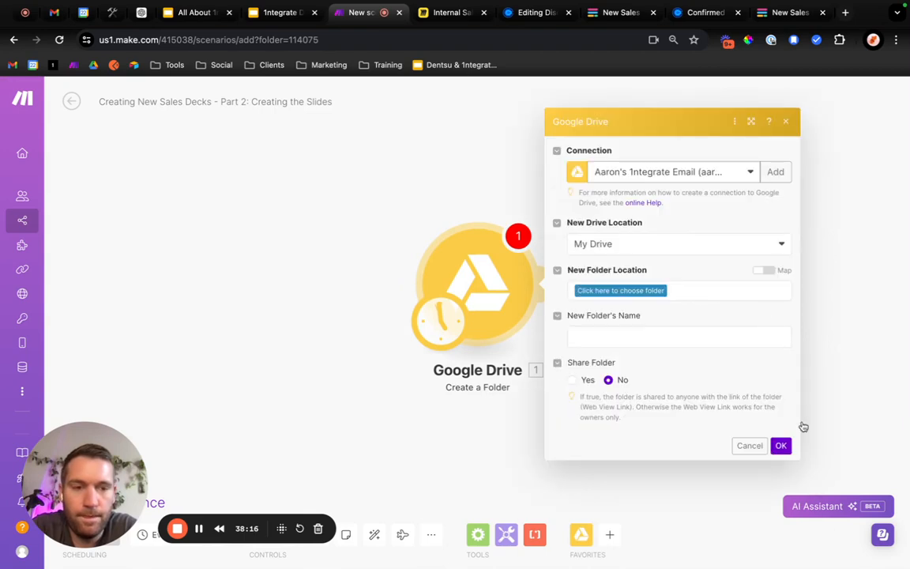
left_click(781, 445)
Add a Notion Create a Database Item module after the Google Drive module.
left_click(609, 534)
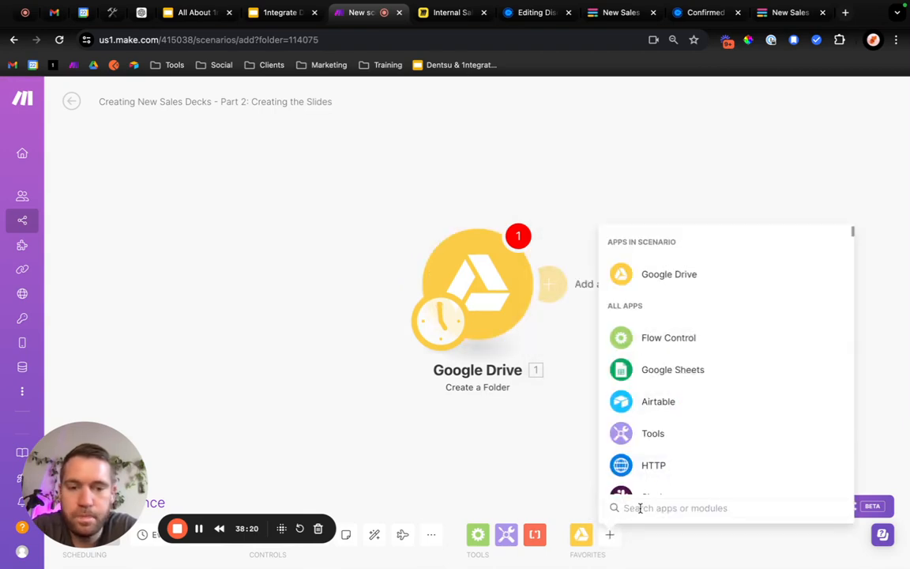
type("notion")
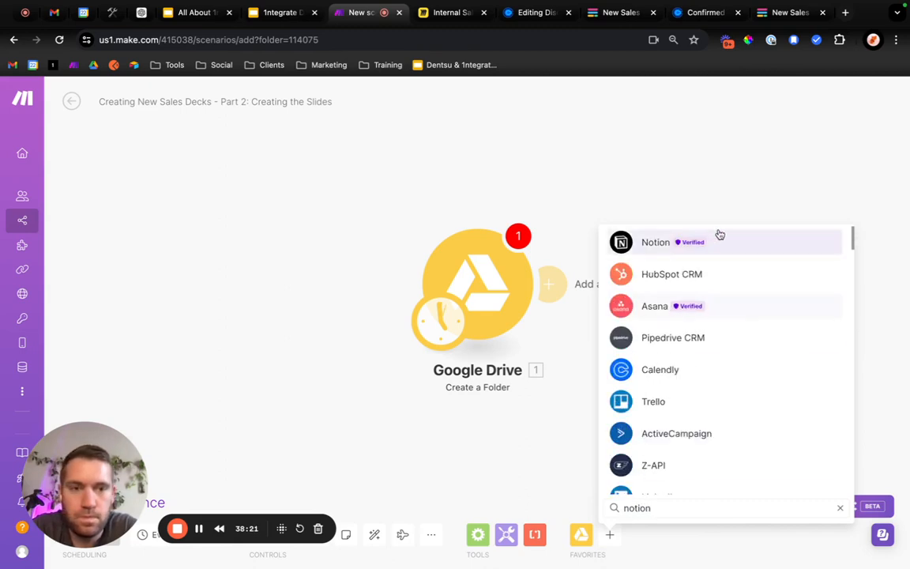
left_click(722, 247)
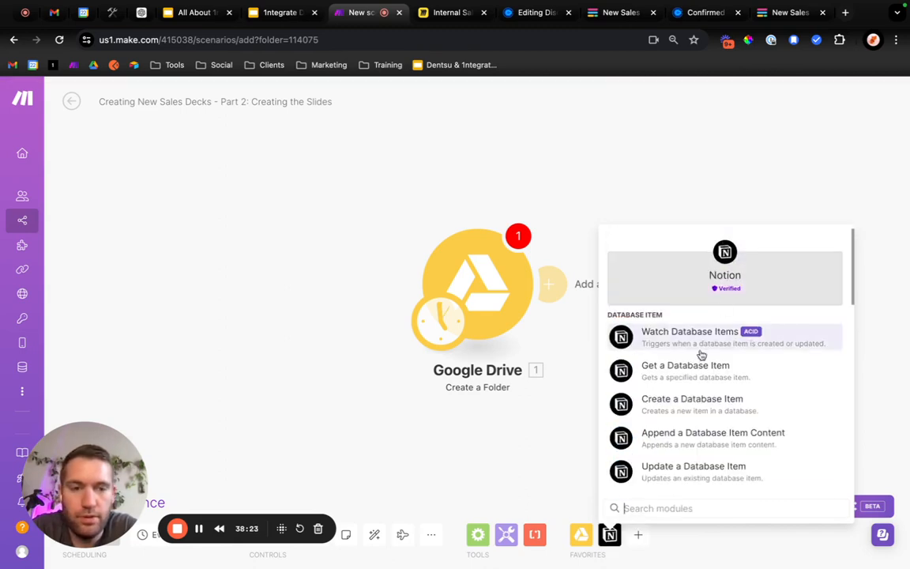
left_click(699, 409)
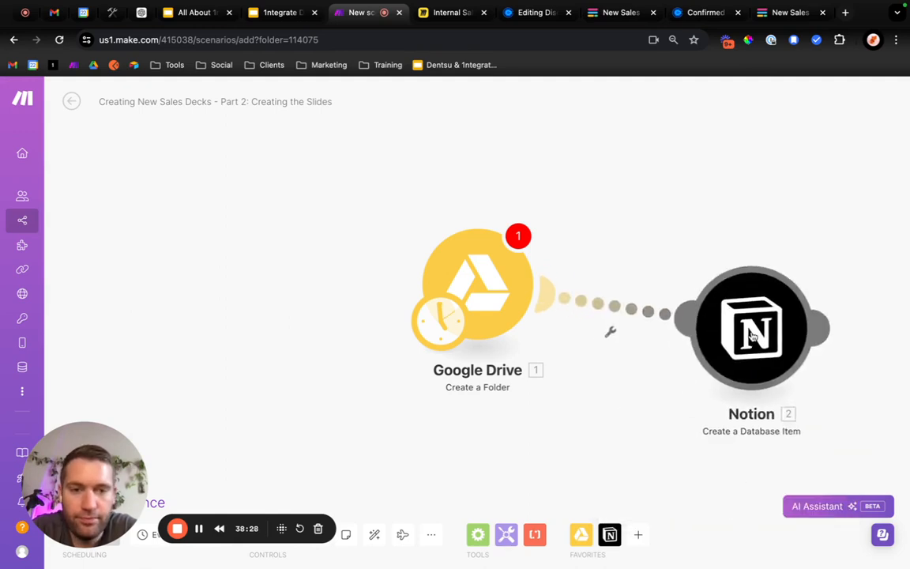
Find the Slack app for the scenario and open its list of modules.
left_click(637, 535)
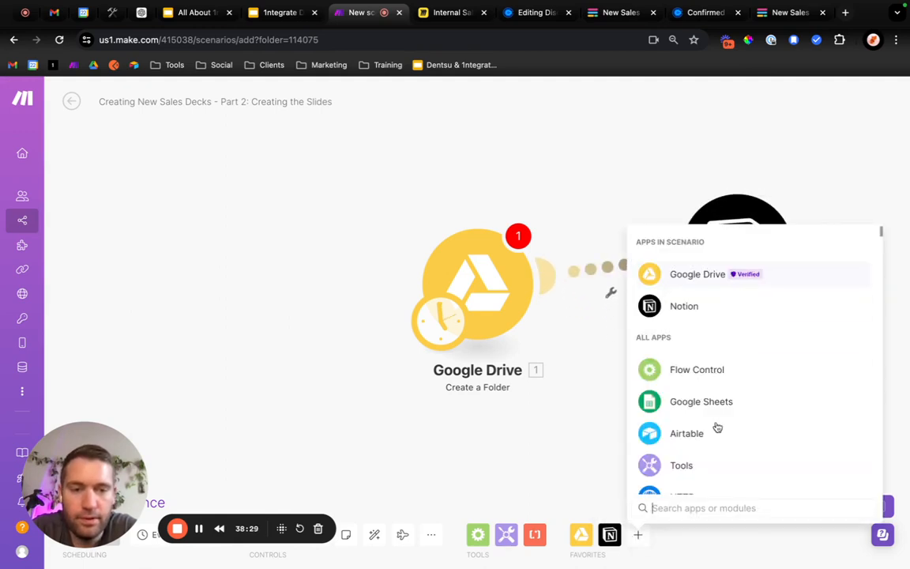
type("slack")
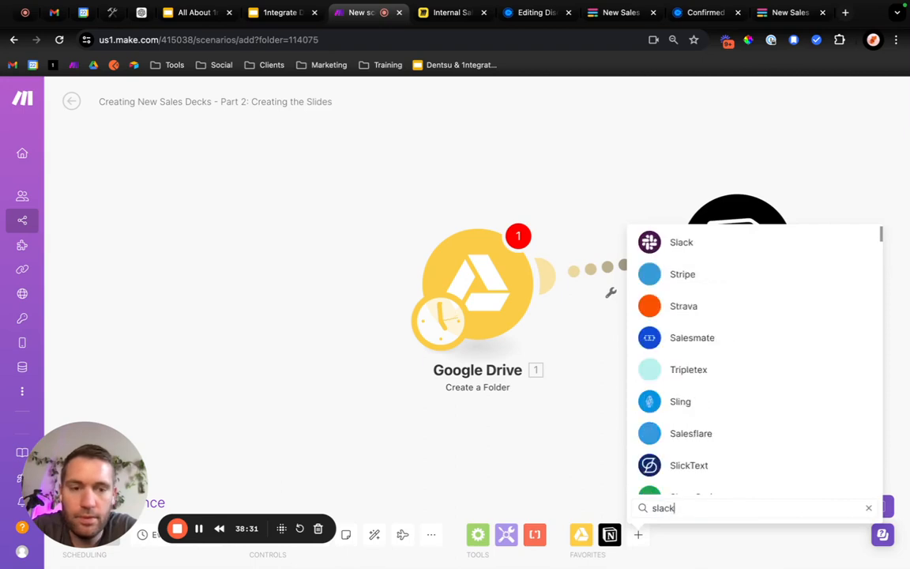
left_click(750, 242)
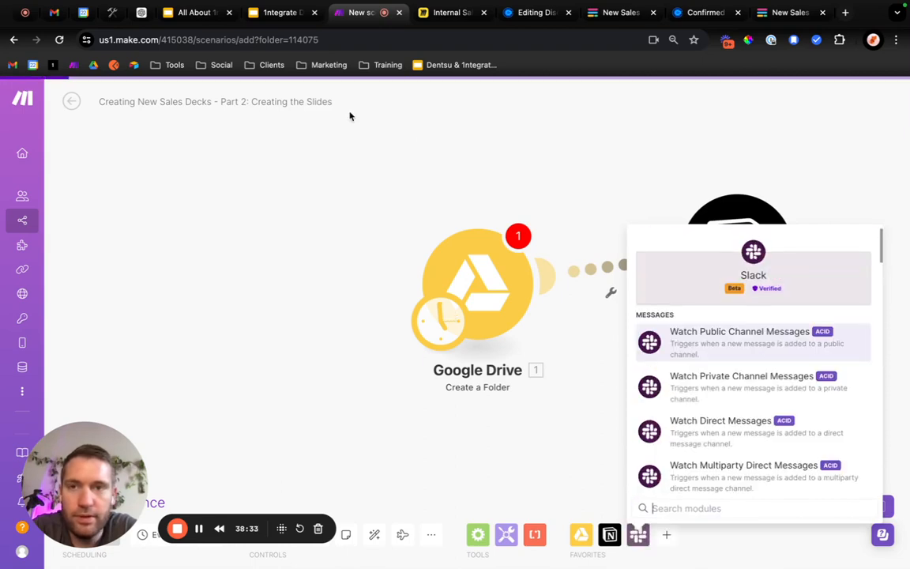
Check Scenario 2 in the Future State diagram on the Miro board and switch to the New Sales Deck Form in Fillout.
left_click(448, 14)
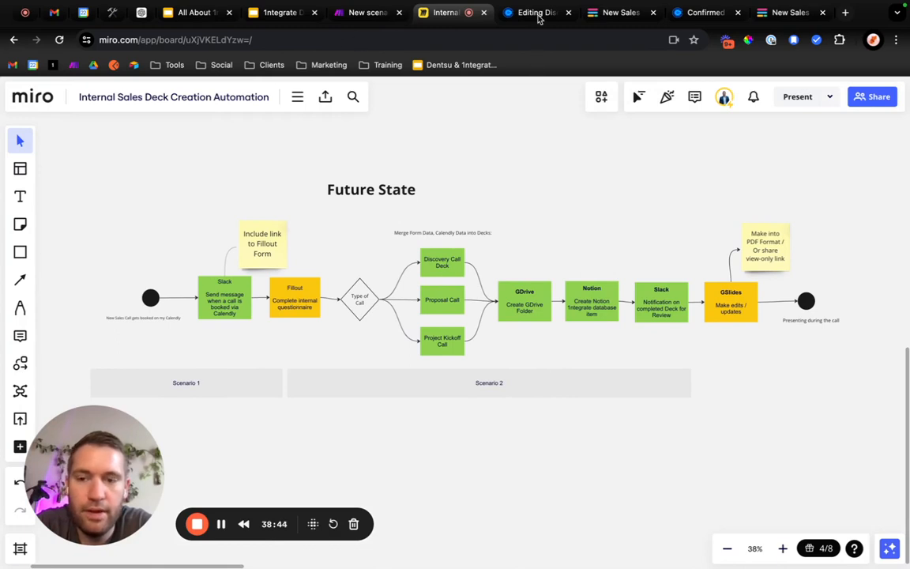
left_click(609, 19)
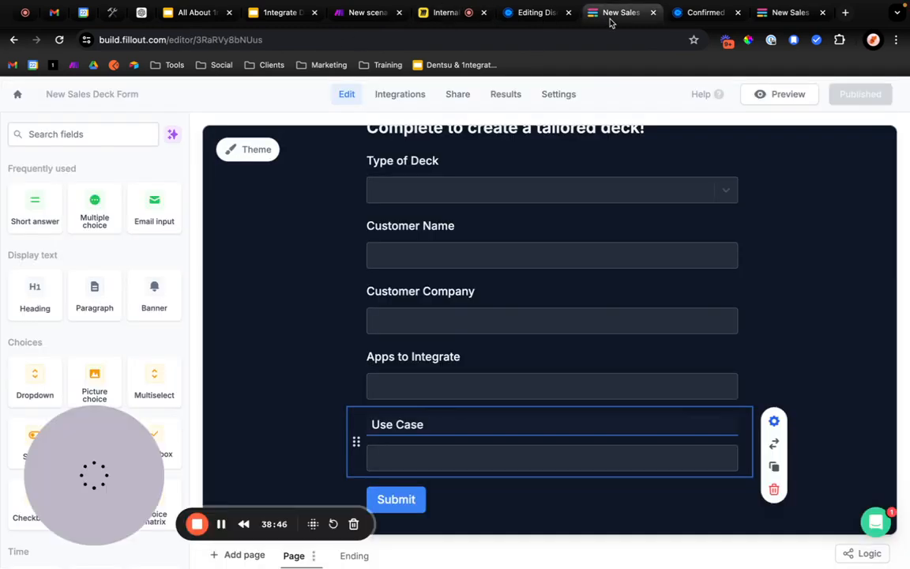
Return to the new Make scenario and save it despite the Google Drive module's empty value.
left_click(703, 18)
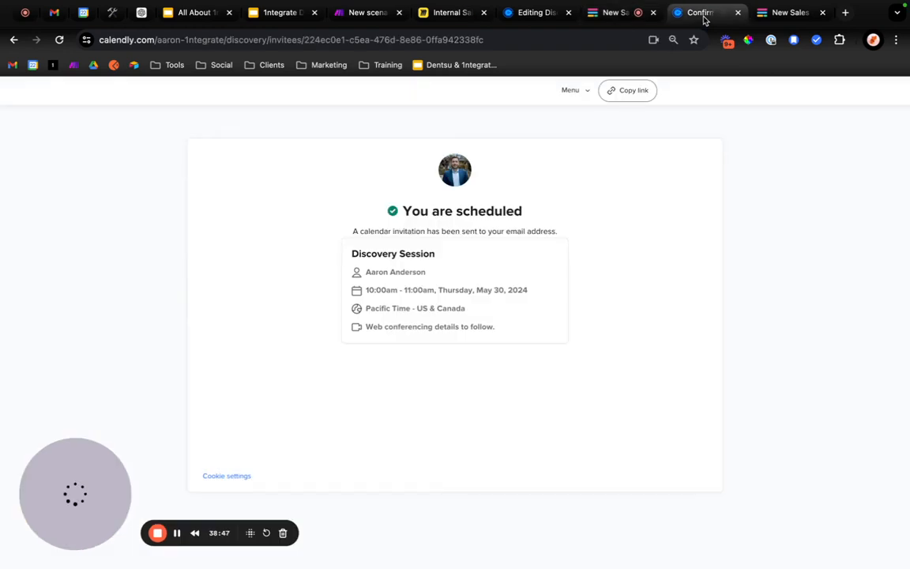
left_click(357, 17)
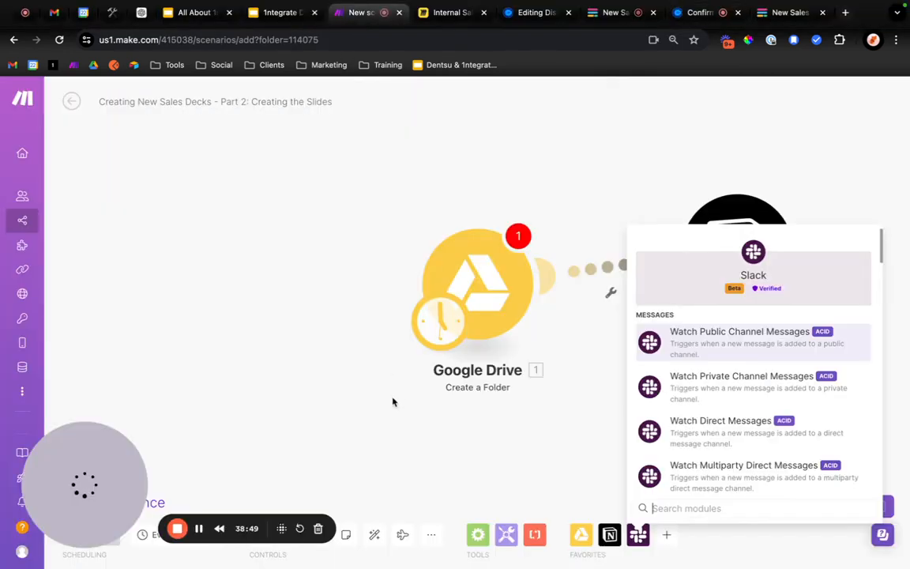
left_click_drag(109, 506, 113, 428)
left_click(239, 526)
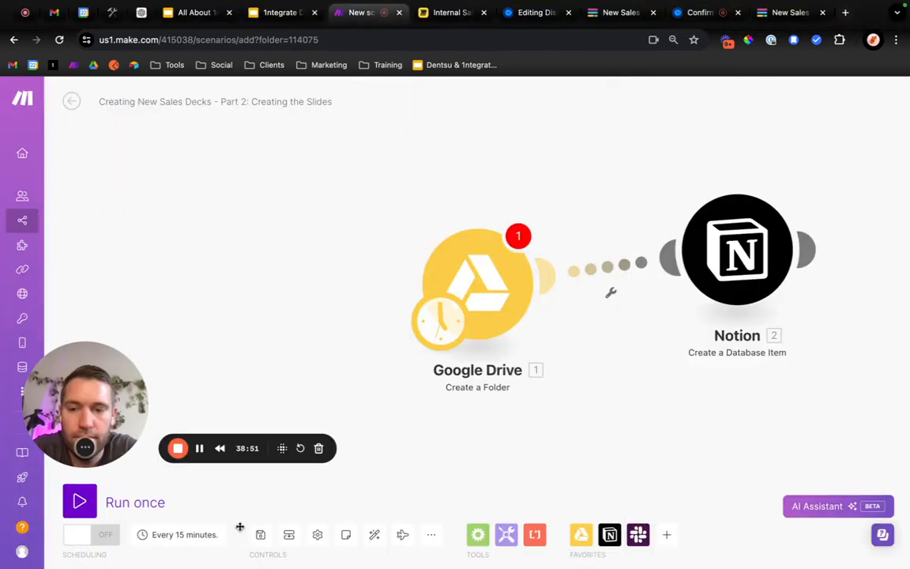
left_click(260, 535)
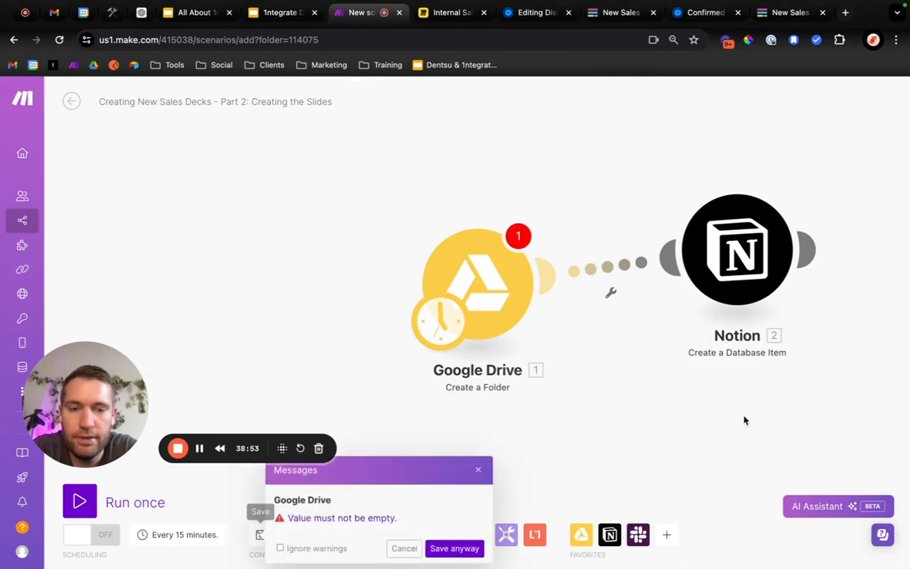
left_click(444, 547)
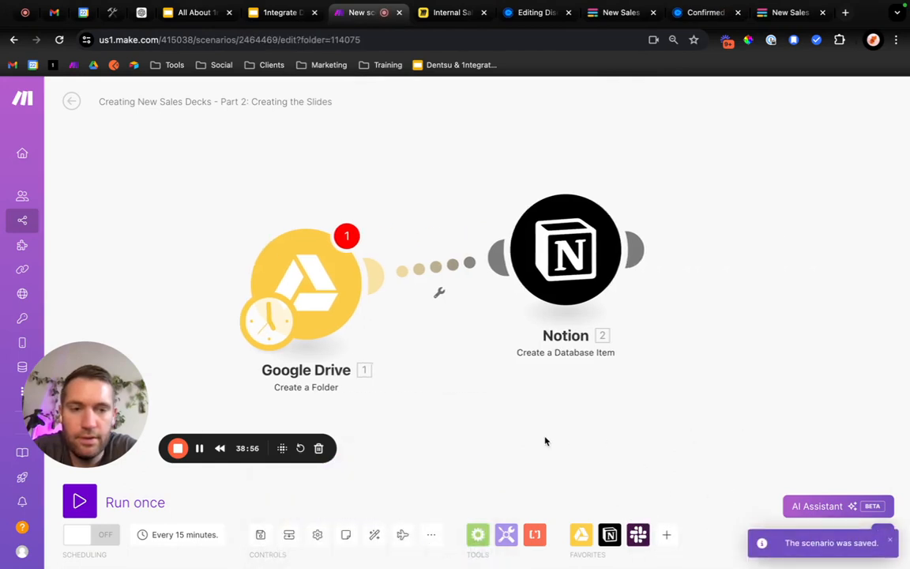
Add a Slack Create a Message module after the Notion module.
left_click(638, 534)
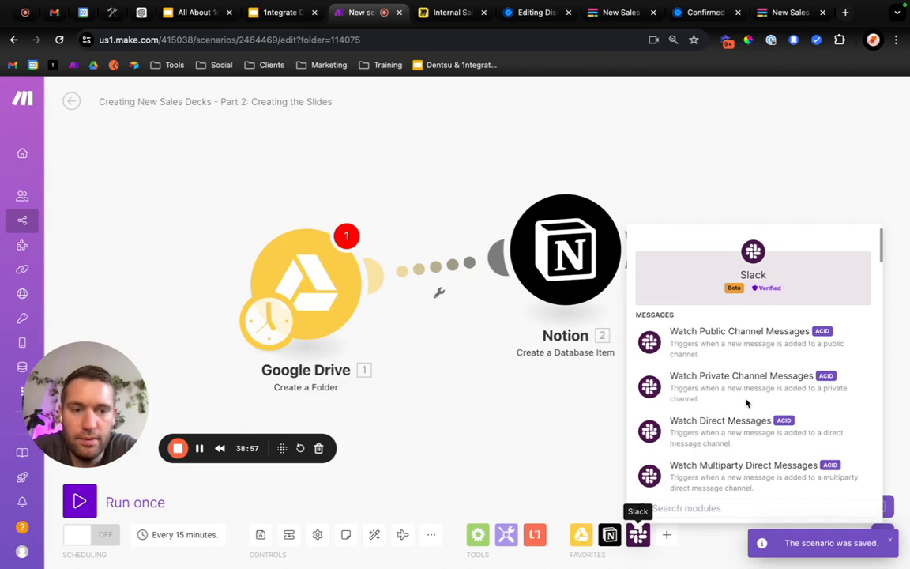
scroll(710, 474, "down", 3)
scroll(707, 456, "down", 2)
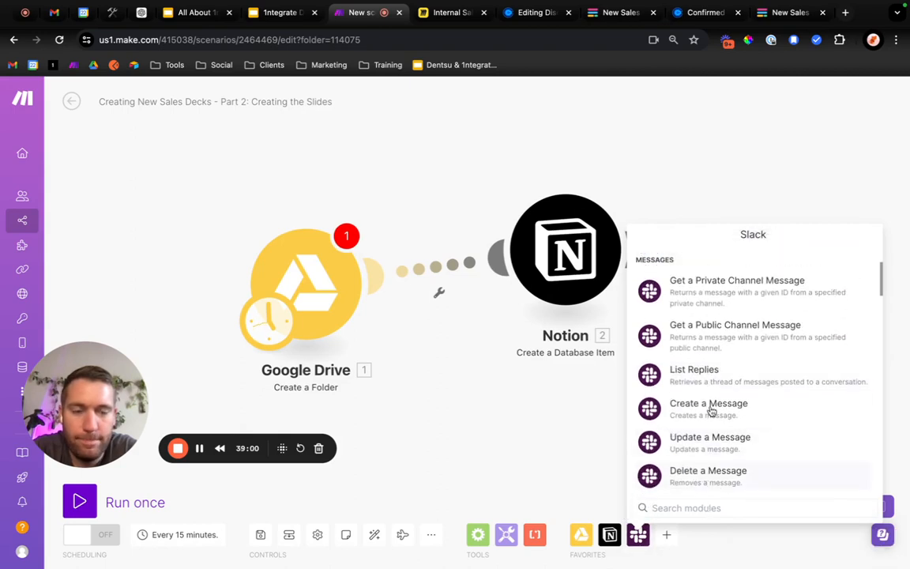
scroll(706, 407, "down", 1)
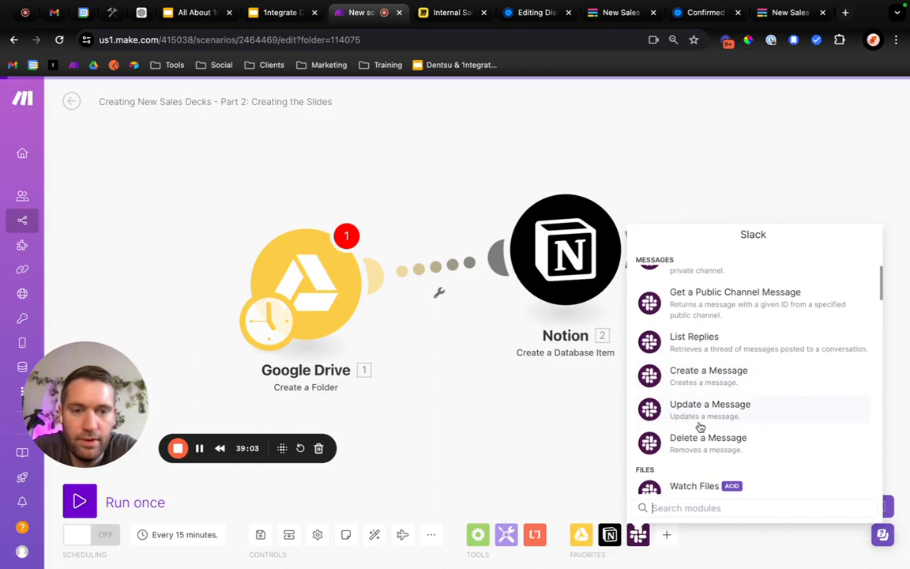
left_click(701, 376)
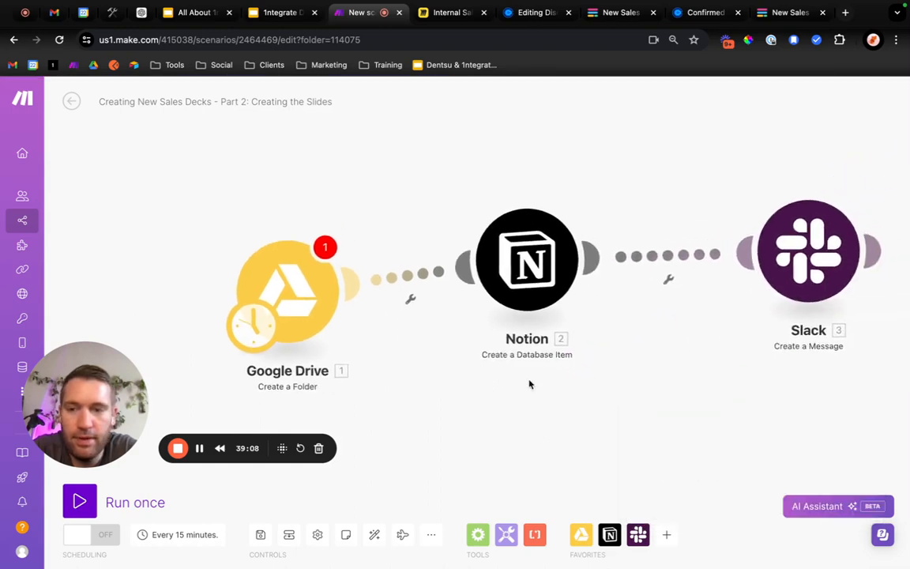
Find the Fillout Forms app and add its Watch New Responses trigger to the scenario.
left_click(666, 534)
type("fil")
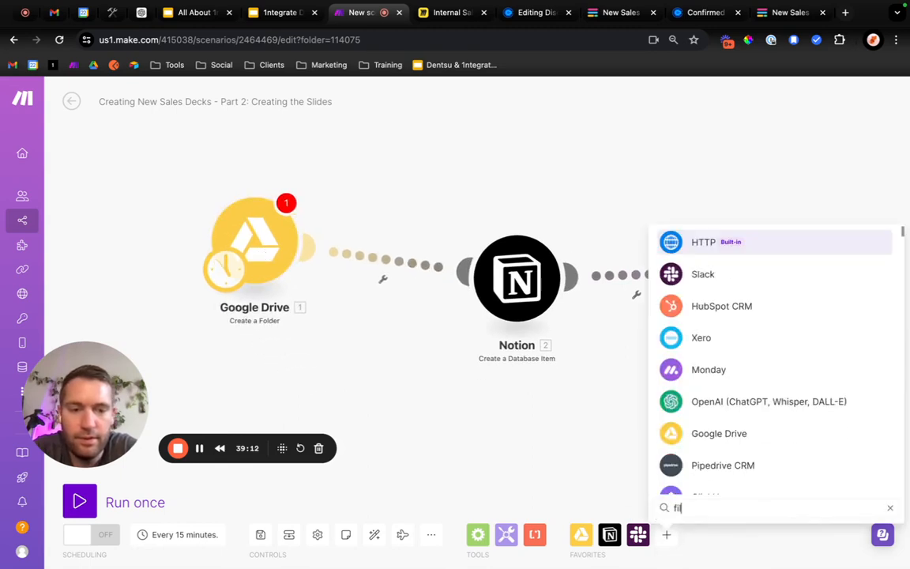
type("lout")
left_click(732, 246)
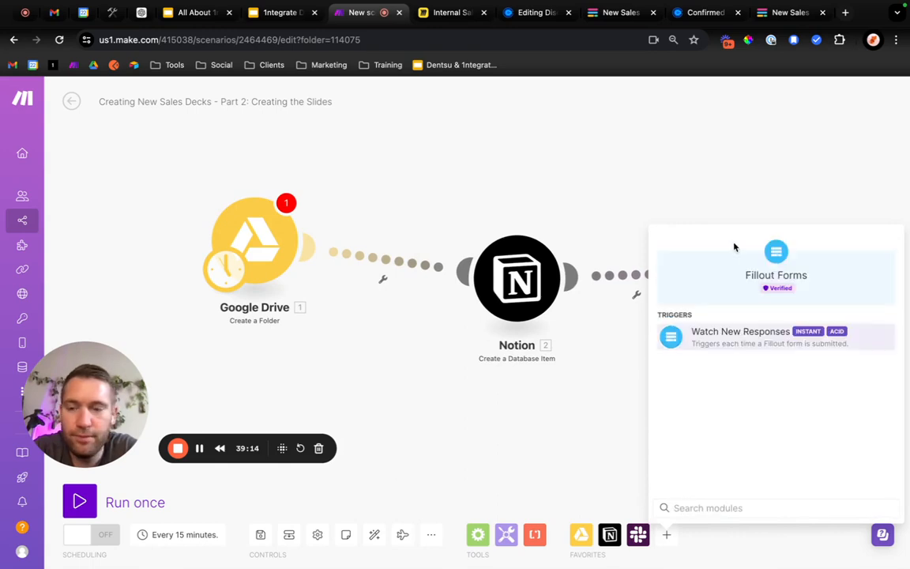
left_click(718, 345)
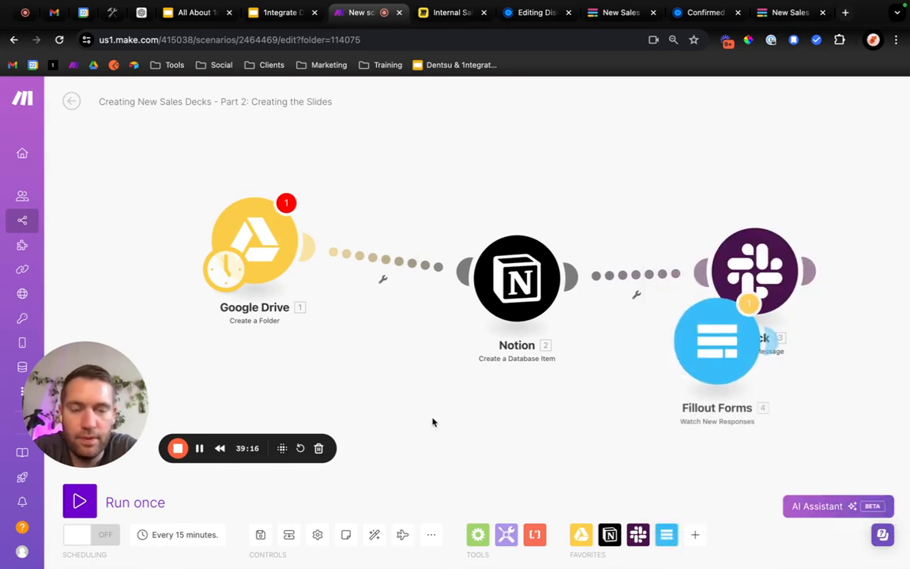
Place the Fillout Forms module ahead of Google Drive, make it the scenario's trigger and link it to the Google Drive module.
left_click_drag(683, 355, 95, 218)
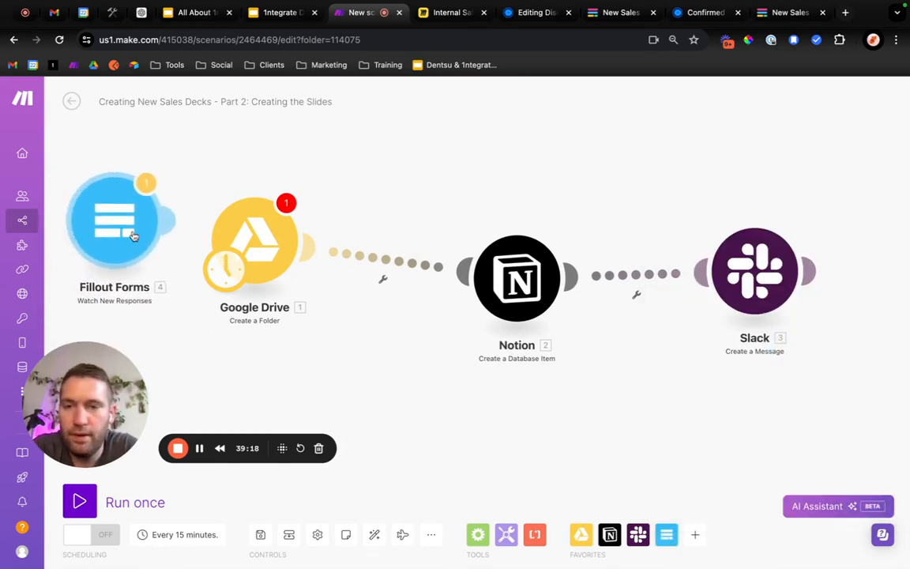
left_click_drag(259, 374, 414, 374)
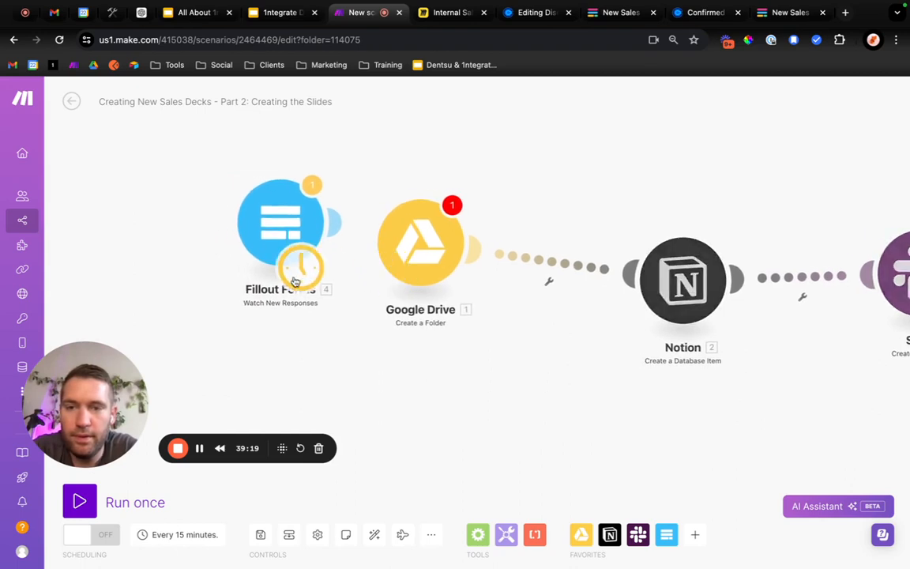
left_click_drag(284, 237, 225, 252)
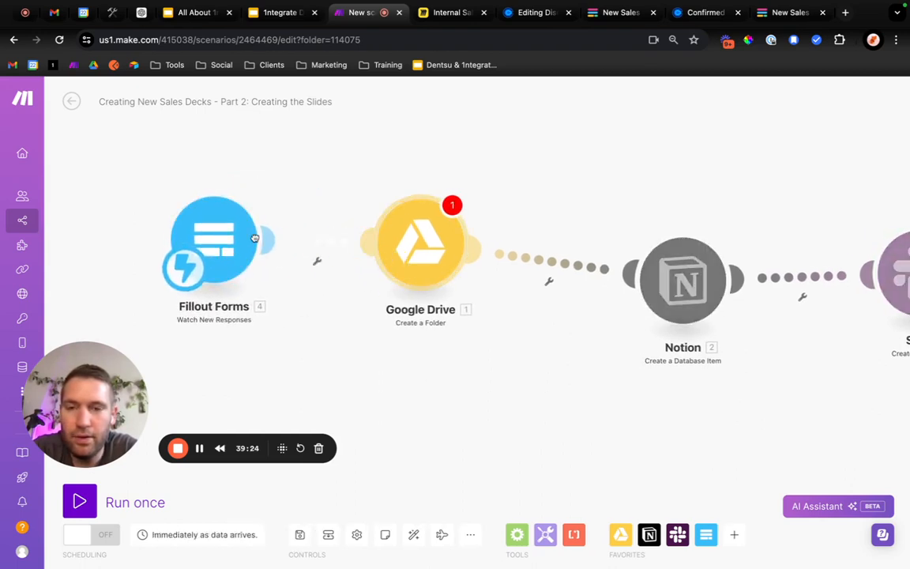
left_click_drag(356, 237, 254, 239)
scroll(356, 319, "right", 2)
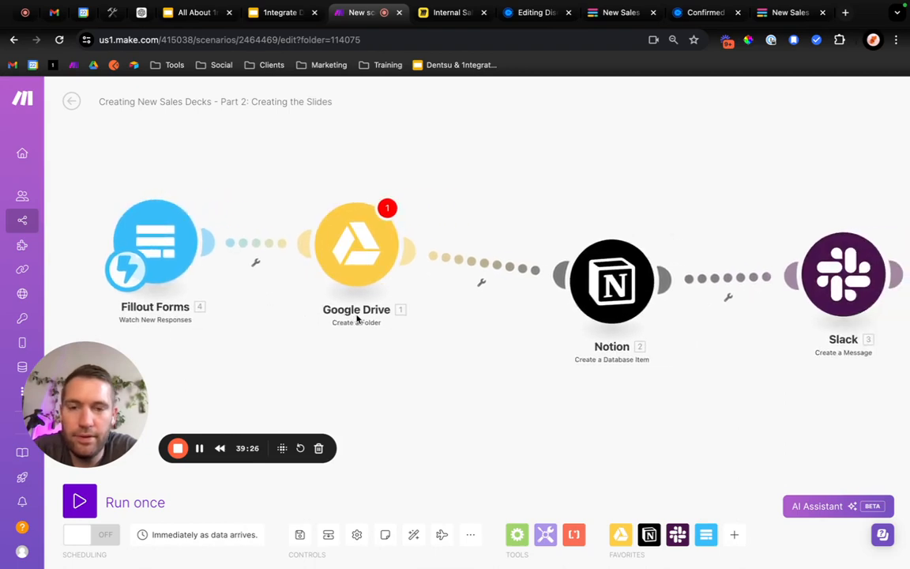
left_click(734, 535)
type("slide")
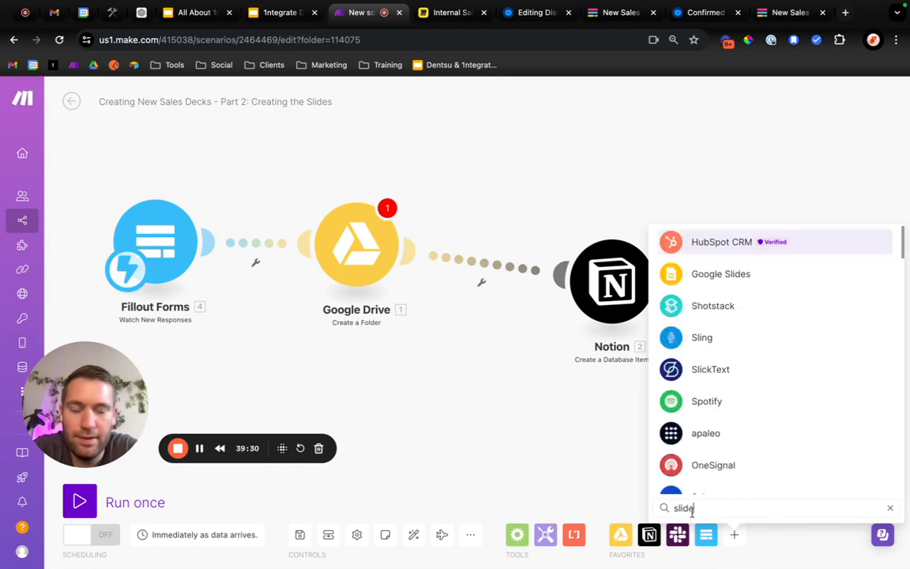
left_click_drag(747, 274, 495, 278)
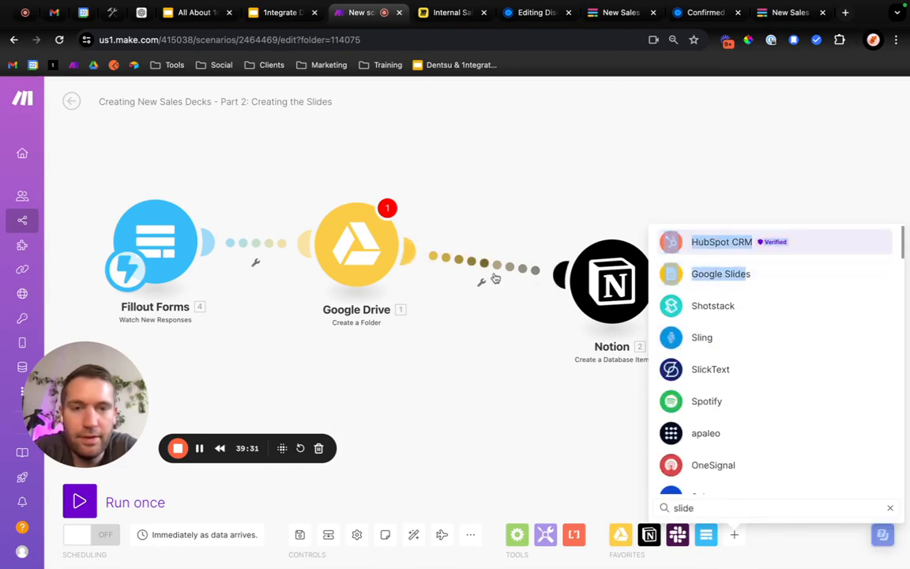
left_click(734, 271)
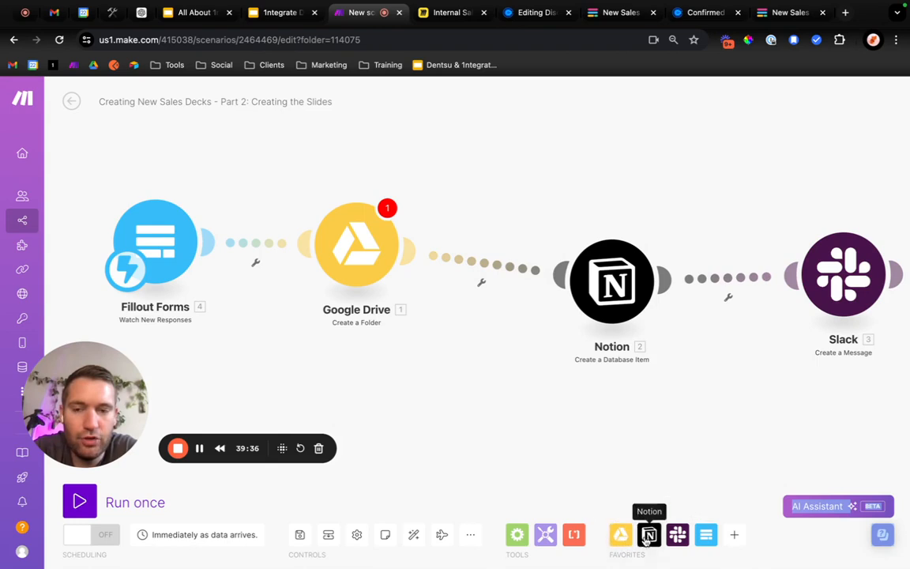
Insert a Google Slides Create a Presentation From a Template module between Google Drive and Notion, and auto-align the modules.
left_click(734, 534)
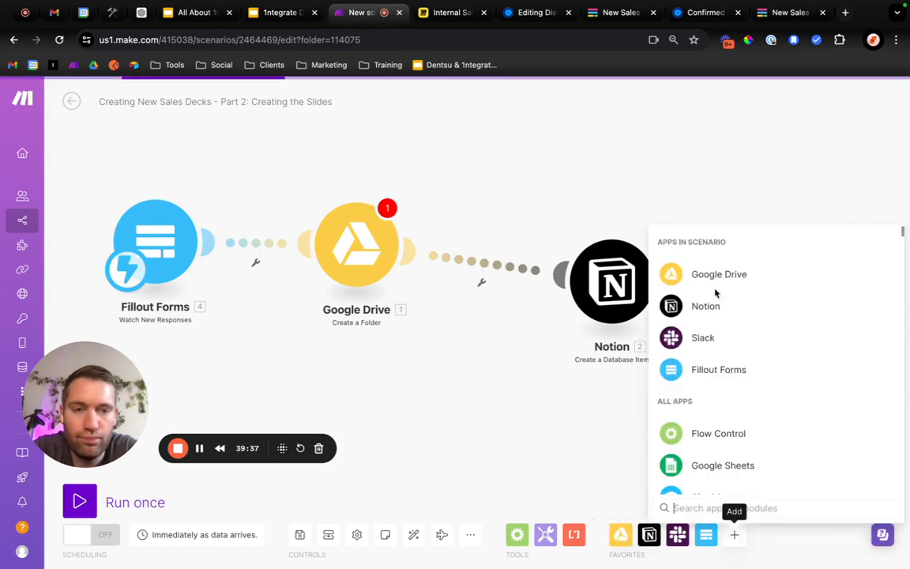
type("slide")
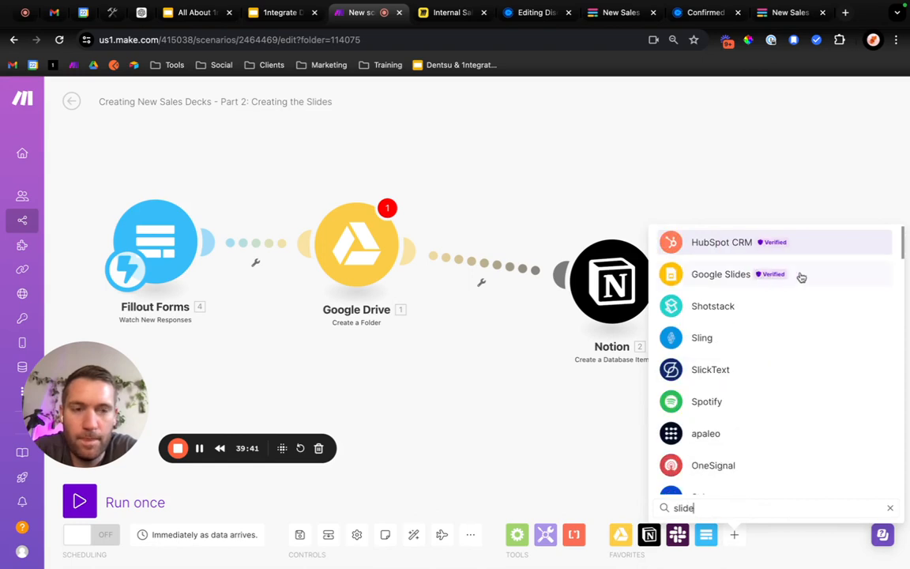
left_click_drag(801, 276, 525, 271)
left_click(677, 274)
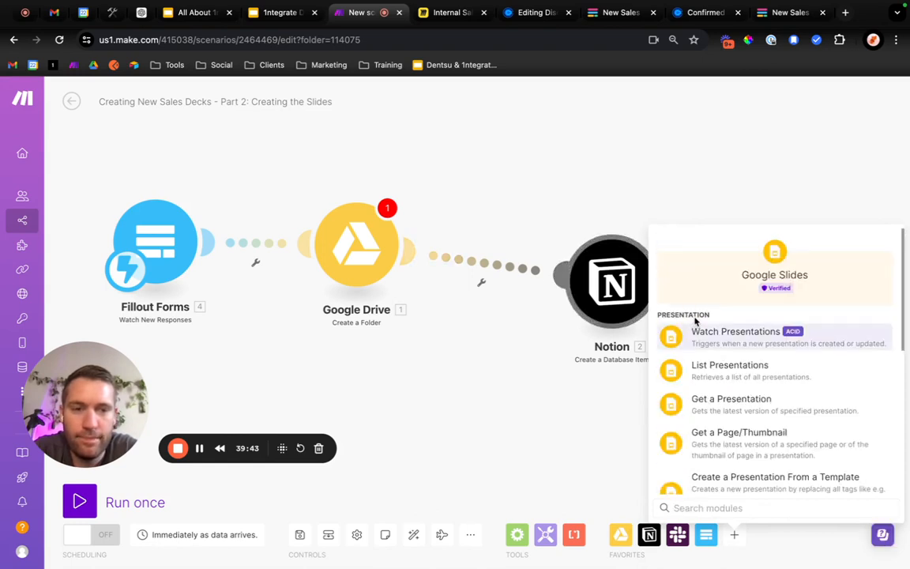
scroll(711, 406, "down", 3)
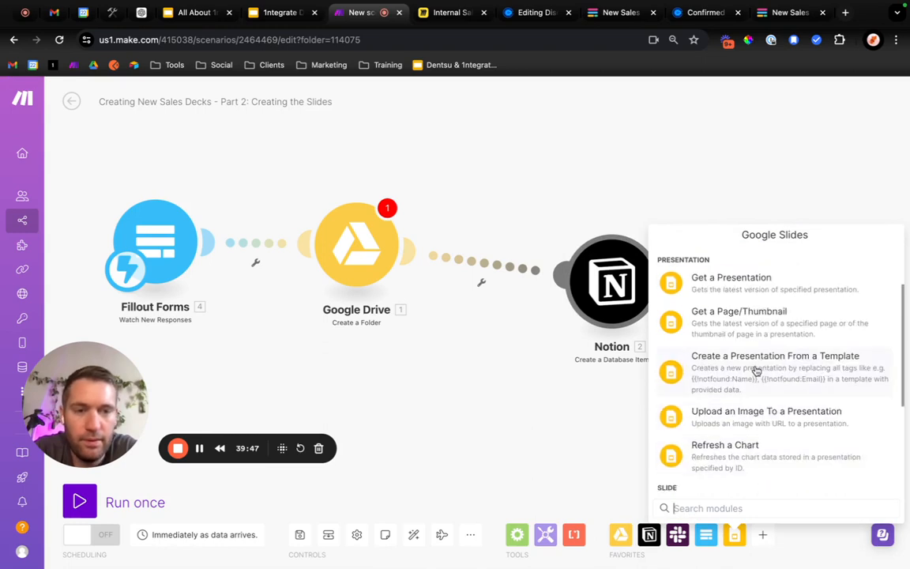
left_click(756, 371)
left_click_drag(756, 370, 511, 251)
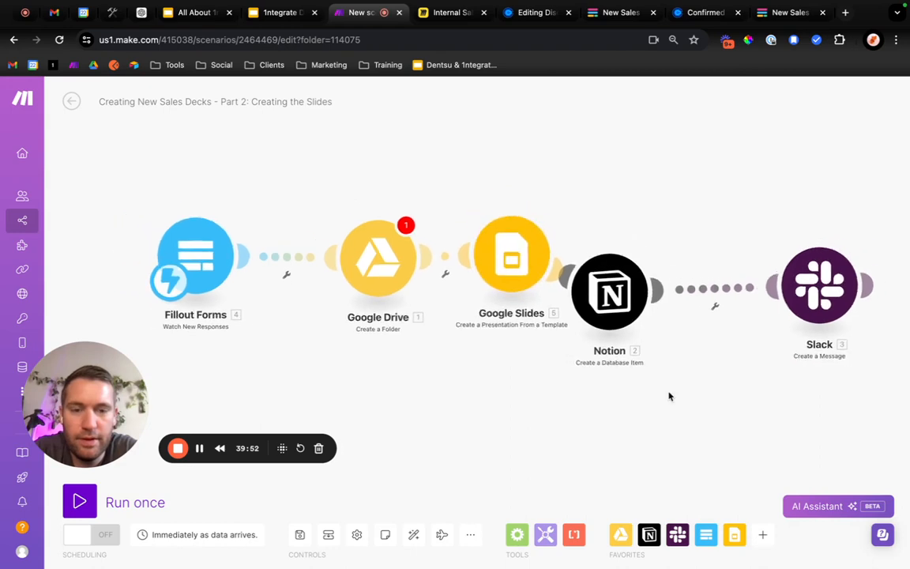
left_click(413, 535)
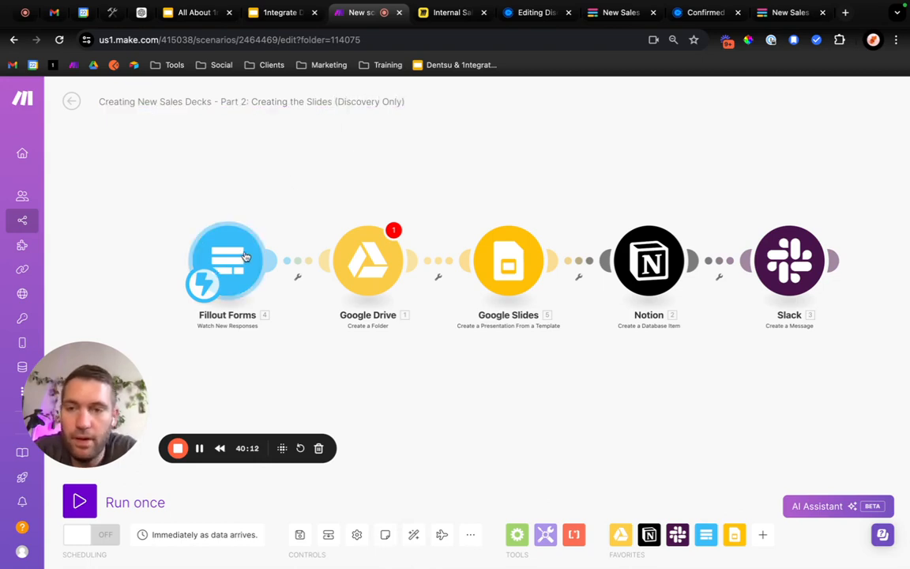
Start a new webhook for the Fillout Forms module and name it Sales Deck Creation.
left_click_drag(246, 257, 193, 257)
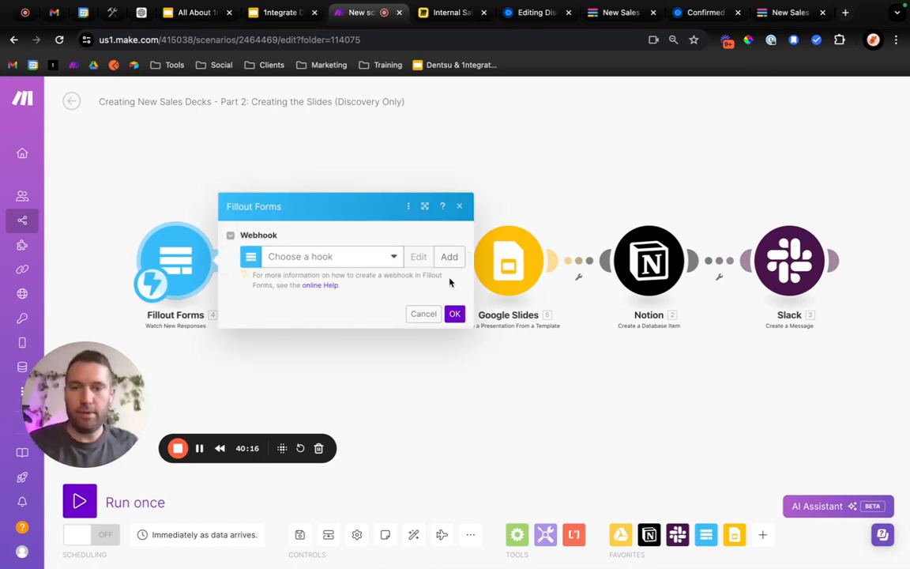
left_click(330, 258)
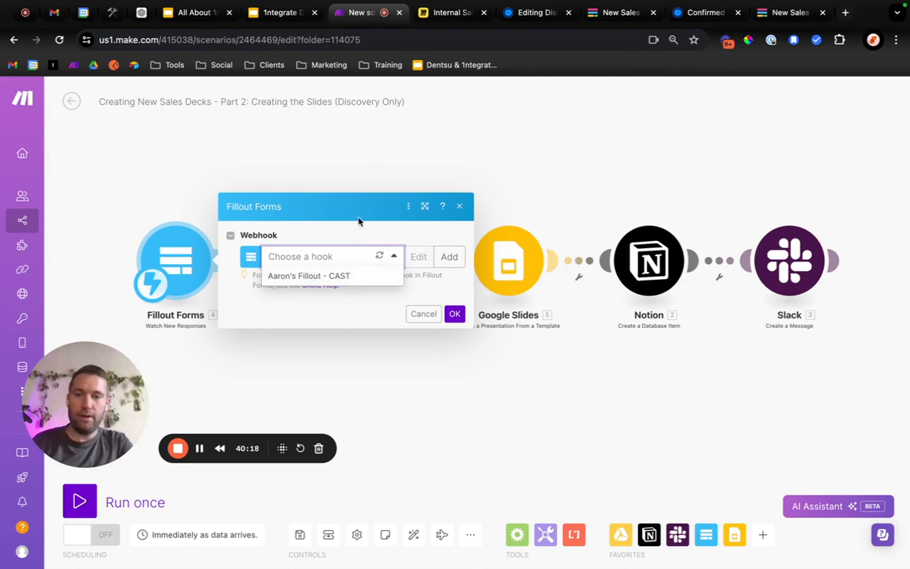
left_click(358, 235)
left_click(447, 256)
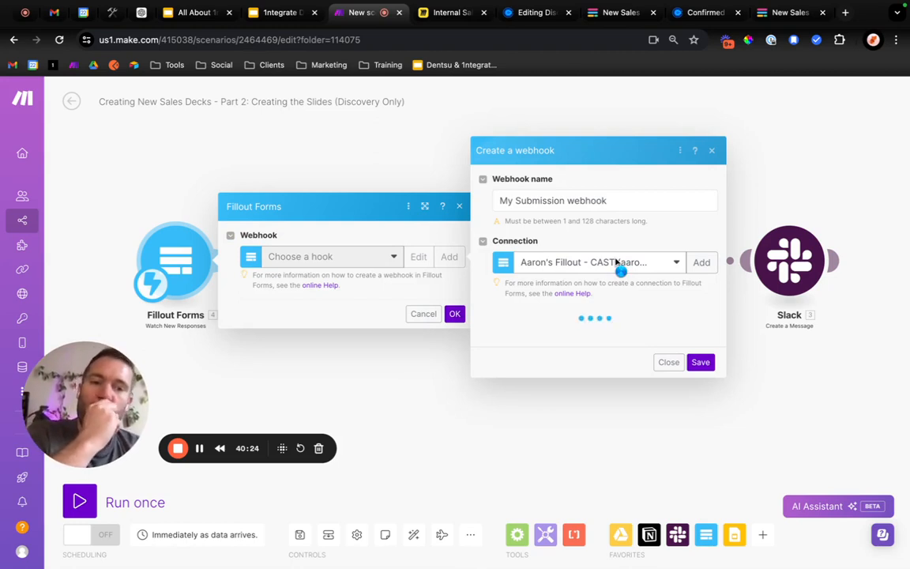
left_click(575, 194)
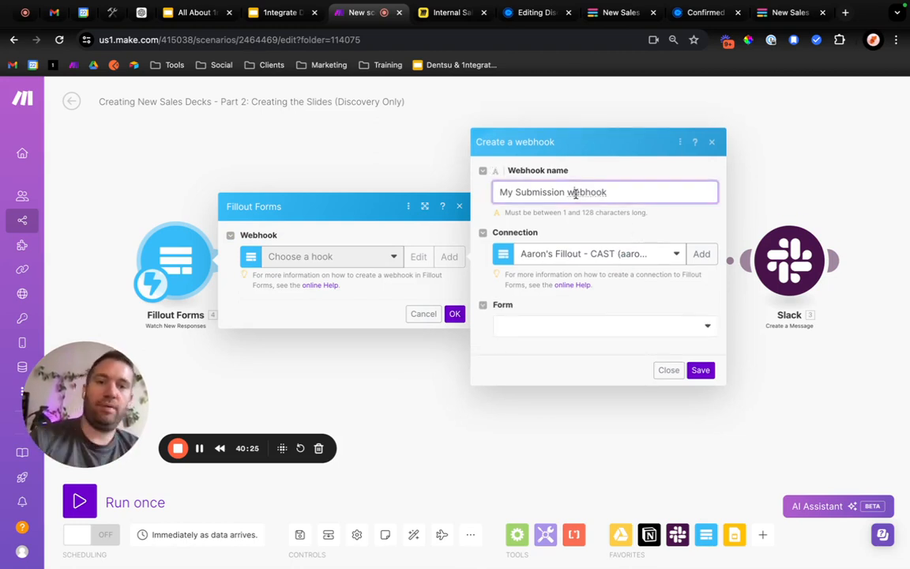
key("super+a")
type("Sales Dec")
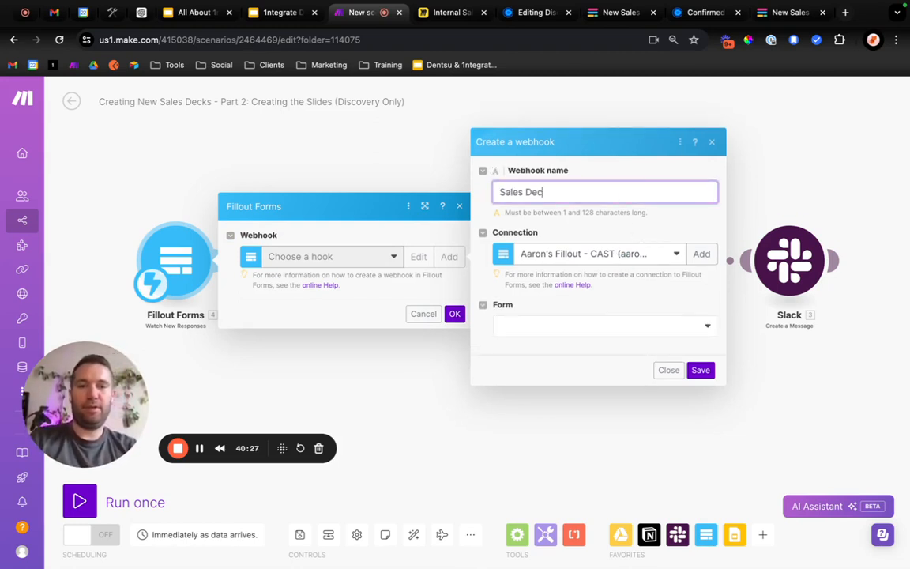
type("k Web")
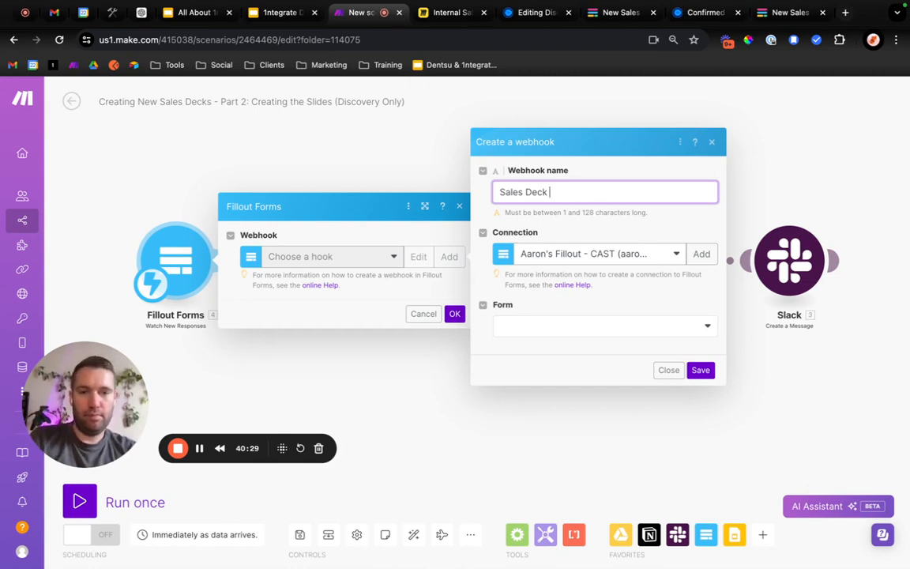
Create a new Fillout connection named Sales Deck Creation for the webhook and authorize Make to access the Fillout account.
left_click(643, 254)
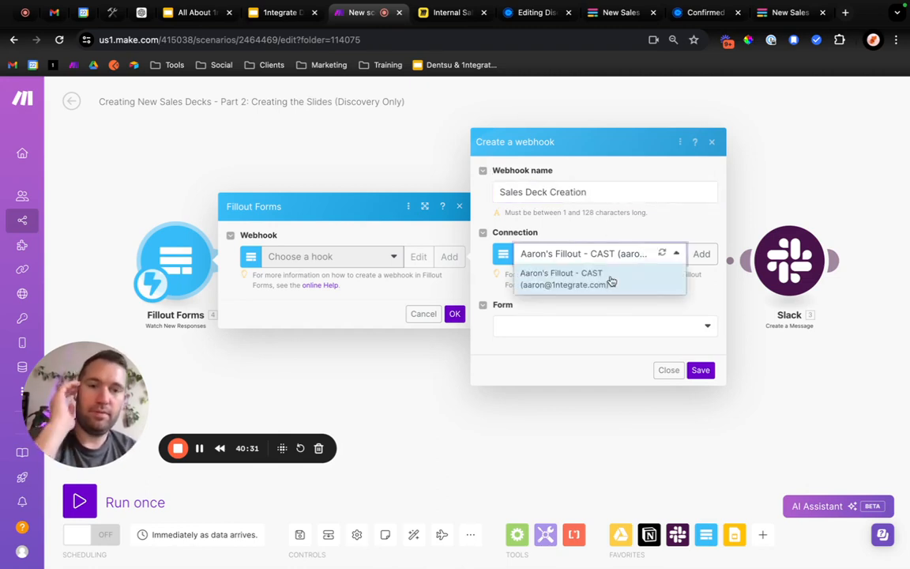
left_click(614, 236)
left_click(701, 254)
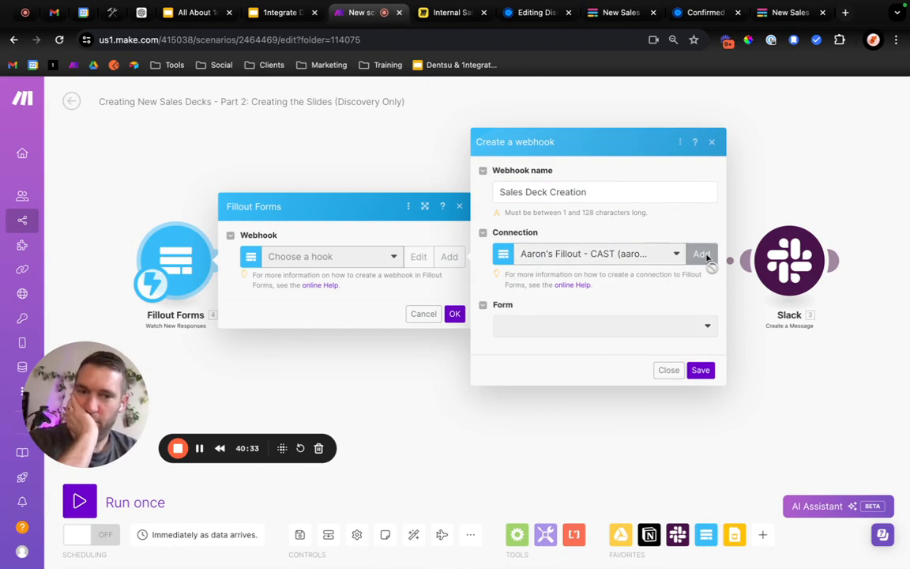
triple_click(552, 212)
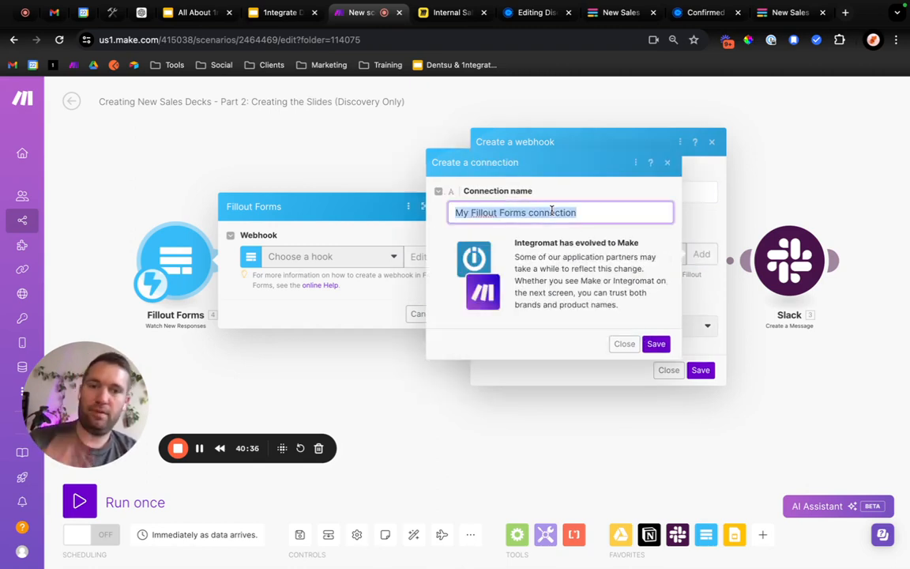
type("Sales Deck")
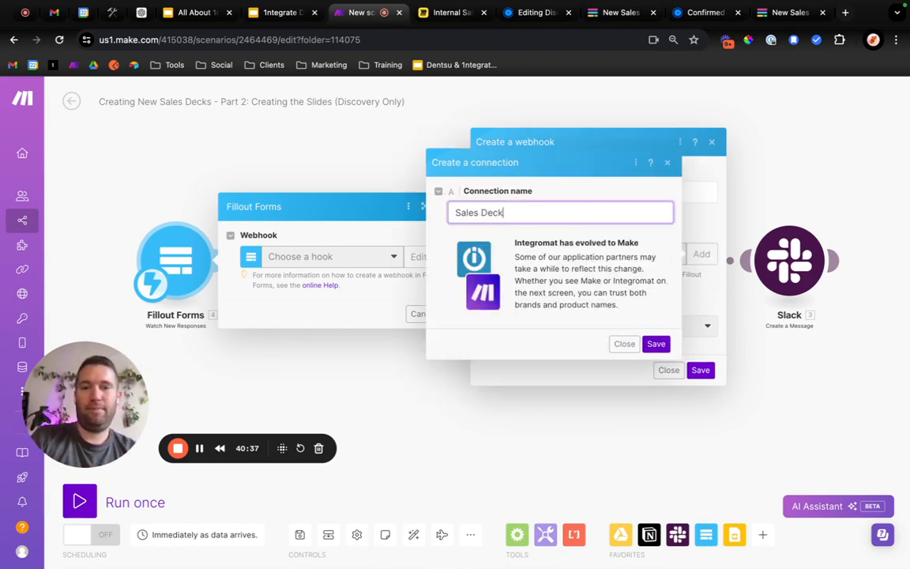
type(" Creation")
left_click(650, 343)
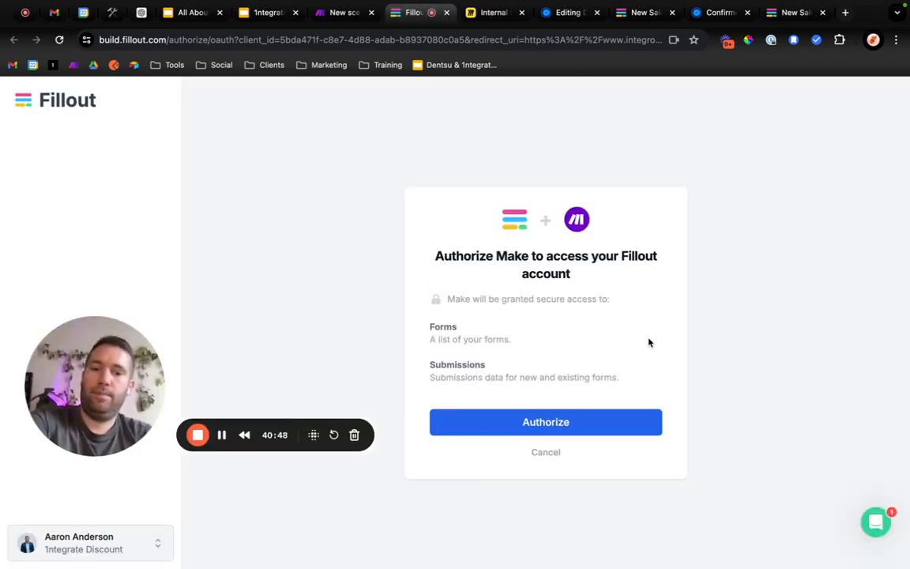
left_click(579, 418)
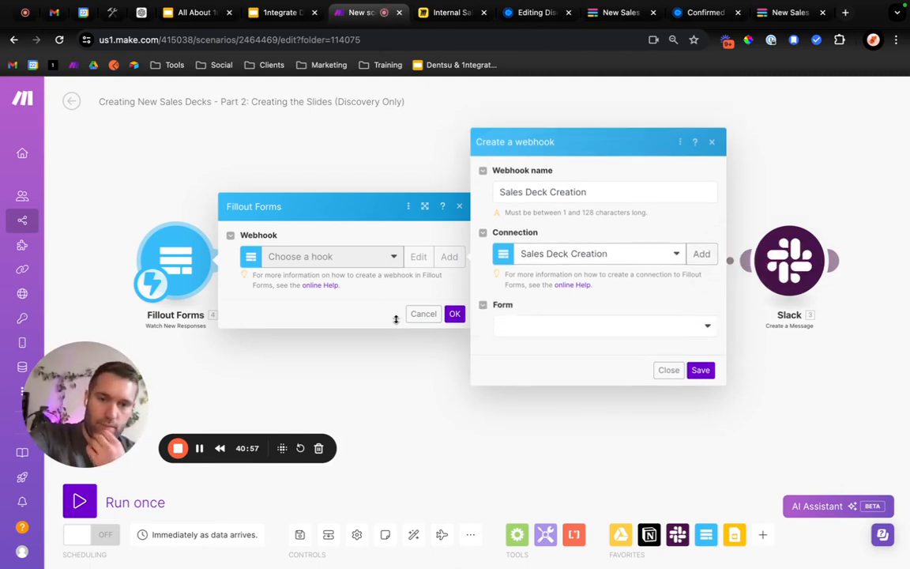
Set the webhook's form to New Sales Deck Form, save the webhook and confirm the Fillout Forms module.
left_click(547, 328)
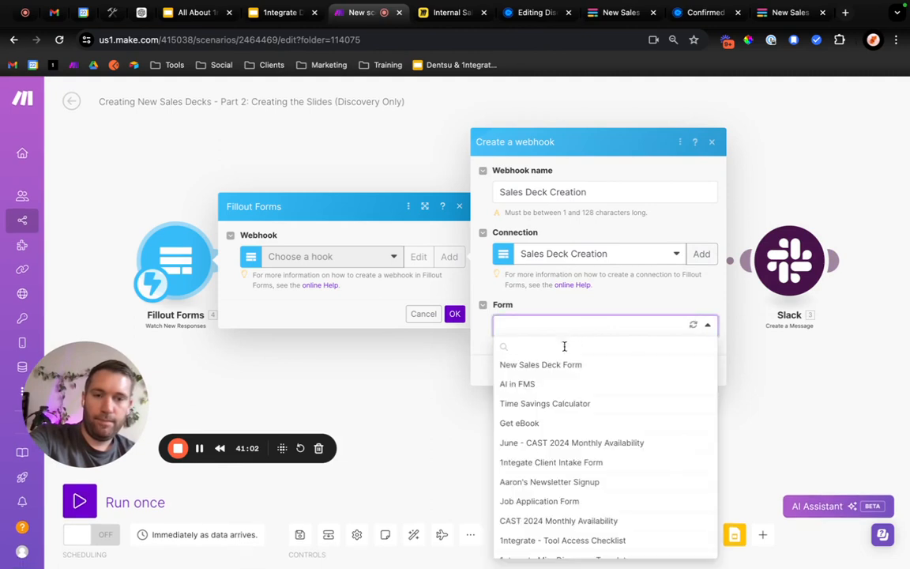
left_click(561, 366)
left_click(700, 372)
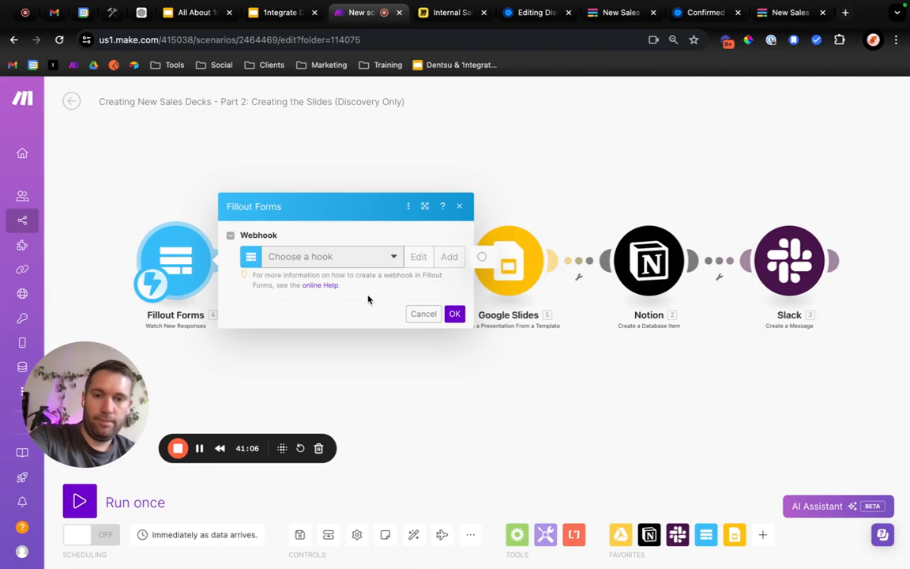
left_click(454, 331)
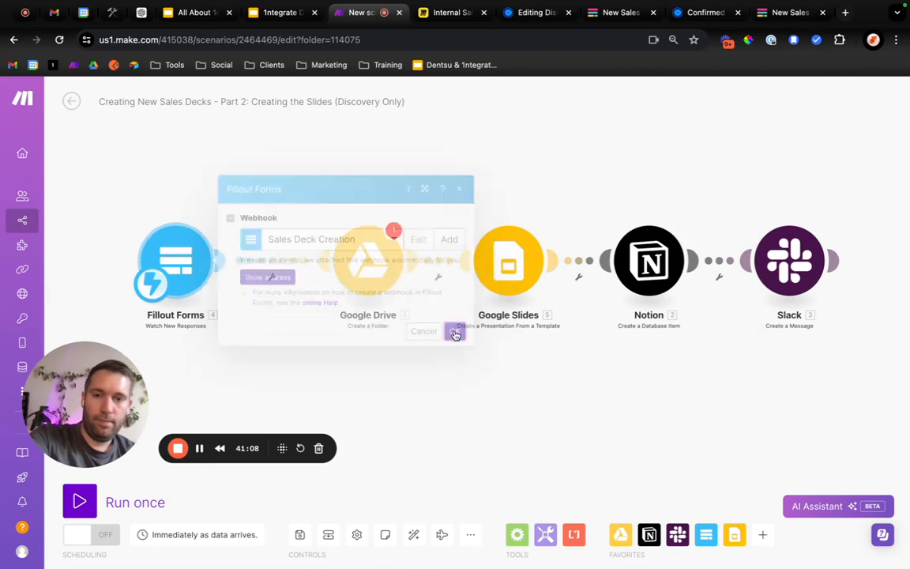
Move the Fillout Forms and Google Drive modules farther left along the flow, keeping them evenly in line.
left_click_drag(179, 265, 119, 267)
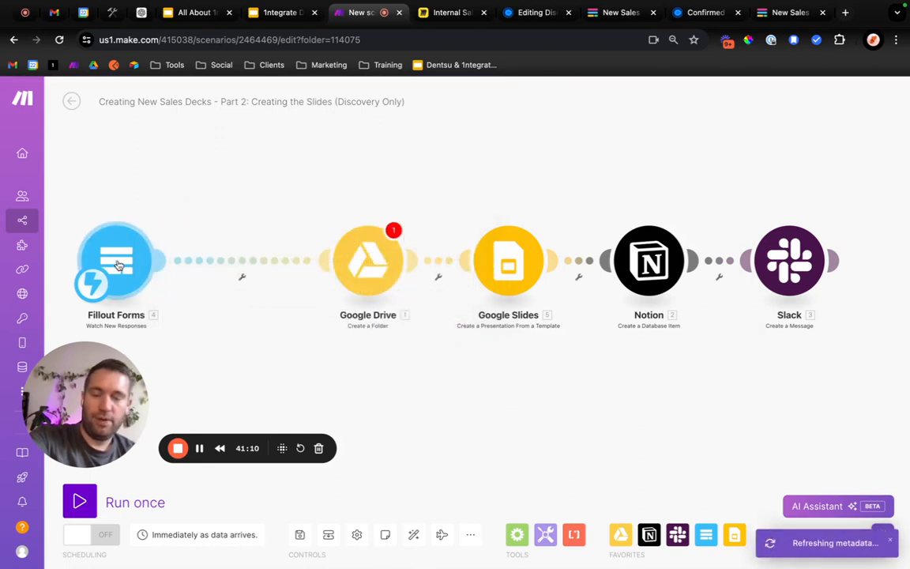
left_click_drag(365, 265, 290, 269)
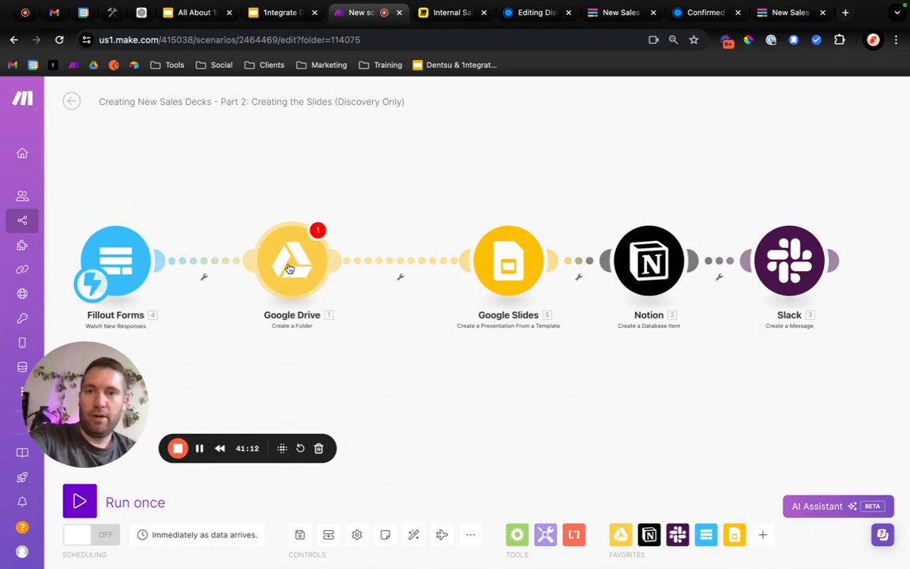
left_click(199, 451)
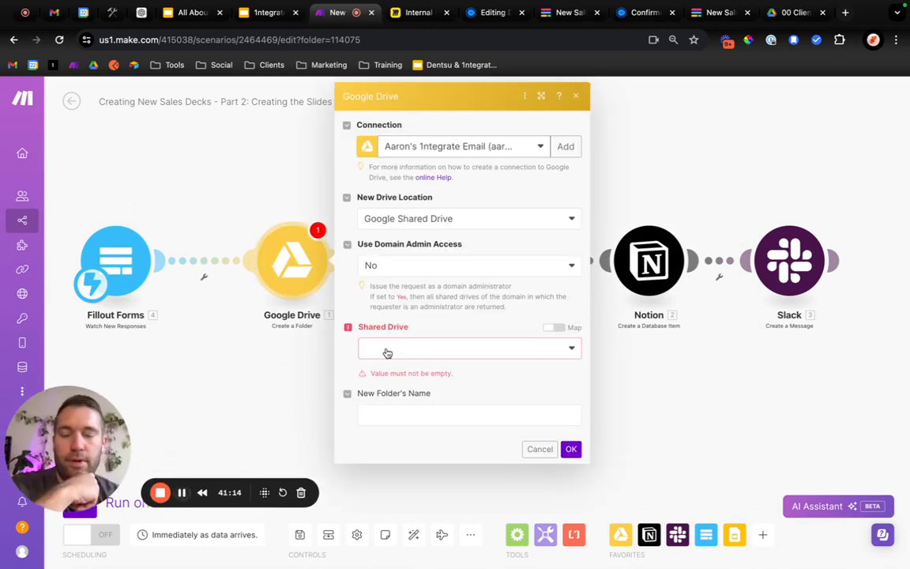
Set the Google Drive module to create a folder in the 1ntegrate shared drive under 00 Clients, named with the Customer Company answer.
left_click(398, 357)
left_click(408, 368)
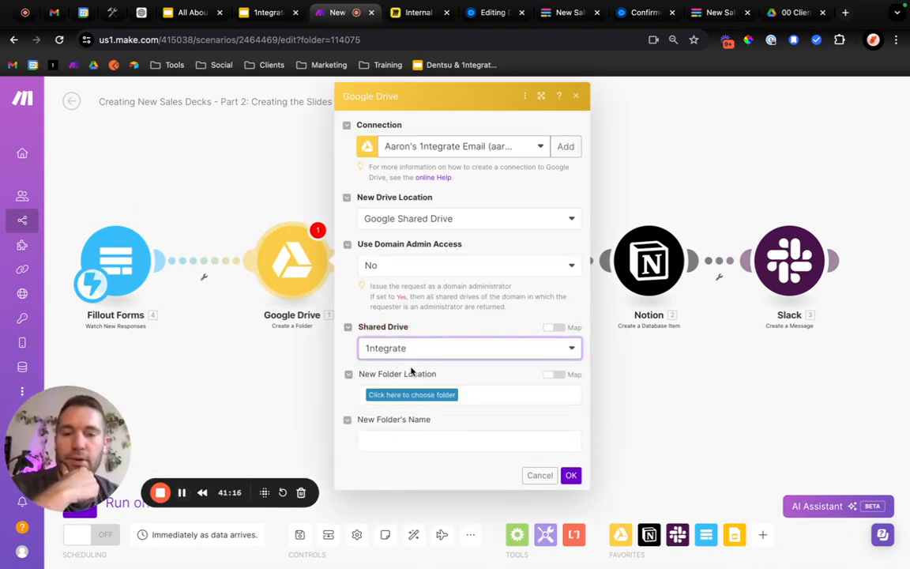
left_click(418, 395)
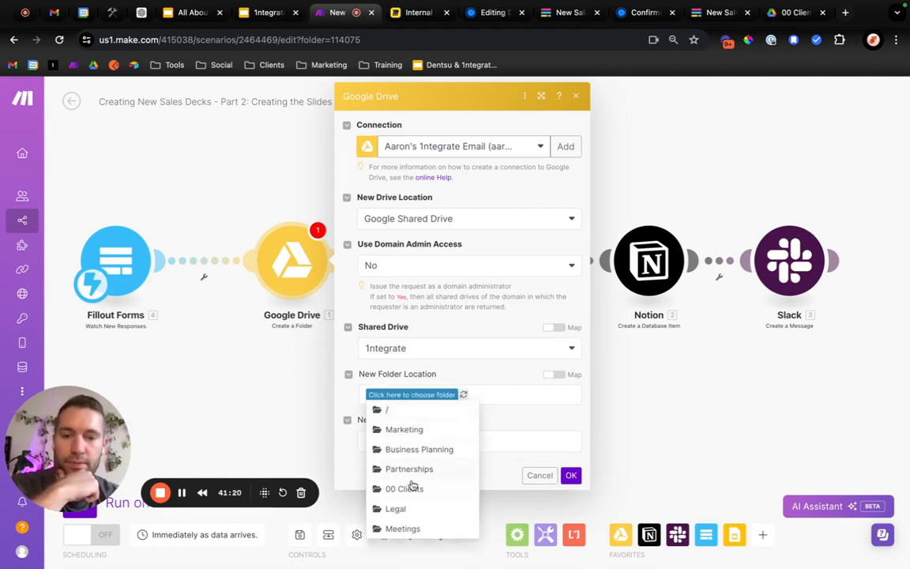
left_click(409, 487)
left_click(430, 440)
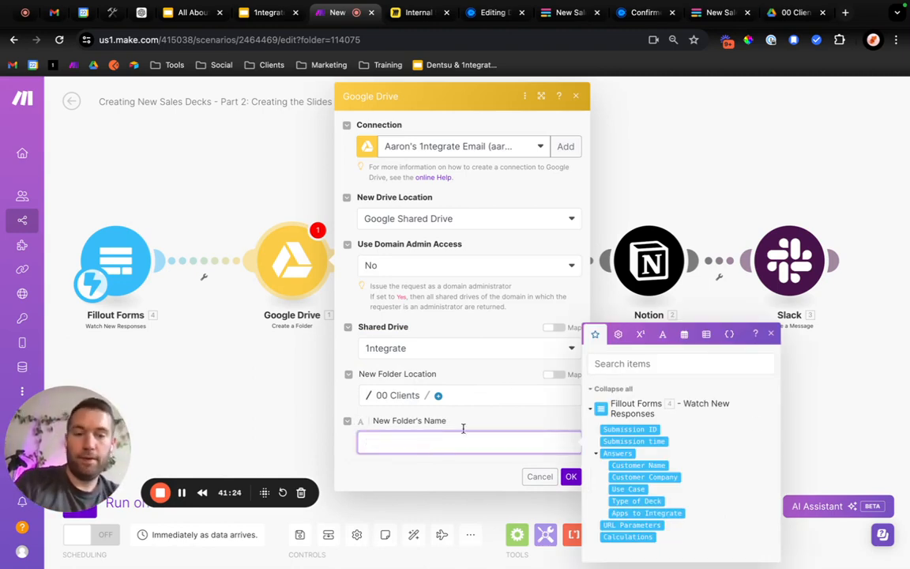
left_click(644, 477)
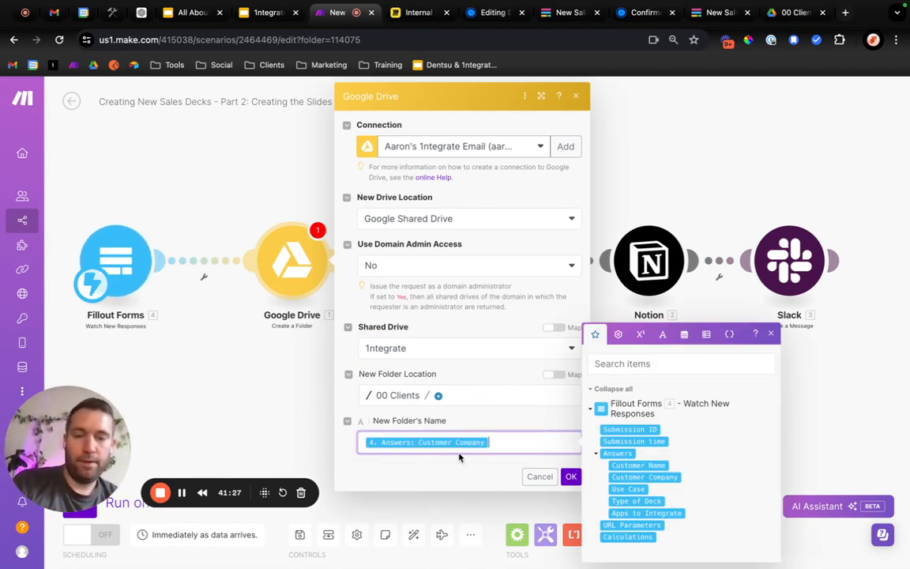
left_click(571, 477)
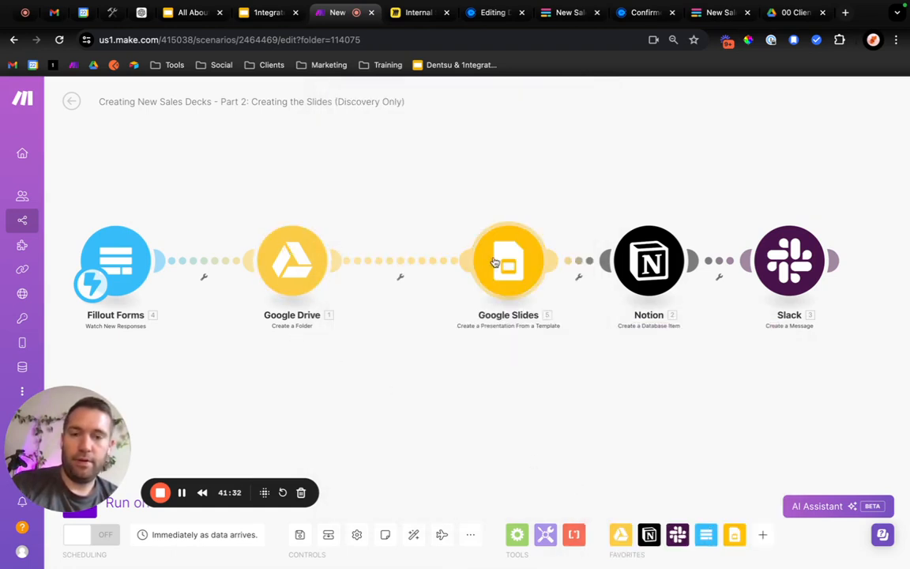
Move the Google Slides module closer to Google Drive and check its template settings without changing them.
left_click_drag(522, 276, 463, 277)
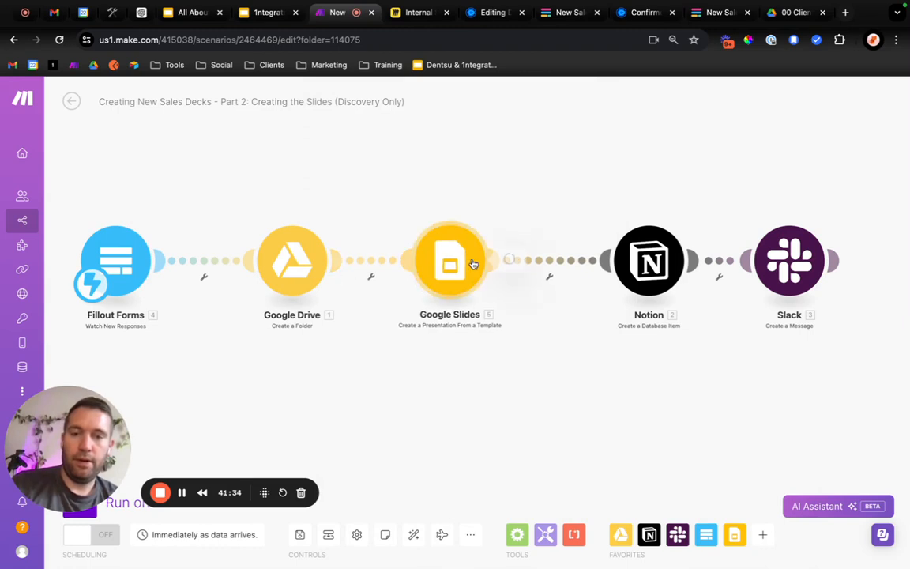
left_click(472, 264)
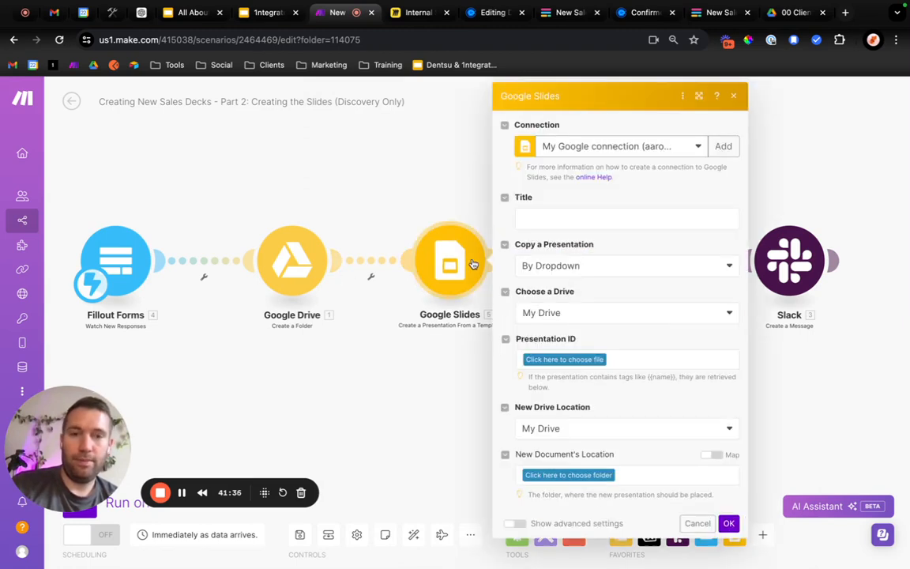
left_click(735, 97)
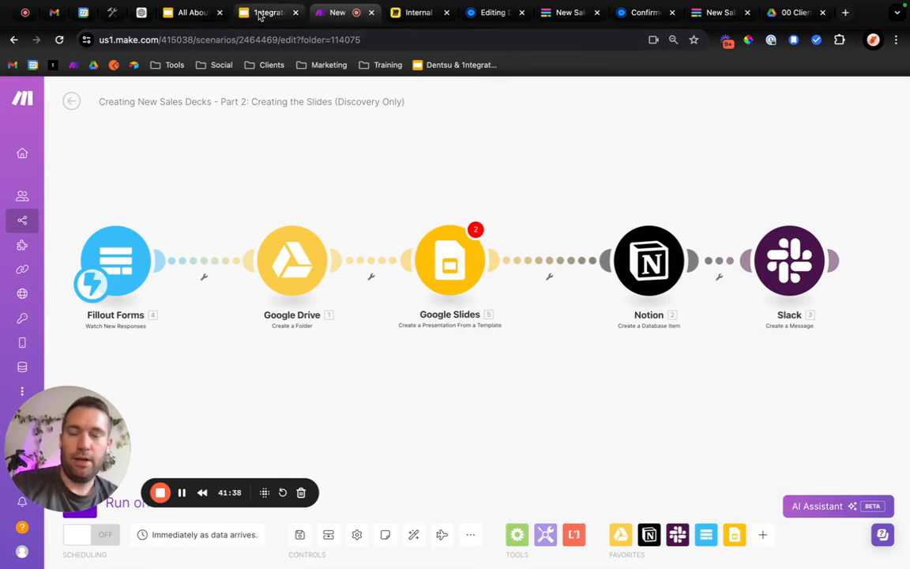
Switch to the 1ntegrate Discovery Template in Google Slides and look through its slides.
left_click(263, 12)
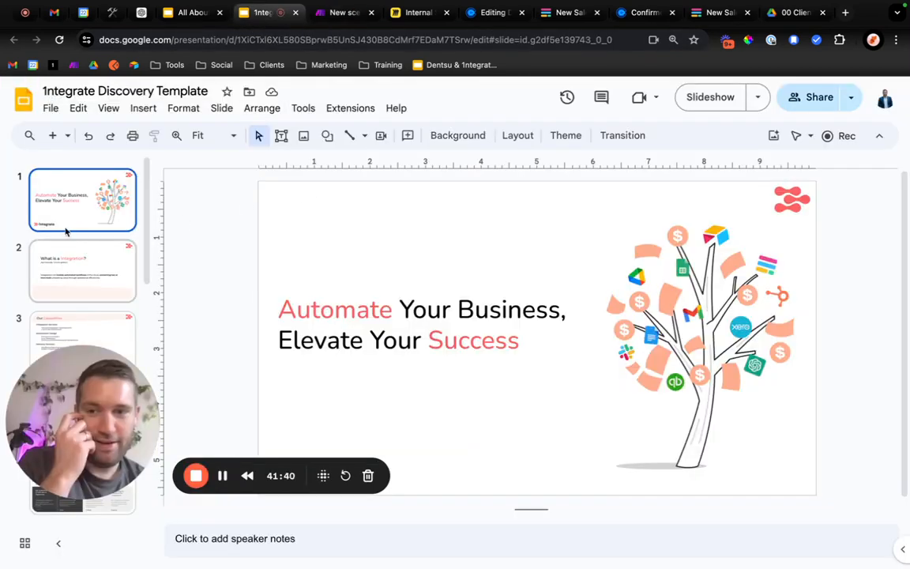
scroll(110, 326, "down", 3)
scroll(111, 327, "down", 6)
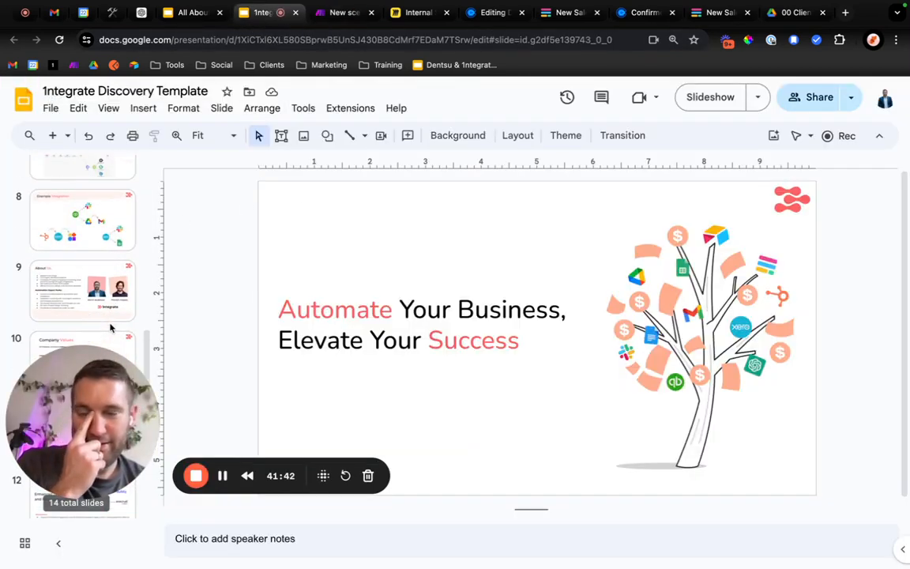
scroll(111, 327, "up", 10)
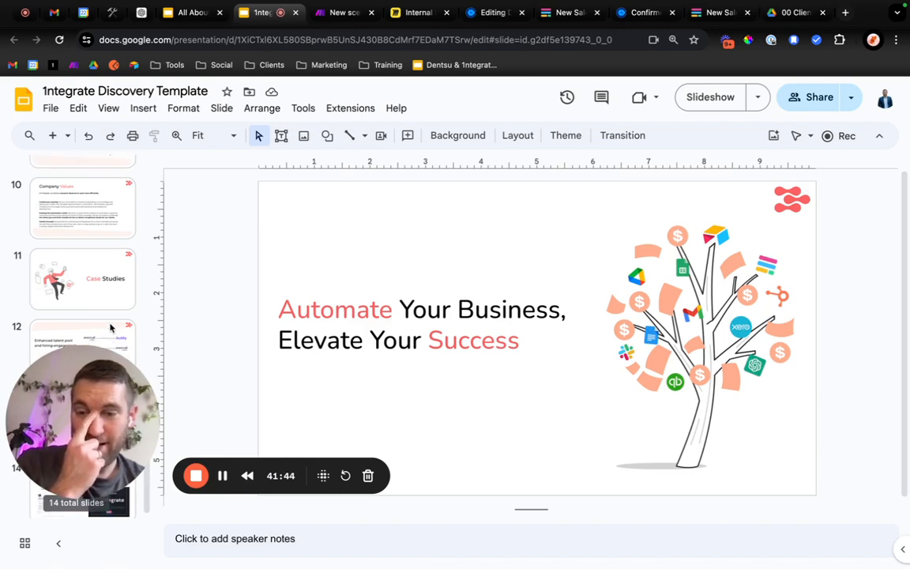
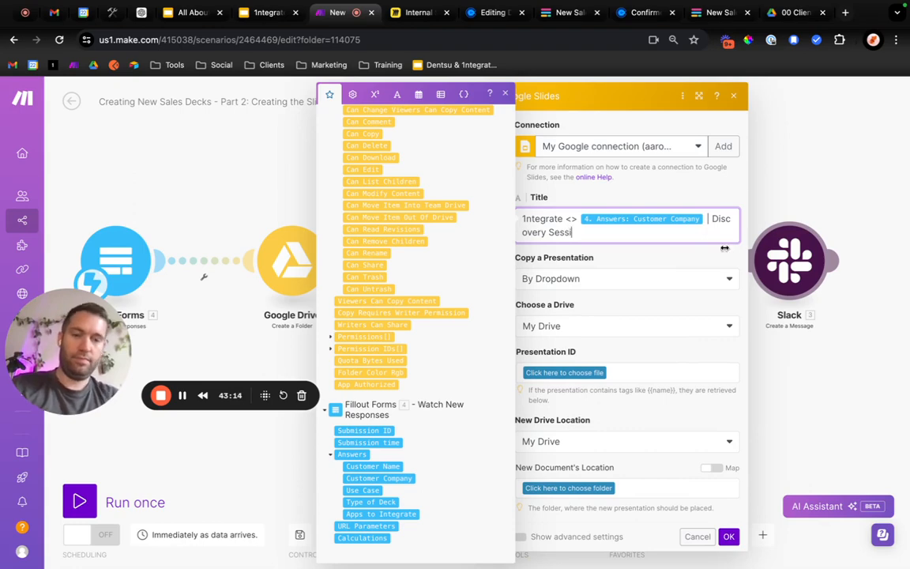
Complete the presentation title as "1ntegrate <> Customer Company | Discovery Session" and keep the copy method at By Dropdown.
type("on")
left_click(624, 262)
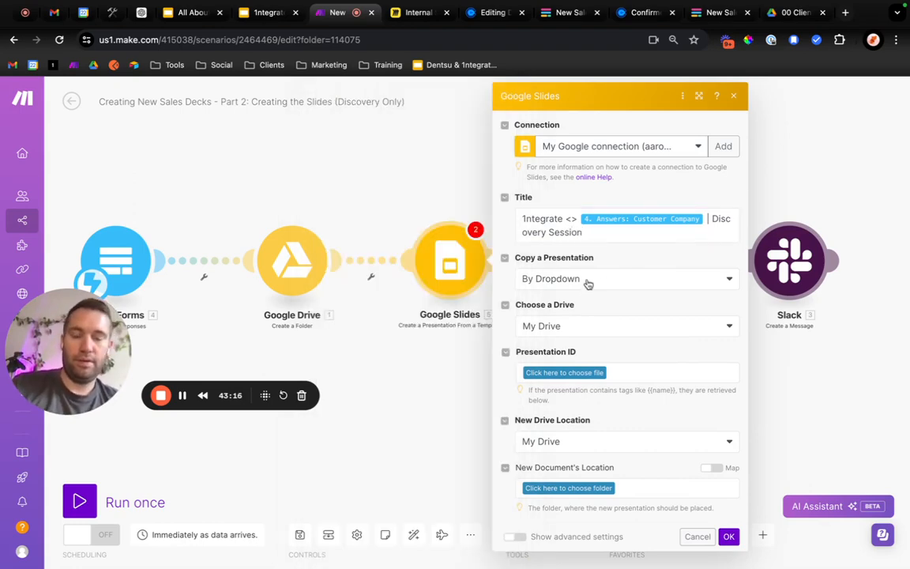
left_click(588, 282)
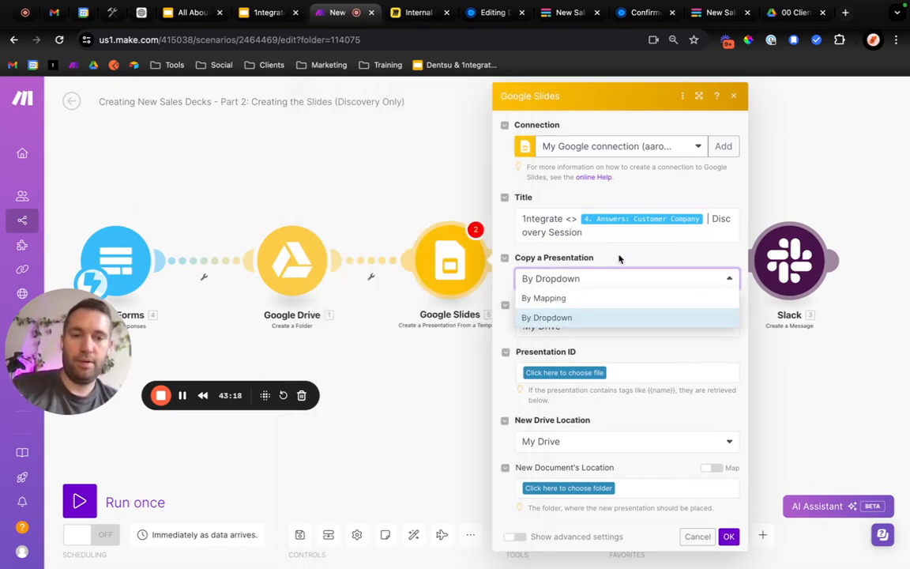
left_click(619, 259)
Set the template's source drive to Google Shared Drive and choose the 1ntegrate shared drive.
left_click(577, 332)
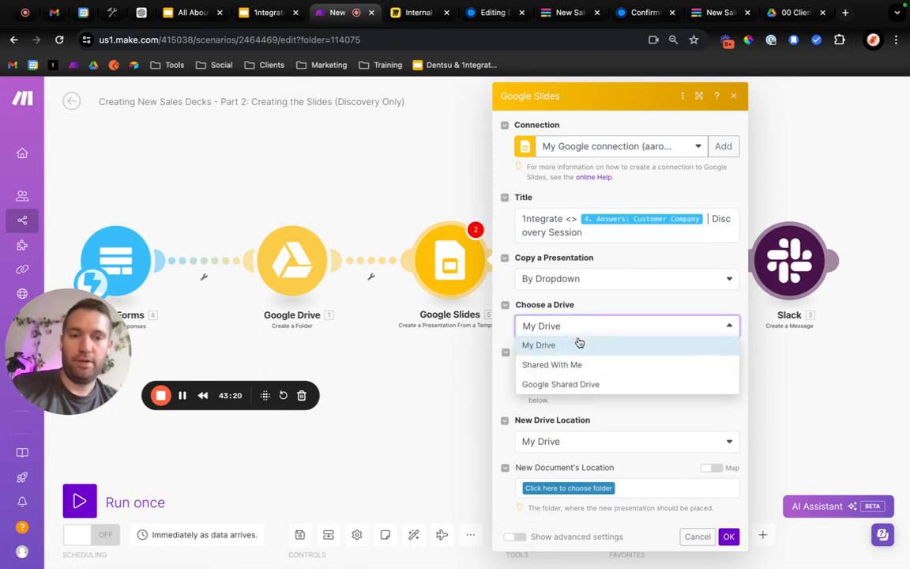
left_click(575, 384)
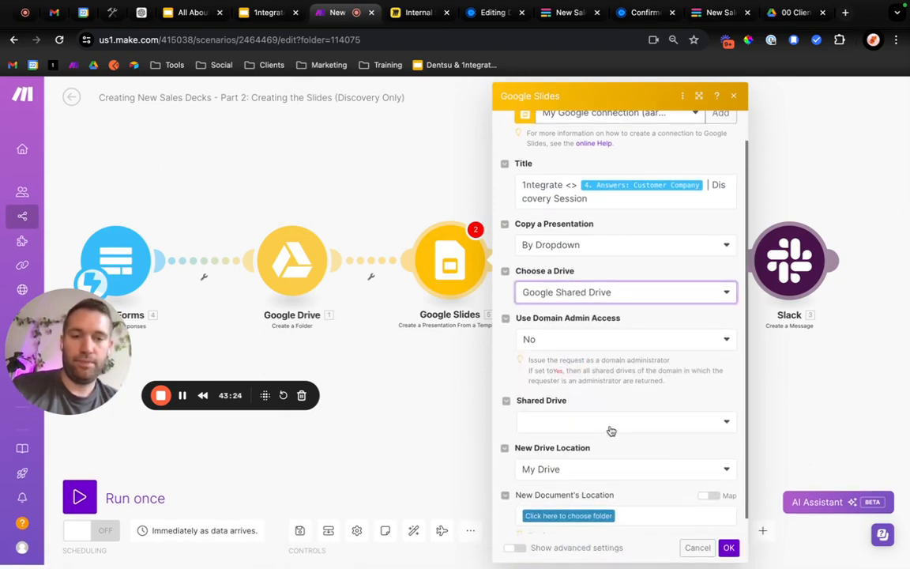
left_click(598, 423)
left_click(571, 425)
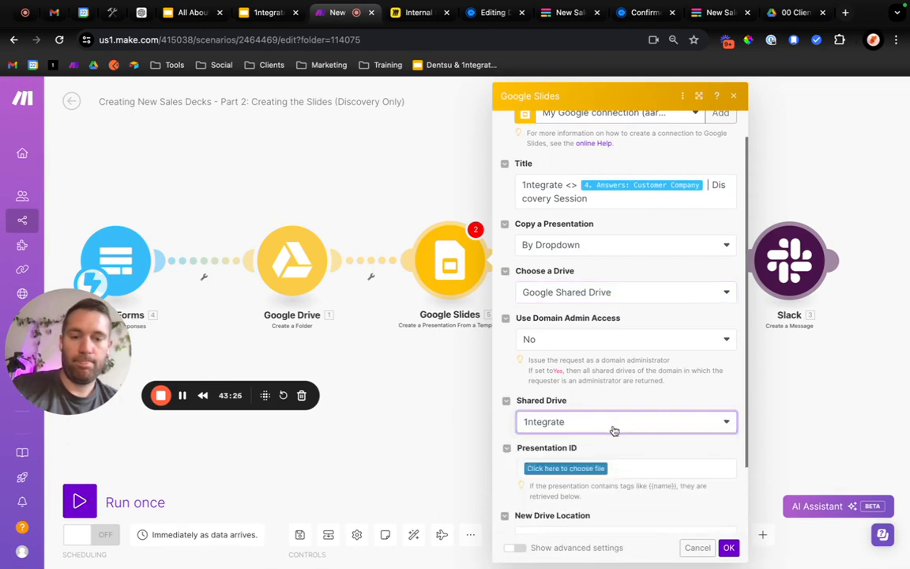
scroll(613, 430, "down", 2)
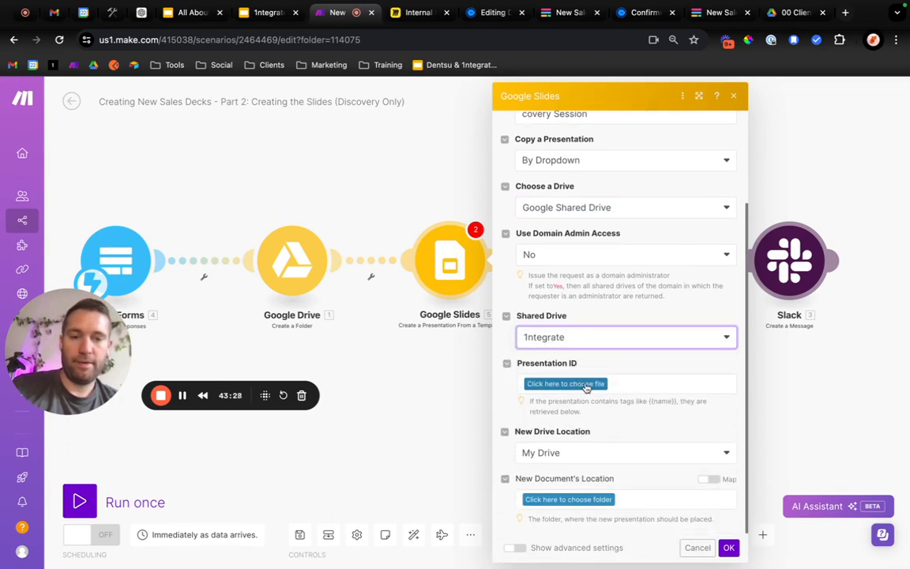
Switch to the 1ntegrate Discovery Template in Google Slides, highlight the presentation ID in its web address, and return to Make.
left_click(262, 13)
left_click(244, 40)
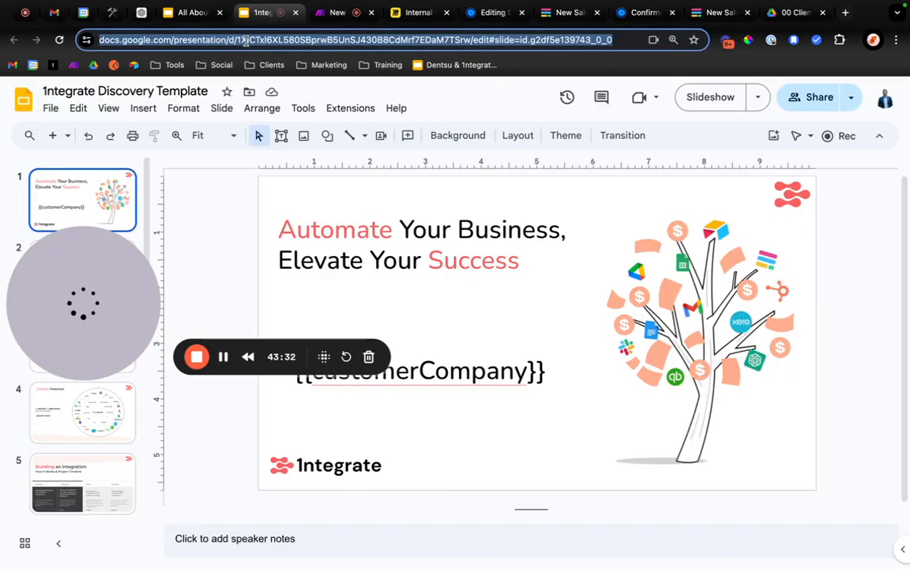
left_click(244, 41)
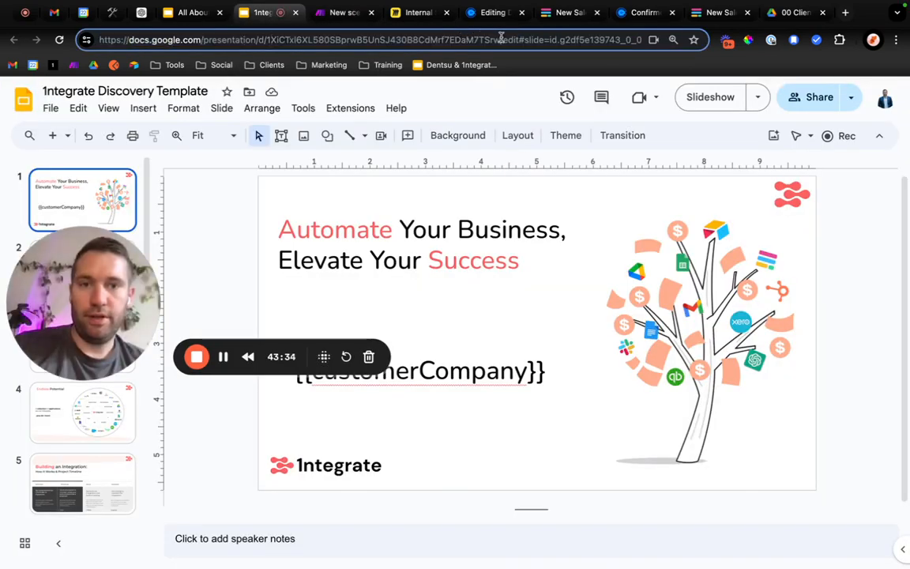
left_click_drag(501, 40, 258, 39)
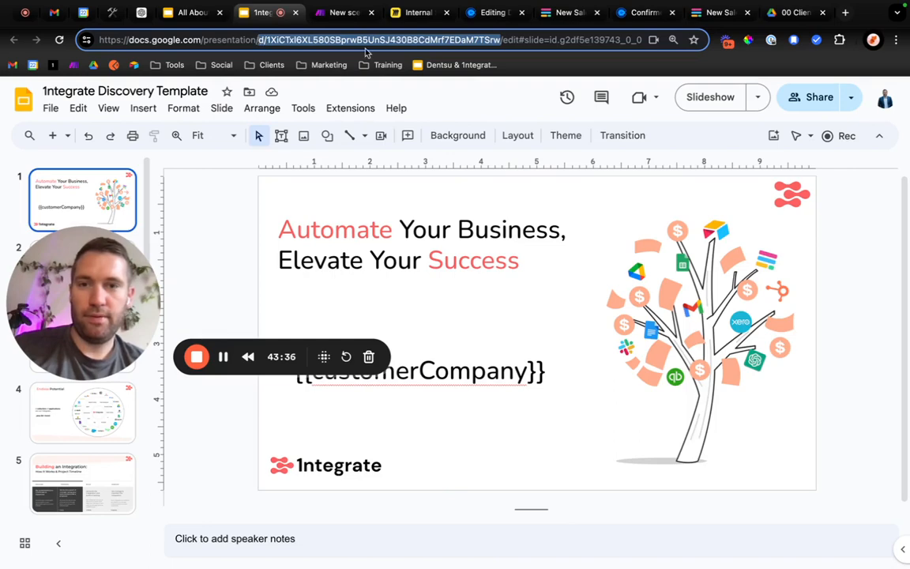
left_click(343, 13)
Select 1ntegrate Discovery Template as the presentation, under 00 Clients / 00 Template / AUTOMATION TEMPLATES - DO NOT CHANGE.
left_click(605, 391)
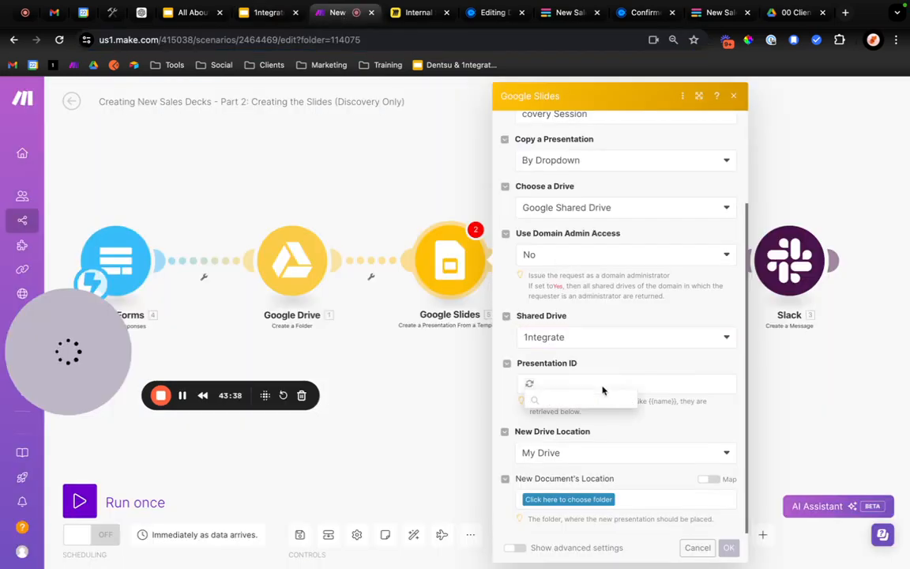
key("super+v")
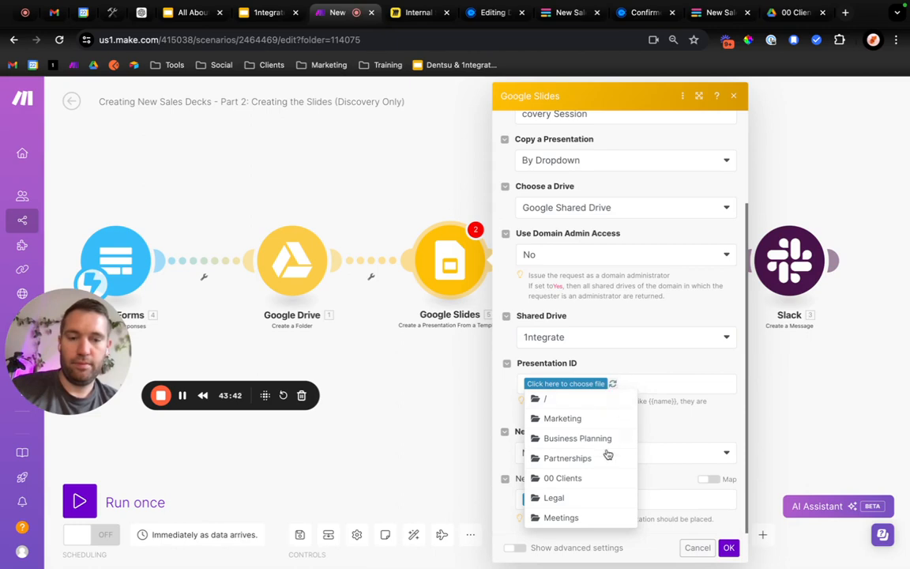
left_click(595, 479)
left_click(596, 386)
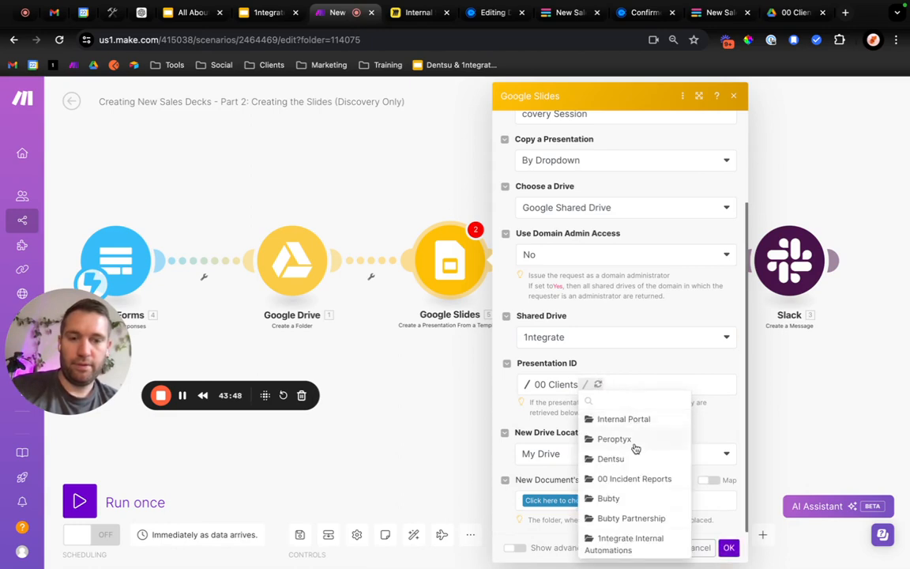
scroll(639, 511, "down", 3)
scroll(640, 511, "up", 1)
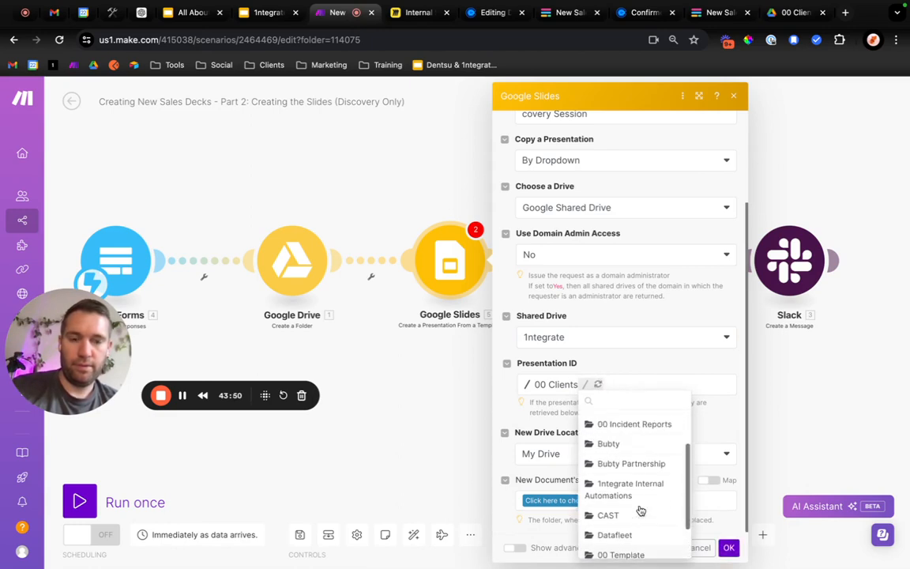
scroll(640, 511, "down", 2)
left_click(640, 510)
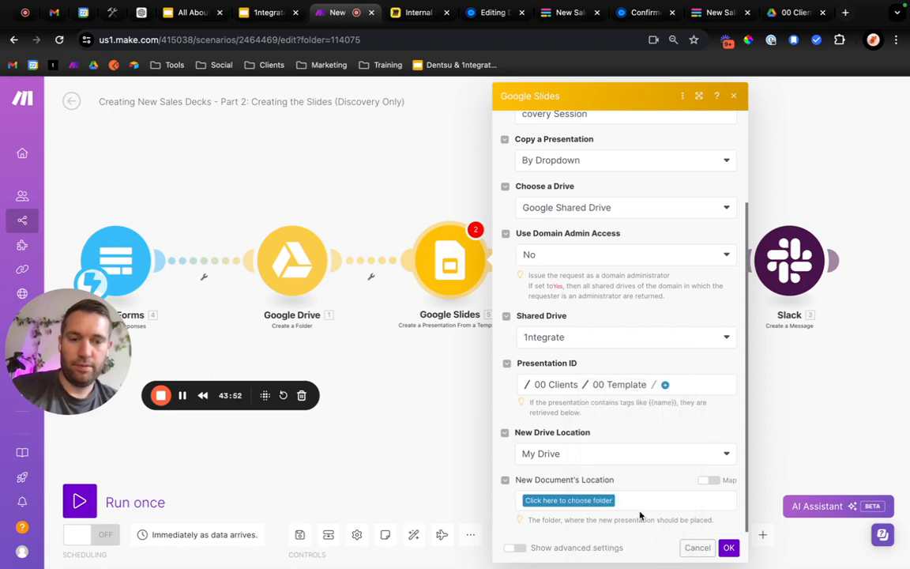
left_click(664, 384)
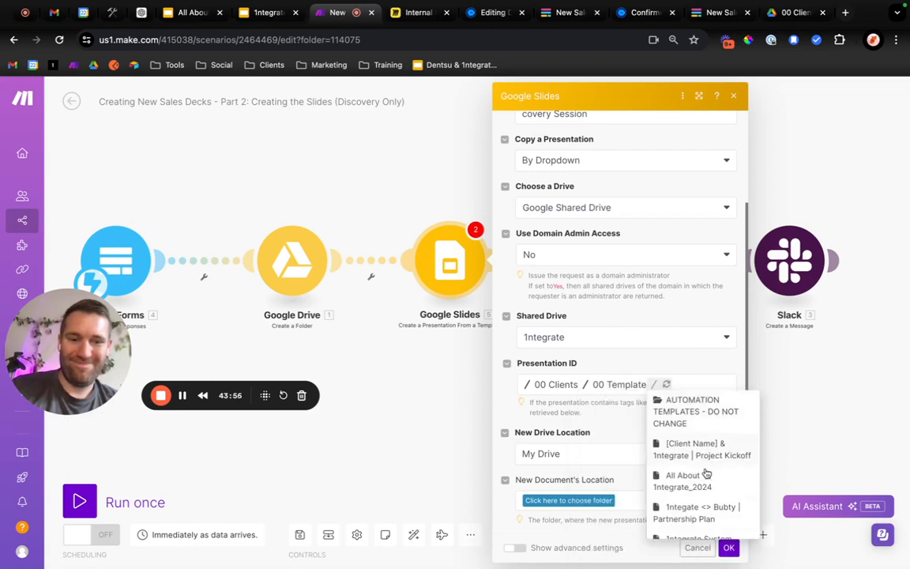
left_click(695, 416)
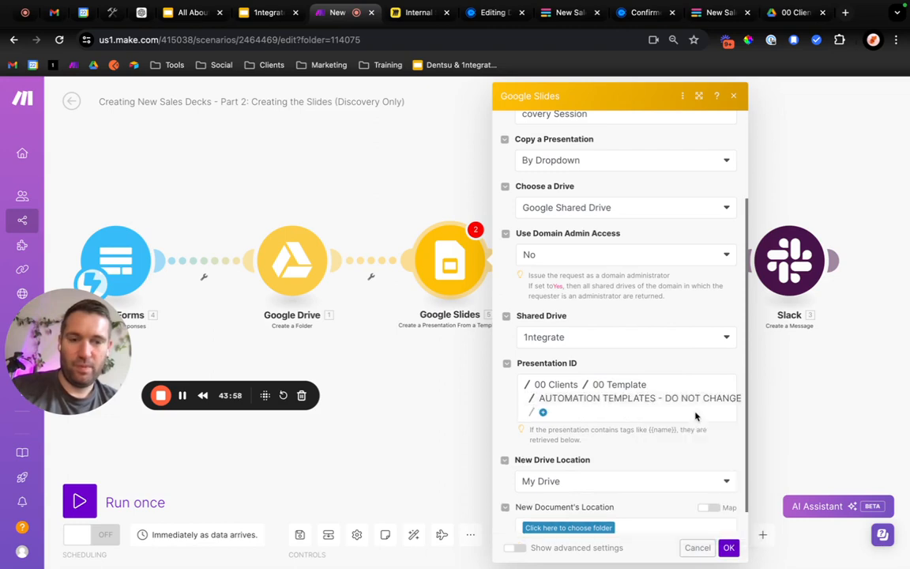
left_click(542, 412)
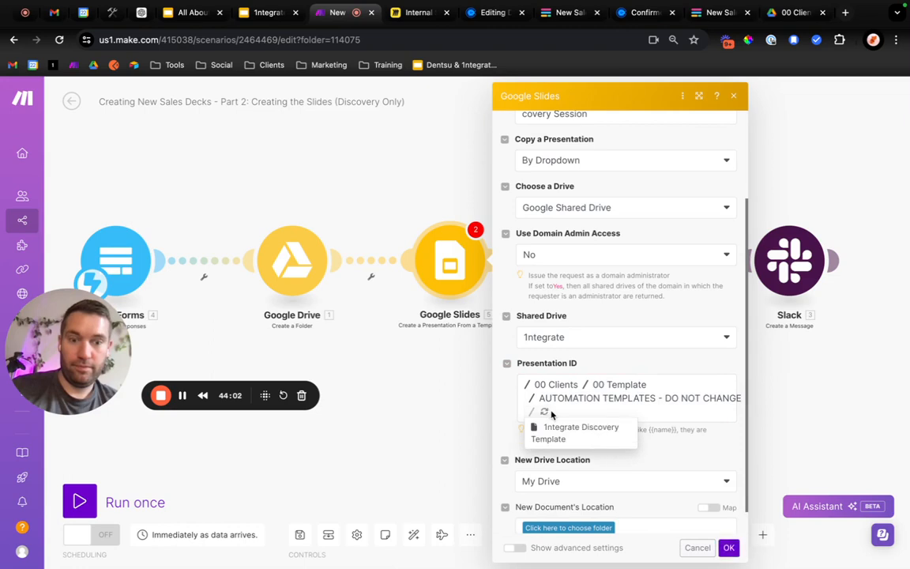
left_click(559, 436)
Map the template's customerCompany value to the Fillout Customer Company answer and check its placeholder in the Google Slides template.
scroll(628, 450, "down", 2)
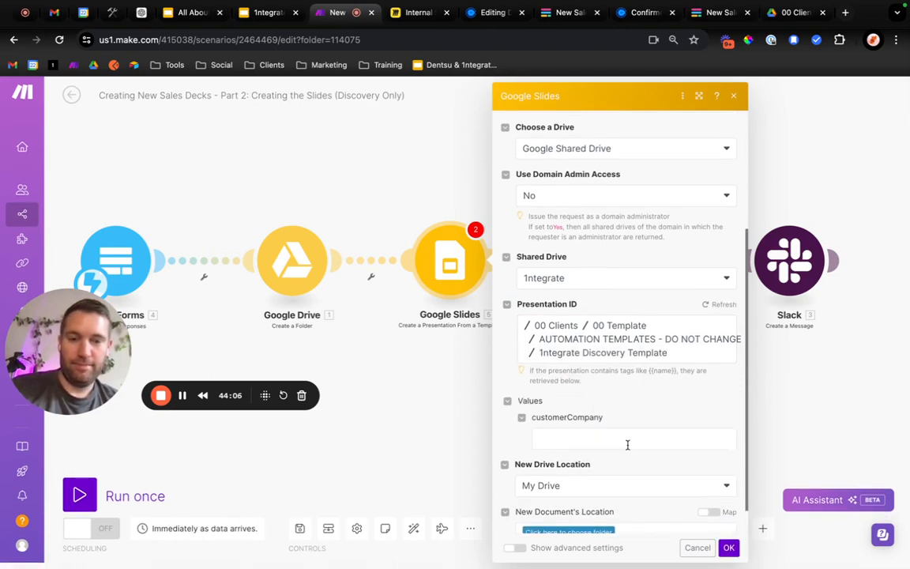
scroll(627, 442, "down", 1)
left_click(576, 404)
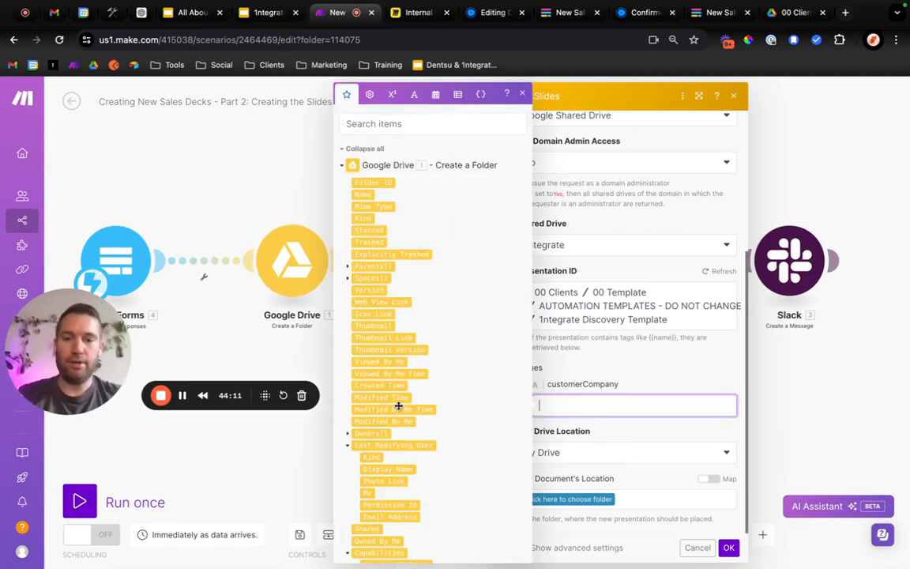
scroll(398, 406, "down", 10)
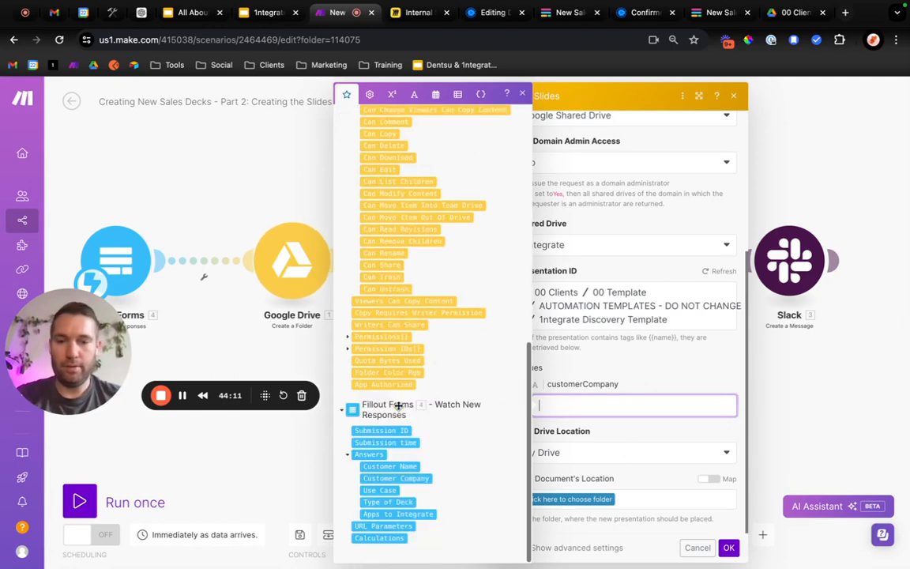
left_click(397, 479)
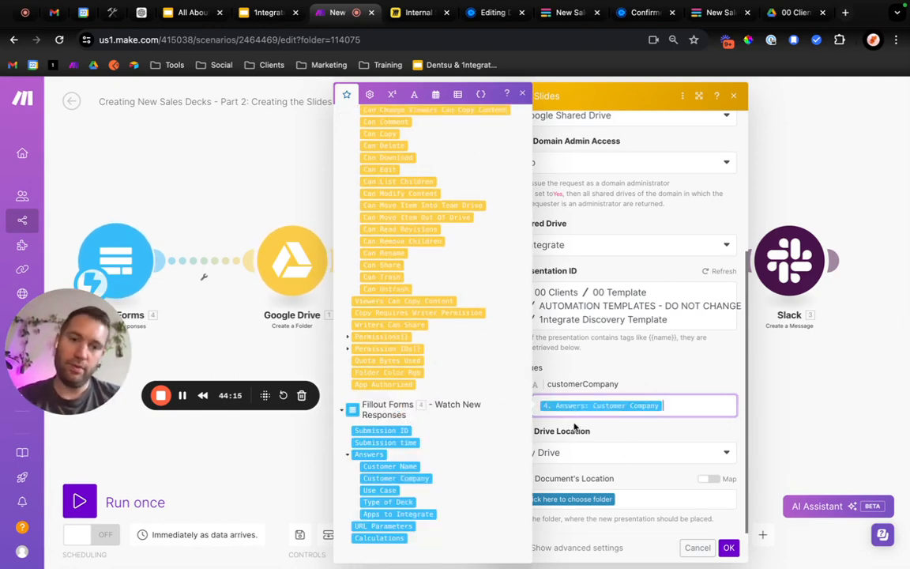
left_click(676, 381)
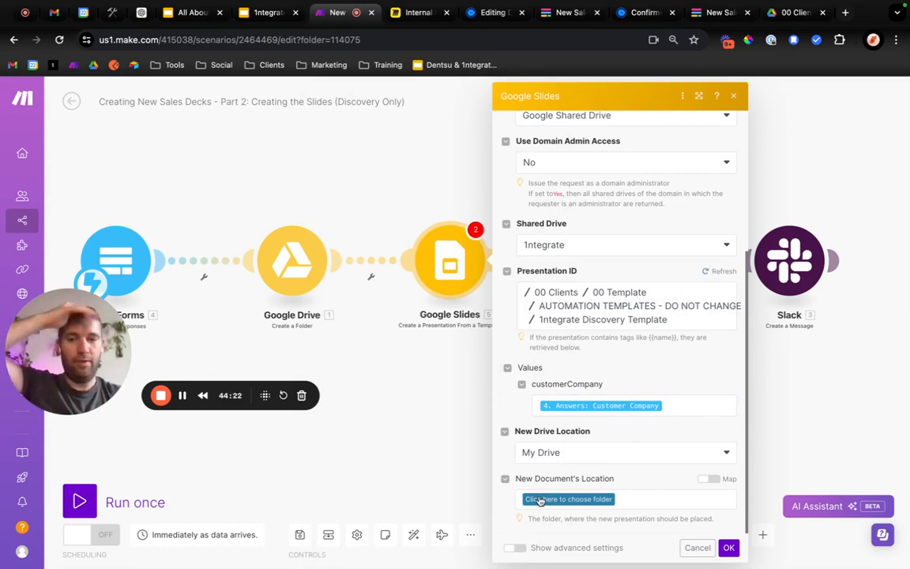
left_click(269, 13)
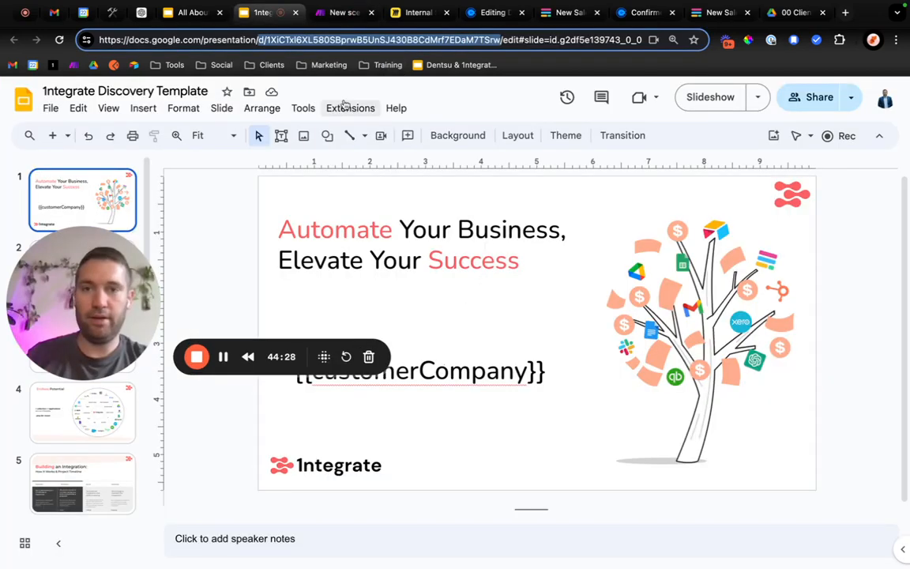
left_click(338, 14)
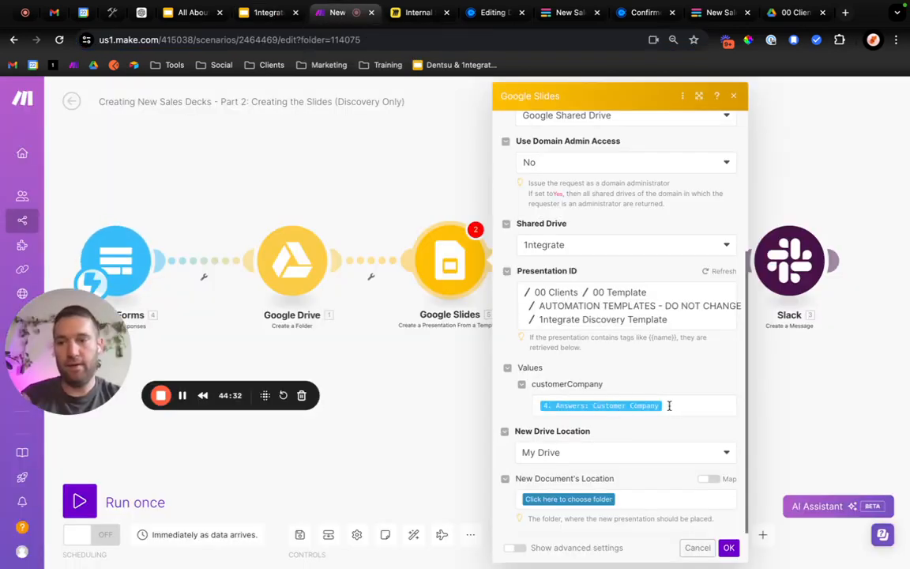
Place the new presentation in the 1ntegrate Google Shared Drive, mapping its location to the Folder ID from the Google Drive module.
left_click(604, 453)
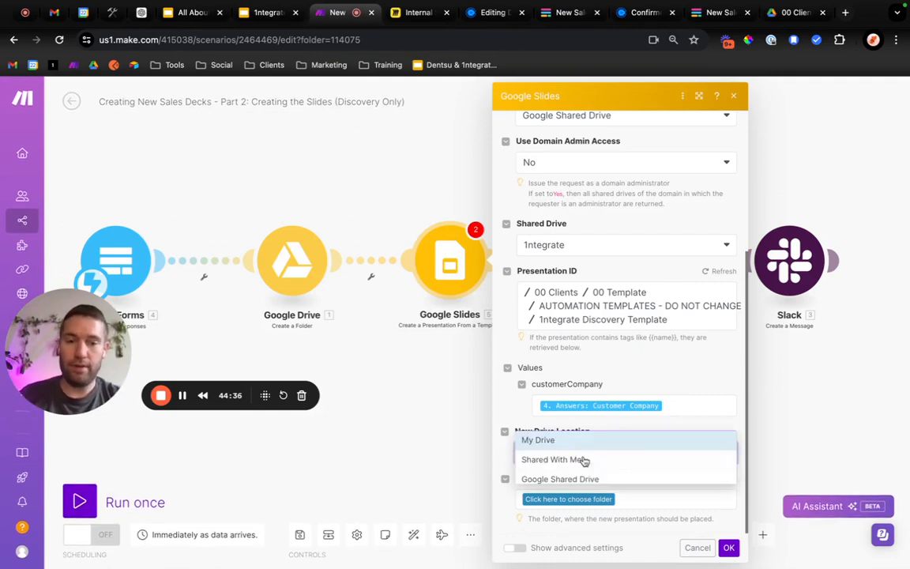
left_click(599, 478)
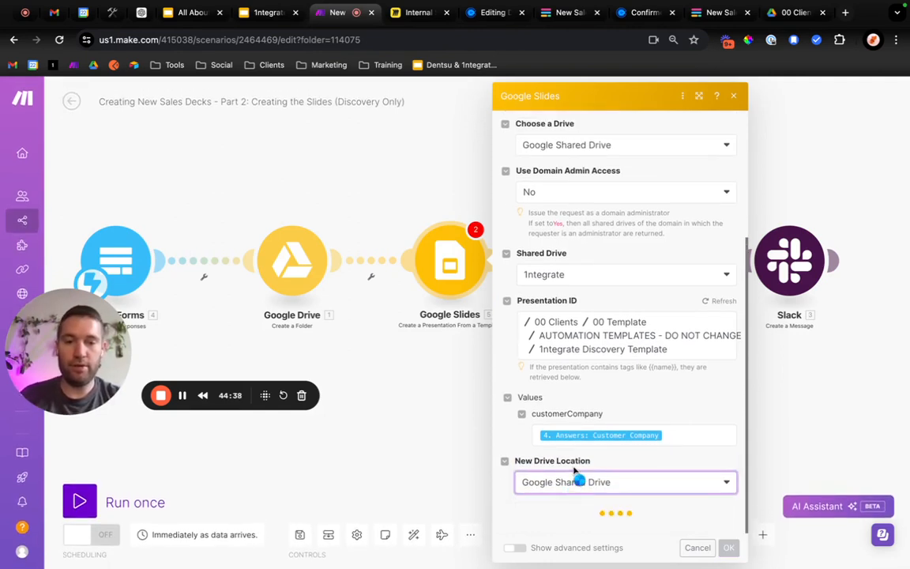
scroll(574, 472, "down", 2)
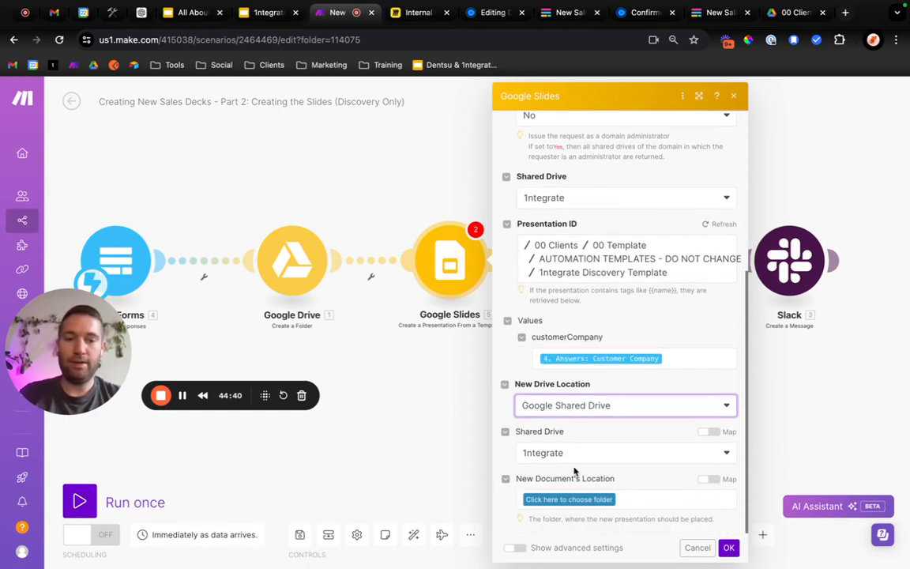
left_click(707, 479)
left_click(662, 496)
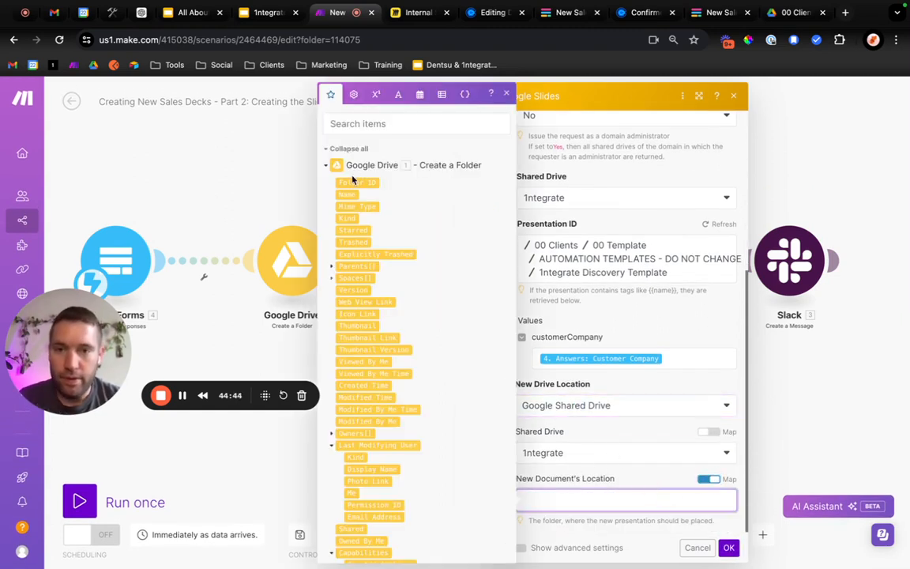
mouse_move(358, 183)
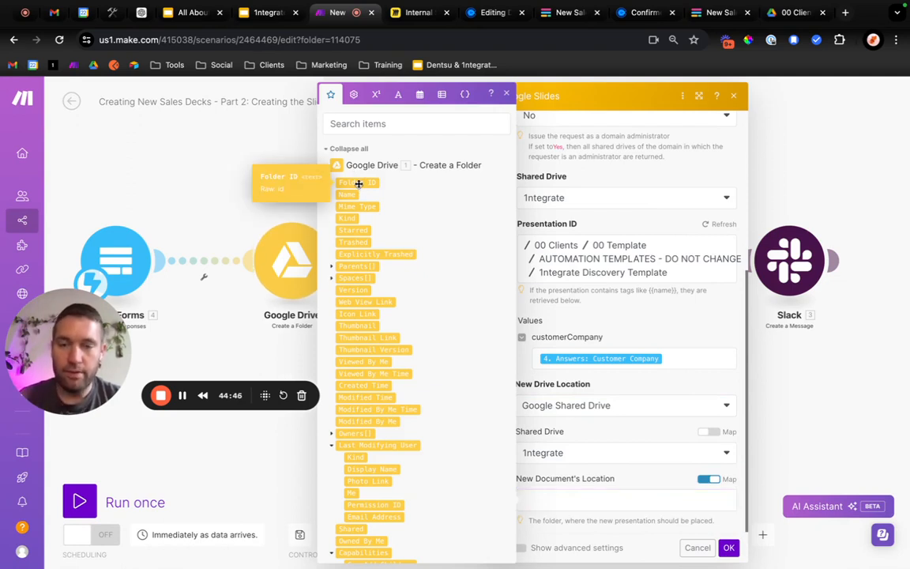
left_click_drag(556, 509, 562, 501)
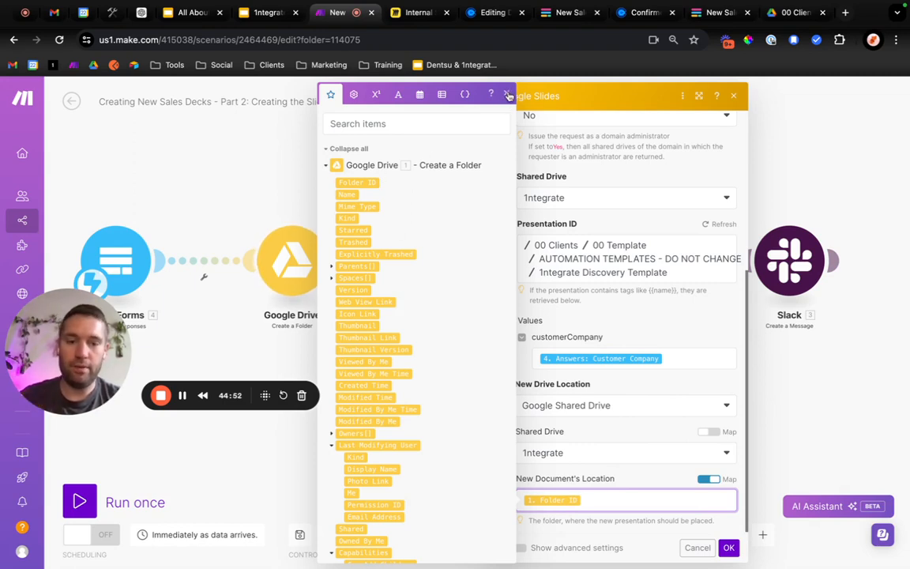
left_click(522, 146)
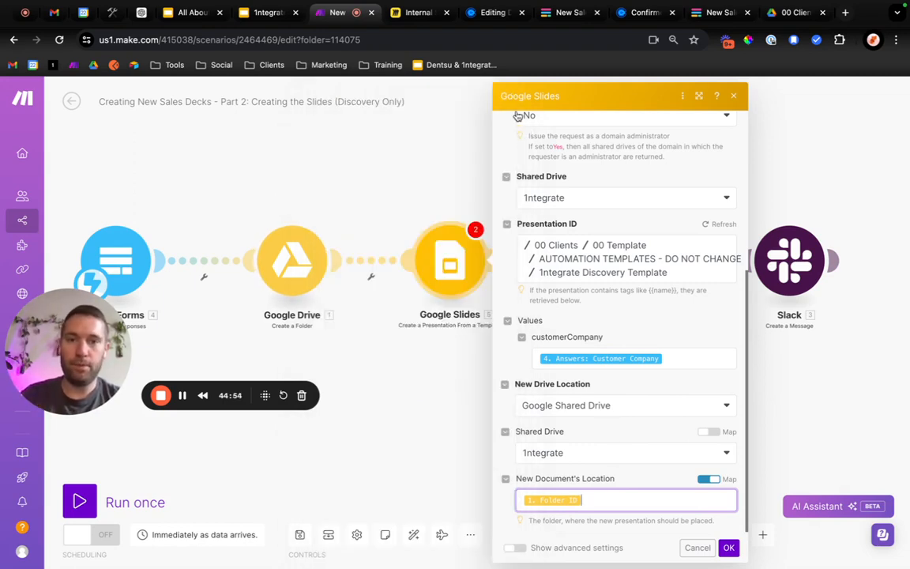
Check the Google Slides module's advanced settings without changing them and save the module.
scroll(598, 476, "down", 1)
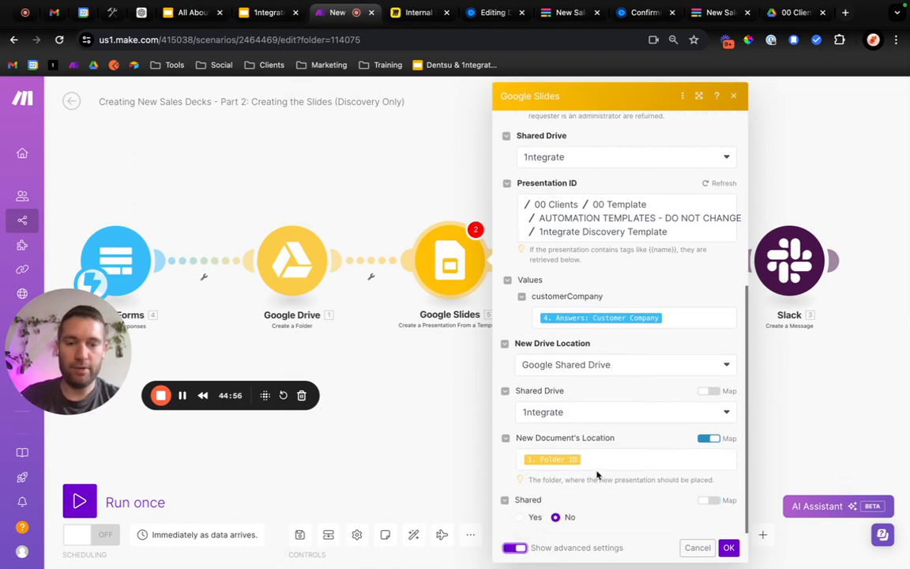
left_click(516, 548)
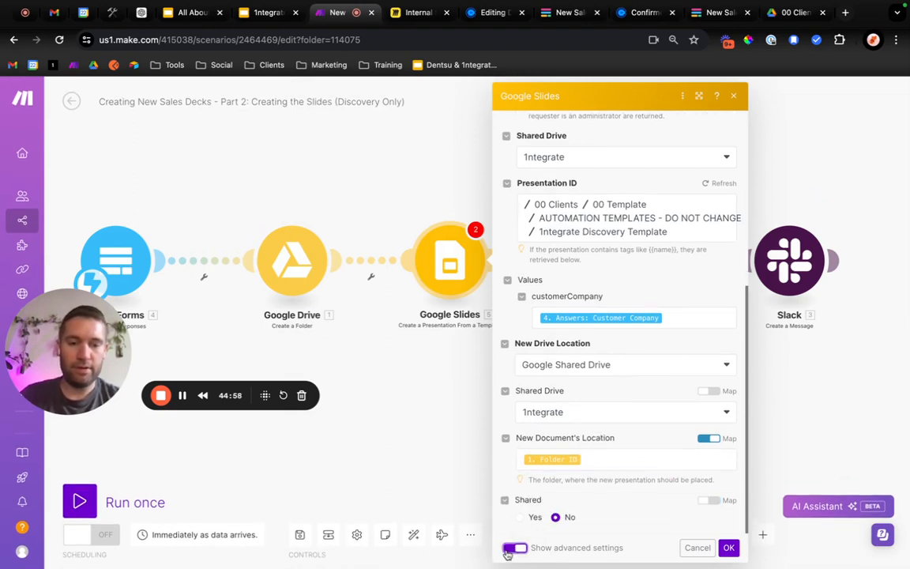
left_click(514, 548)
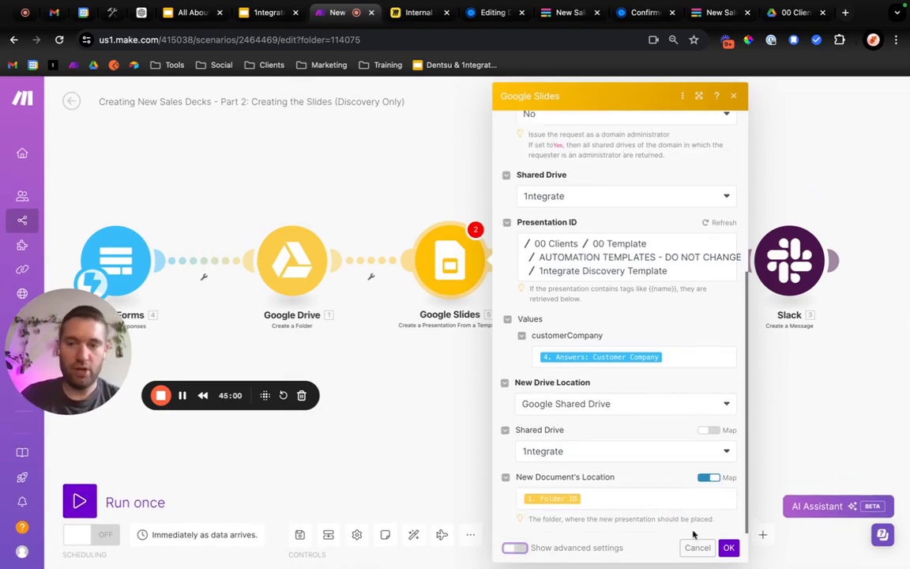
left_click(725, 546)
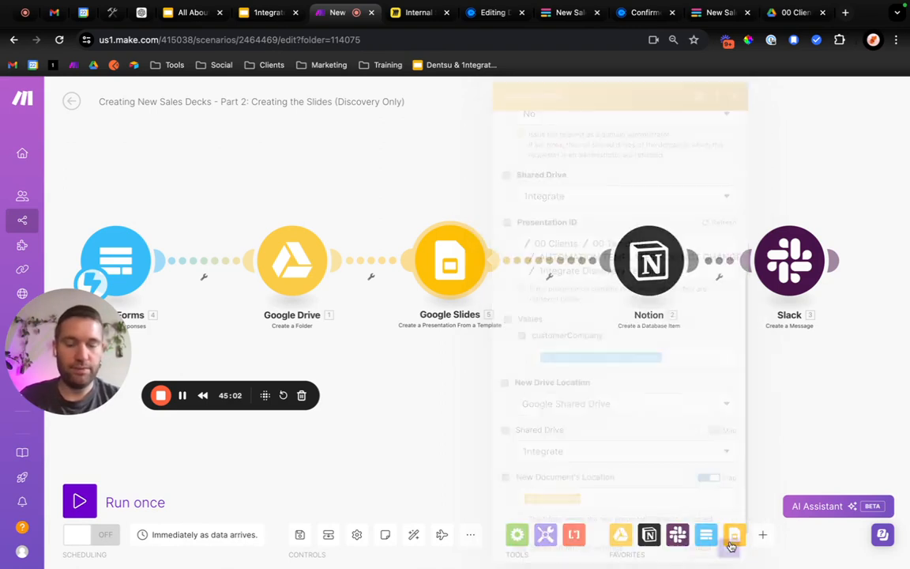
Add an OpenAI Create a Completion (GPT-3, GPT-3.5, GPT-4) module and insert it between the Fillout Forms and Google Drive modules.
mouse_move(645, 252)
left_mouse_down()
mouse_move(612, 252)
mouse_move(649, 264)
mouse_move(636, 266)
left_mouse_up()
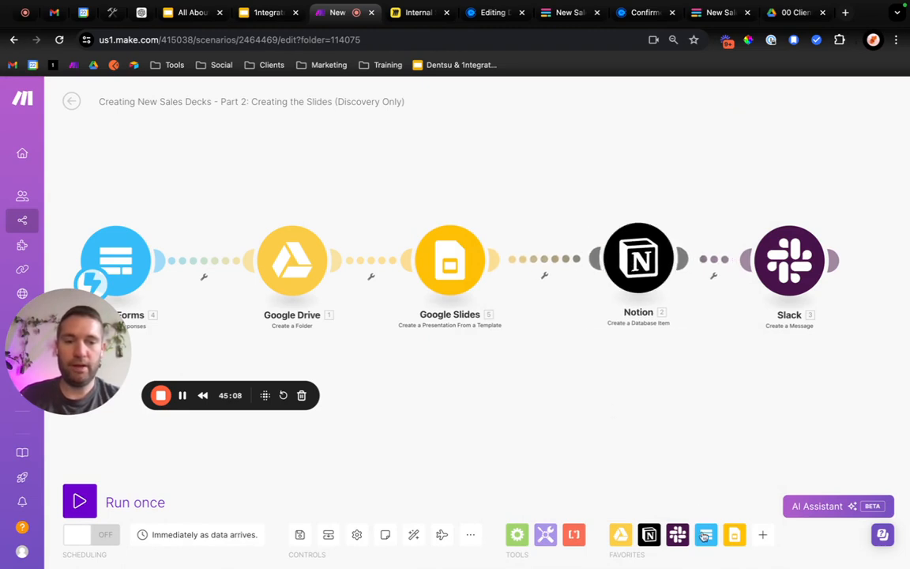
left_click(763, 535)
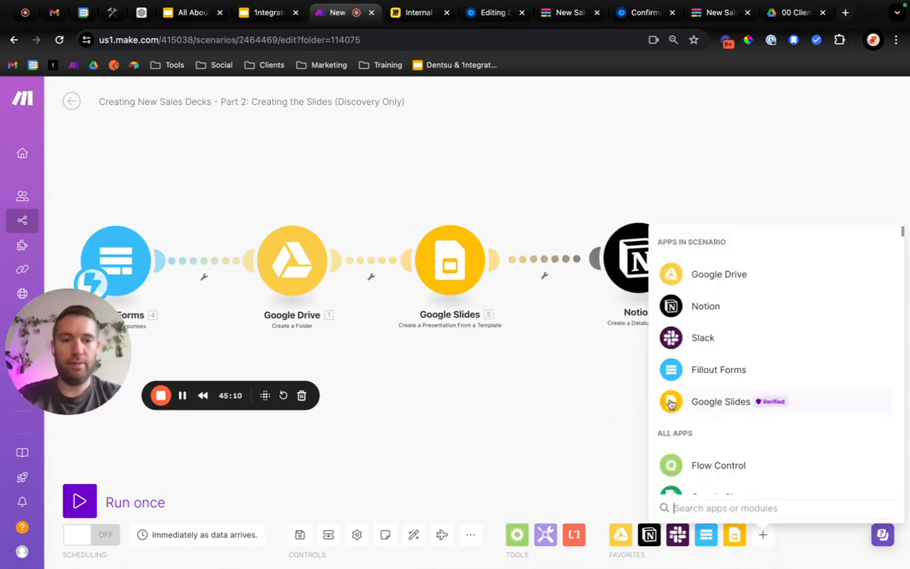
type("openai")
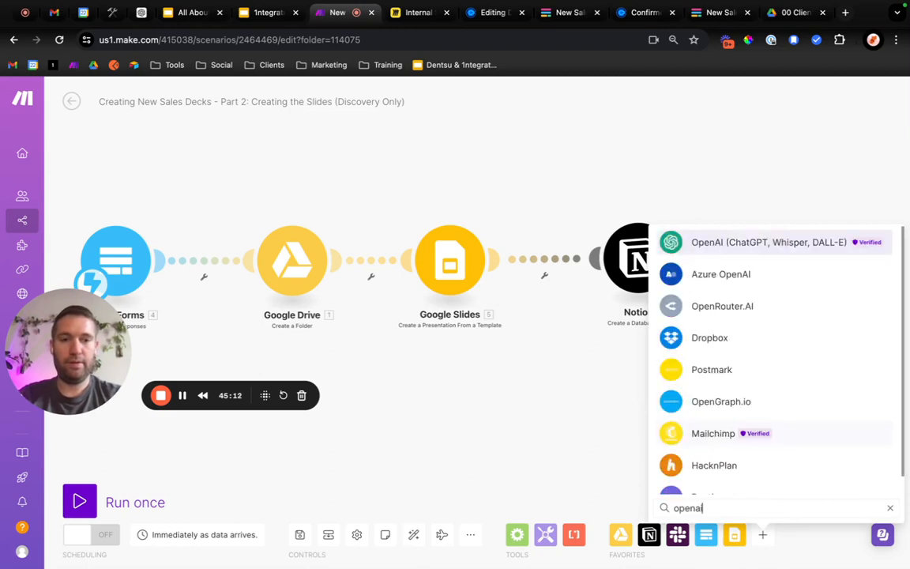
left_click(748, 245)
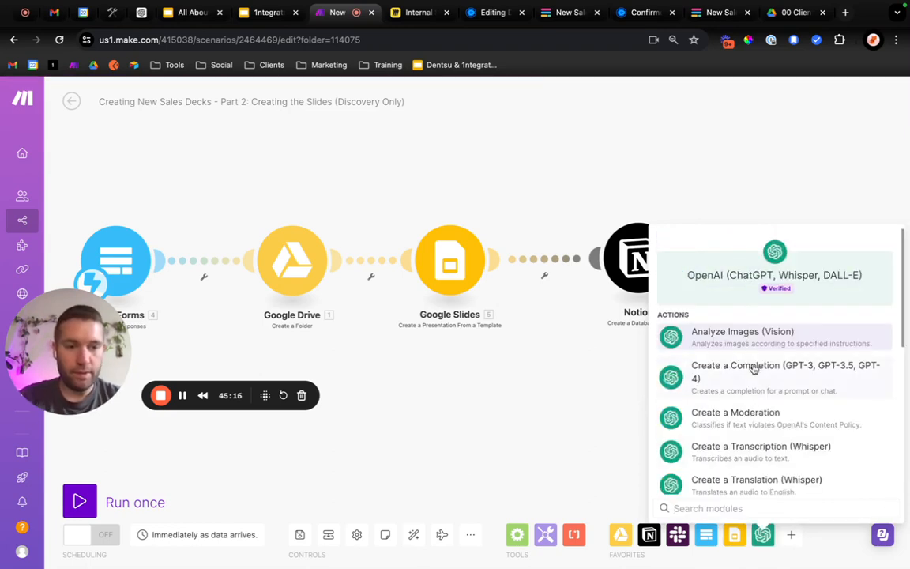
scroll(754, 369, "down", 5)
scroll(754, 368, "up", 5)
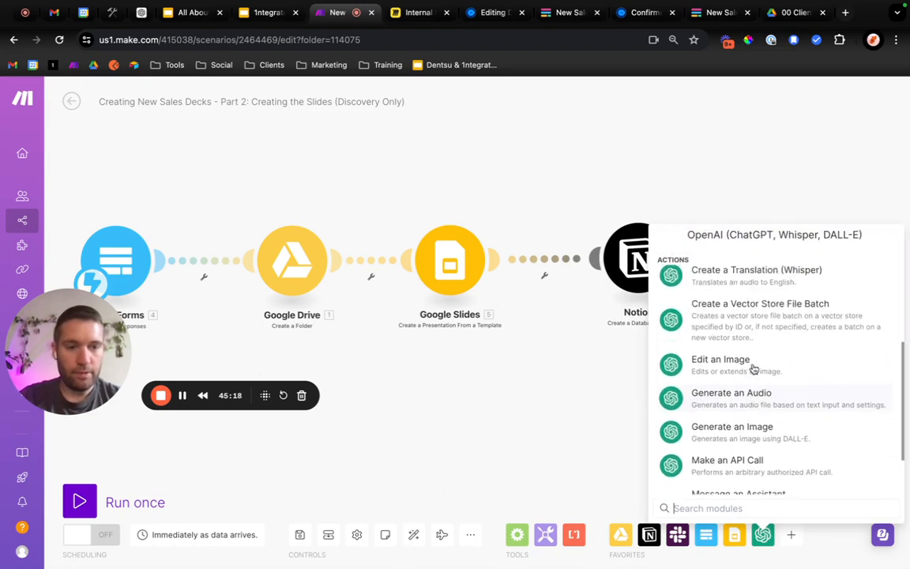
left_click(756, 377)
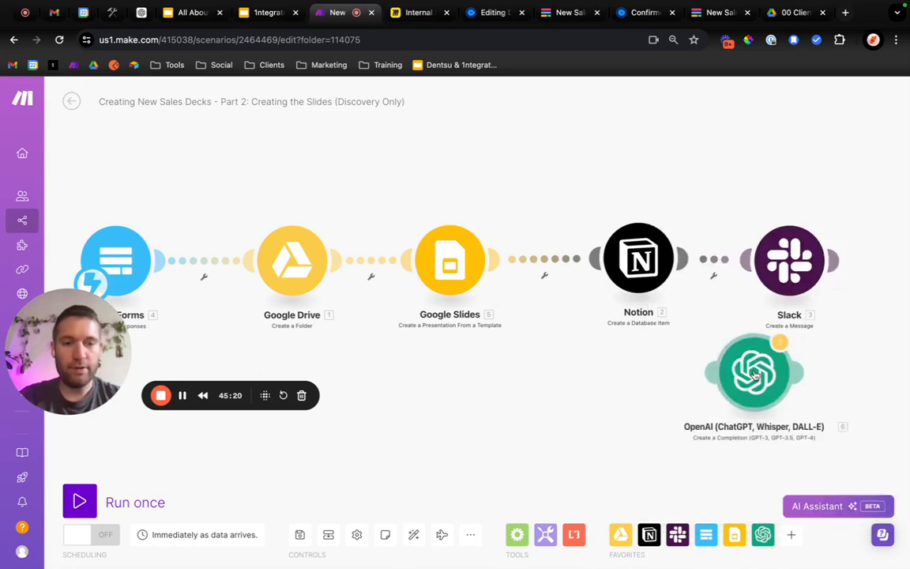
left_click_drag(749, 380, 209, 254)
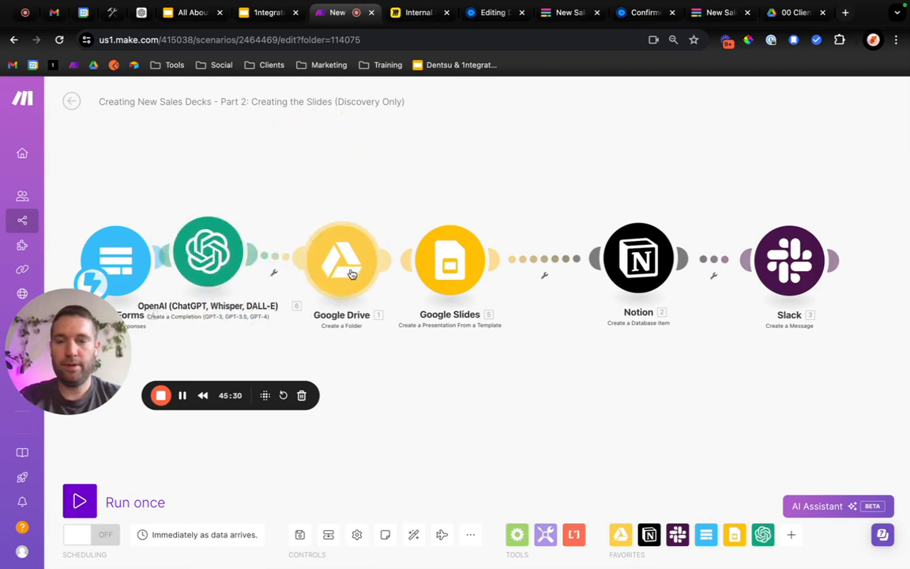
Set the OpenAI module to the Create a Chat Completion (GPT Models) method with the gpt-4o (system) model.
left_click(242, 261)
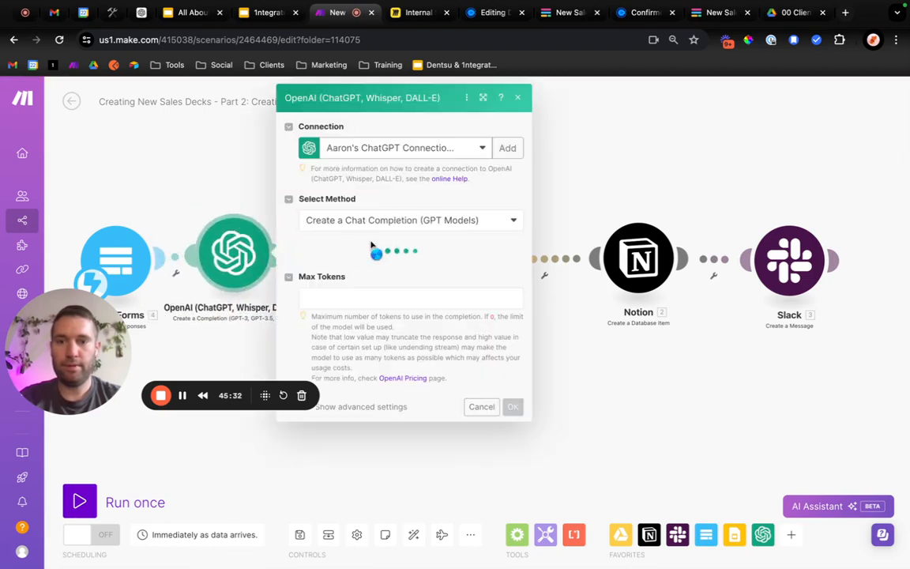
left_click(487, 223)
left_click(427, 237)
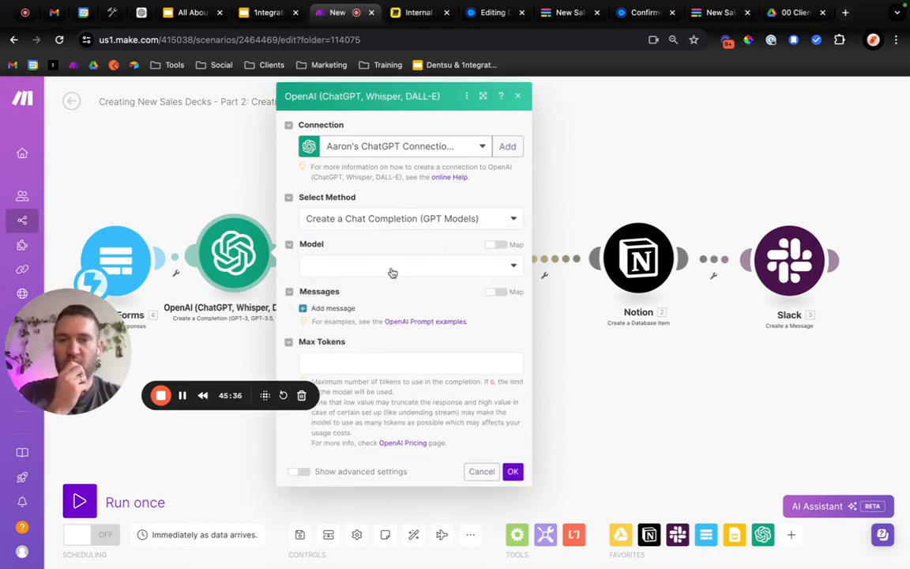
left_click(390, 271)
scroll(417, 380, "down", 3)
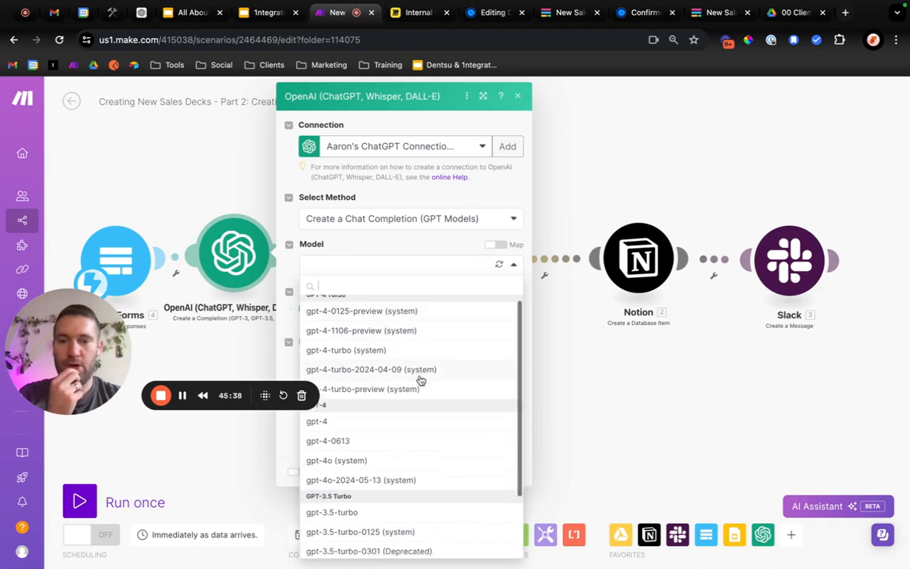
scroll(416, 380, "up", 3)
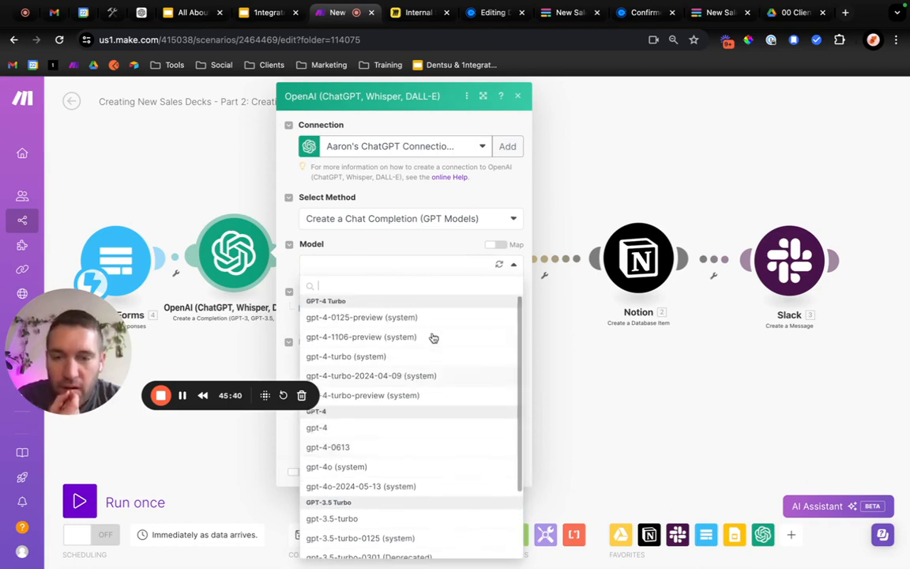
scroll(433, 446, "down", 3)
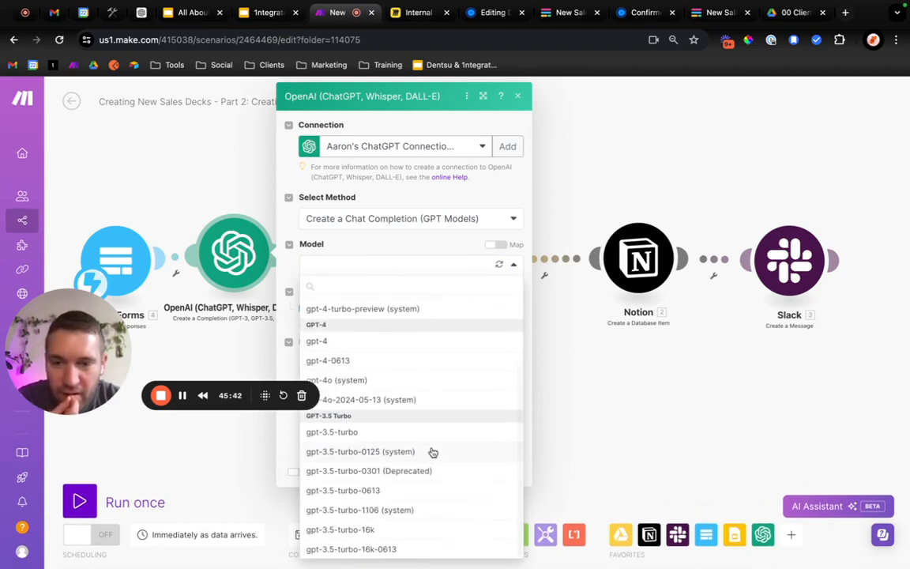
scroll(431, 451, "up", 2)
left_click(407, 432)
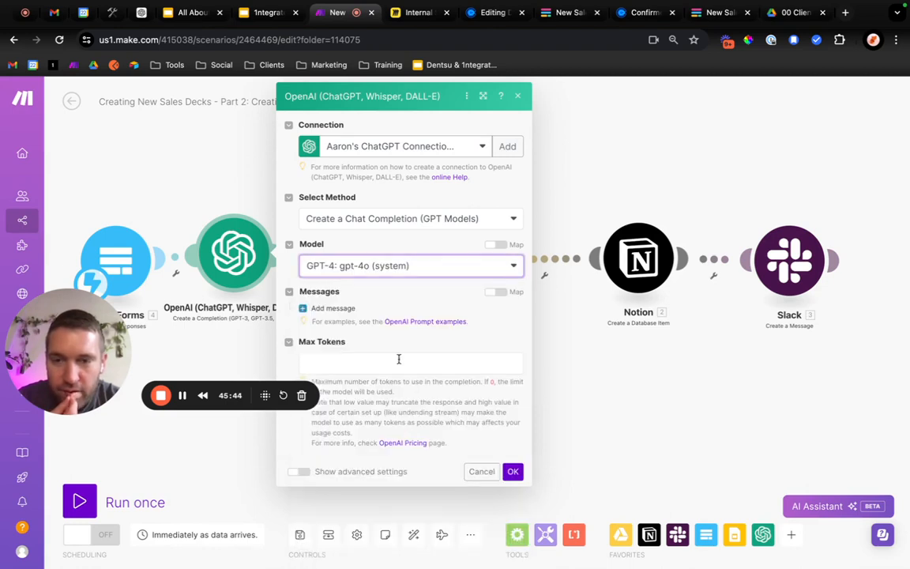
Add a first message to the OpenAI module and view its available role options.
left_click(346, 309)
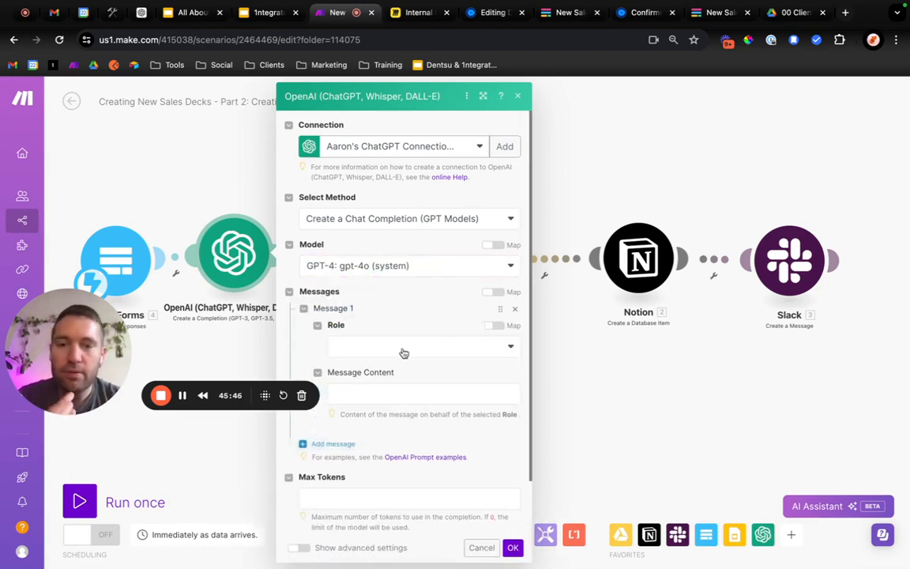
left_click(404, 352)
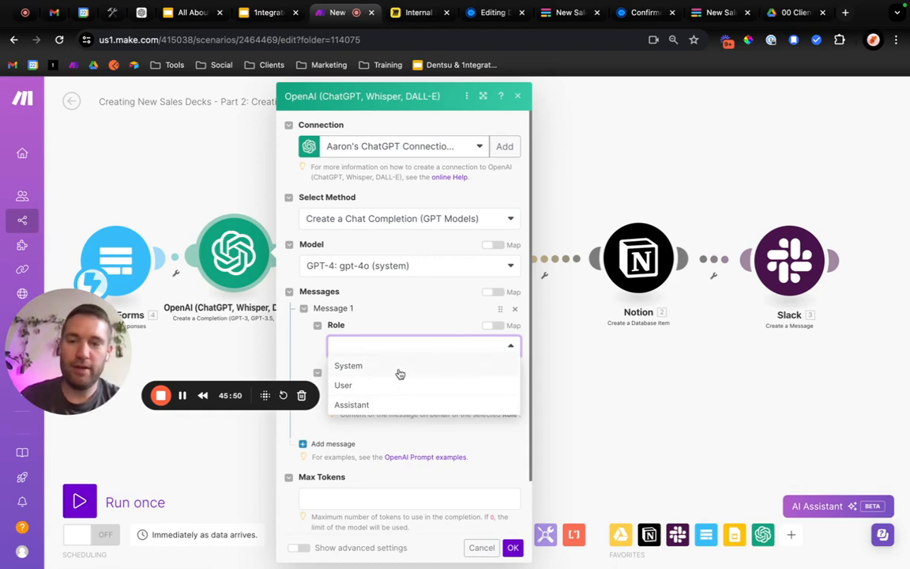
left_click(183, 396)
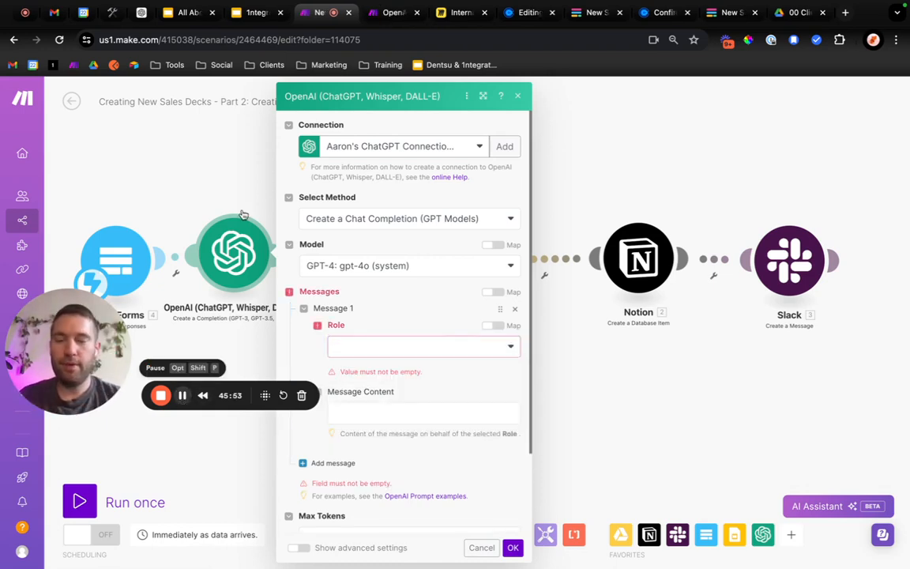
Examine the connection instructions and list of actions on the Make Help Center's OpenAI (ChatGPT, Whisper, DALL-E) page.
left_click(391, 13)
left_click(324, 15)
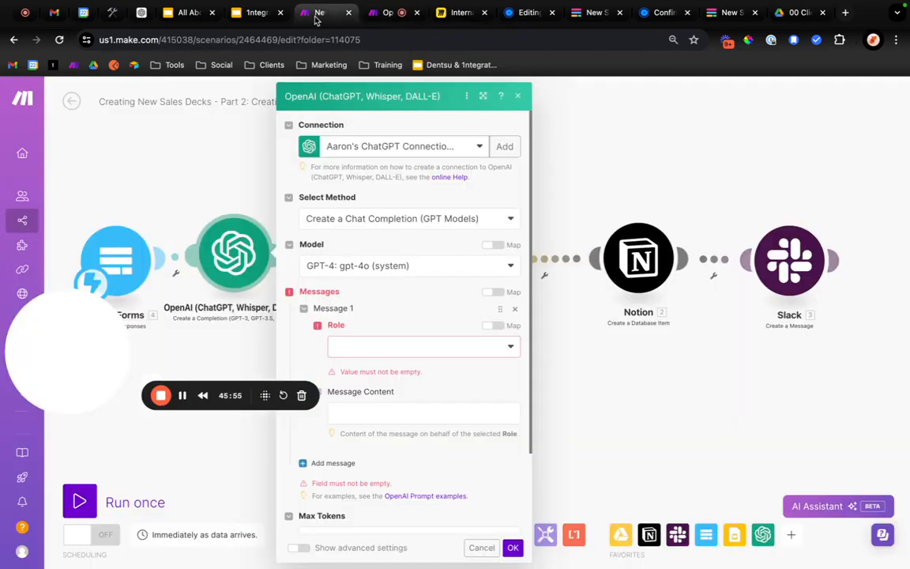
left_click(399, 13)
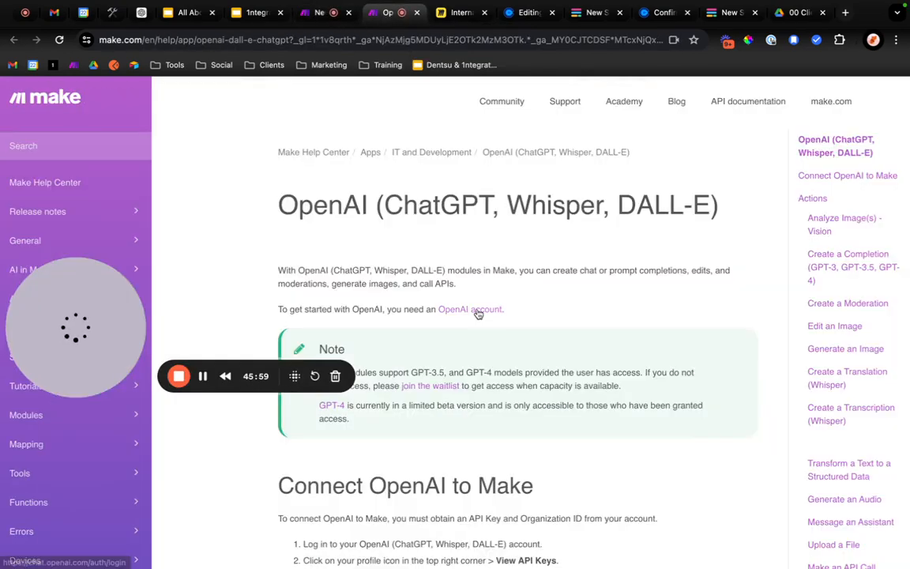
scroll(478, 310, "down", 10)
scroll(478, 310, "down", 4)
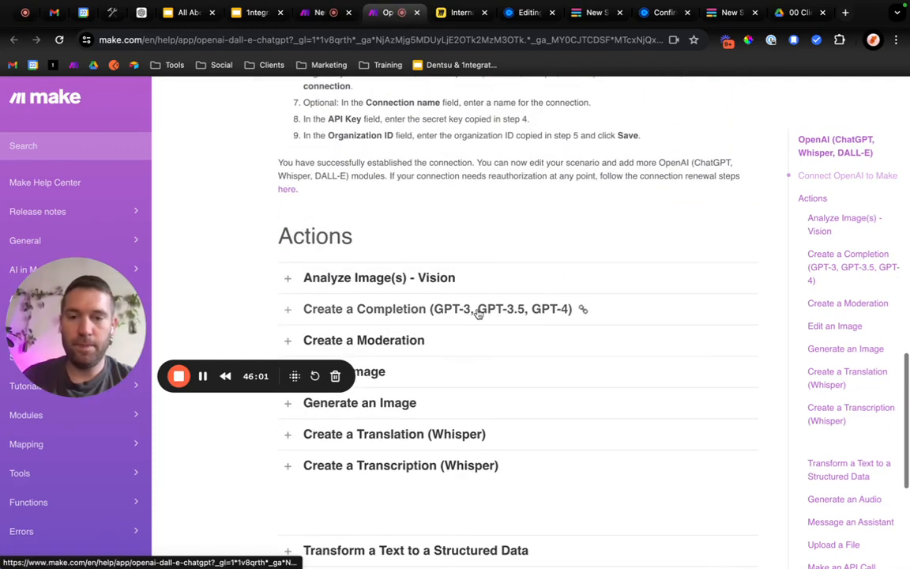
scroll(479, 310, "up", 5)
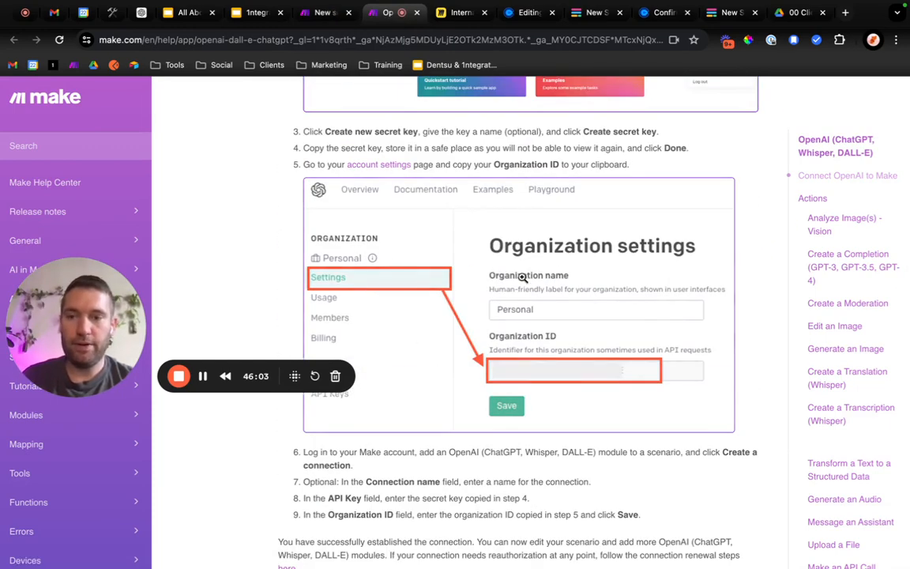
scroll(474, 348, "up", 3)
scroll(467, 361, "down", 1)
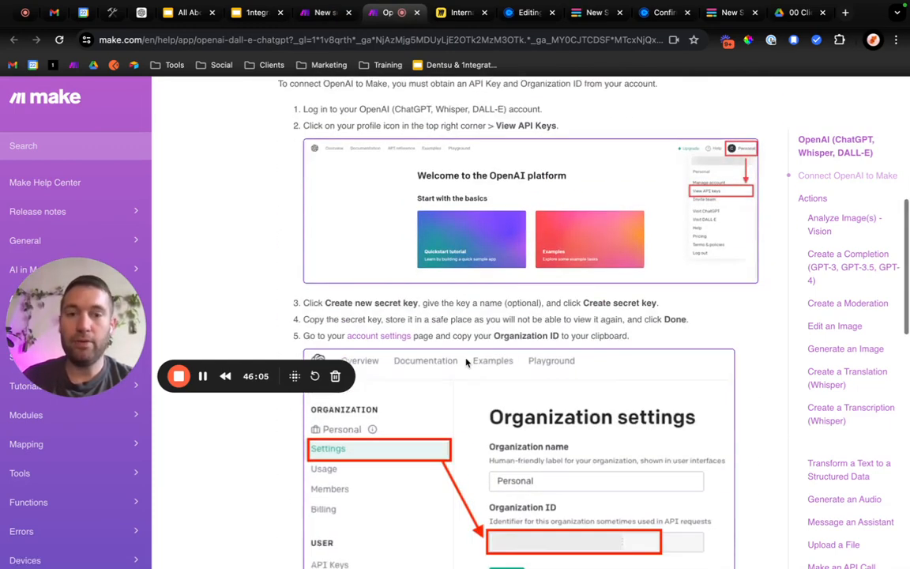
scroll(466, 362, "down", 6)
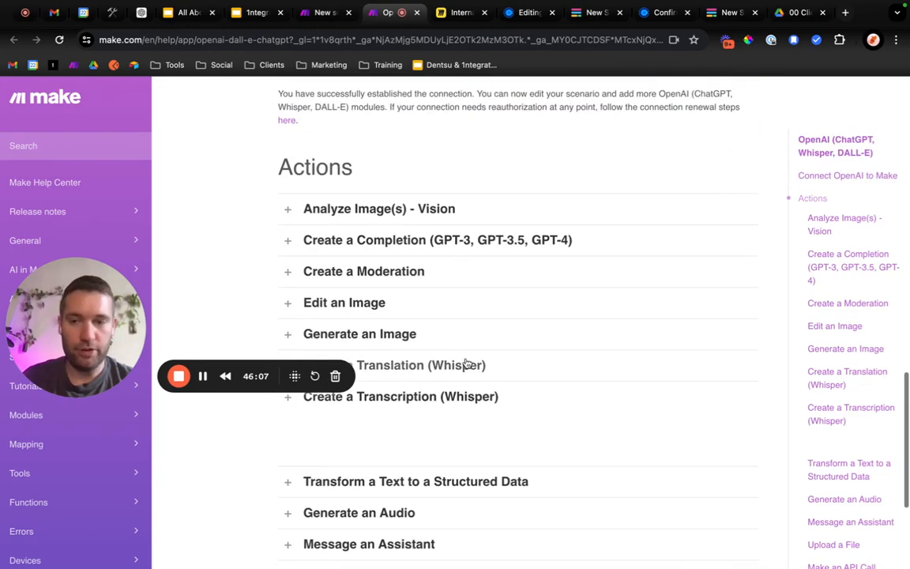
scroll(474, 315, "down", 1)
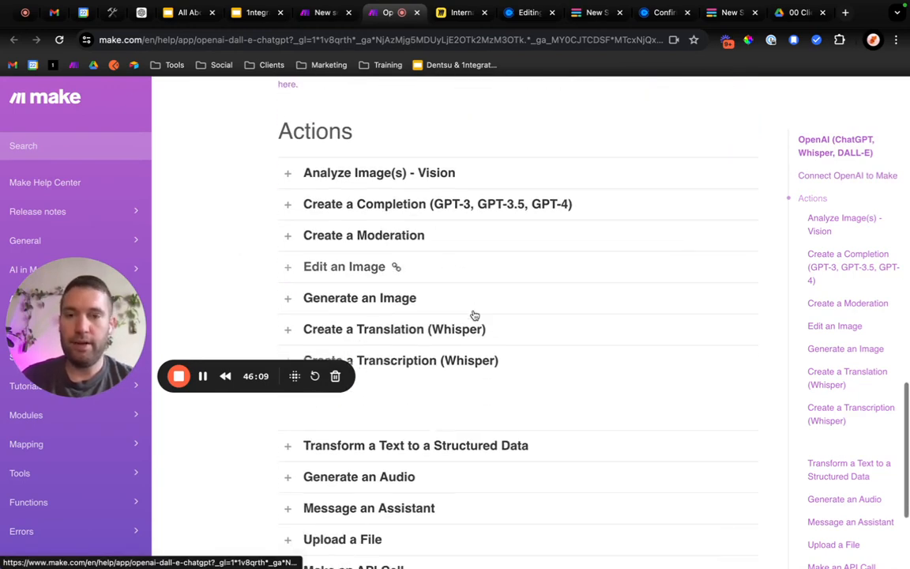
scroll(526, 413, "down", 5)
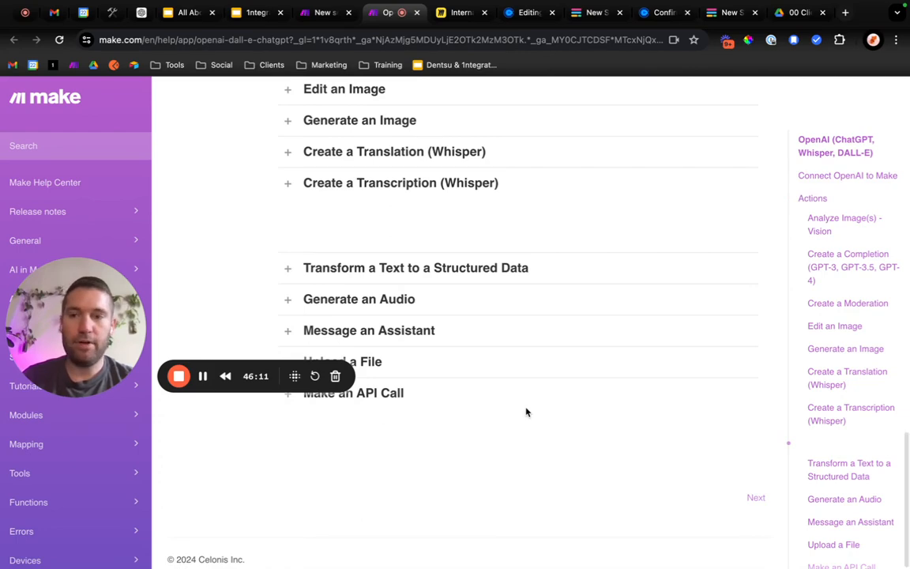
scroll(526, 411, "up", 5)
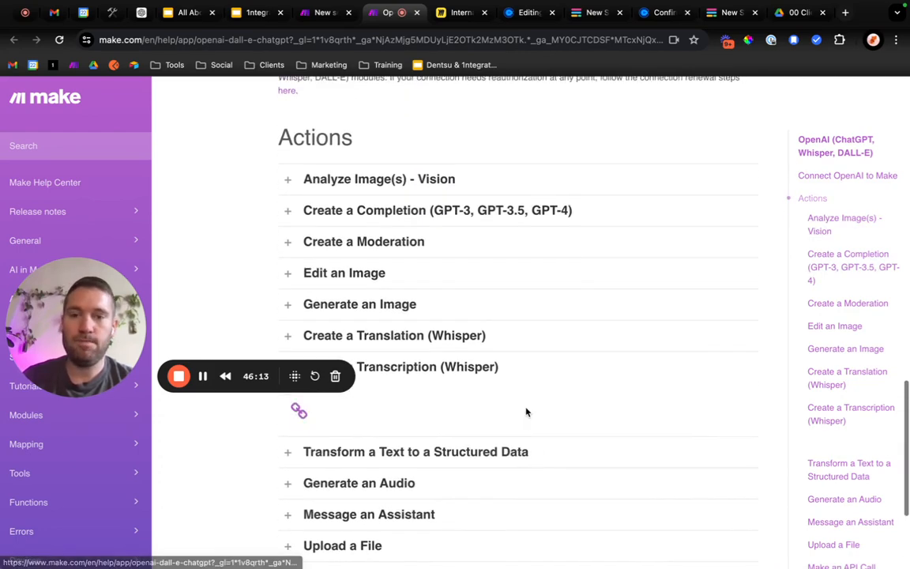
scroll(526, 411, "down", 1)
Expand the help page's Create a Completion action and read its field descriptions, including Messages and Max Token.
left_click(359, 185)
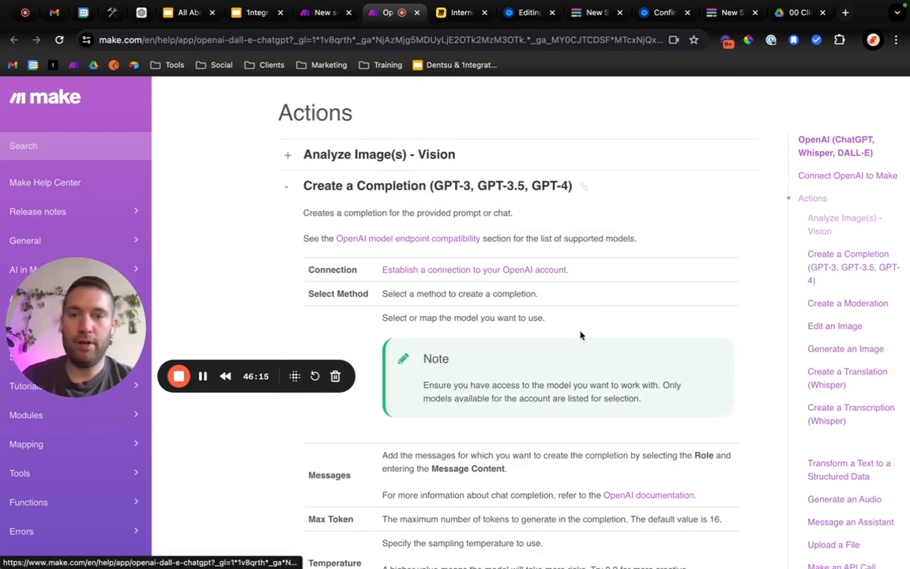
scroll(579, 336, "down", 10)
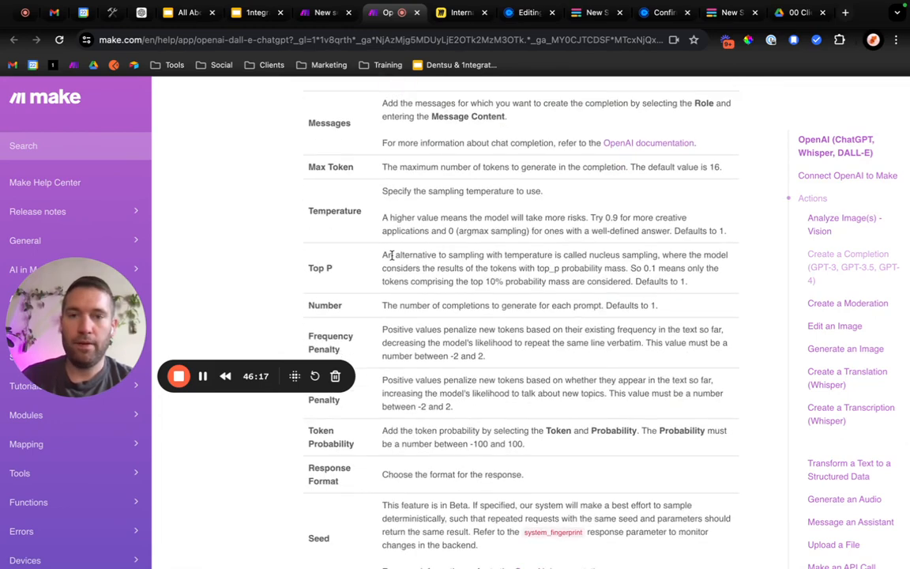
scroll(390, 255, "up", 3)
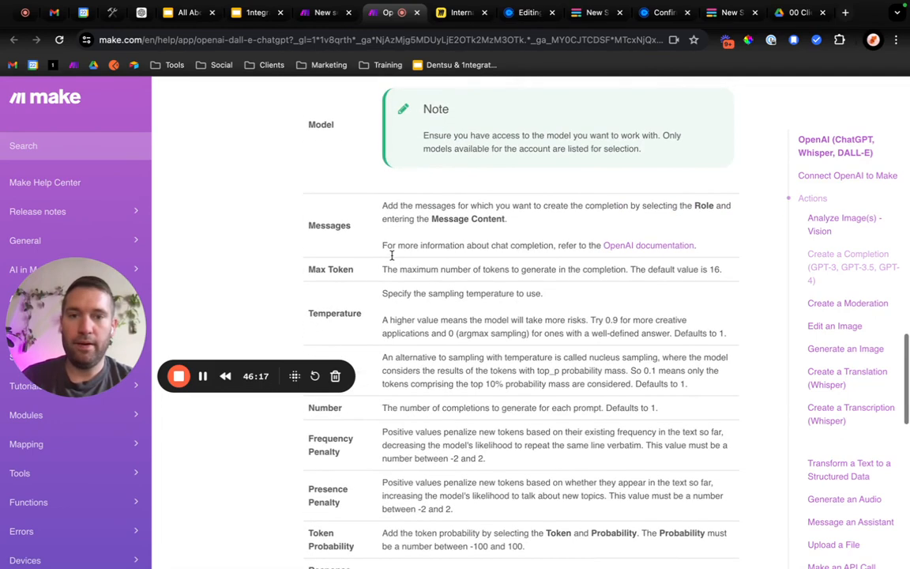
Open the OpenAI documentation linked in the Messages description and read the Chat Completions API section on message roles.
middle_click(648, 252)
scroll(609, 292, "up", 3)
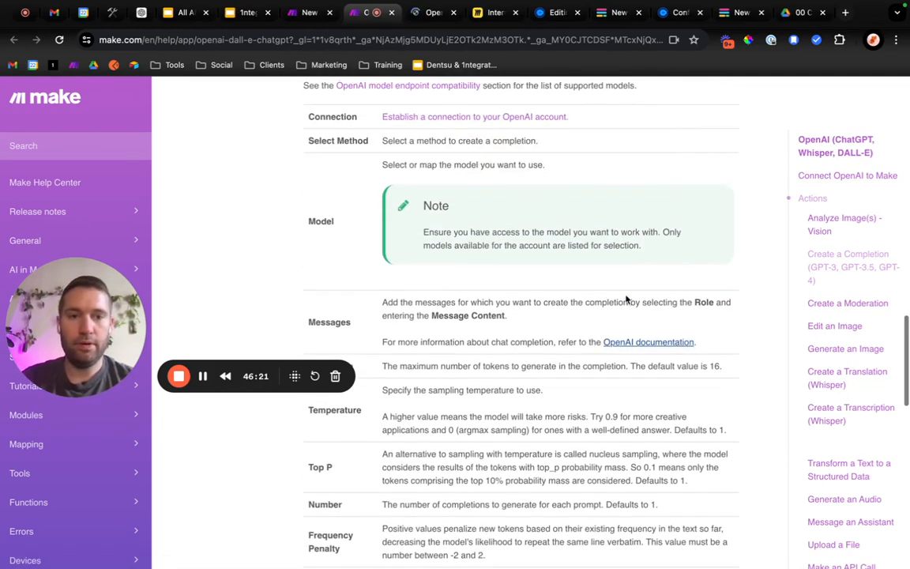
left_click(433, 12)
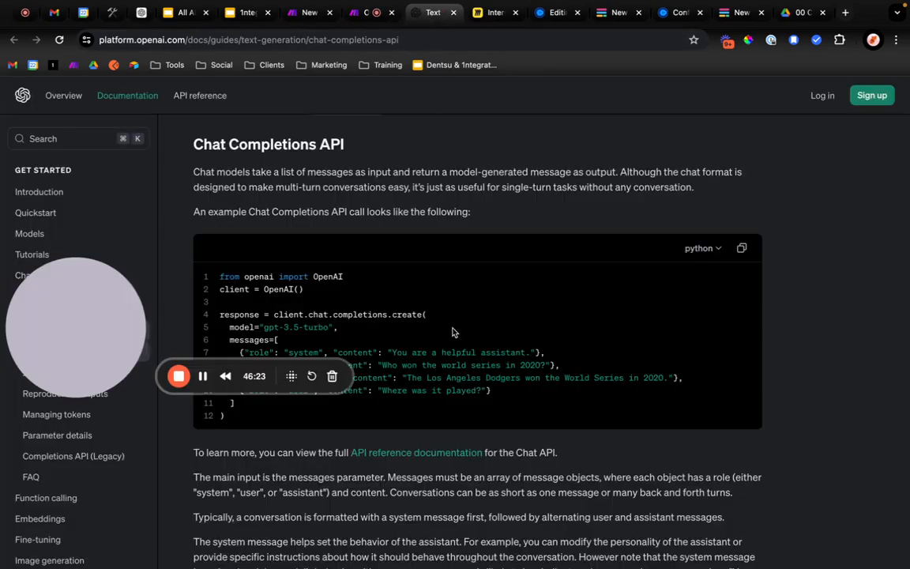
scroll(452, 332, "down", 10)
scroll(451, 331, "up", 3)
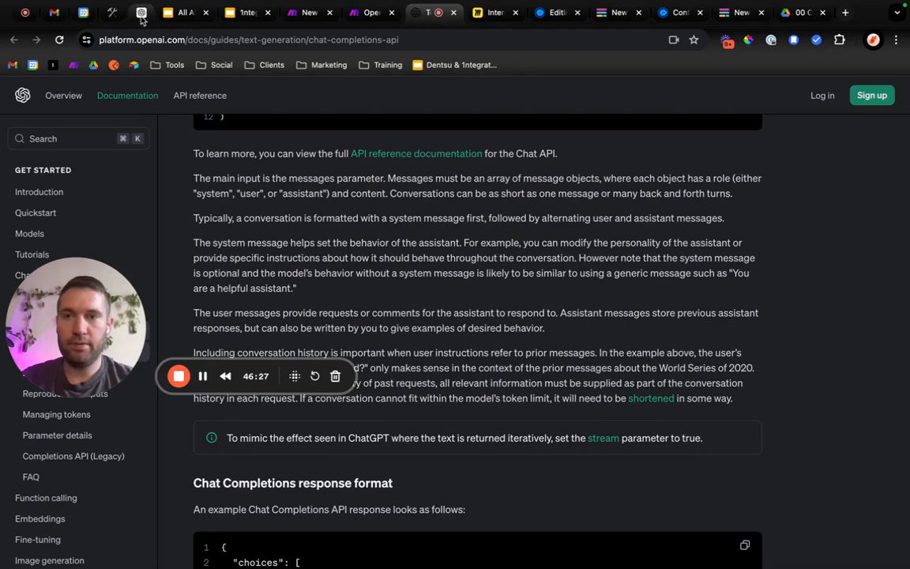
Switch to the ChatGPT conversation and start a message reading "For the section on generating content with openAI, can you create prompts for me".
left_click(139, 12)
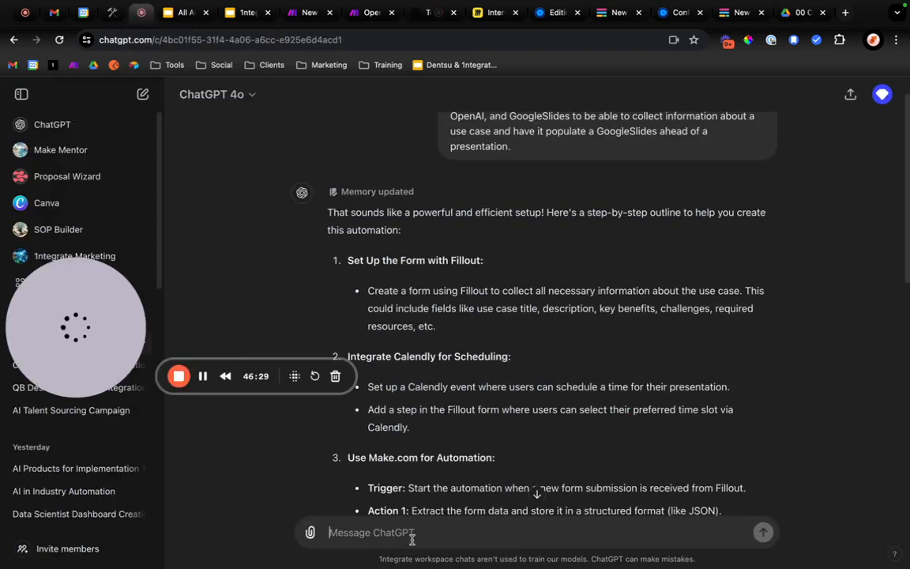
type("For the")
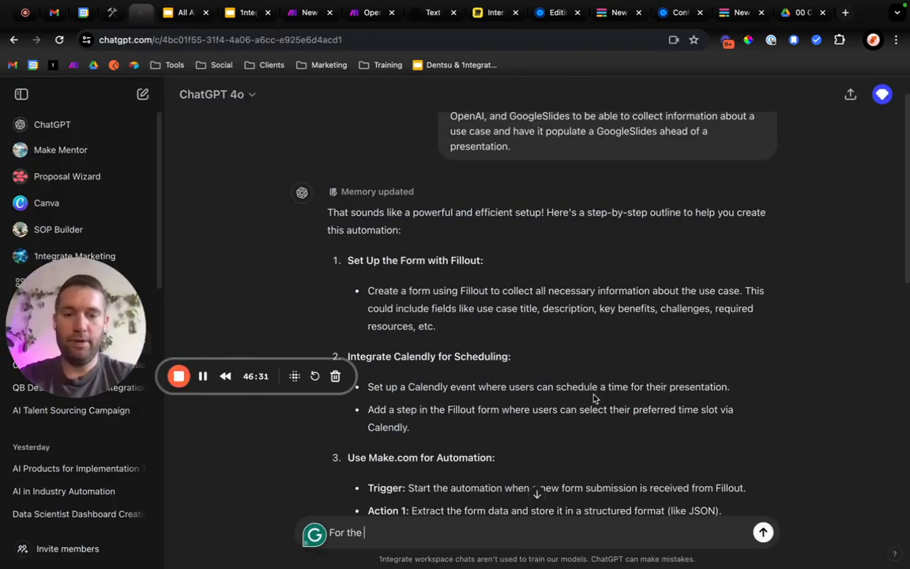
scroll(594, 399, "down", 8)
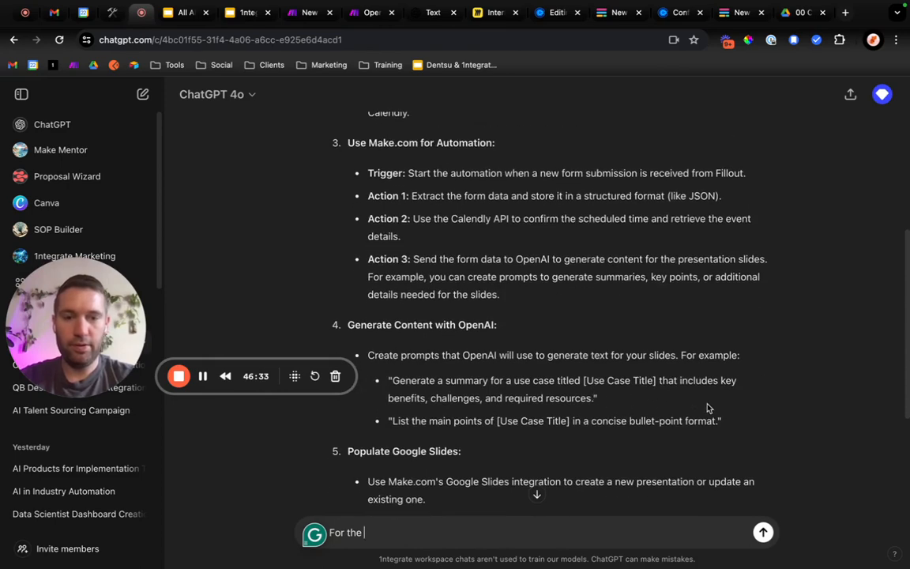
left_click_drag(722, 424, 377, 356)
left_click_drag(367, 350, 347, 320)
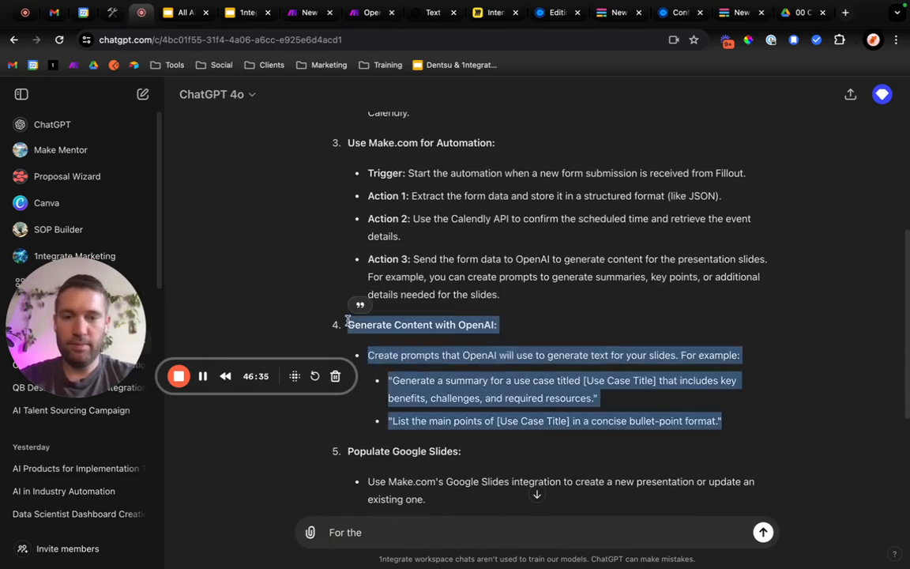
left_click(378, 536)
key("BackSpace")
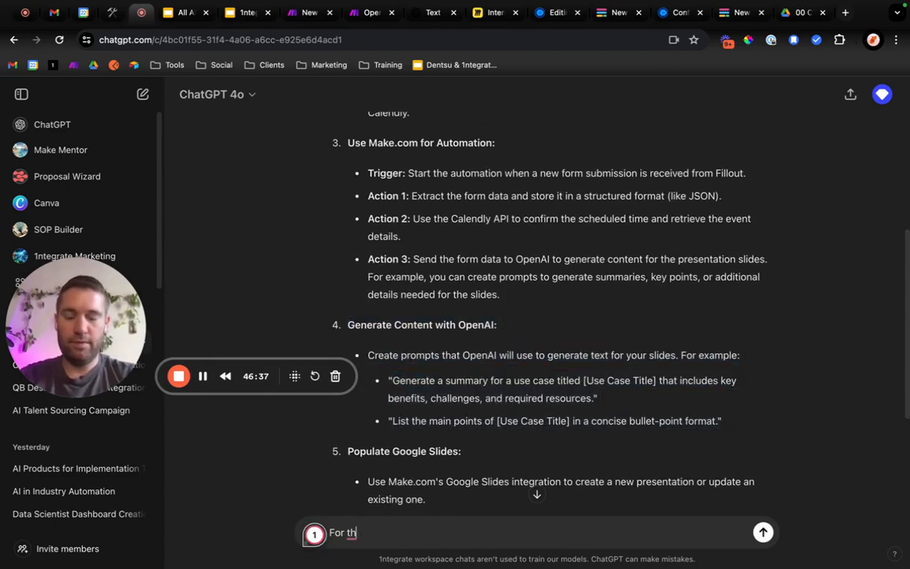
type("e section on g")
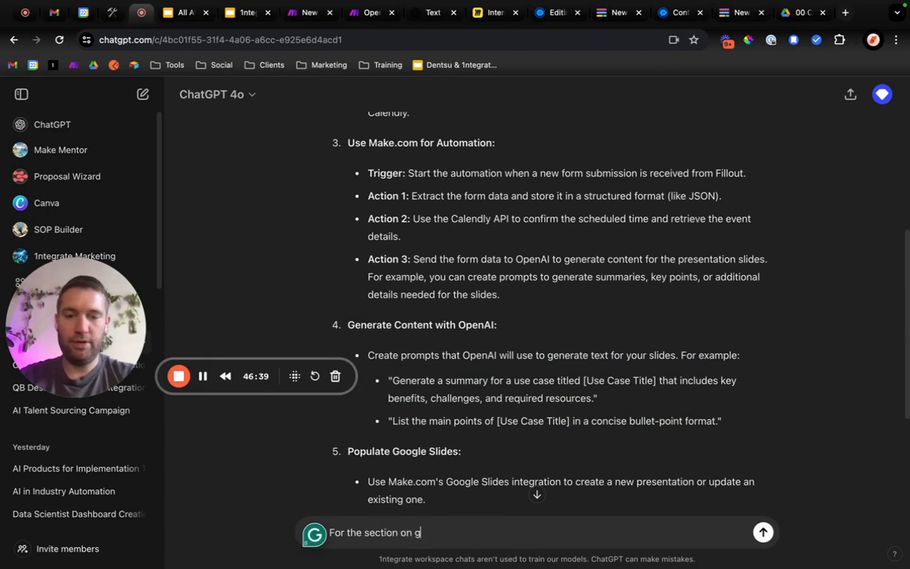
type("enerating content")
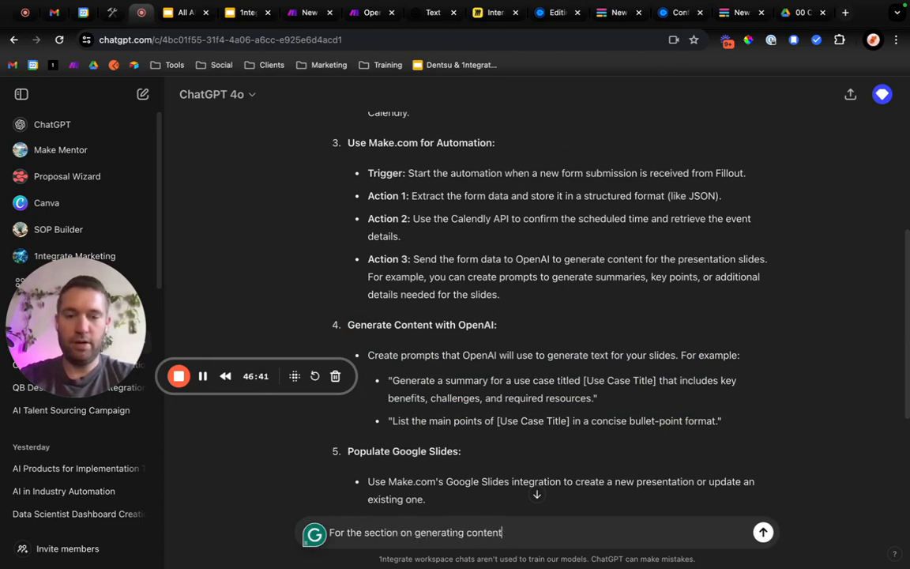
type(" with openAI, can you create")
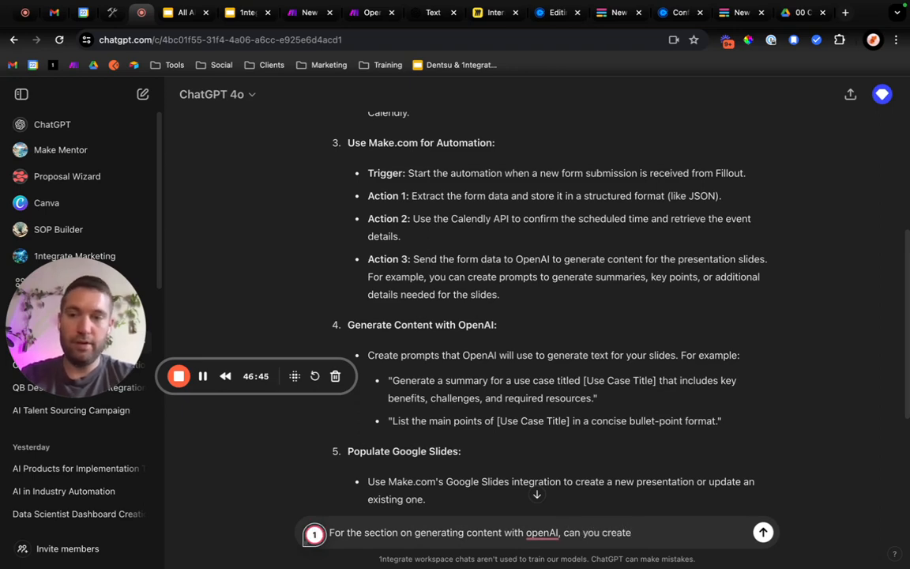
type(" prompts for me to use")
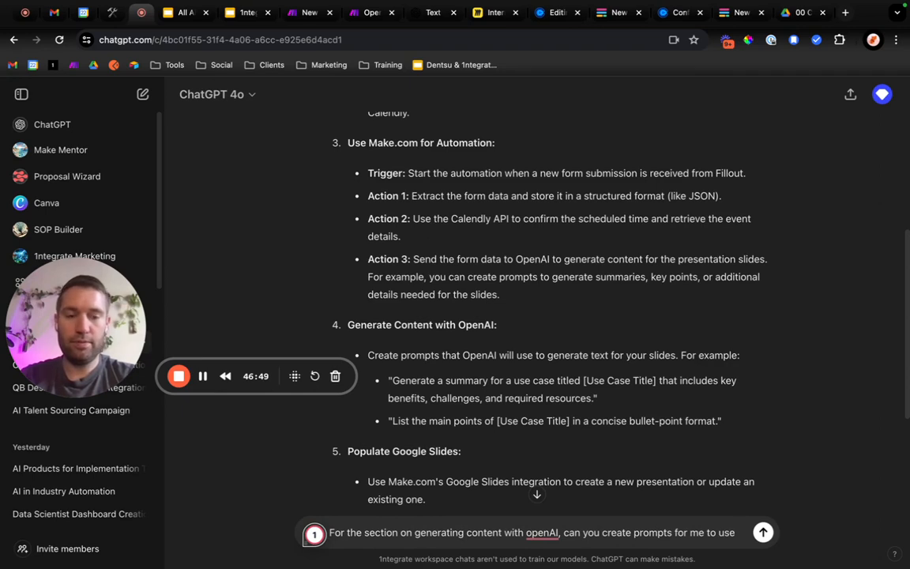
type(" and ")
type("tell")
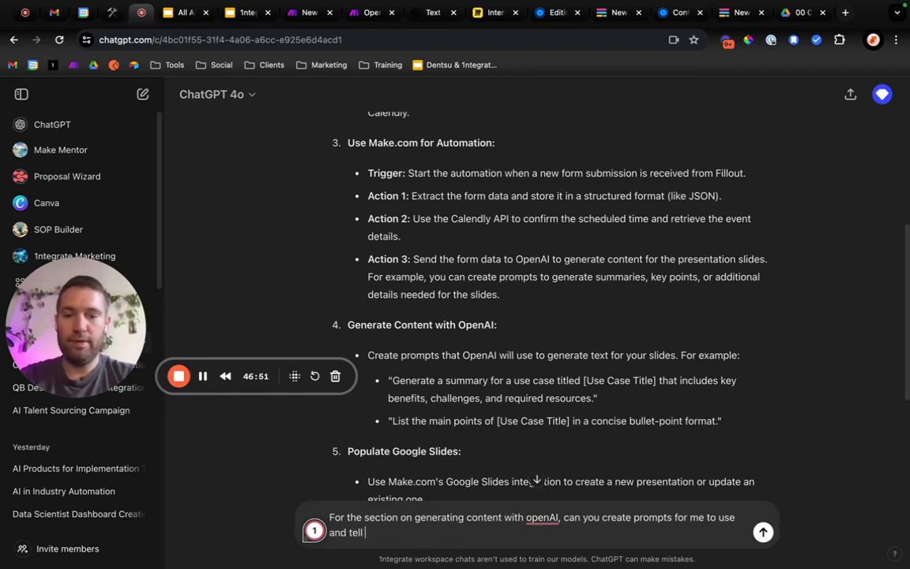
type(" me which")
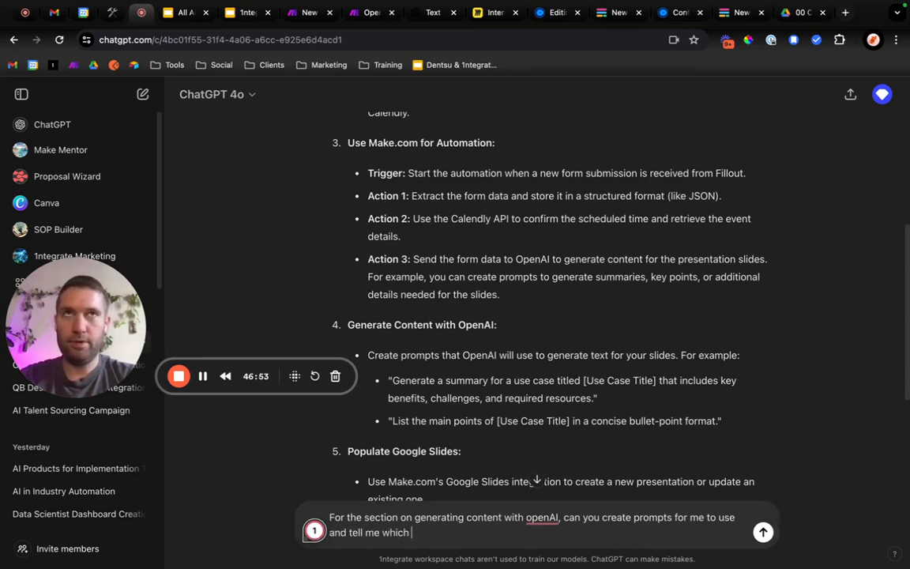
type(" type I should")
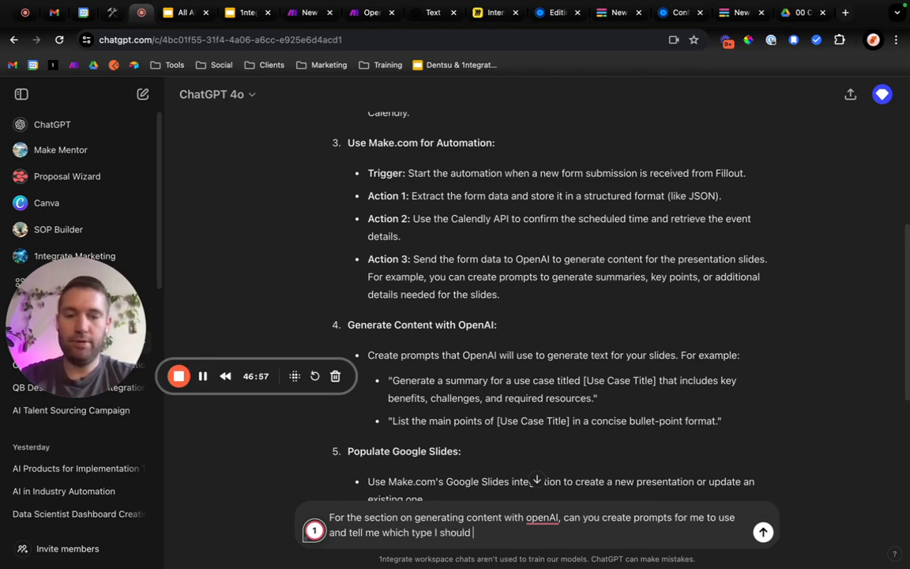
type(" use (user,")
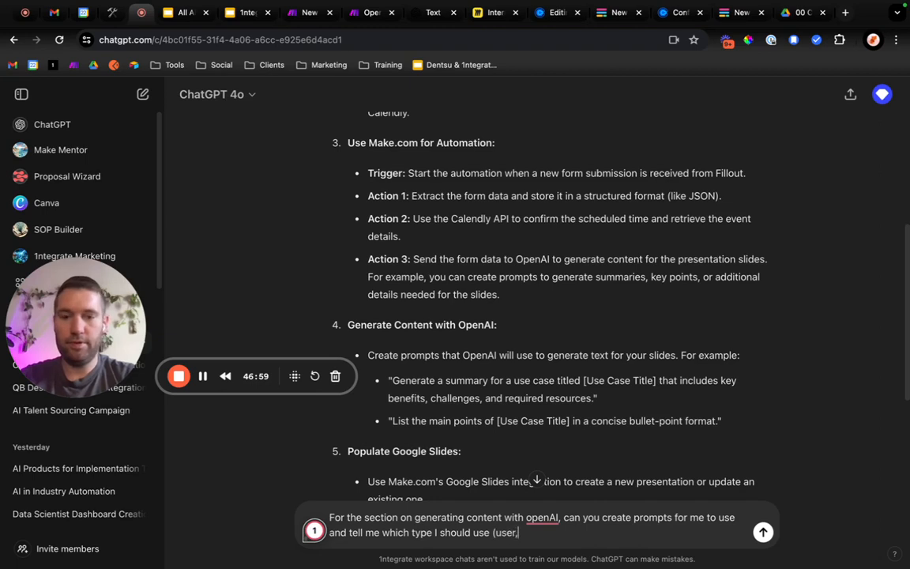
type(" system, agent")
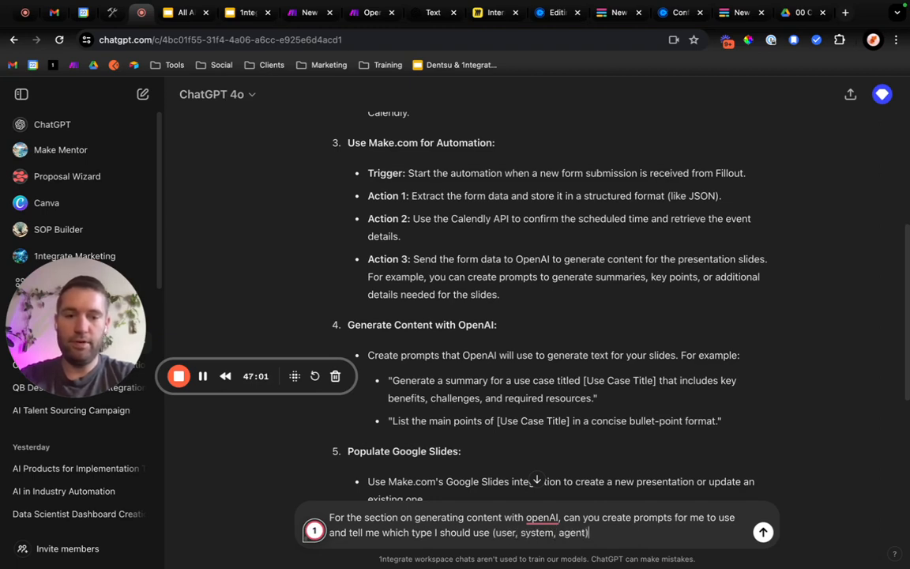
type(").")
Add a new paragraph to the draft message reading "Here is the information I have:".
key("shift+Return")
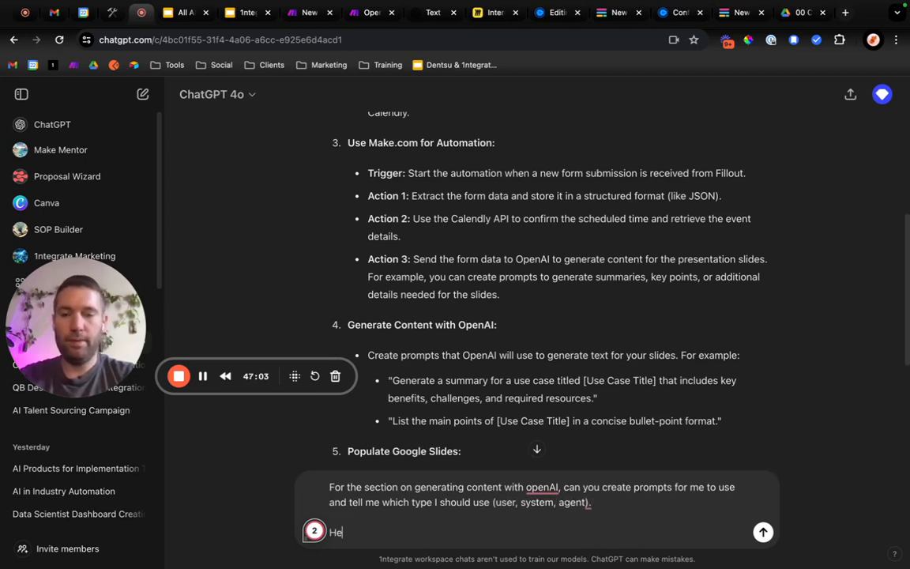
type("Here are th")
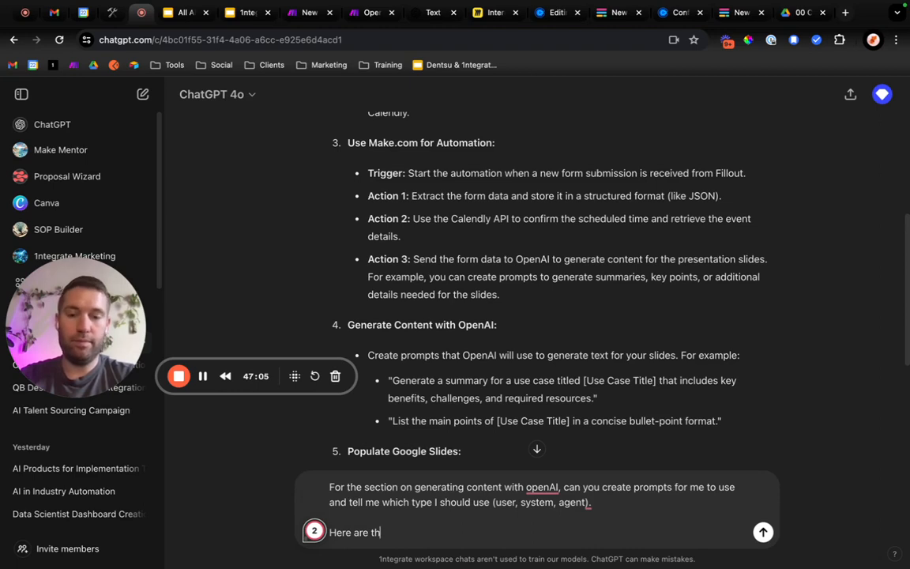
type("e qinform")
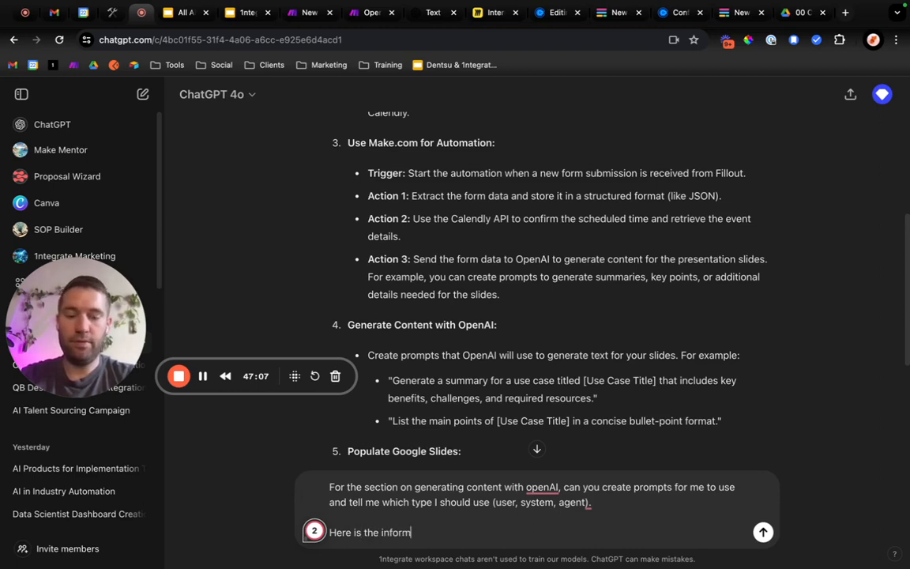
type("ation I have:")
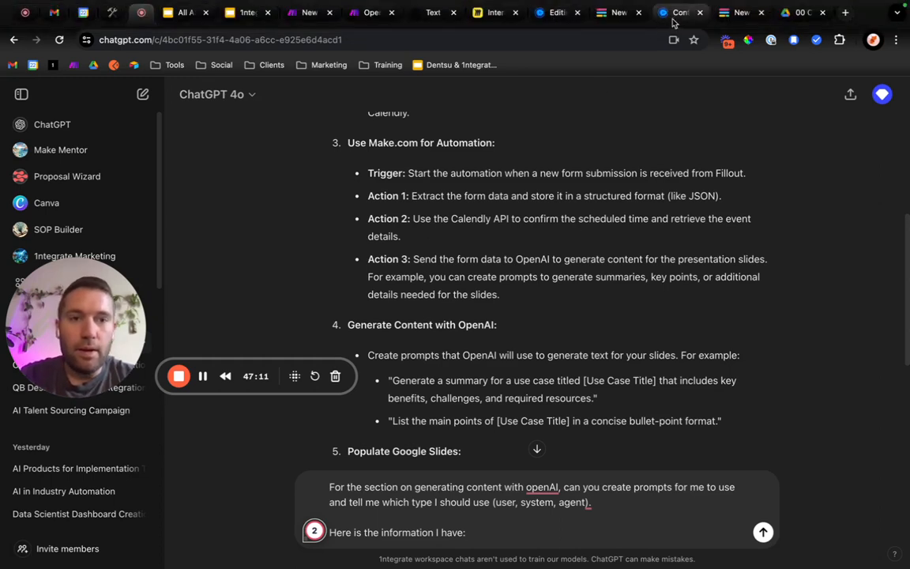
Capture a screenshot of the New Sales Deck Form's fields in Fillout and attach it to the draft ChatGPT message.
left_click(618, 15)
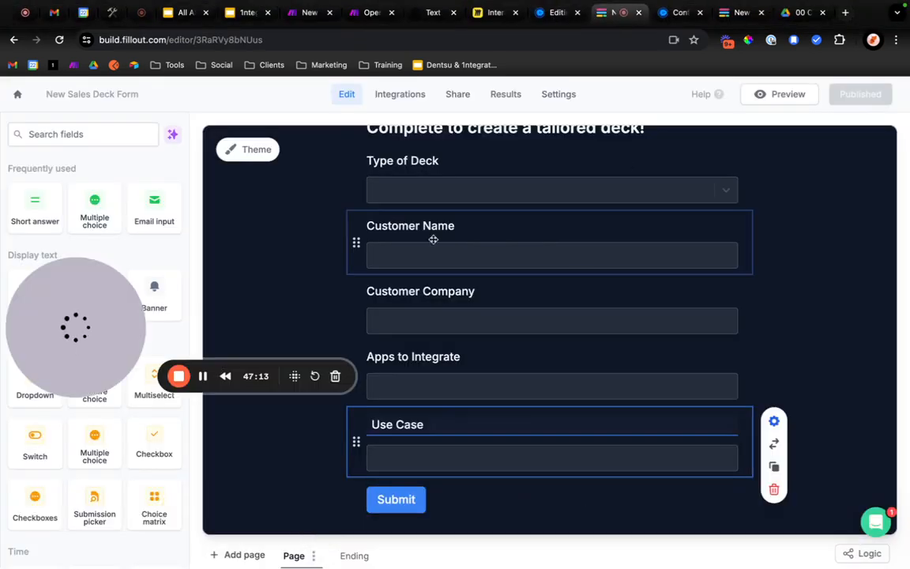
left_click_drag(43, 344, 3, 480)
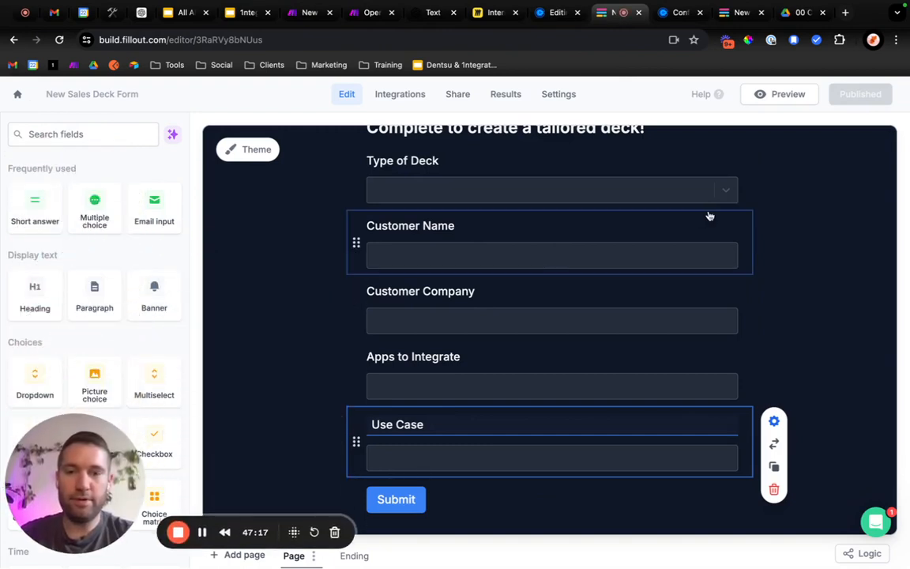
key("super+shift+4")
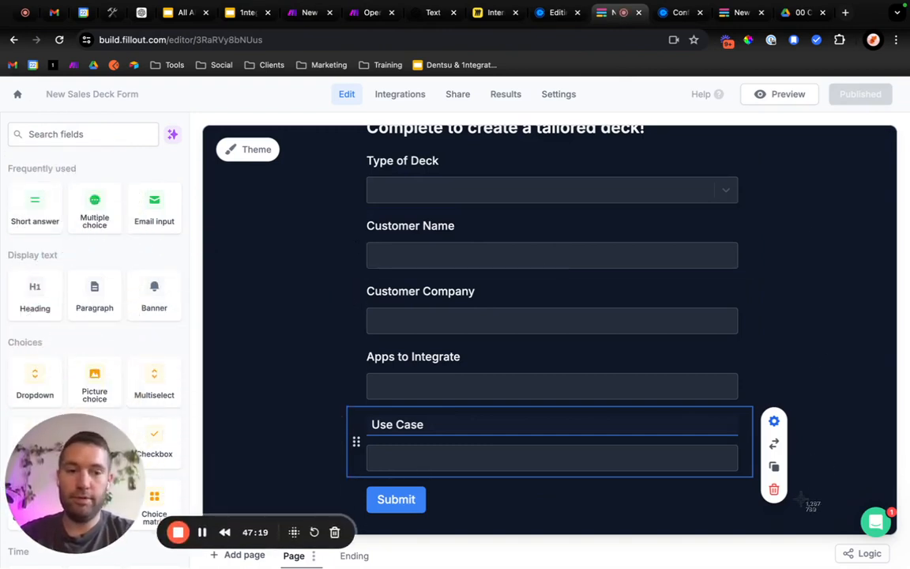
left_click_drag(801, 499, 331, 204)
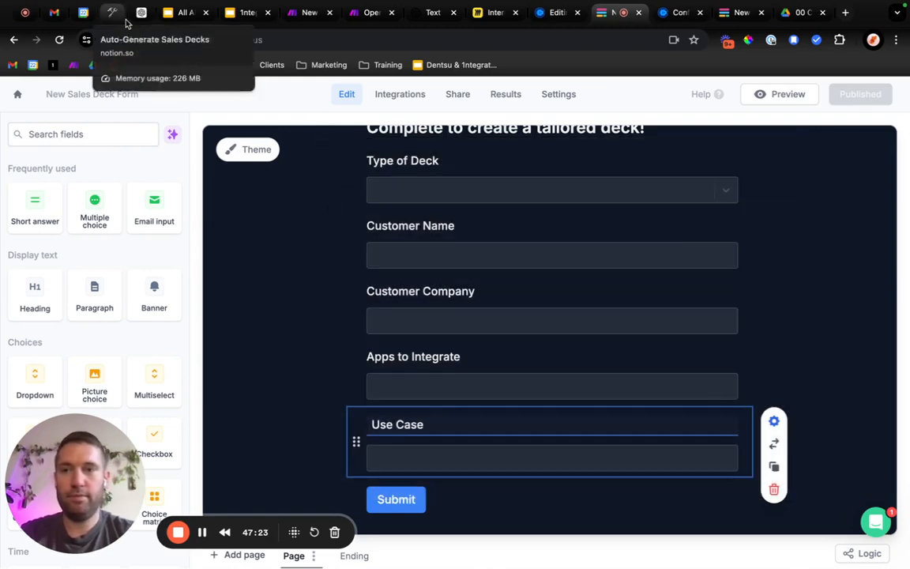
left_click(141, 13)
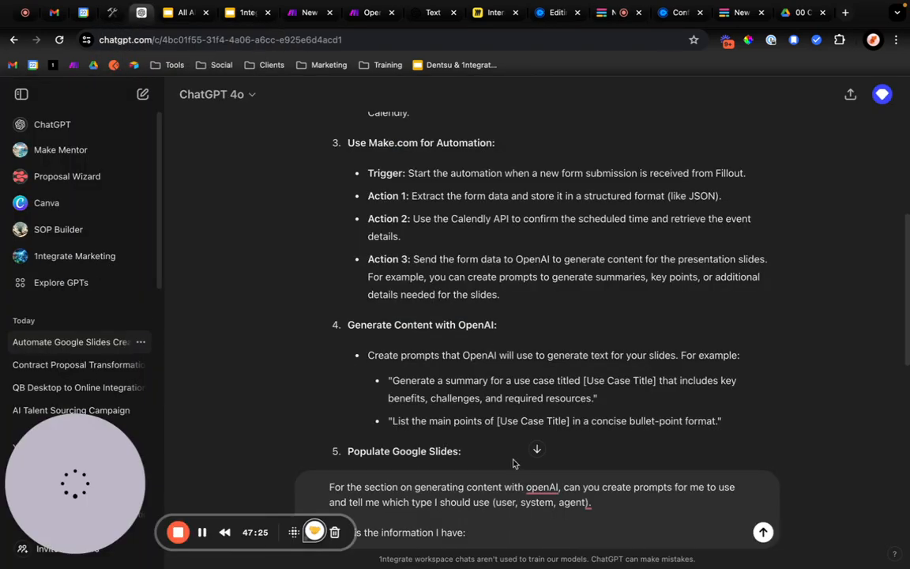
left_click(508, 540)
key("super+v")
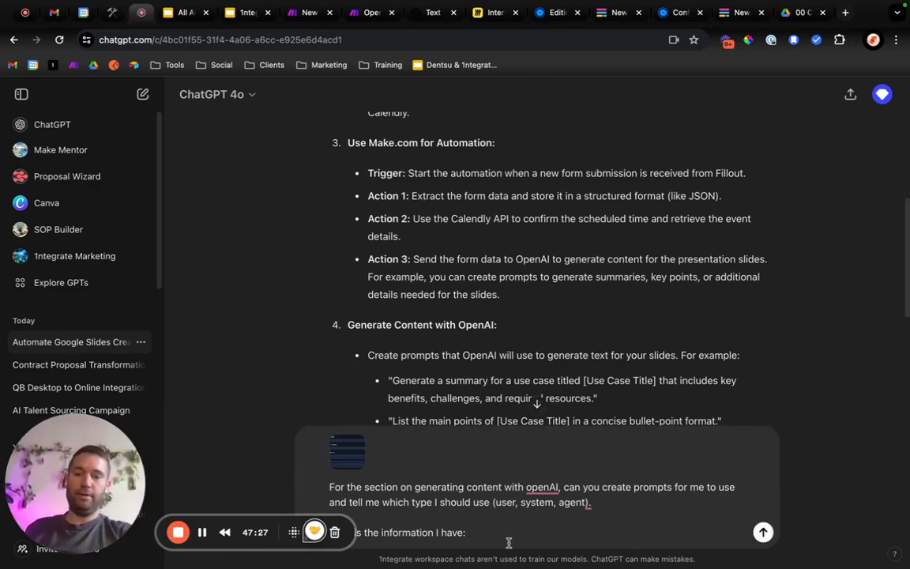
Replace the colon ending the draft message with "(see attached)" and send the message to ChatGPT.
key("BackSpace")
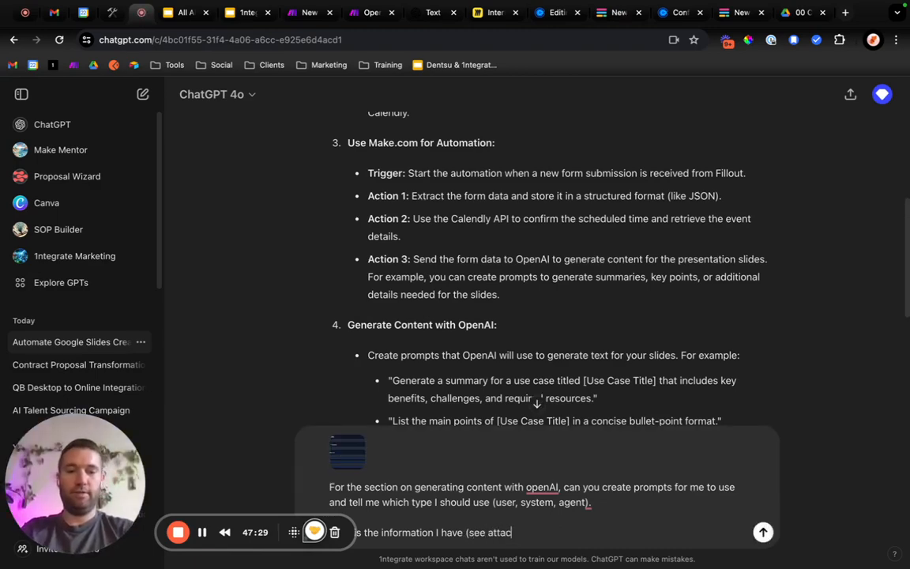
type("(see attached)")
key("Return")
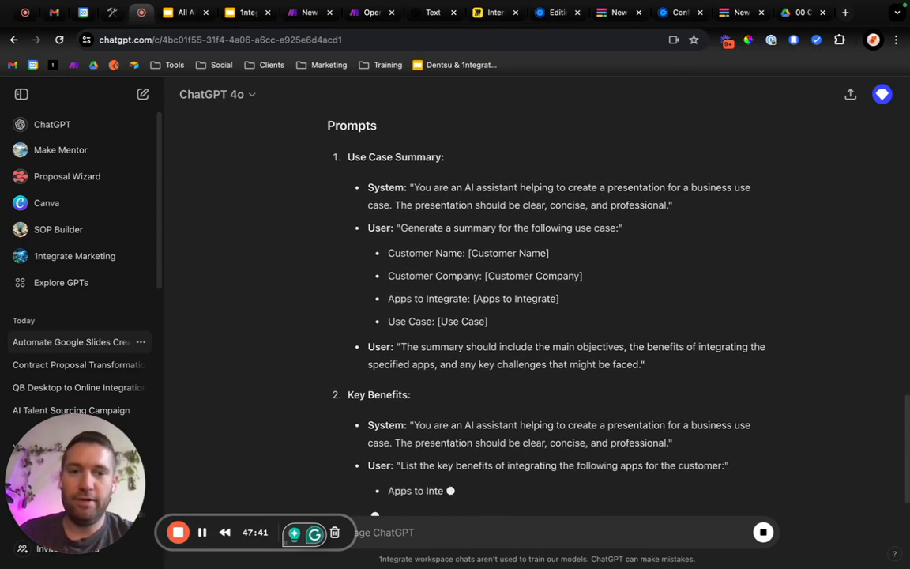
Review ChatGPT's suggested prompts and copy the Key Benefits system prompt into Message 1's content in Make's OpenAI module.
scroll(541, 379, "up", 3)
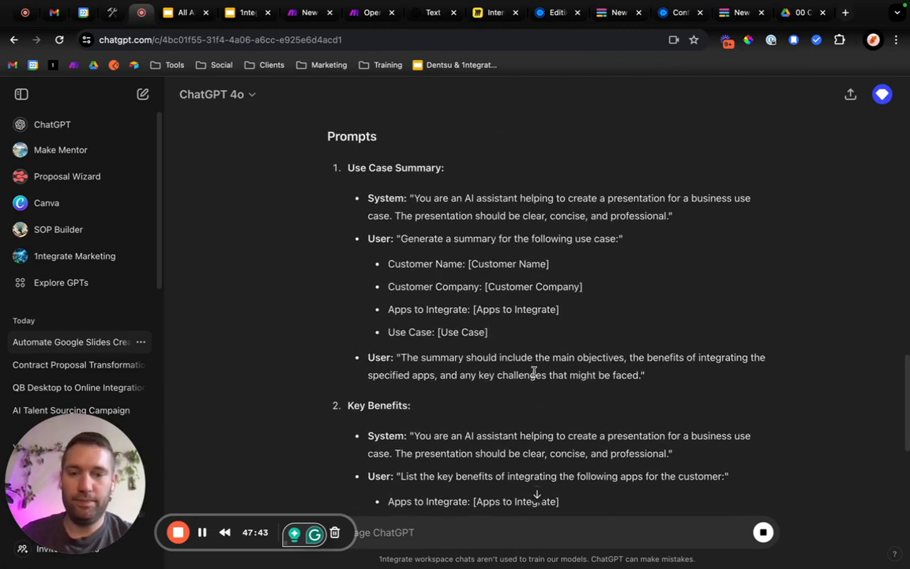
scroll(535, 374, "down", 1)
scroll(535, 373, "up", 1)
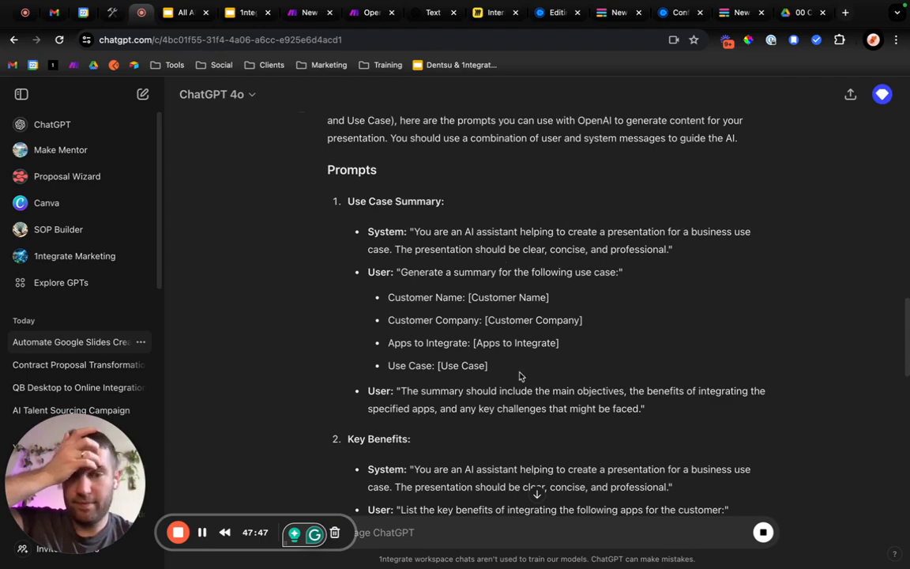
scroll(520, 376, "down", 2)
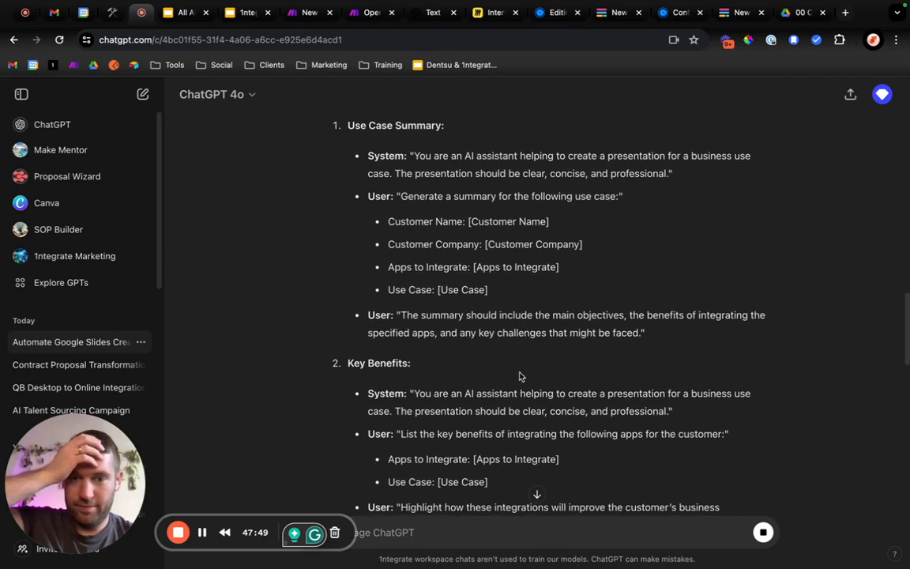
scroll(519, 376, "down", 3)
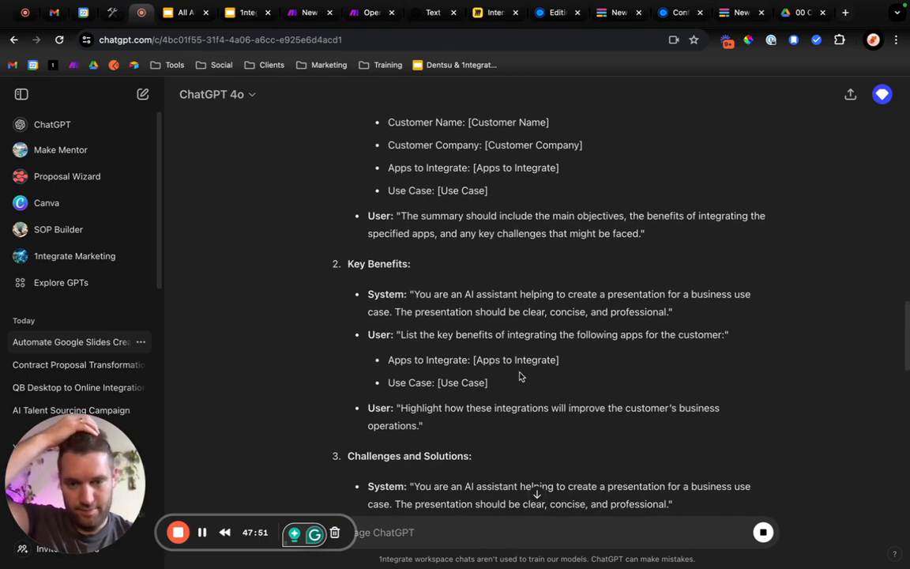
scroll(521, 432, "down", 1)
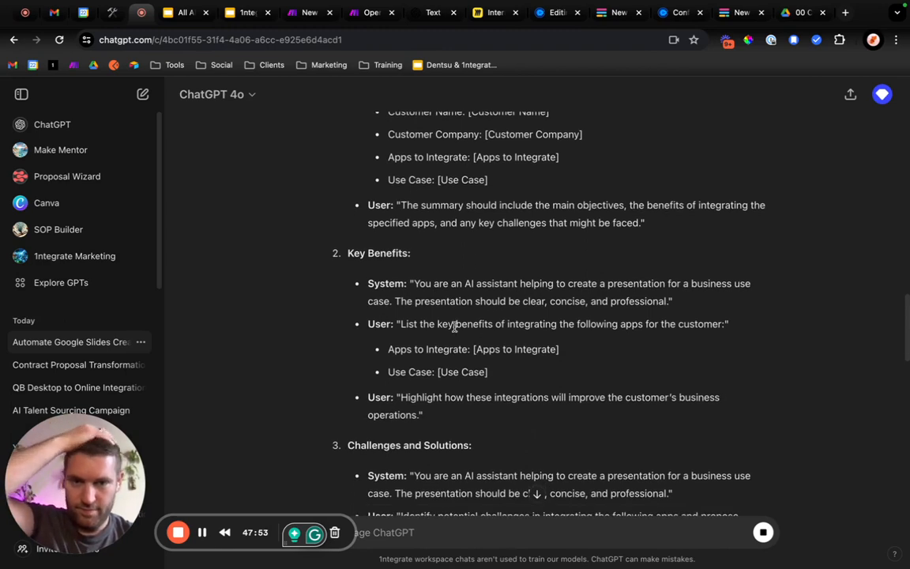
left_click_drag(414, 282, 667, 301)
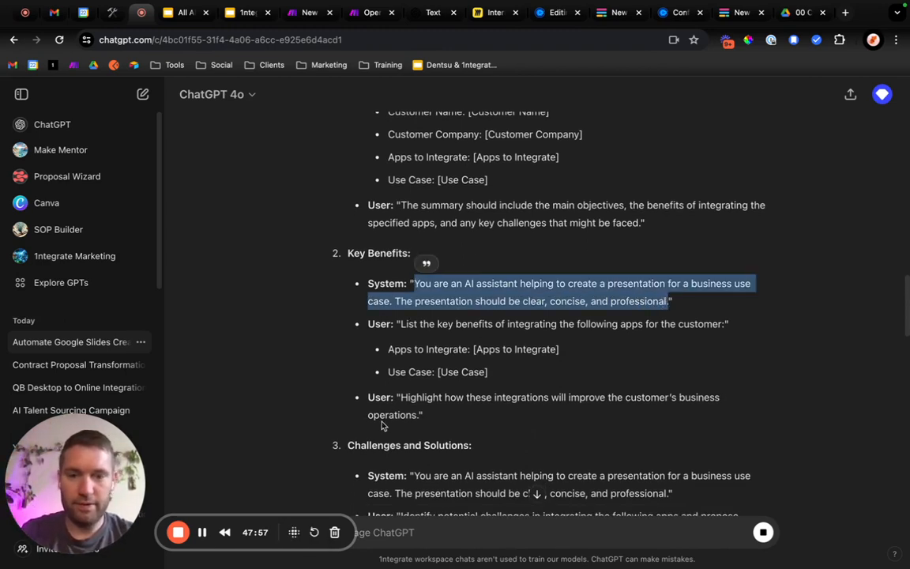
left_click_drag(433, 396, 615, 395)
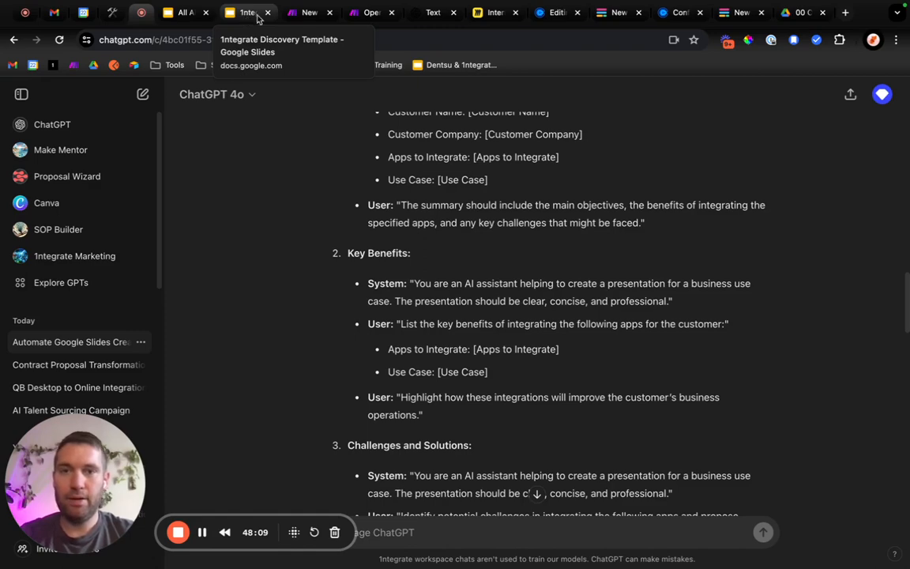
left_click(360, 22)
left_click(306, 16)
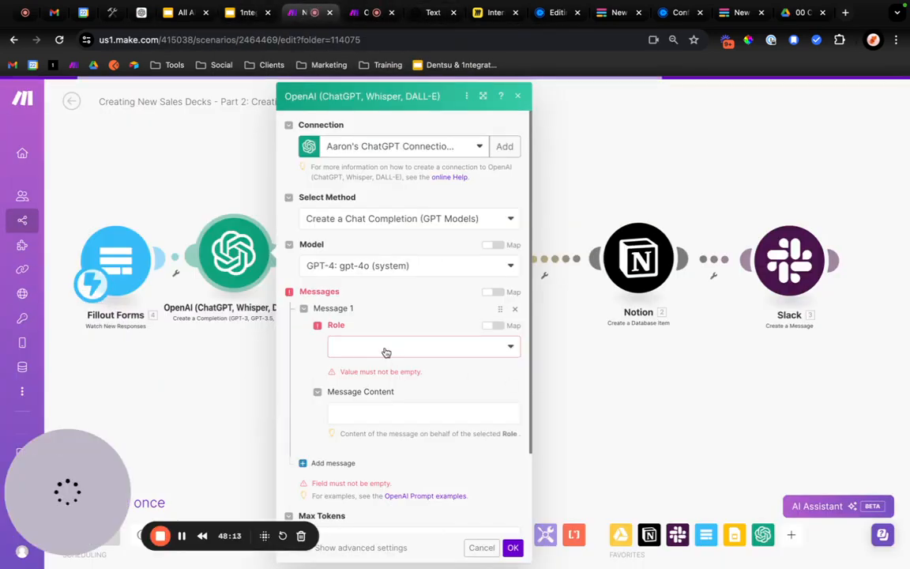
left_click(365, 408)
type("You are an AI assistant helping to create a presentation for a business use case. The presentation should be clear, concise, and professional.")
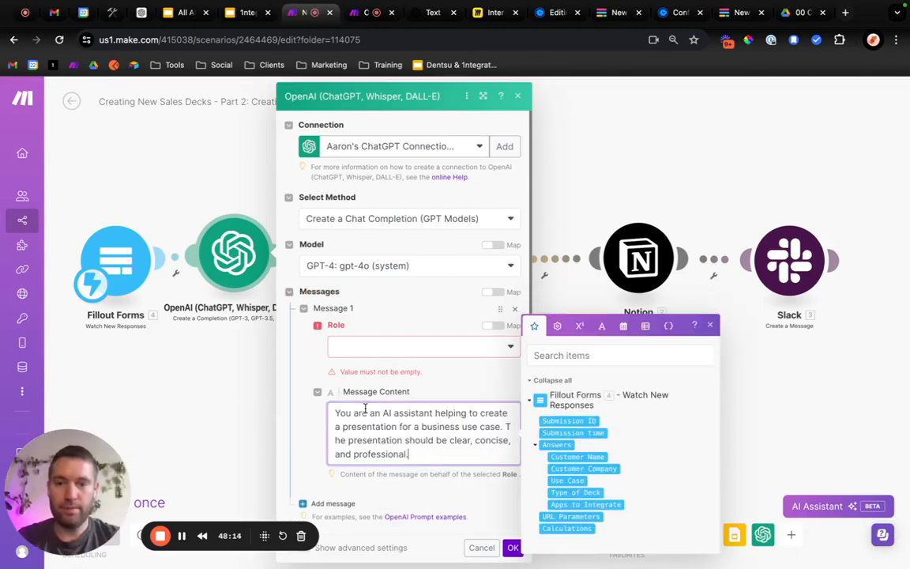
Copy the first Key Benefits user prompt with its Apps to Integrate and Use Case lines from ChatGPT, and place Make's browser tab beside ChatGPT's.
left_click(384, 360)
left_click(141, 12)
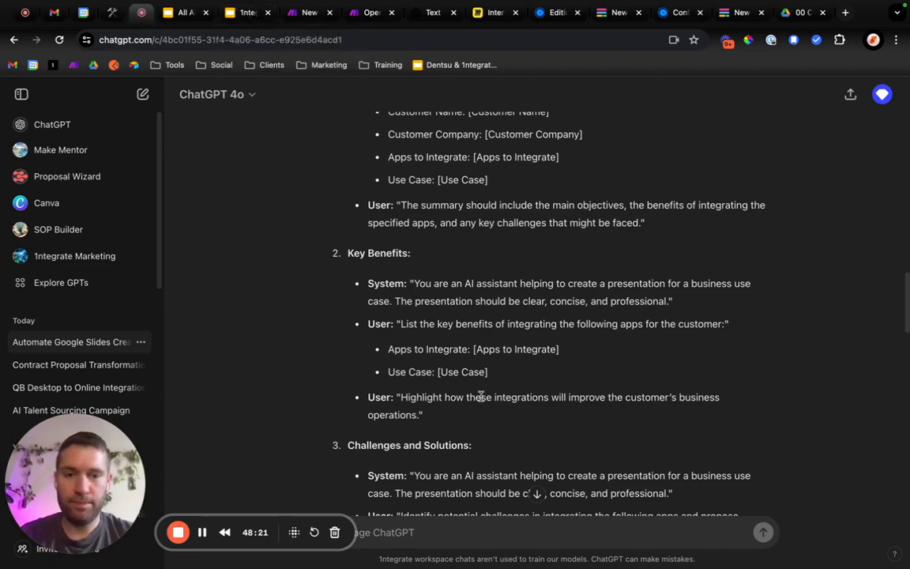
left_click_drag(502, 374, 401, 325)
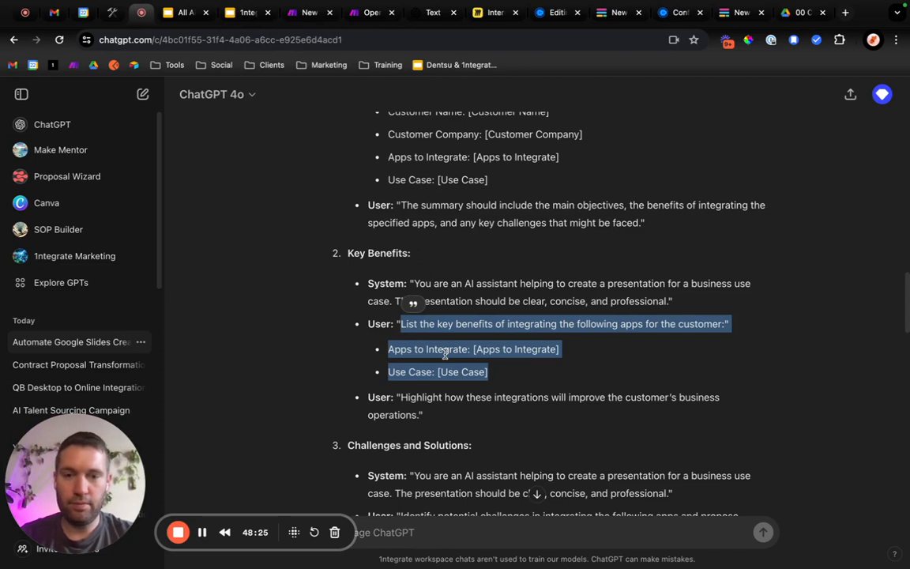
left_click(244, 14)
left_click(300, 11)
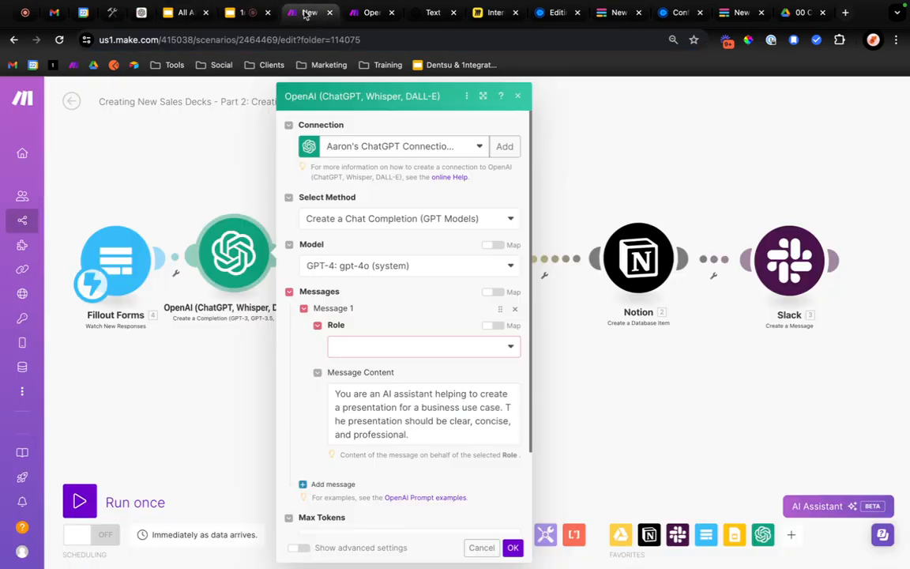
left_click_drag(299, 22, 182, 11)
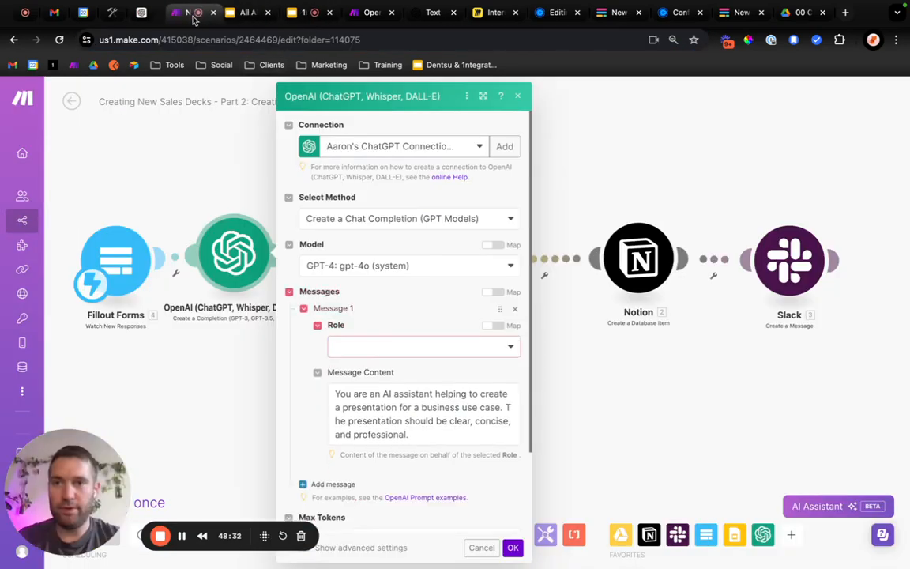
Set the role of Message 1 in the OpenAI module to System.
left_click(385, 350)
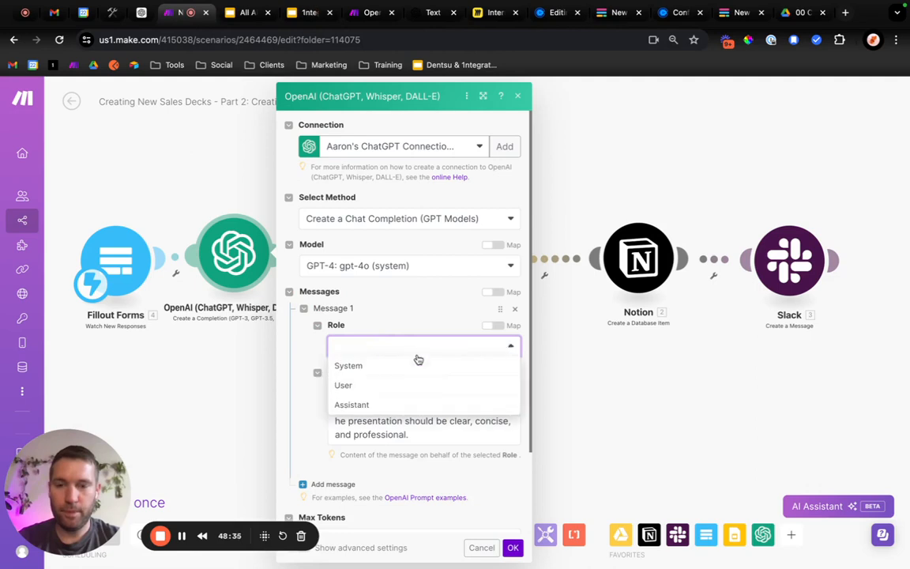
left_click(399, 363)
scroll(342, 474, "down", 1)
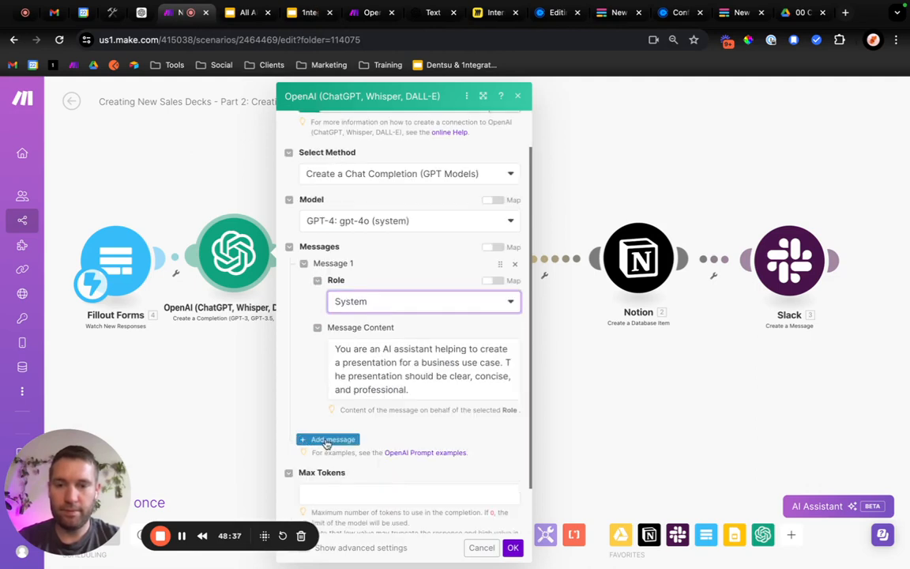
Add Message 2 with the User role and paste the copied Key Benefits user prompt as its content.
left_click(327, 441)
scroll(396, 448, "down", 2)
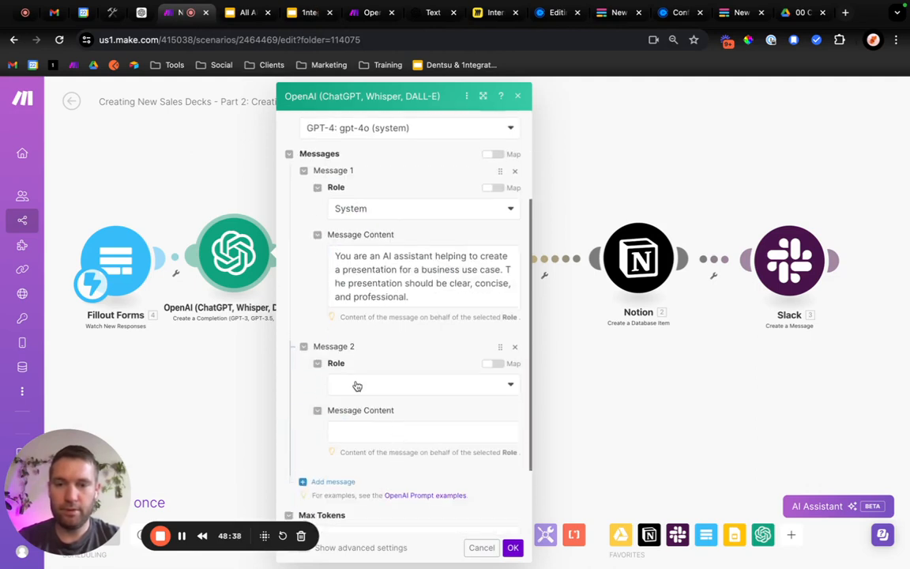
left_click(380, 387)
left_click(343, 422)
left_click(368, 424)
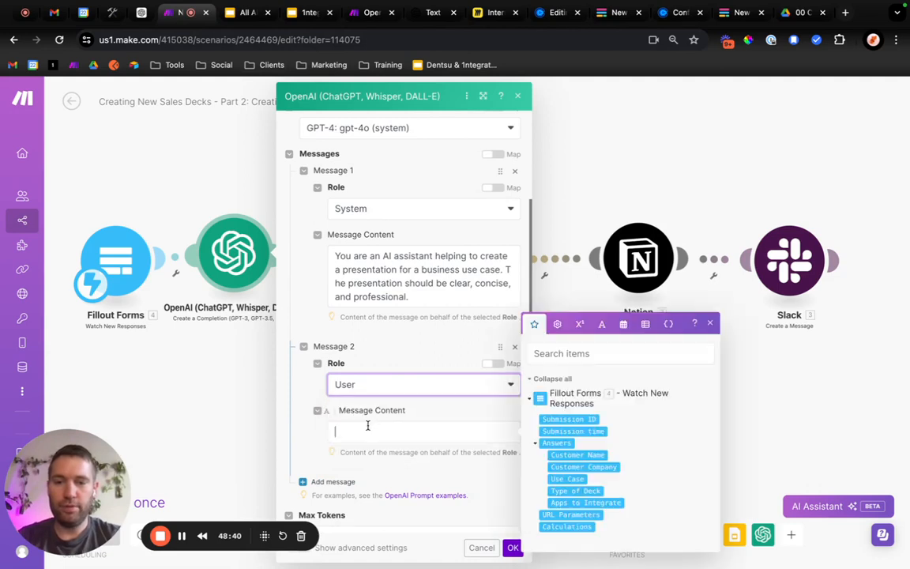
type("List the key benefits of integrating the following apps for the customer:\"Apps to Integrate: [Apps to Integrate]Use Case: [Use Case]")
Put "Apps to Integrate" and "Use Case" on separate lines in Message 2's content and delete the stray quotation mark.
scroll(418, 464, "down", 2)
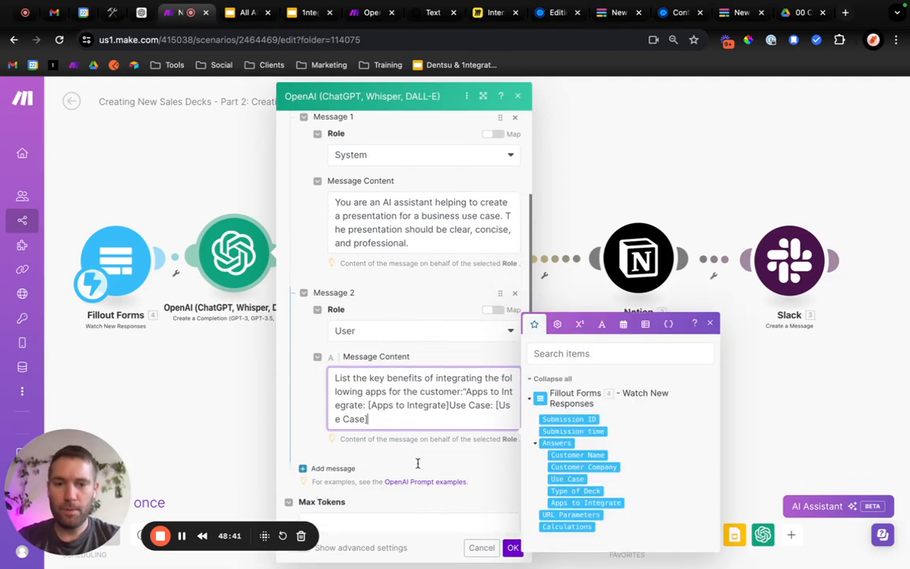
left_click(463, 391)
key("Return")
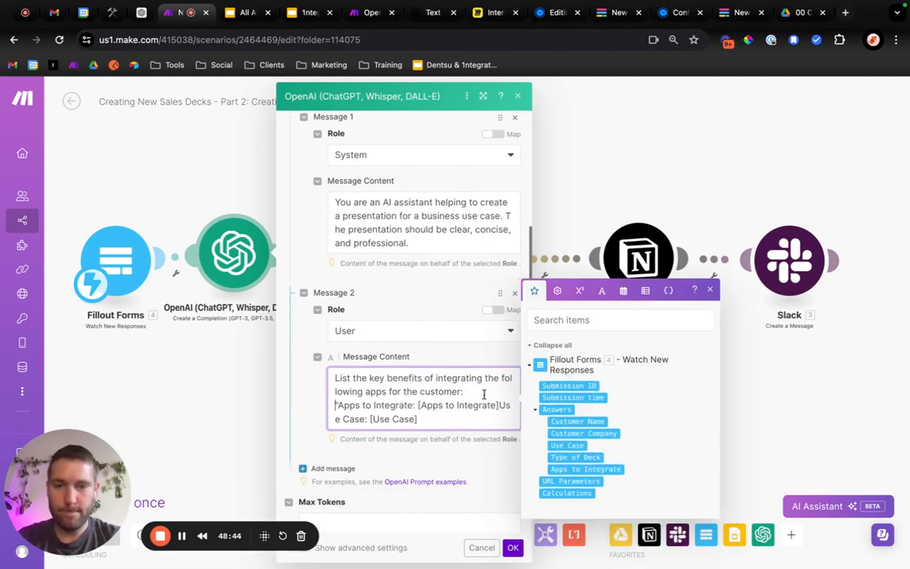
left_click(499, 405)
key("Return")
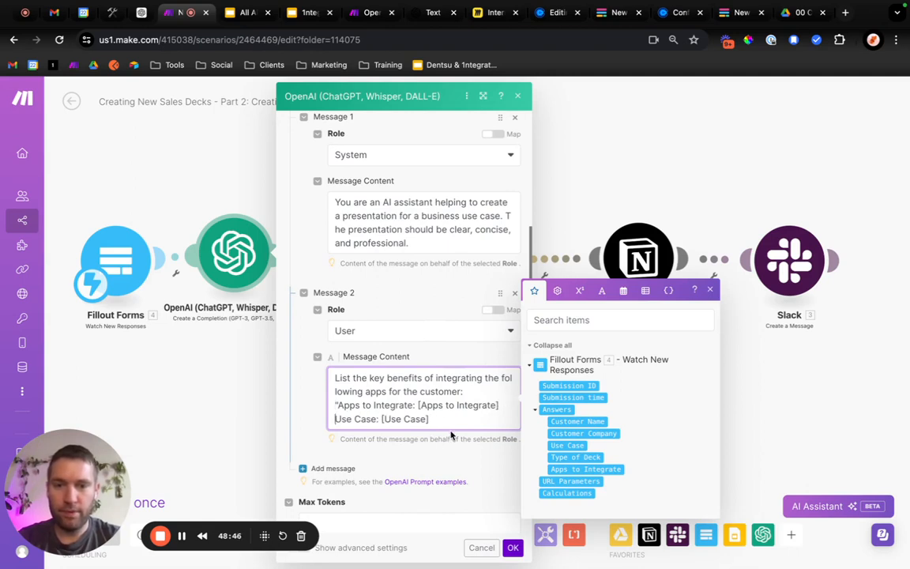
scroll(442, 419, "down", 2)
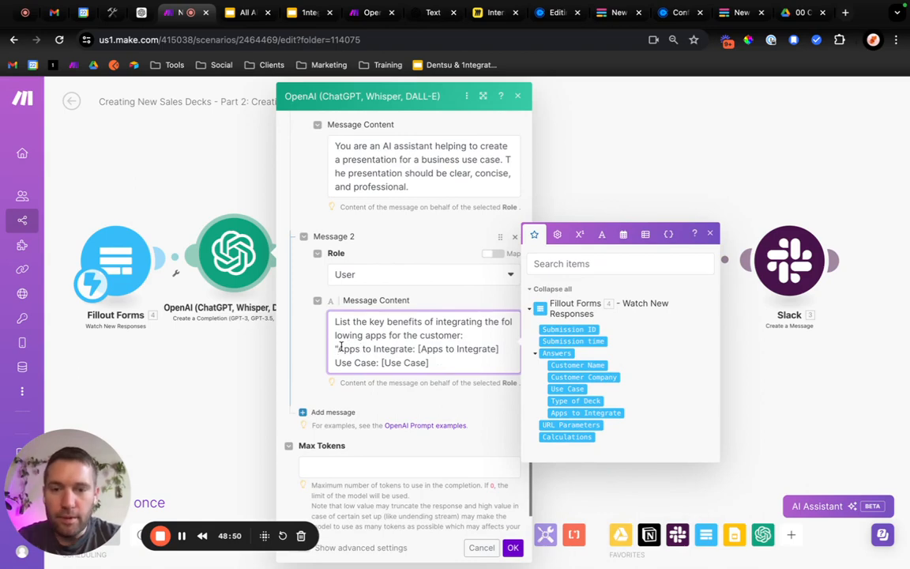
left_click(338, 348)
key("BackSpace")
Add Message 3 with the User role and ChatGPT's prompt "Highlight how these integrations will improve the customer's business operations.".
left_click(332, 412)
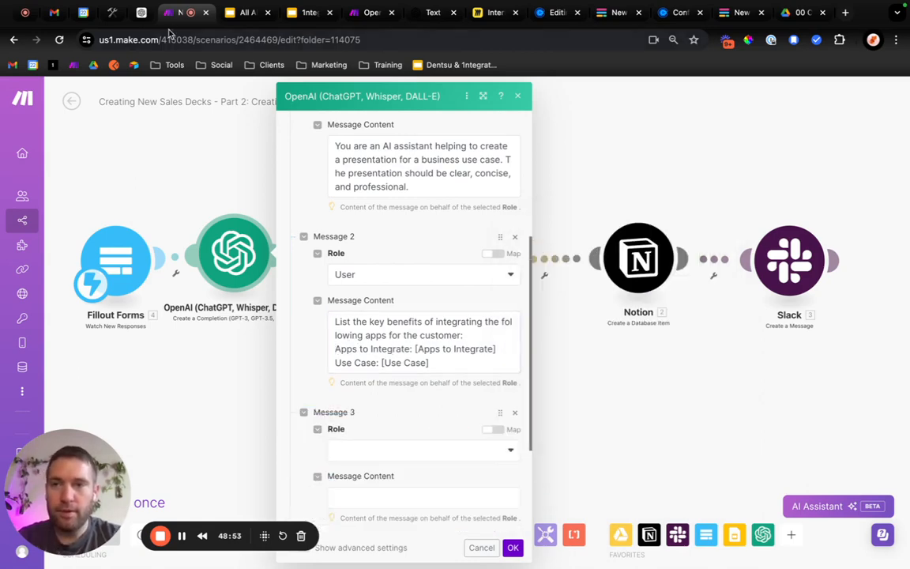
left_click(141, 13)
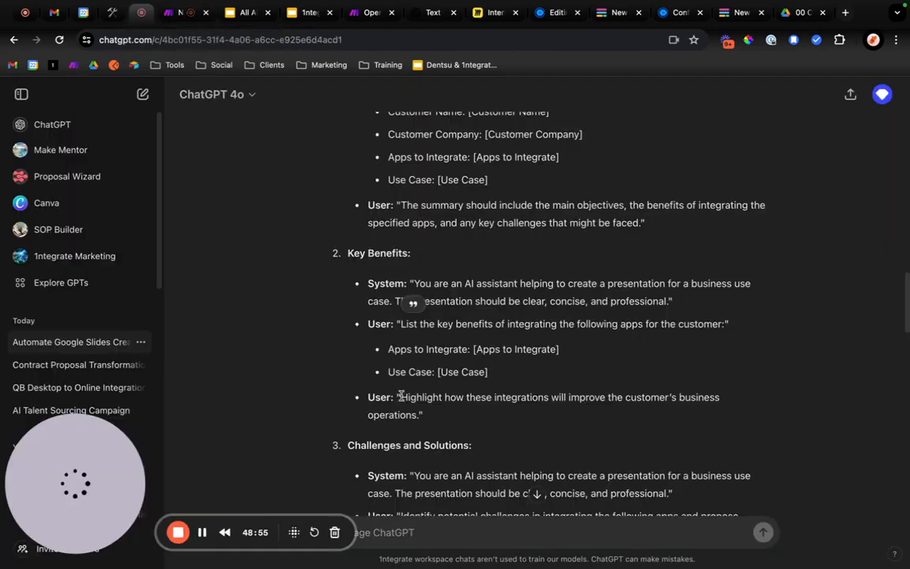
left_click_drag(399, 397, 417, 412)
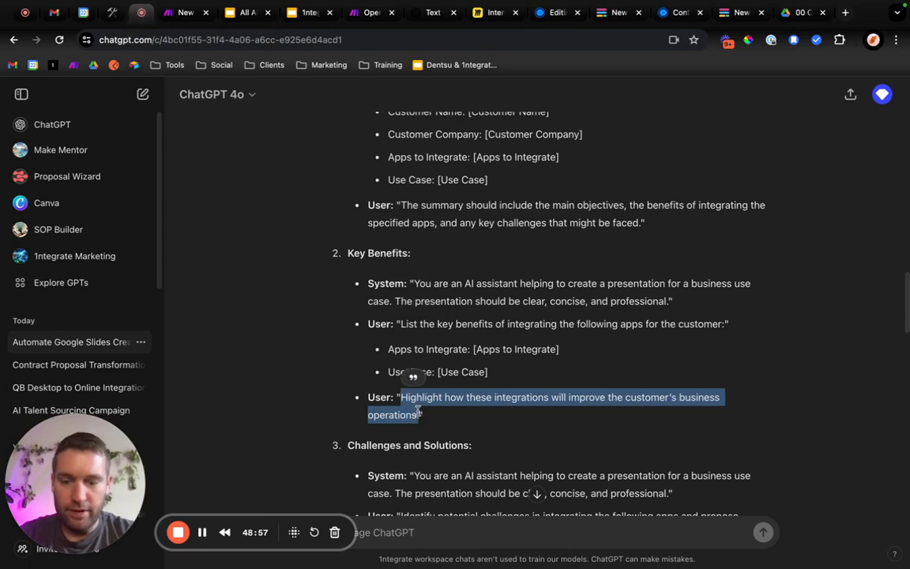
left_click(188, 12)
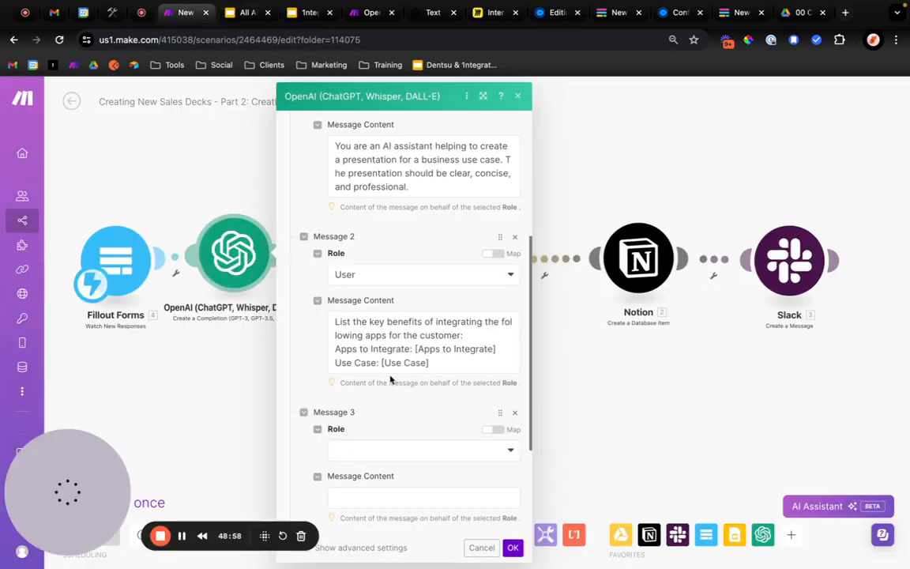
left_click(360, 456)
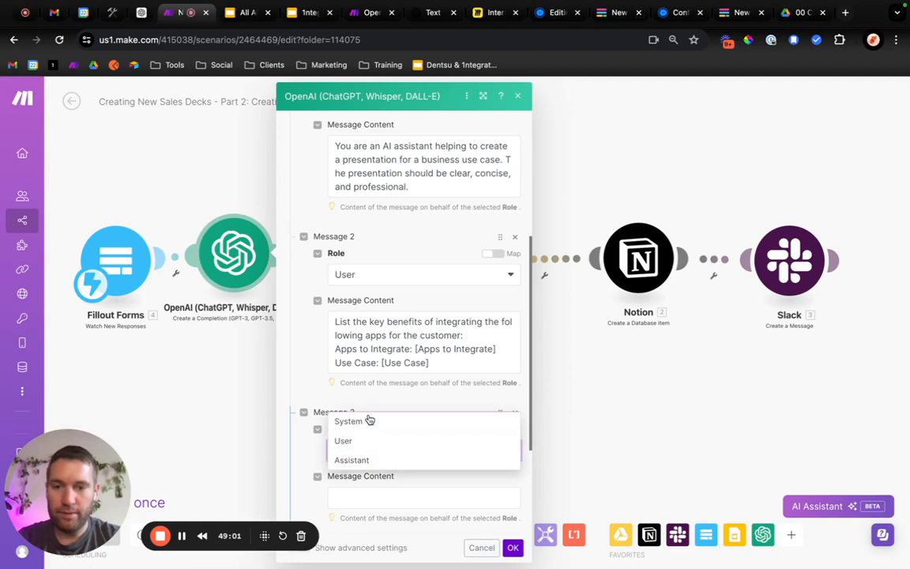
left_click(361, 496)
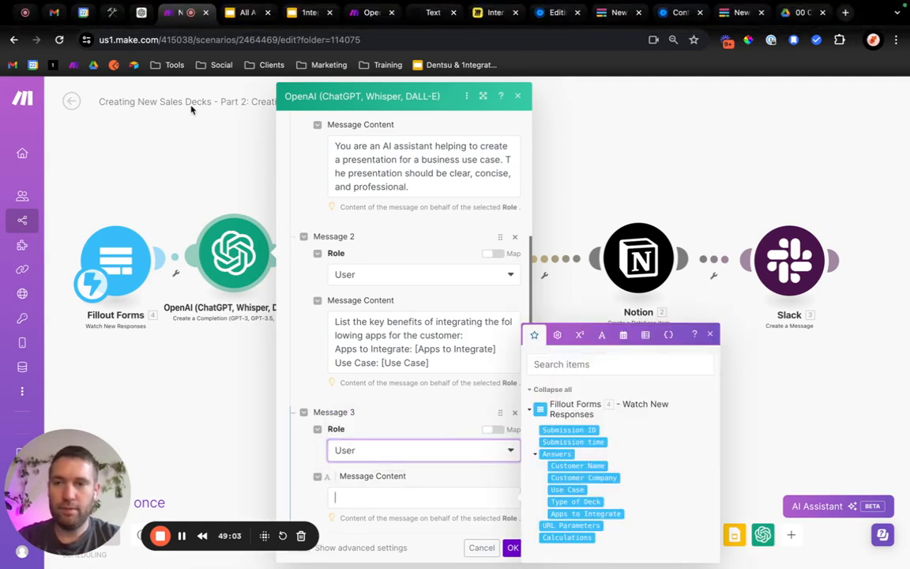
type("Highlight how these integrations will improve the customer's business operations.")
Examine ChatGPT's suggested prompts from Use Case Summary to Implementation Plan, comparing their system messages, and return to the Make scenario.
left_click(141, 13)
scroll(433, 341, "down", 3)
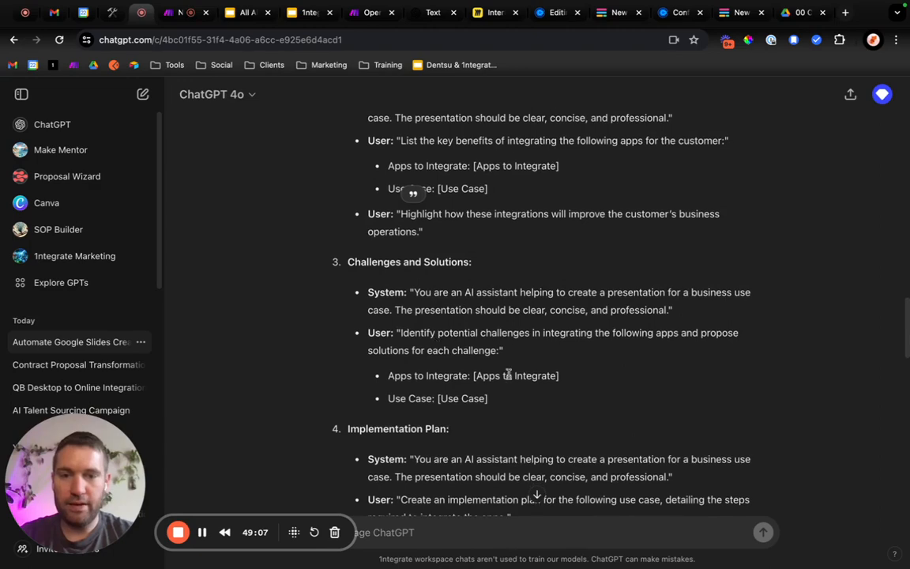
scroll(513, 379, "down", 2)
scroll(514, 379, "down", 2)
scroll(513, 380, "up", 6)
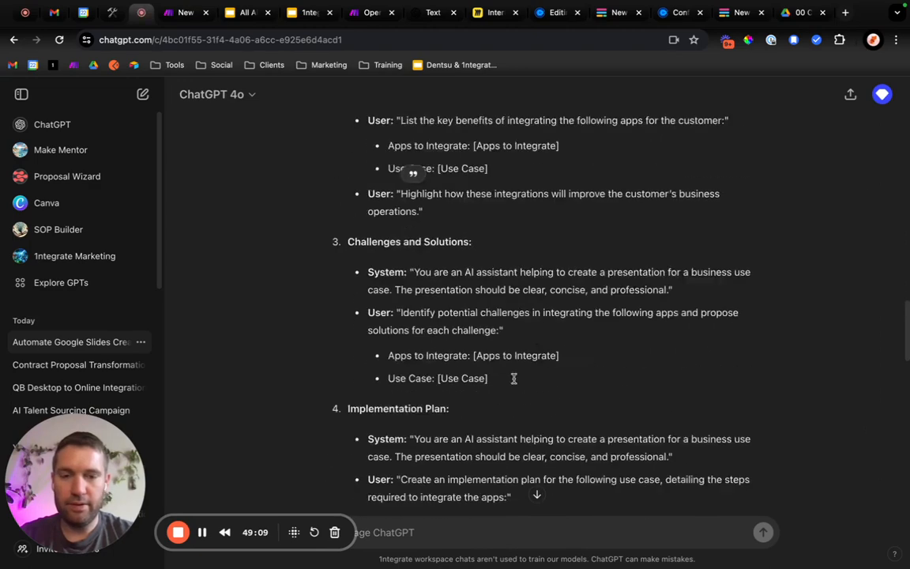
scroll(514, 379, "up", 1)
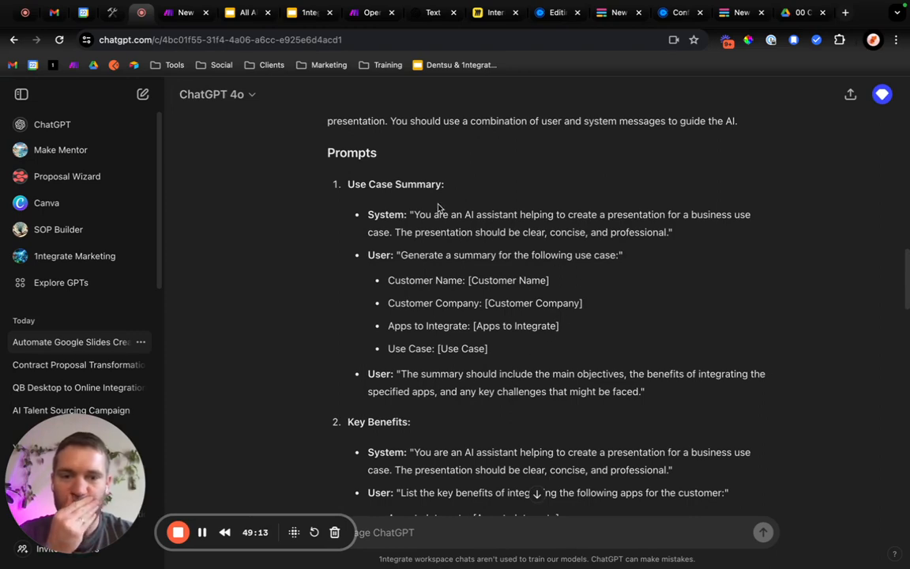
scroll(554, 380, "down", 5)
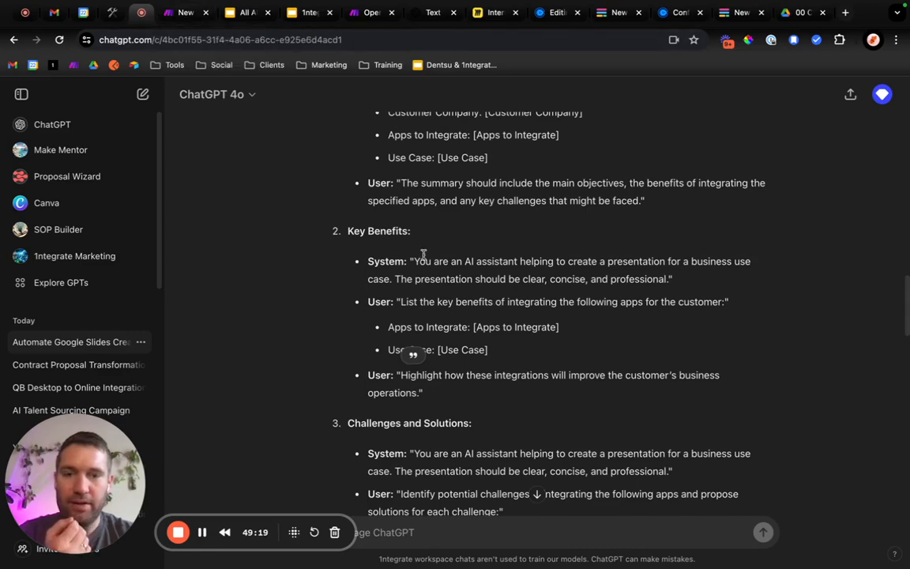
left_click_drag(415, 260, 670, 278)
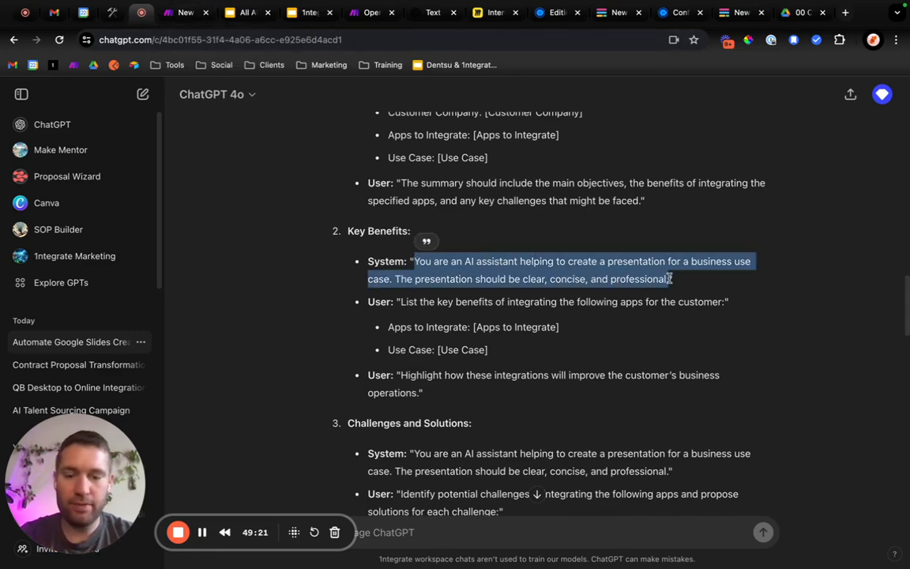
left_click(187, 12)
Set Max Tokens in the OpenAI module to 100.
scroll(438, 450, "down", 3)
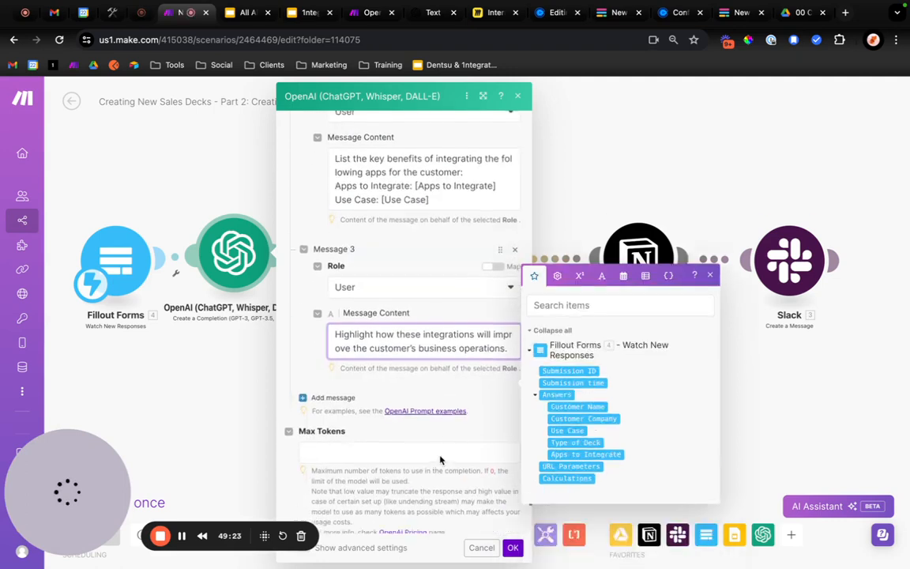
left_click(451, 450)
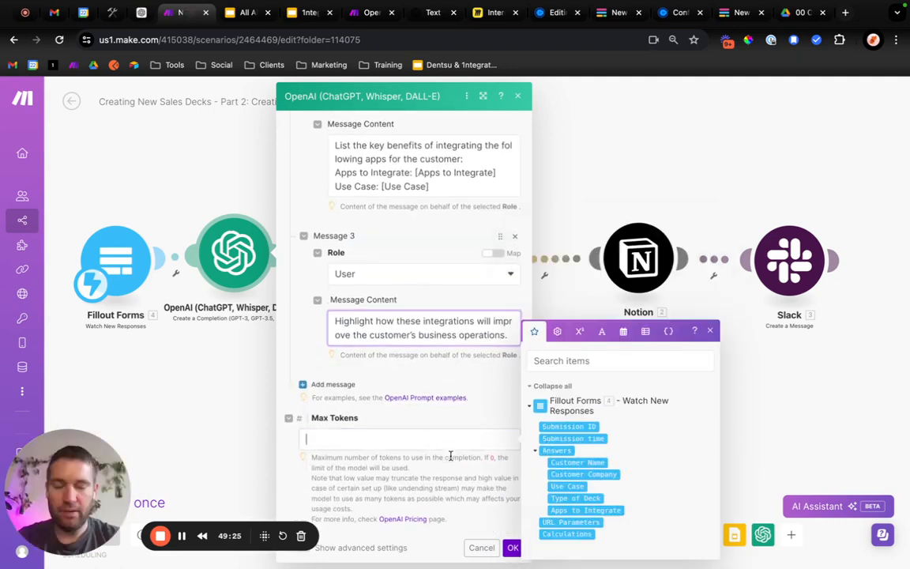
left_click(440, 484)
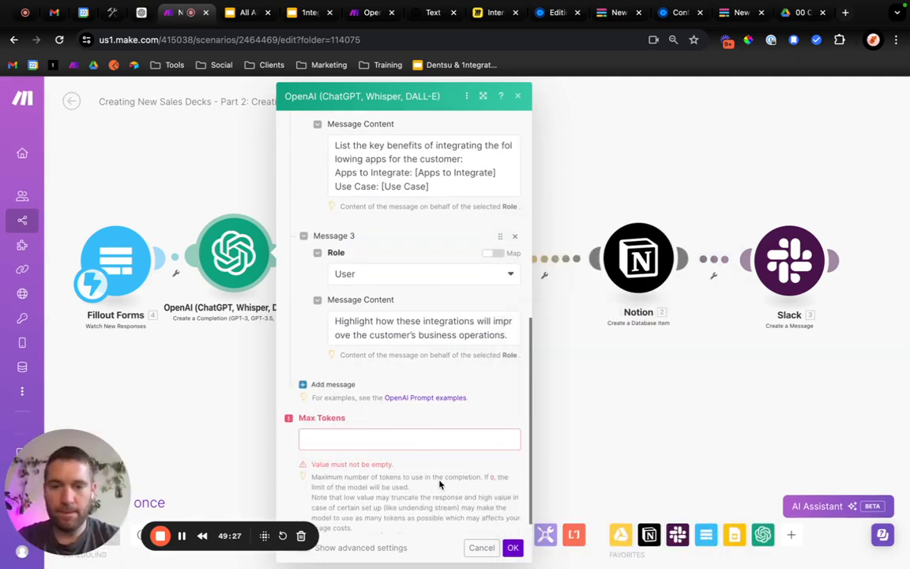
left_click(412, 443)
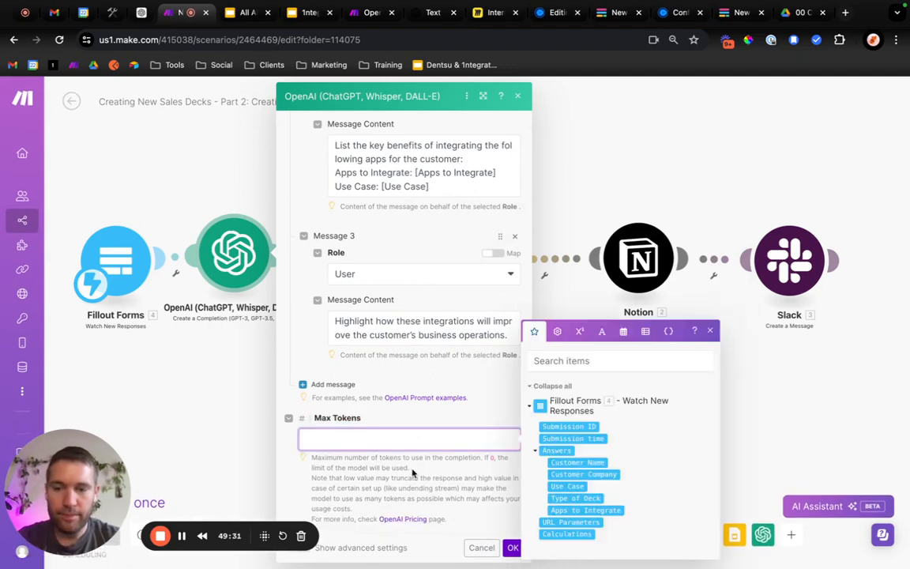
left_click(459, 480)
scroll(460, 481, "down", 1)
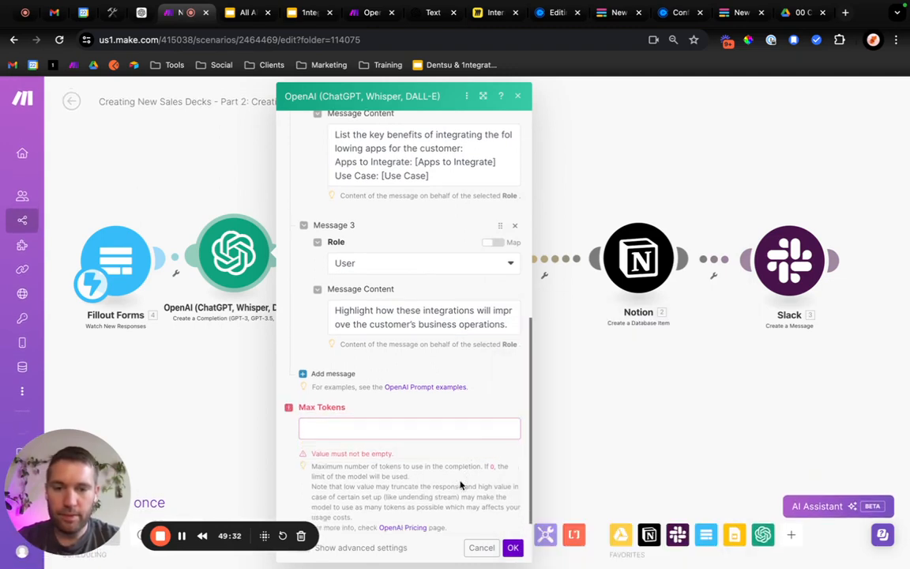
left_click(377, 421)
type("100")
left_click(411, 480)
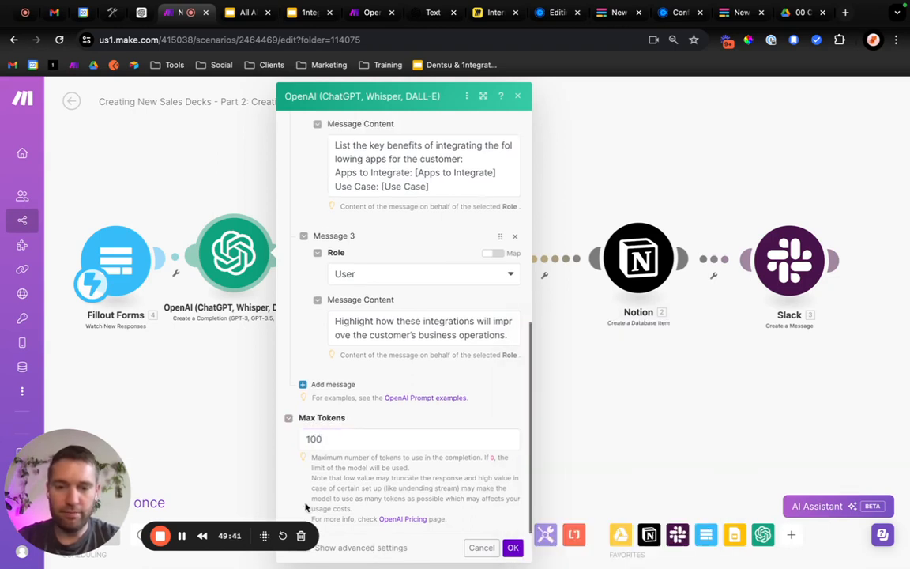
Open the OpenAI Pricing page in a background tab, and set Temperature to .5 in the OpenAI module's advanced settings.
left_click_drag(84, 492, 84, 420)
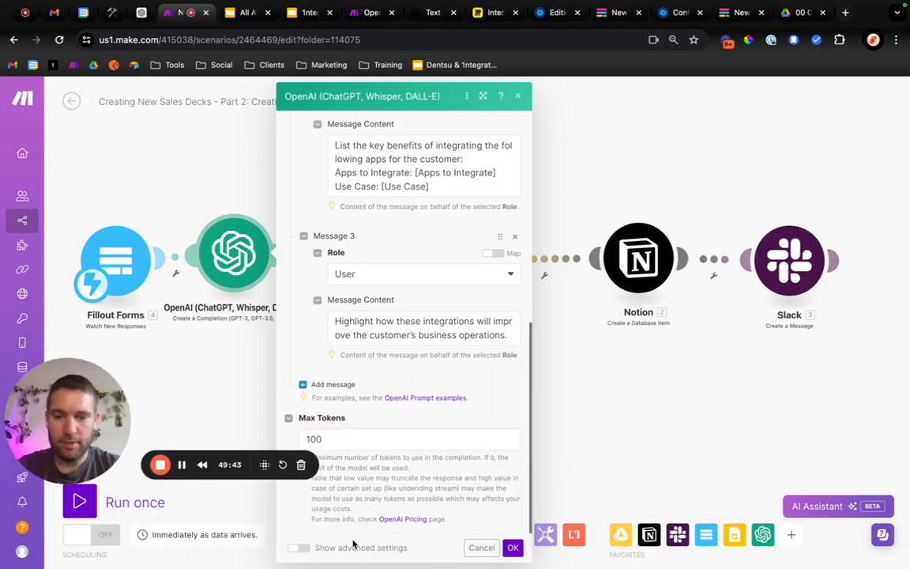
left_click(405, 518)
left_click(314, 548)
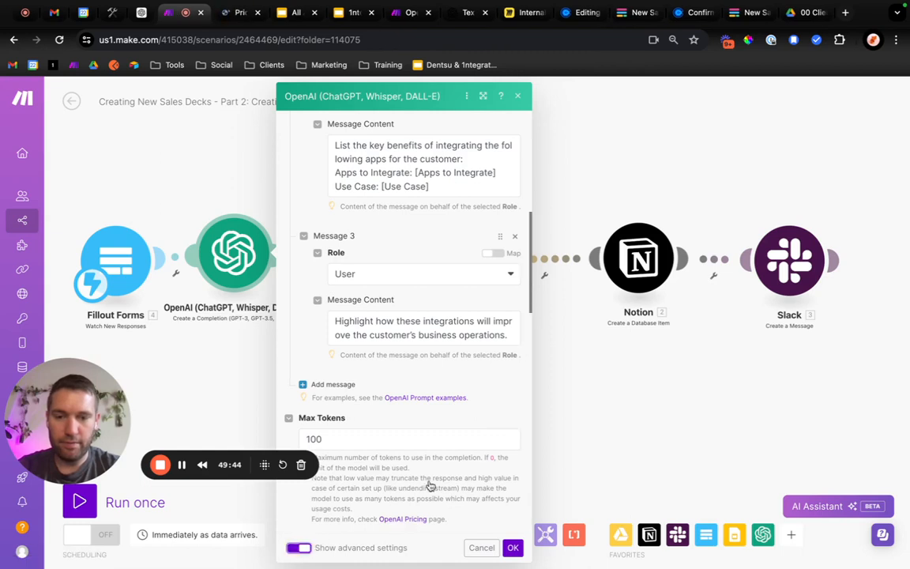
scroll(460, 478, "down", 4)
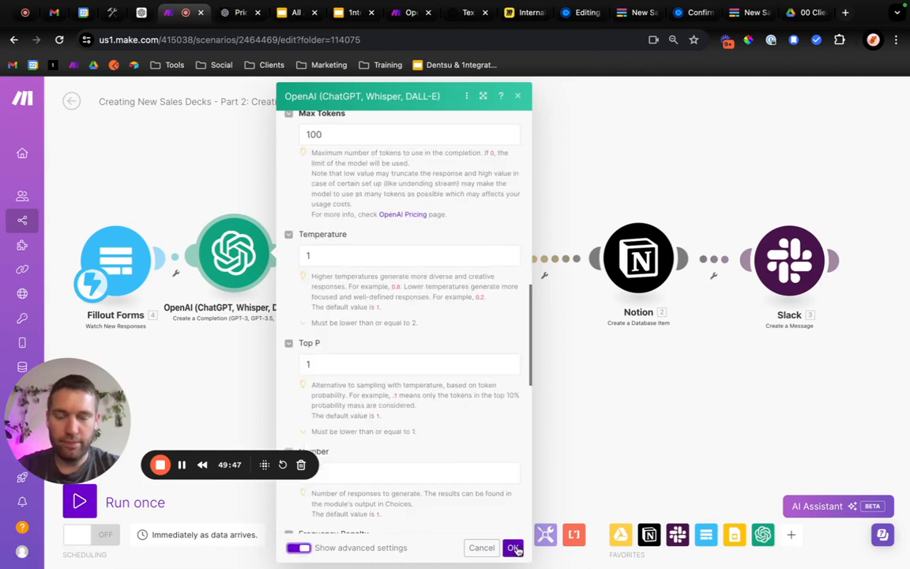
scroll(471, 410, "up", 3)
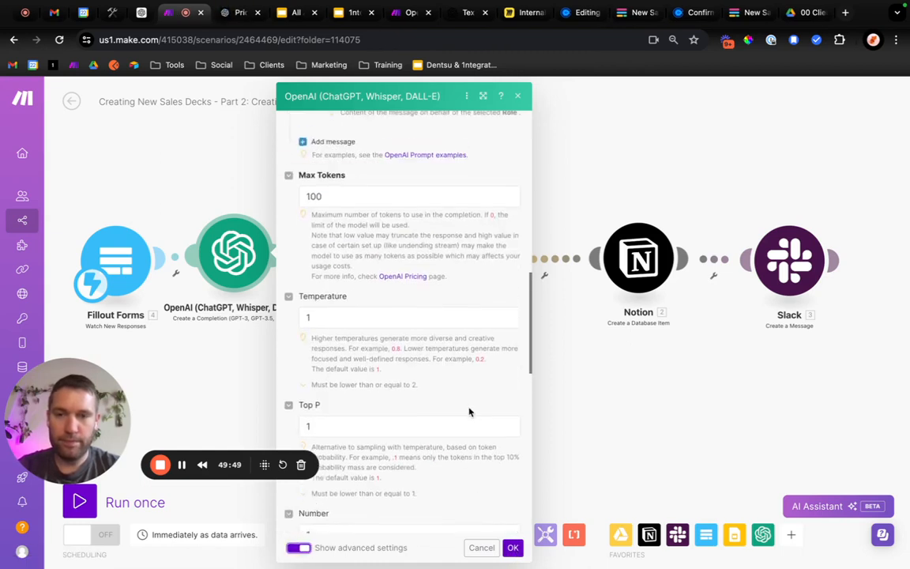
left_click(341, 367)
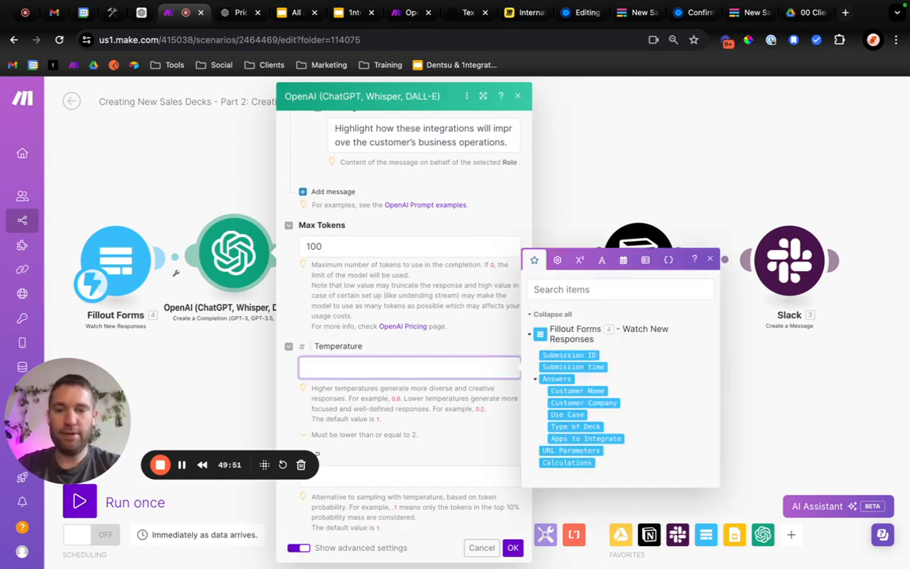
type(".5")
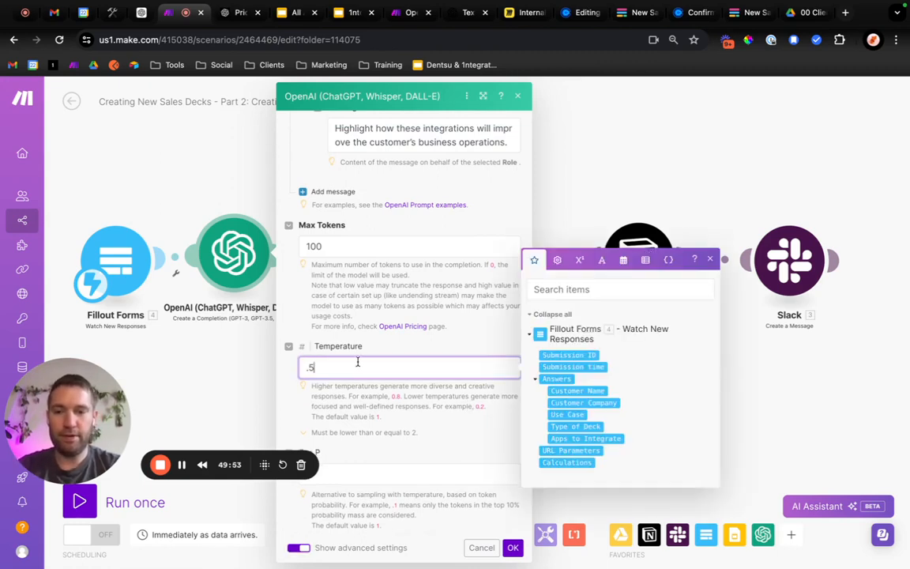
Review the OpenAI module's remaining advanced settings, including the Response Format options, keep Text, and save the module's configuration.
left_click(452, 428)
scroll(452, 410, "down", 2)
scroll(401, 410, "down", 15)
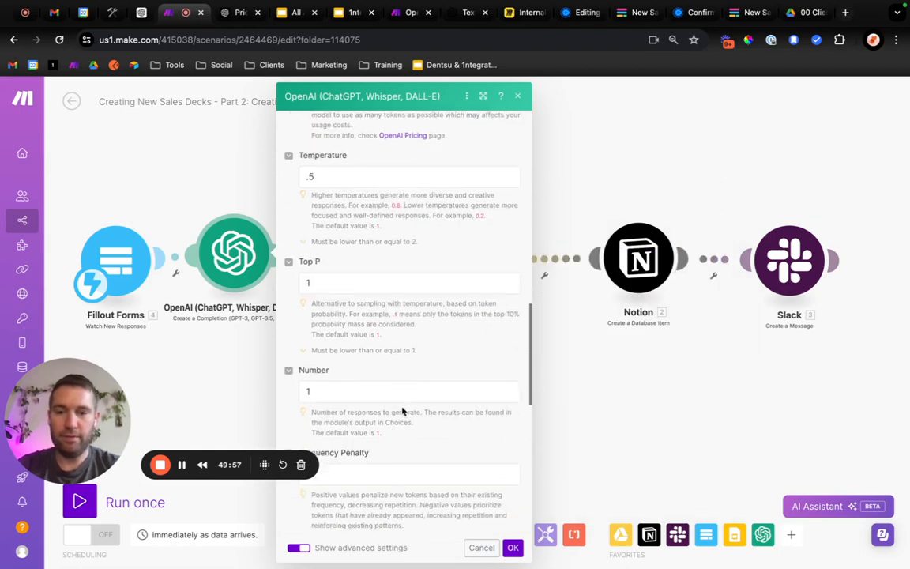
scroll(401, 408, "down", 5)
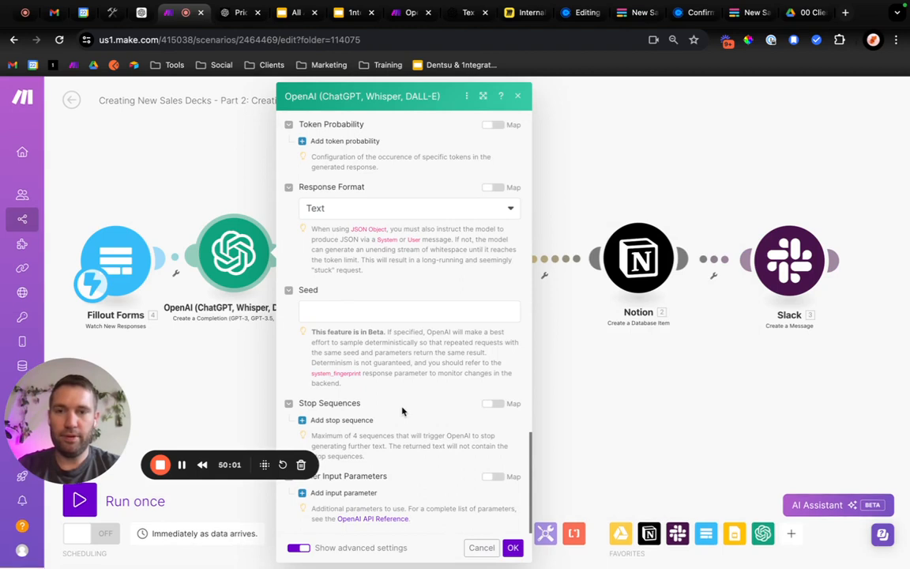
left_click(384, 210)
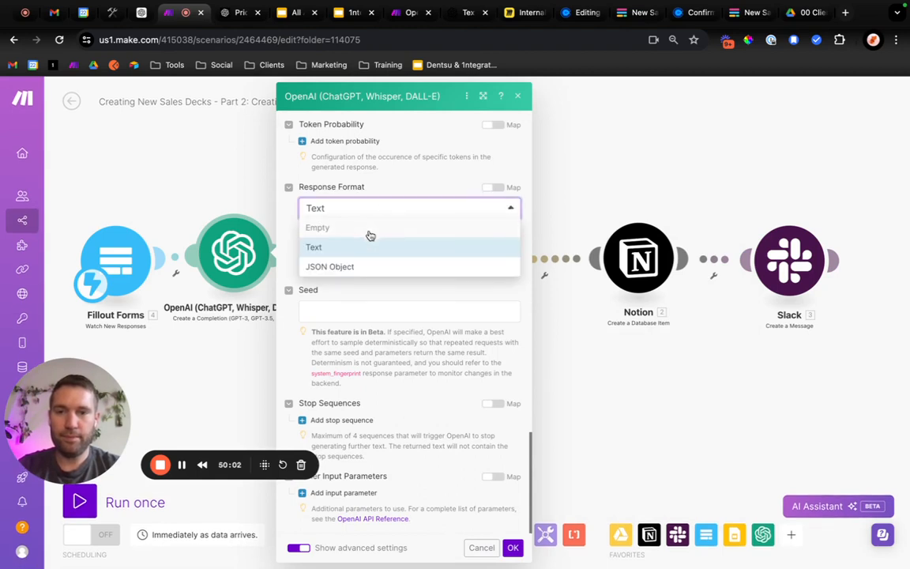
left_click(429, 178)
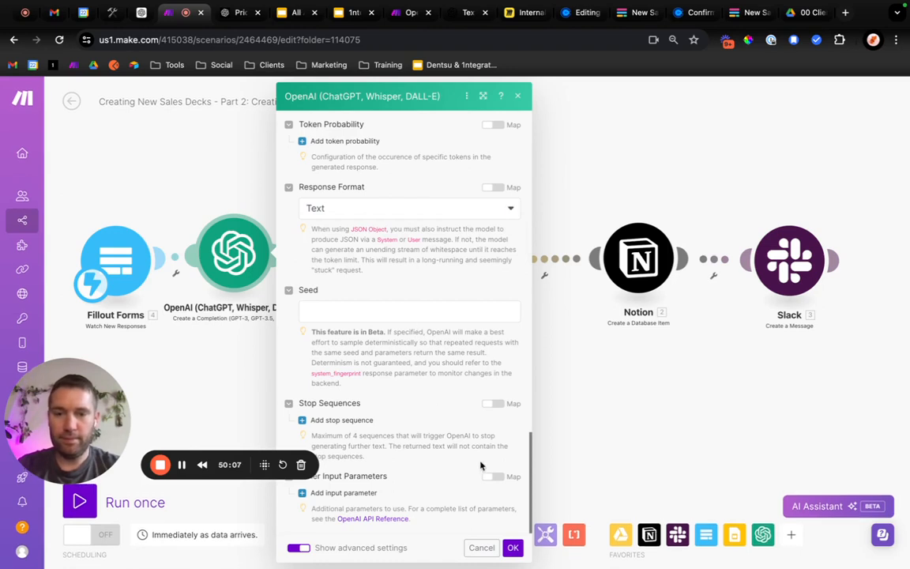
left_click(514, 548)
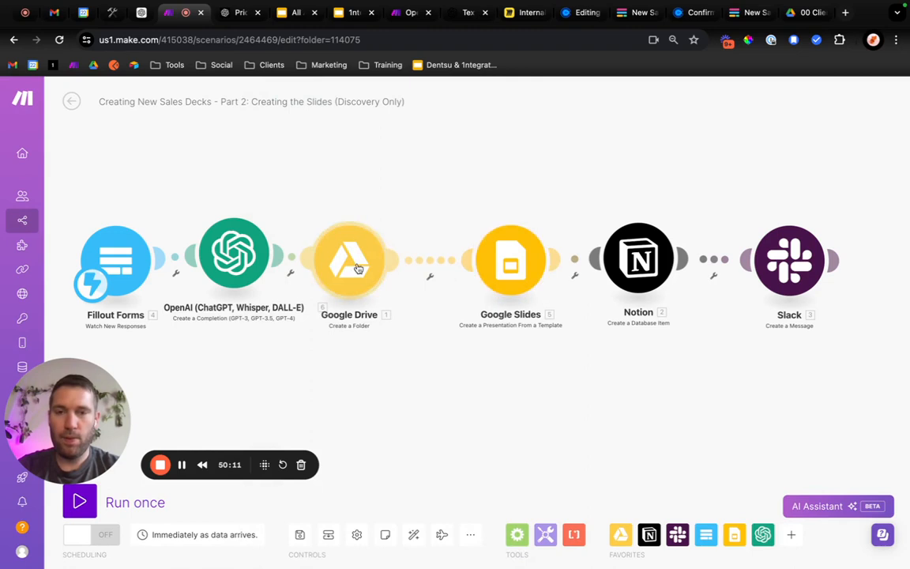
Spread the Fillout Forms, OpenAI and Google Drive modules apart to make room between OpenAI and Google Drive.
left_click_drag(349, 259, 402, 255)
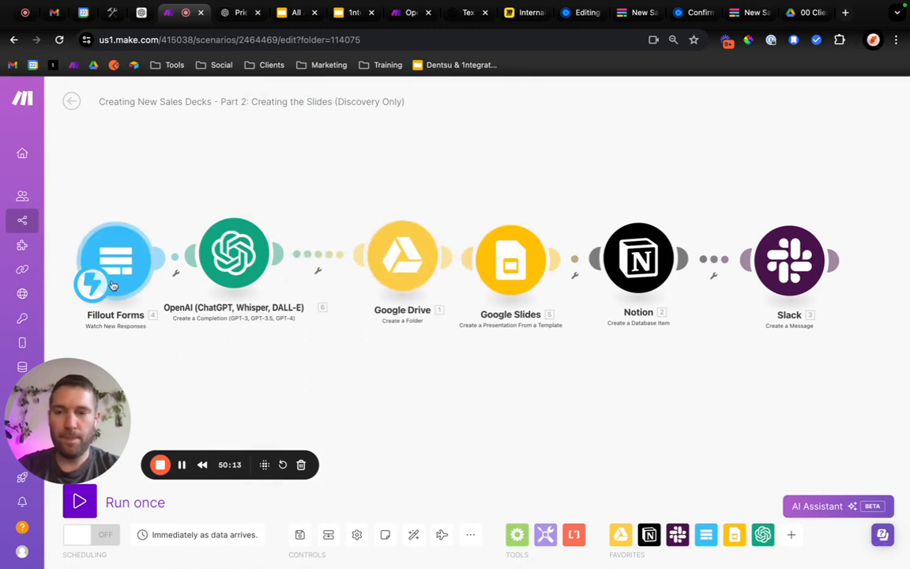
left_click_drag(103, 258, 79, 242)
left_click_drag(223, 271, 212, 267)
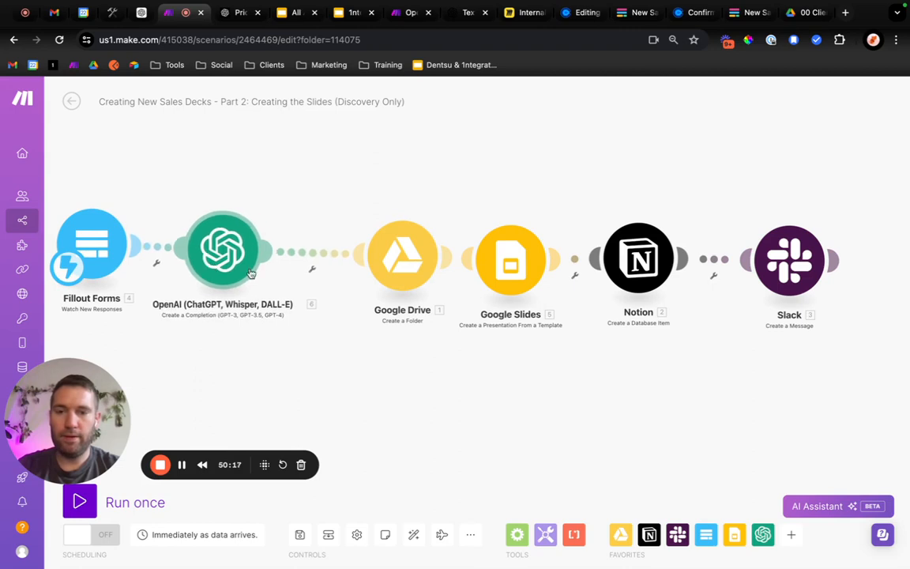
Insert a second OpenAI Create a Completion module between OpenAI and Google Drive, and select the gpt-4o (system) model.
left_click(762, 537)
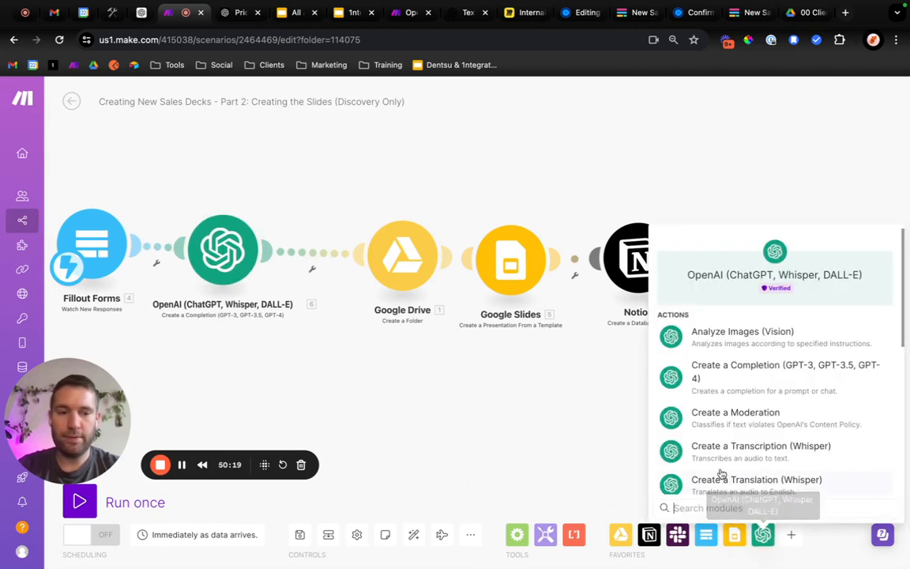
left_click(391, 383)
left_click_drag(741, 369, 330, 255)
left_click(331, 254)
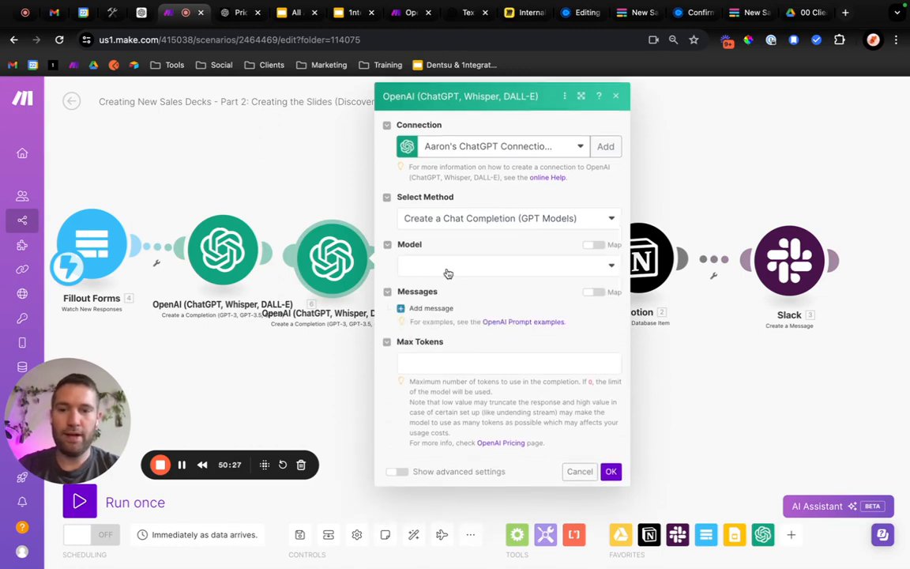
left_click(453, 268)
scroll(456, 371, "down", 2)
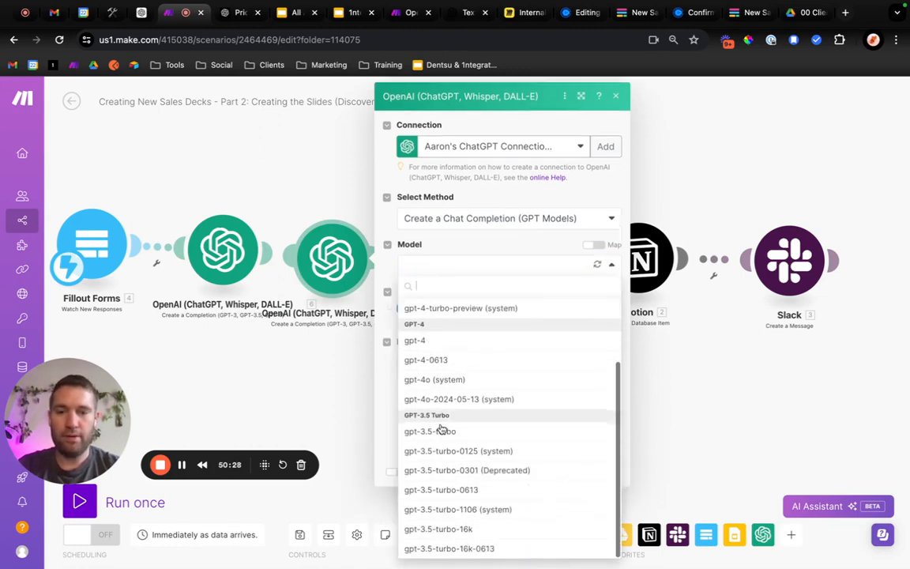
left_click(452, 380)
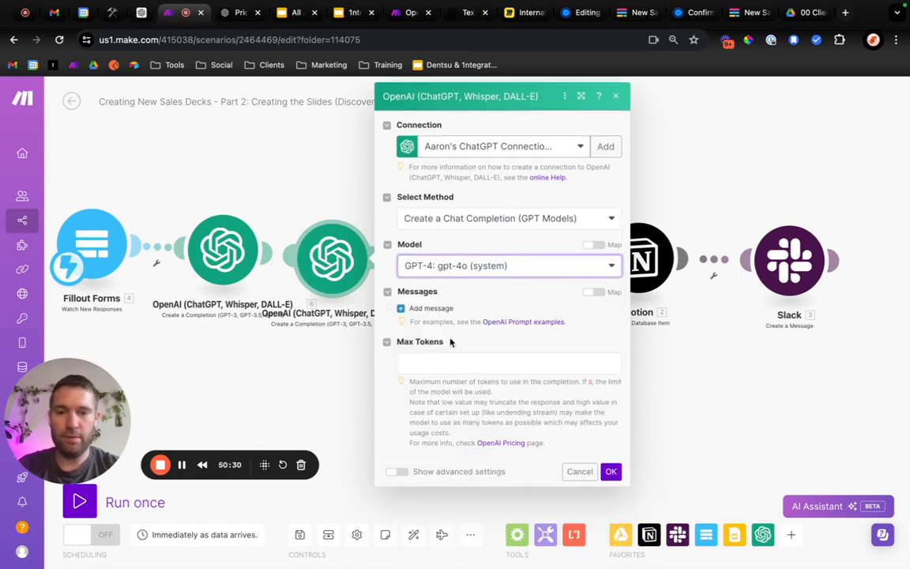
Add Message 1 with the System role and paste the AI assistant prompt asking for a clear, concise and professional business use case presentation.
left_click(431, 308)
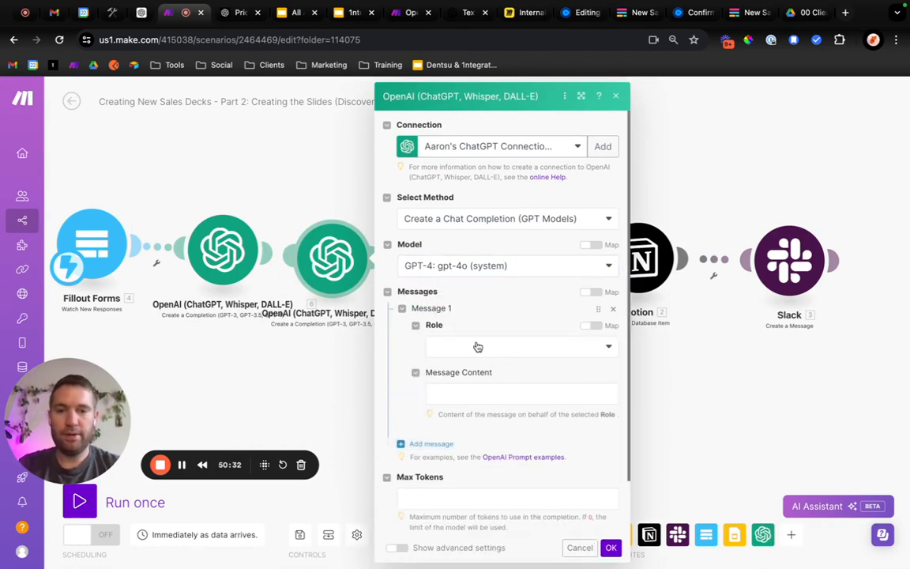
left_click(477, 346)
left_click(447, 366)
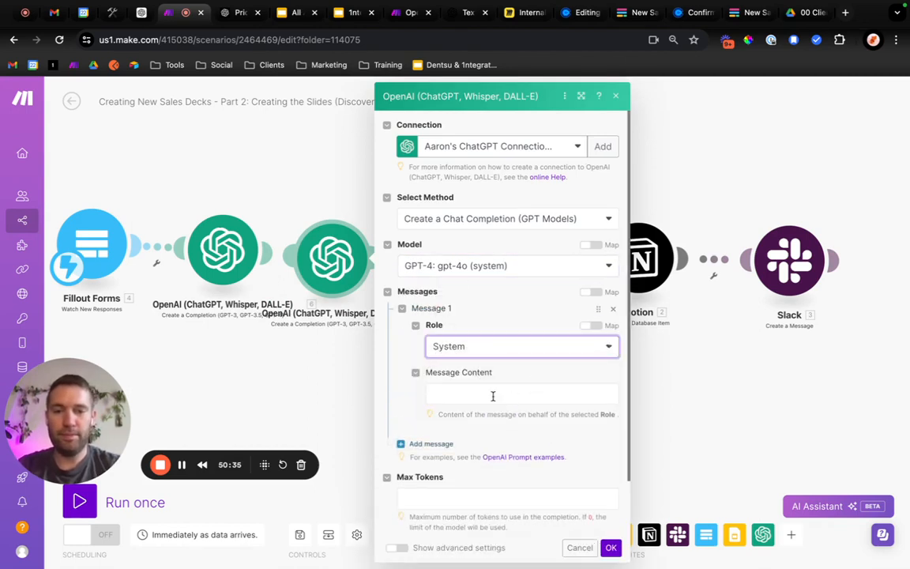
left_click(550, 396)
type("You are an AI assistant helping to create a presentation for a business use case. The presentation should be clear, concise, and professional.")
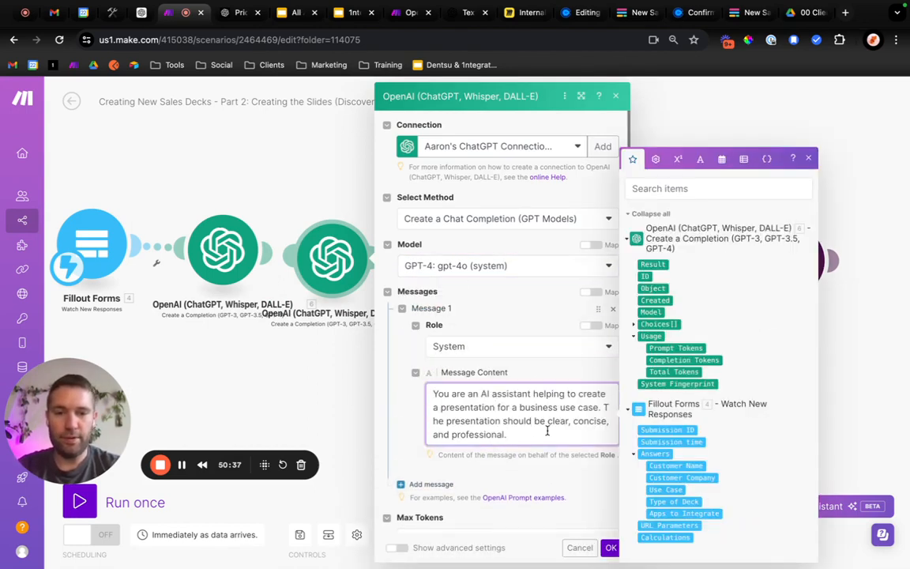
Add Message 2 to the second OpenAI module and set its role to User.
scroll(411, 455, "down", 4)
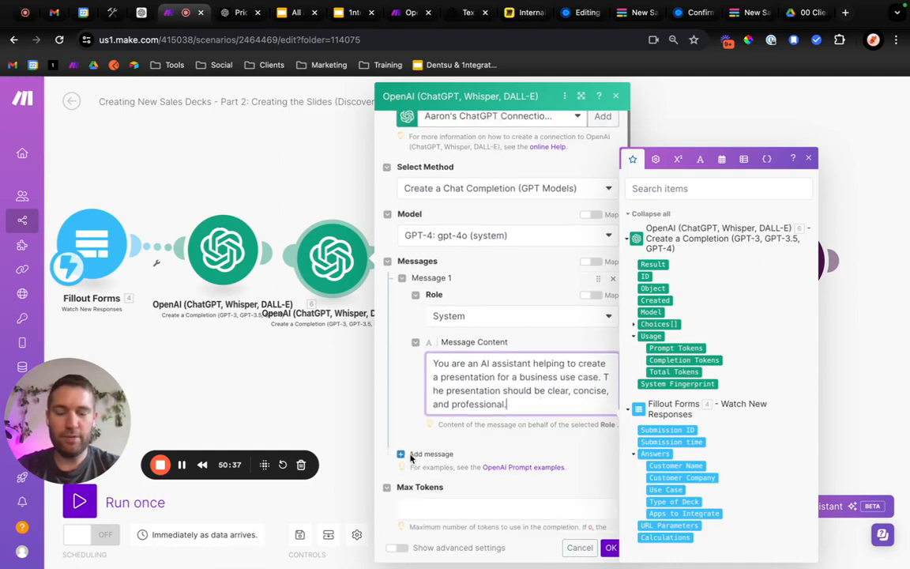
left_click(422, 384)
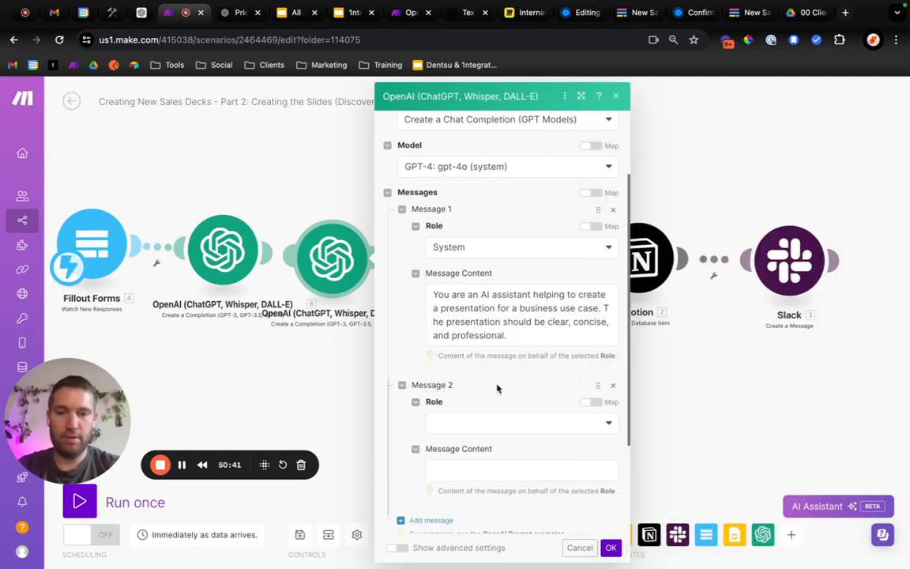
scroll(553, 386, "down", 3)
left_click(459, 305)
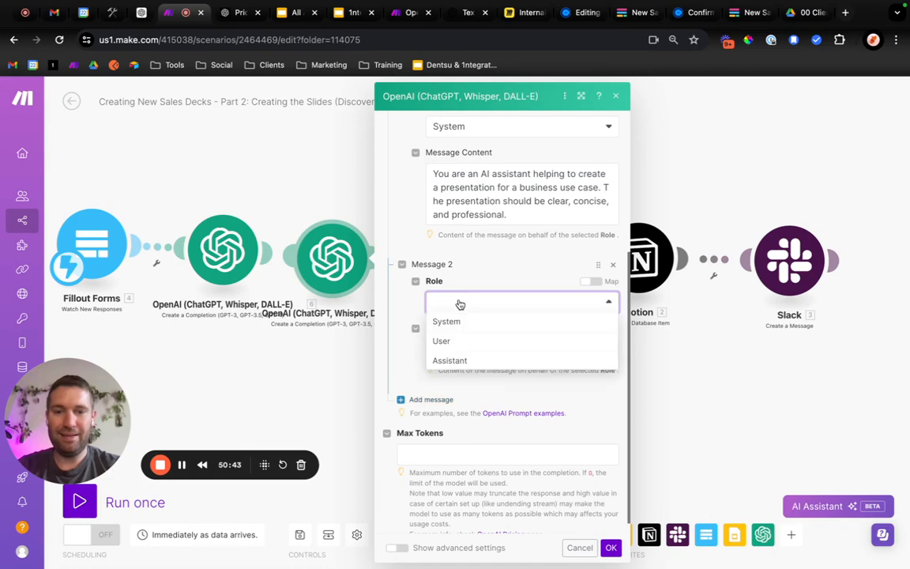
left_click(462, 344)
Start Message 2's content with "Create a list of 5 discovery questions you would ask about the use case as it relates to the below information:".
left_click(455, 349)
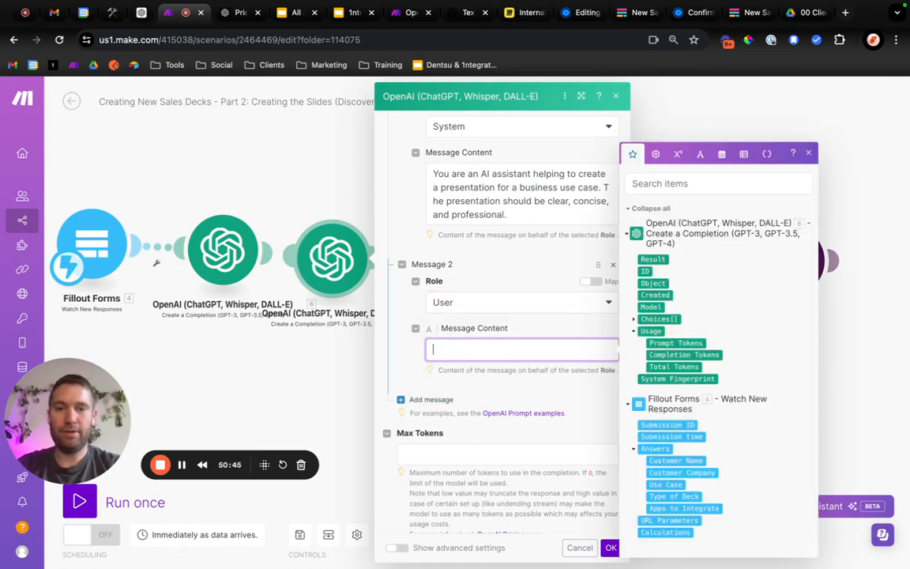
type("Create a ")
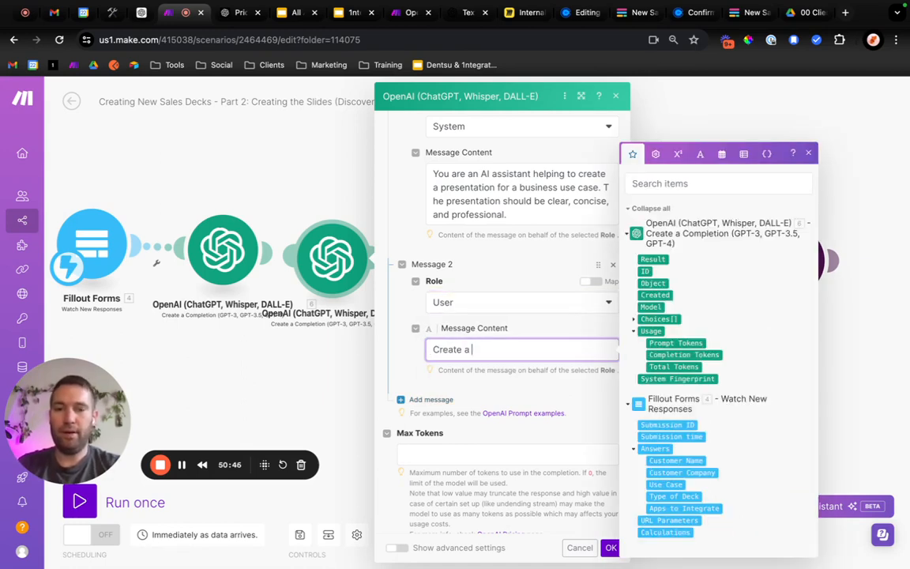
type("li")
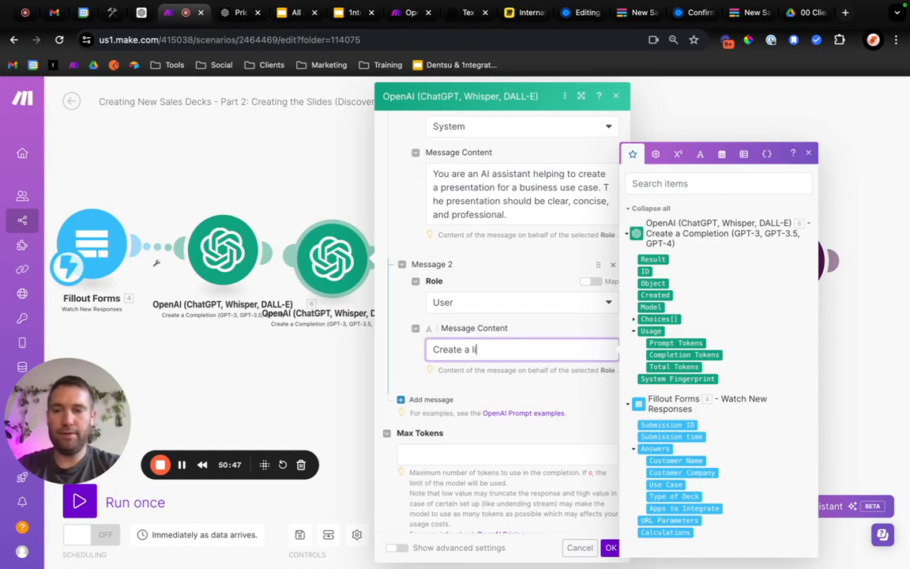
type("st of 5 discovery que")
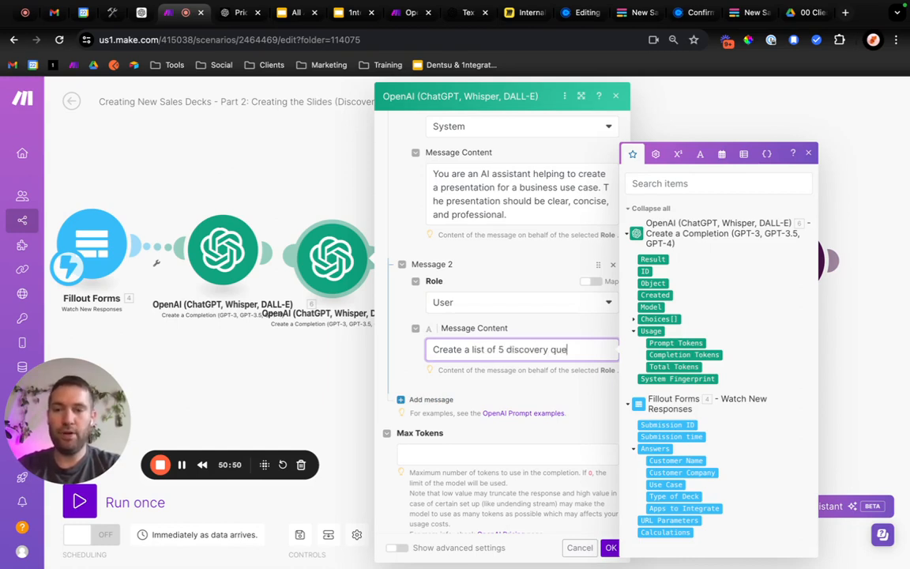
type("stions you would ask abo")
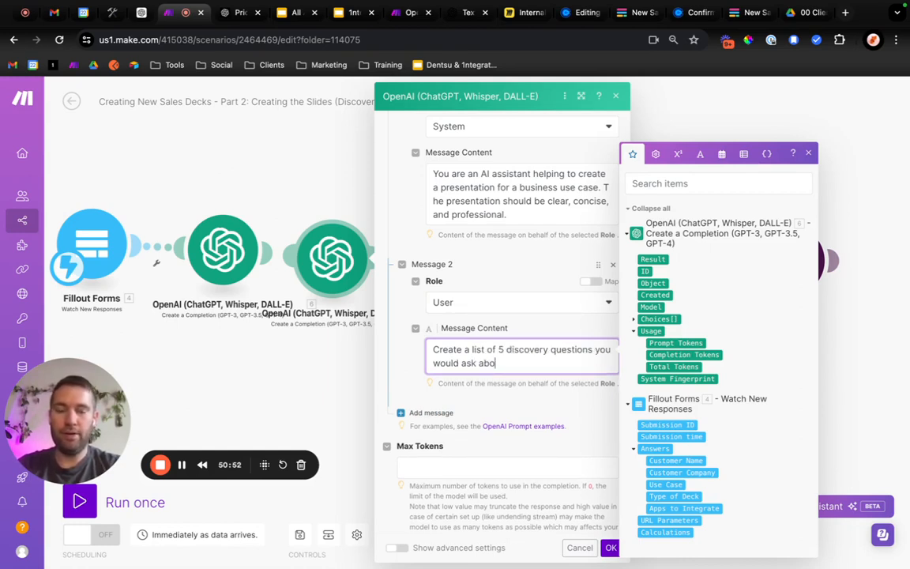
type("ut the use case as it")
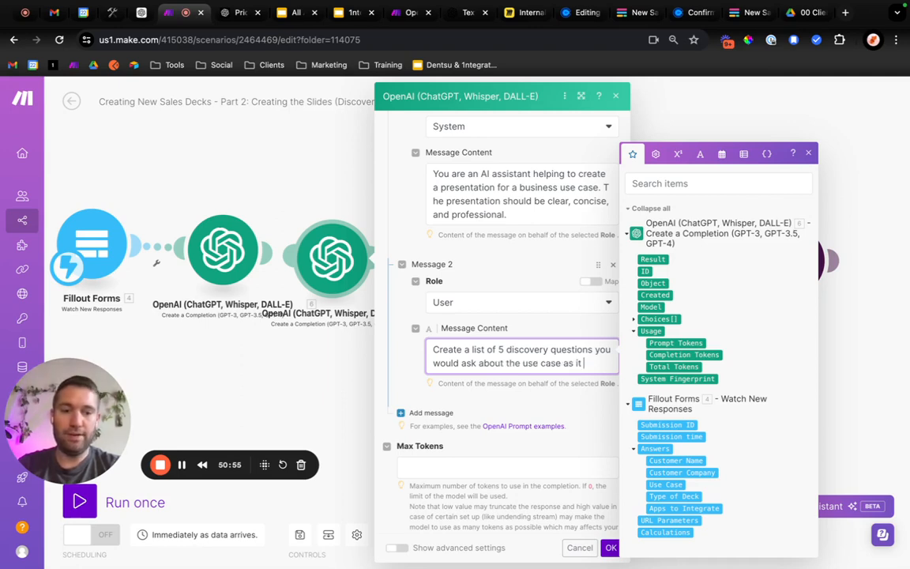
type(" relates to")
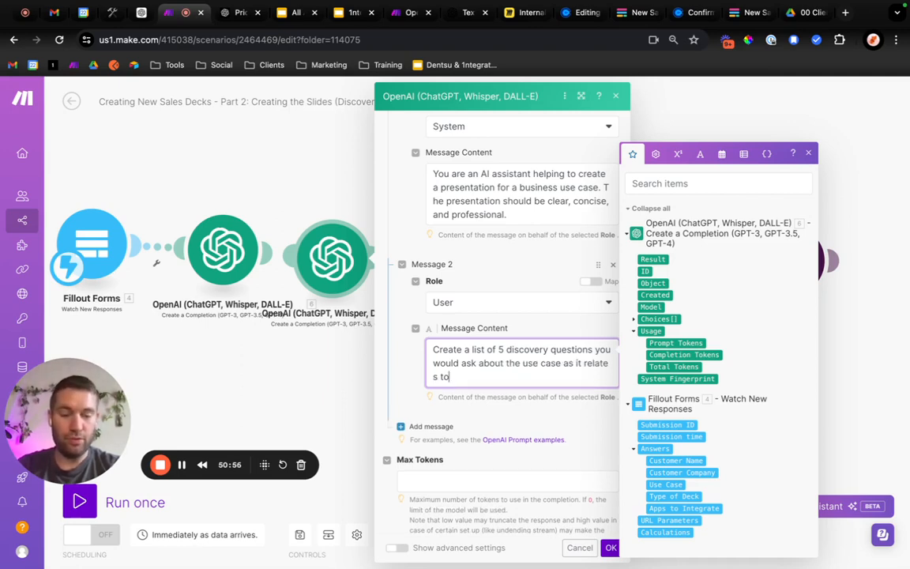
type(" the be")
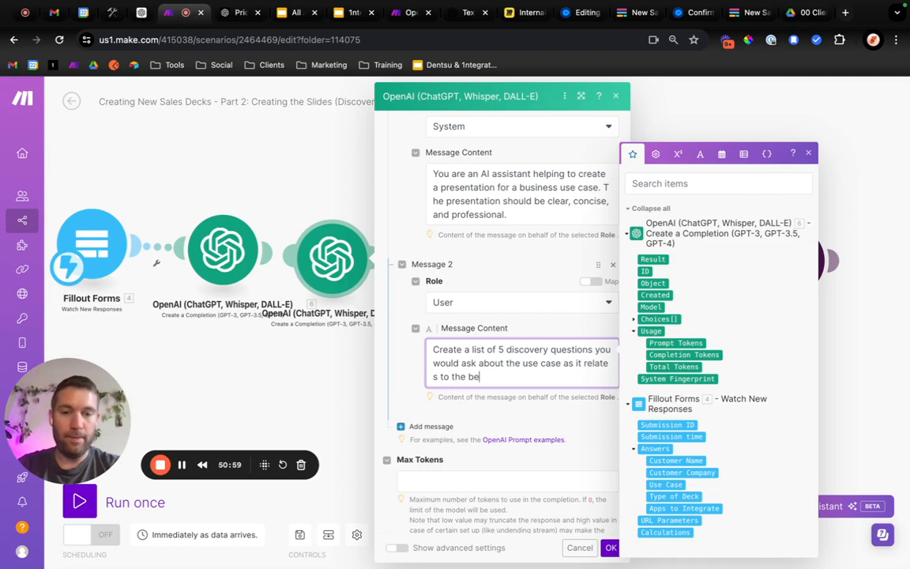
type("low")
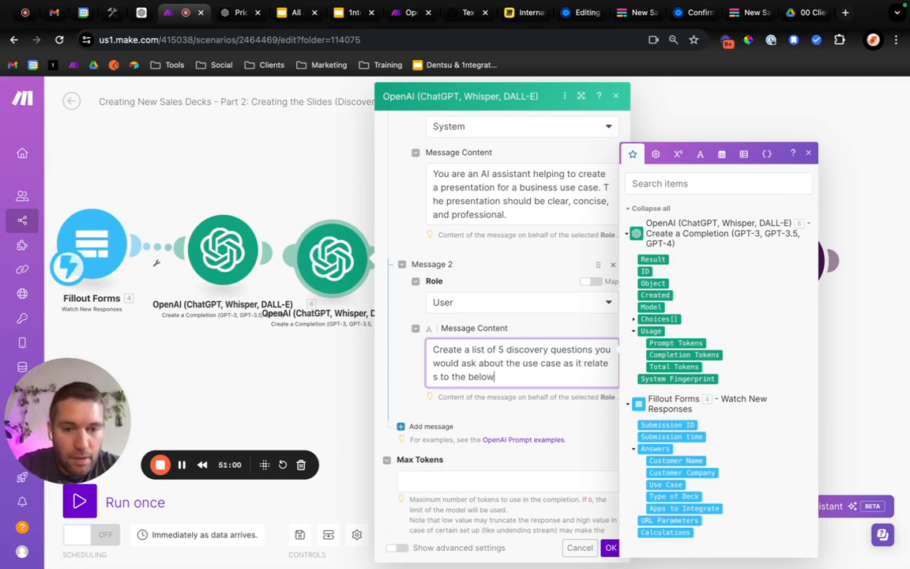
type(" informat")
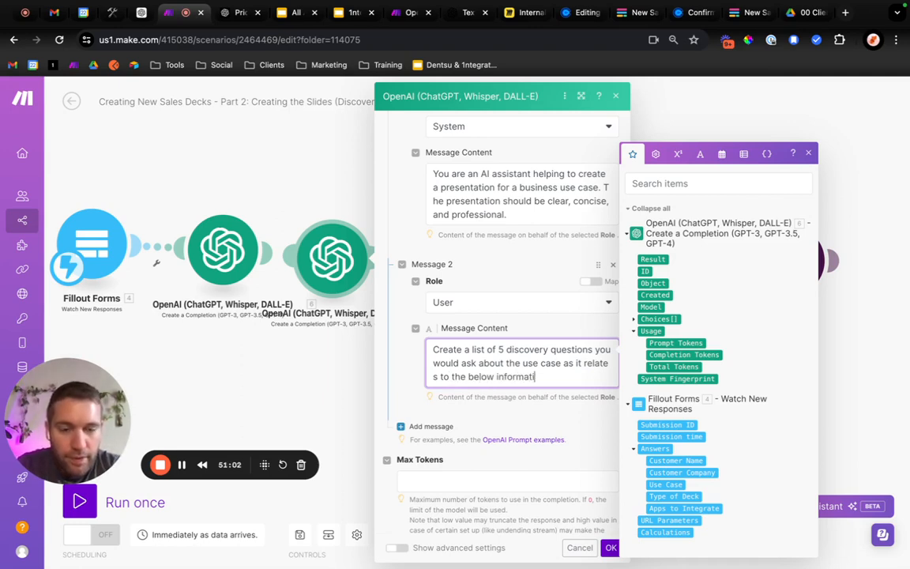
type("ion:")
Add Company, Apps to Integrate and Use Case lines to Message 2, and map Fillout's Customer Company answer to the Company line.
key("Return")
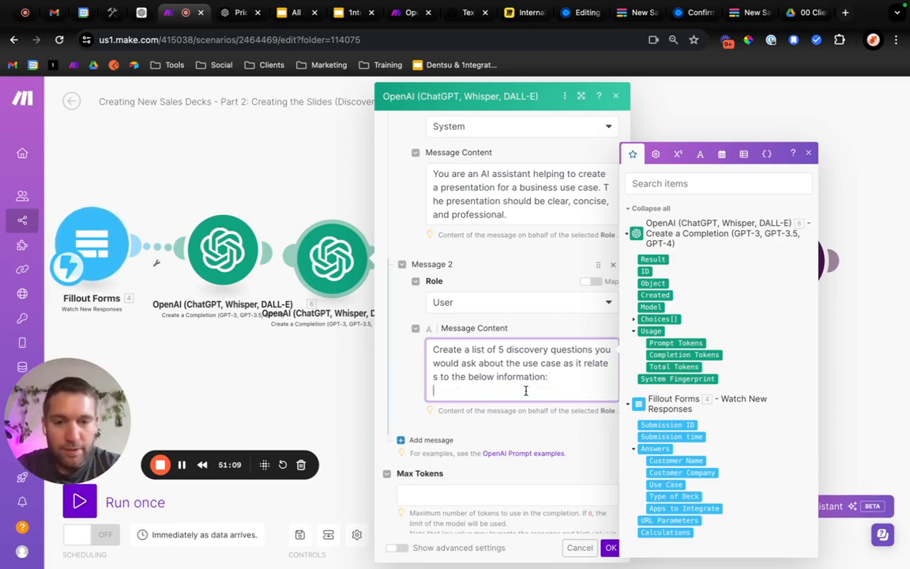
type("Us")
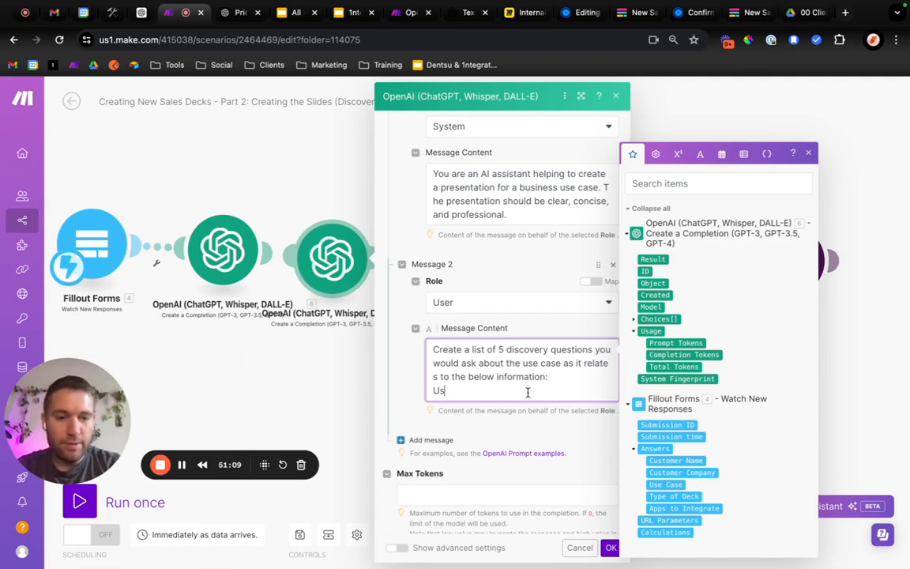
type("e Case:")
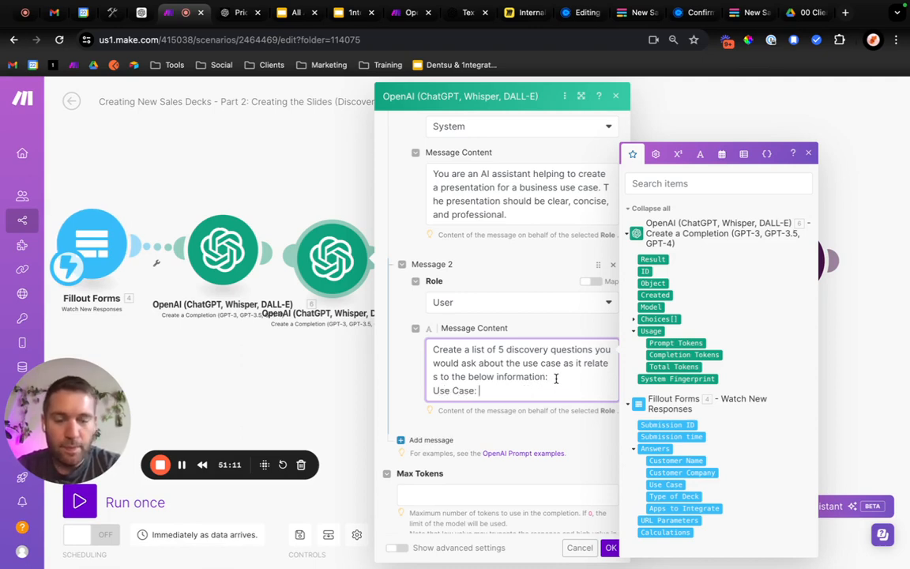
key("Return")
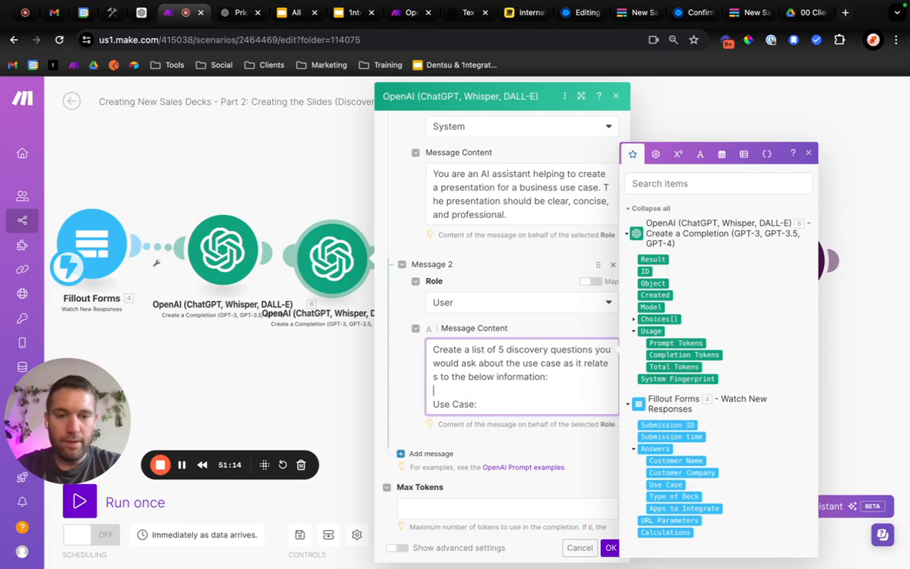
type("Apps to ")
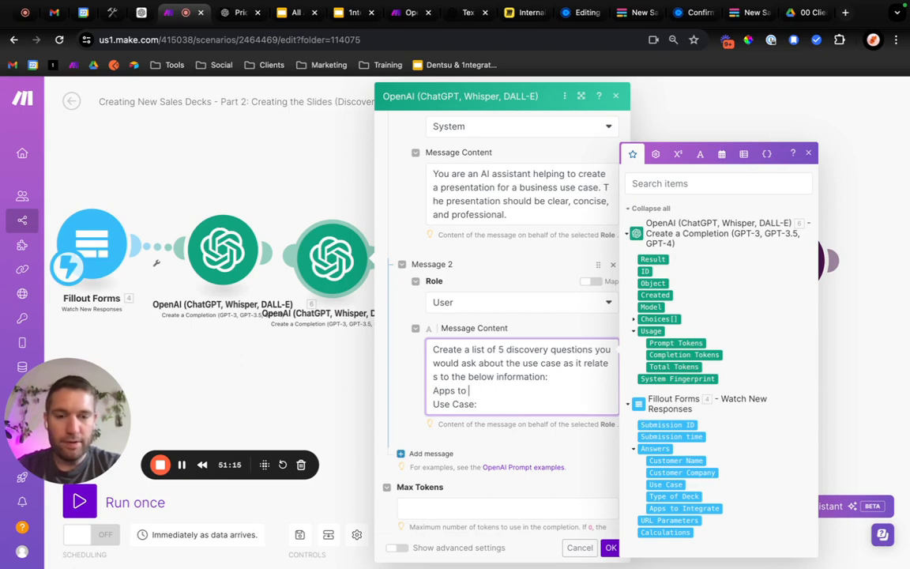
type("Integrate:")
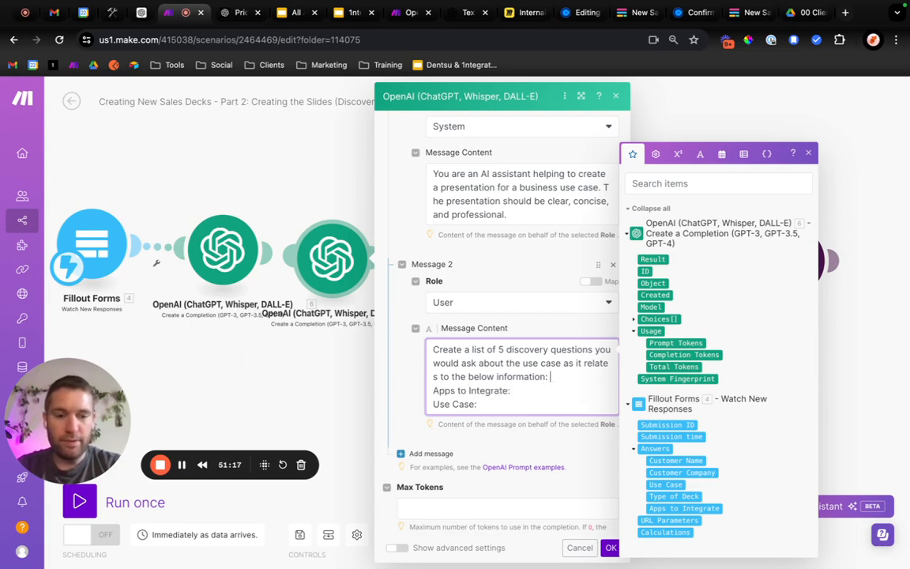
key("Return")
type("Company")
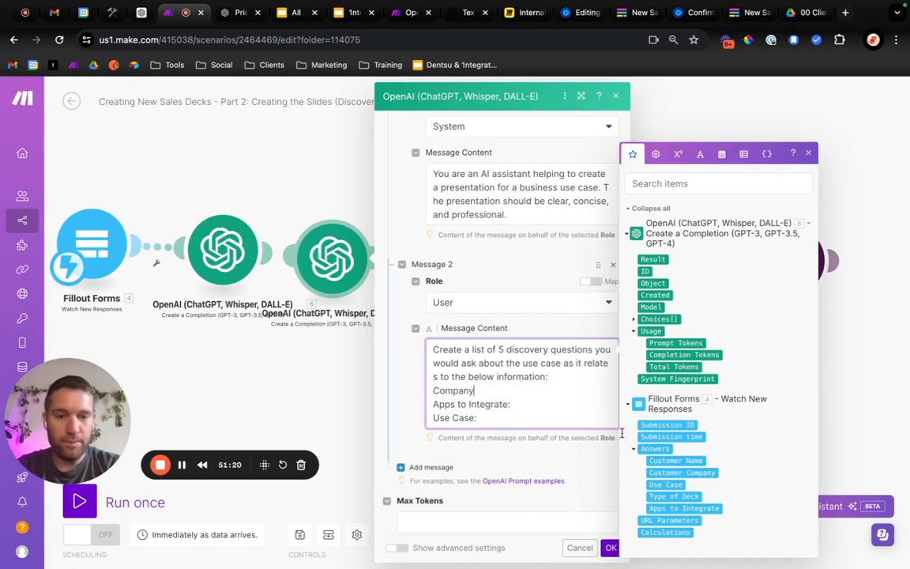
type(":")
left_click(674, 473)
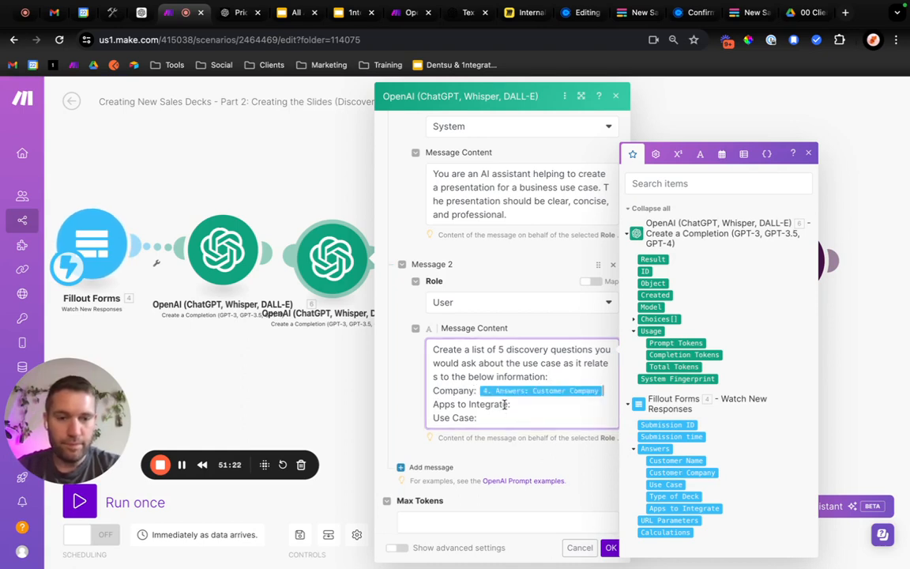
Map Fillout's Apps to Integrate and Use Case answers to their matching lines in Message 2 of the second OpenAI module.
left_click(532, 405)
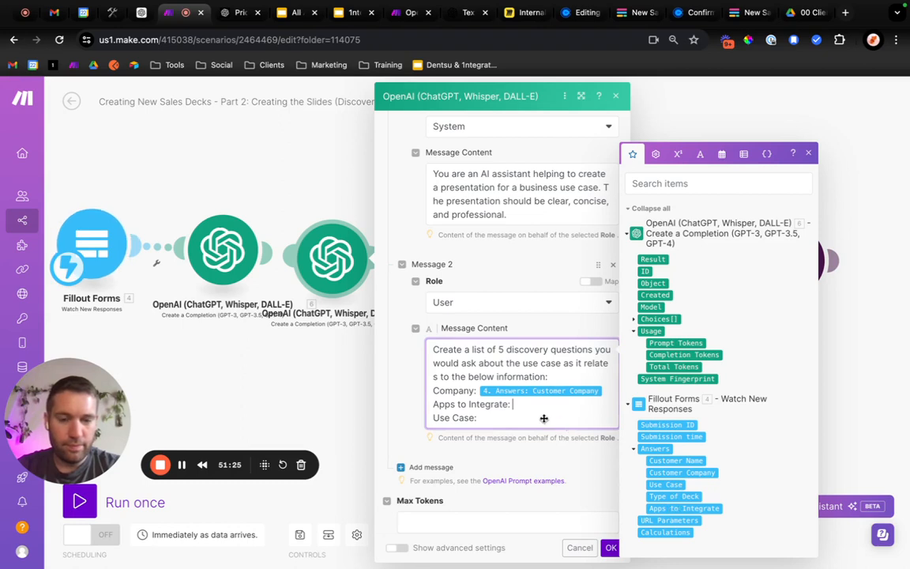
left_click_drag(543, 418, 543, 419)
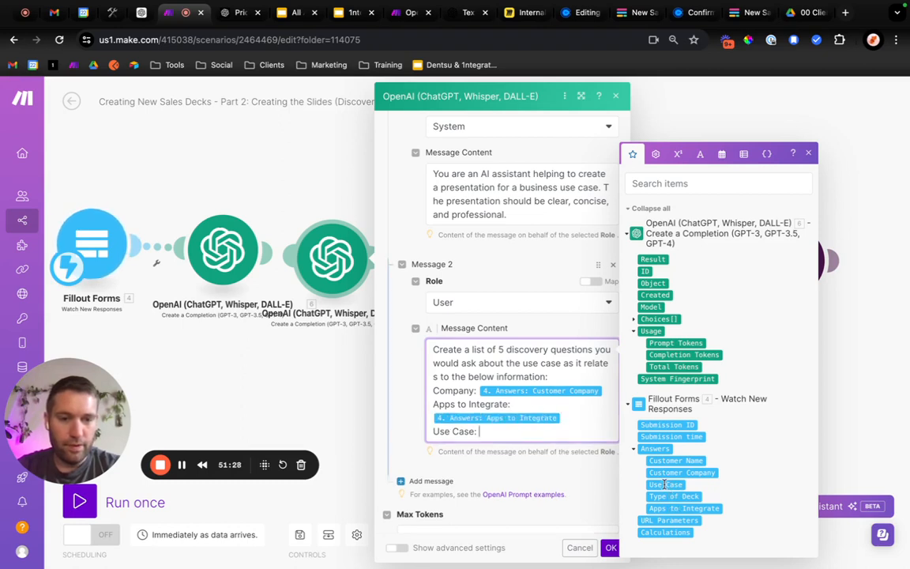
left_click_drag(554, 455, 562, 436)
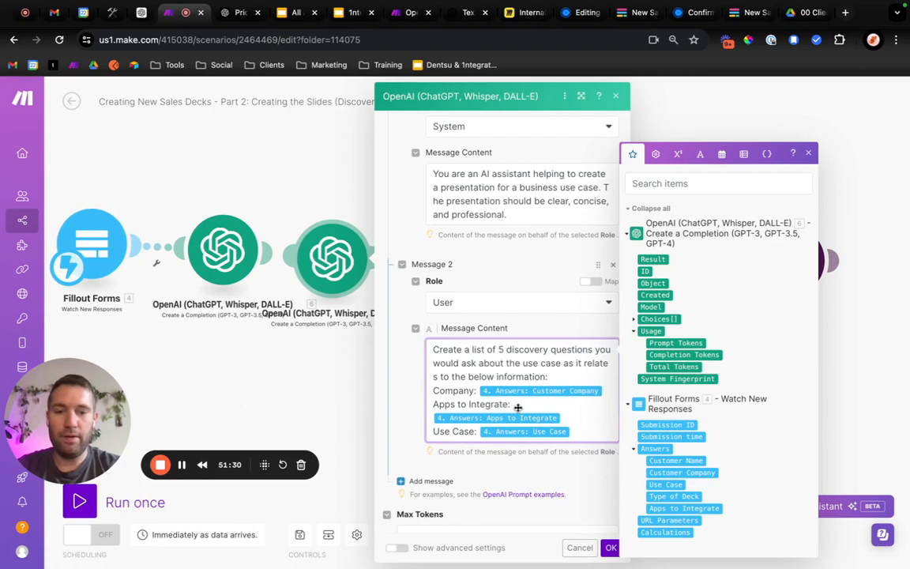
left_click(433, 388, "shift")
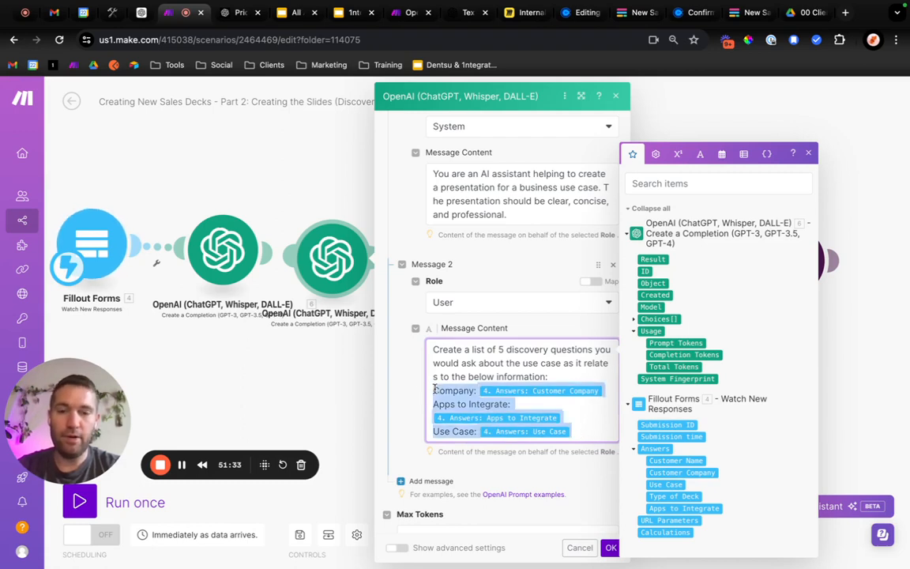
left_click(575, 431)
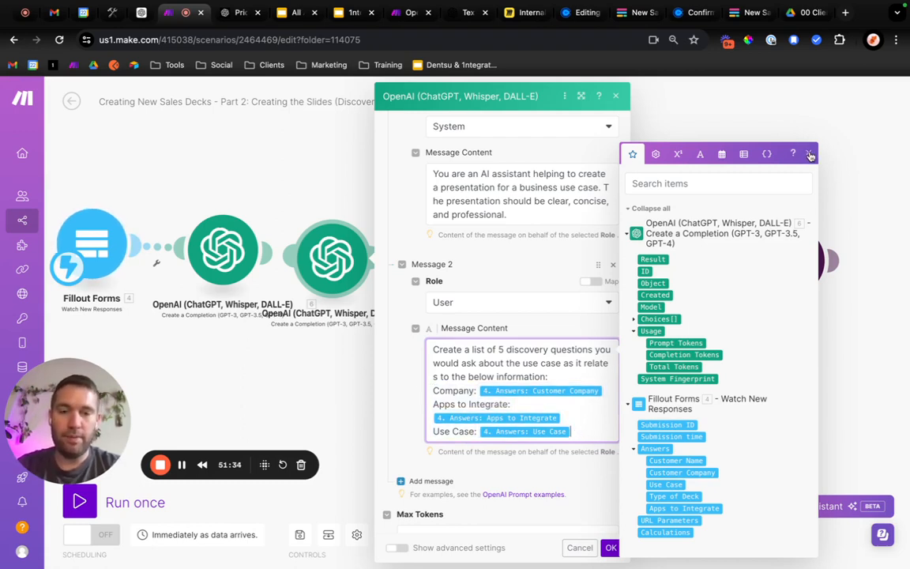
left_click(511, 453)
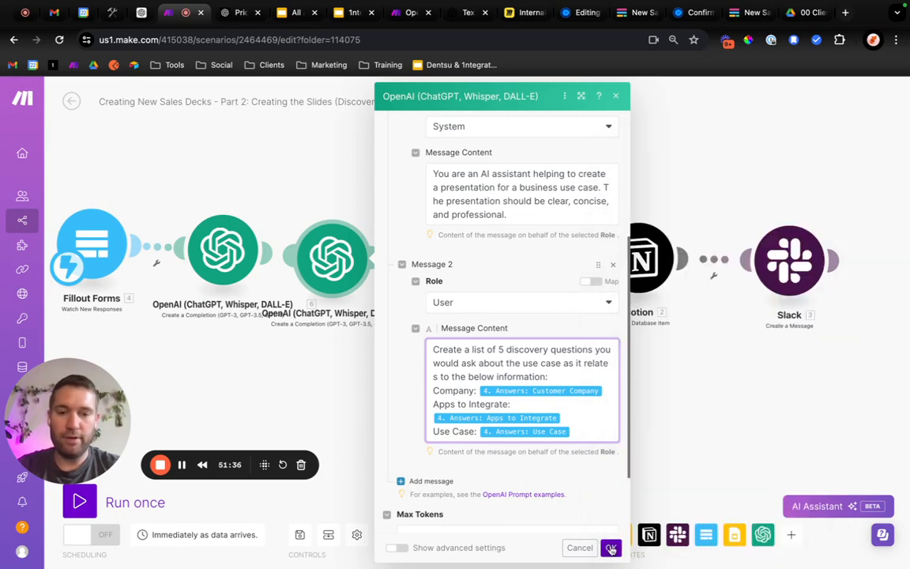
Set Max Tokens to 1000 in the second OpenAI module and save the module.
scroll(509, 493, "down", 2)
left_click(484, 473)
type("100")
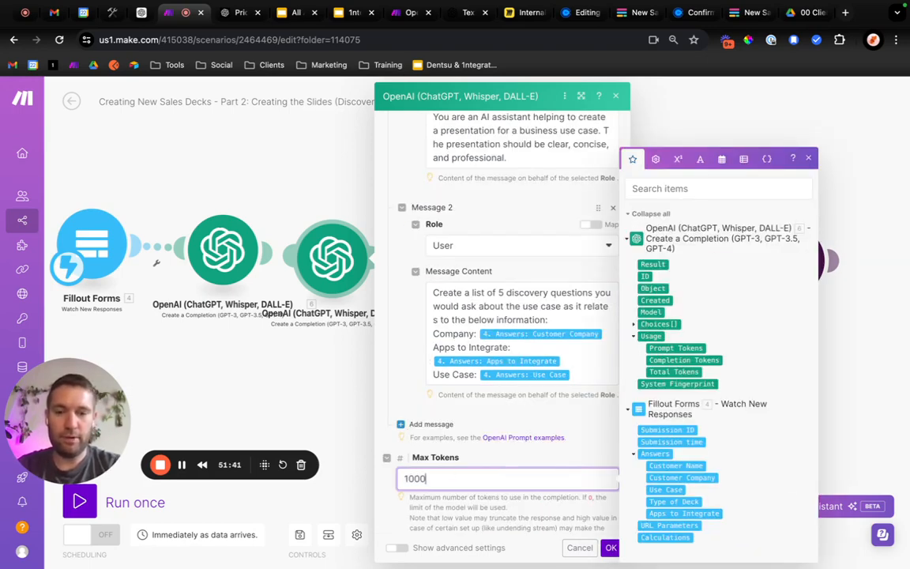
left_click(611, 550)
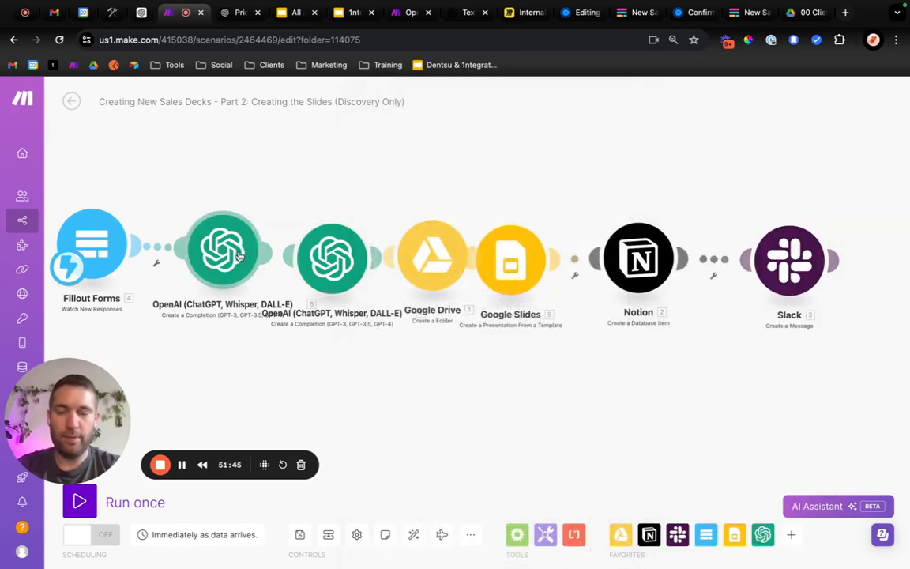
In Message 2 of the first OpenAI module, replace the [Apps to Integrate] placeholder with Fillout's Apps to Integrate answer.
left_click(237, 255)
scroll(378, 335, "down", 2)
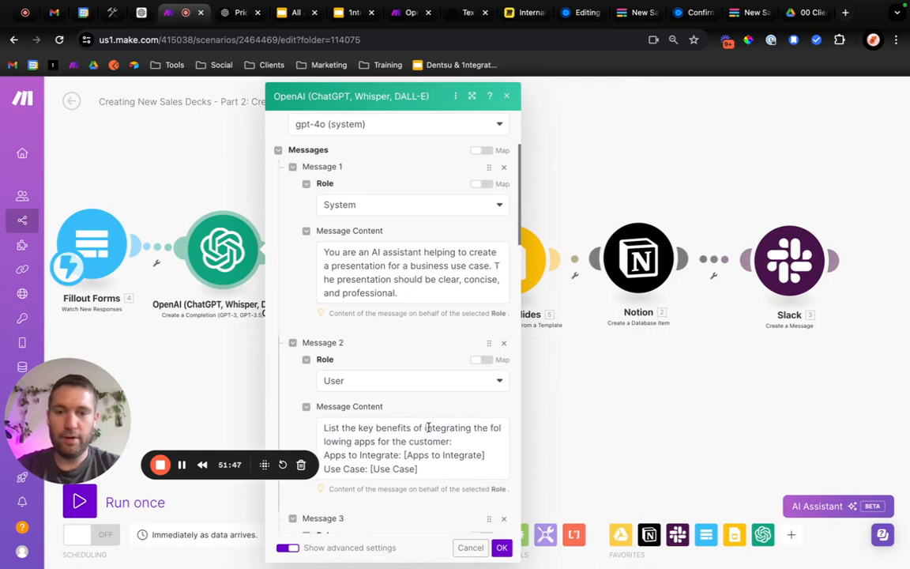
scroll(428, 428, "down", 3)
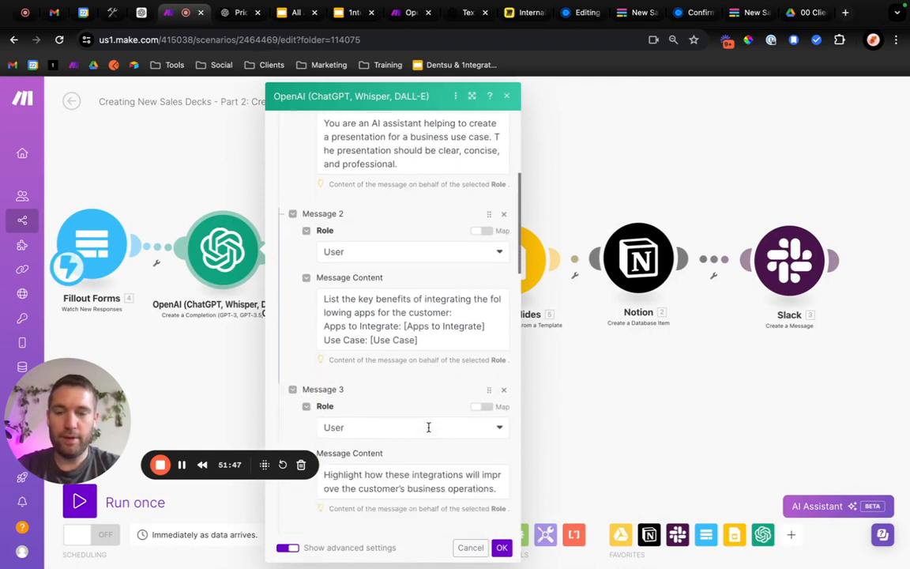
left_click(482, 319)
key("BackSpace")
key("BackSpace")
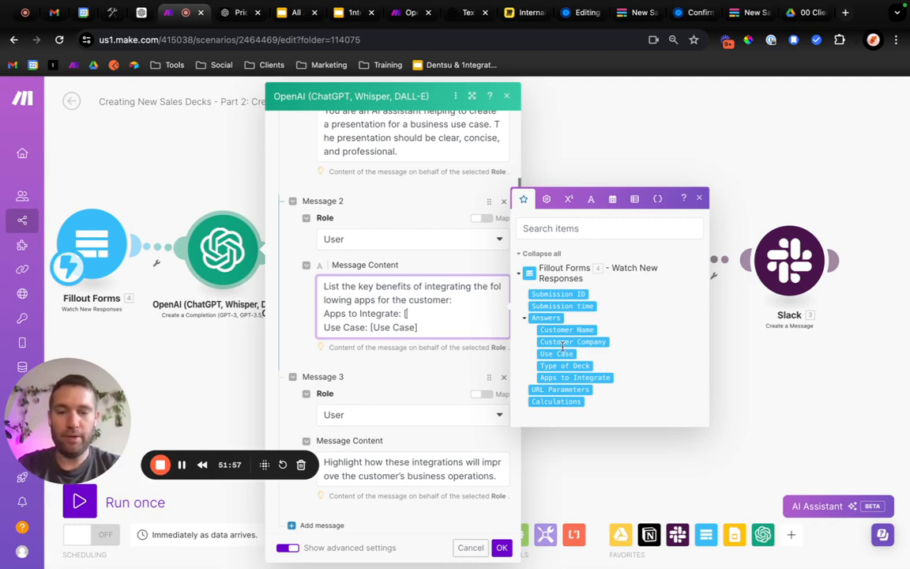
key("BackSpace")
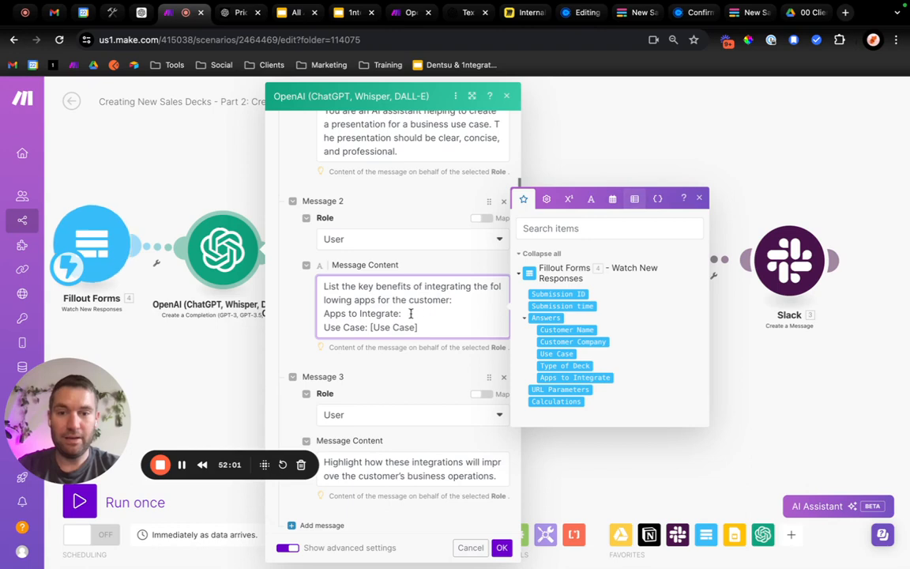
left_click(567, 376)
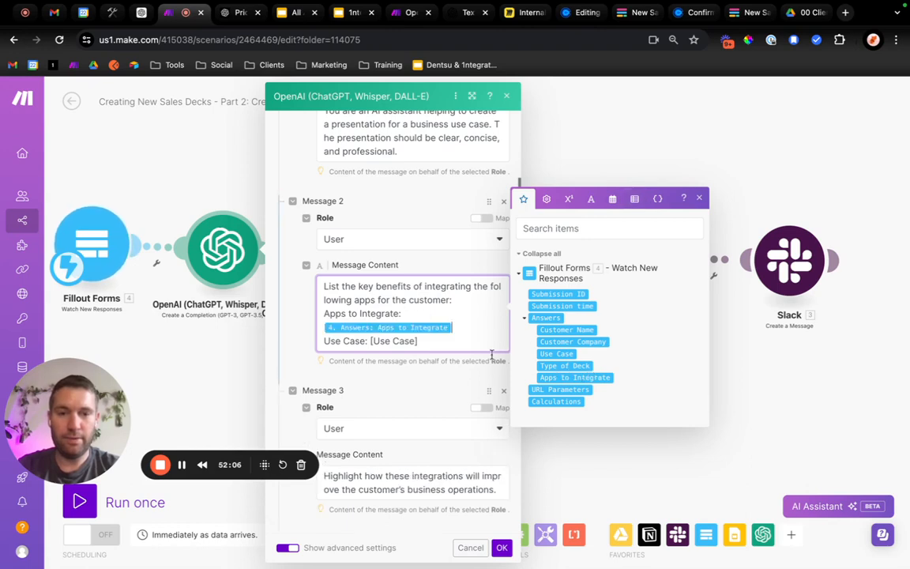
Replace the [Use Case] placeholder in Message 2 with Fillout's Use Case answer.
left_click(430, 343)
key("BackSpace")
key("BackSpace")
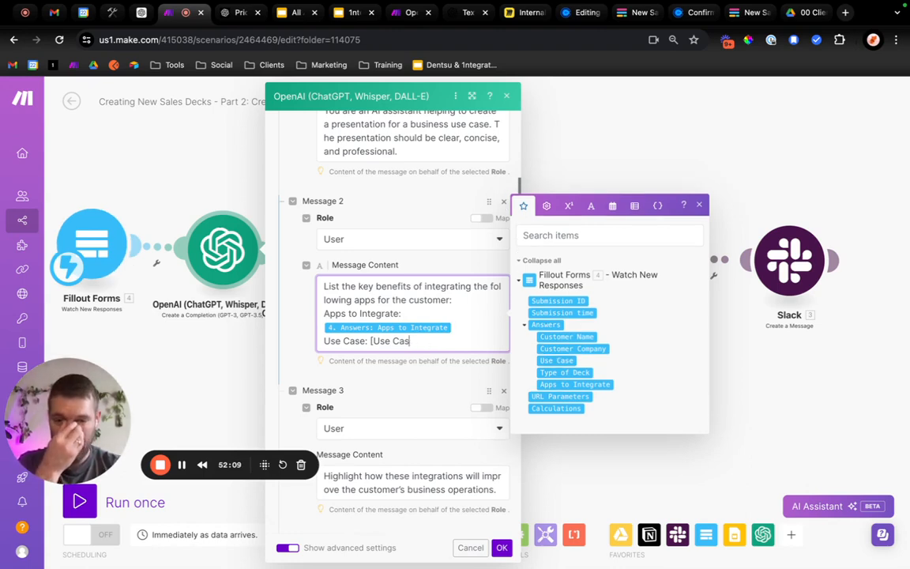
key("BackSpace")
key("BackSpace")
key("BackSpace")
key("BackSpace")
key("BackSpace")
key("BackSpace")
key("BackSpace")
key("BackSpace")
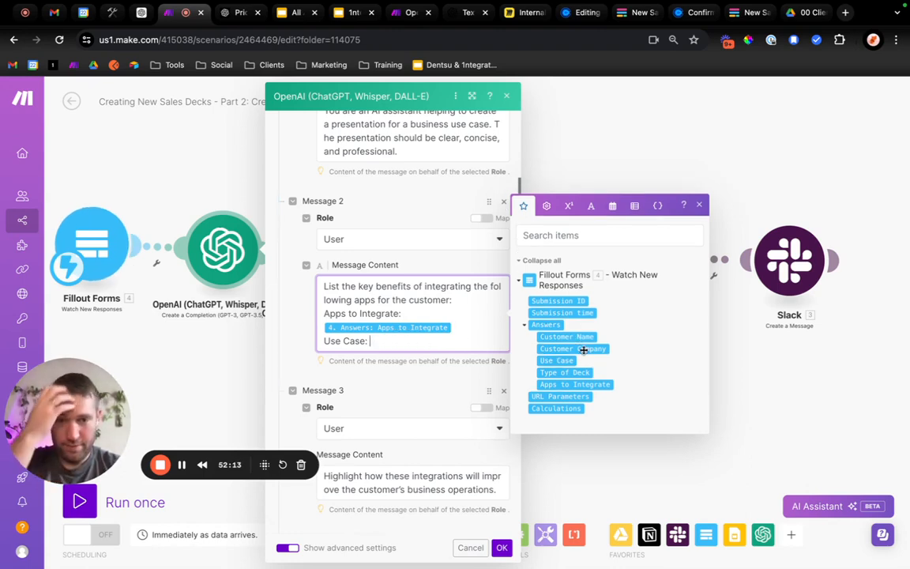
left_click_drag(557, 360, 420, 346)
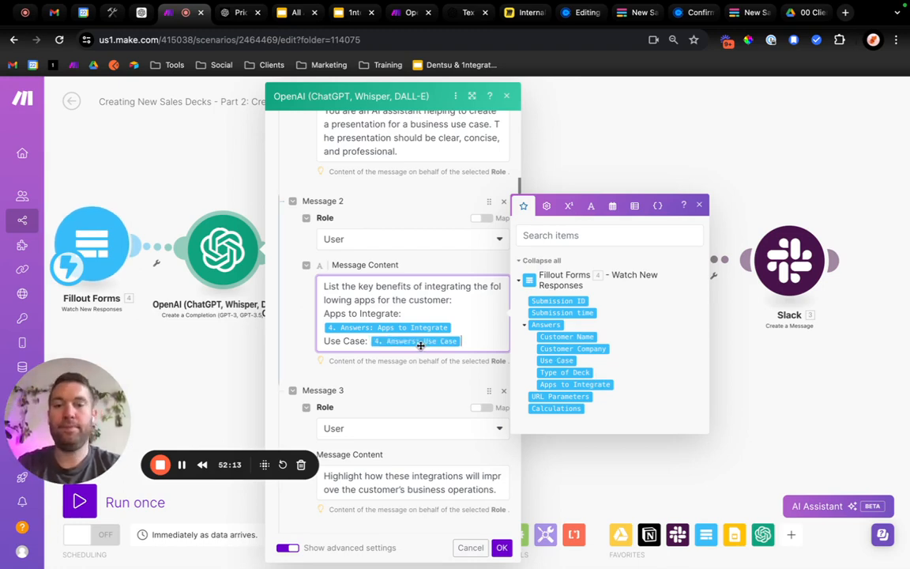
Add a "Company:" line mapped to Fillout's Customer Company answer at the end of Message 2, and save the module.
key("Return")
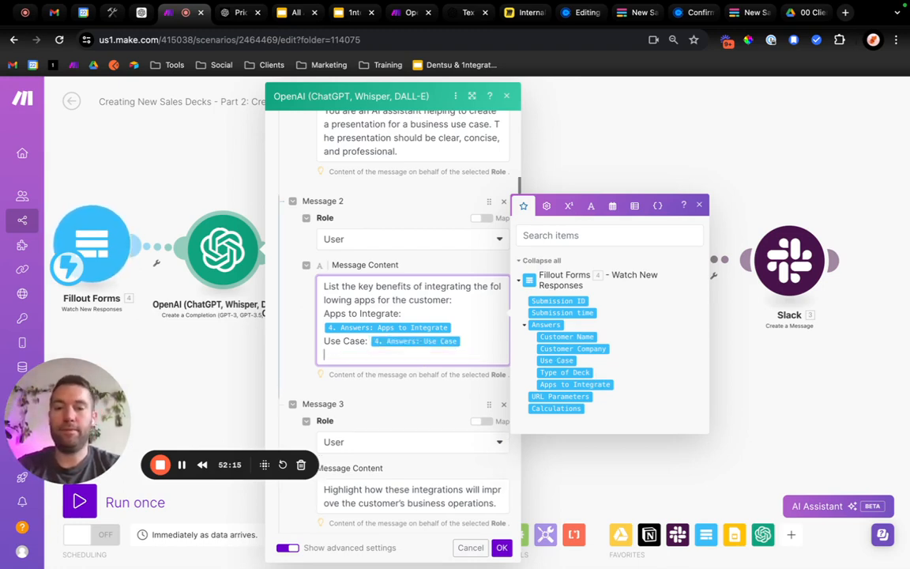
type("Company:")
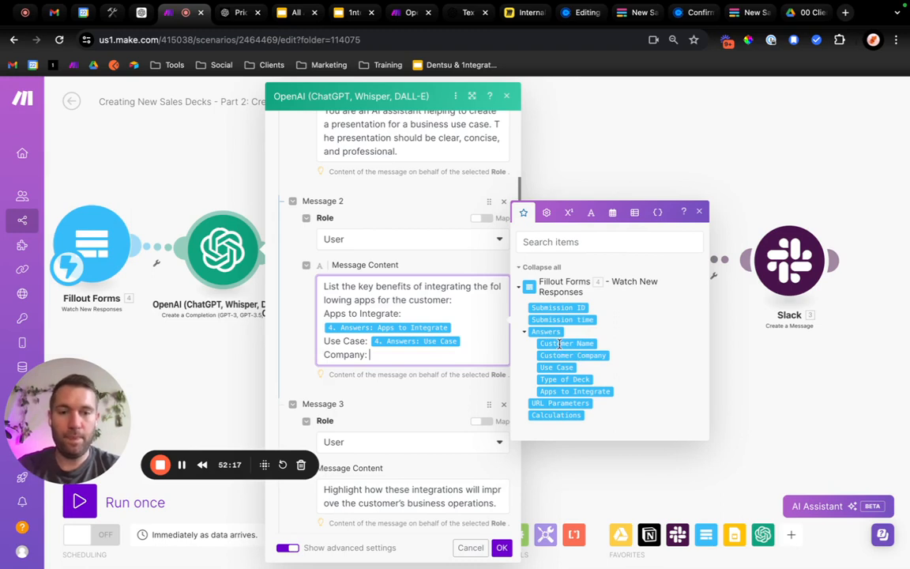
left_click_drag(573, 354, 378, 355)
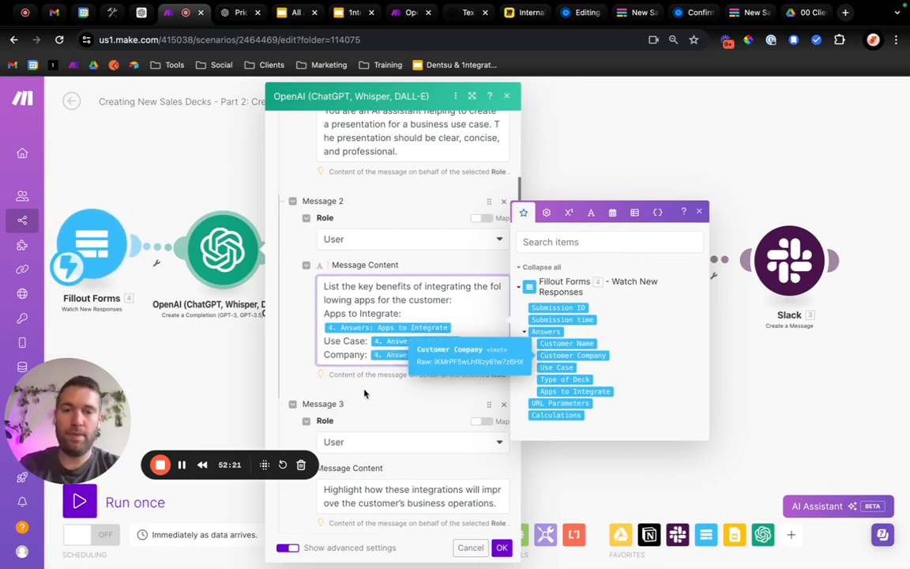
scroll(379, 395, "down", 1)
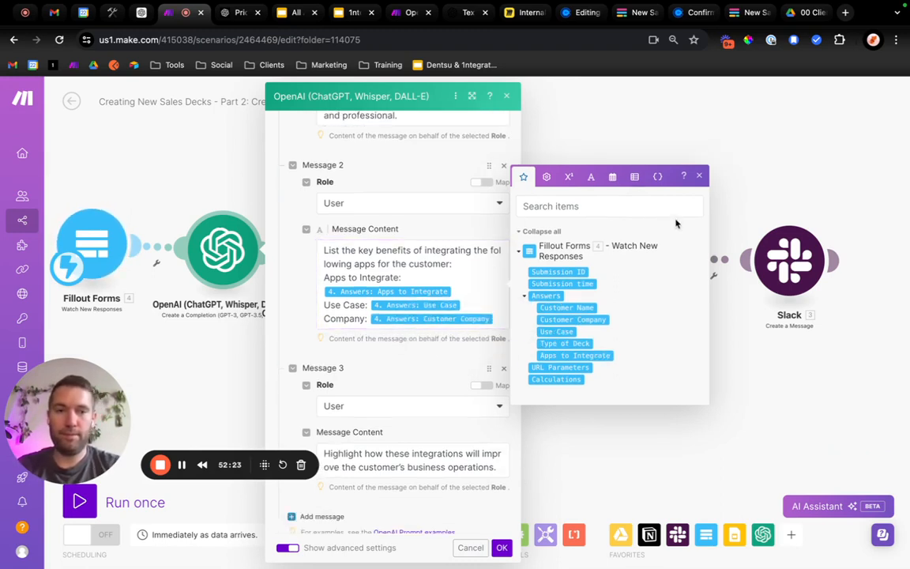
left_click(699, 180)
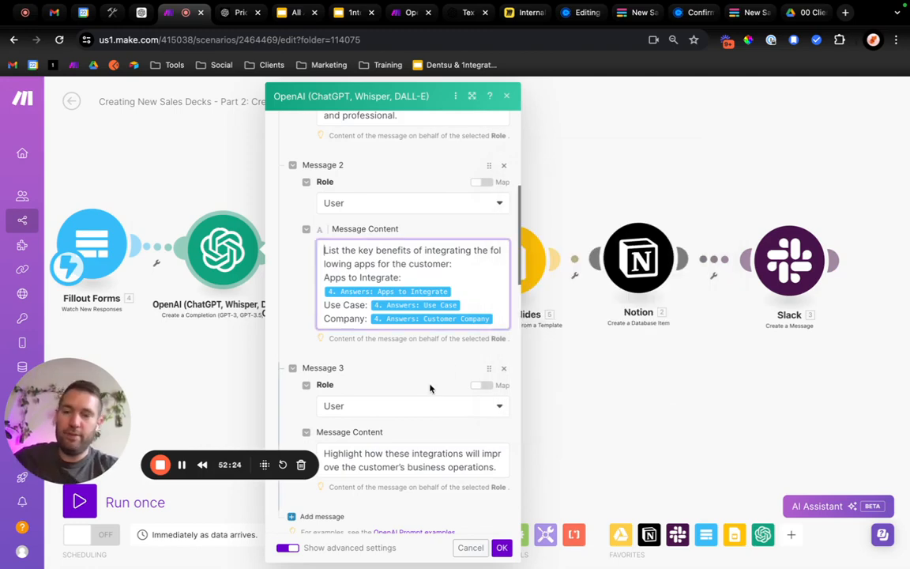
scroll(429, 388, "down", 15)
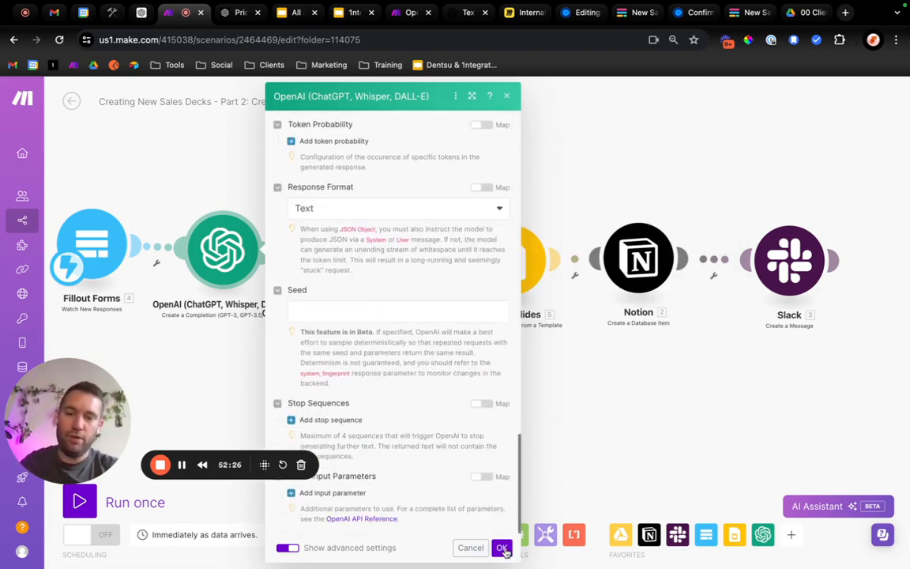
left_click(502, 548)
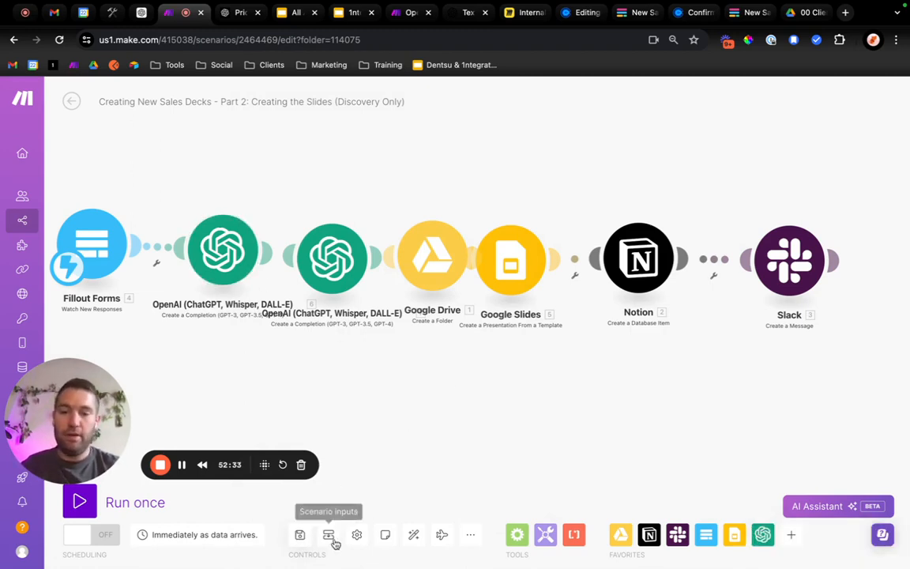
Auto-align the scenario's modules, and set the Notion module's Enter a Database ID option to Enter manually.
left_click(413, 535)
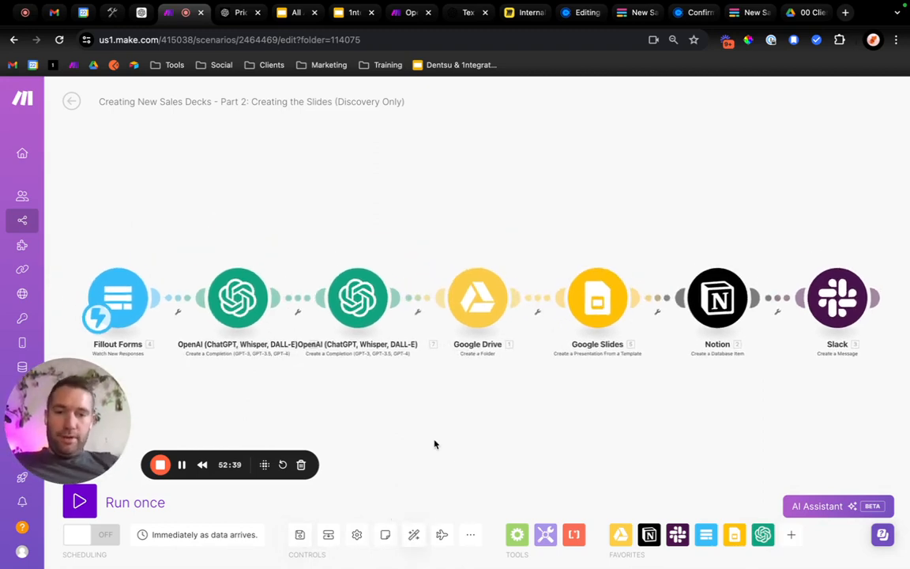
left_click_drag(592, 433, 445, 414)
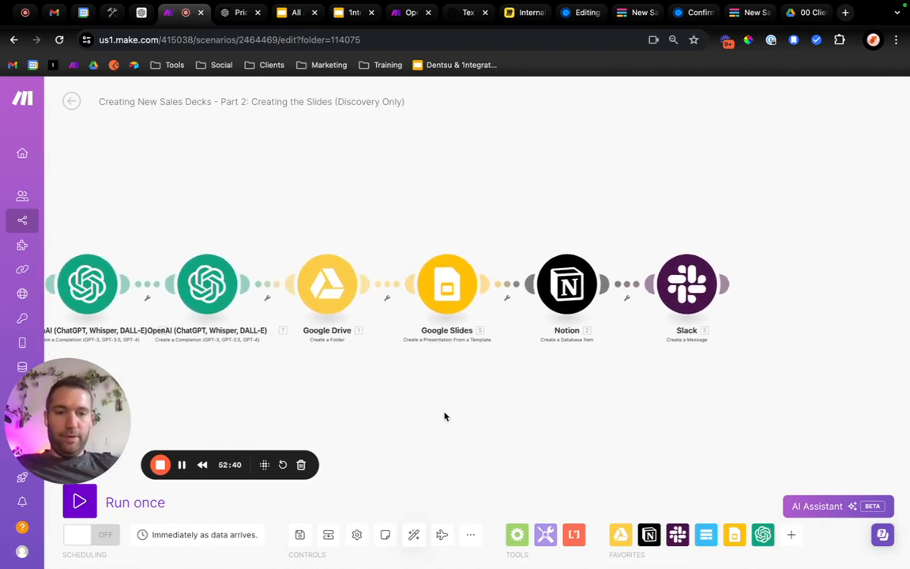
left_click(559, 291)
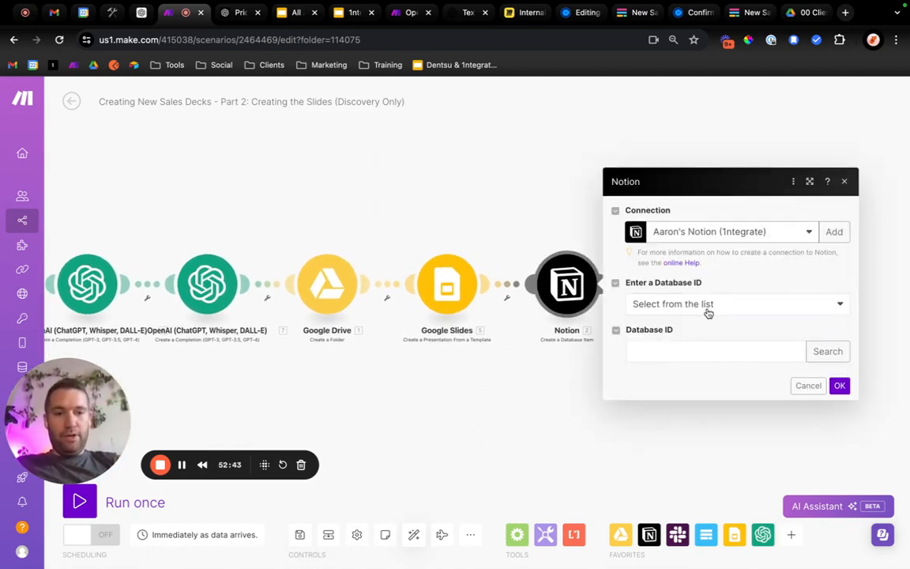
left_click(707, 310)
left_click(692, 325)
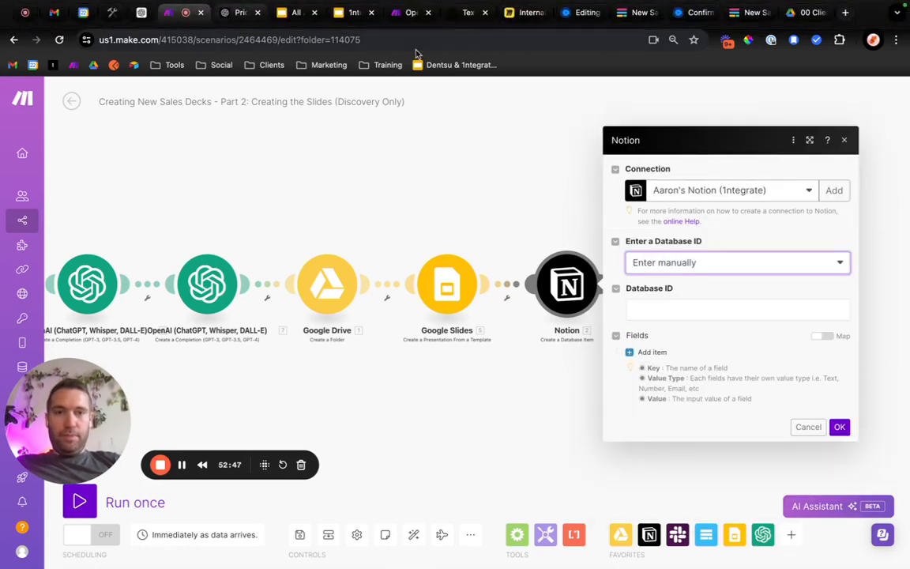
Switch to Notion, open the 1ntegrations database and copy the database ID from its URL.
left_click(113, 14)
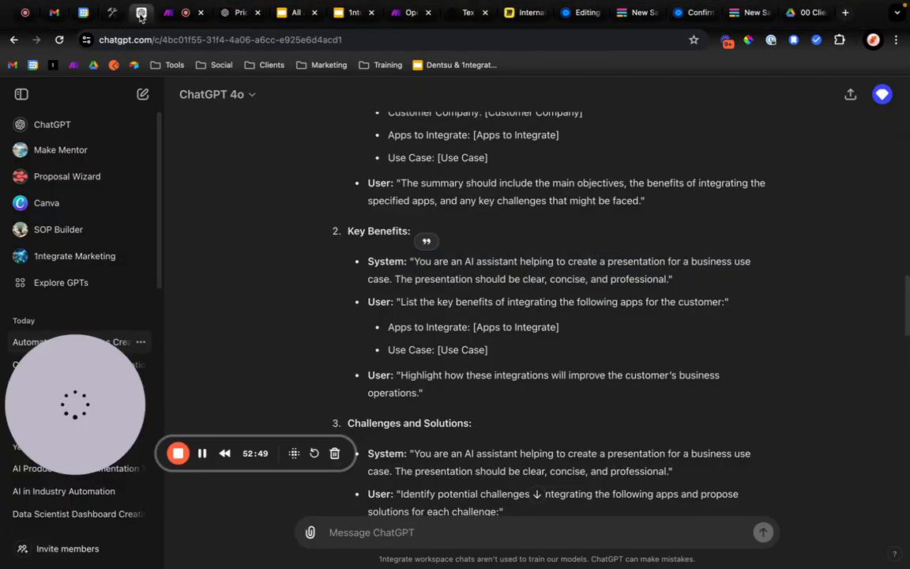
left_click(113, 14)
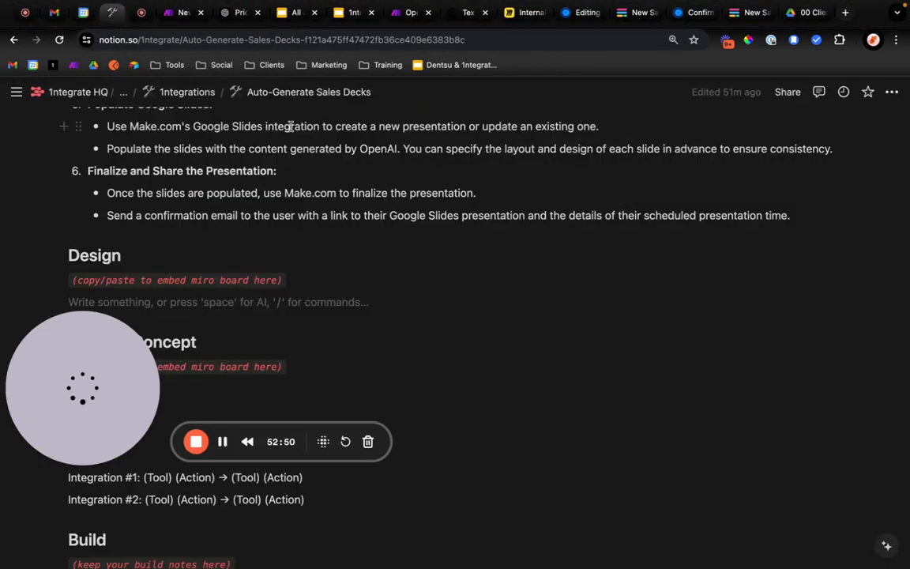
left_click(198, 94)
left_click(297, 39)
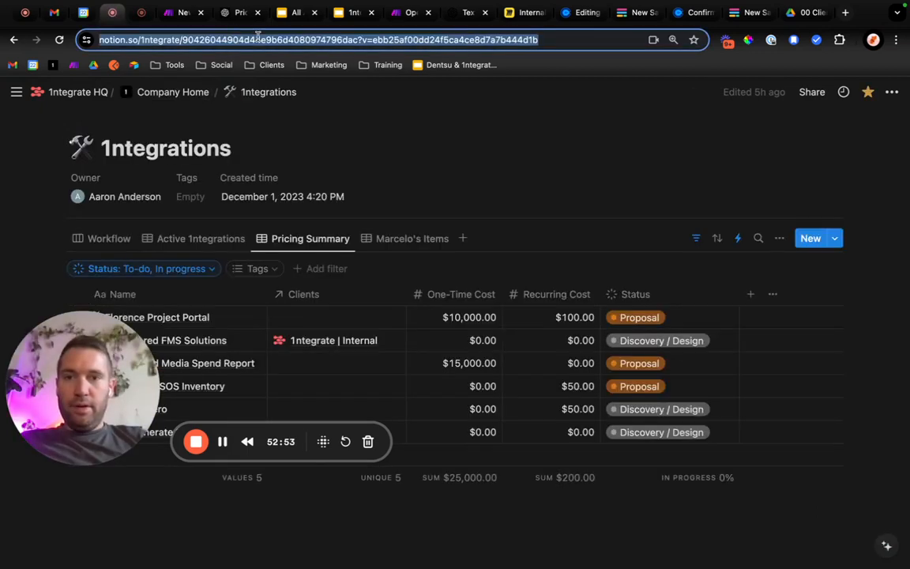
left_click(296, 39)
left_click_drag(409, 40, 234, 40)
key("ctrl+c")
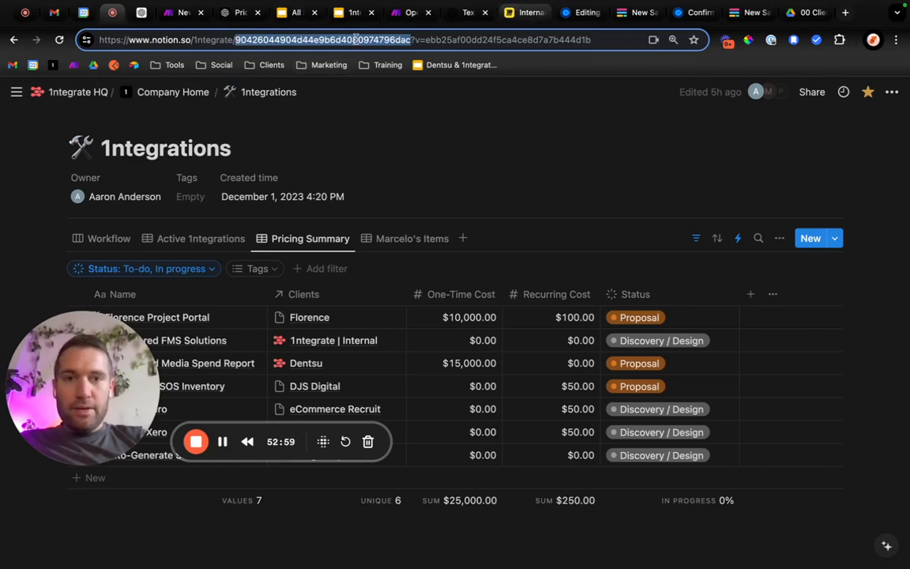
Return to the Make scenario and paste the copied ID as the Notion module's Database ID.
left_click(407, 13)
left_click(181, 12)
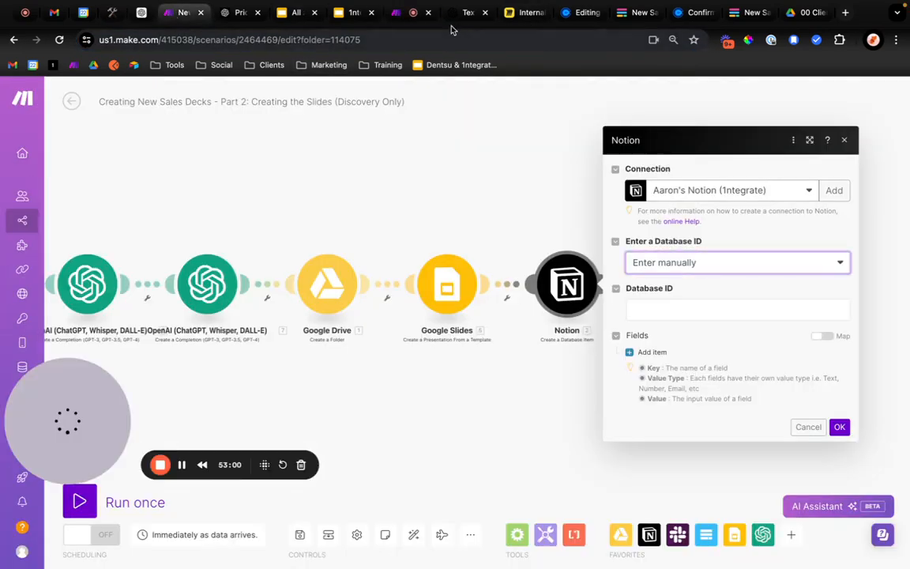
left_click(672, 309)
key("ctrl+v")
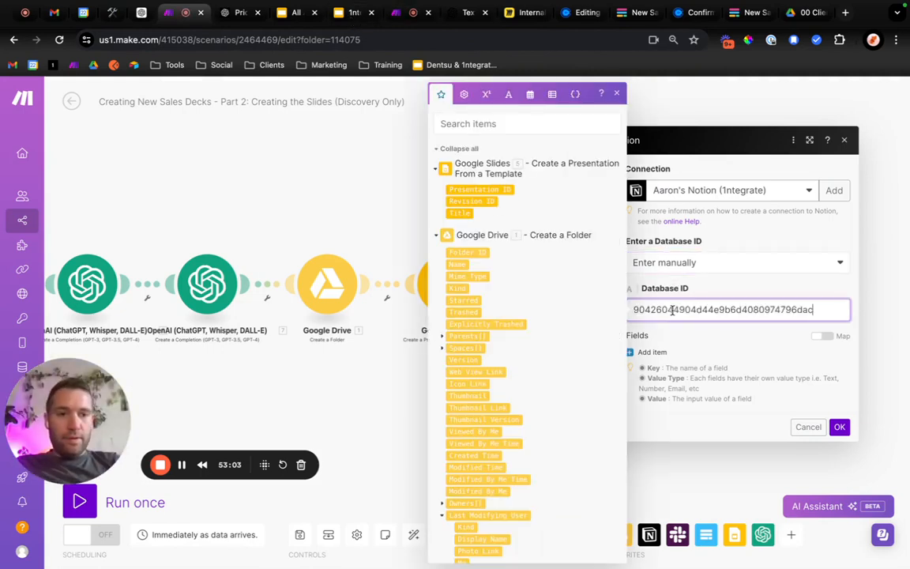
left_click(652, 352)
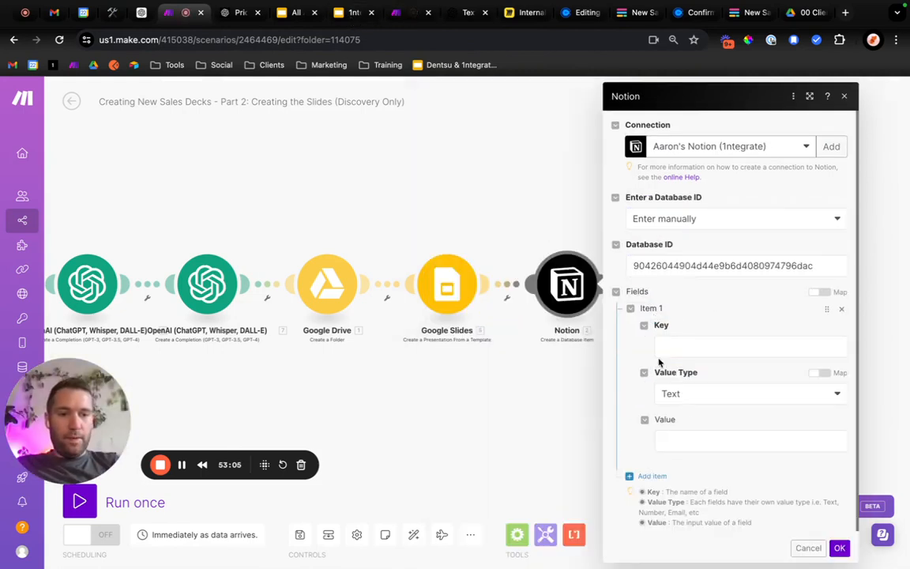
left_click(690, 345)
left_click(708, 394)
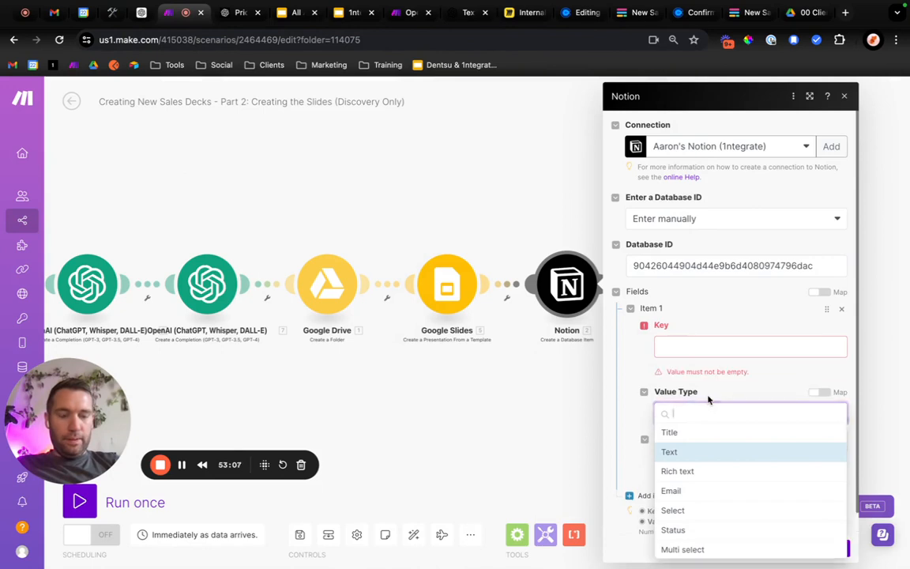
left_click(629, 402)
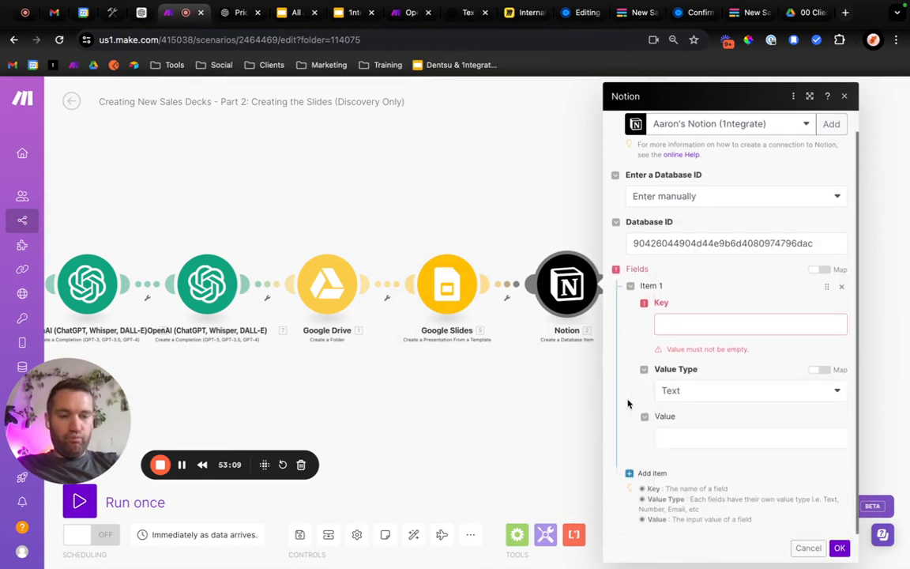
left_click(692, 322)
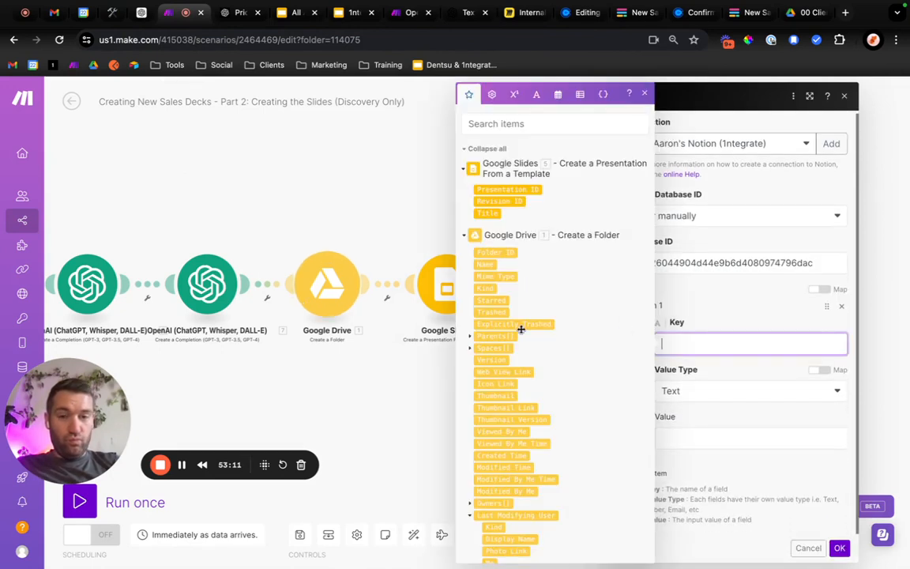
scroll(520, 330, "down", 15)
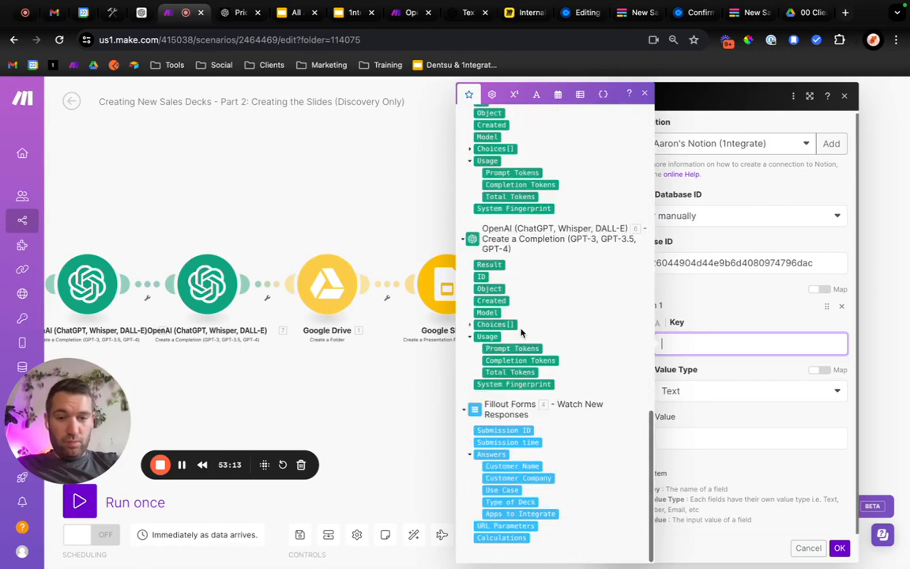
scroll(520, 331, "up", 5)
scroll(521, 329, "up", 10)
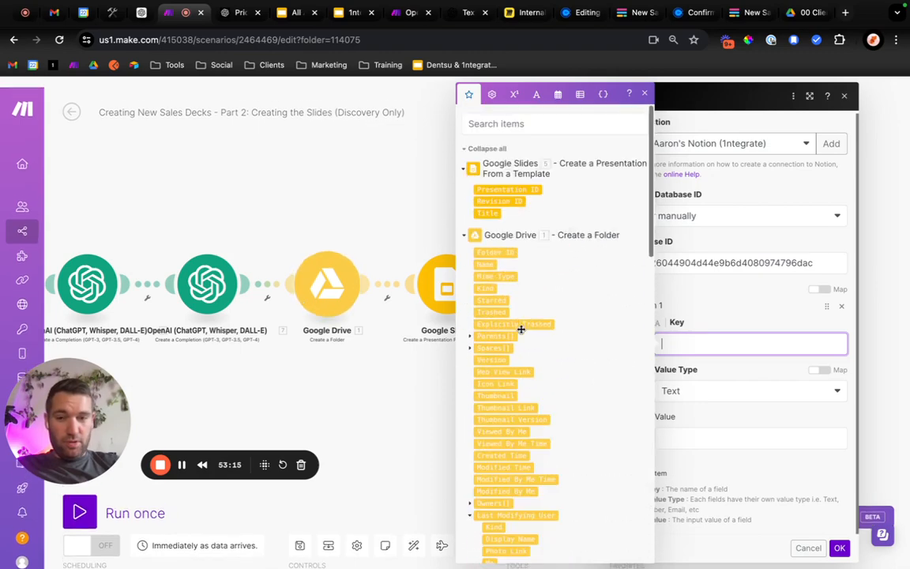
left_click(646, 95)
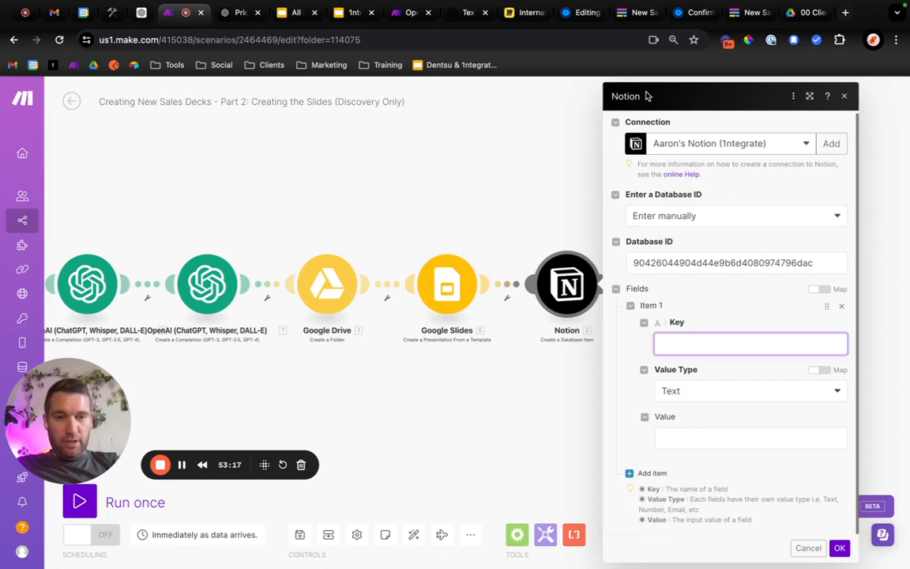
Close the Notion module's settings without saving and delete the Notion module from the scenario.
left_click(845, 96)
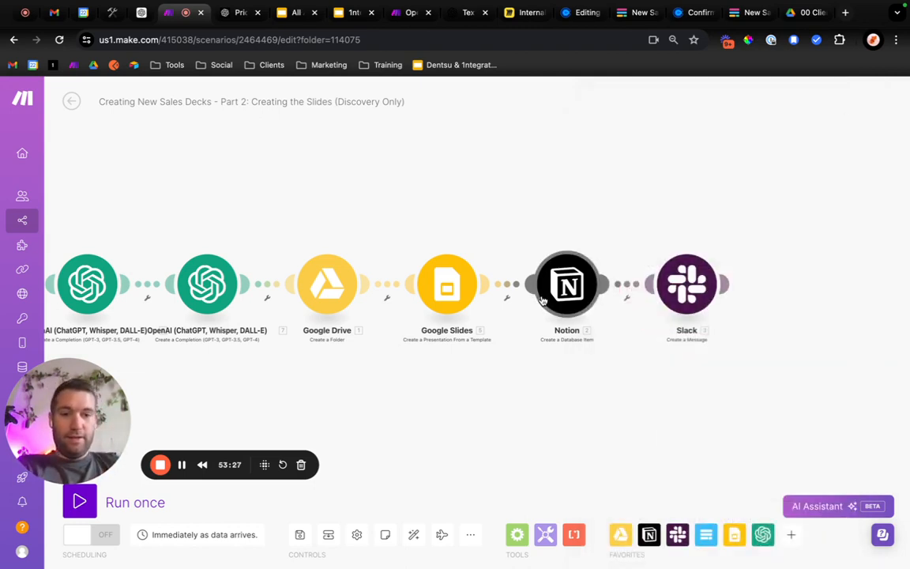
right_click(579, 274)
left_click(631, 409)
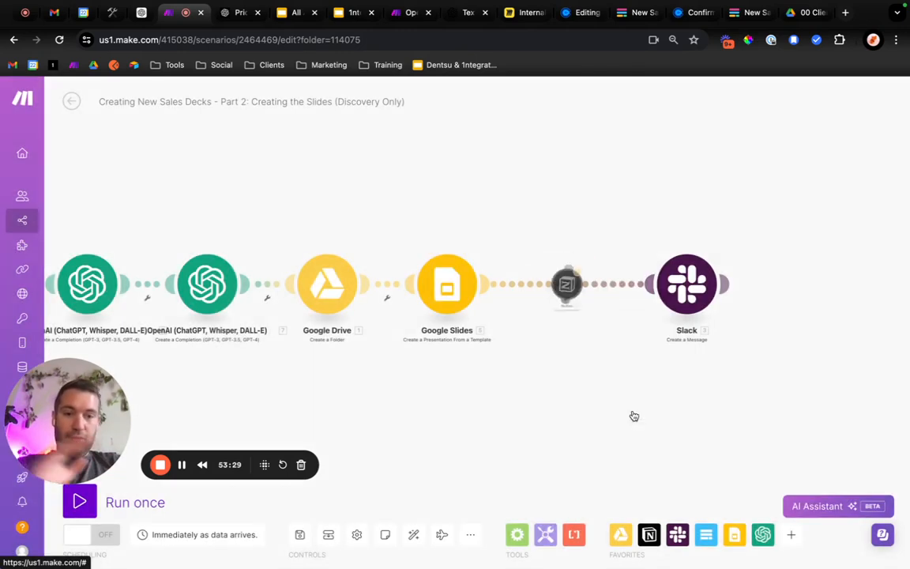
Set the Slack module's connection to Project Update Notion (project_update_bot).
left_click(681, 285)
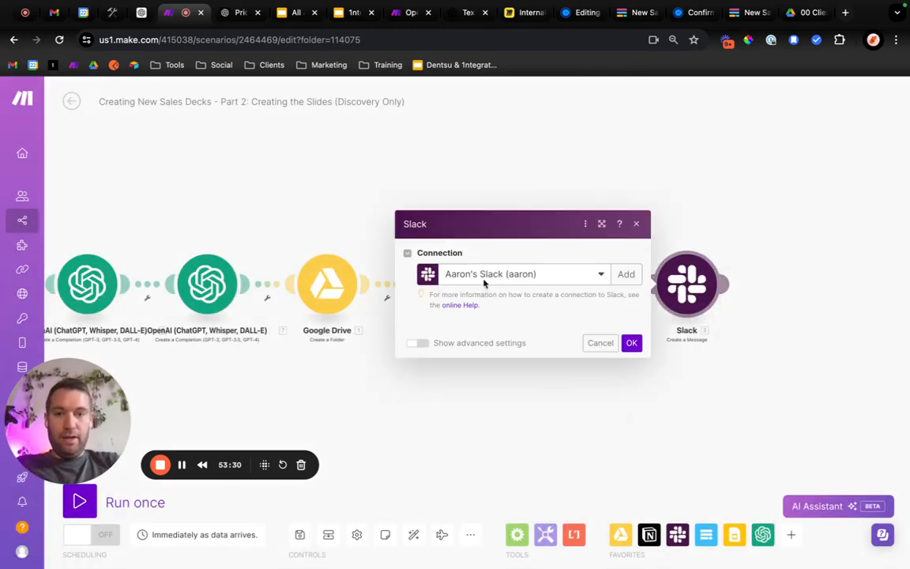
left_click(479, 145)
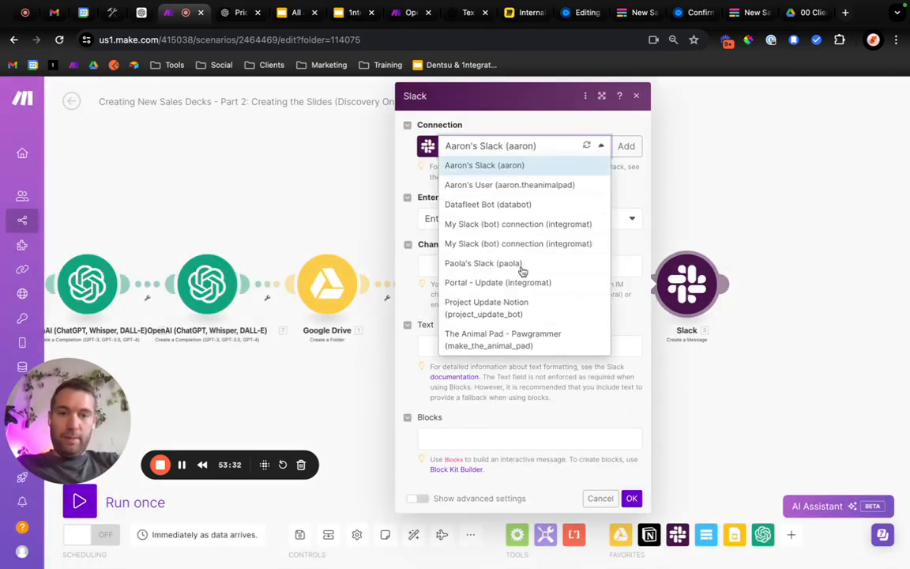
left_click(513, 314)
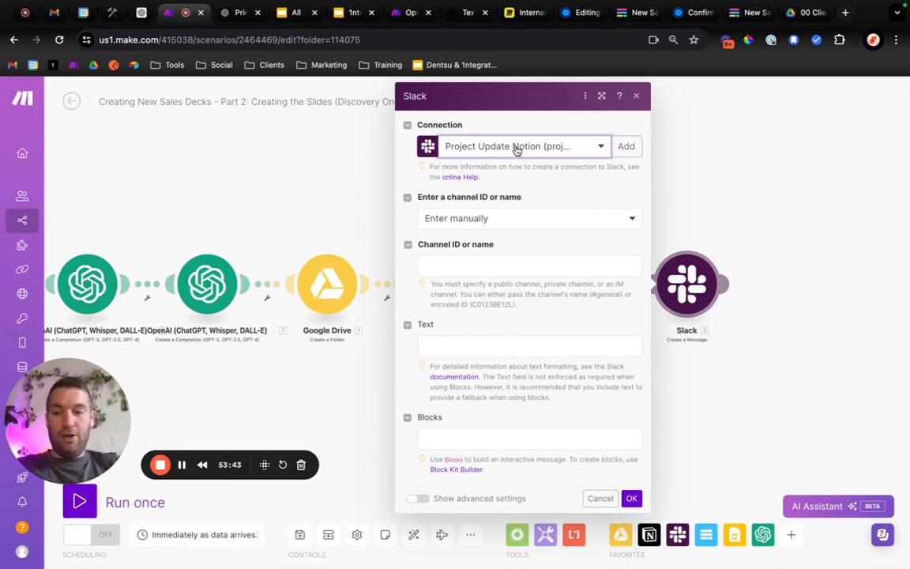
Have the Slack channel selected from the list as a public channel, and choose the account owner's journal channel.
left_click(503, 220)
left_click(466, 256)
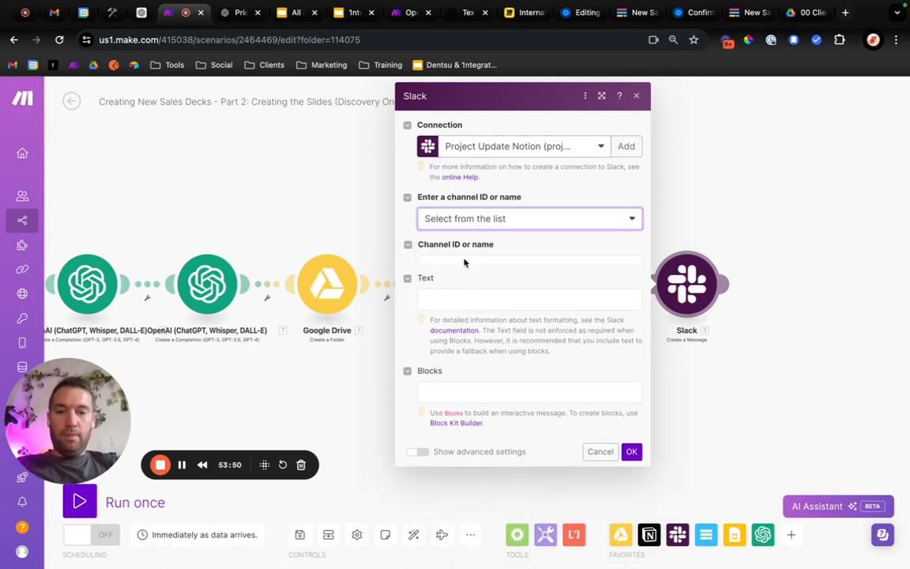
left_click(446, 271)
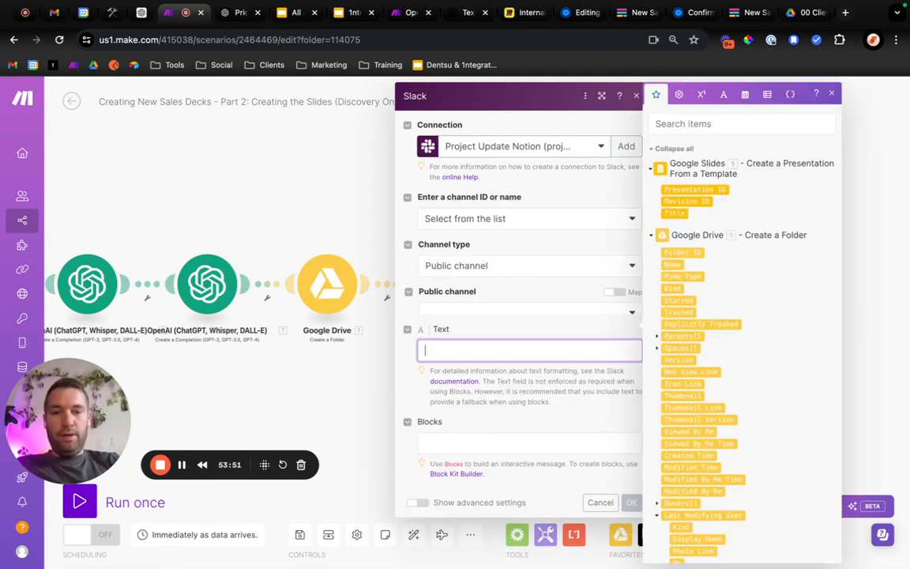
left_click(460, 314)
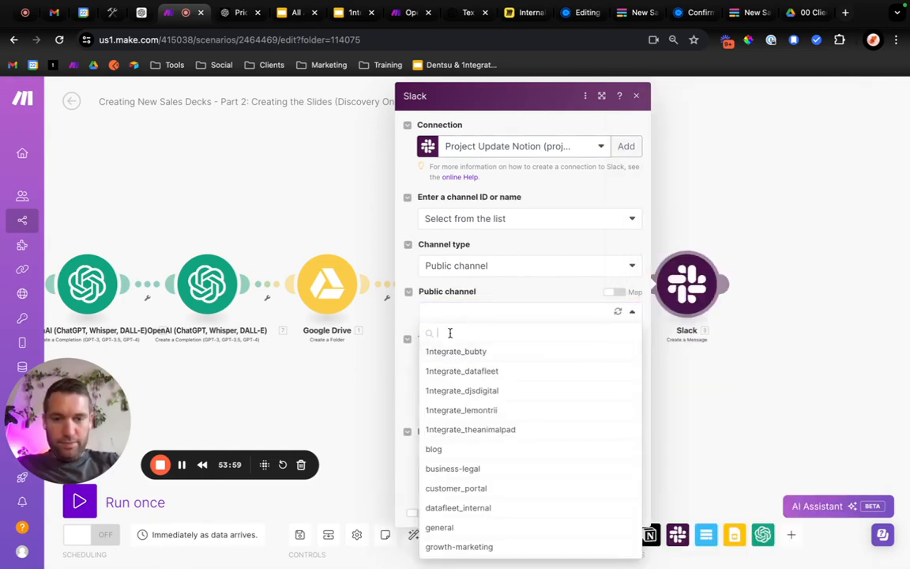
type("aaron")
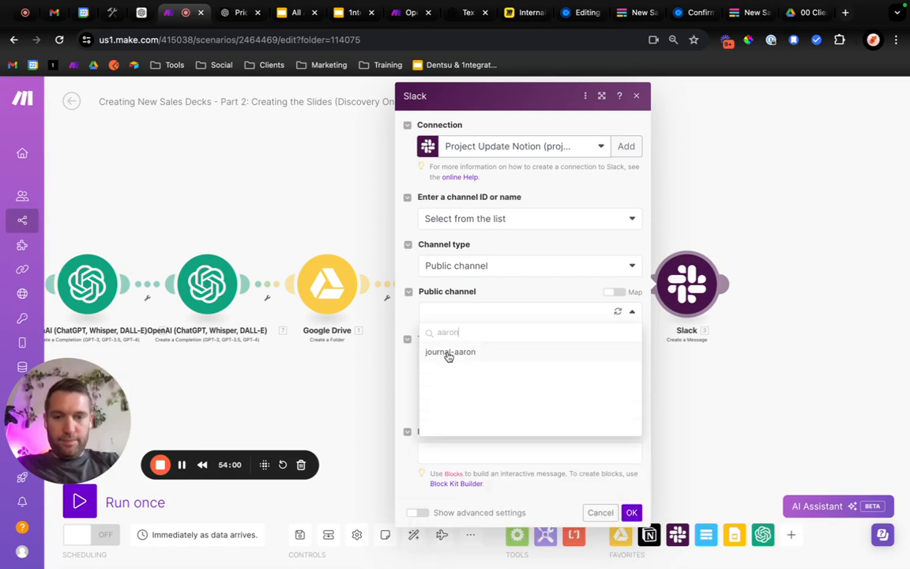
left_click(436, 350)
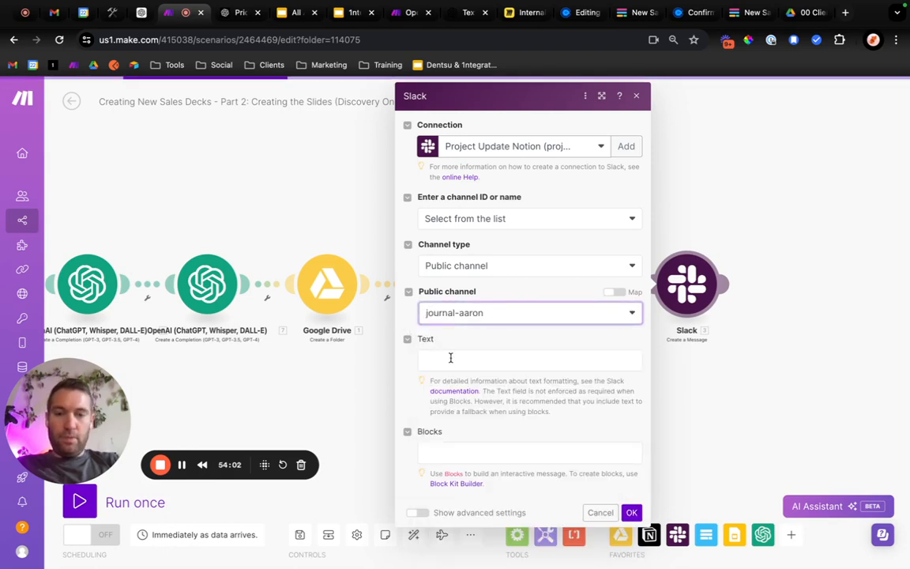
Enter "New Sales Deck Created!" as the Slack message text and add an empty link placeholder "<|>" on the second line.
left_click(450, 359)
type("Ne")
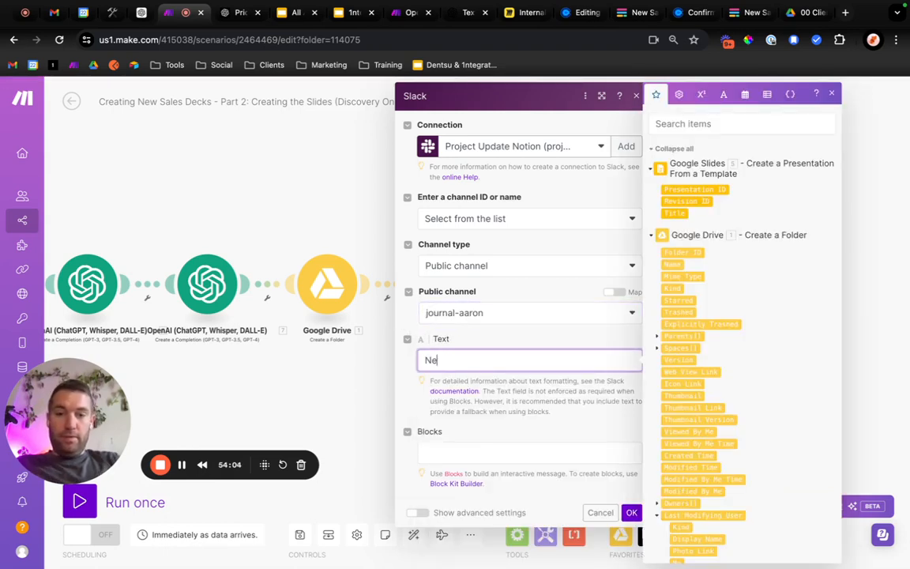
type("w Sales Deck create")
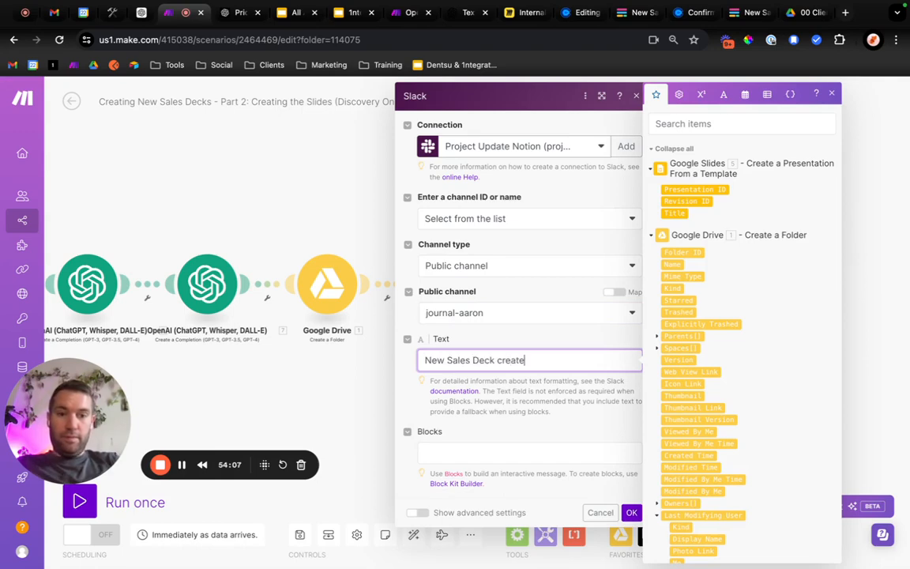
type("d@")
key("BackSpace")
key("BackSpace")
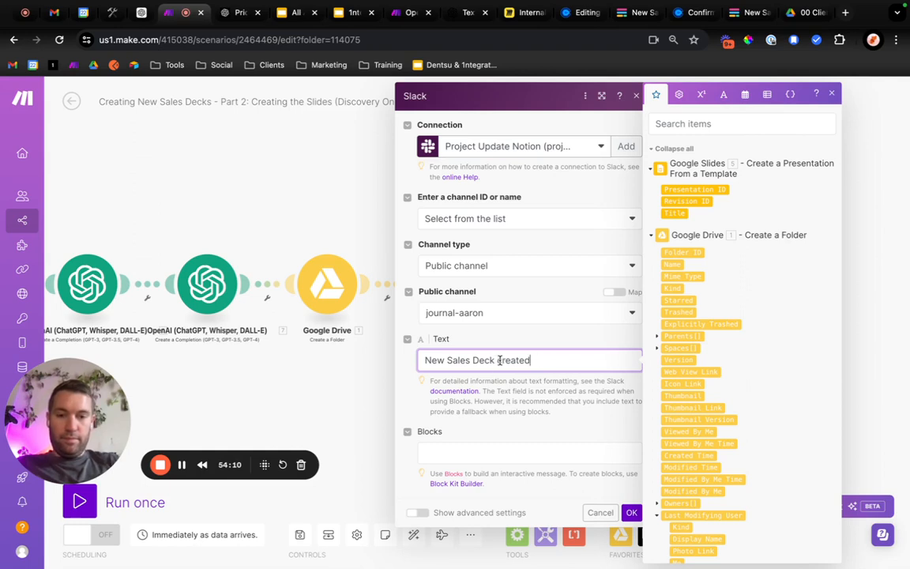
type("!")
key("Return")
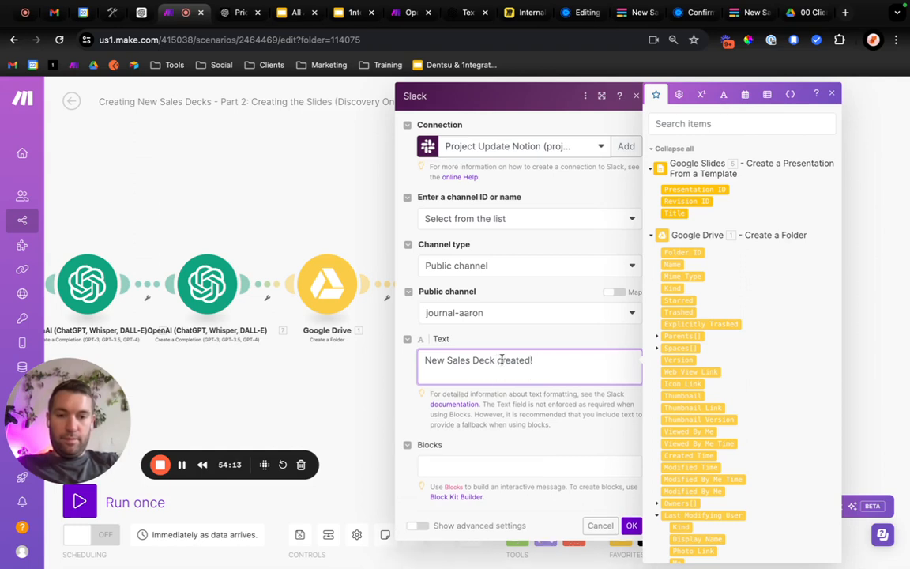
left_click(502, 361)
key("BackSpace")
type("C")
left_click(498, 372)
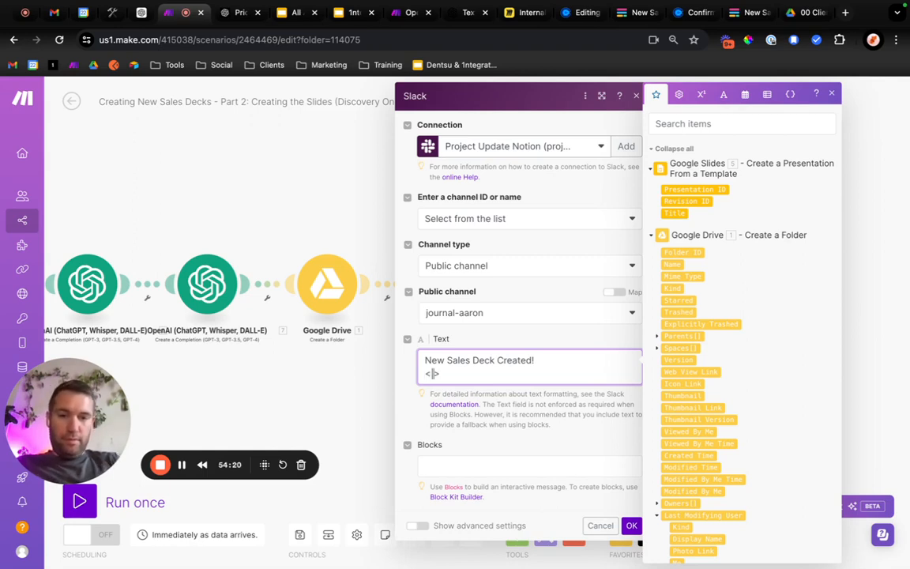
Look through the Google Drive folder module's mappable items for a value that can link to the new folder.
type("Ch")
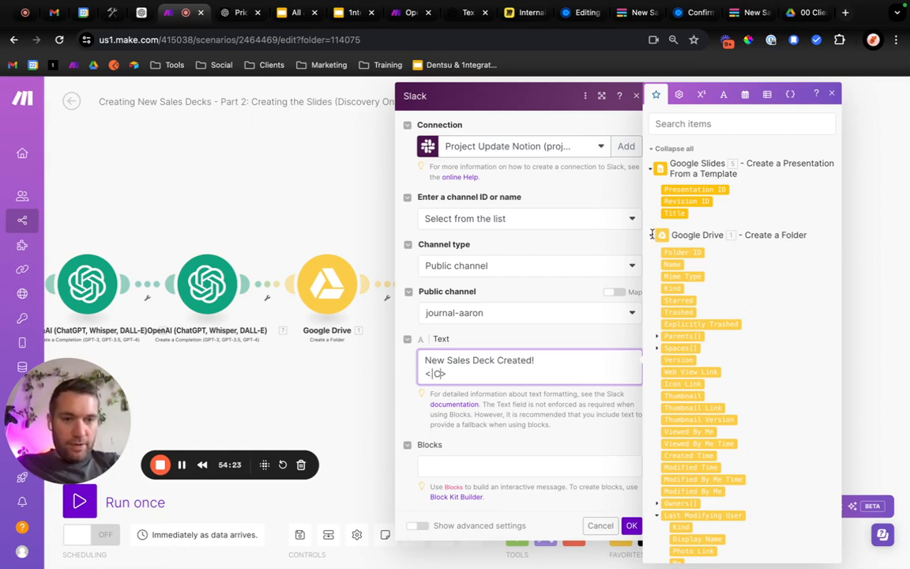
key("BackSpace")
key("BackSpace")
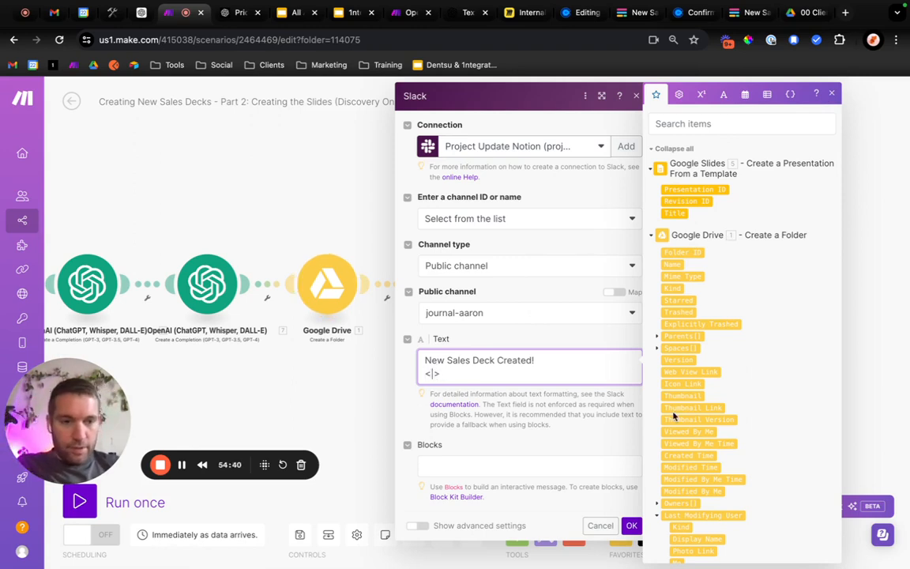
scroll(679, 427, "down", 3)
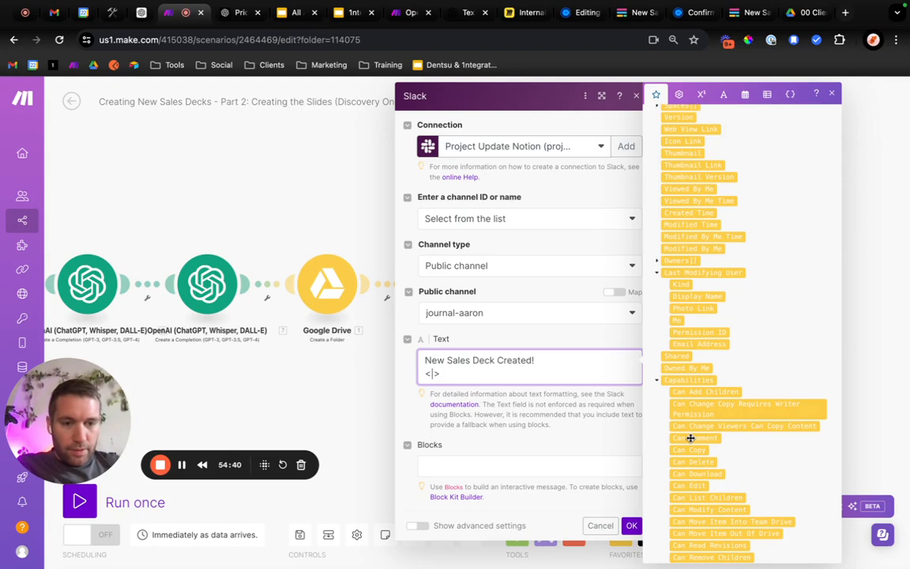
scroll(691, 437, "down", 5)
scroll(690, 436, "up", 4)
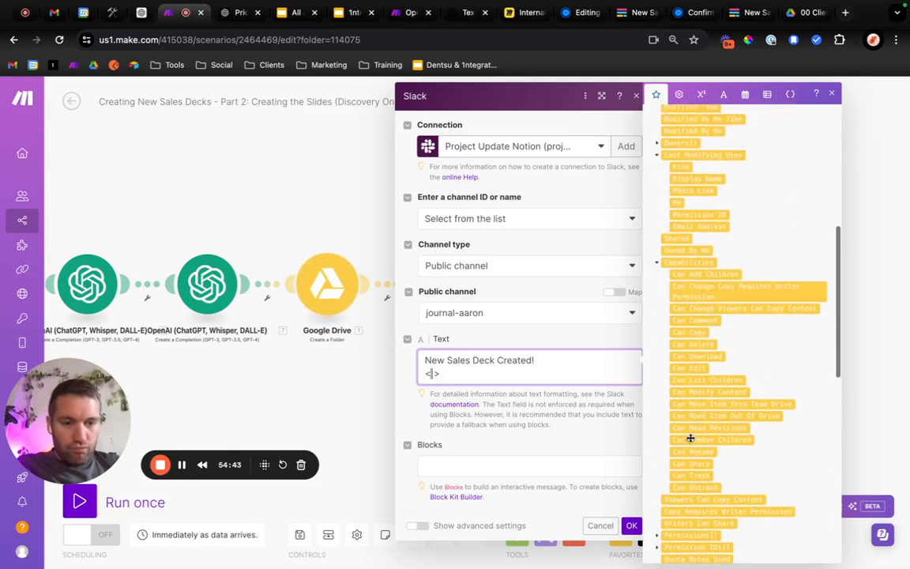
scroll(690, 437, "up", 5)
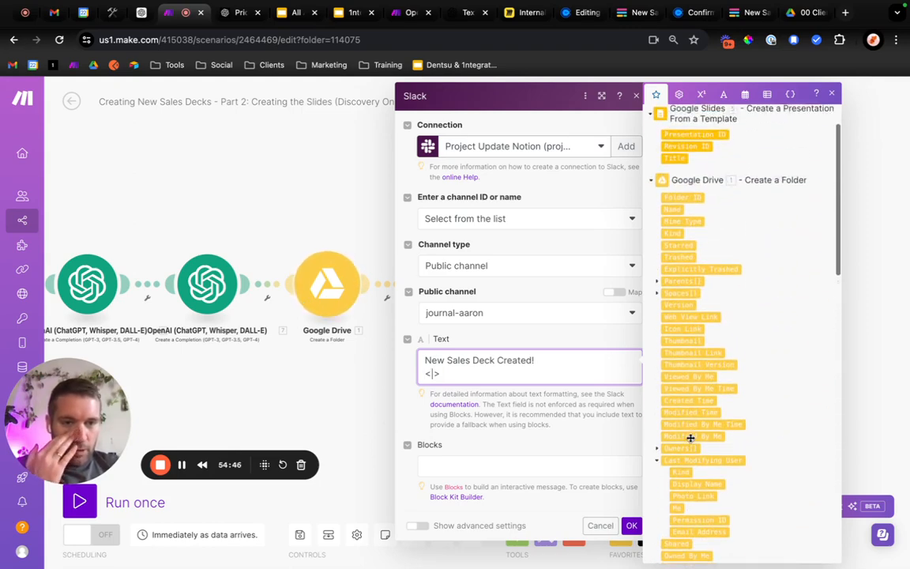
scroll(690, 437, "up", 2)
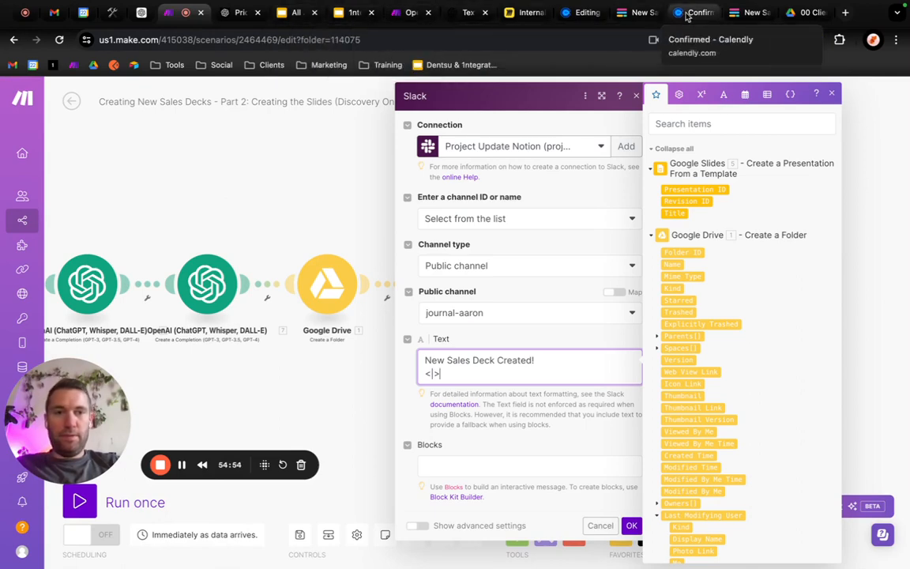
left_click(810, 13)
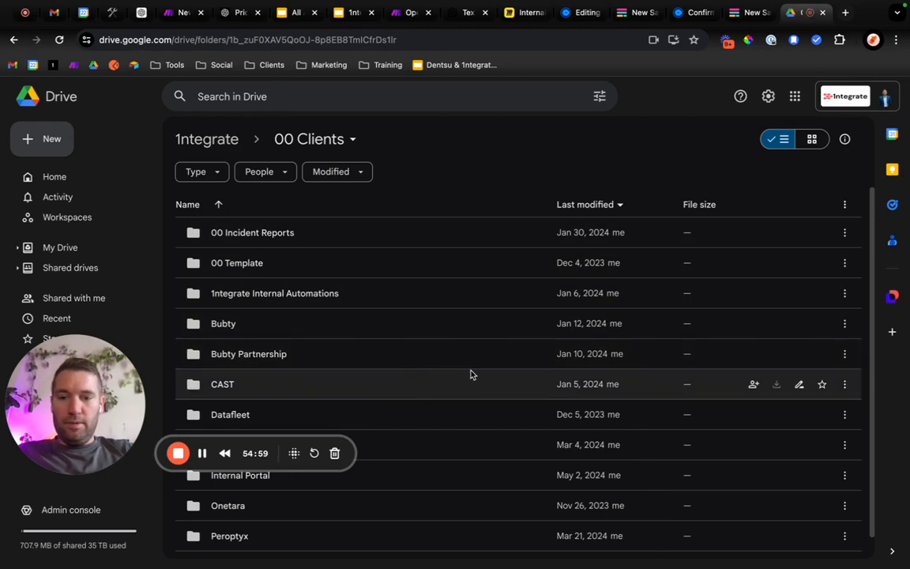
double_click(408, 475)
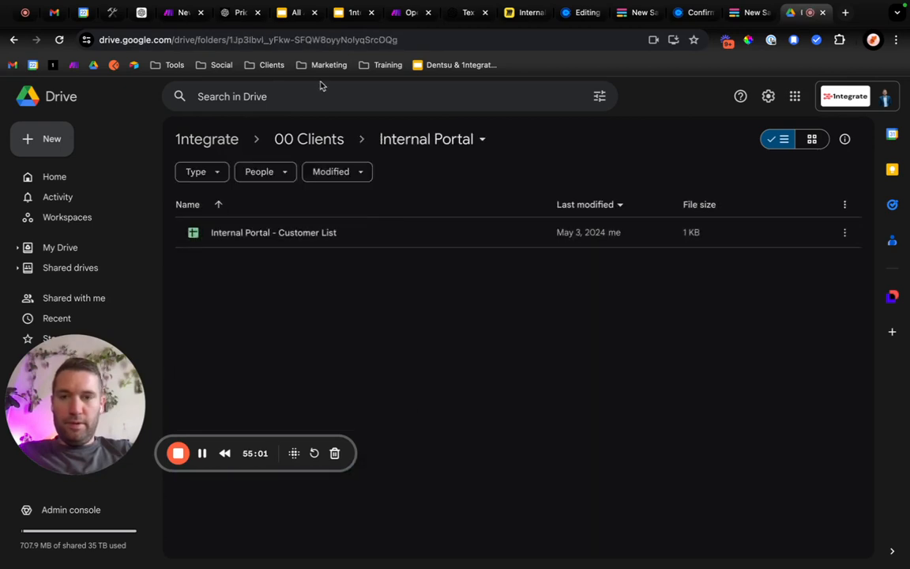
left_click(204, 37)
left_click(199, 37)
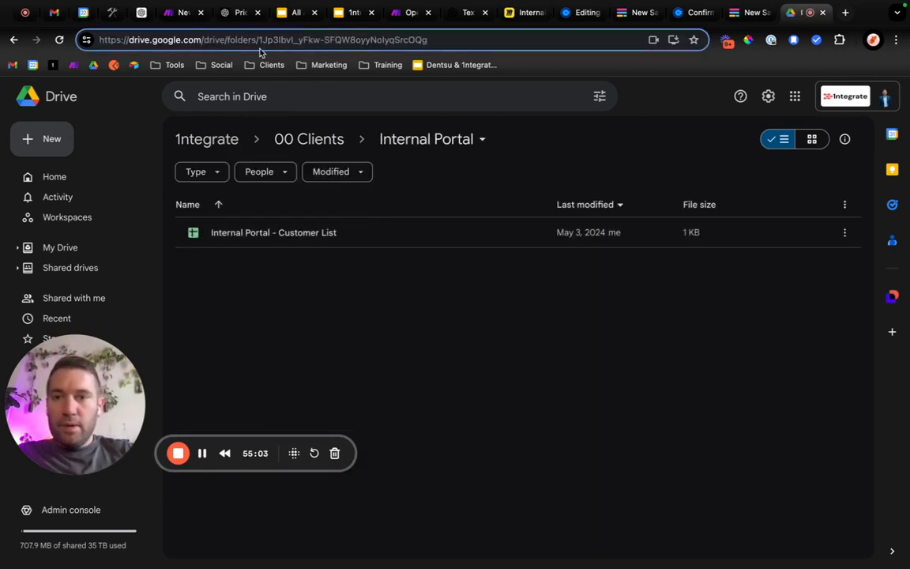
left_click_drag(258, 40, 37, 37)
key("ctrl+c")
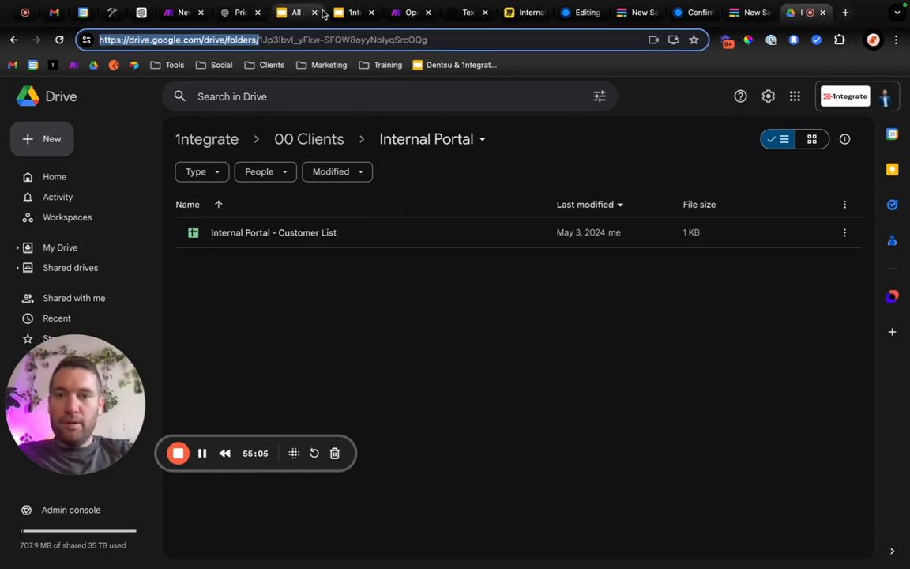
Return to the Make scenario and build the Slack link from the copied URL prefix, Google Drive's Folder ID and the label "Check it out".
left_click(180, 12)
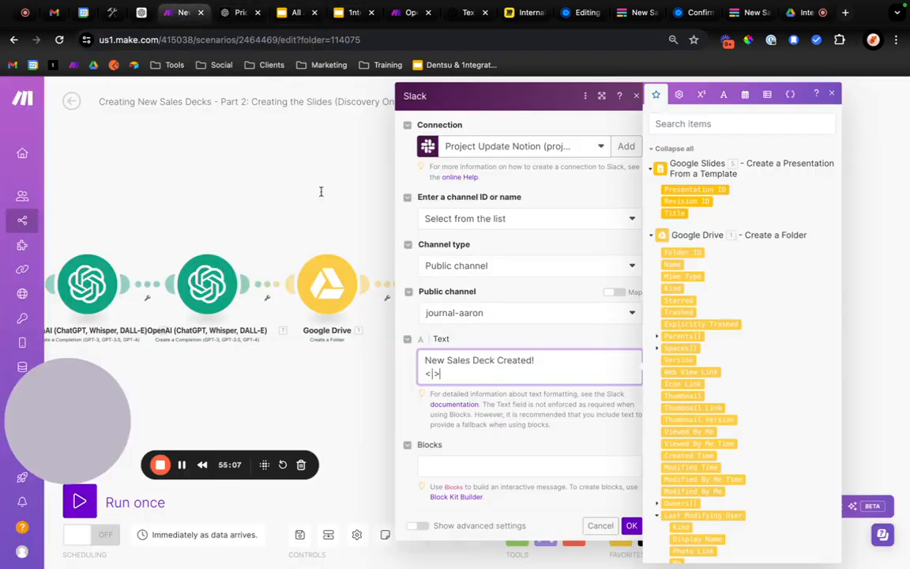
left_click(430, 373)
key("ctrl+v")
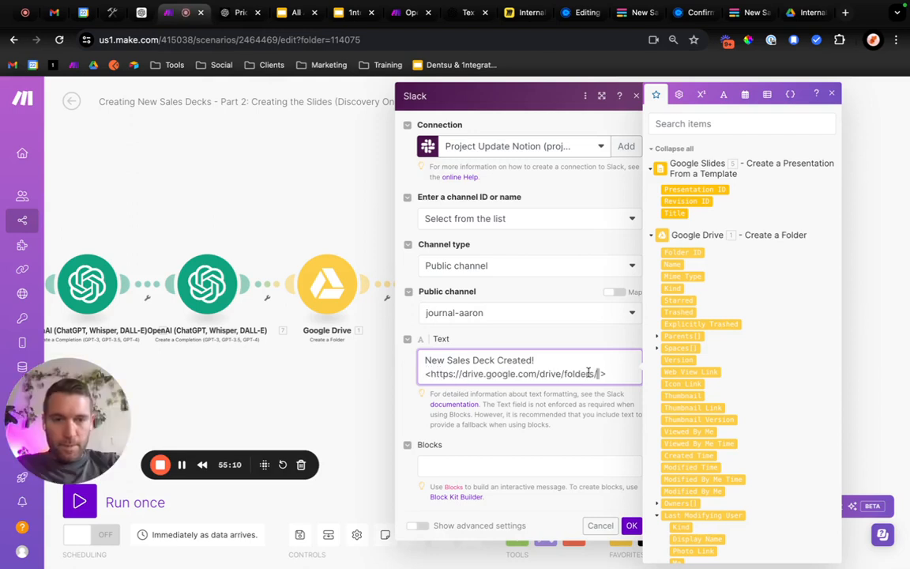
left_click(685, 251)
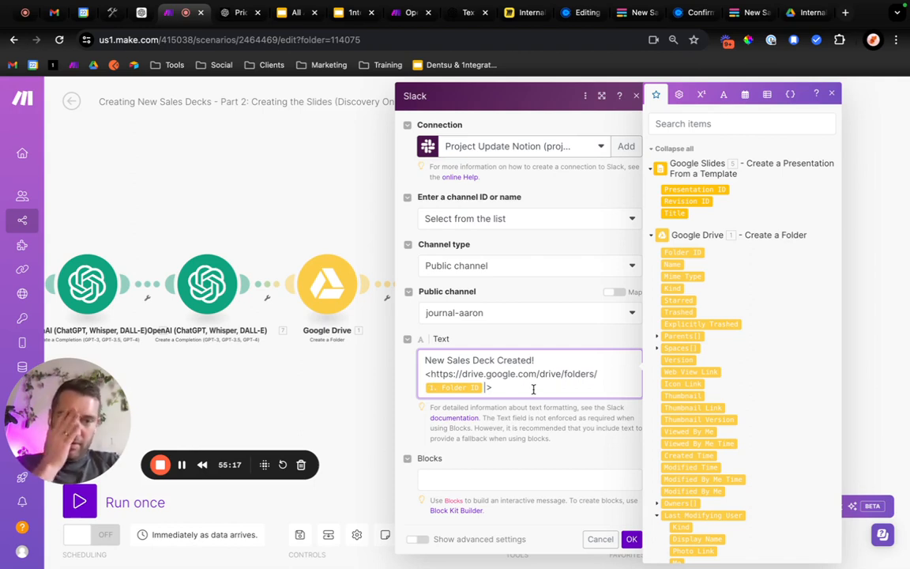
type("Check it out")
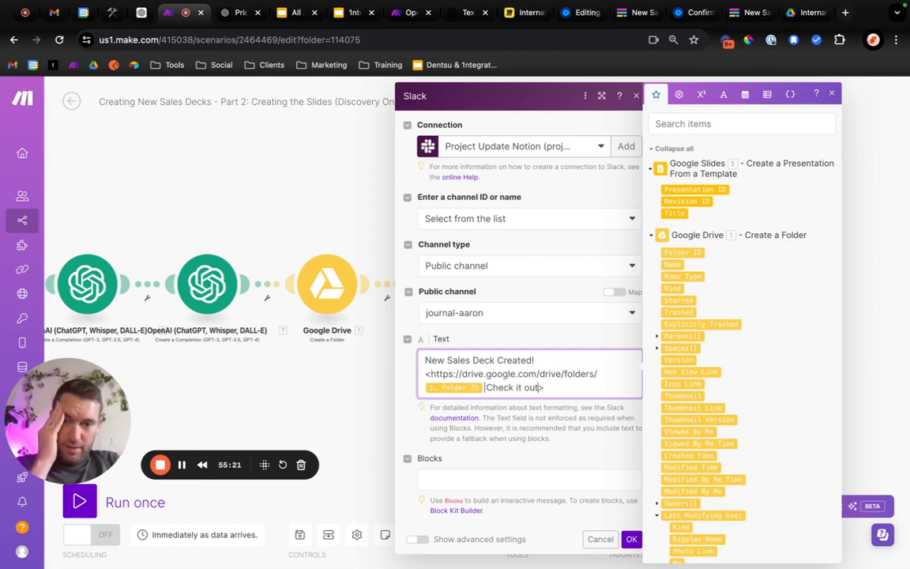
Replace the Slack link's label "Check it out" with the Title value from the Google Slides module.
key("BackSpace")
key("BackSpace")
key("BackSpace")
key("BackSpace")
key("BackSpace")
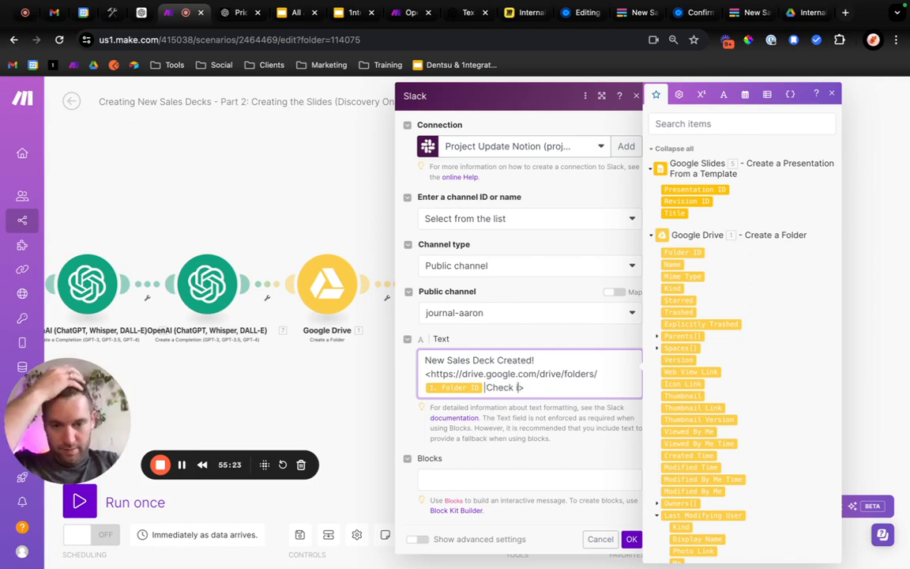
key("BackSpace")
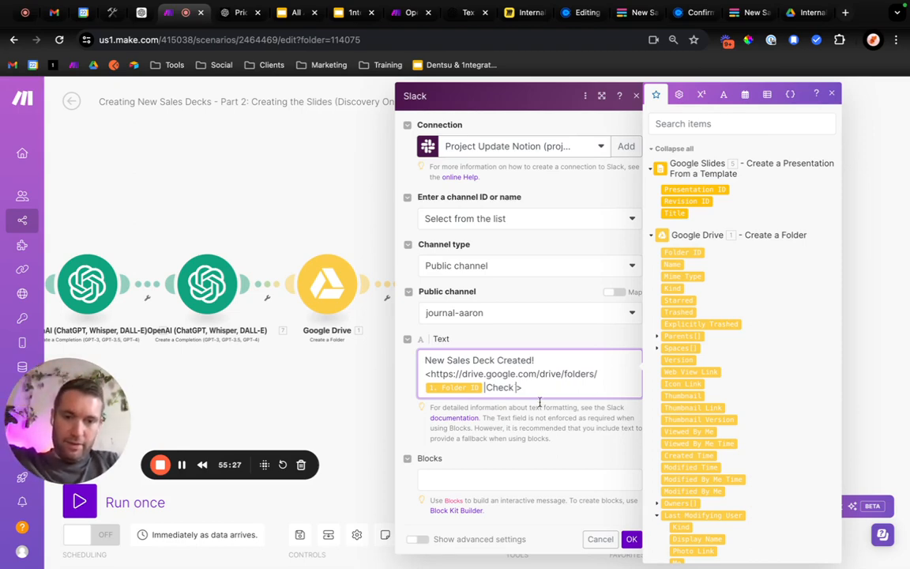
key("BackSpace")
type(">")
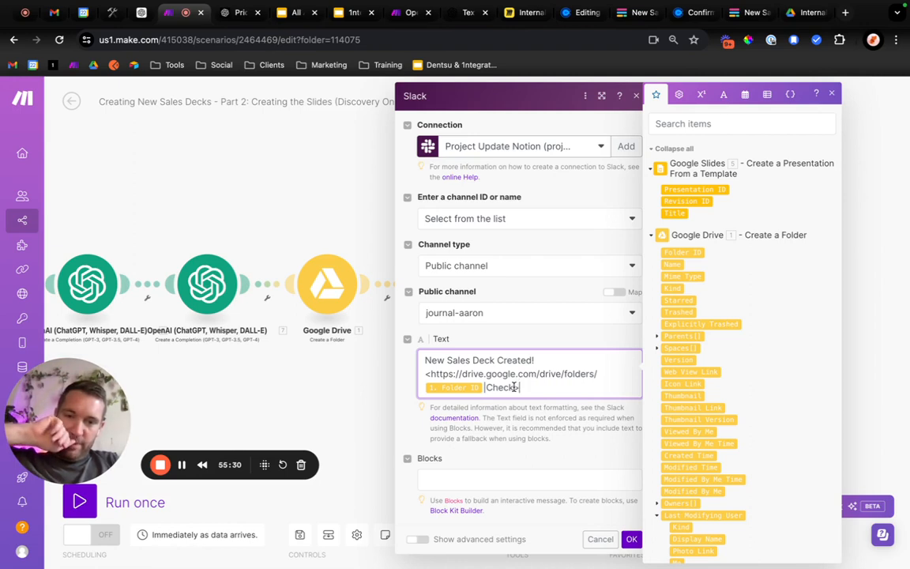
key("BackSpace")
key("BackSpace")
key("BackSpace")
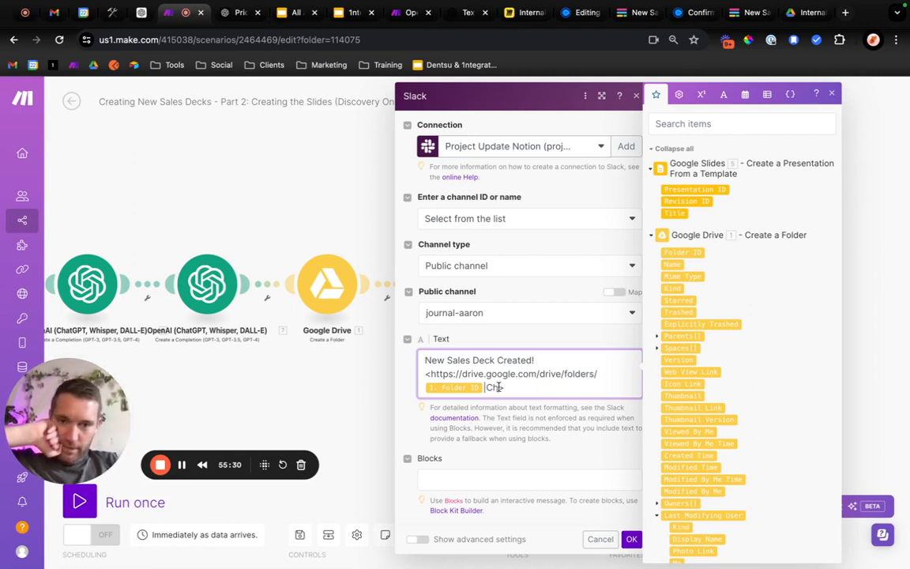
key("BackSpace")
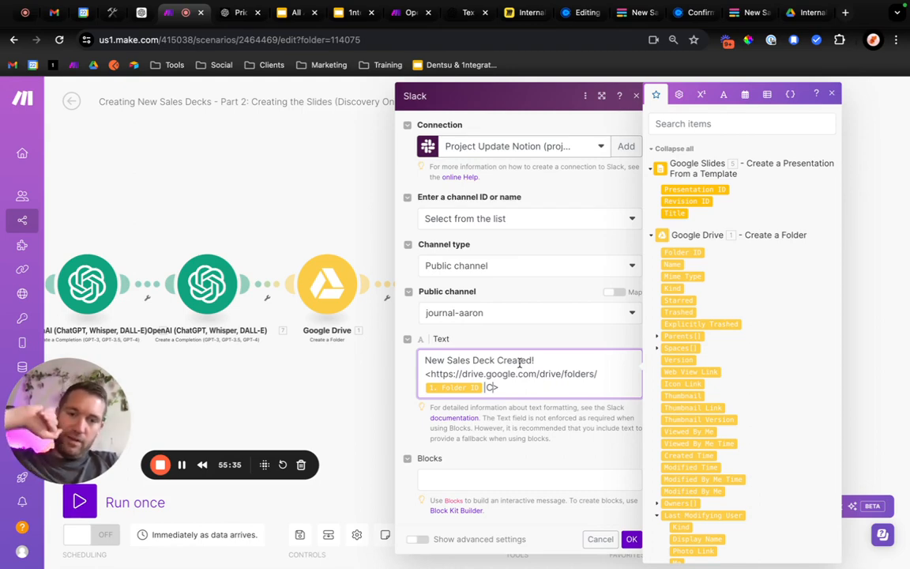
key("BackSpace")
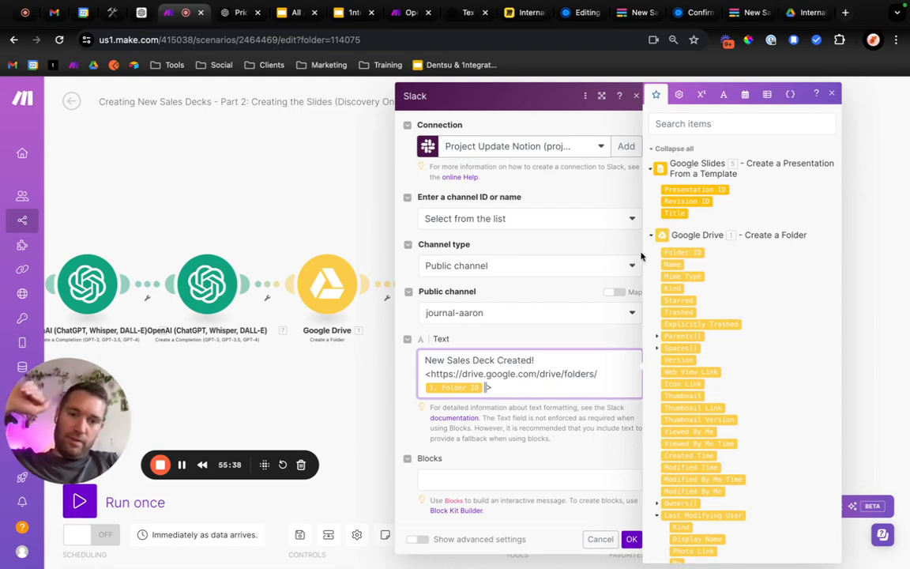
left_click(674, 213)
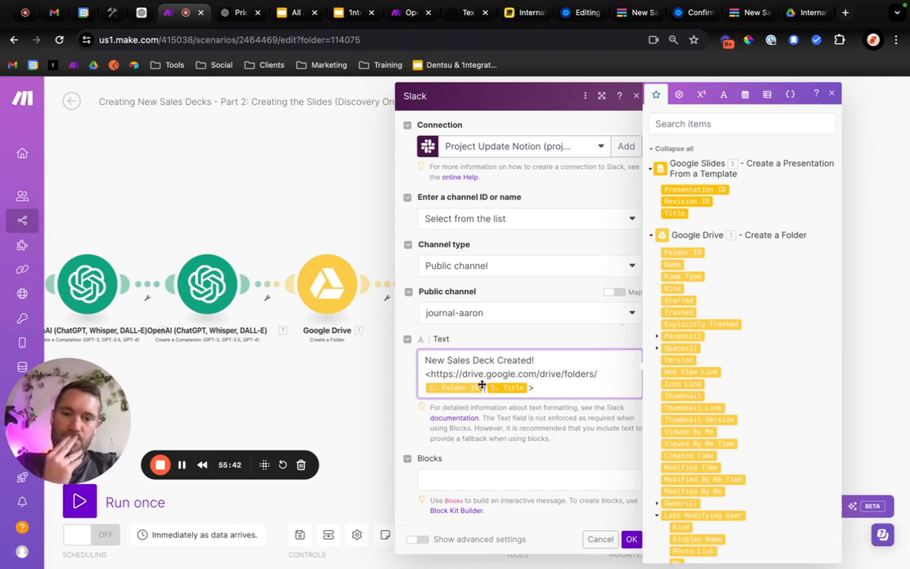
left_click(341, 12)
left_click(221, 39)
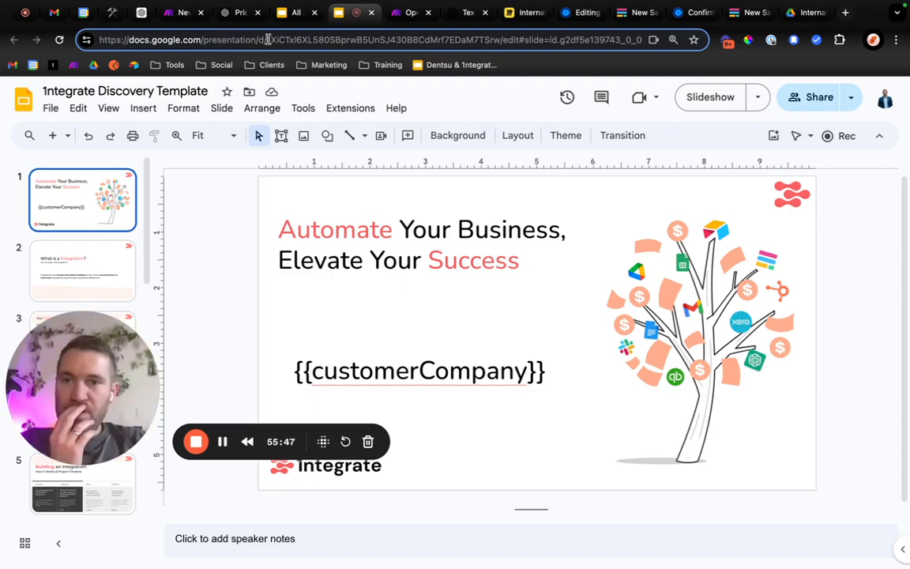
left_click_drag(266, 39, 3, 41)
key("super+c")
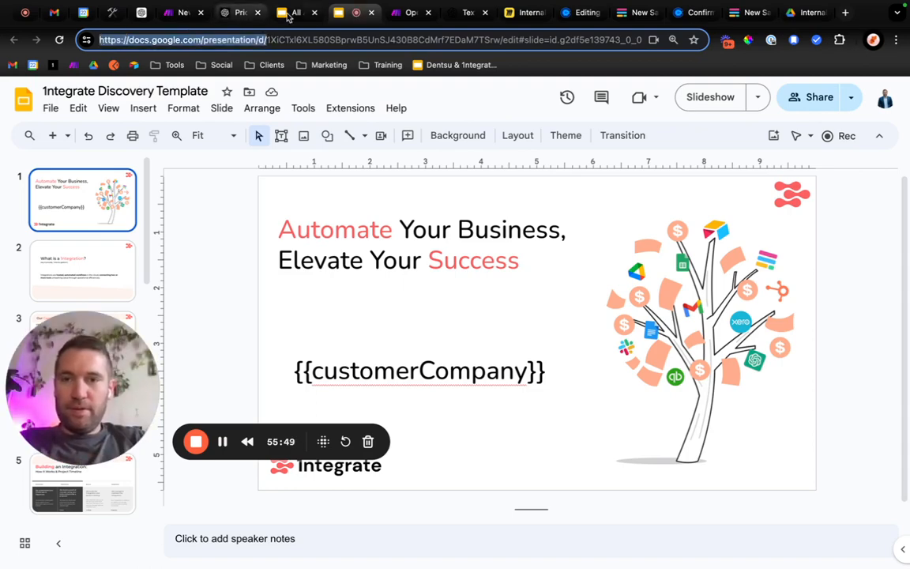
left_click(314, 13)
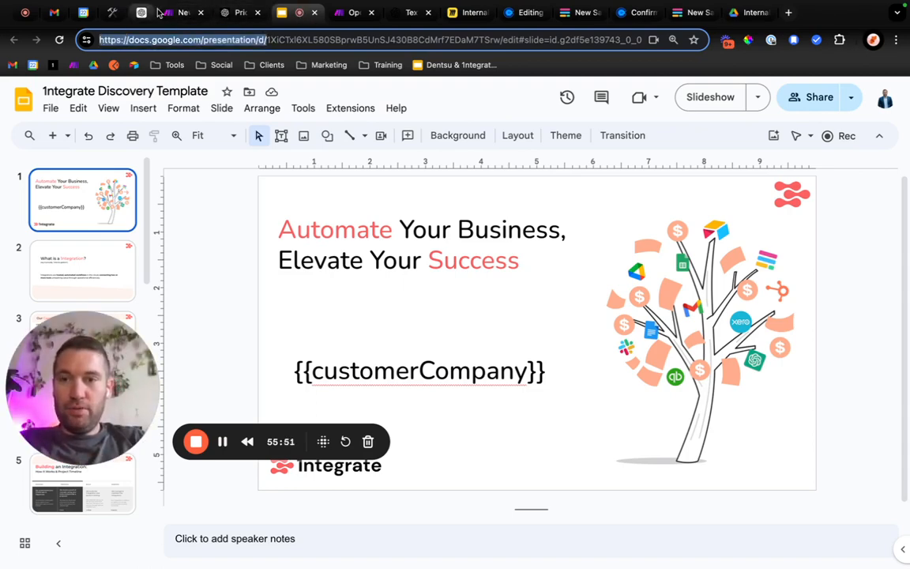
Back in the Make scenario, replace the Slack message's folder link with the copied presentation prefix plus Google Slides' Presentation ID, and confirm the module.
left_click(181, 15)
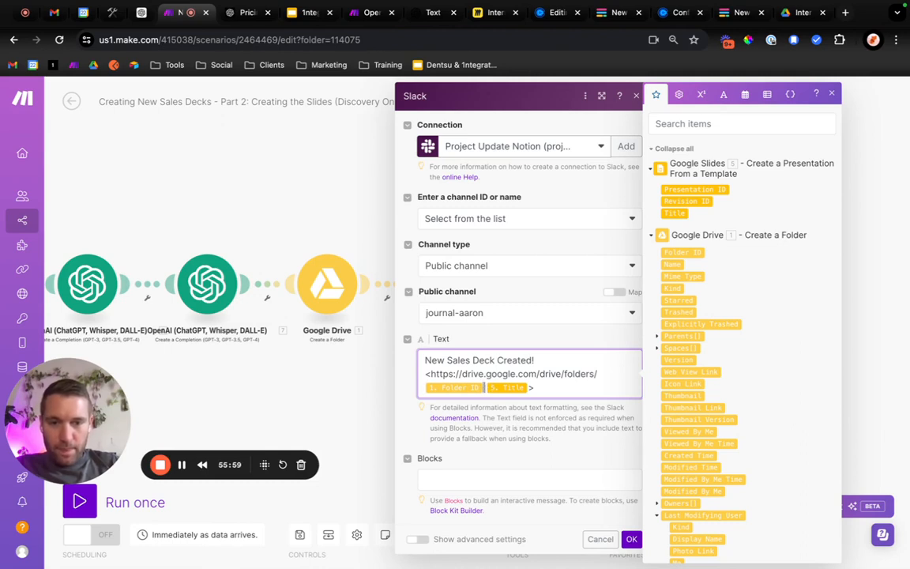
key("BackSpace")
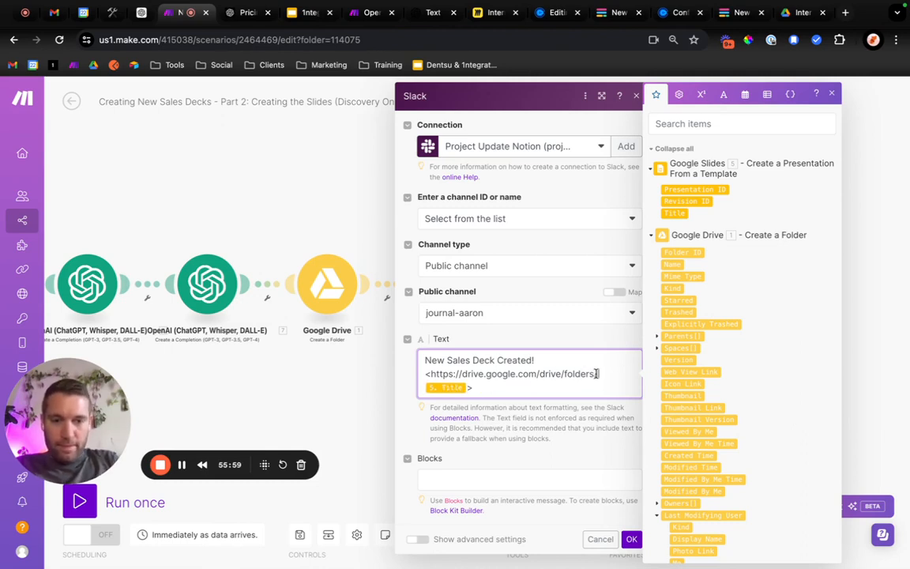
left_click_drag(598, 374, 427, 369)
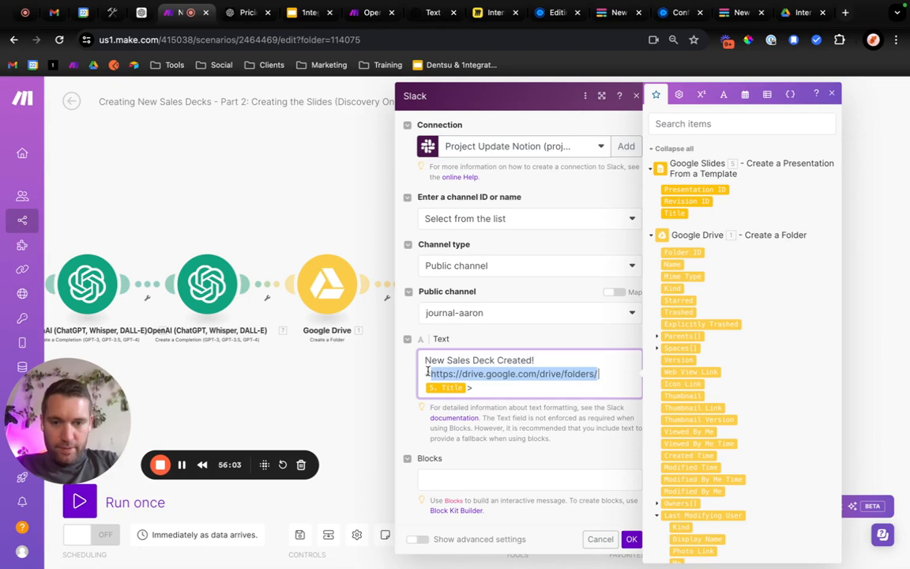
key("super+v")
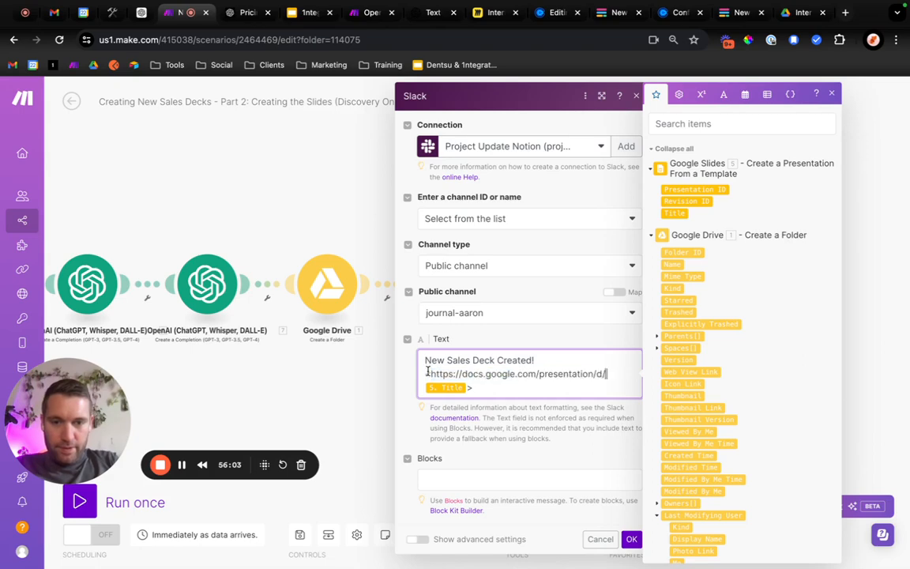
left_click(699, 189)
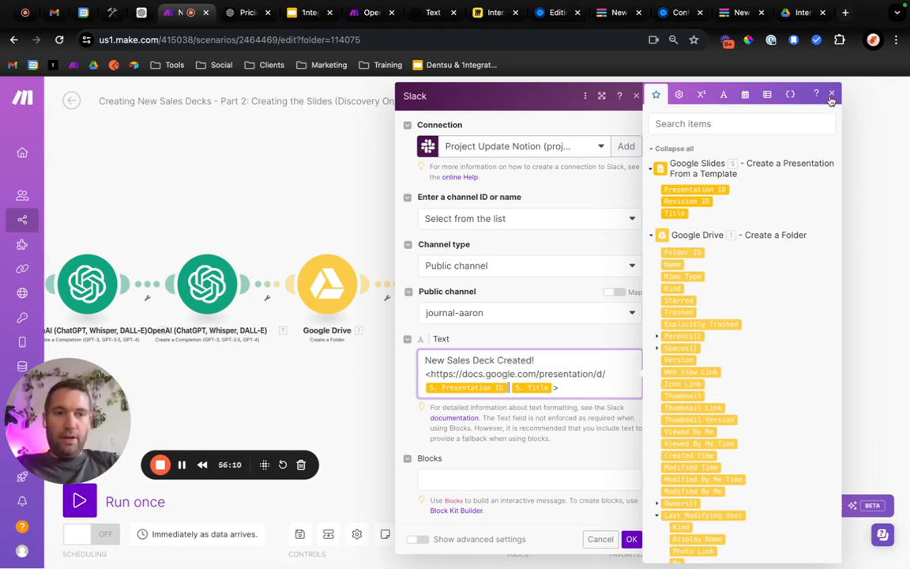
left_click(832, 94)
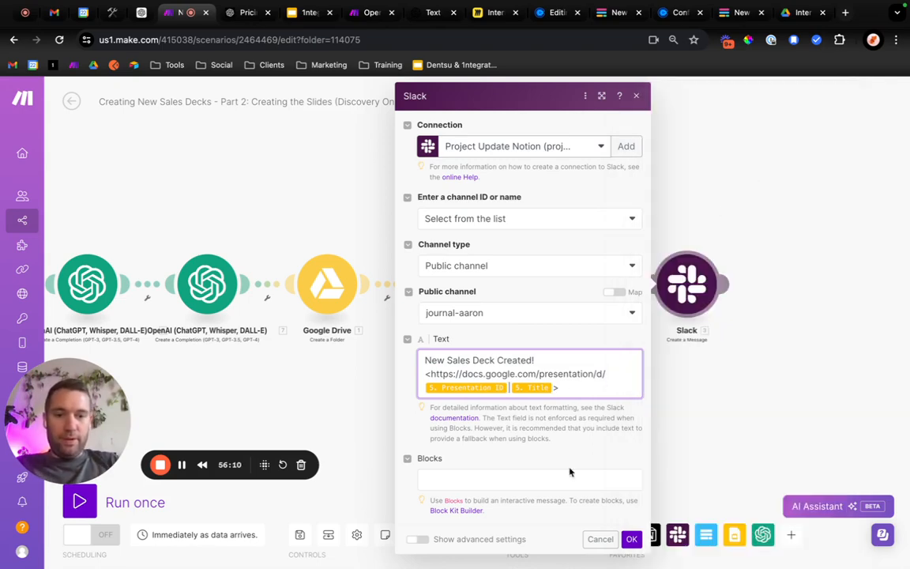
left_click(631, 538)
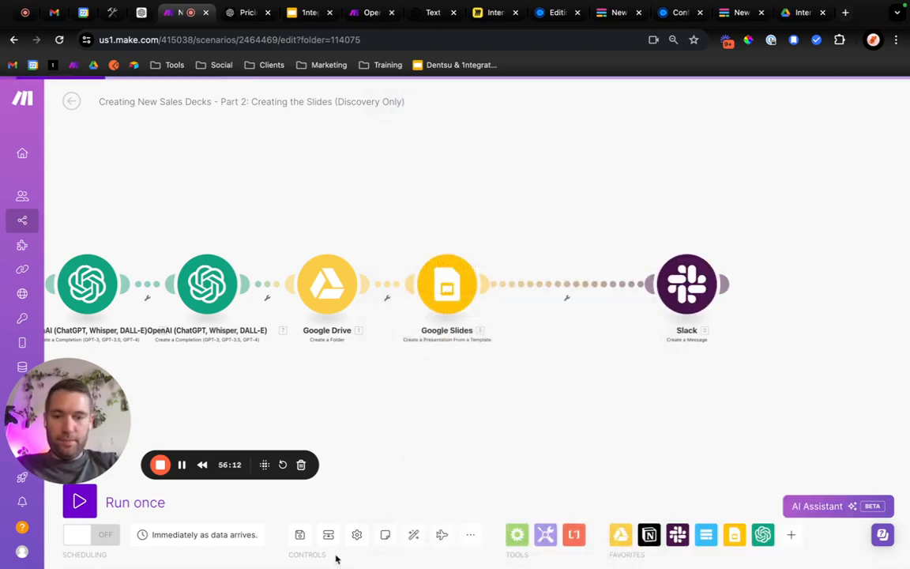
Save the scenario and run it once.
left_click(299, 534)
left_click_drag(312, 410, 475, 355)
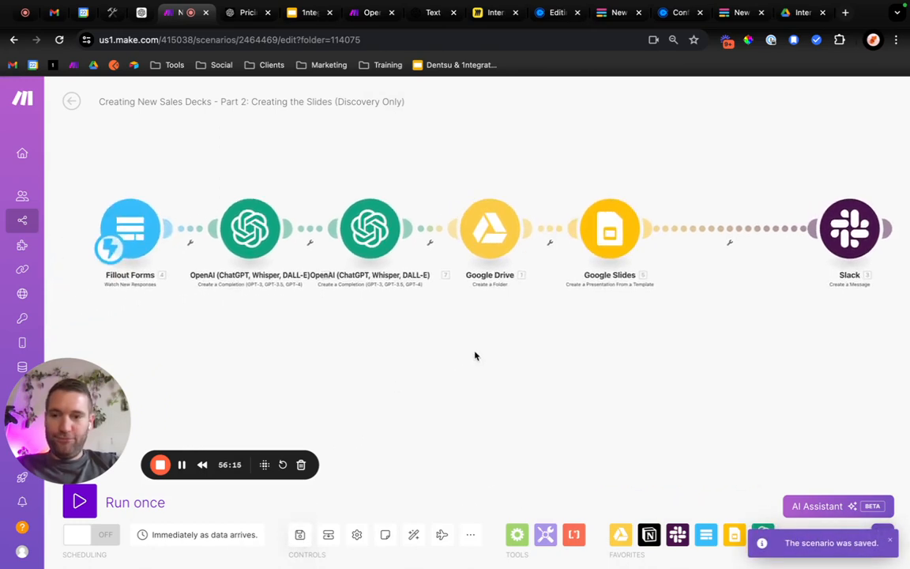
left_click(89, 501)
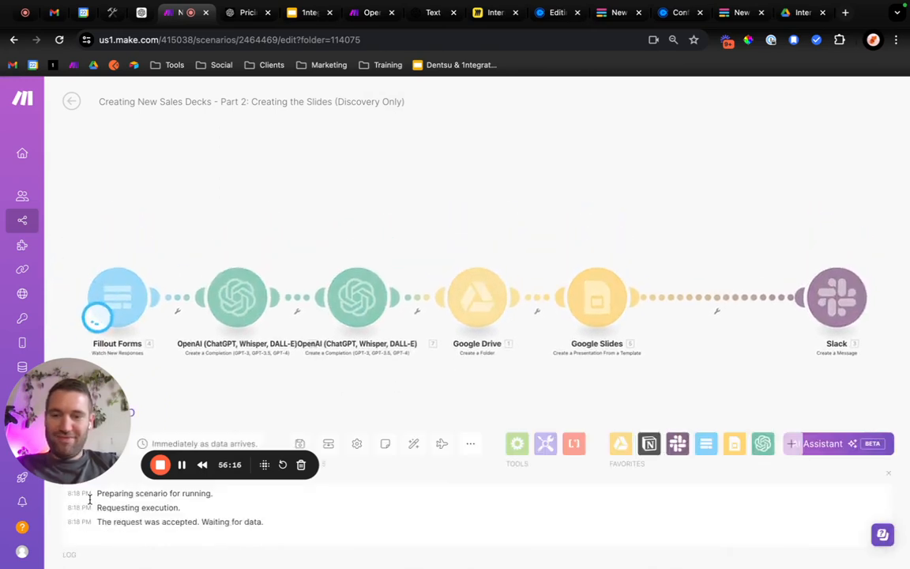
Leave the editor to activate the scenario, and auto-align its modules.
left_click(71, 102)
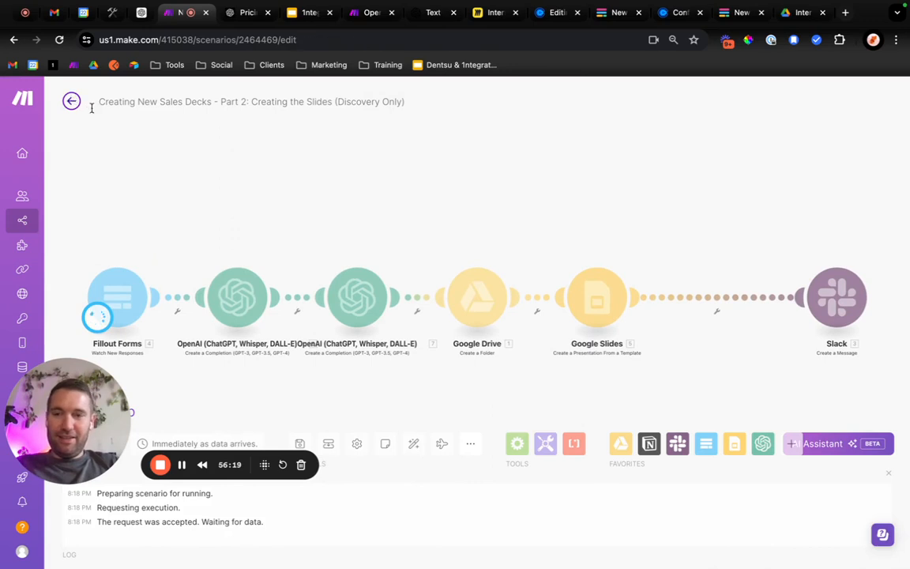
left_click(752, 132)
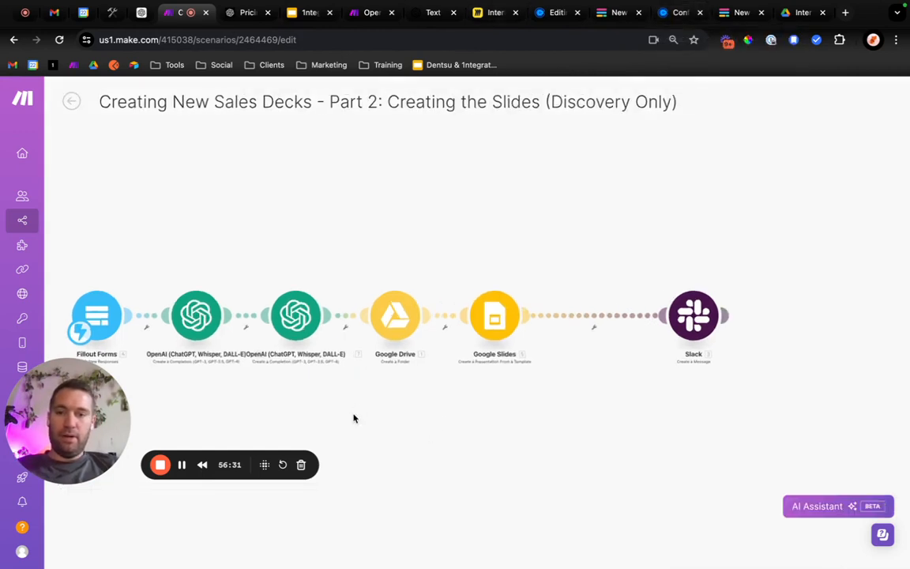
left_click(416, 534)
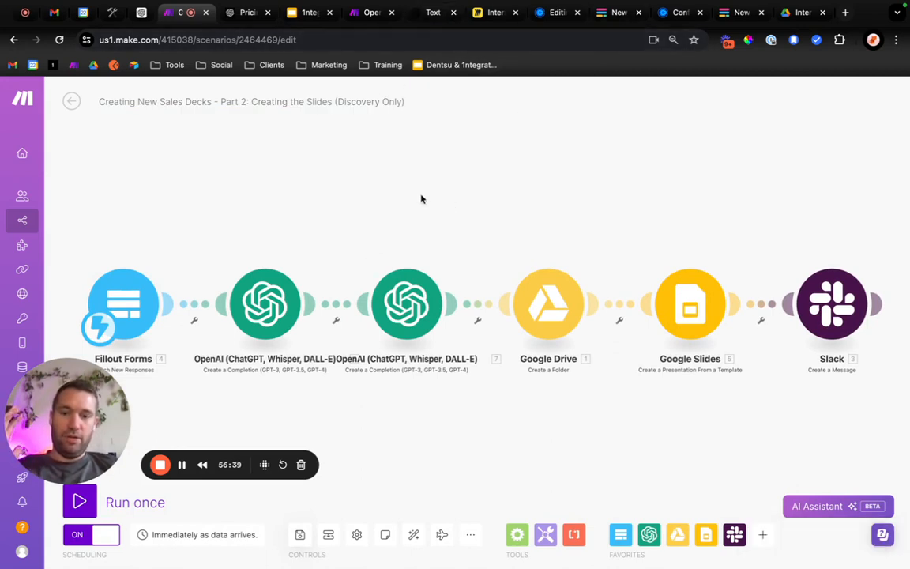
left_click(77, 108)
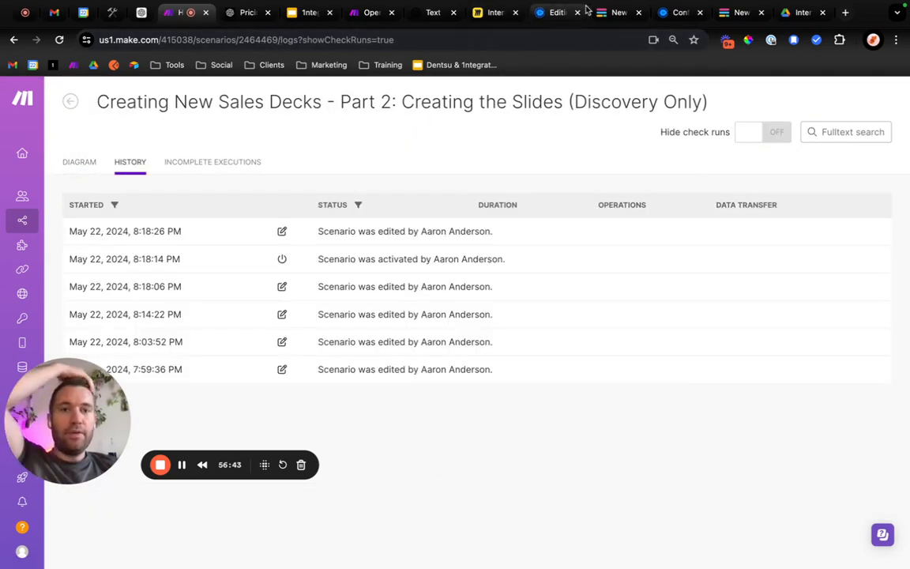
Switch to the tailored deck form, choose Discovery as the deck type and enter "Company ABC" as the customer name.
left_click(735, 14)
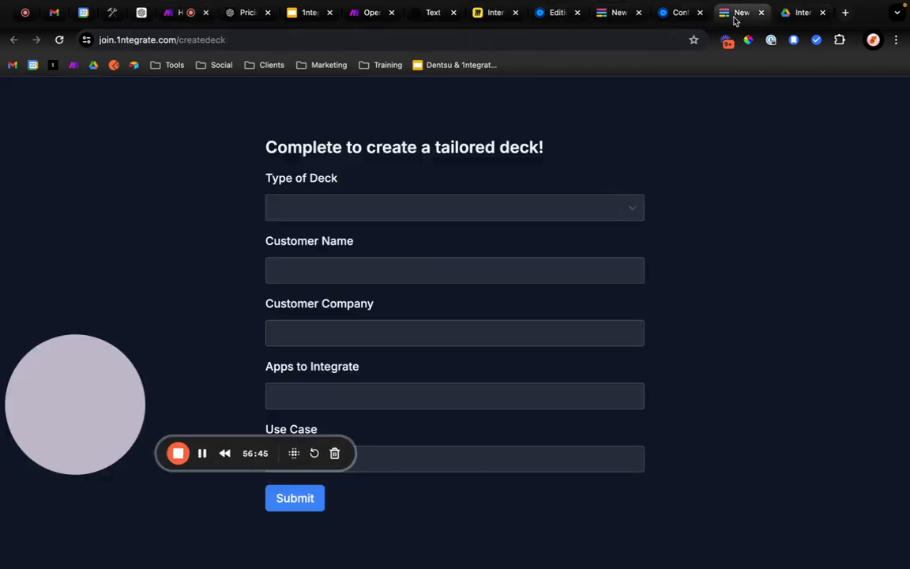
left_click(335, 215)
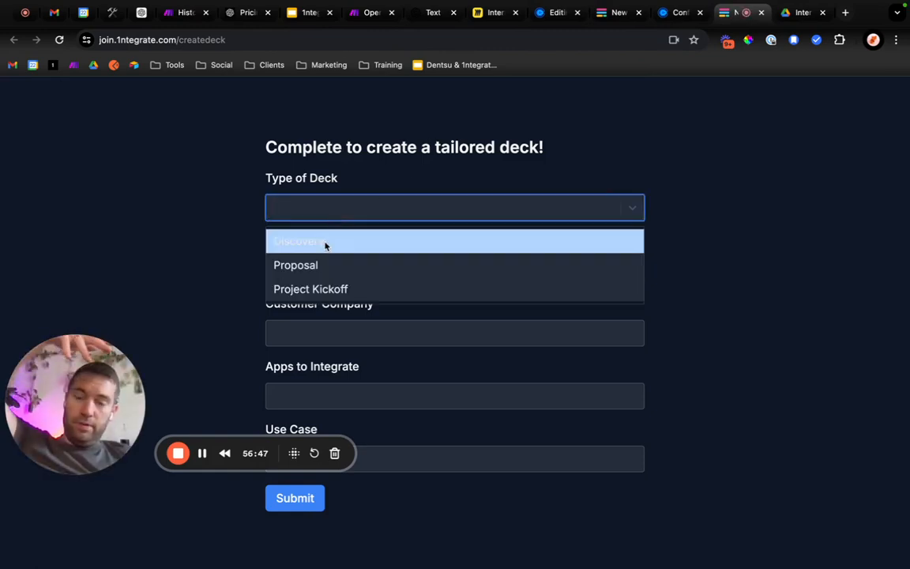
left_click(325, 243)
left_click(314, 273)
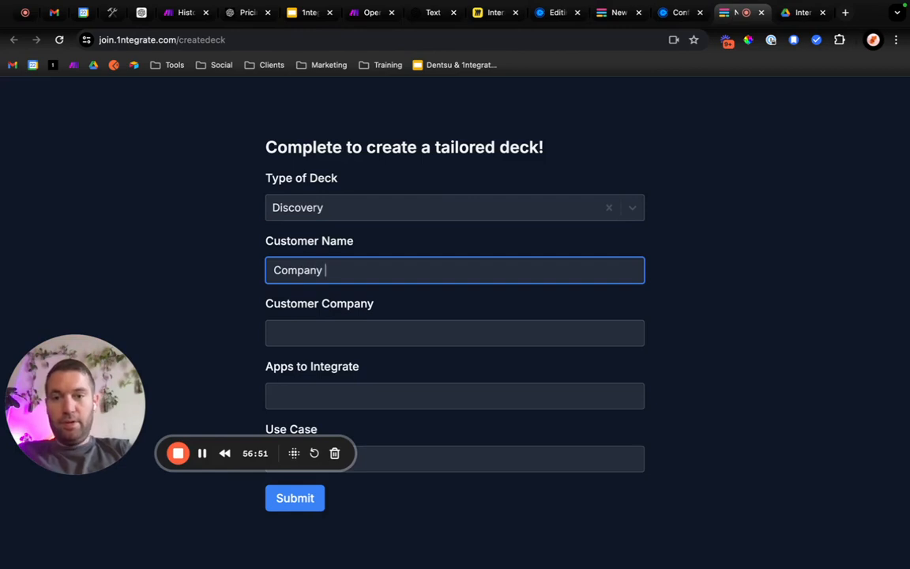
key("Tab")
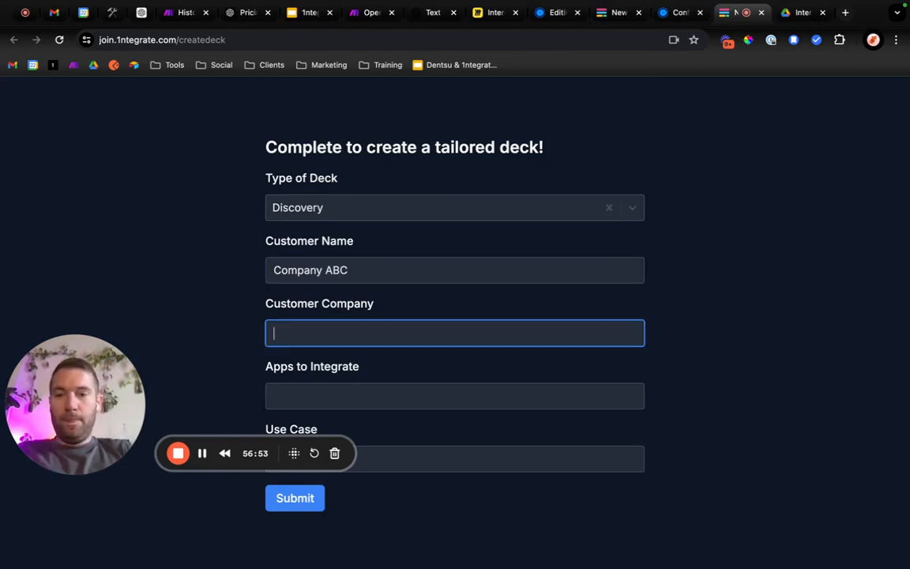
Replace the Customer Name entry with the customer's full name and enter "Company ABC" as the customer company.
left_click_drag(350, 268, 220, 272)
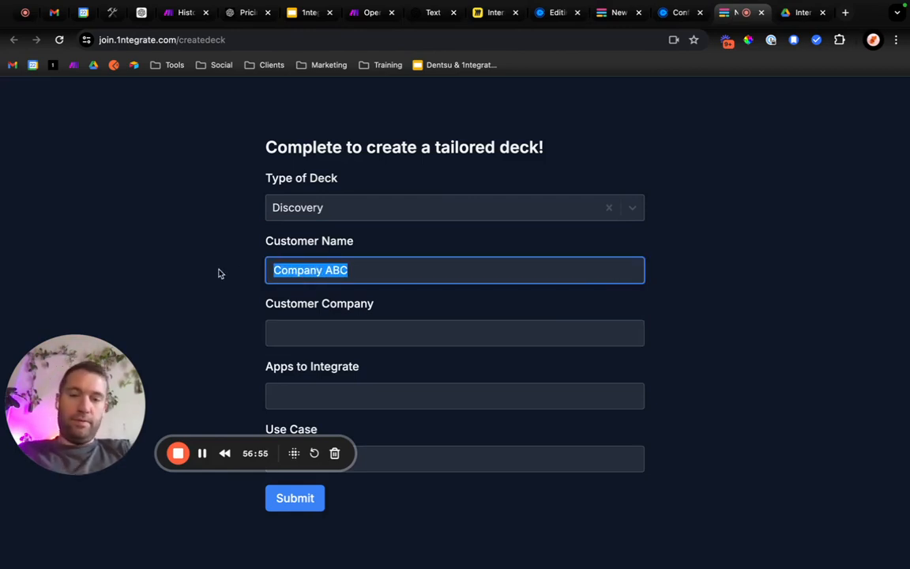
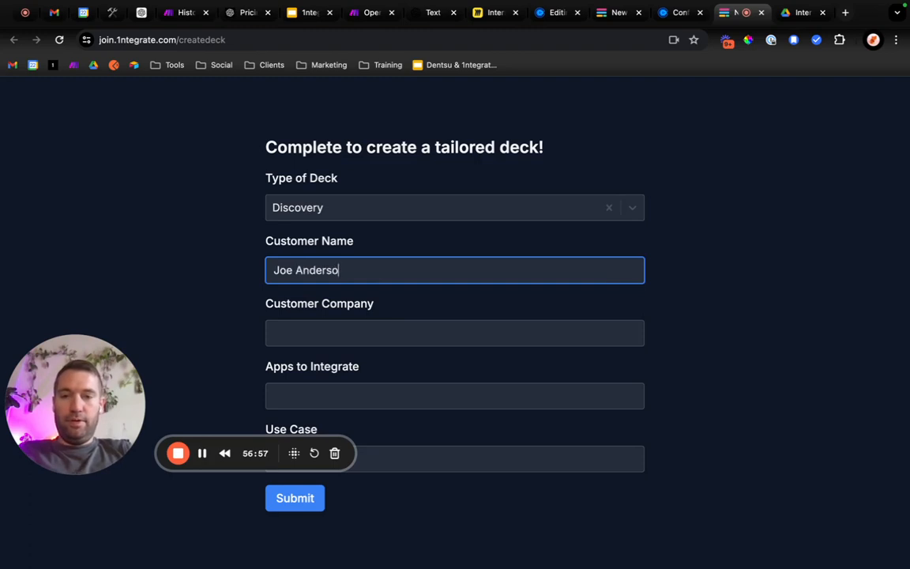
key("Tab")
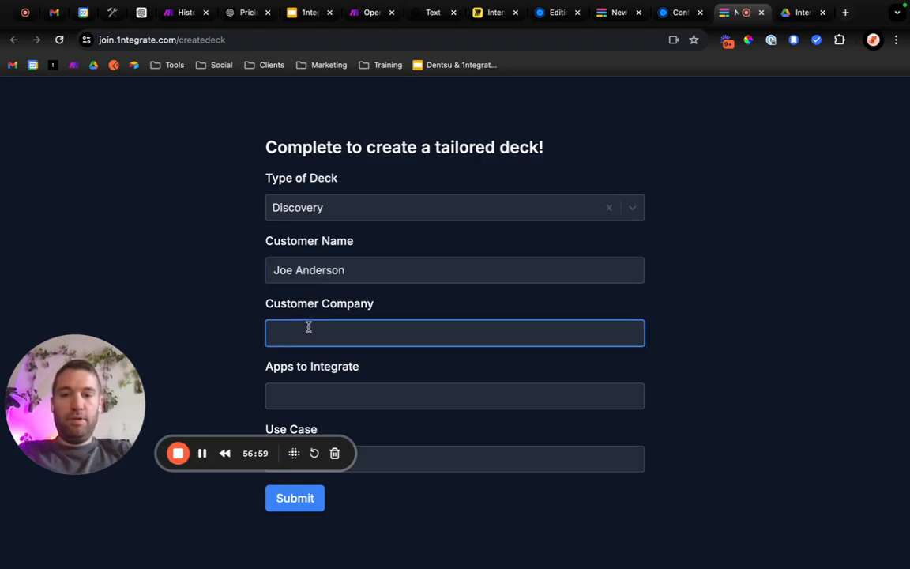
type("Company ABC")
key("Tab")
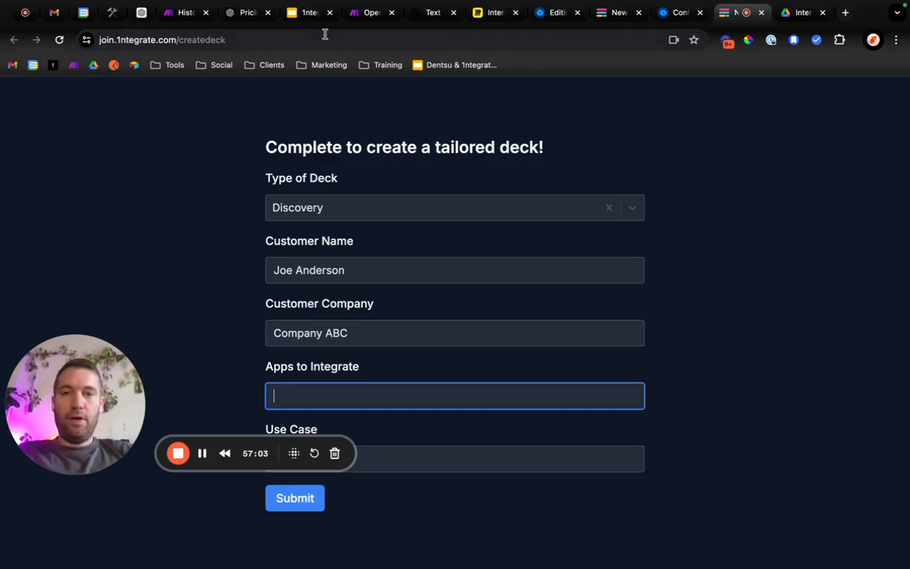
Return to the Part 2 scenario's diagram in Make and open the Google Slides module's settings.
left_click(365, 12)
left_click(180, 14)
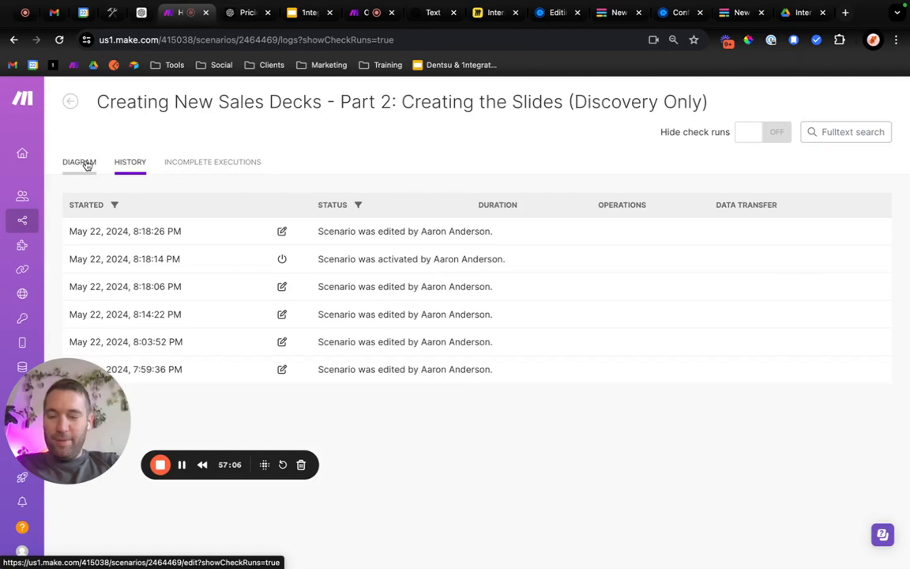
left_click(85, 163)
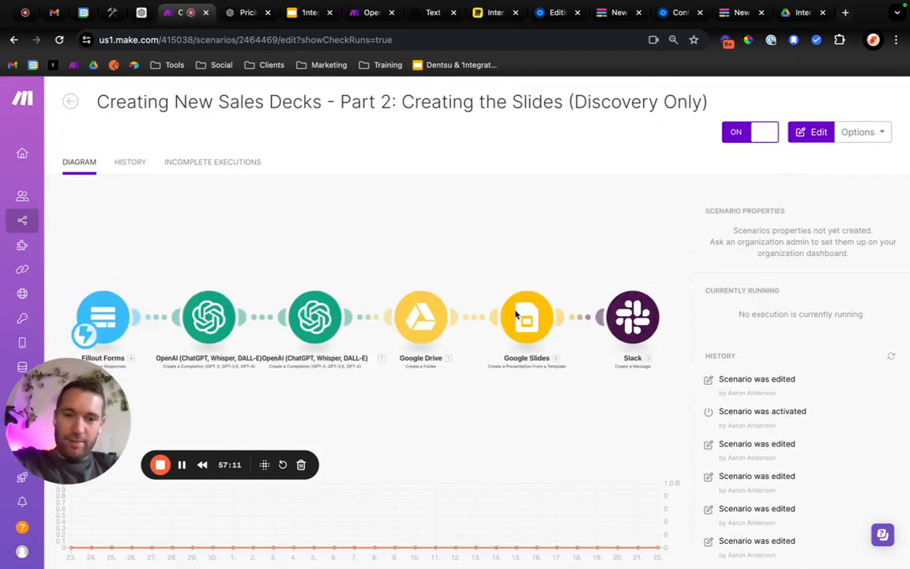
left_click(515, 314)
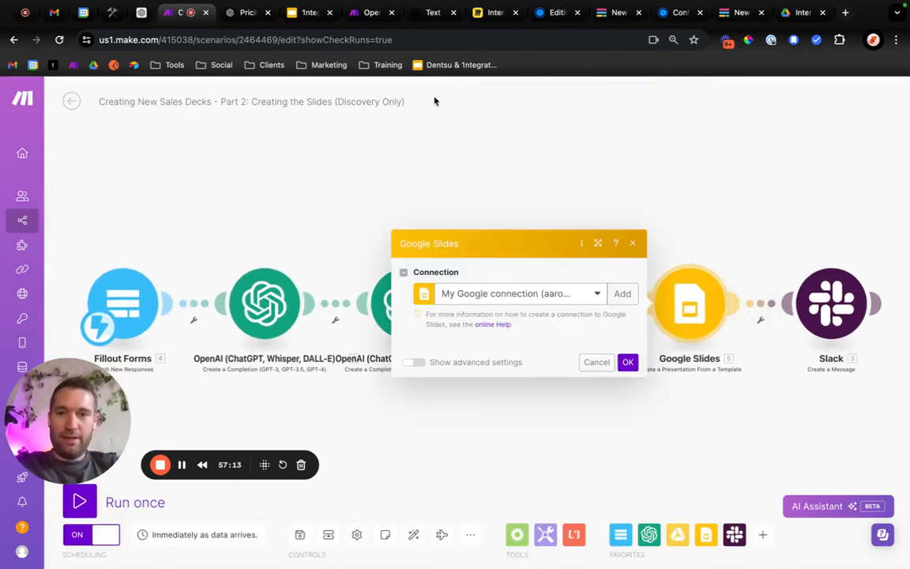